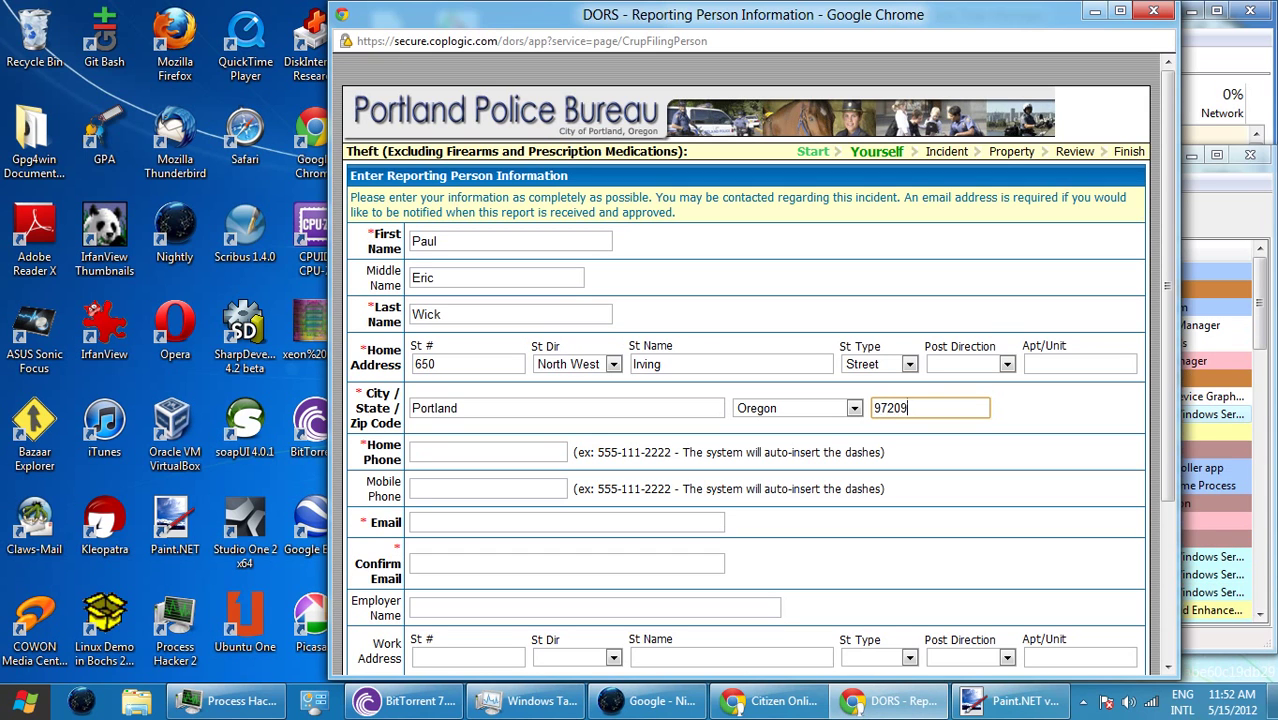
- Enter the reporter's home phone number, correcting one mistyped digit
{"action": "left_click", "coordinate": [488, 452]}
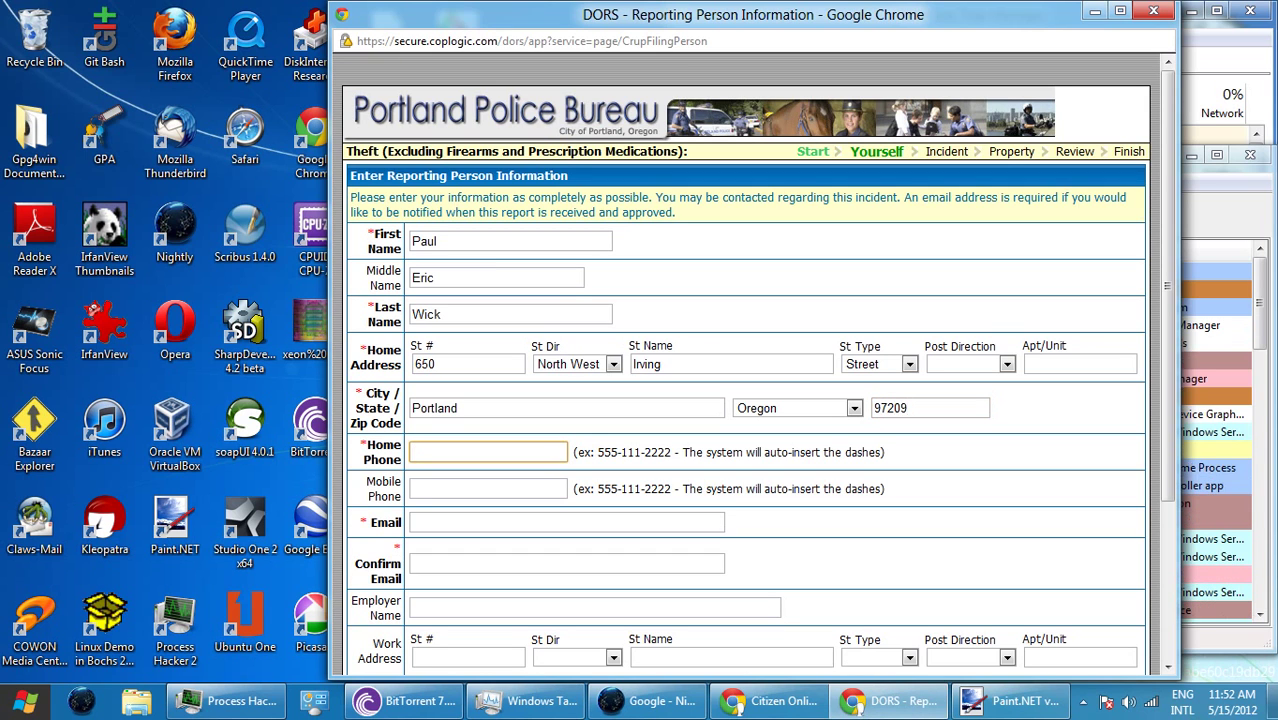
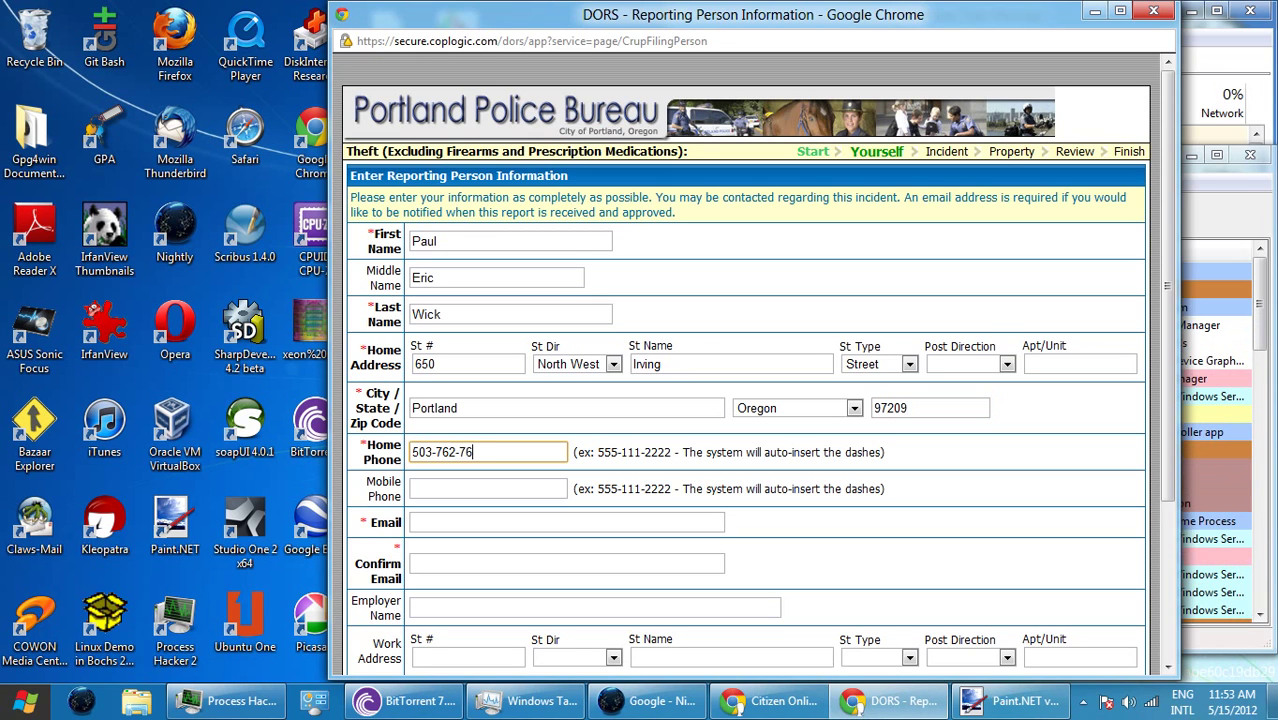
{"action": "key", "text": "Left"}
{"action": "key", "text": "Left"}
{"action": "key", "text": "Left"}
{"action": "key", "text": "Left"}
{"action": "key", "text": "Left"}
{"action": "key", "text": "Left"}
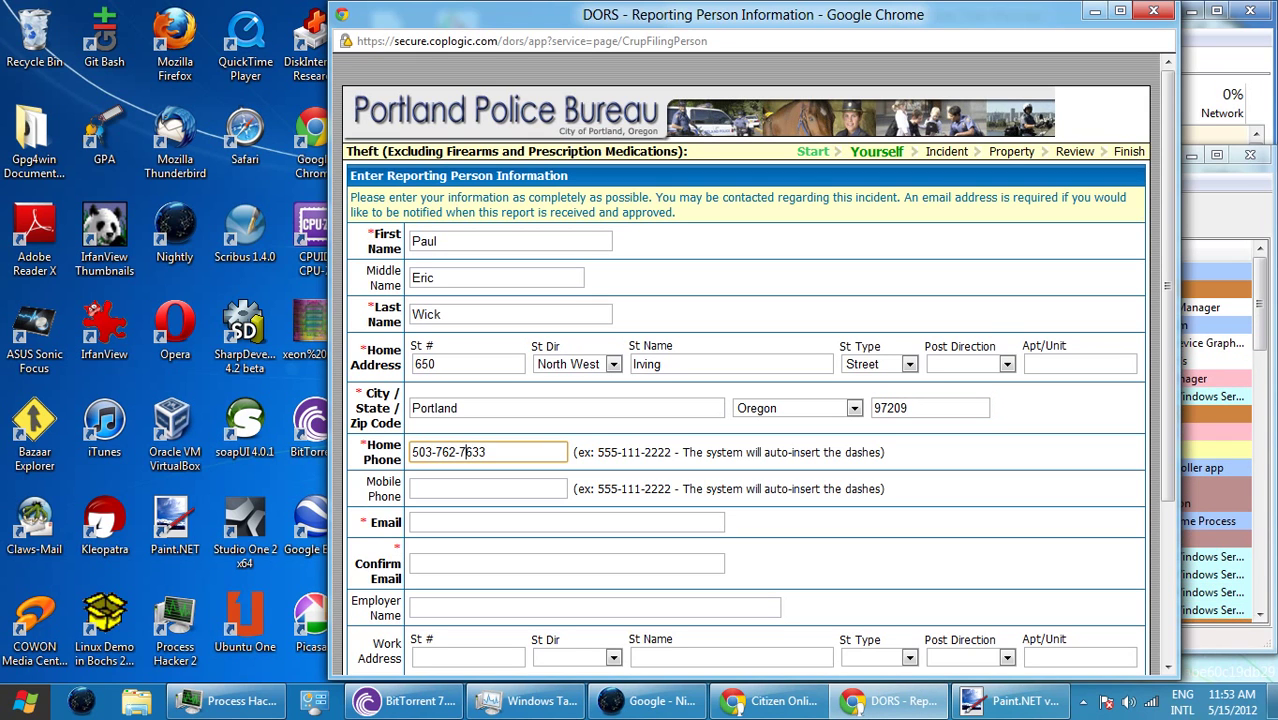
{"action": "key", "text": "BackSpace"}
{"action": "type", "text": "5"}
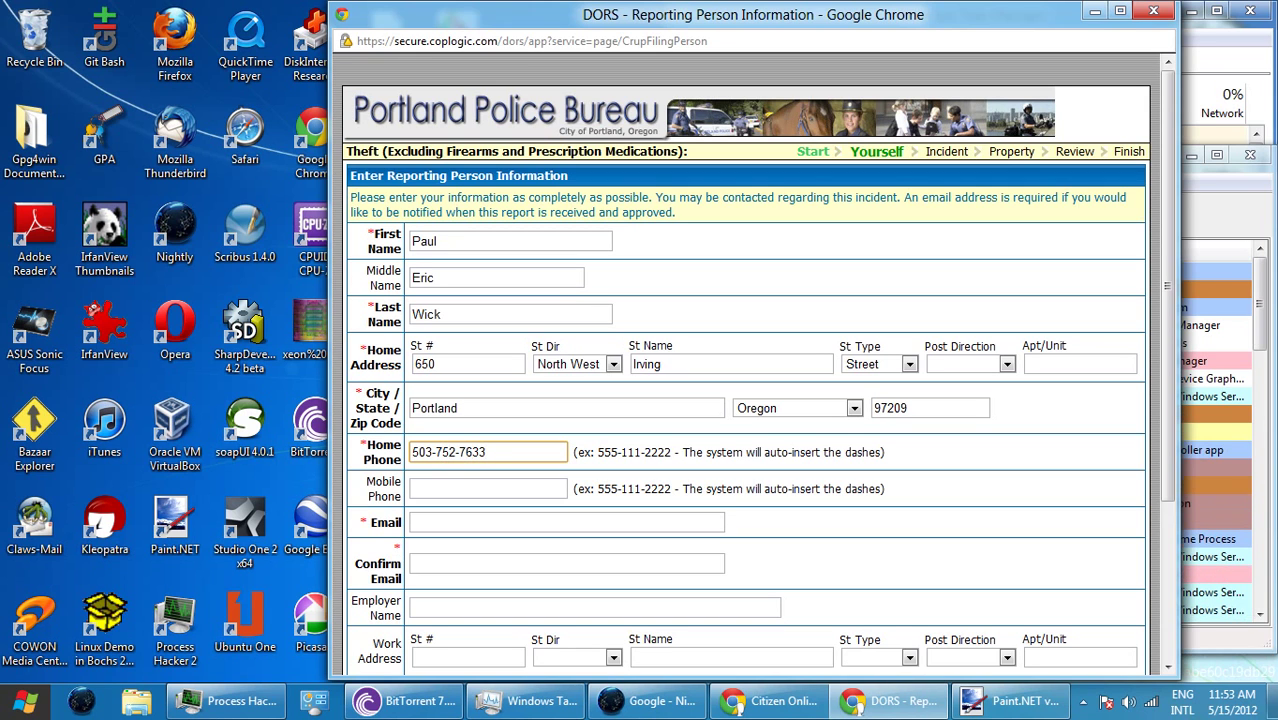
- Enter the reporter's e-mail address and paste the same address into Confirm Email
{"action": "left_click", "coordinate": [566, 522]}
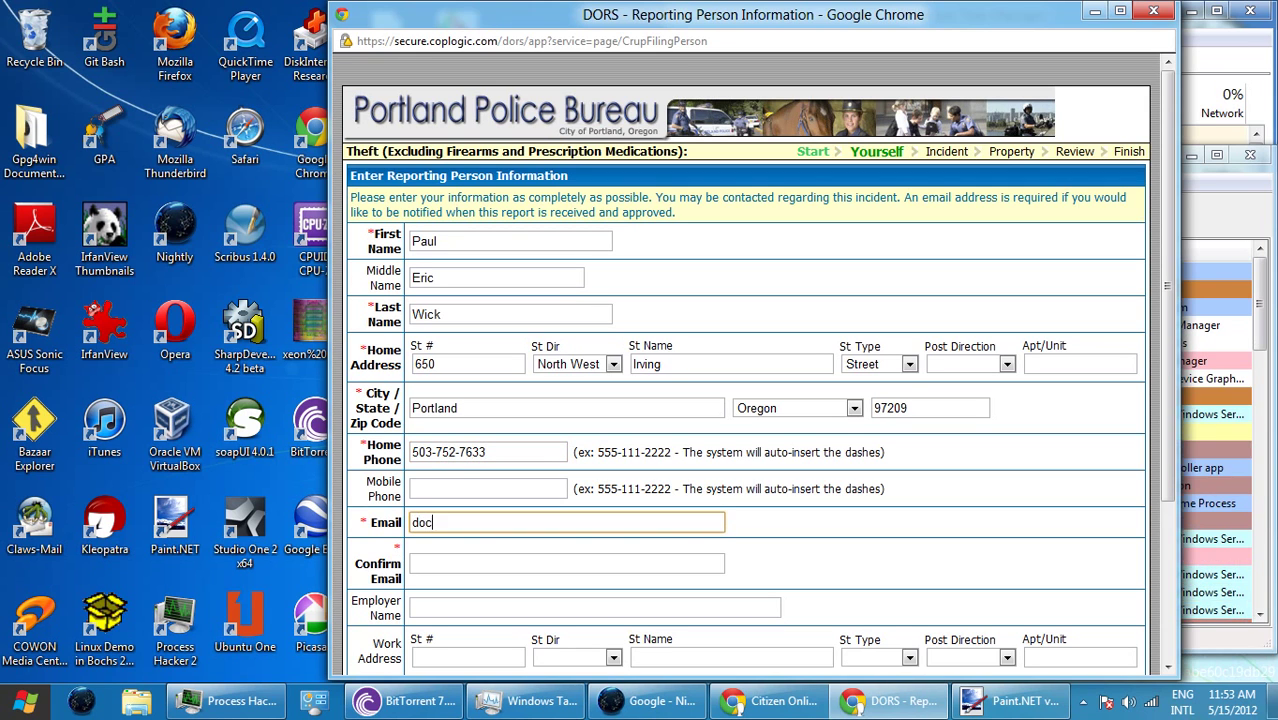
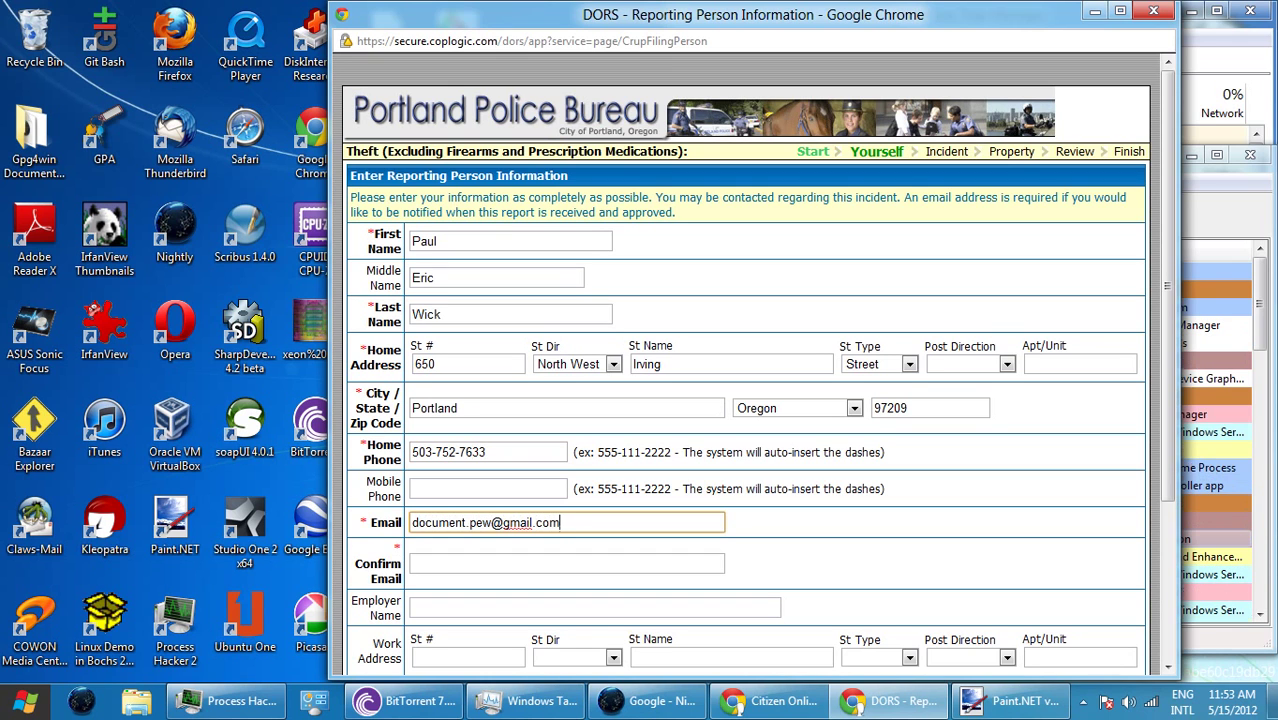
{"action": "key", "text": "ctrl+shift+Left"}
{"action": "key", "text": "ctrl+shift+Left"}
{"action": "key", "text": "ctrl+shift+Left"}
{"action": "key", "text": "ctrl+shift+Left"}
{"action": "key", "text": "ctrl+shift+Left"}
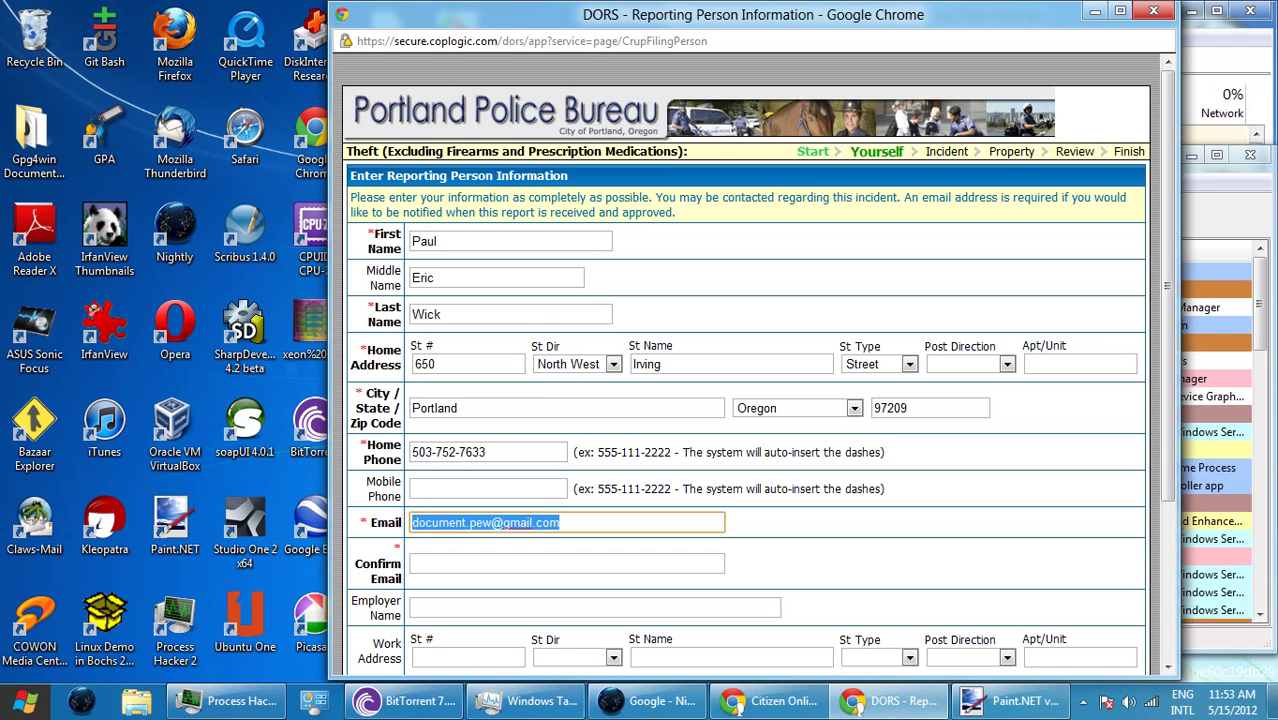
{"action": "key", "text": "ctrl+c"}
{"action": "key", "text": "Tab"}
{"action": "key", "text": "ctrl+v"}
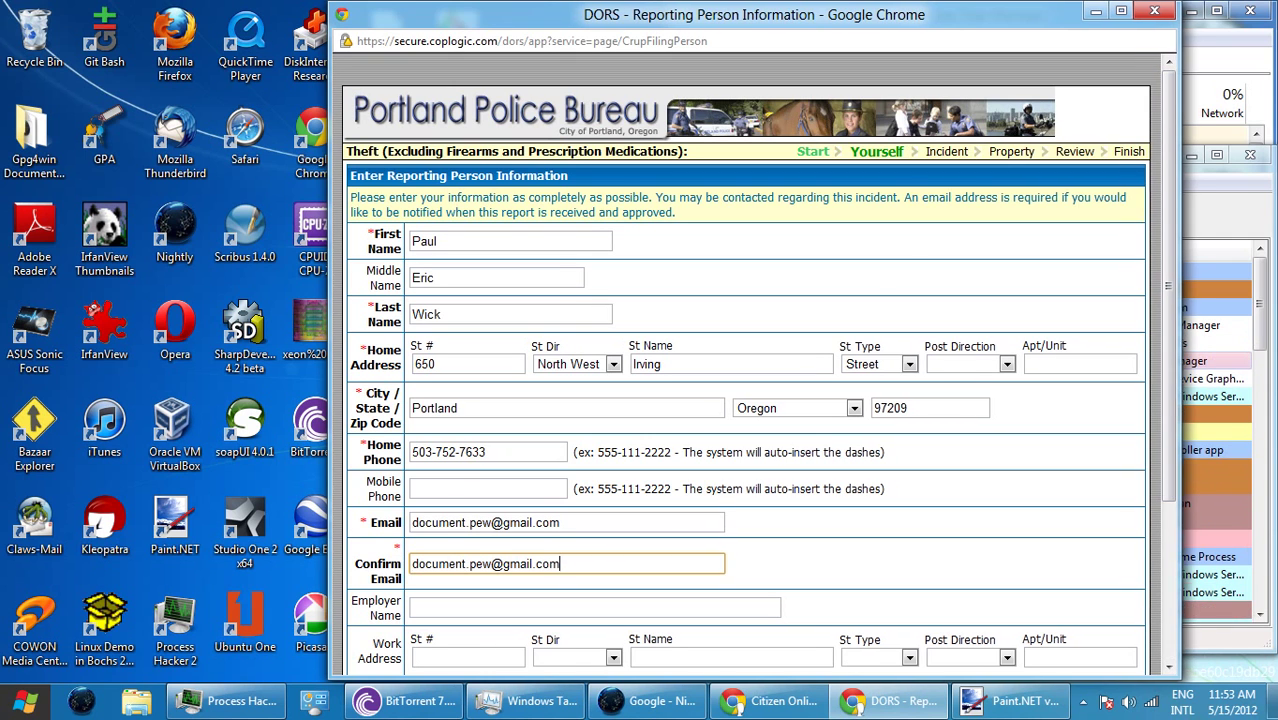
- Set the reporter's race to White/Arab and sex to Male
{"action": "scroll", "coordinate": [759, 364], "scroll_direction": "down", "scroll_amount": 3}
{"action": "scroll", "coordinate": [759, 364], "scroll_direction": "down", "scroll_amount": 1}
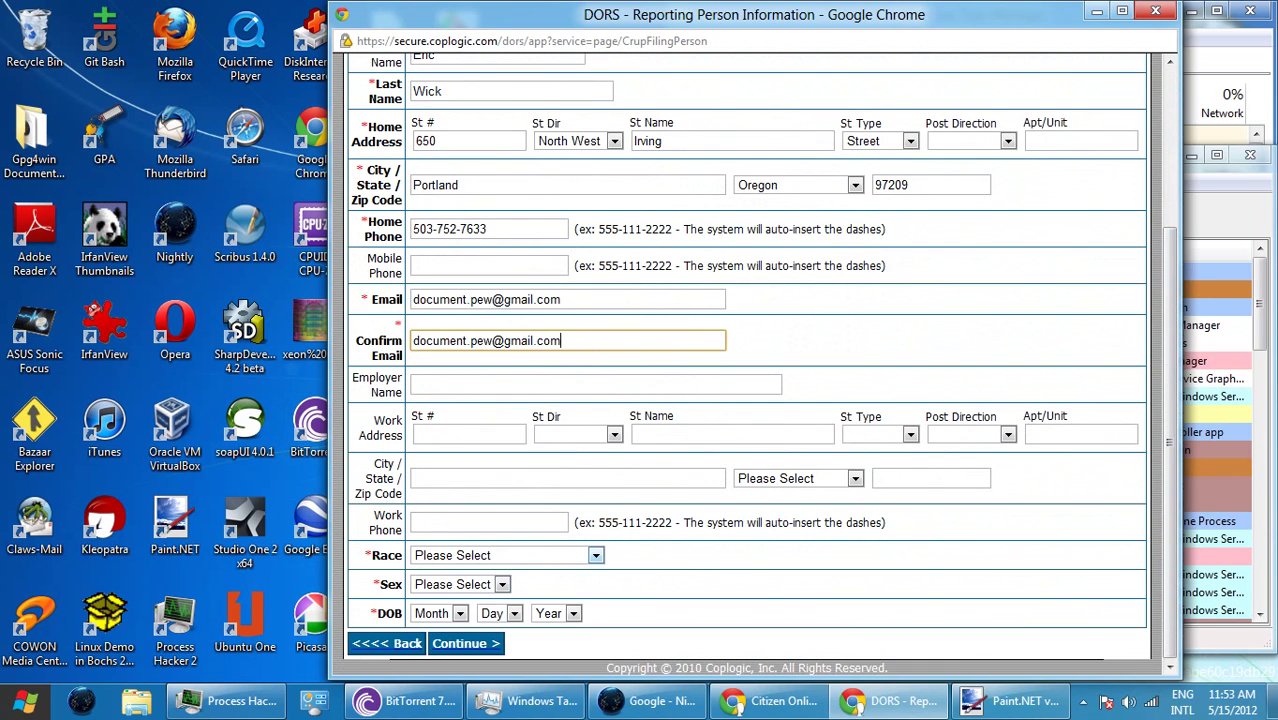
{"action": "left_click", "coordinate": [500, 555]}
{"action": "left_click", "coordinate": [457, 531]}
{"action": "left_click", "coordinate": [460, 584]}
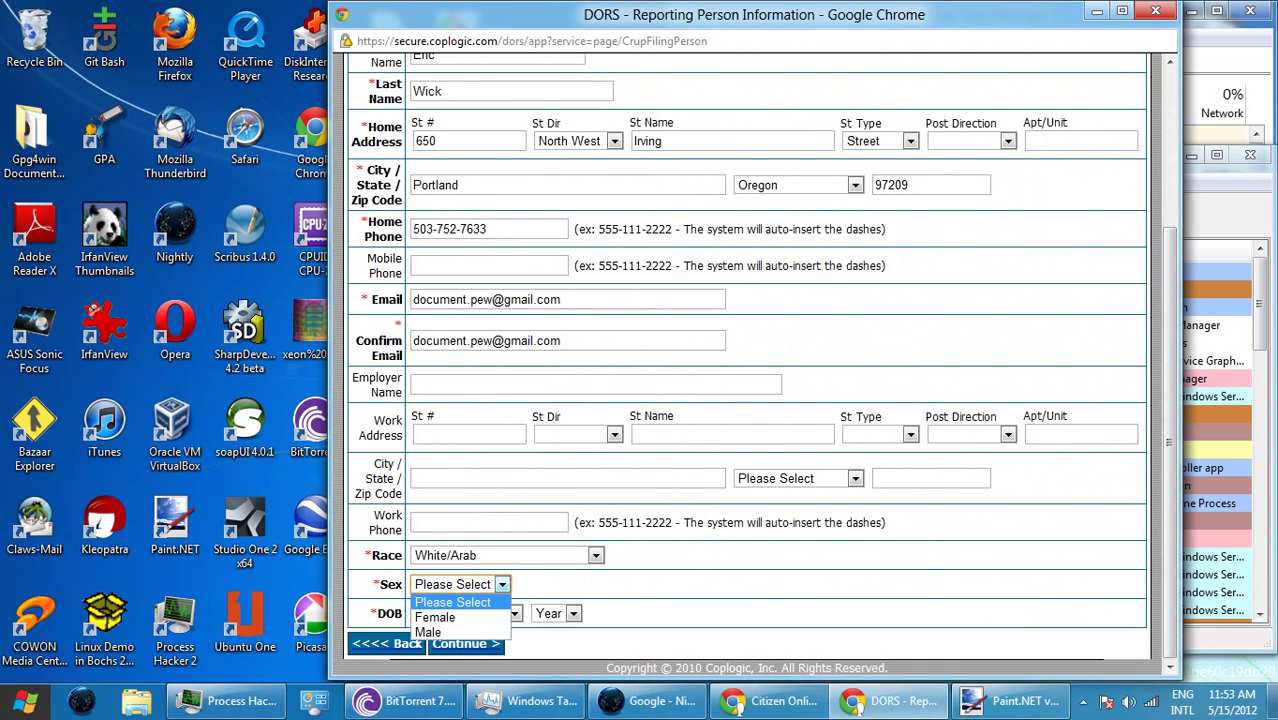
{"action": "left_click", "coordinate": [428, 632]}
{"action": "left_click", "coordinate": [440, 613]}
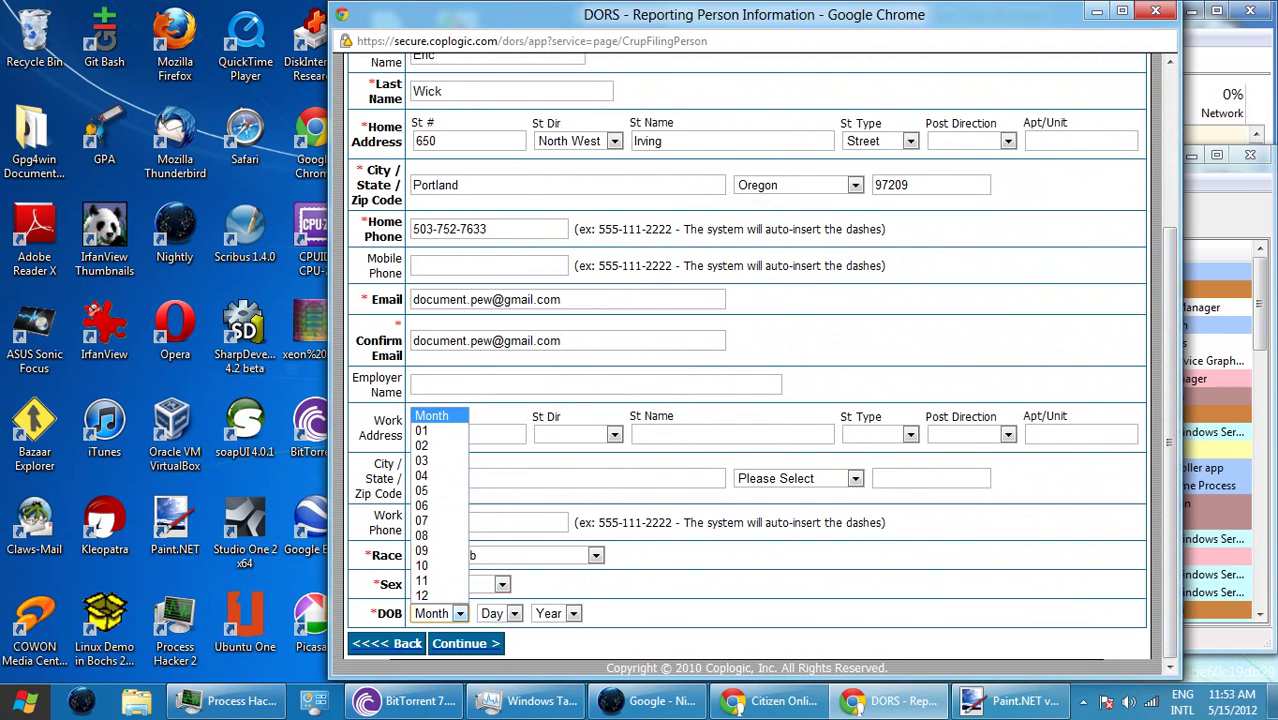
{"action": "left_click", "coordinate": [425, 430]}
{"action": "left_click", "coordinate": [500, 613]}
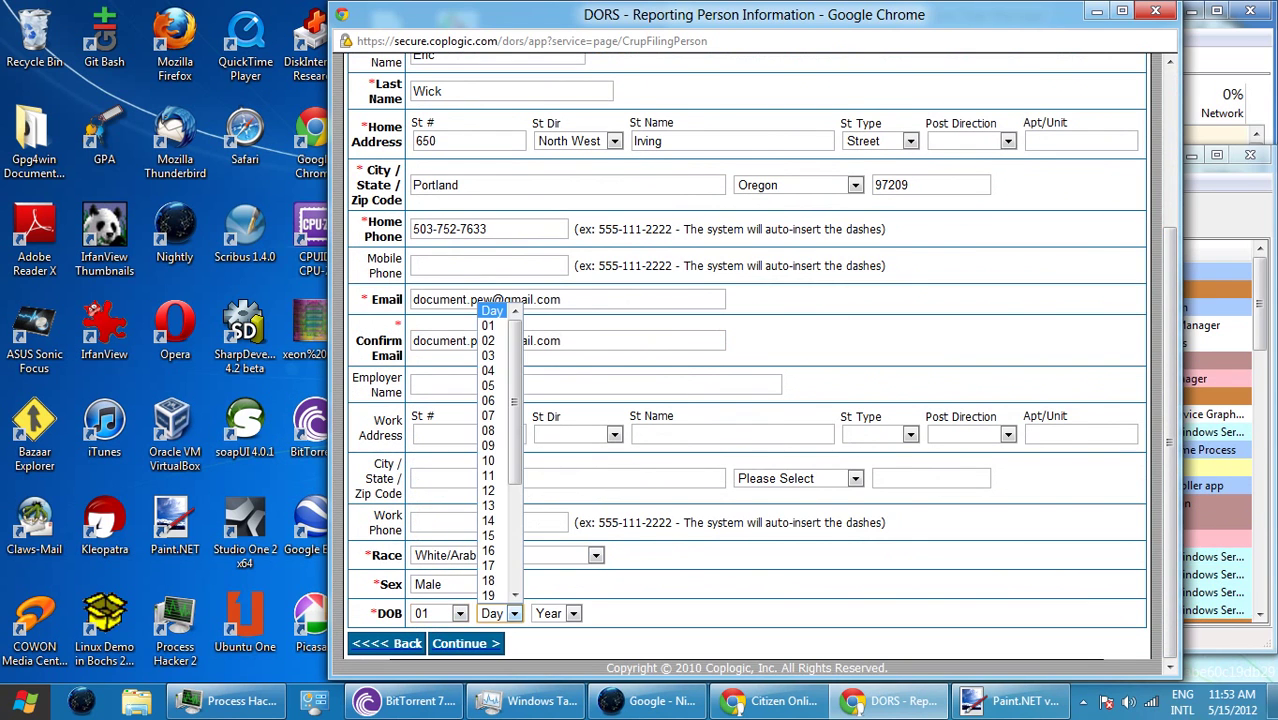
{"action": "left_click", "coordinate": [488, 460]}
{"action": "left_click", "coordinate": [572, 613]}
{"action": "scroll", "coordinate": [553, 450], "scroll_direction": "down", "scroll_amount": 6}
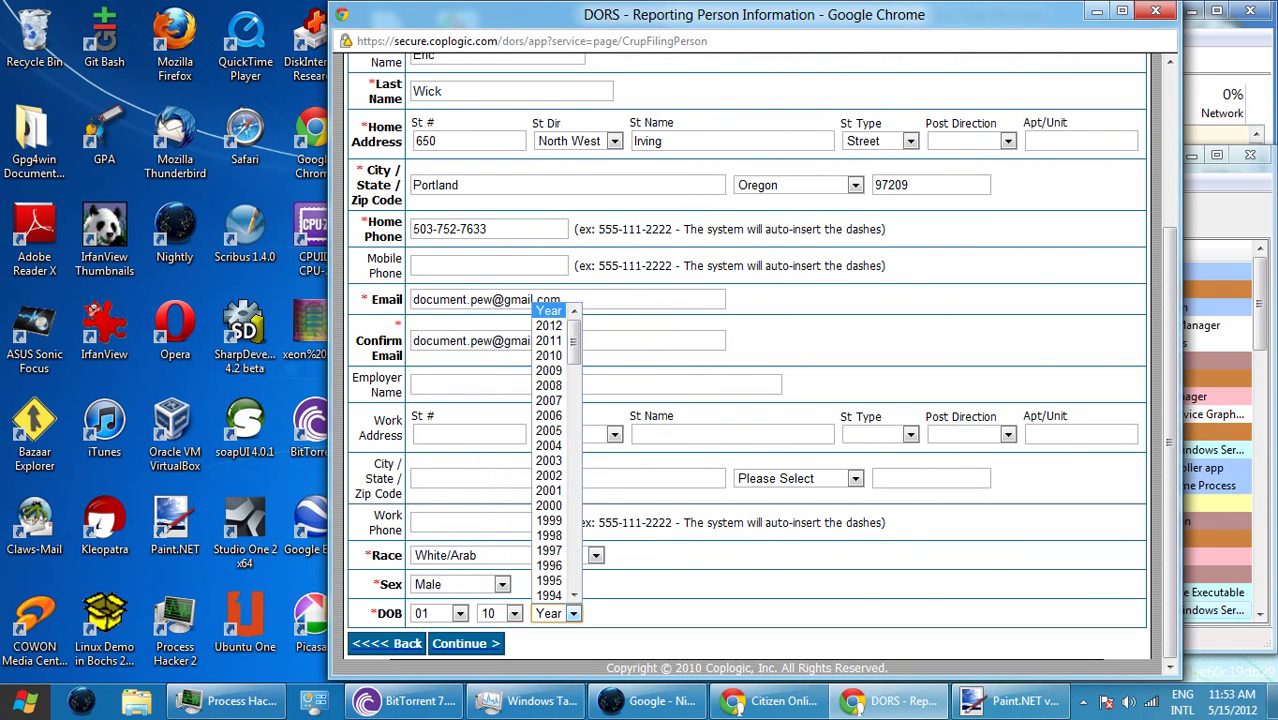
{"action": "scroll", "coordinate": [553, 450], "scroll_direction": "down", "scroll_amount": 7}
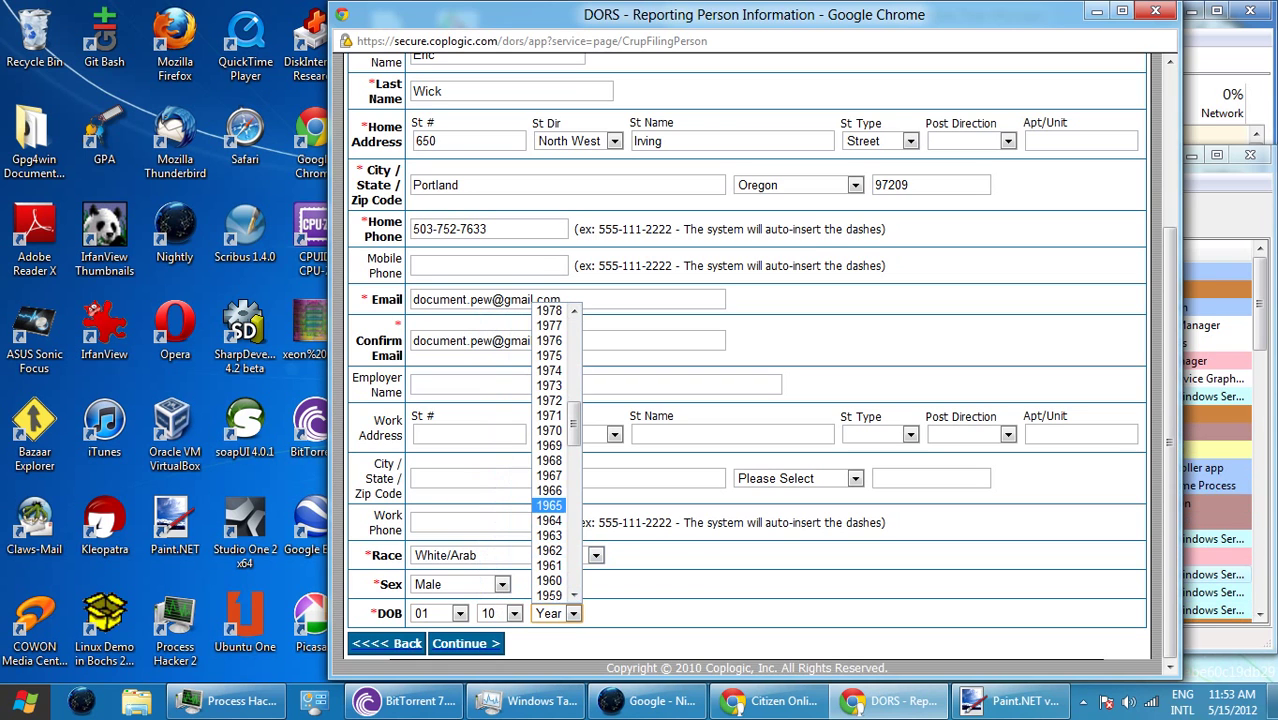
{"action": "left_click", "coordinate": [549, 505]}
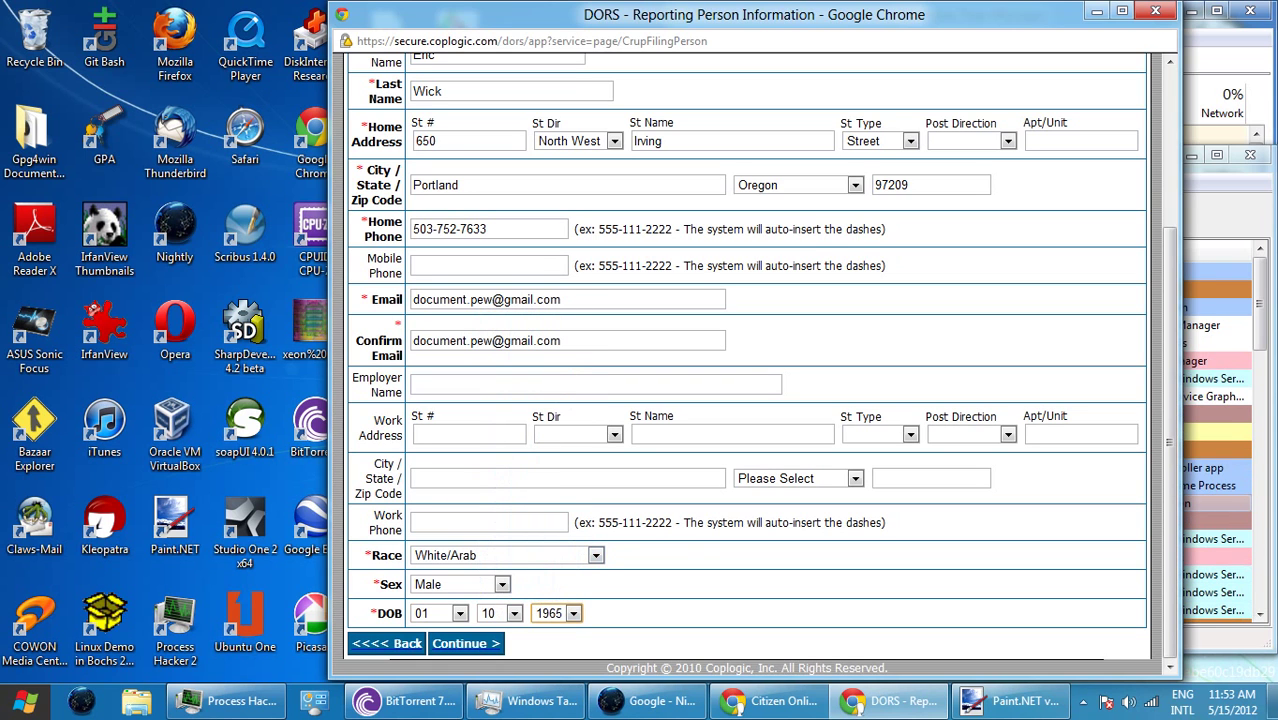
{"action": "key", "text": "Return"}
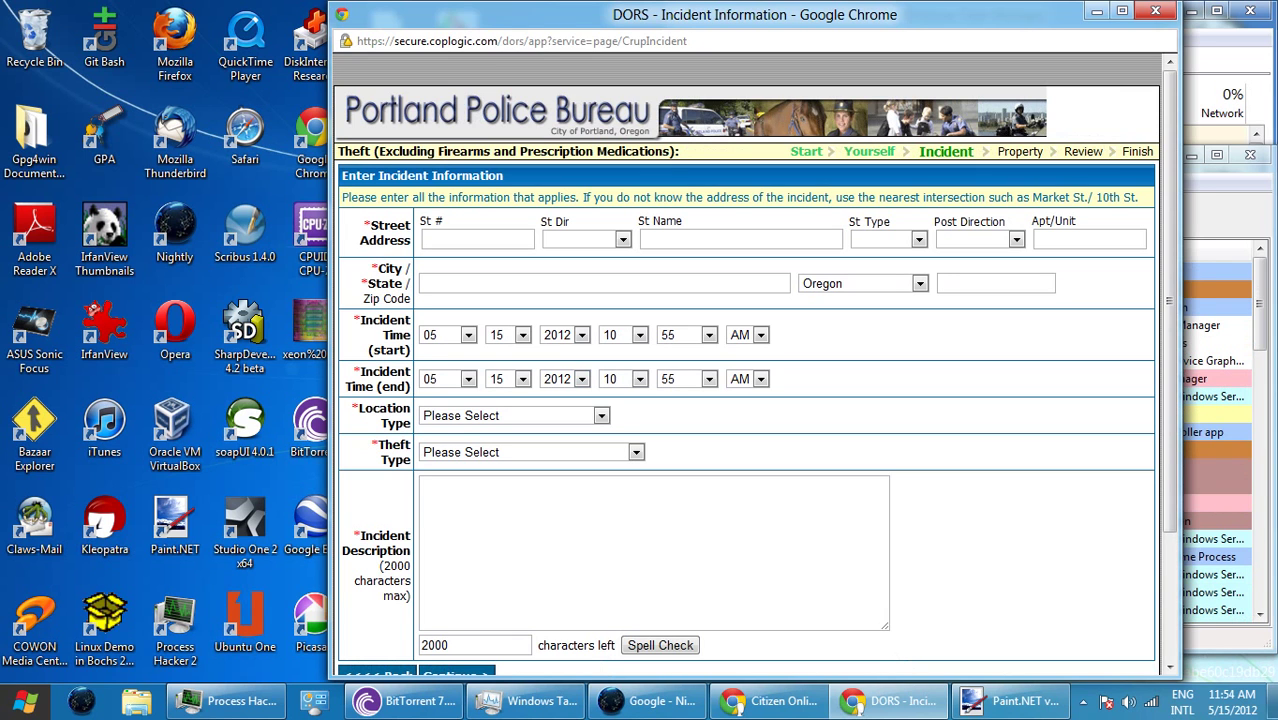
{"action": "right_click", "coordinate": [137, 700]}
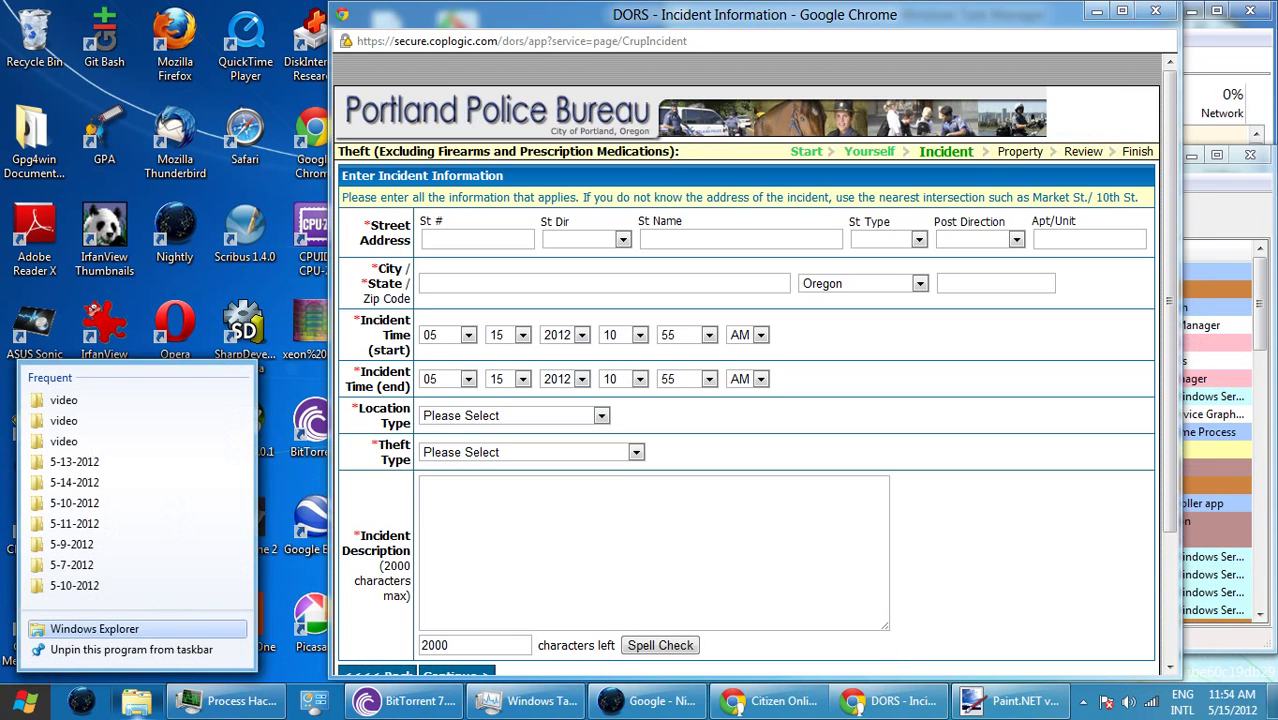
- Open C:\daily in a new Explorer window and search it for 'showprint'
{"action": "left_click", "coordinate": [95, 628]}
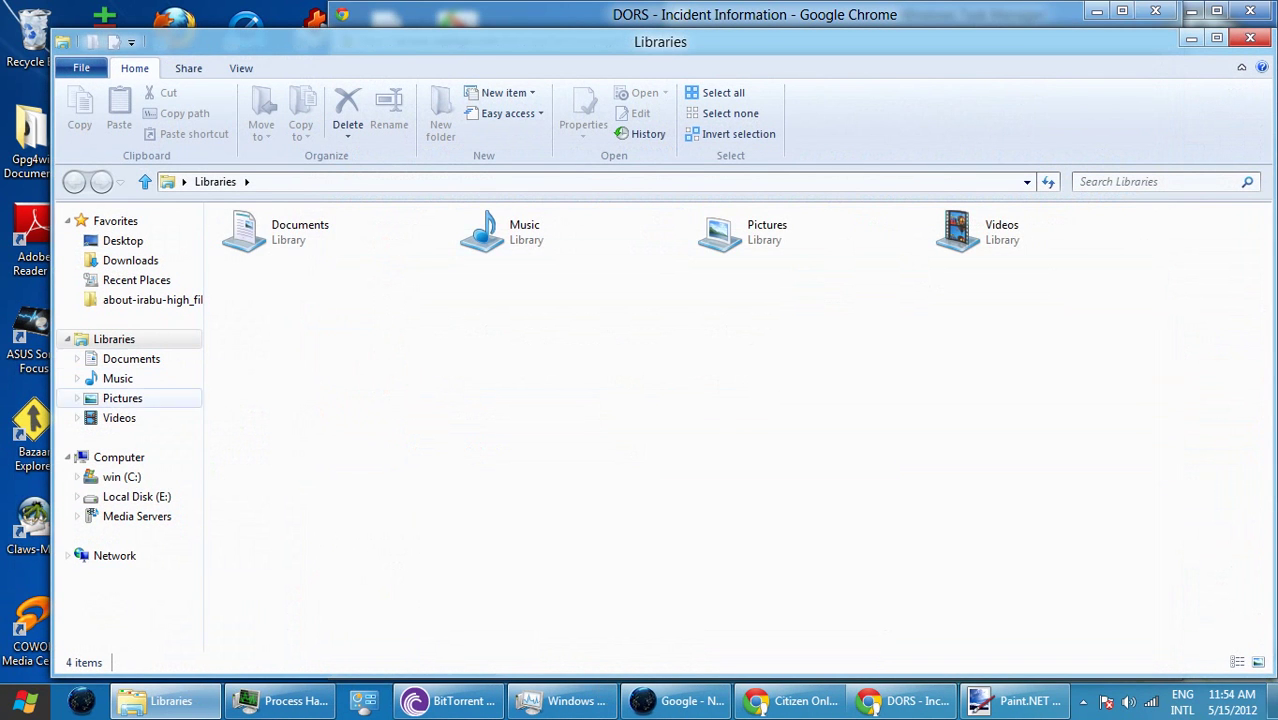
{"action": "left_click", "coordinate": [121, 477]}
{"action": "double_click", "coordinate": [252, 340]}
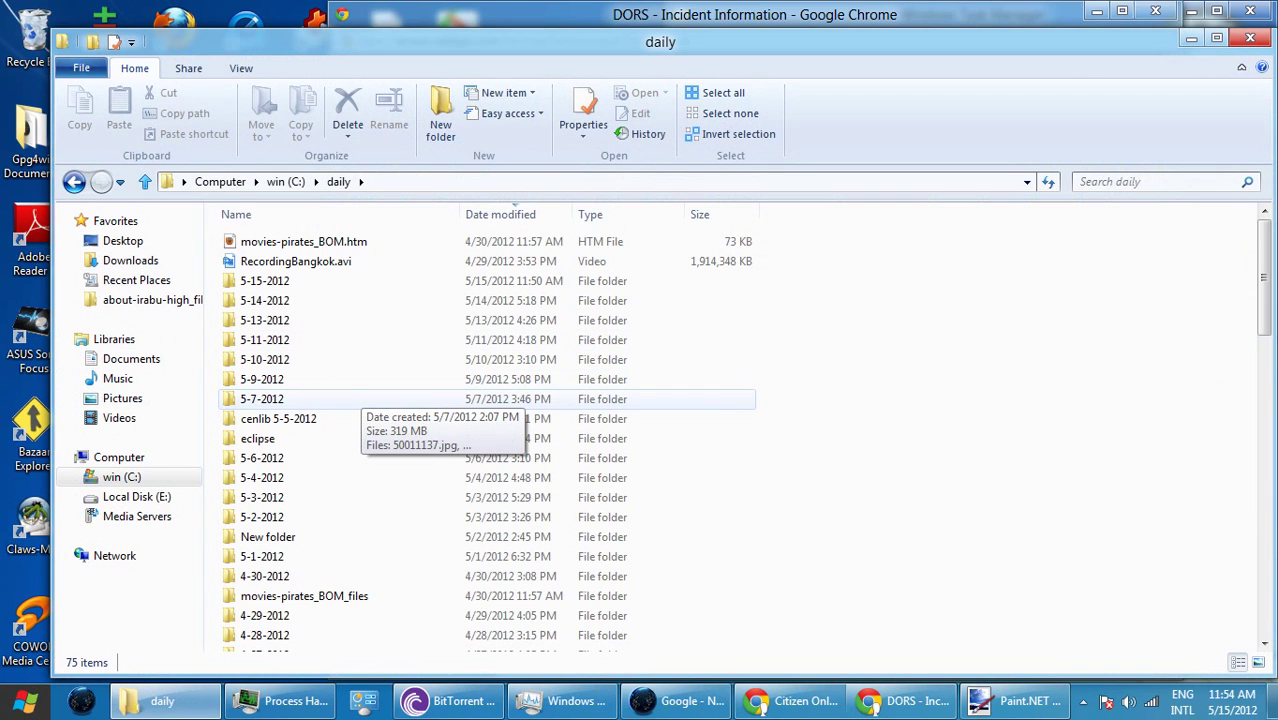
{"action": "left_click", "coordinate": [1160, 181]}
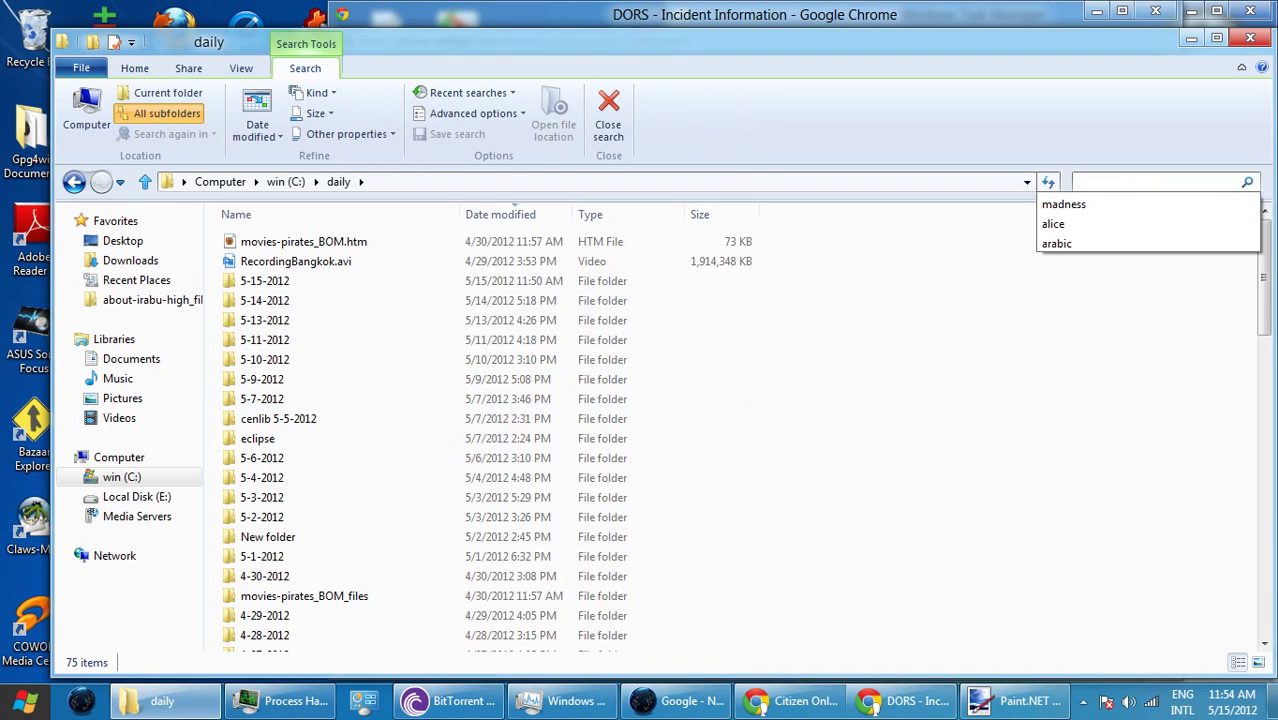
{"action": "type", "text": "showprint"}
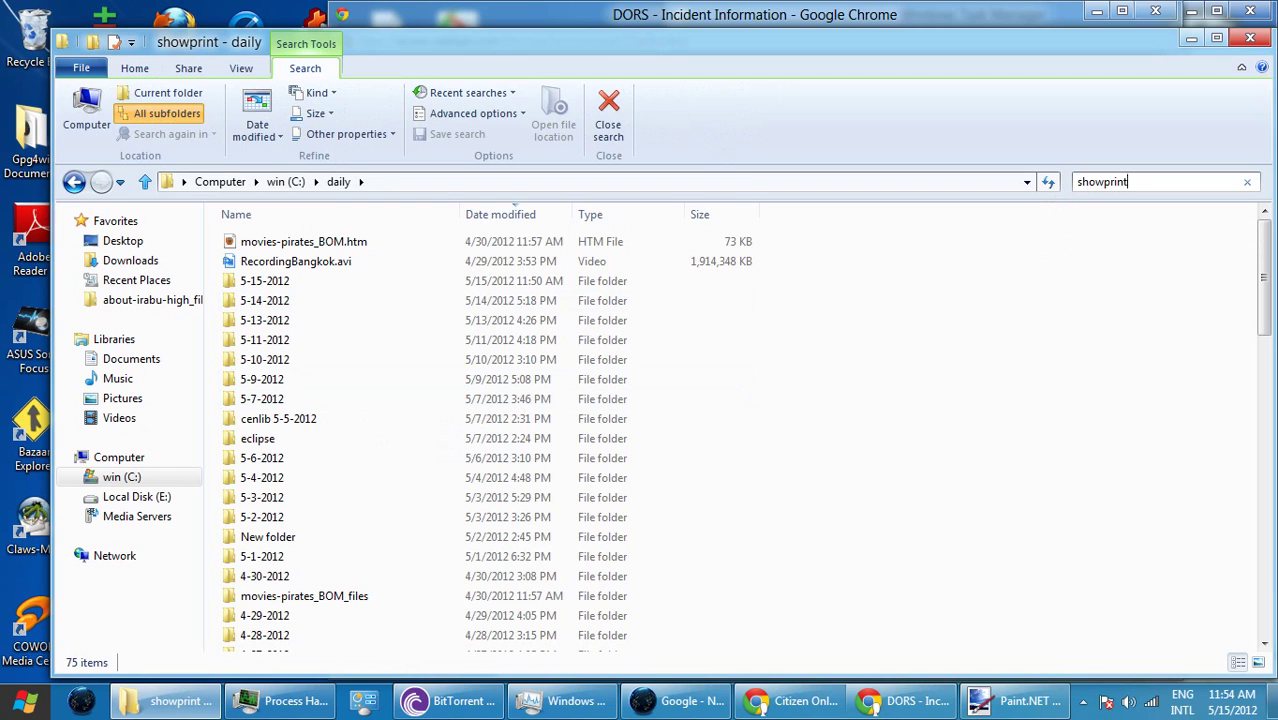
- Add a folderpath filter to the daily search and look through the advanced search options
{"action": "right_click", "coordinate": [1150, 179]}
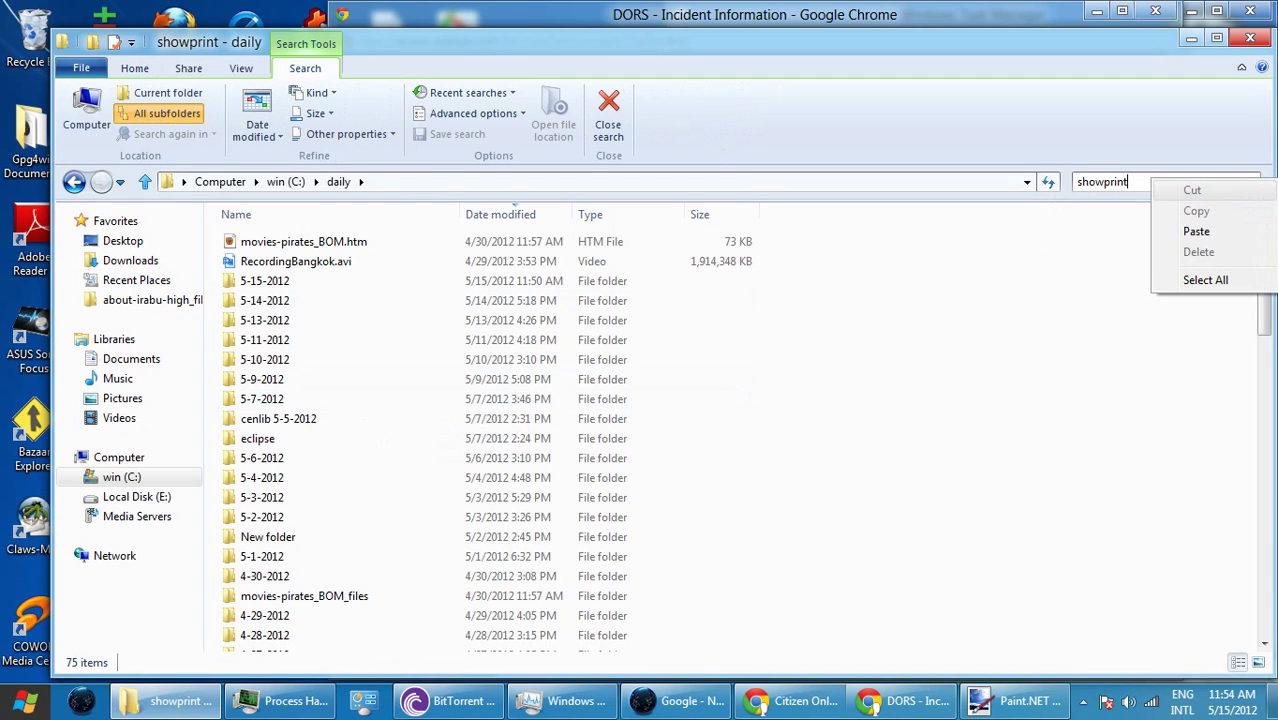
{"action": "key", "text": "Escape"}
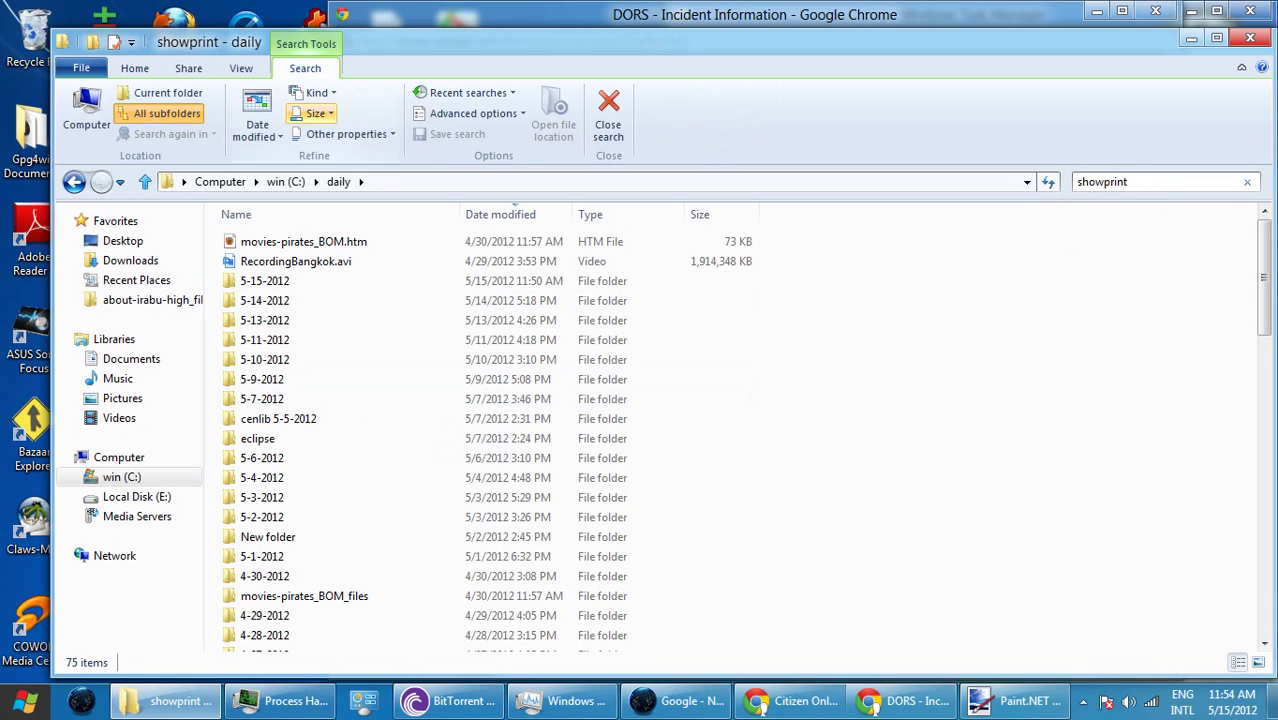
{"action": "left_click", "coordinate": [345, 134]}
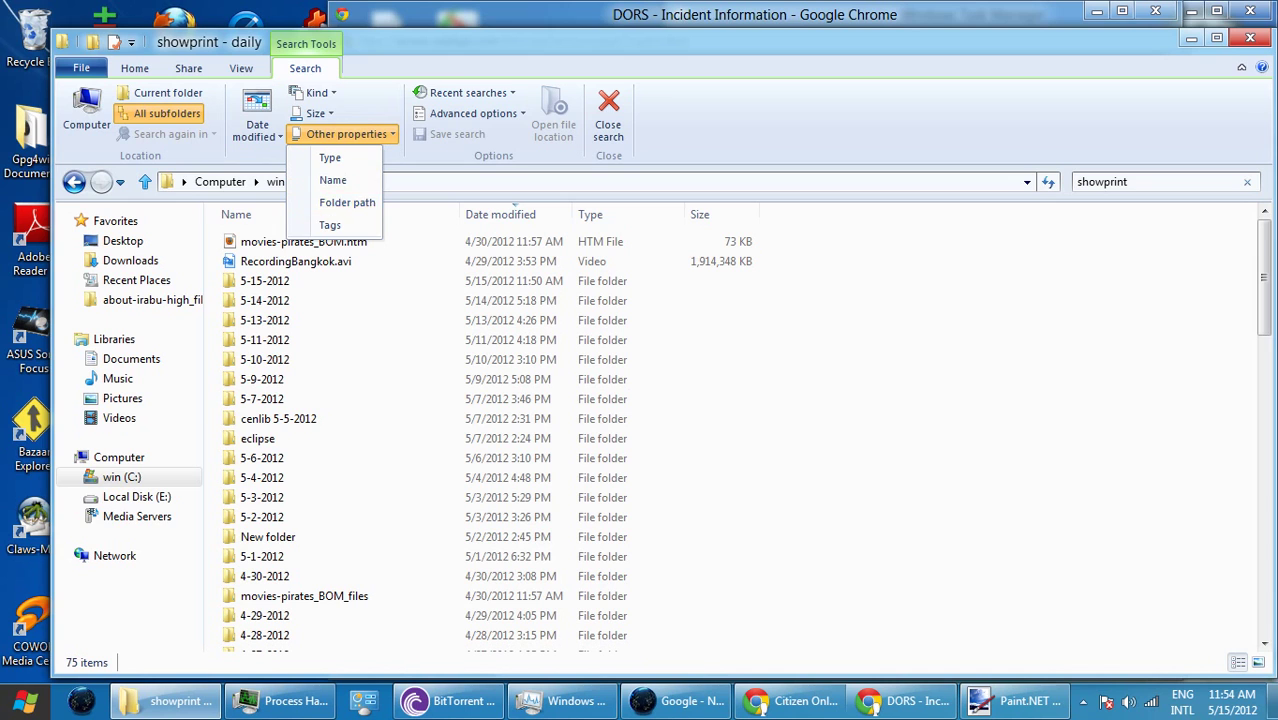
{"action": "left_click", "coordinate": [347, 202]}
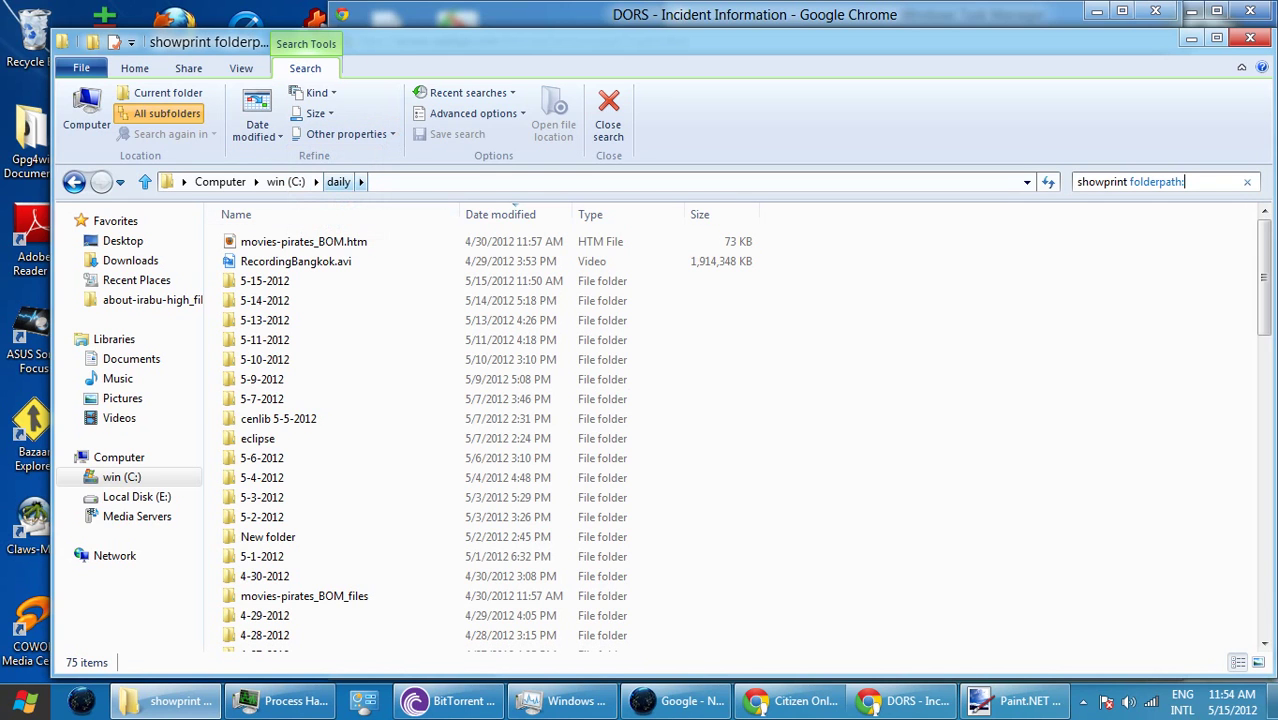
{"action": "left_click", "coordinate": [472, 113]}
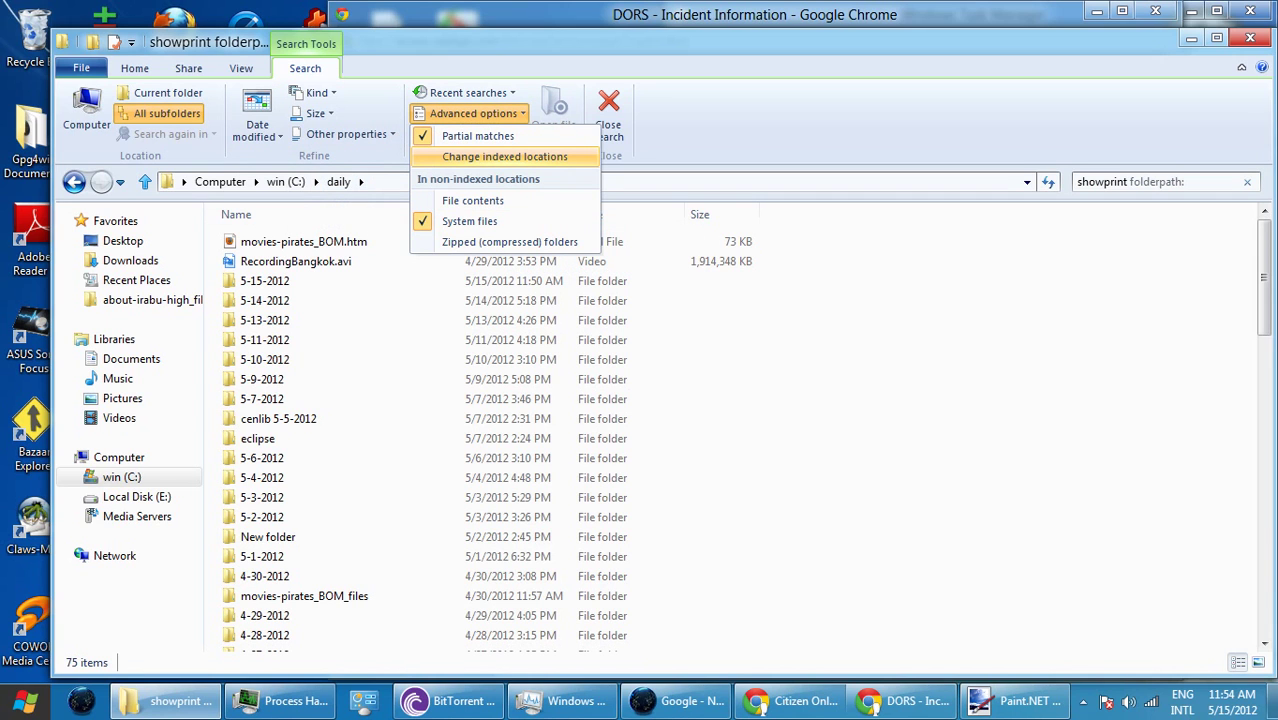
{"action": "key", "text": "Escape"}
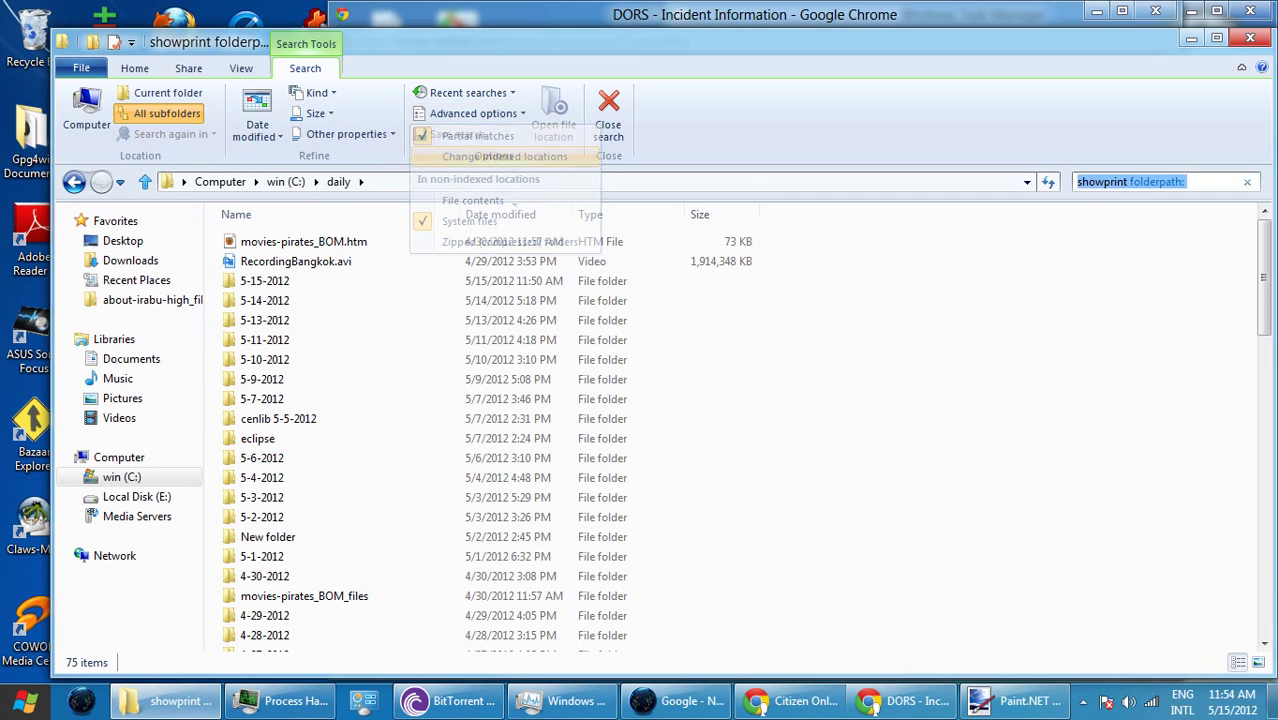
- Check recent searches, then delete the folderpath filter from the search text
{"action": "left_click", "coordinate": [468, 92]}
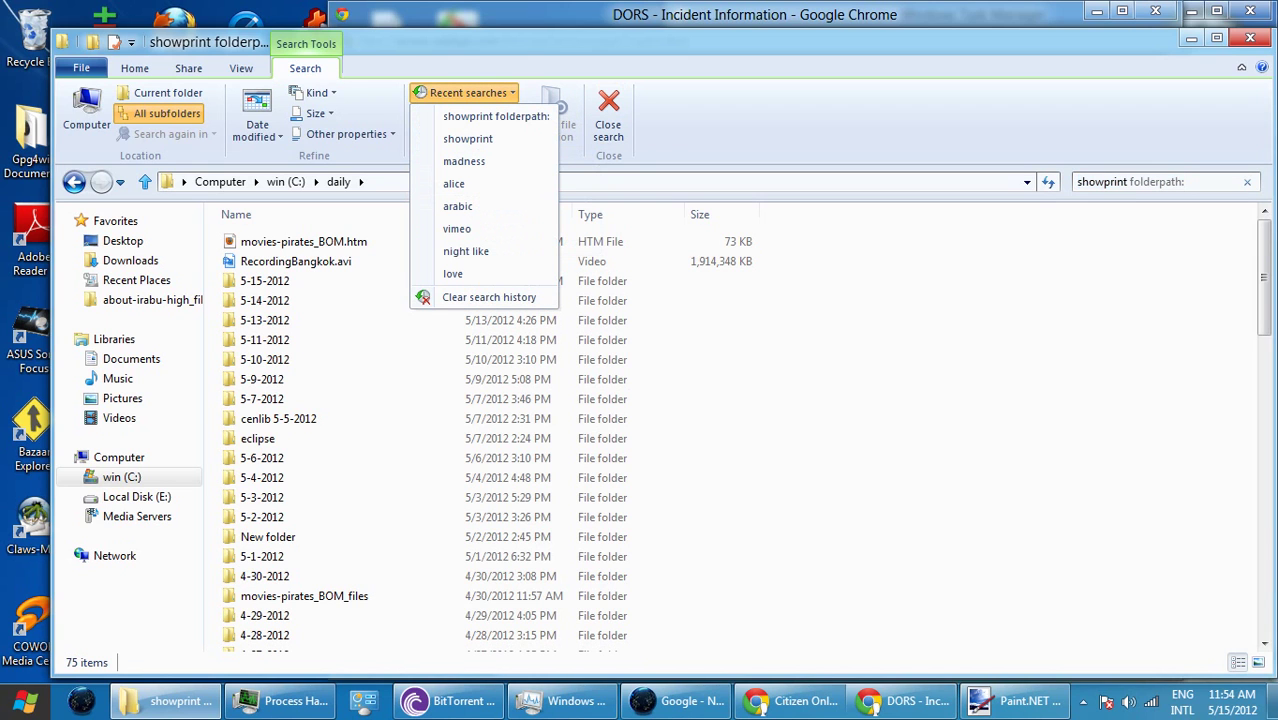
{"action": "key", "text": "Escape"}
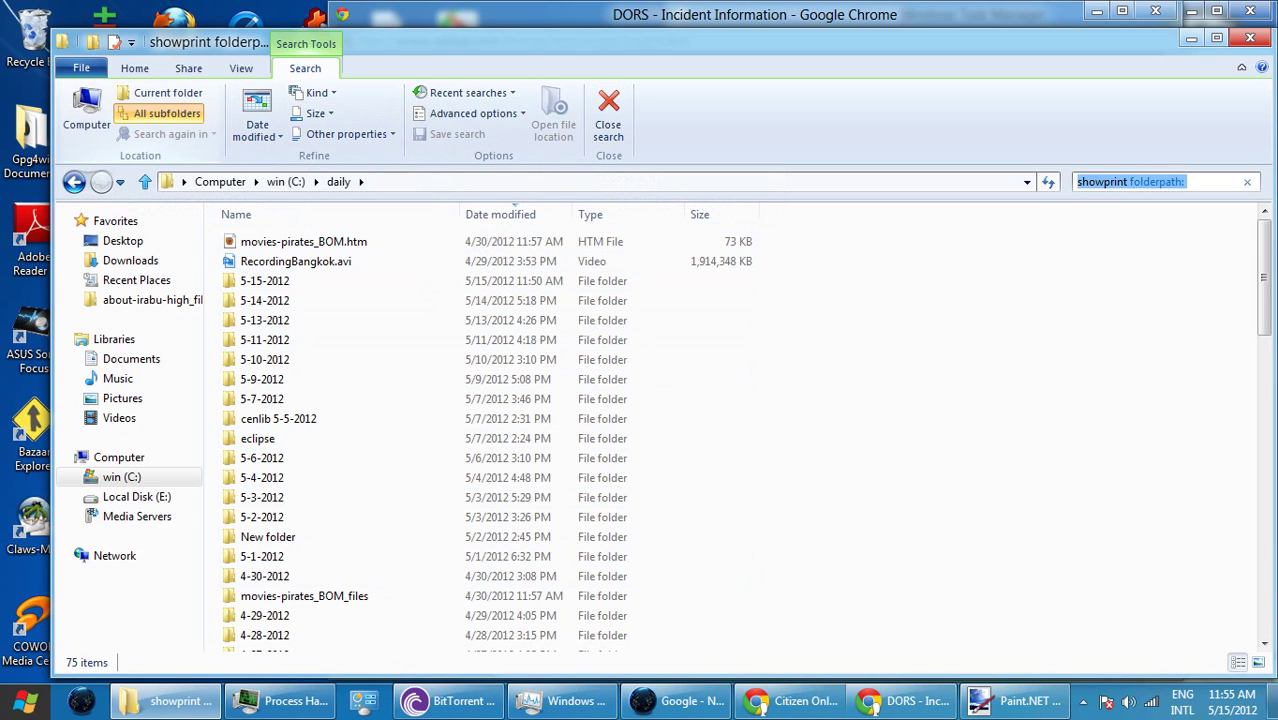
{"action": "left_click", "coordinate": [1185, 181]}
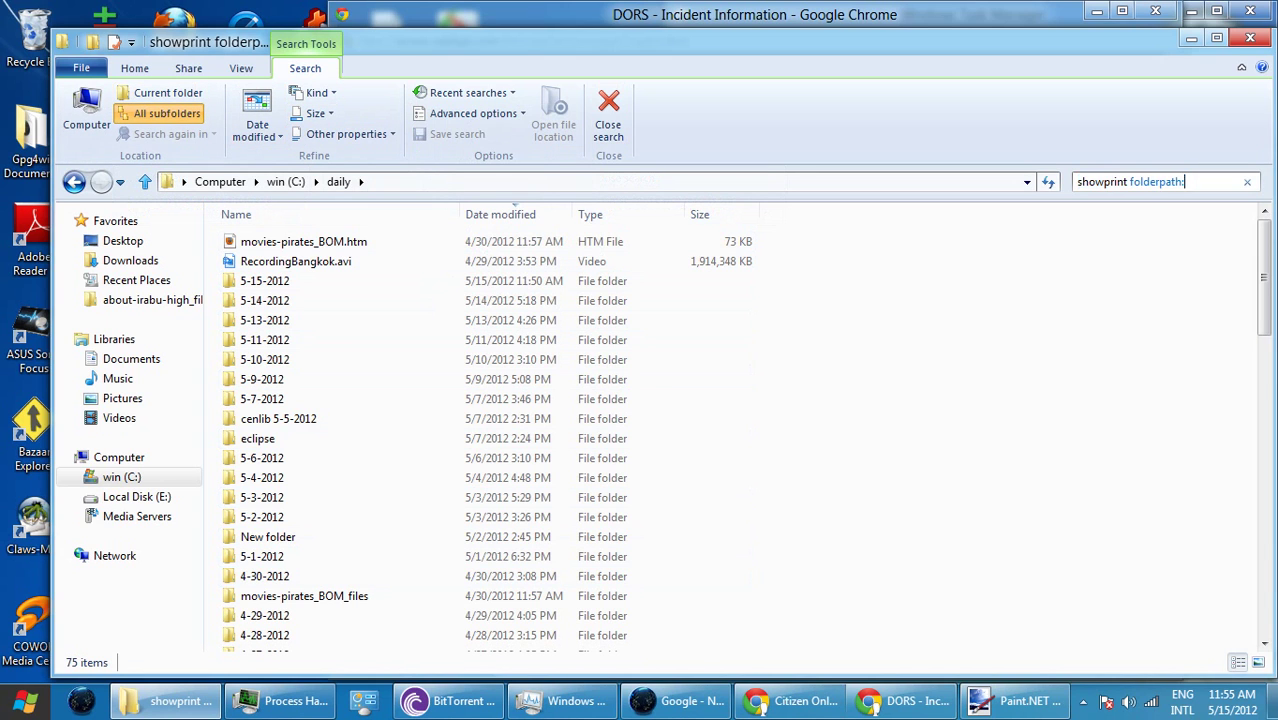
{"action": "key", "text": "shift+Left"}
{"action": "key", "text": "shift+Left"}
{"action": "key", "text": "shift+Left"}
{"action": "key", "text": "shift+Left"}
{"action": "key", "text": "shift+Left"}
{"action": "key", "text": "shift+Left"}
{"action": "key", "text": "shift+Left"}
{"action": "key", "text": "shift+Left"}
{"action": "key", "text": "shift+Left"}
{"action": "key", "text": "shift+Left"}
{"action": "key", "text": "shift+Left"}
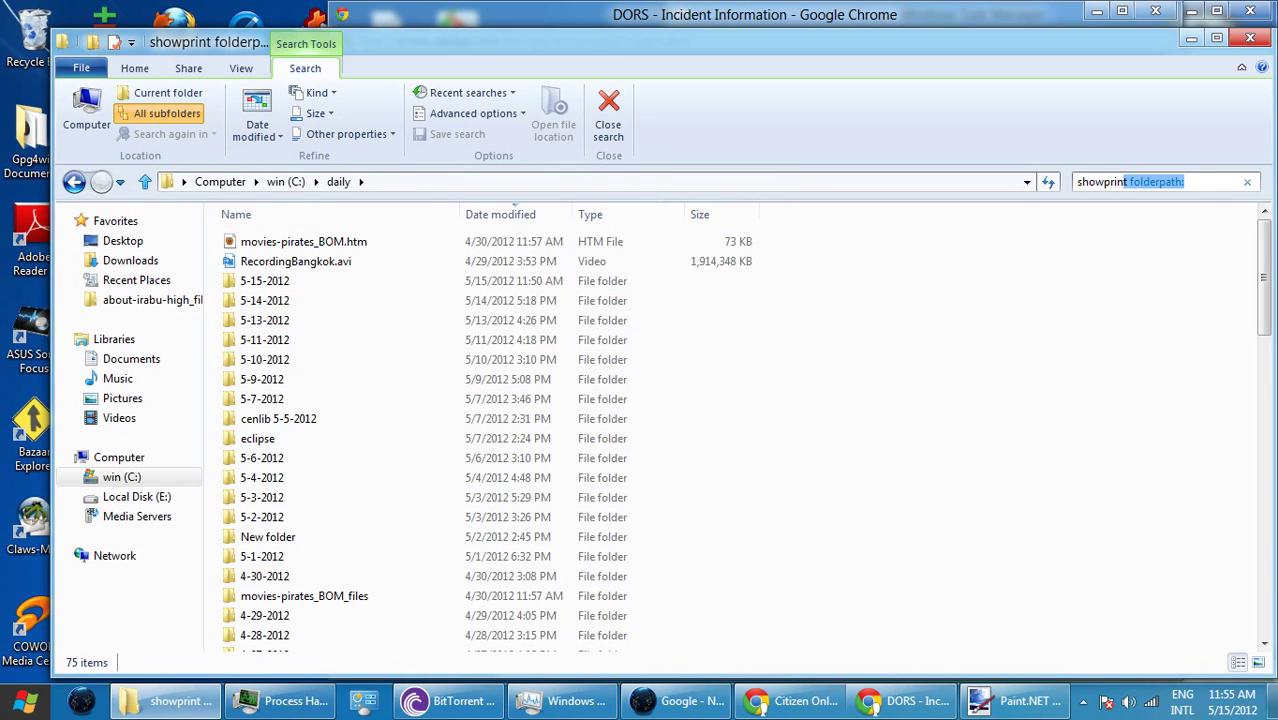
{"action": "key", "text": "BackSpace"}
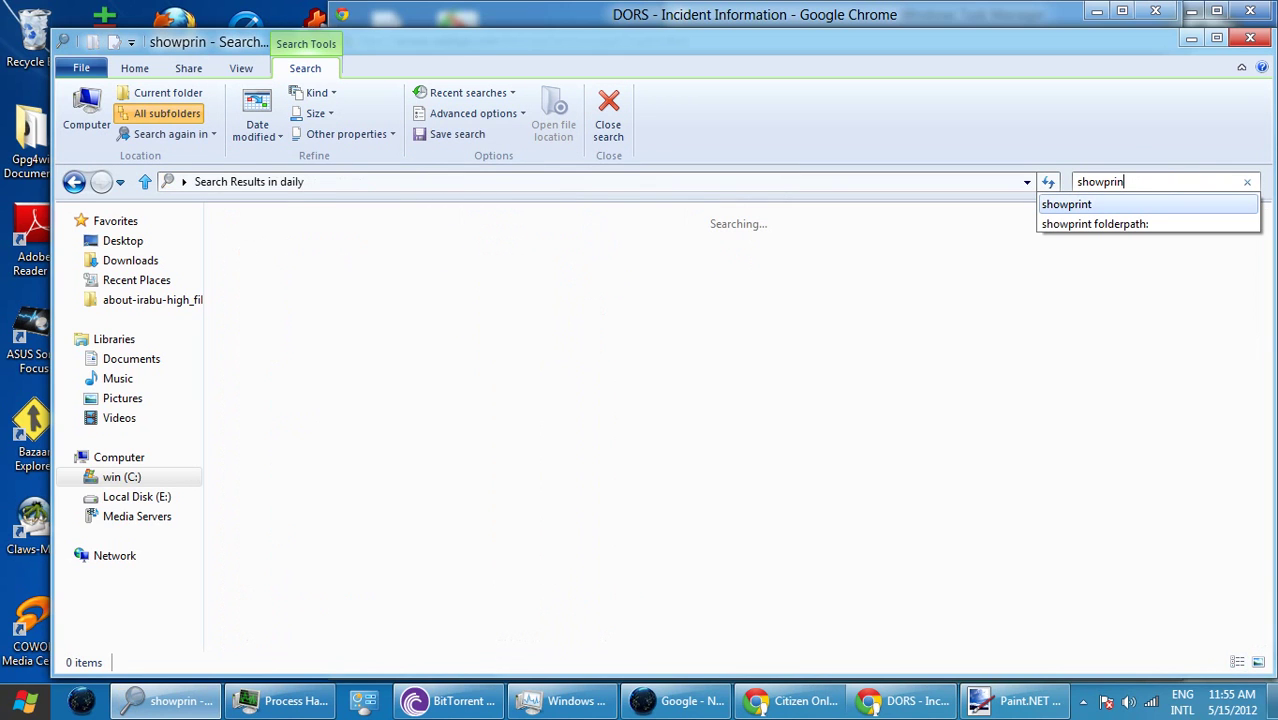
- Complete the 'showprint' search and open theft coplogic dors showprintablereport 5-5-2012.xps
{"action": "type", "text": "t"}
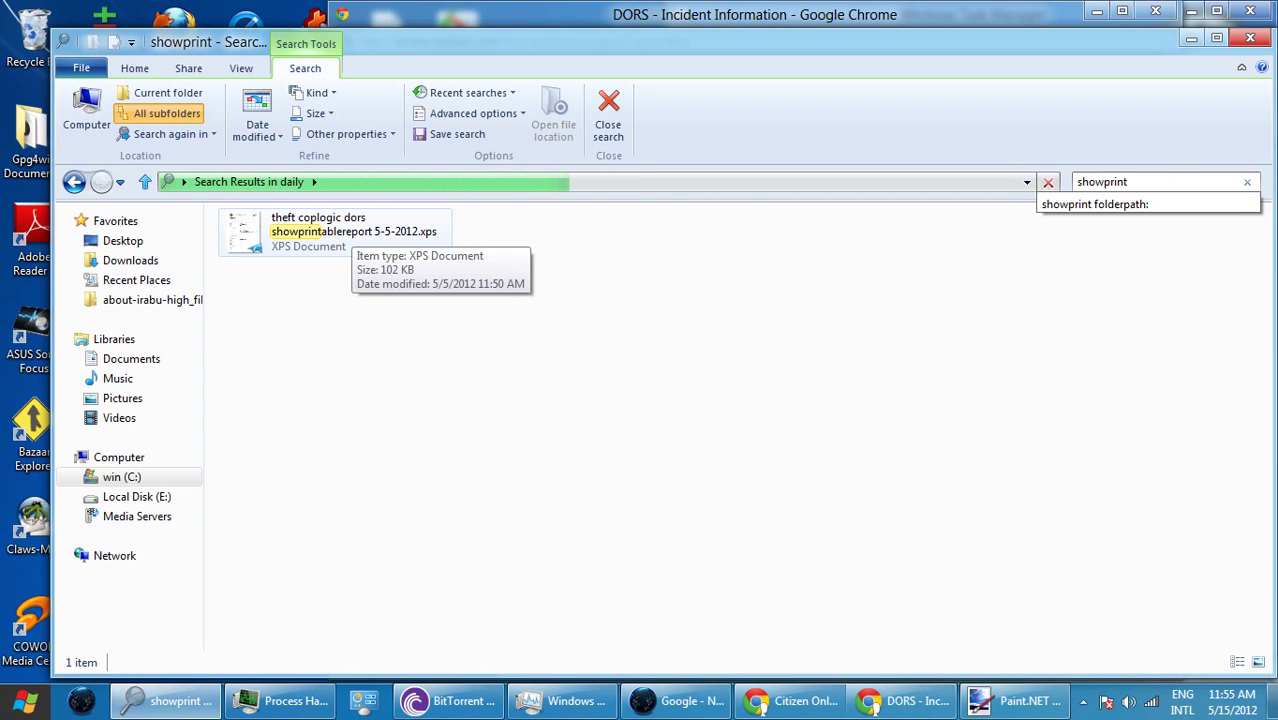
{"action": "double_click", "coordinate": [340, 232]}
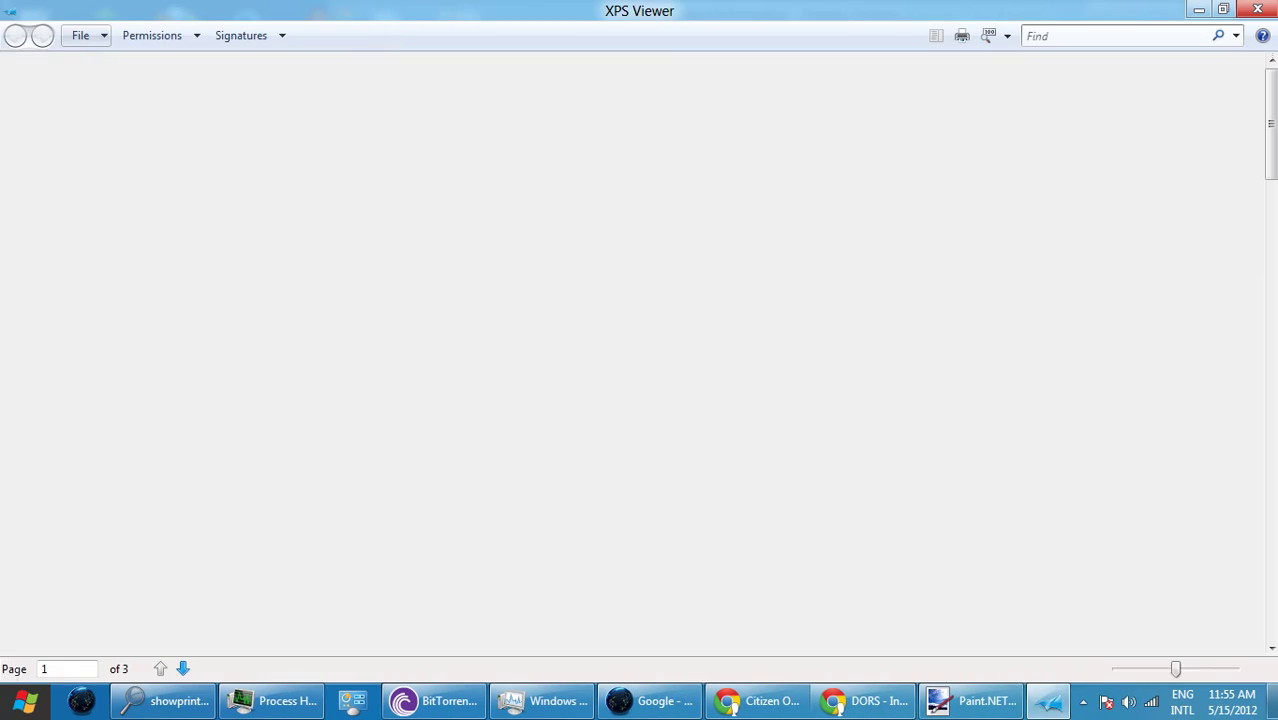
- Select the incident location address in the old report, close it, clear the Explorer search, and return to DORS
{"action": "scroll", "coordinate": [631, 360], "scroll_direction": "down", "scroll_amount": 2}
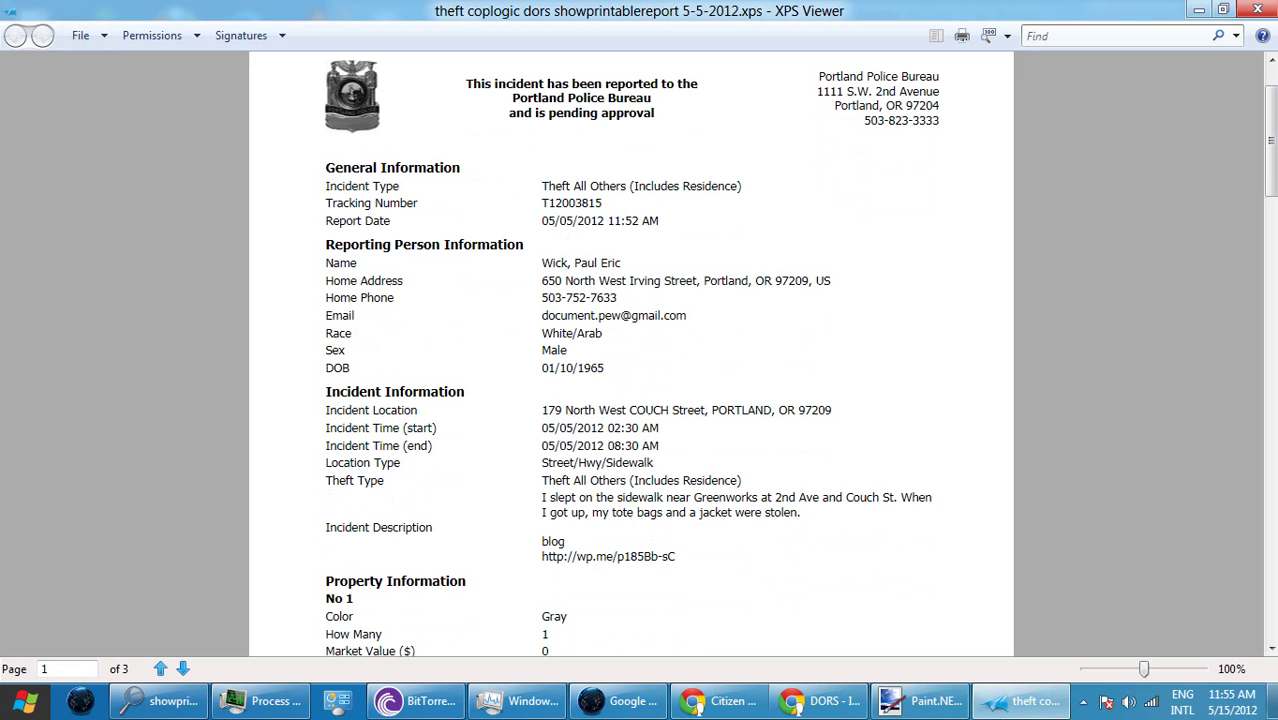
{"action": "left_click_drag", "start_coordinate": [541, 410], "coordinate": [832, 410]}
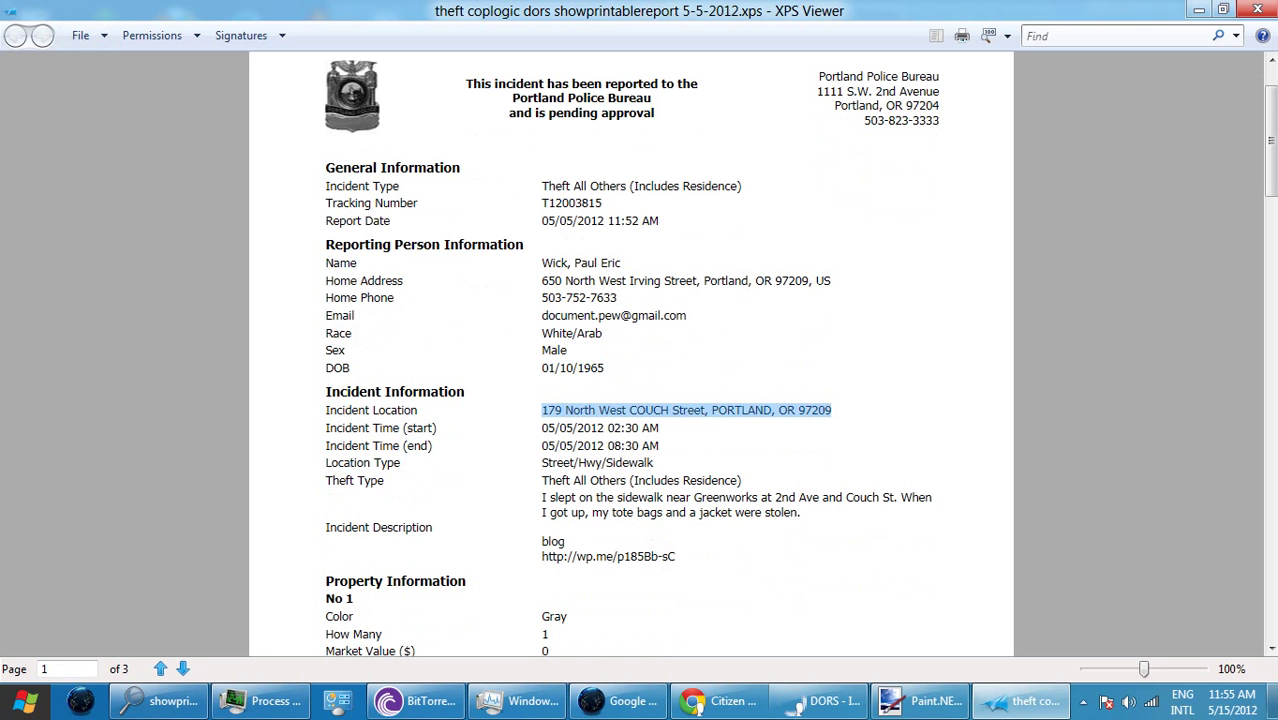
{"action": "left_click", "coordinate": [1257, 9]}
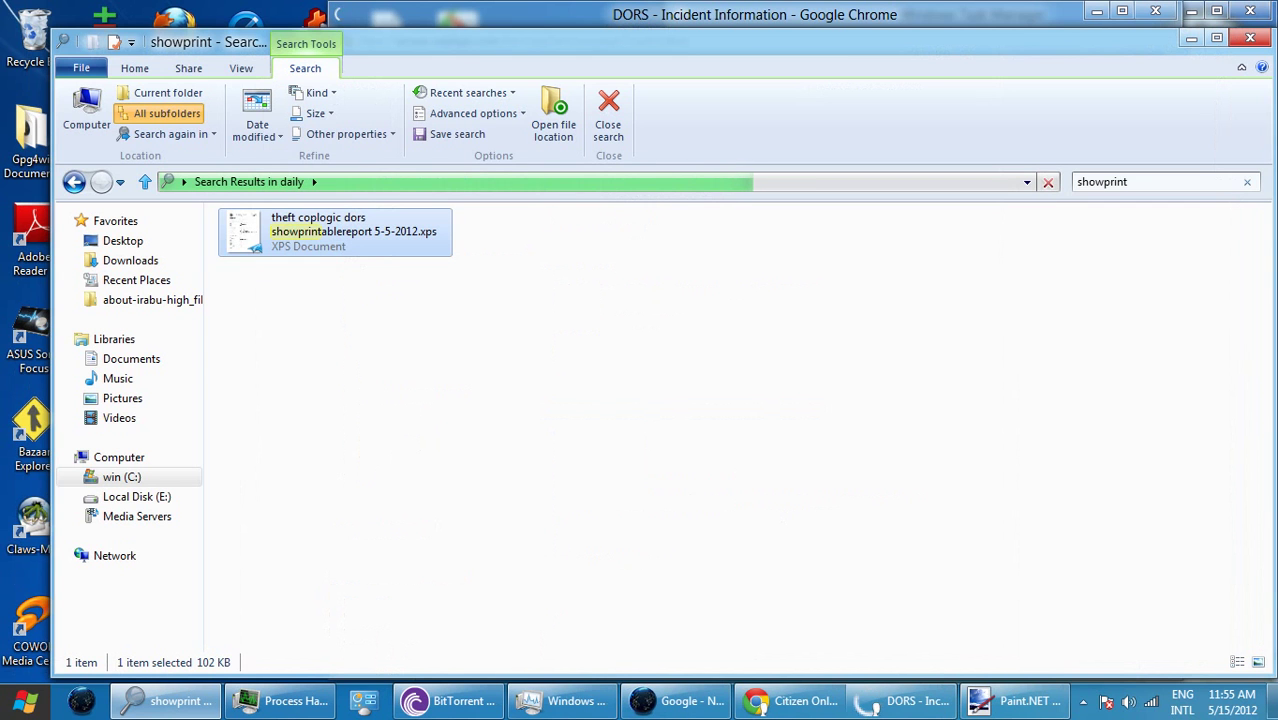
{"action": "left_click", "coordinate": [1247, 181]}
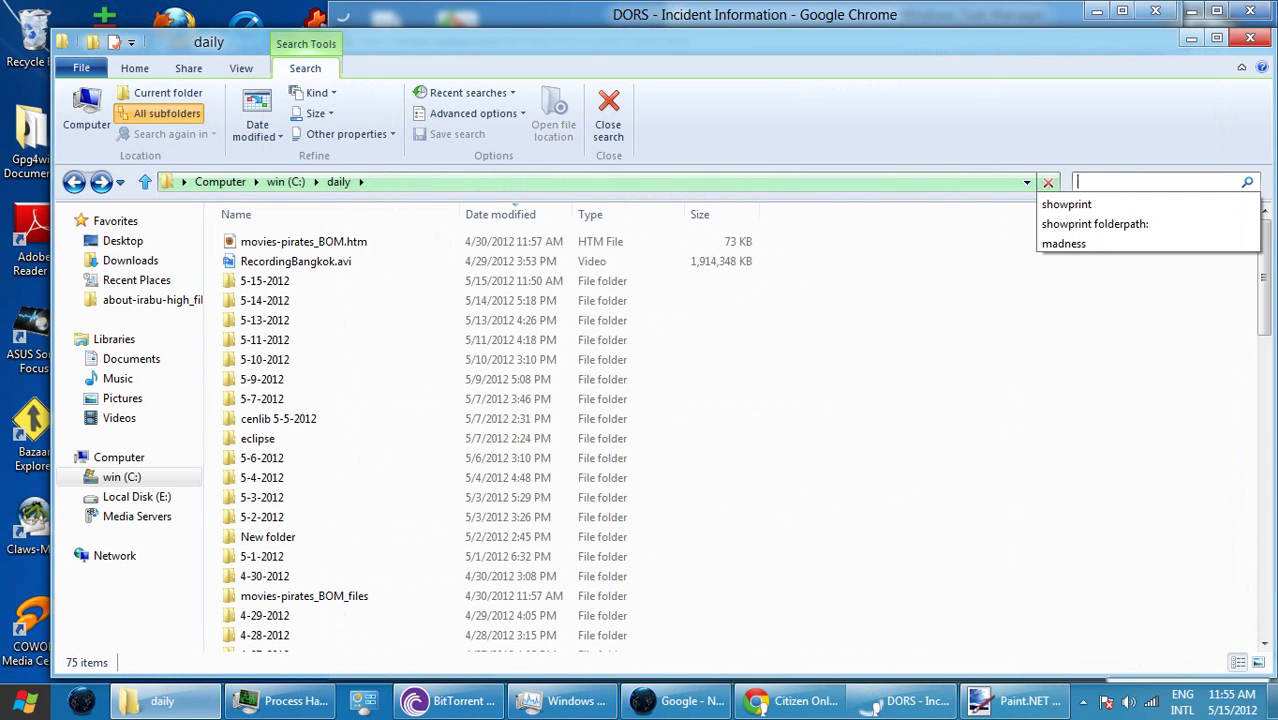
{"action": "left_click", "coordinate": [1190, 38]}
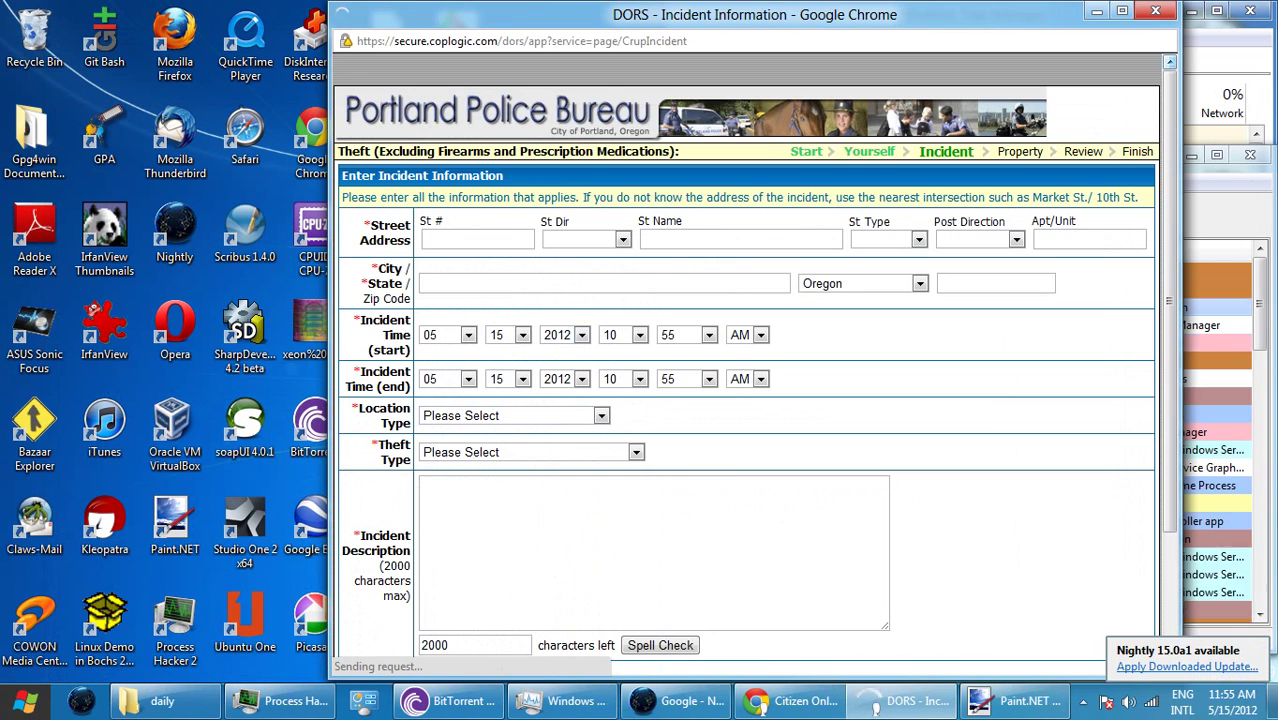
{"action": "left_click", "coordinate": [477, 239]}
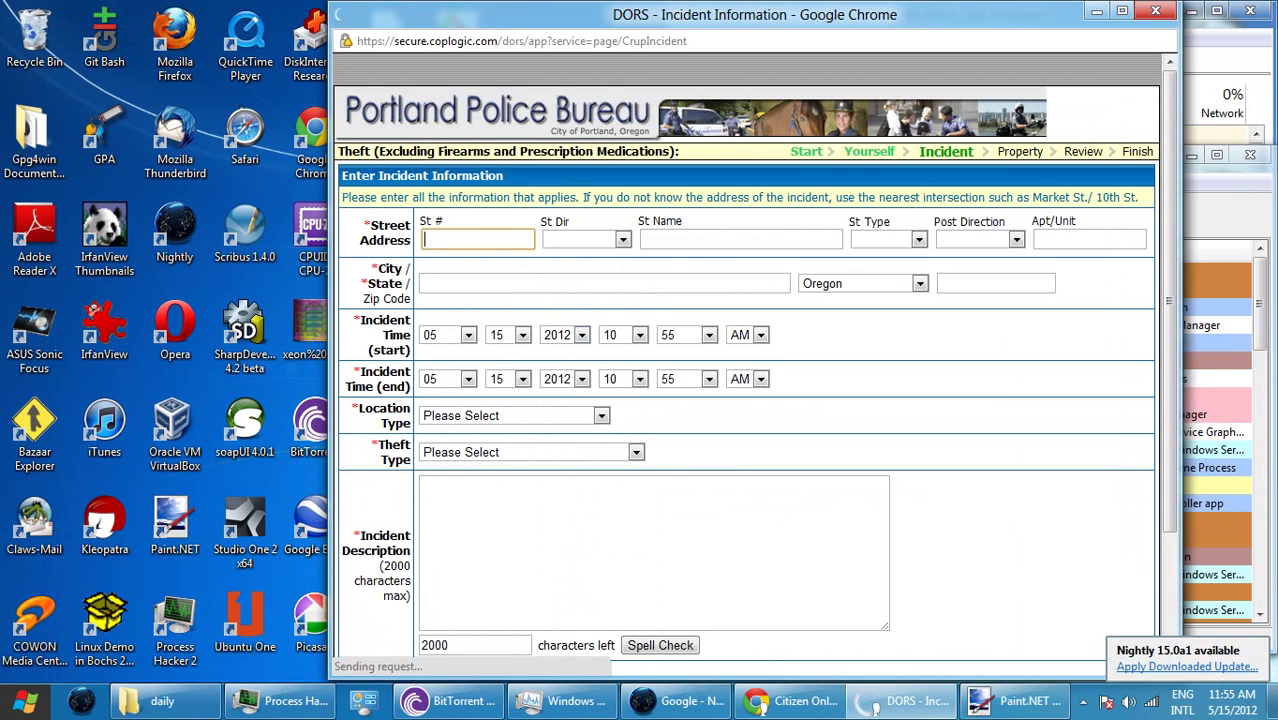
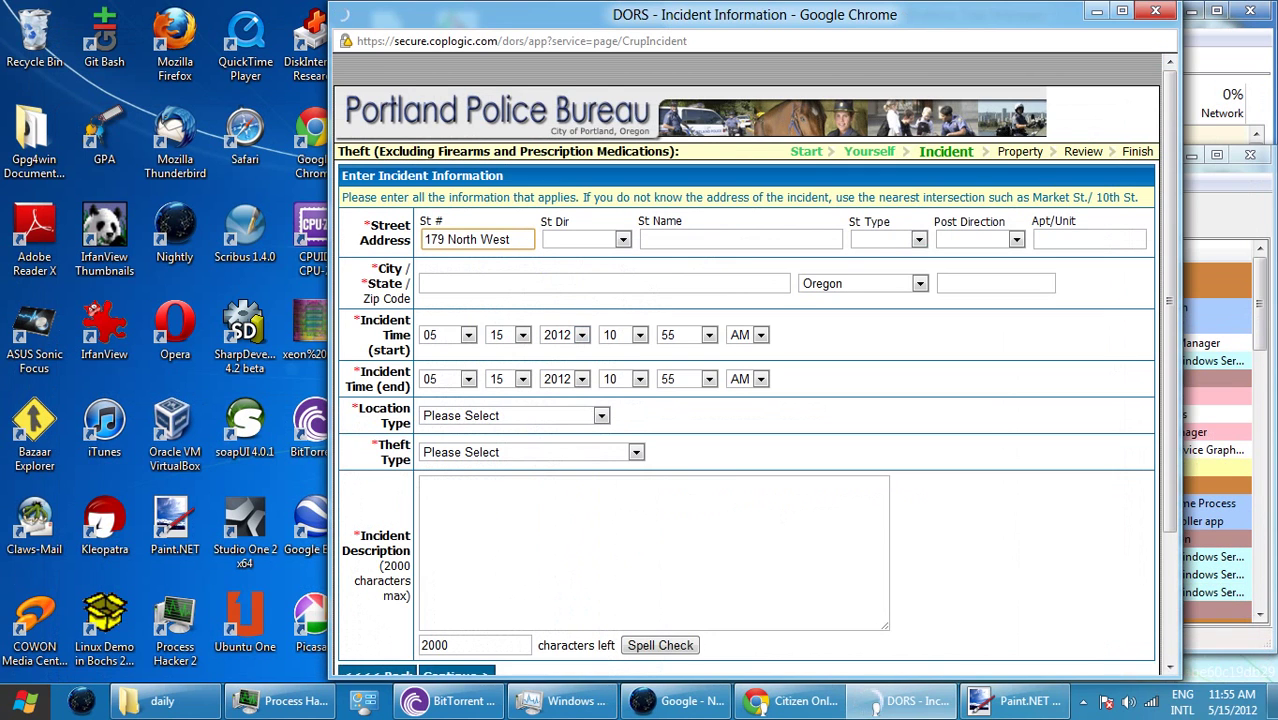
{"action": "left_click_drag", "start_coordinate": [447, 240], "coordinate": [511, 240]}
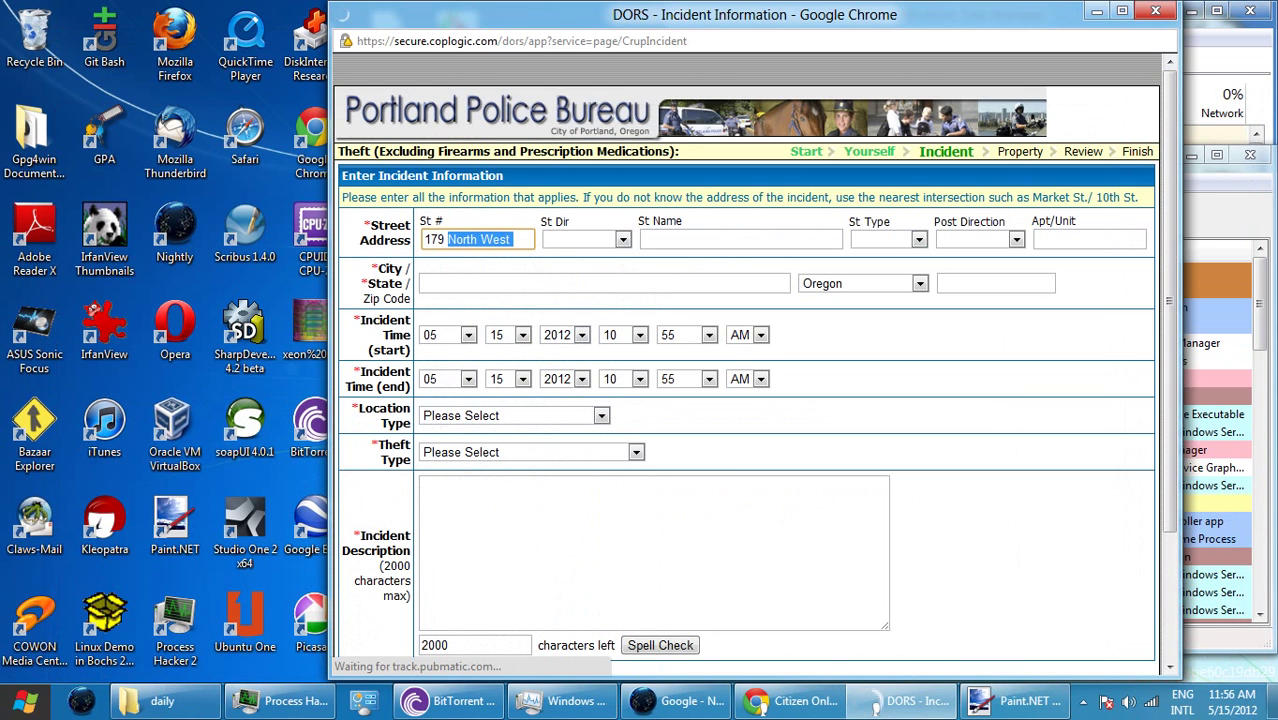
{"action": "key", "text": "BackSpace"}
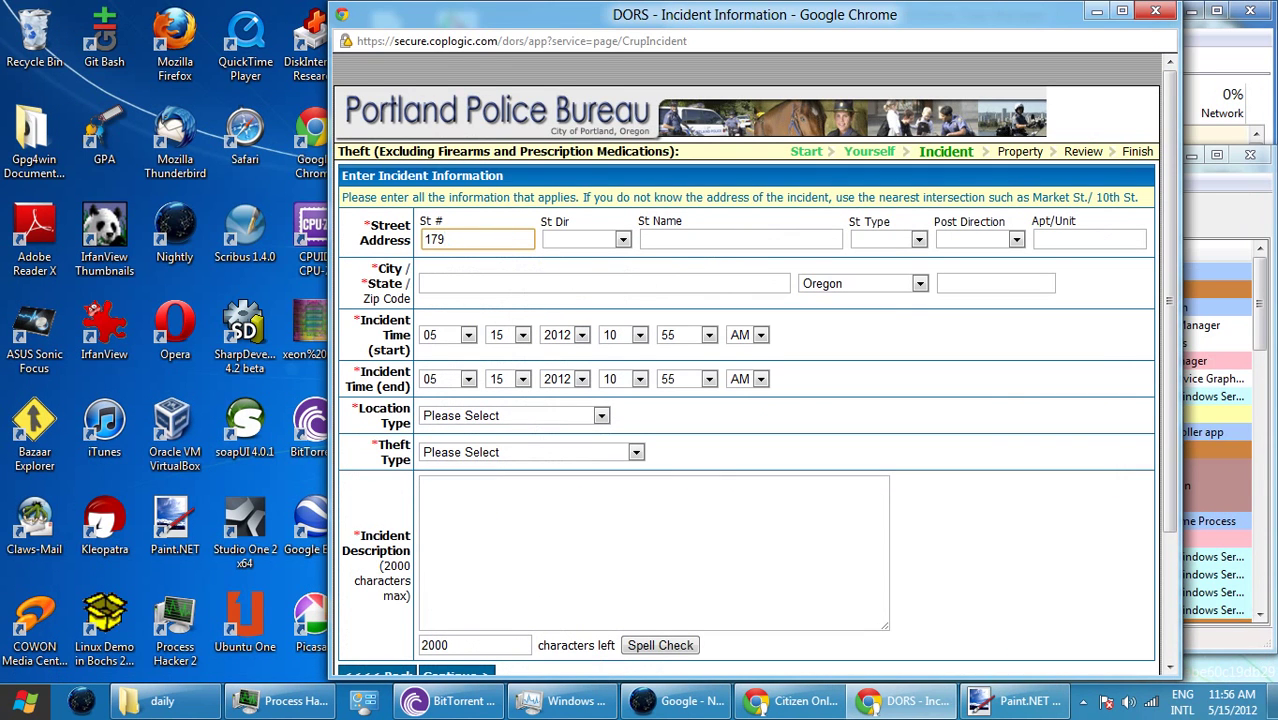
{"action": "left_click", "coordinate": [585, 239]}
{"action": "key", "text": "Down"}
{"action": "key", "text": "Down"}
{"action": "key", "text": "Down"}
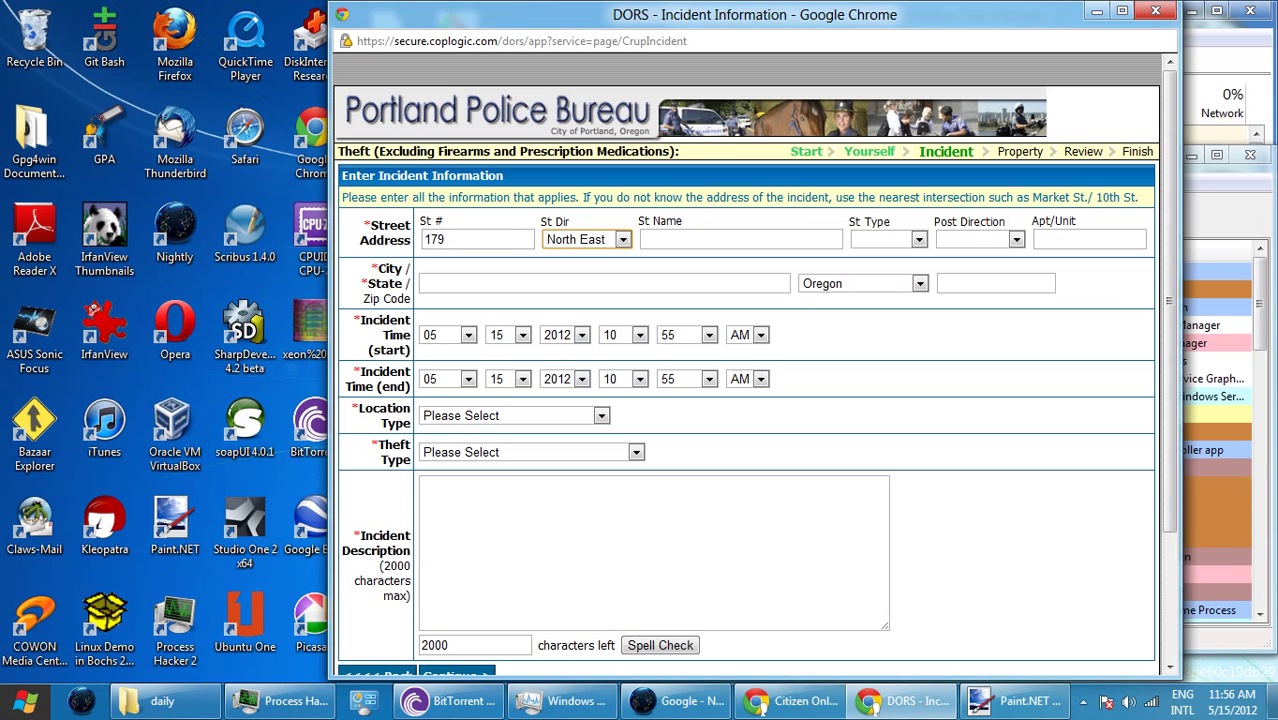
{"action": "left_click", "coordinate": [740, 239]}
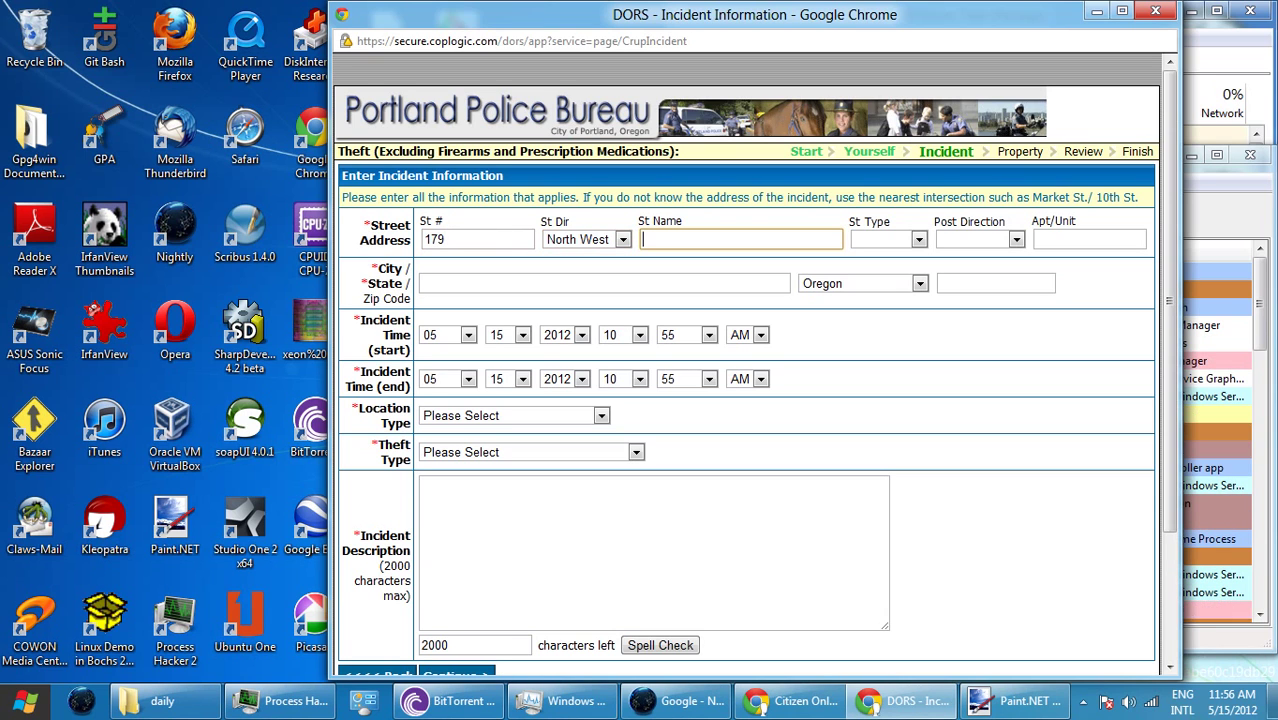
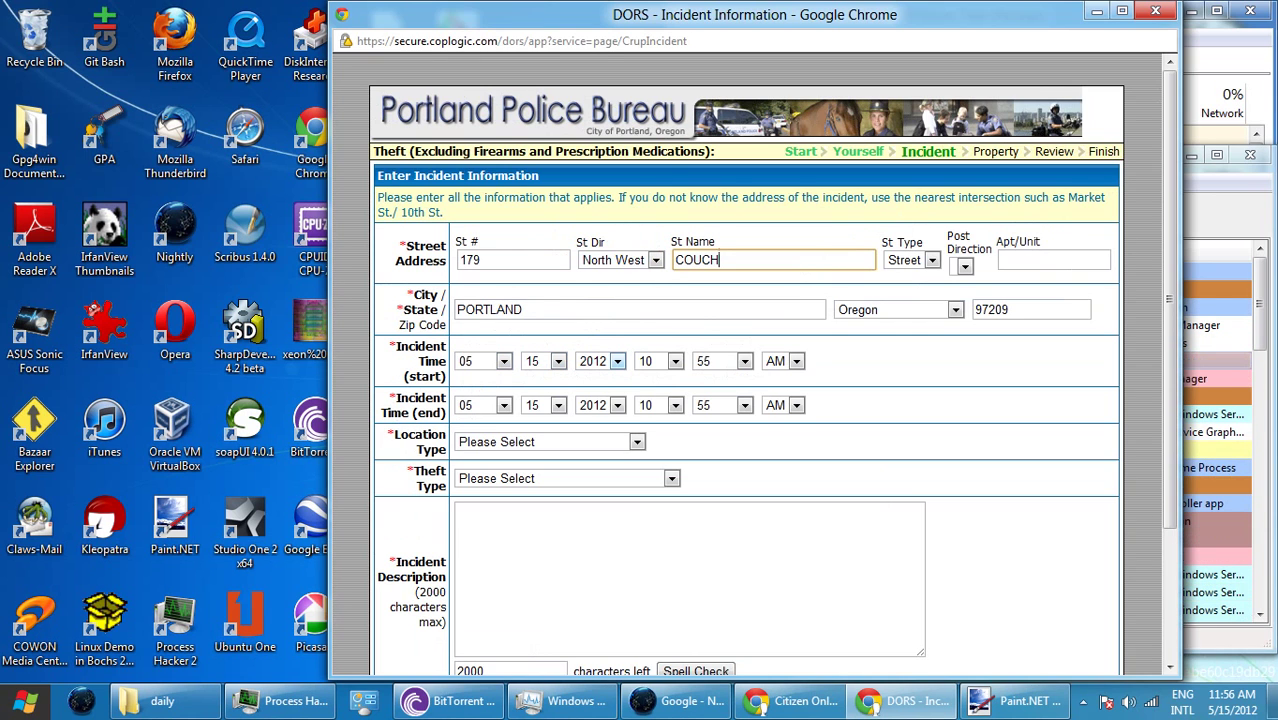
- Set the incident start to the 14th at 10:00 PM
{"action": "left_click", "coordinate": [675, 361]}
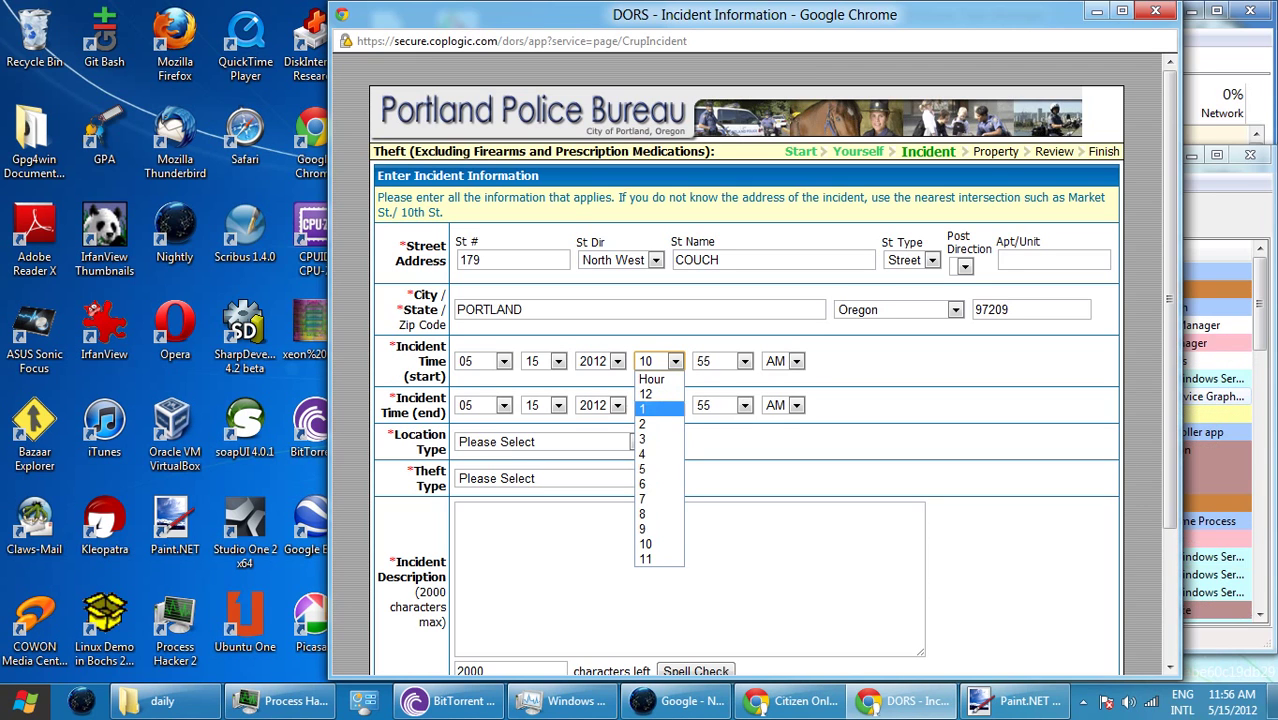
{"action": "left_click", "coordinate": [645, 543]}
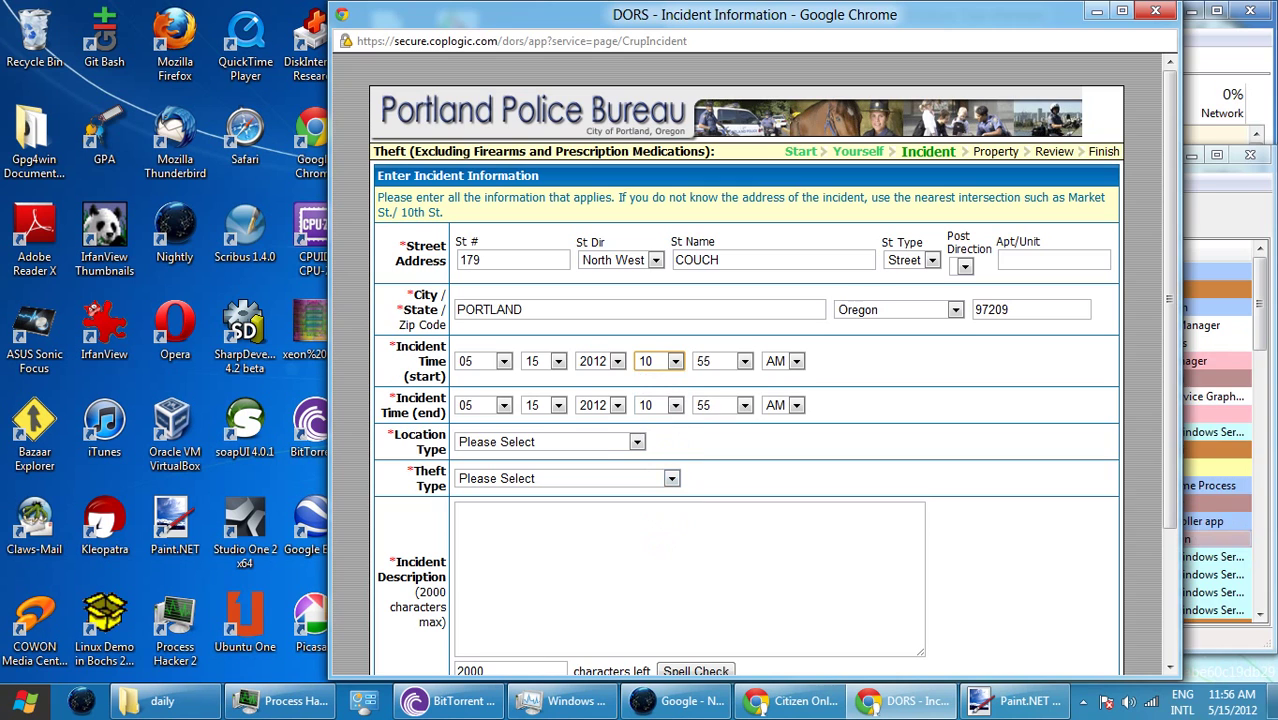
{"action": "left_click", "coordinate": [720, 361]}
{"action": "left_click", "coordinate": [705, 393]}
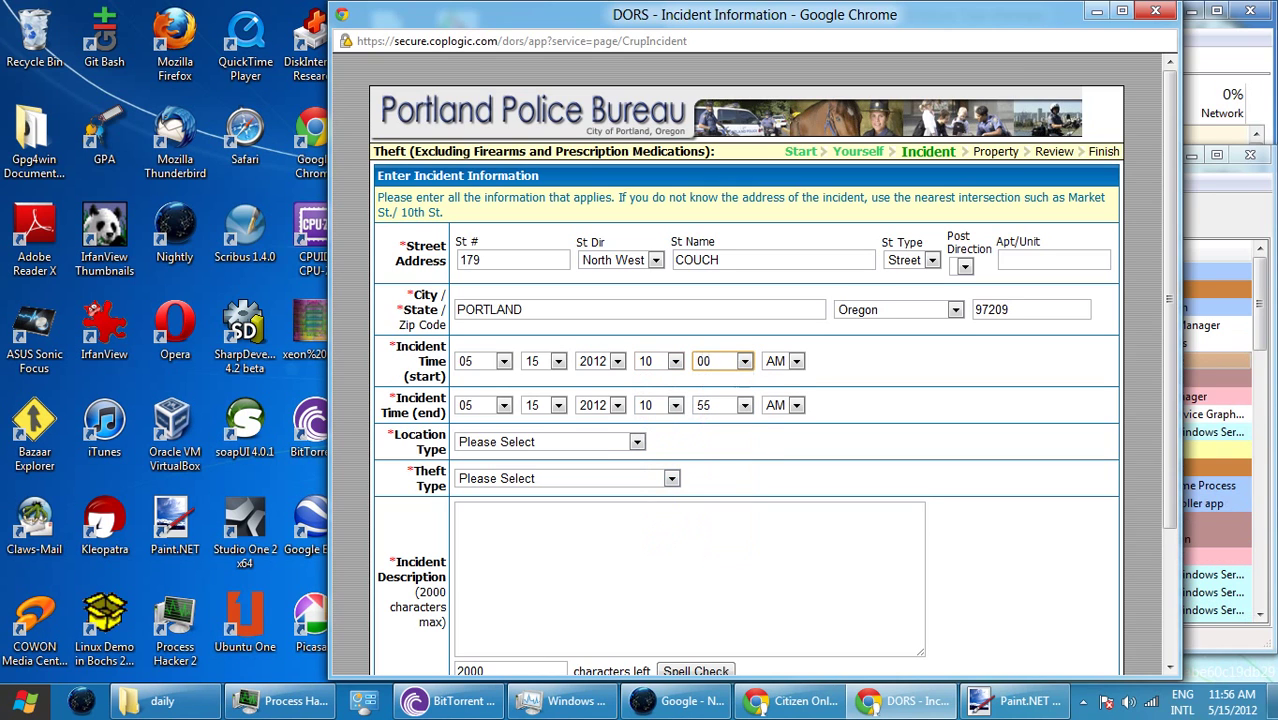
{"action": "left_click", "coordinate": [782, 361]}
{"action": "left_click", "coordinate": [778, 394]}
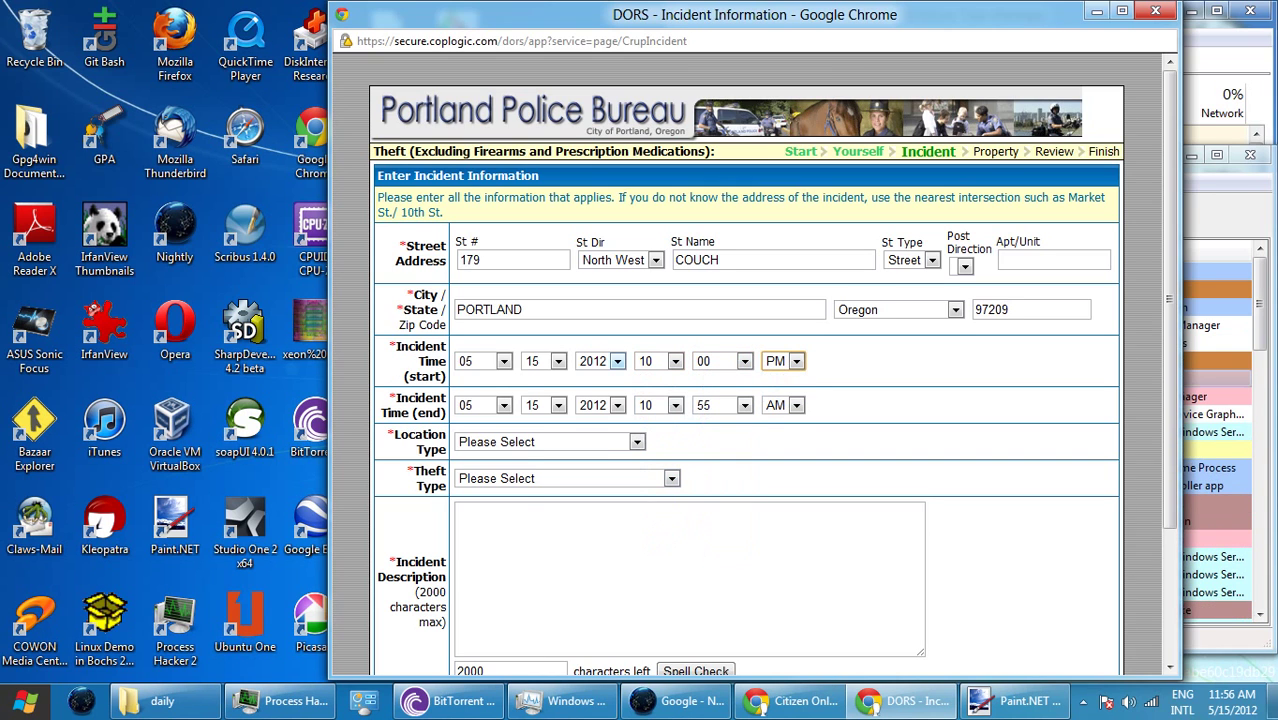
{"action": "left_click", "coordinate": [543, 361]}
{"action": "left_click", "coordinate": [535, 588]}
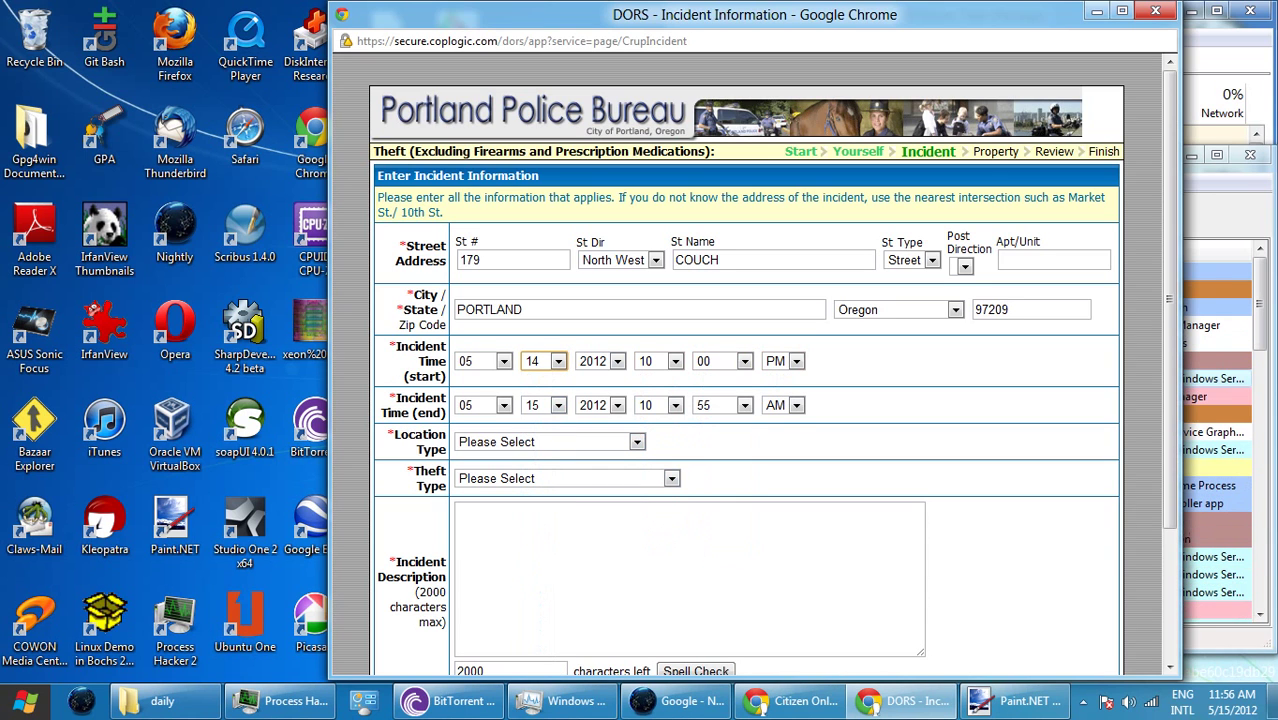
- Set the incident end time to 1:45
{"action": "left_click", "coordinate": [657, 405]}
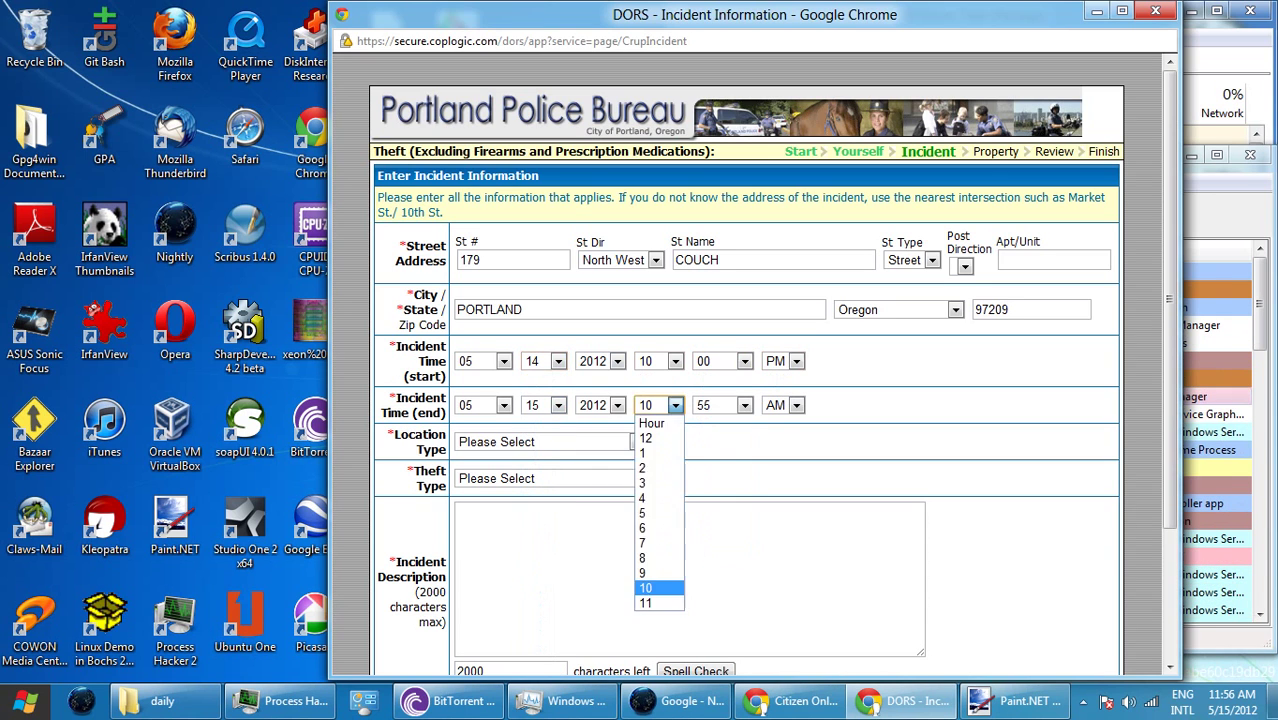
{"action": "left_click", "coordinate": [645, 453]}
{"action": "left_click", "coordinate": [744, 405]}
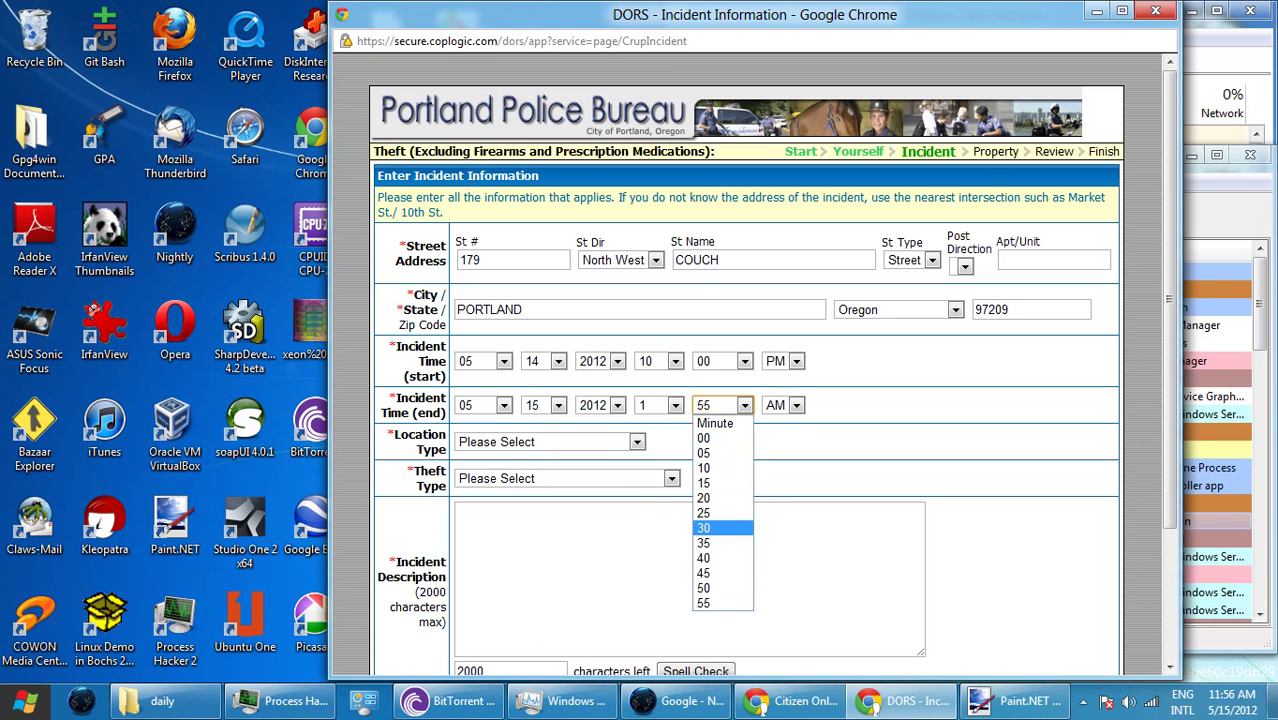
{"action": "left_click", "coordinate": [710, 573]}
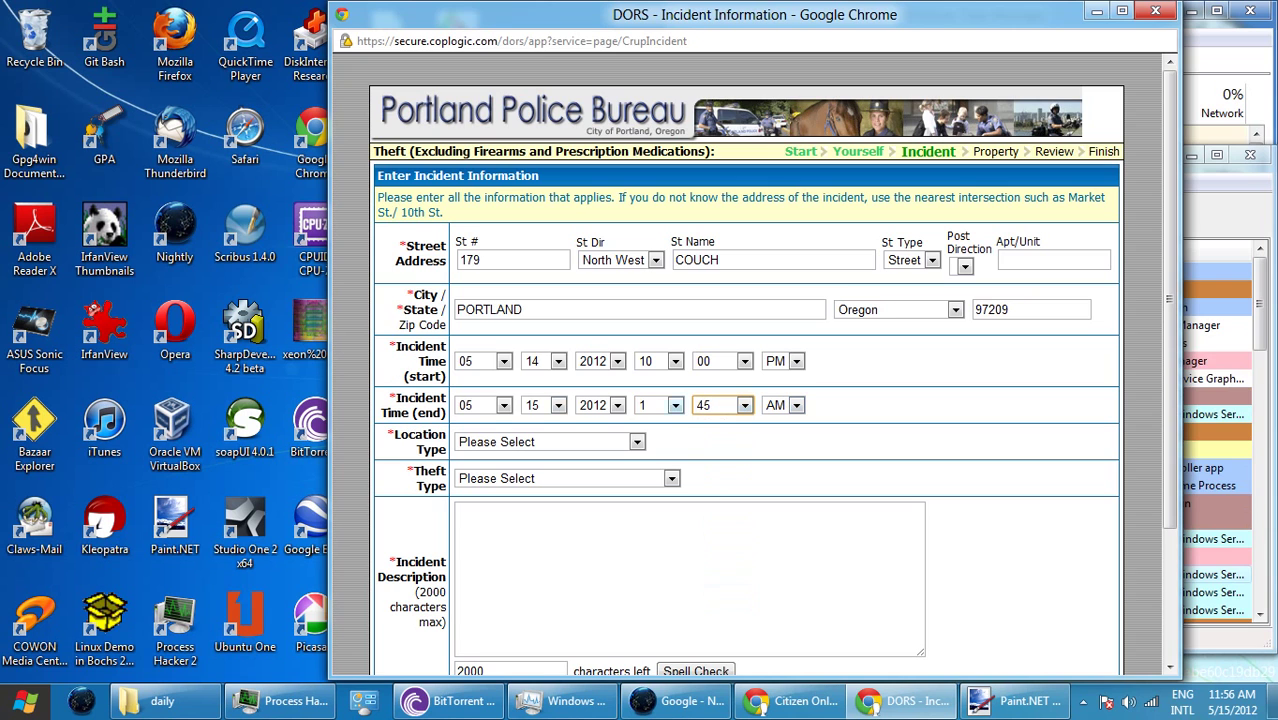
- Set location type to Street/Hwy/Sidewalk and theft type to Theft All Others (Includes Residence)
{"action": "left_click", "coordinate": [636, 441]}
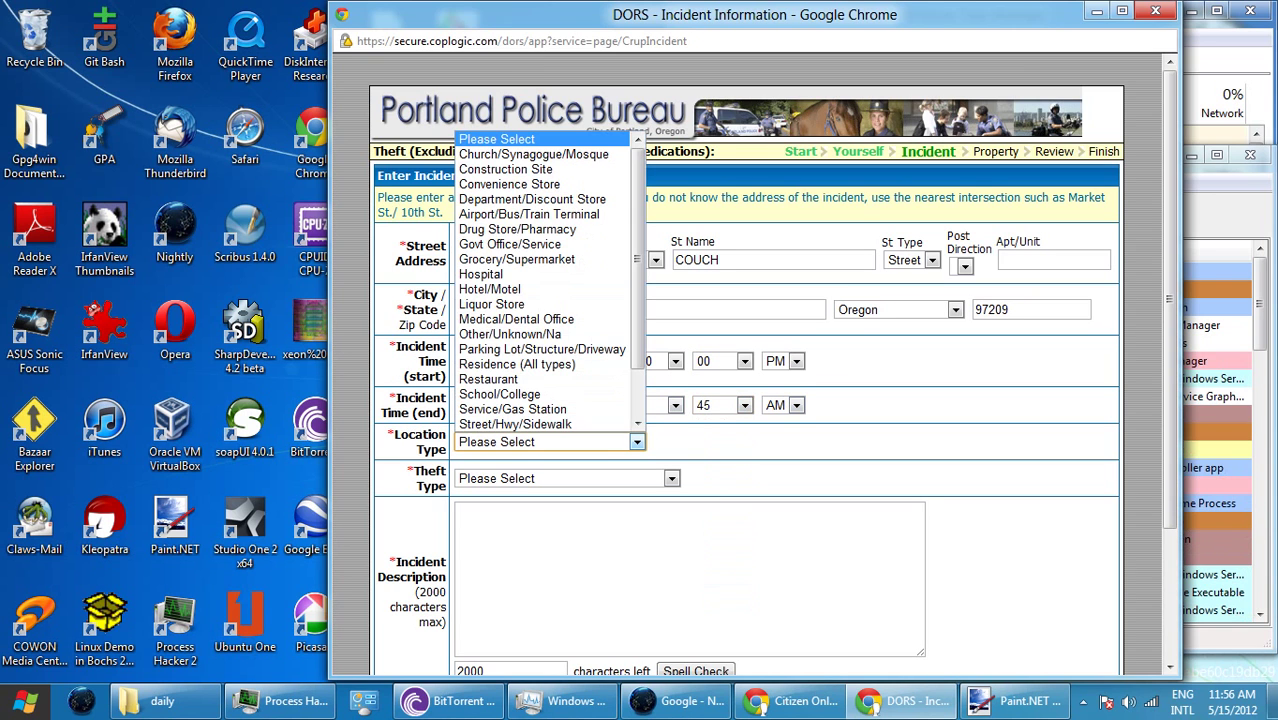
{"action": "key", "text": "Return"}
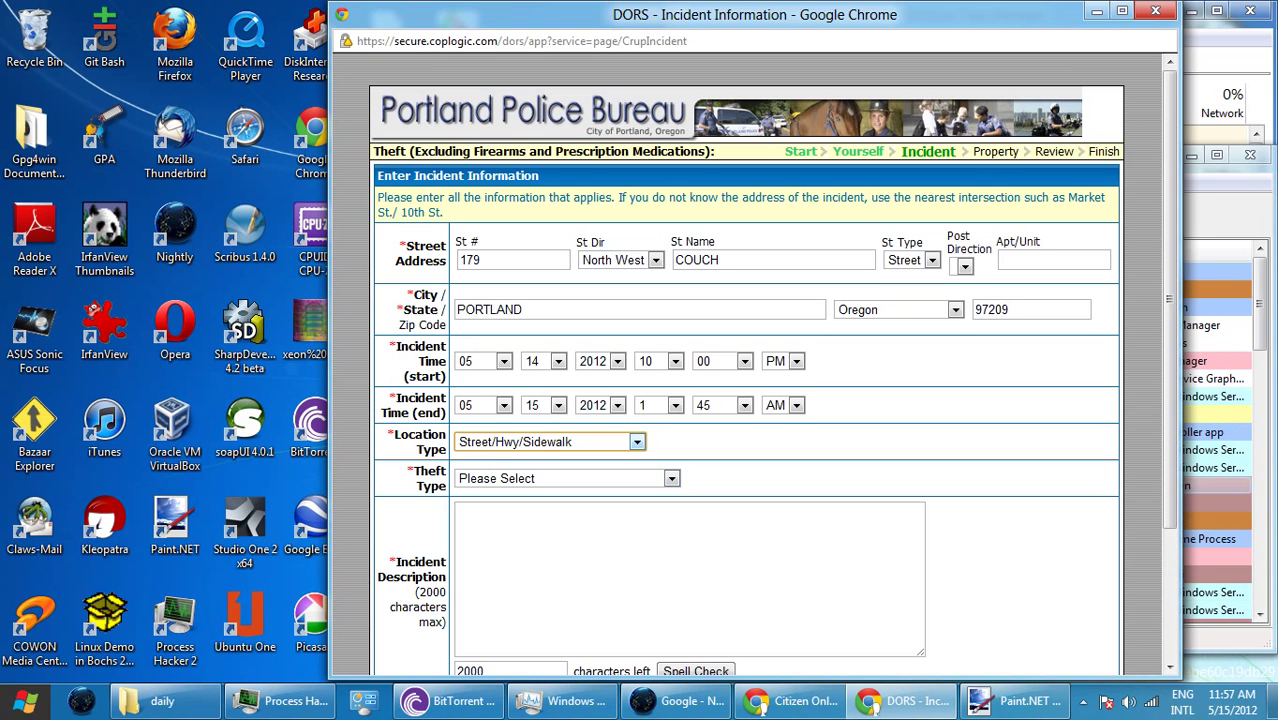
{"action": "key", "text": "Tab"}
{"action": "key", "text": "alt+Down"}
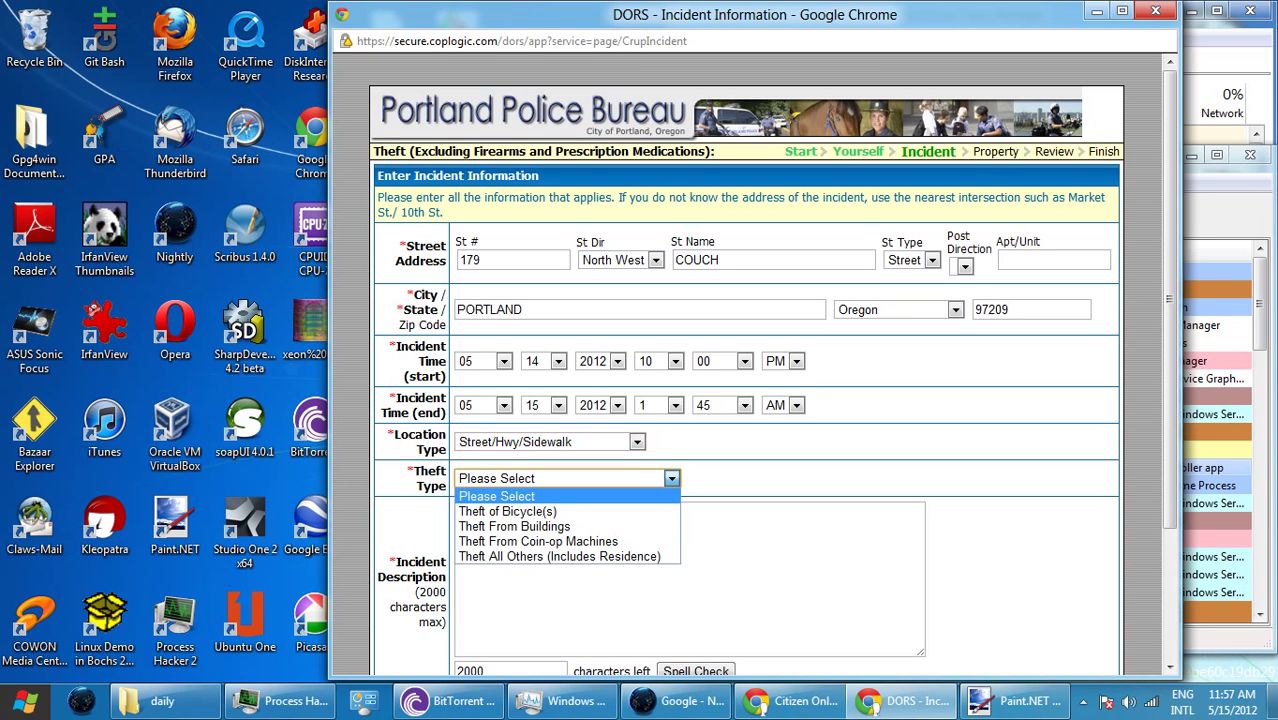
{"action": "key", "text": "Down"}
{"action": "key", "text": "Down"}
{"action": "key", "text": "Down"}
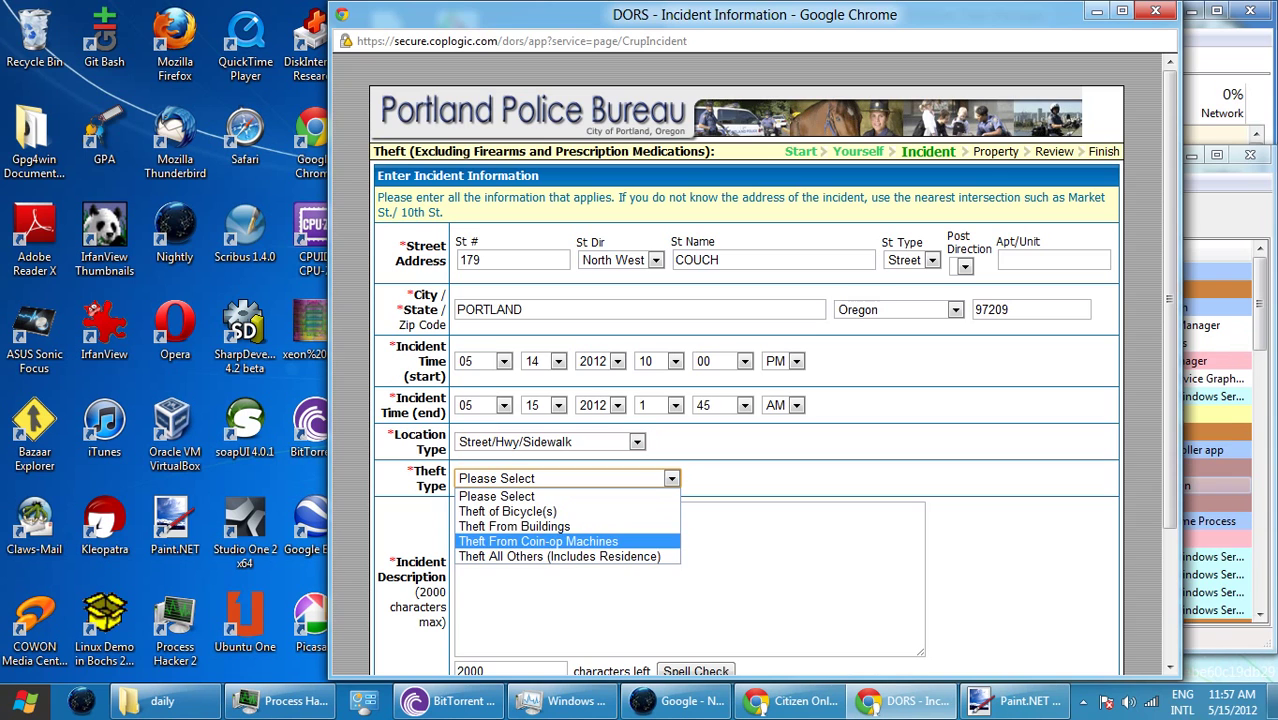
{"action": "key", "text": "Down"}
{"action": "key", "text": "Return"}
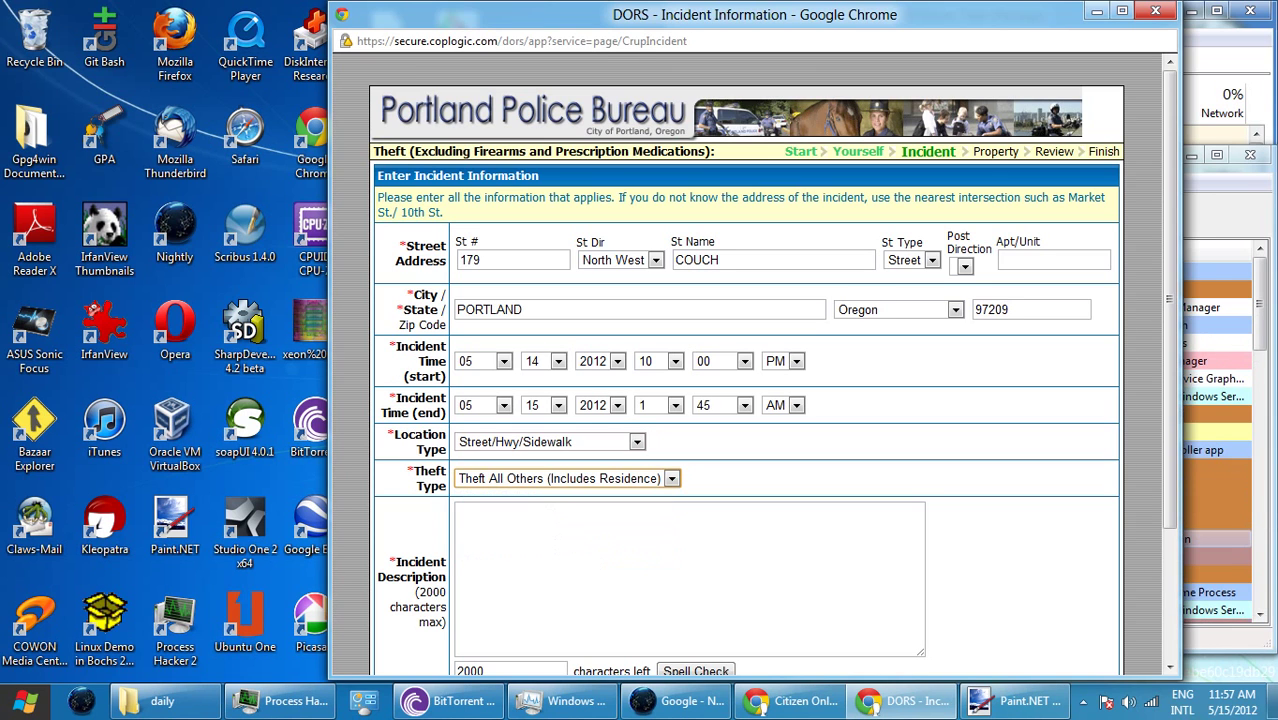
{"action": "left_click", "coordinate": [460, 512]}
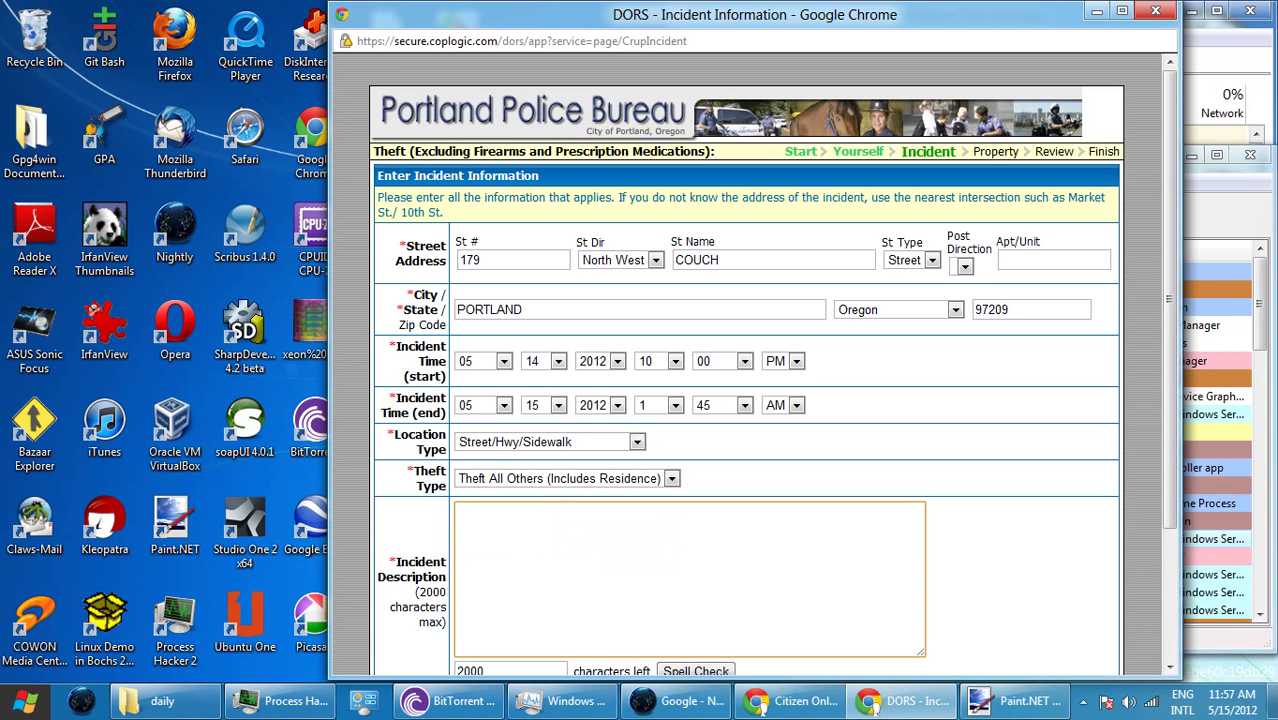
- Type a first draft of the incident description, then undo stray edits and empty the box
{"action": "type", "text": "I s"}
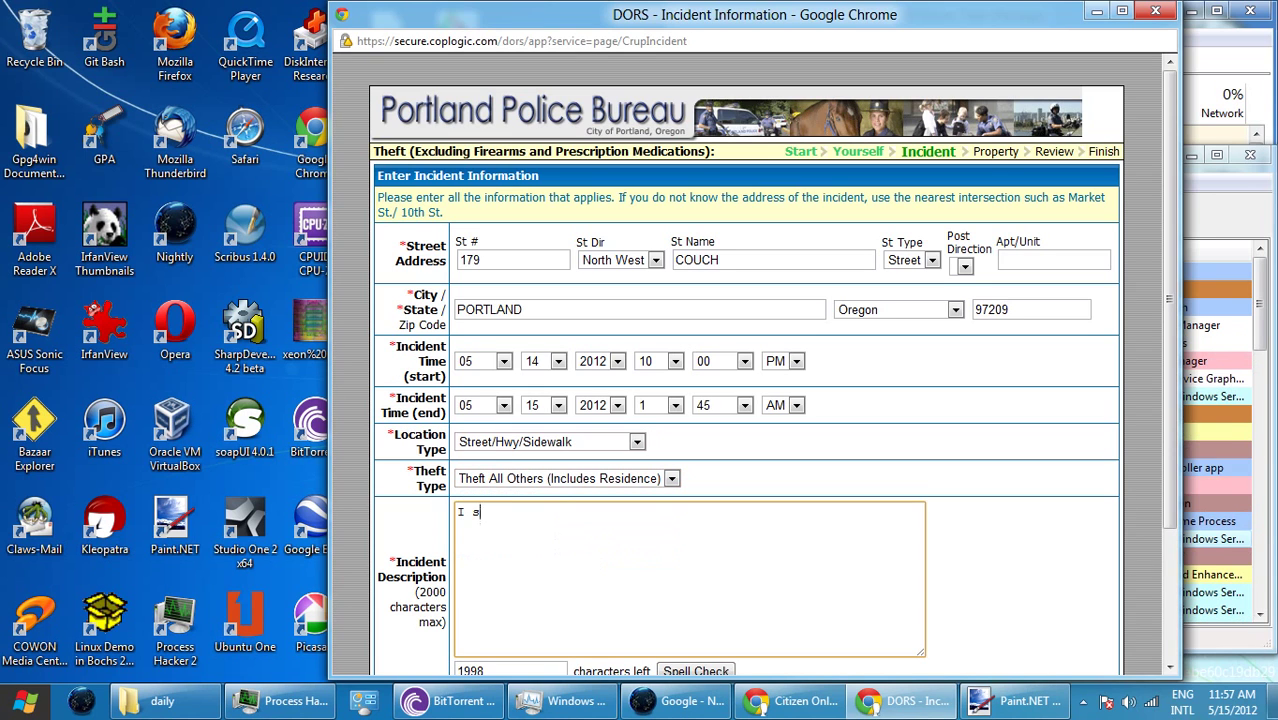
{"action": "type", "text": "lept on the"}
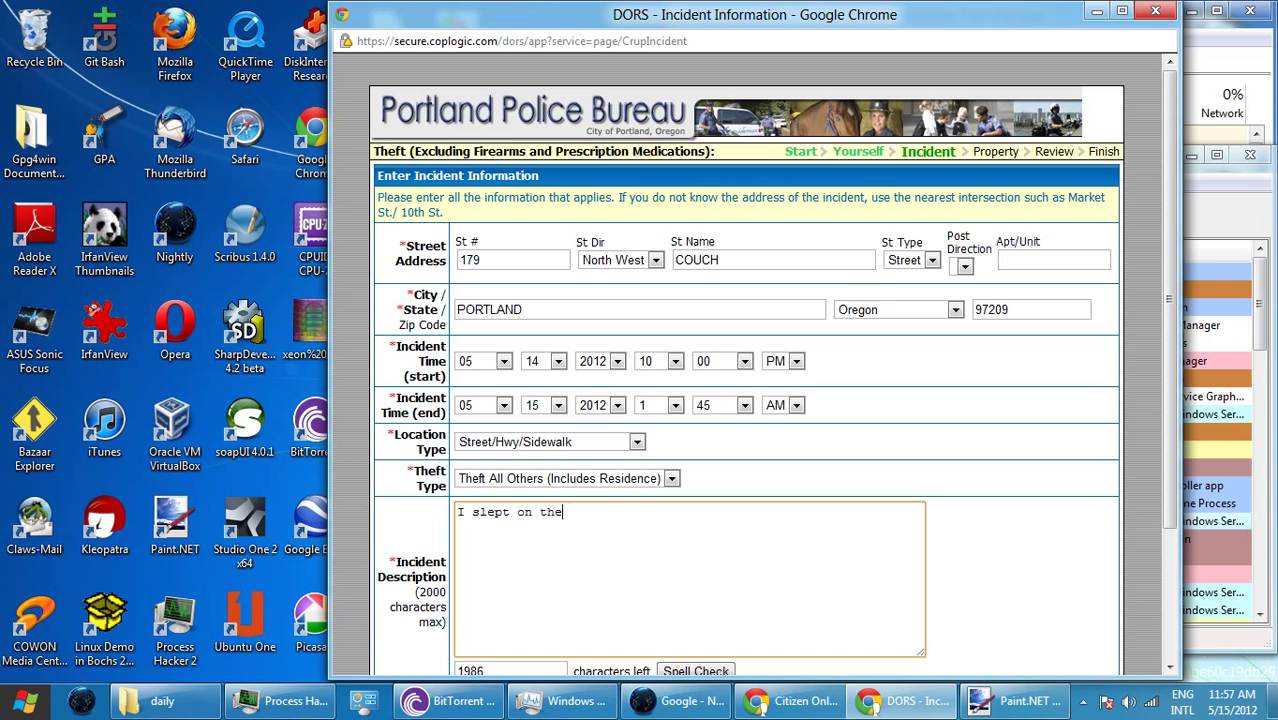
{"action": "type", "text": " sidewalk"}
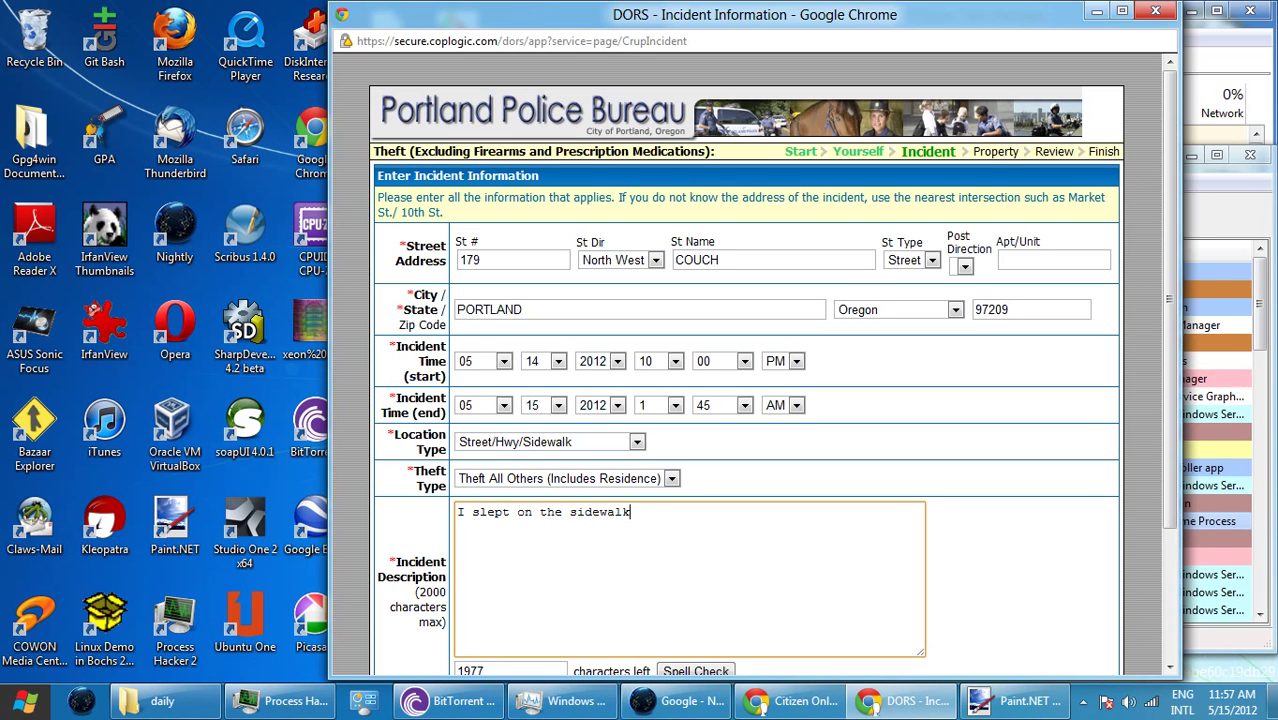
{"action": "type", "text": " near "}
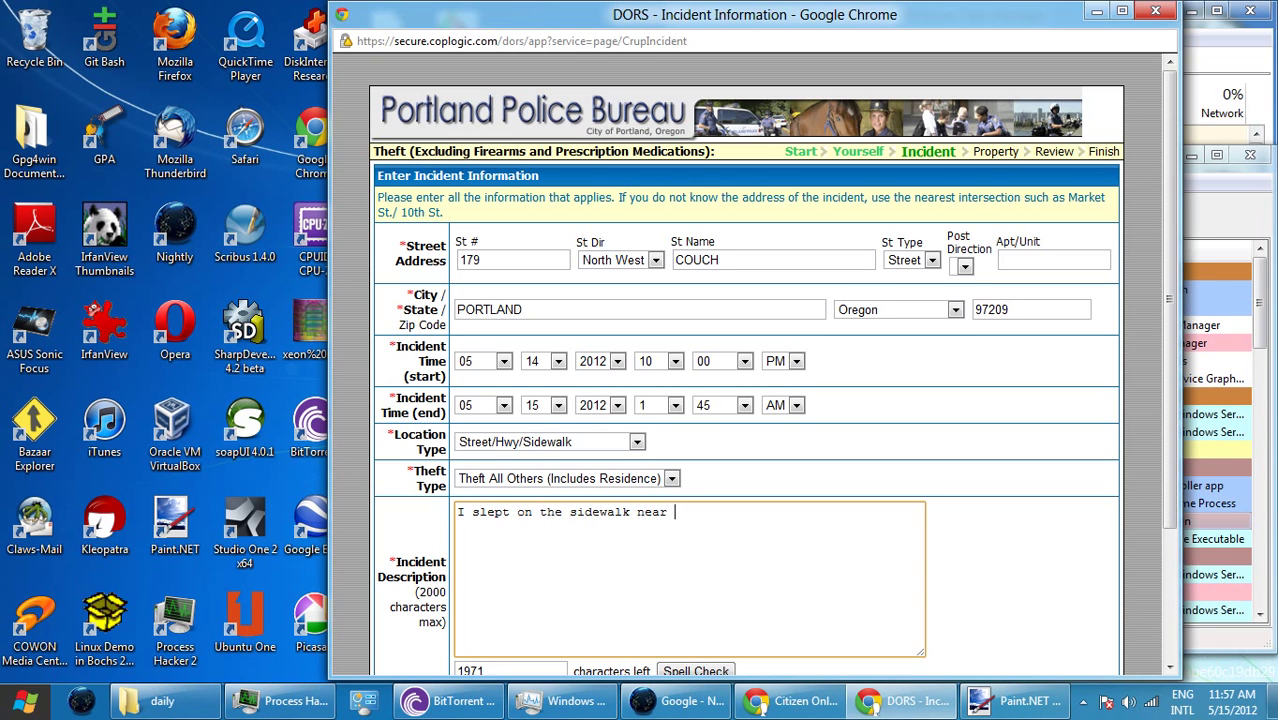
{"action": "type", "text": "Greenworks"}
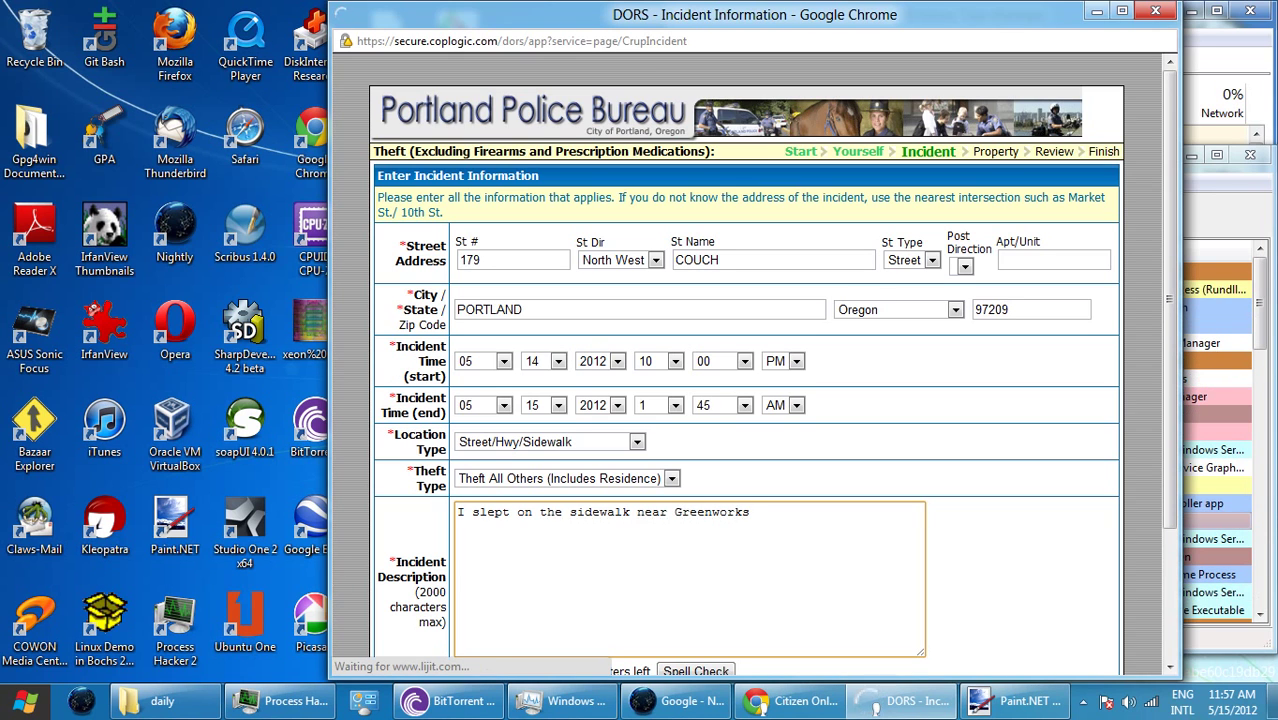
{"action": "type", "text": " at 2n"}
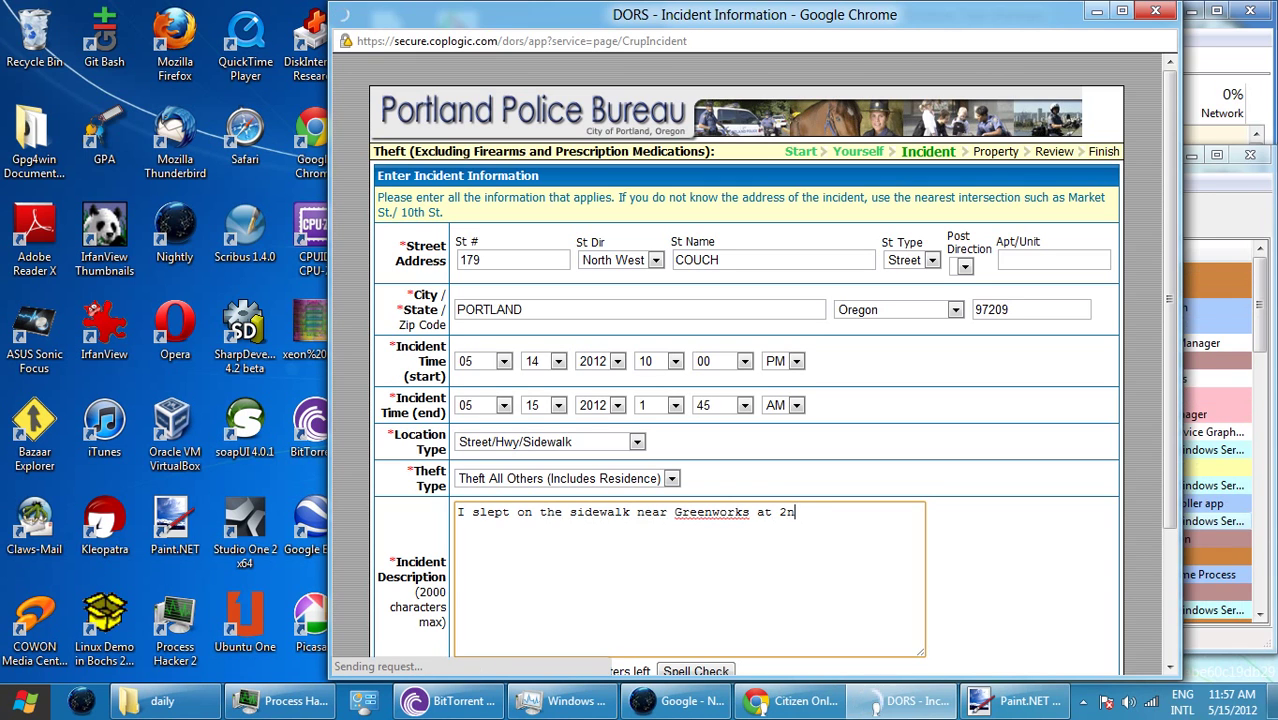
{"action": "type", "text": "d a"}
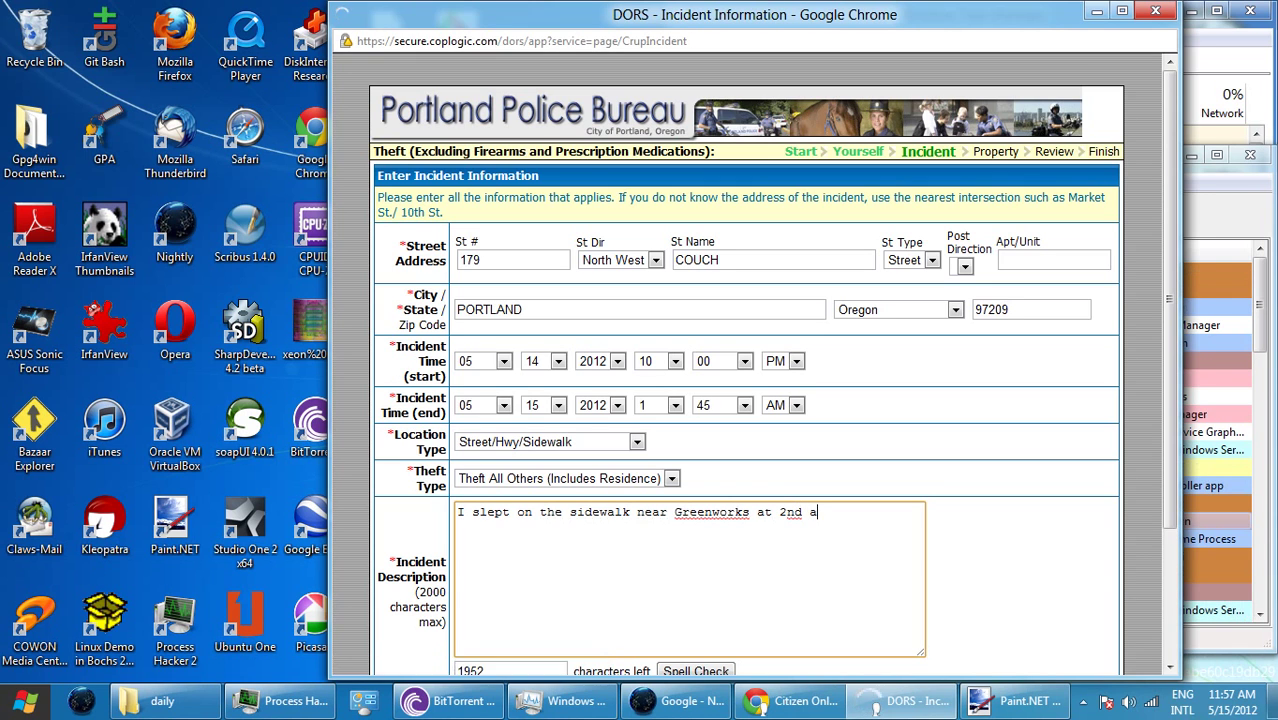
{"action": "key", "text": "ctrl+a"}
{"action": "type", "text": "nd"}
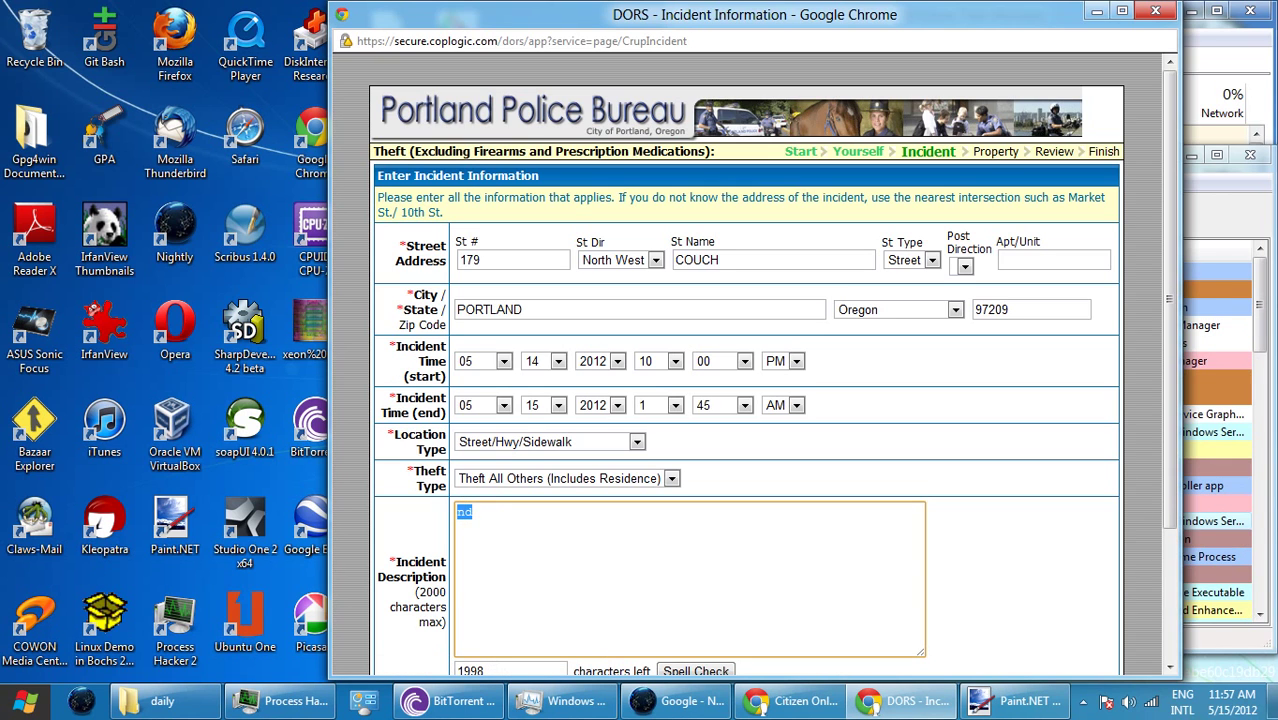
{"action": "left_click", "coordinate": [472, 512]}
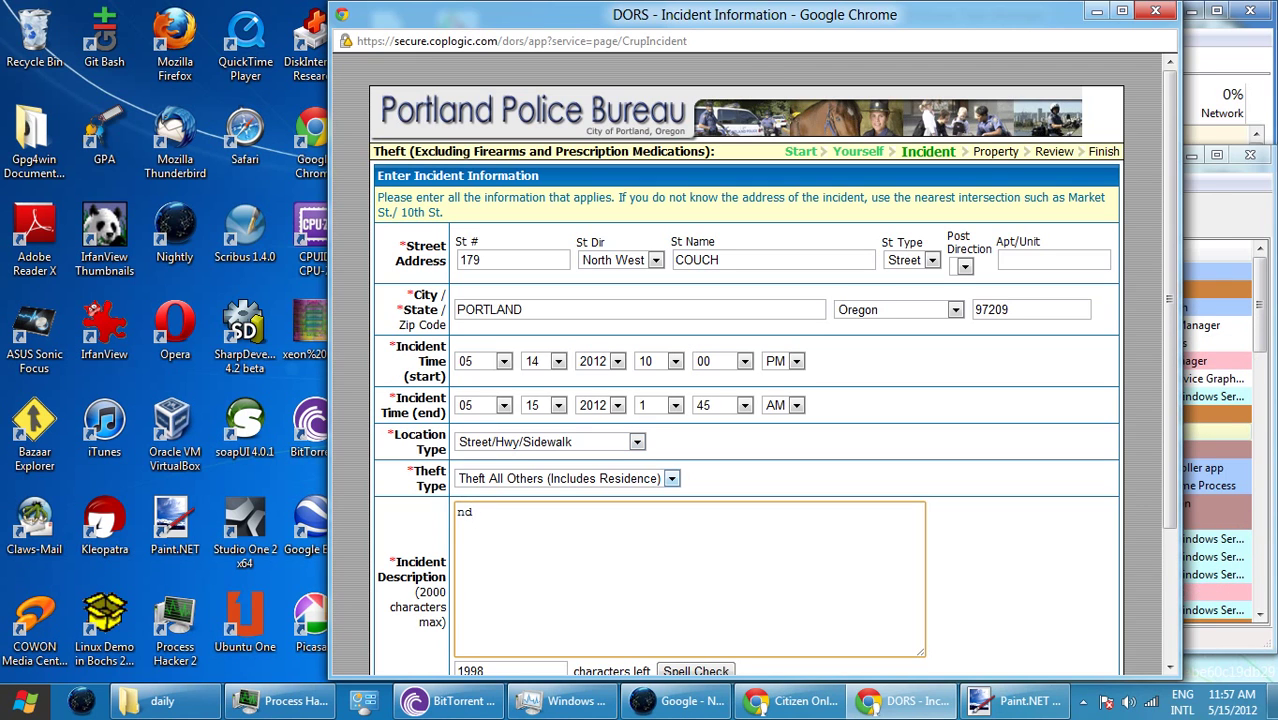
{"action": "key", "text": "BackSpace"}
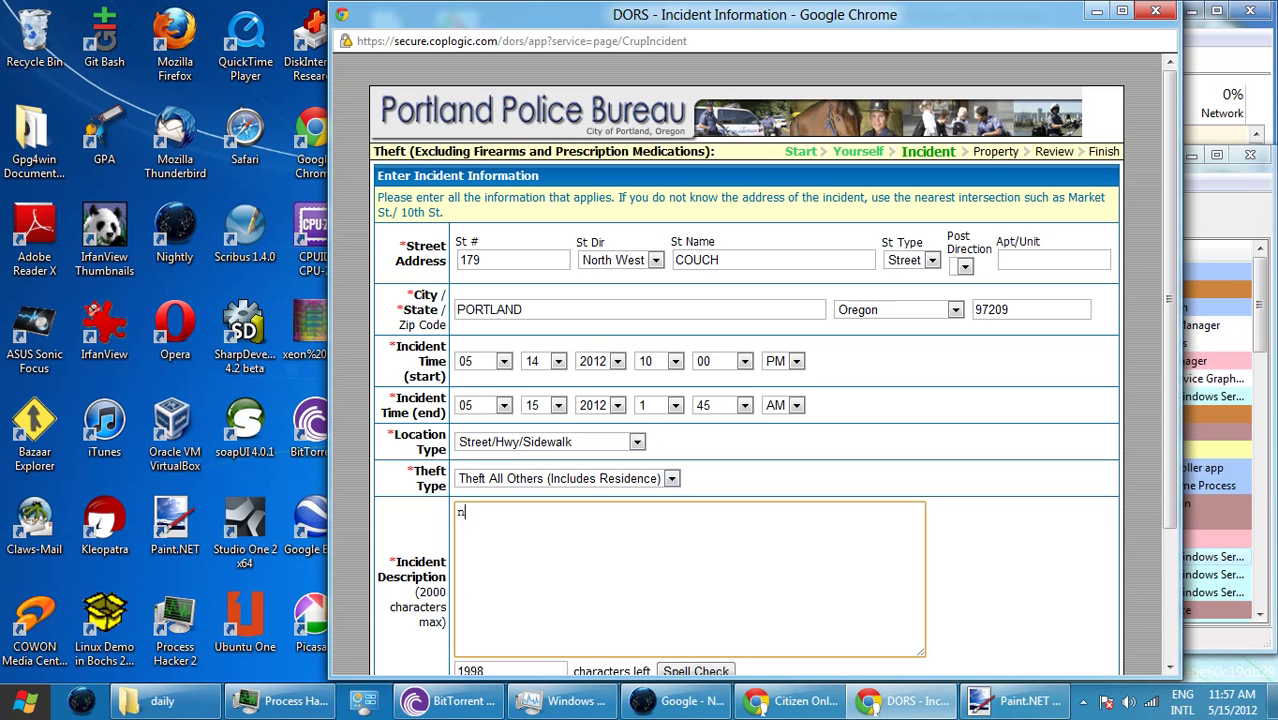
{"action": "key", "text": "BackSpace"}
{"action": "key", "text": "ctrl+z"}
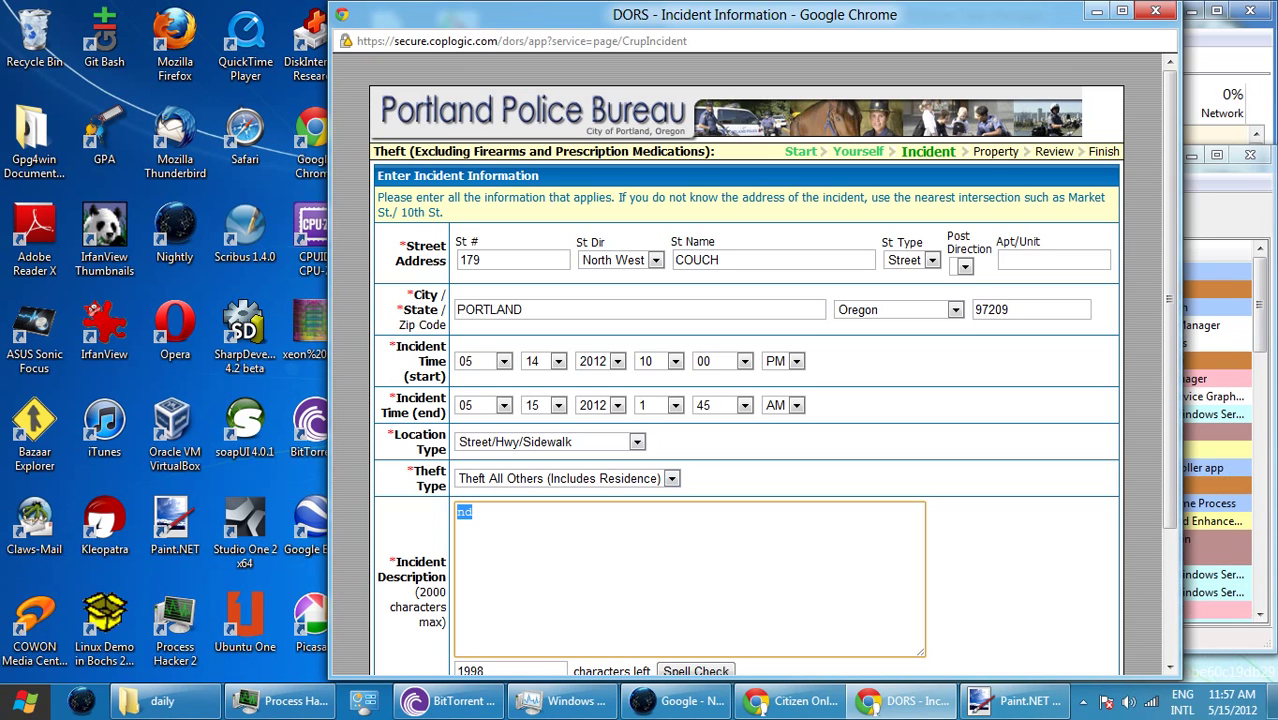
{"action": "key", "text": "BackSpace"}
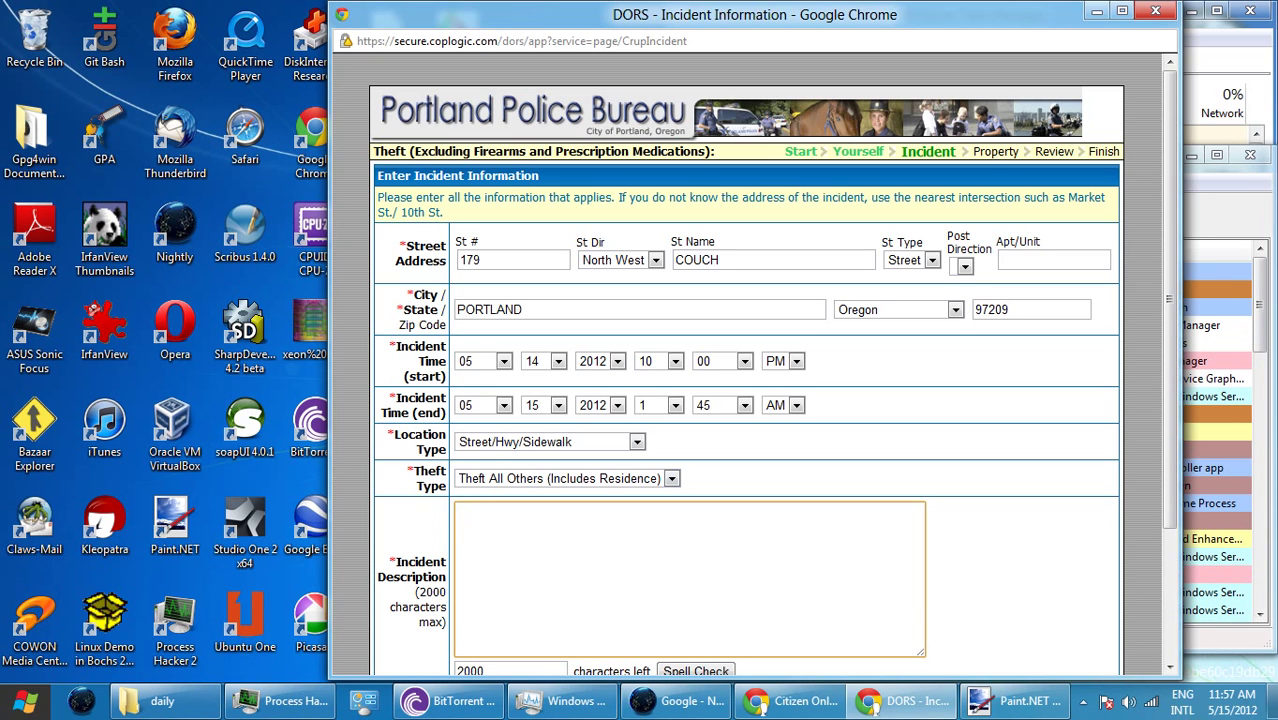
- Write 'I slept on the sidewalk near Greenworks at Couch and 2nd Ave.' and begin 'Abo'
{"action": "type", "text": "I slept on the side"}
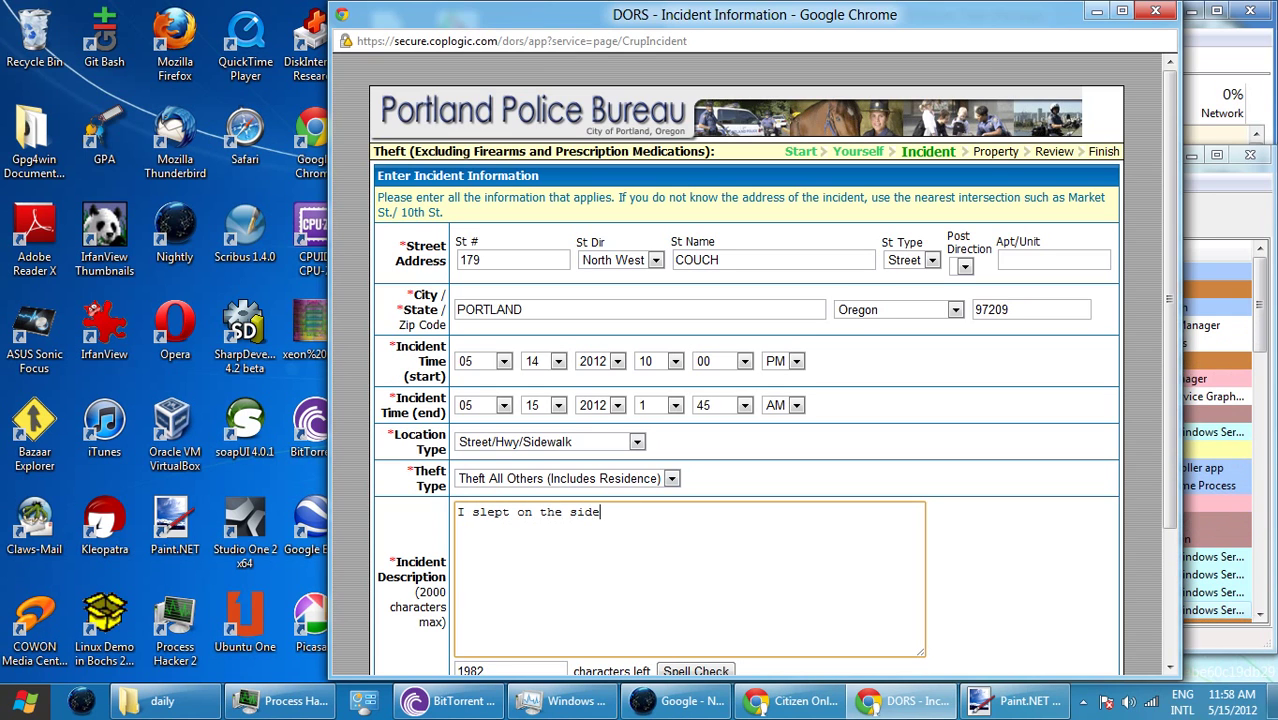
{"action": "type", "text": "walk"}
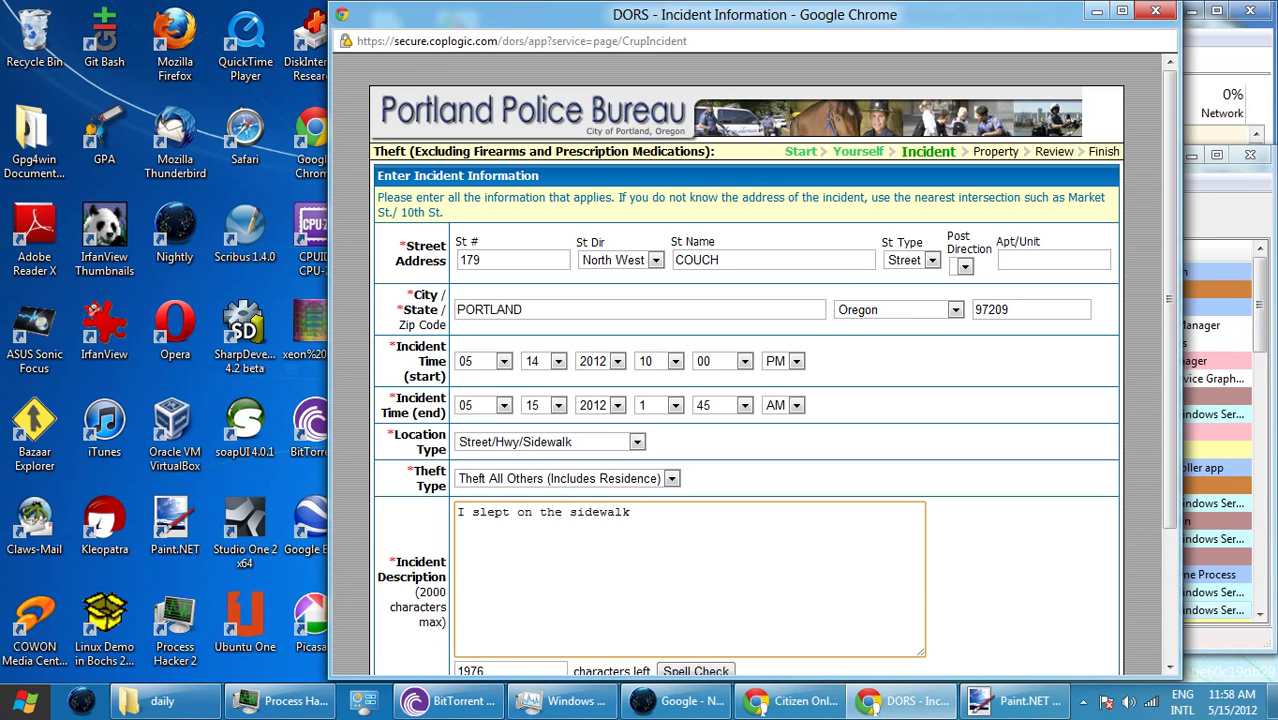
{"action": "type", "text": " near Green"}
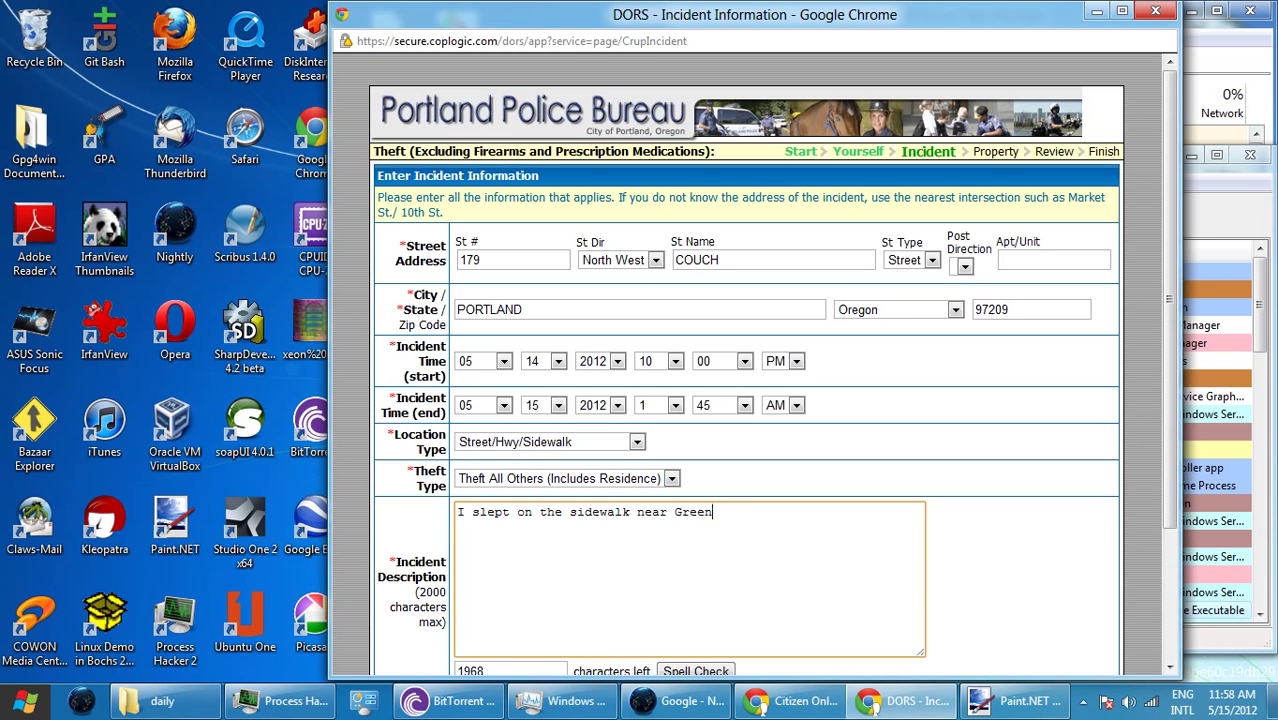
{"action": "type", "text": "works"}
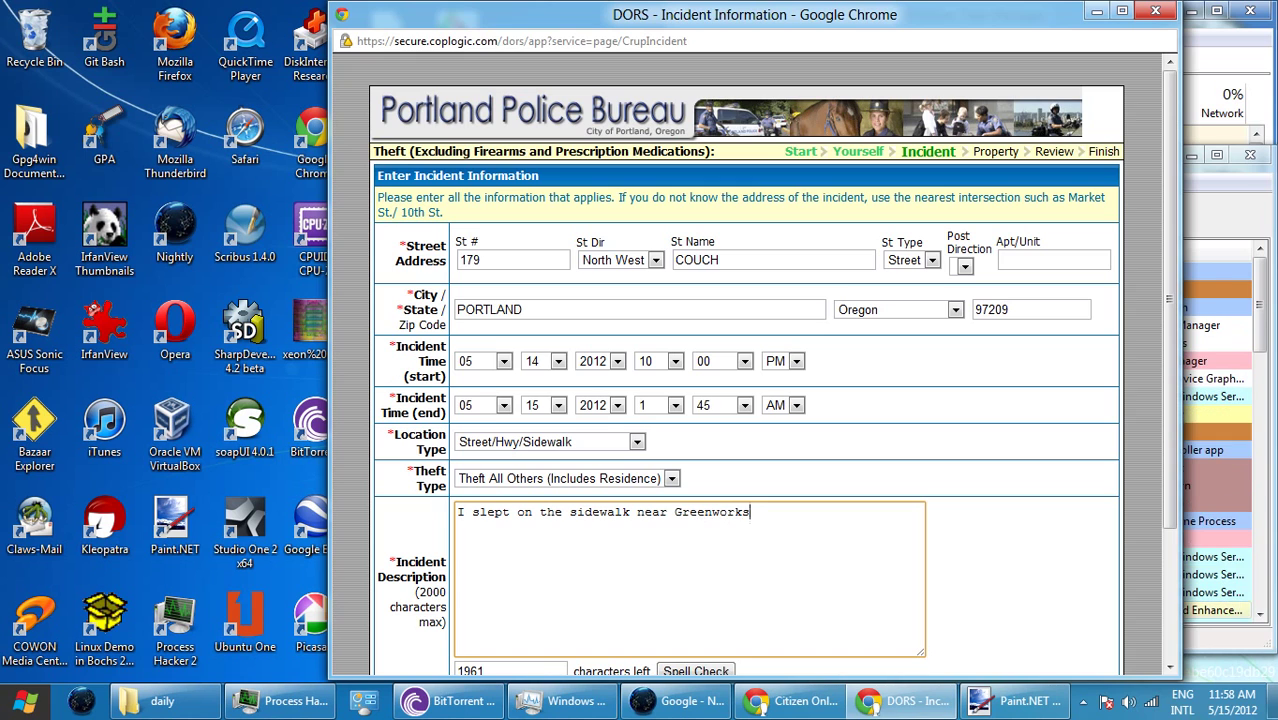
{"action": "key", "text": "ctrl+shift+Left"}
{"action": "key", "text": "ctrl+shift+Left"}
{"action": "key", "text": "ctrl+shift+Left"}
{"action": "key", "text": "ctrl+shift+Left"}
{"action": "key", "text": "ctrl+shift+Left"}
{"action": "key", "text": "ctrl+shift+Left"}
{"action": "key", "text": "ctrl+shift+Left"}
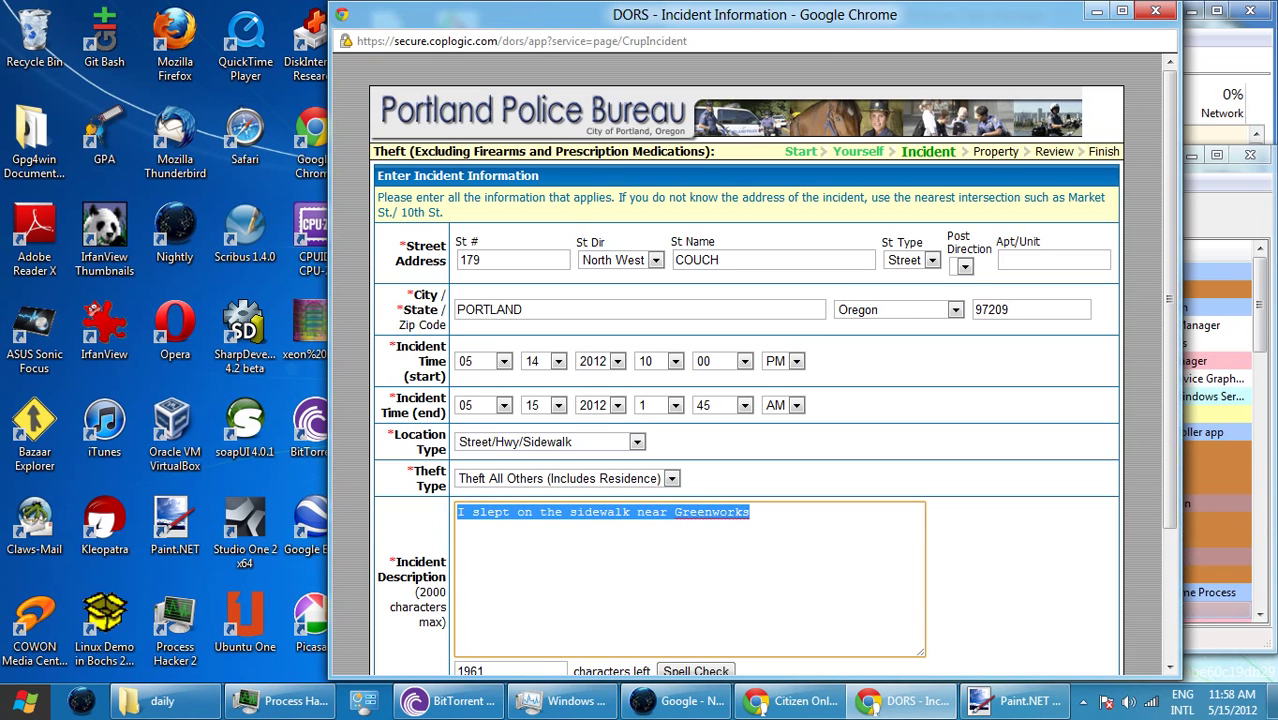
{"action": "left_click", "coordinate": [573, 512]}
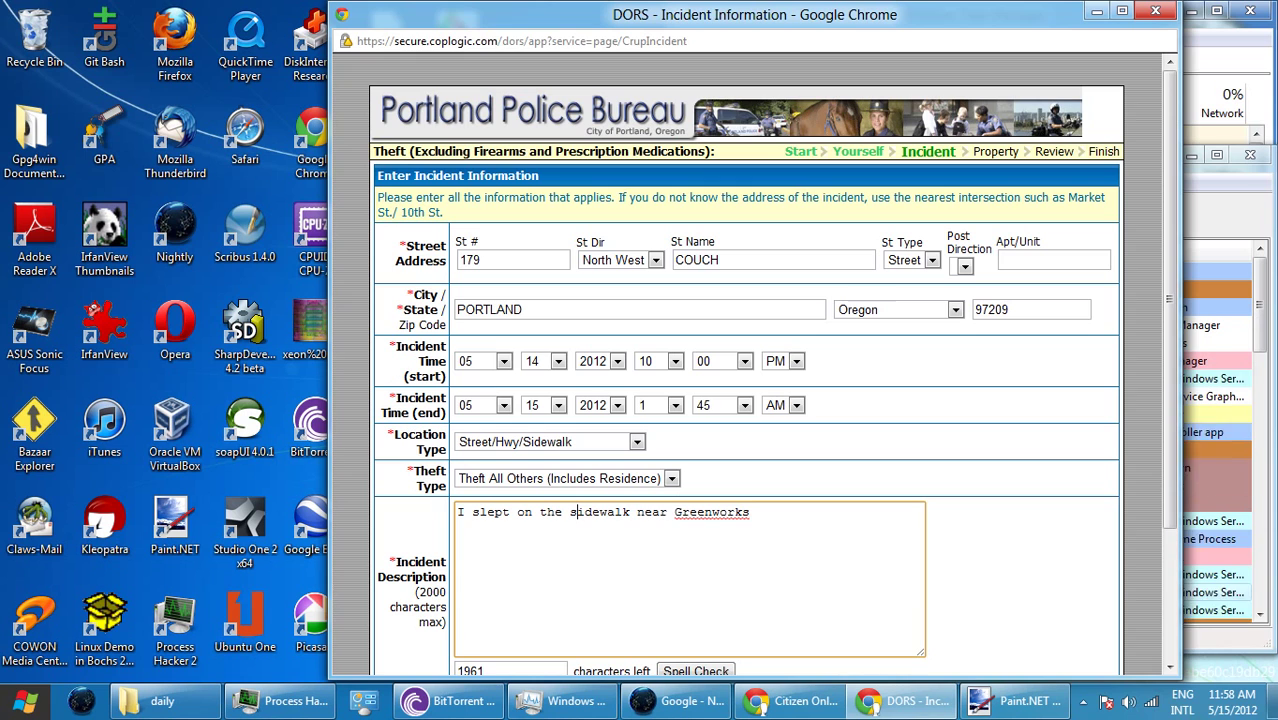
{"action": "left_click", "coordinate": [750, 512]}
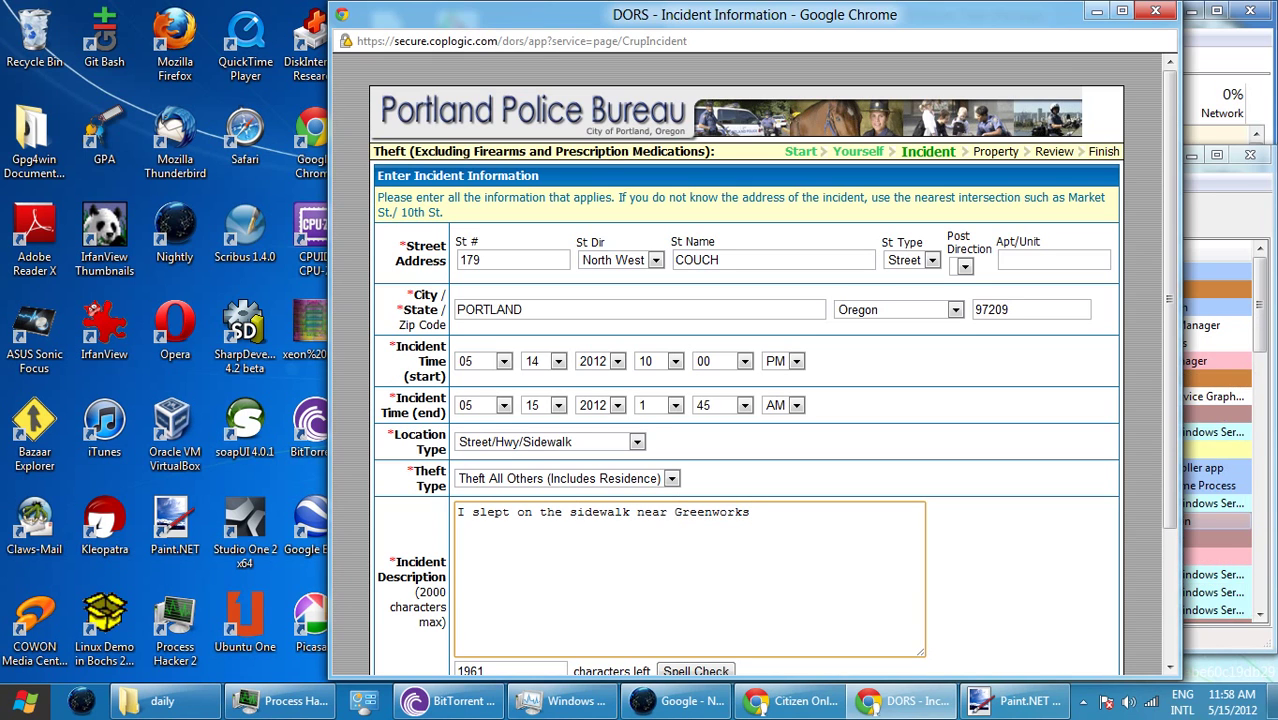
{"action": "type", "text": "at Couch and 2"}
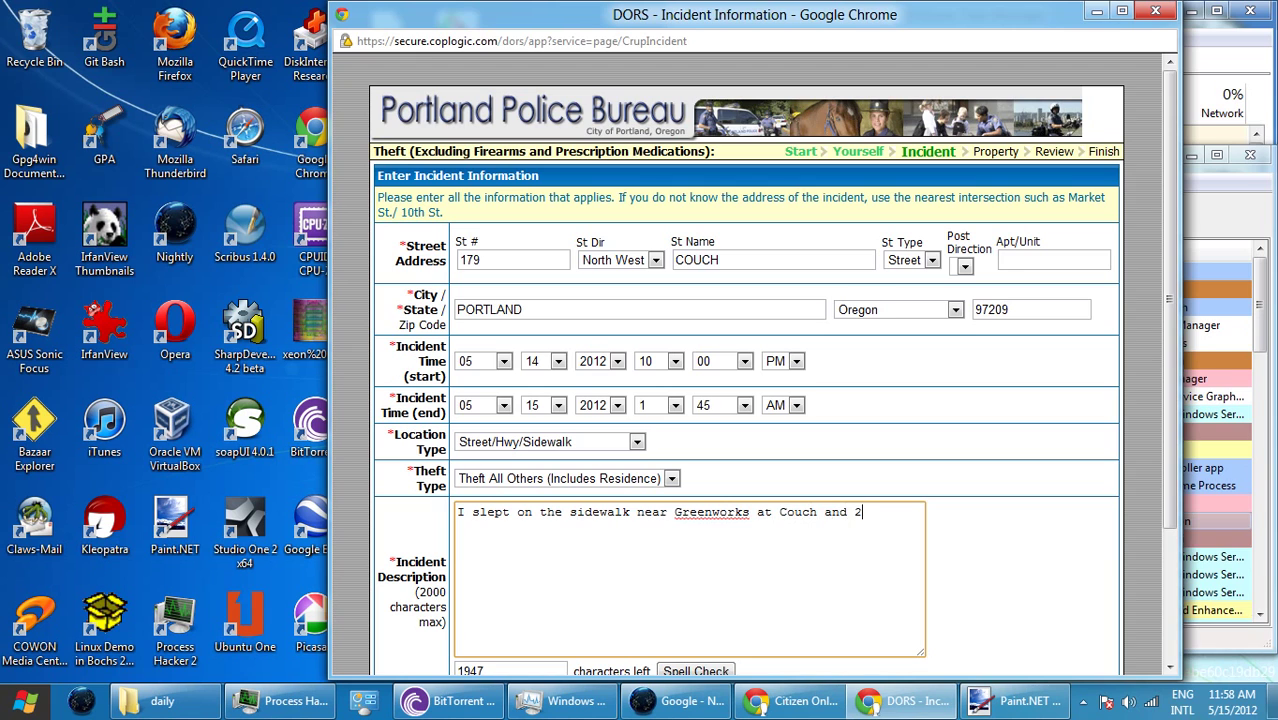
{"action": "type", "text": "nd Ave"}
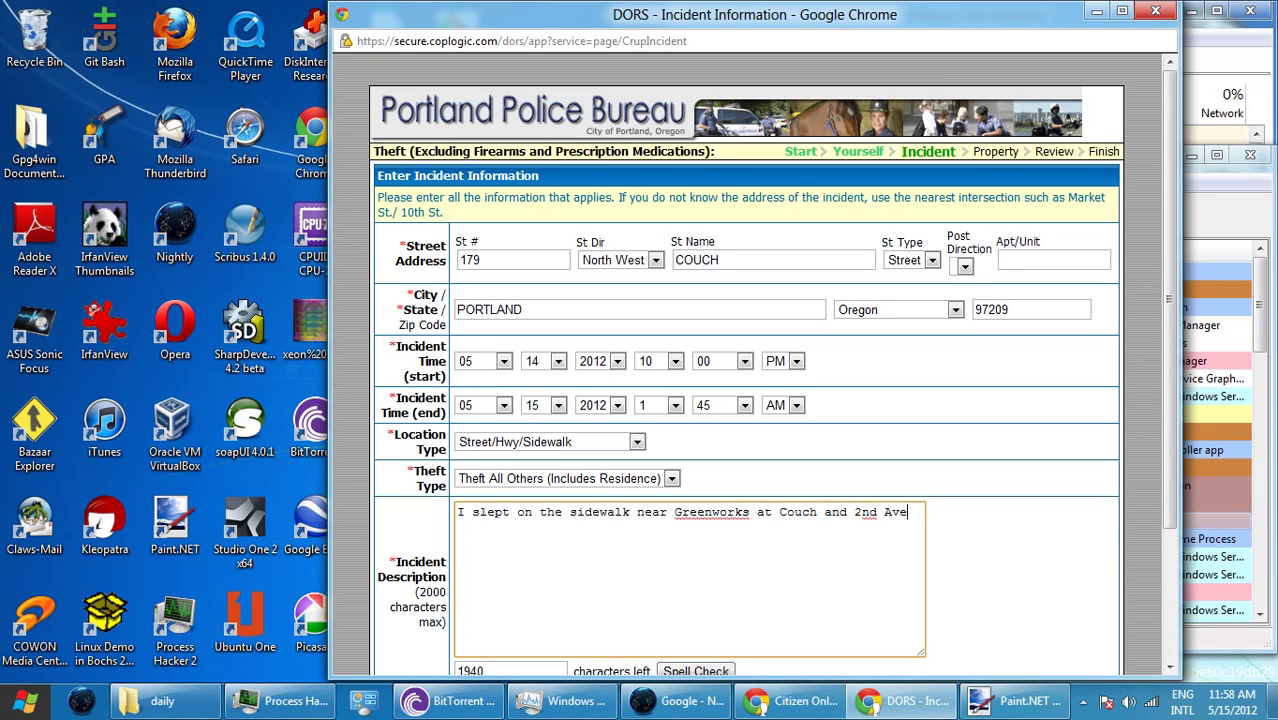
{"action": "type", "text": ". Abo"}
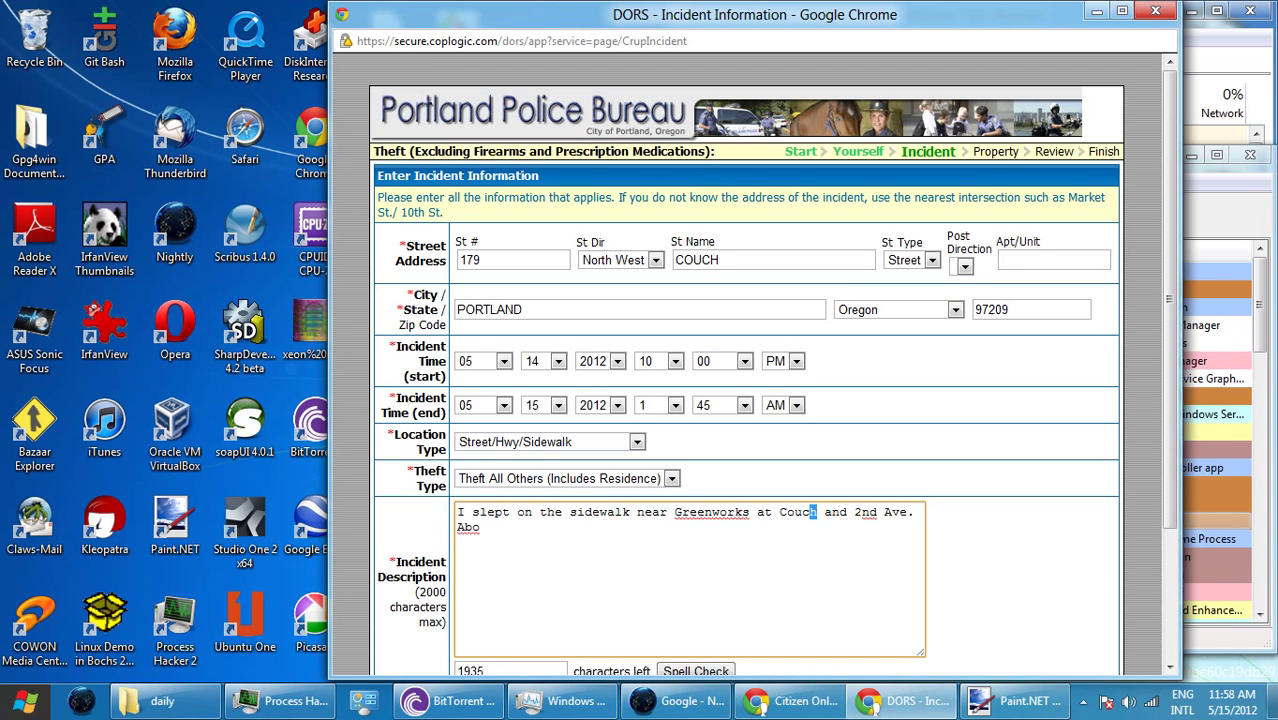
{"action": "key", "text": "ctrl+shift+Left"}
{"action": "key", "text": "ctrl+shift+Left"}
{"action": "type", "text": "u"}
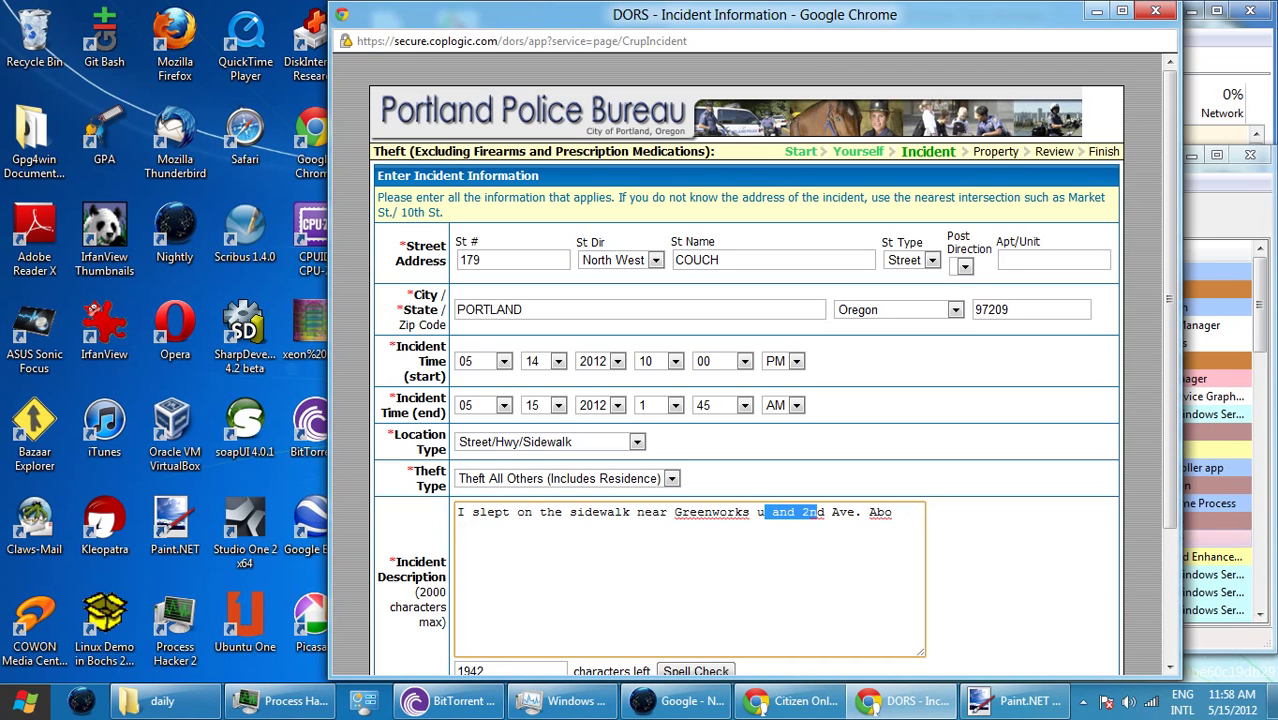
{"action": "left_click", "coordinate": [832, 512]}
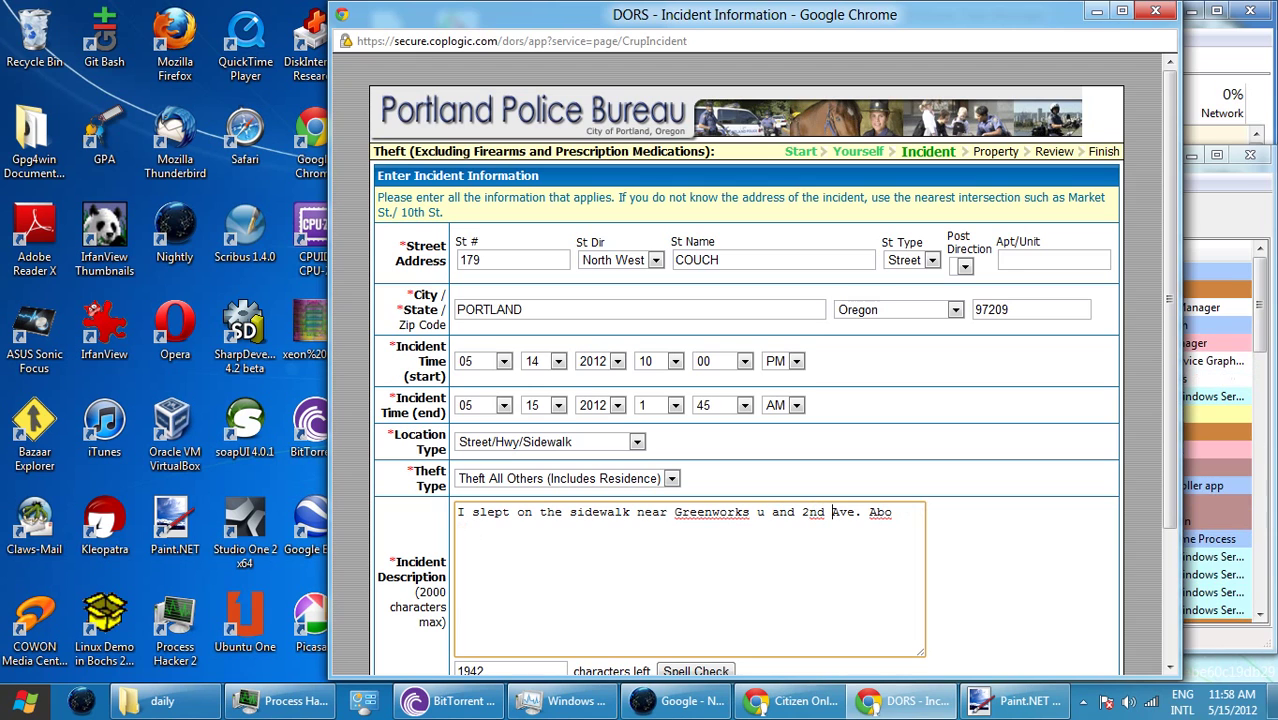
{"action": "type", "text": "at Couch"}
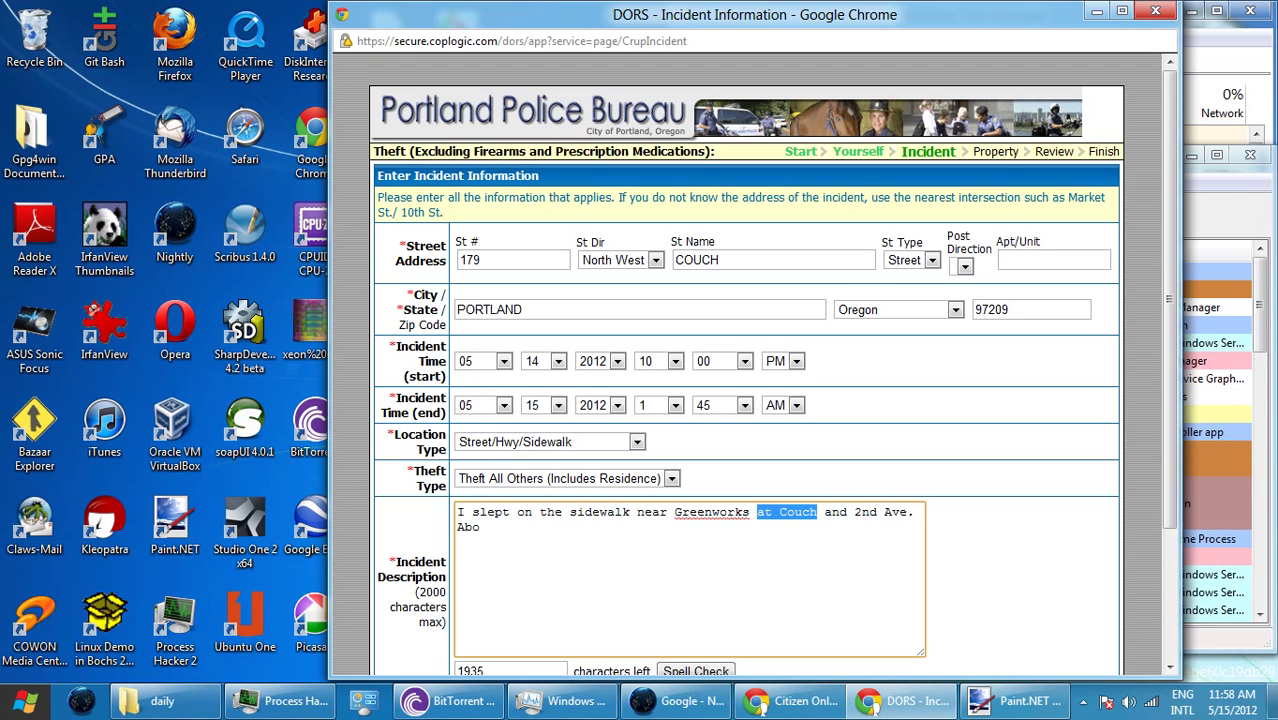
- Finish the incident description: woke about 1:30am, tote bag stolen, someone gave $1, took photos
{"action": "left_click", "coordinate": [480, 527]}
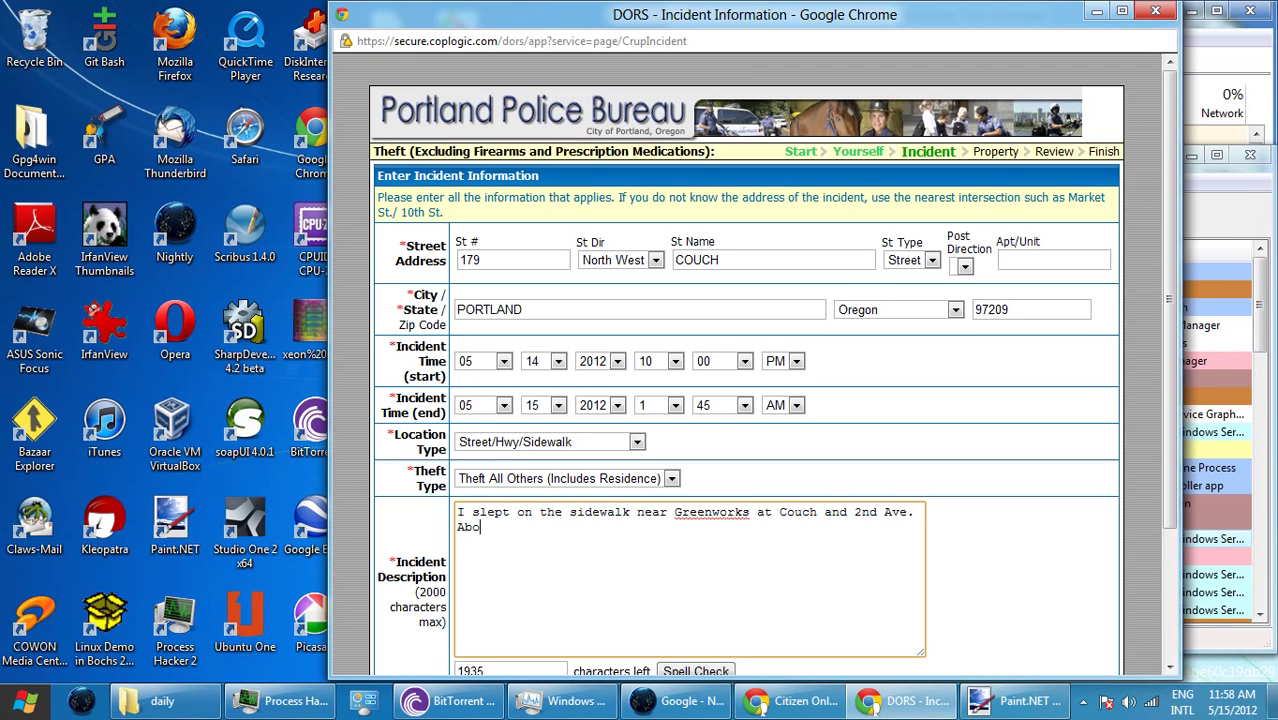
{"action": "type", "text": "ut "}
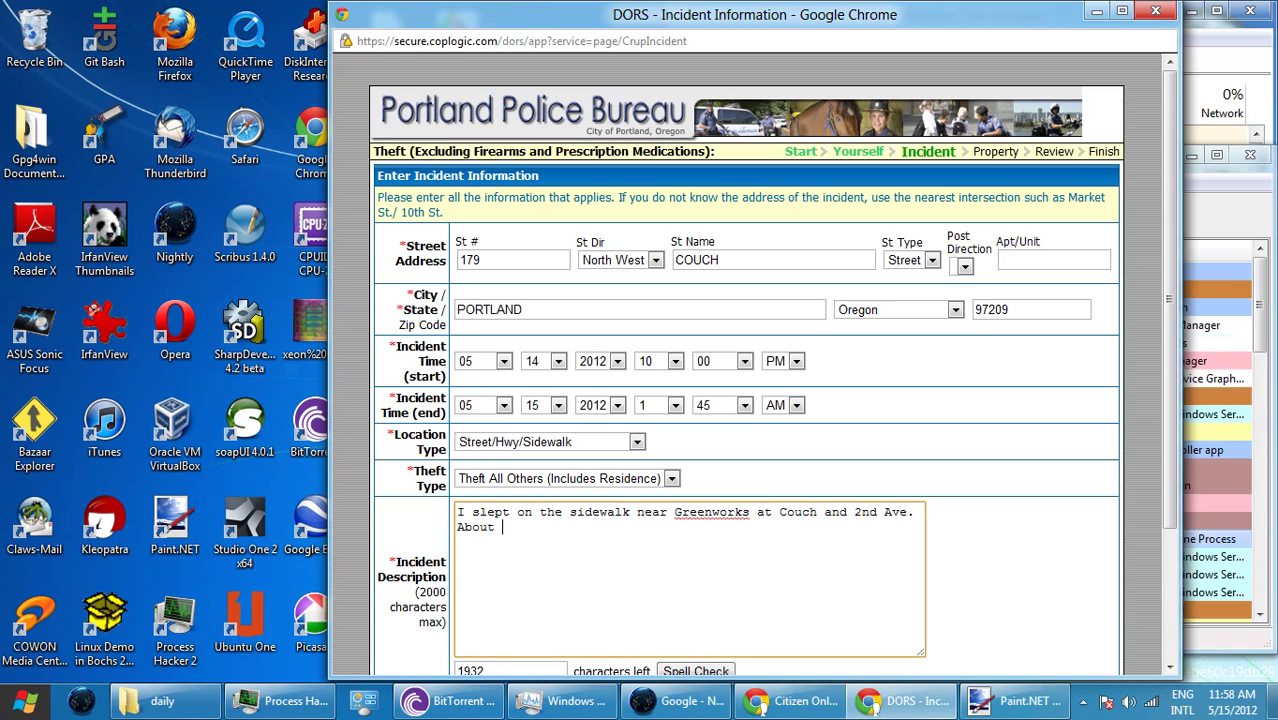
{"action": "type", "text": "1:"}
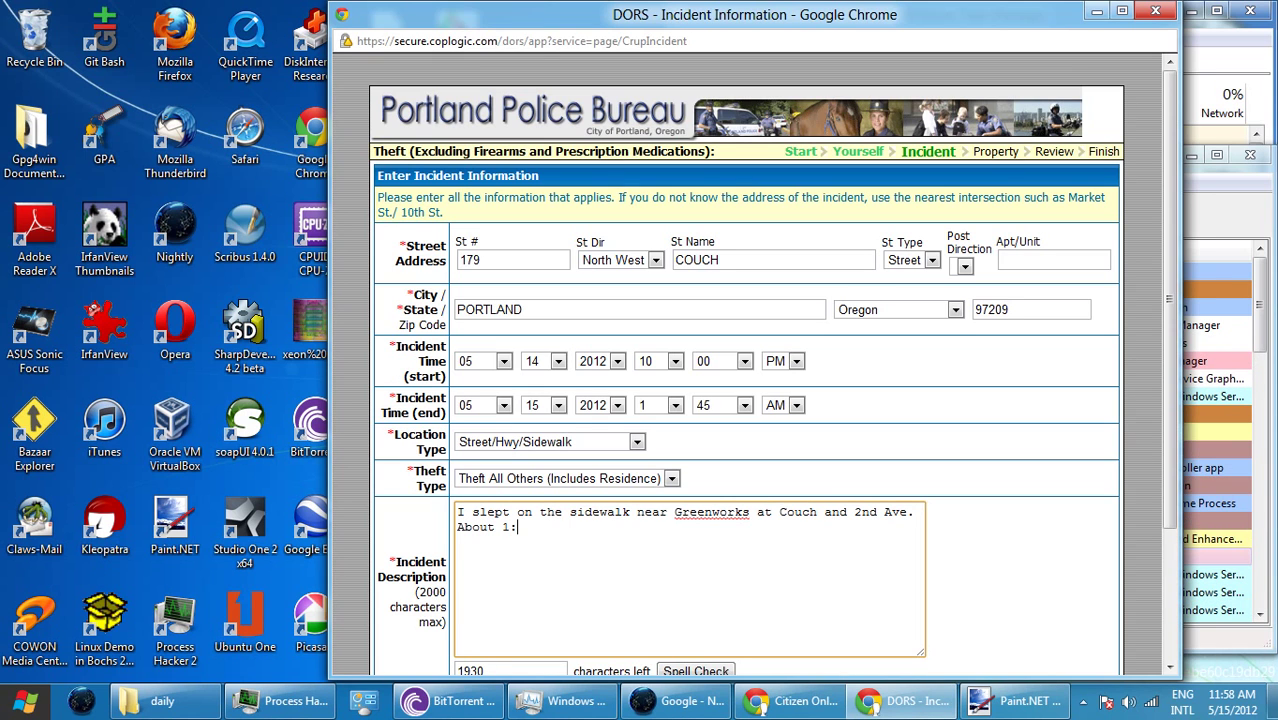
{"action": "type", "text": "30am"}
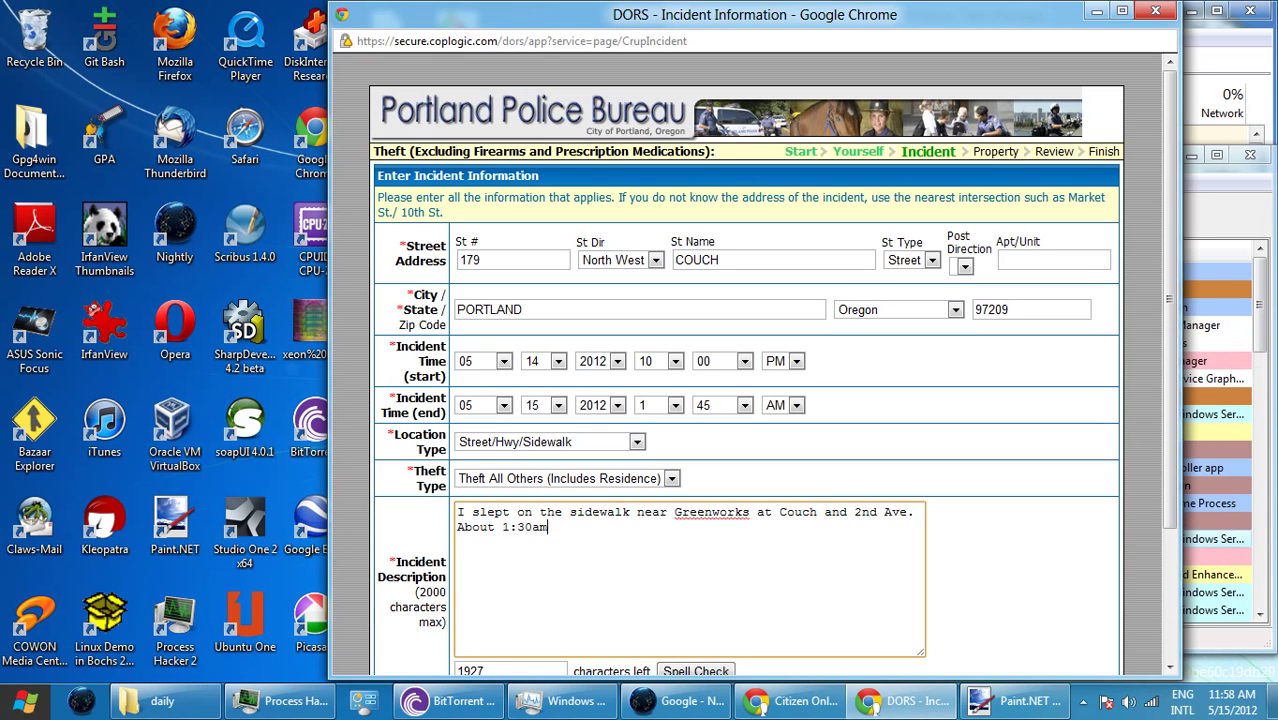
{"action": "type", "text": " I wo"}
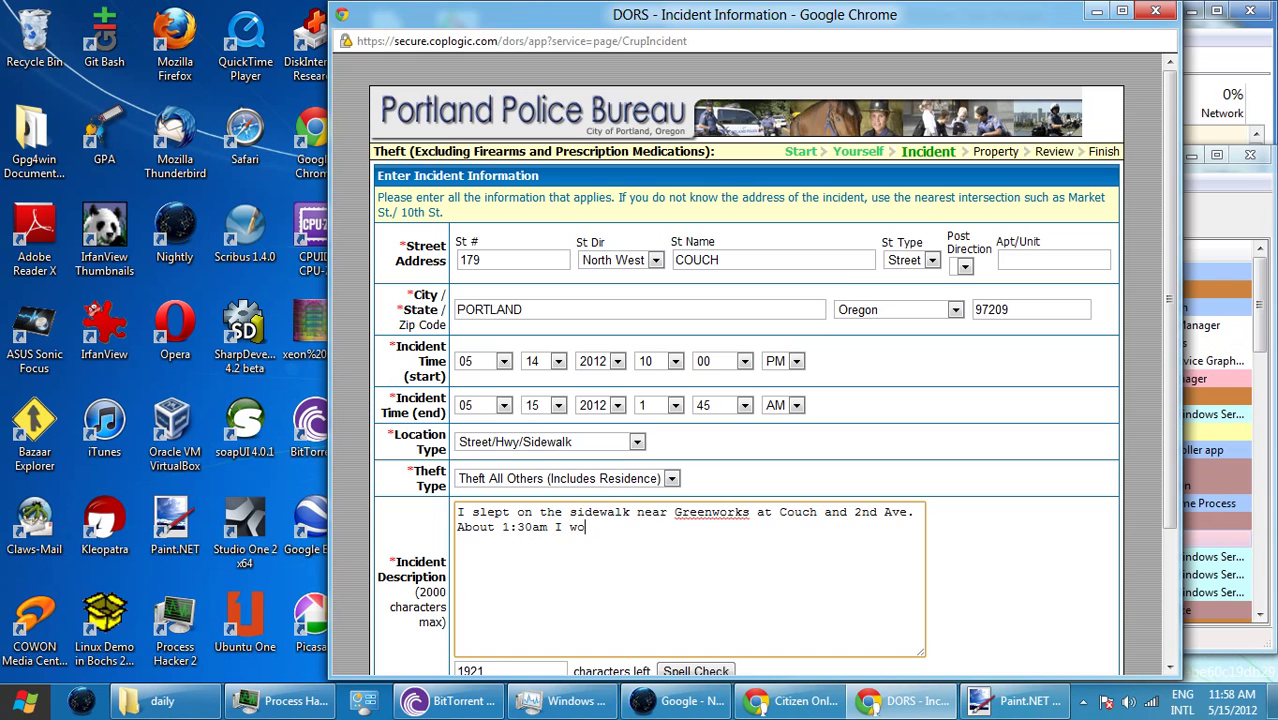
{"action": "type", "text": "ke up"}
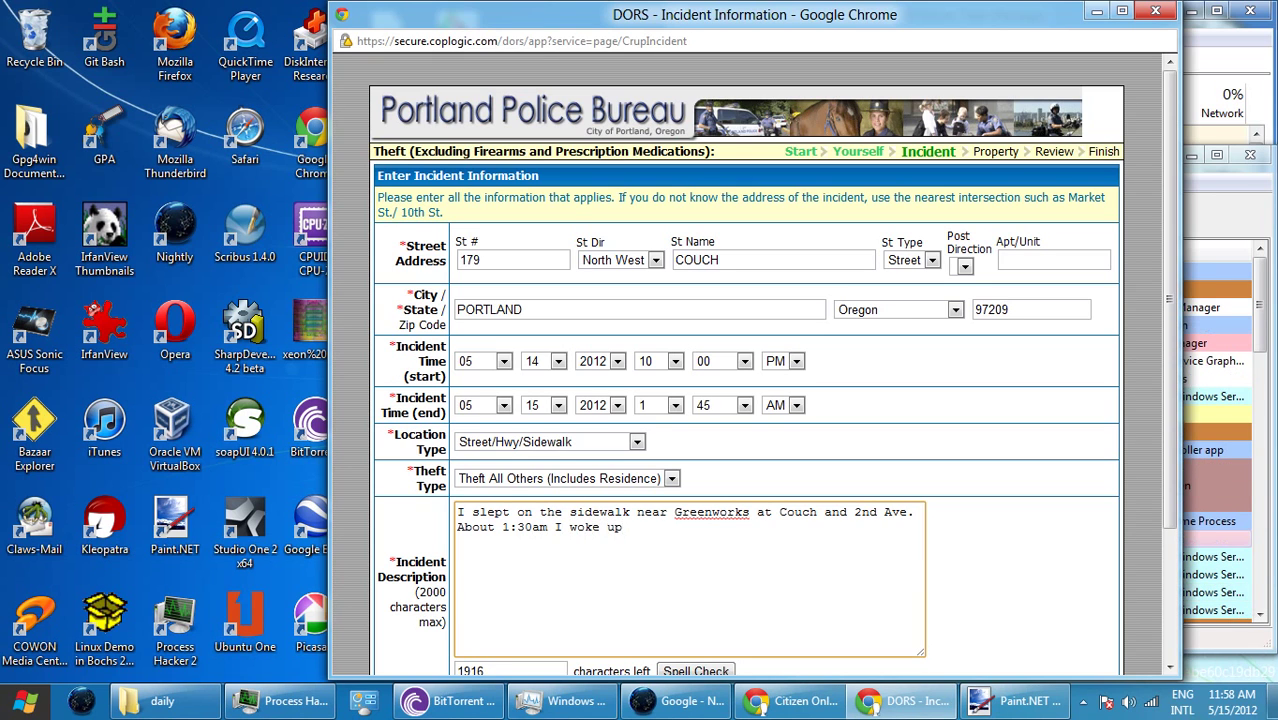
{"action": "type", "text": ". My"}
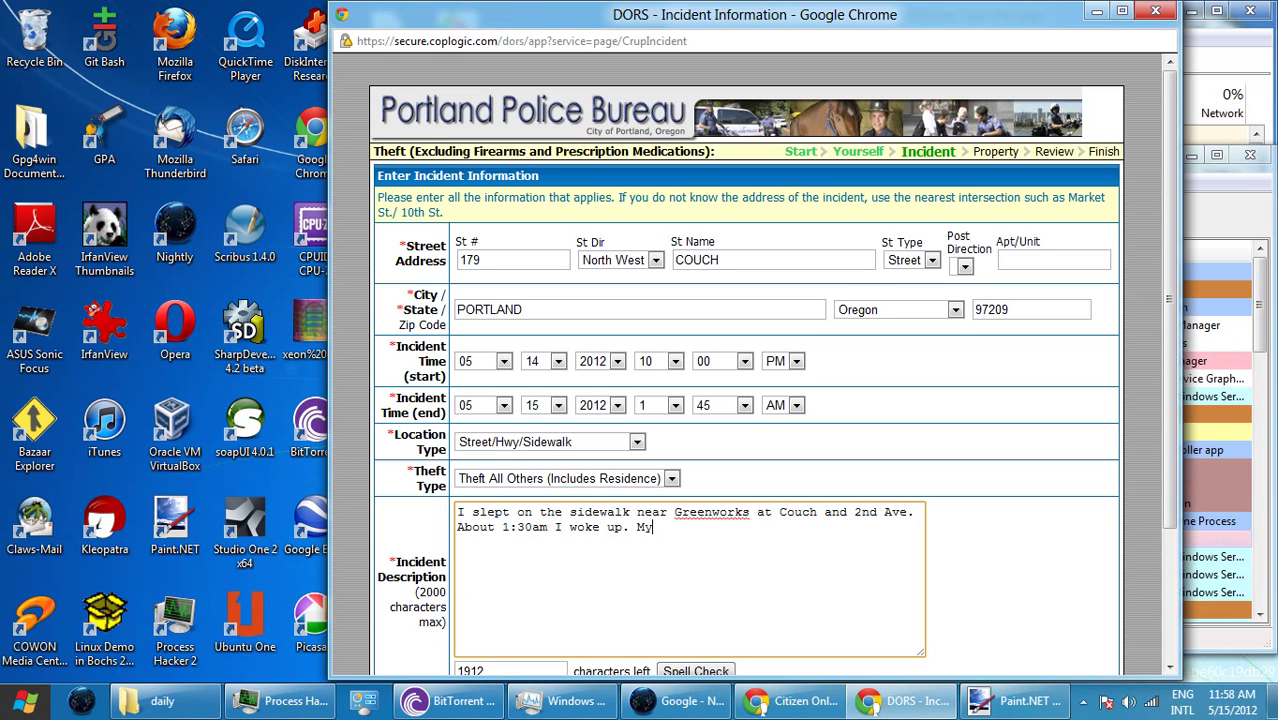
{"action": "type", "text": " tote "}
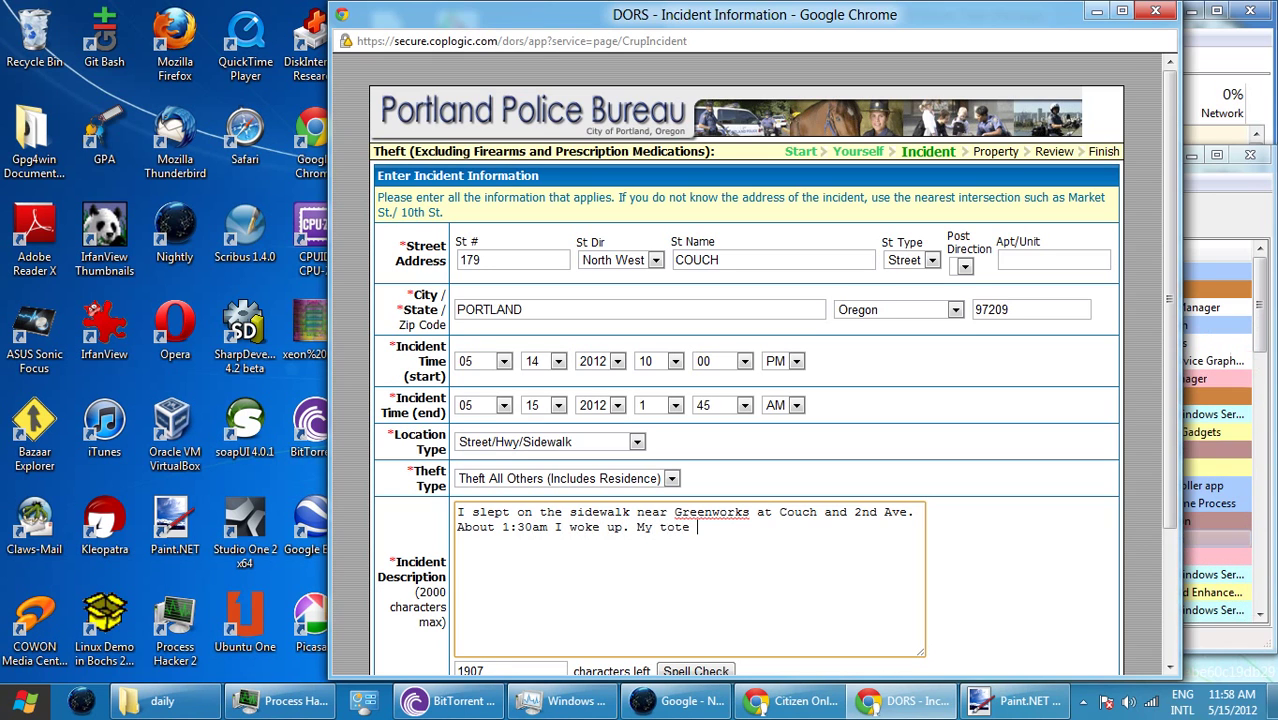
{"action": "type", "text": "bag was s"}
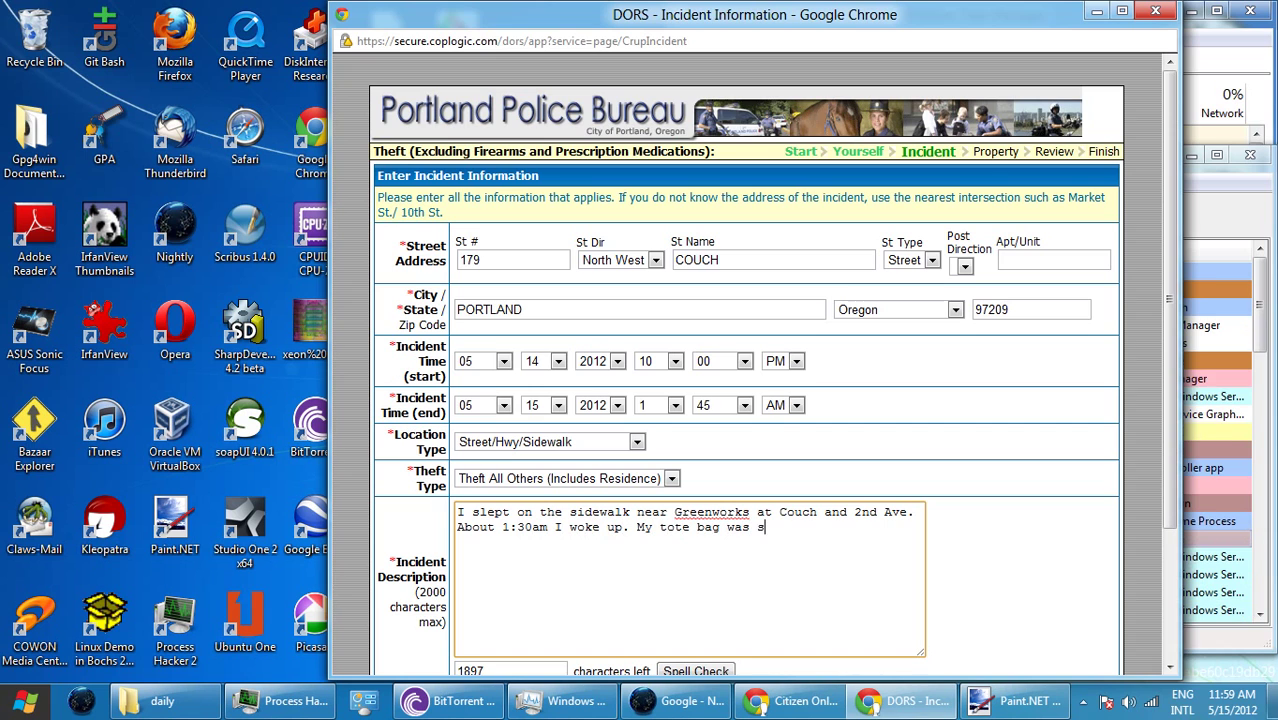
{"action": "type", "text": "tolen. "}
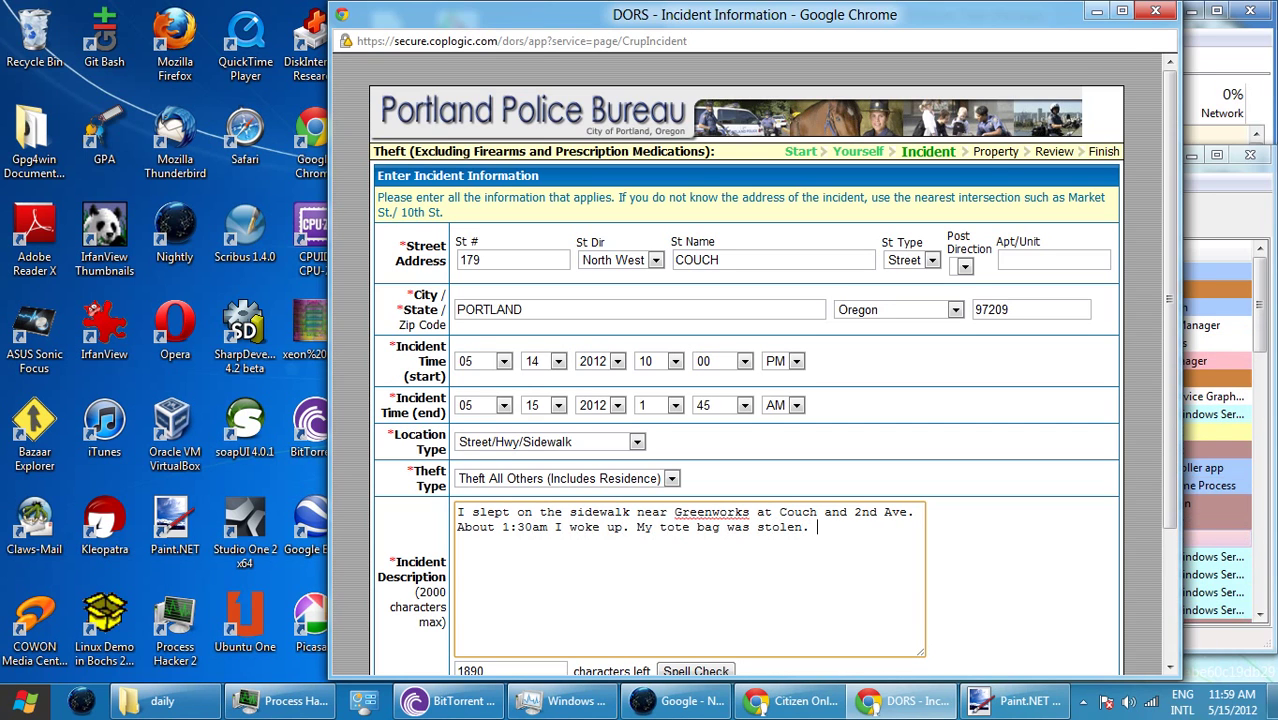
{"action": "type", "text": "Someon"}
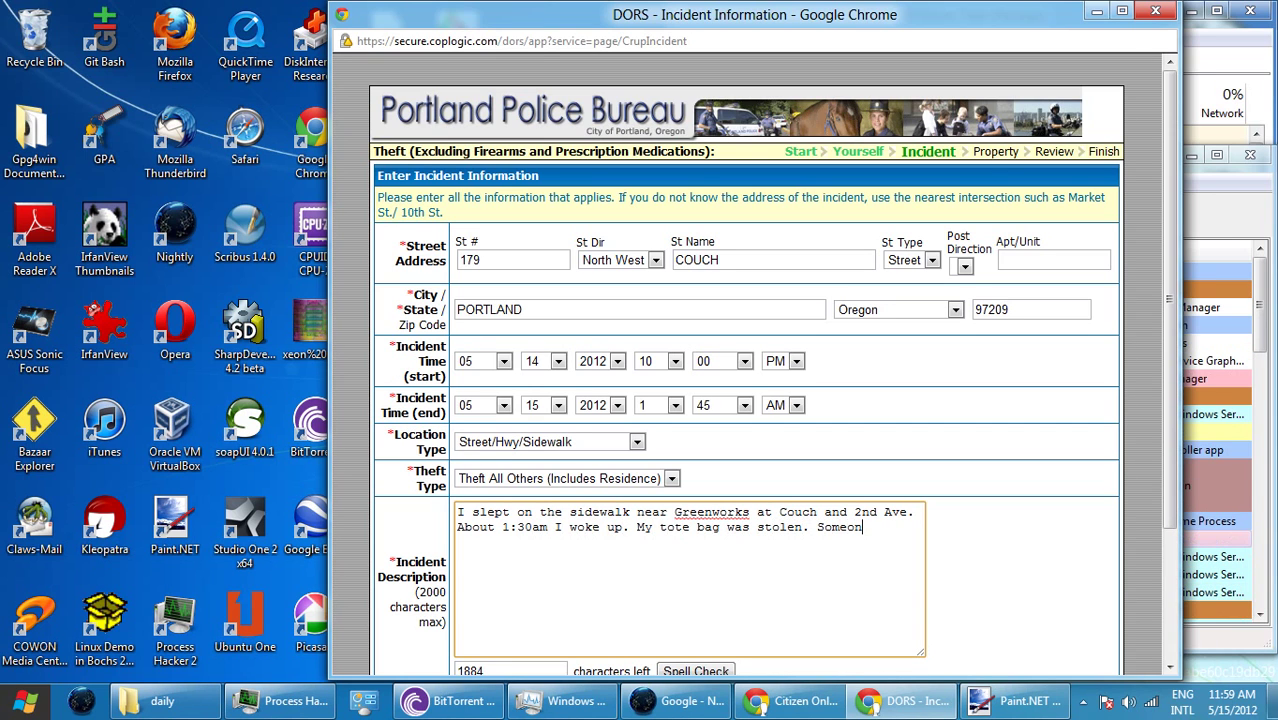
{"action": "type", "text": "e gave me"}
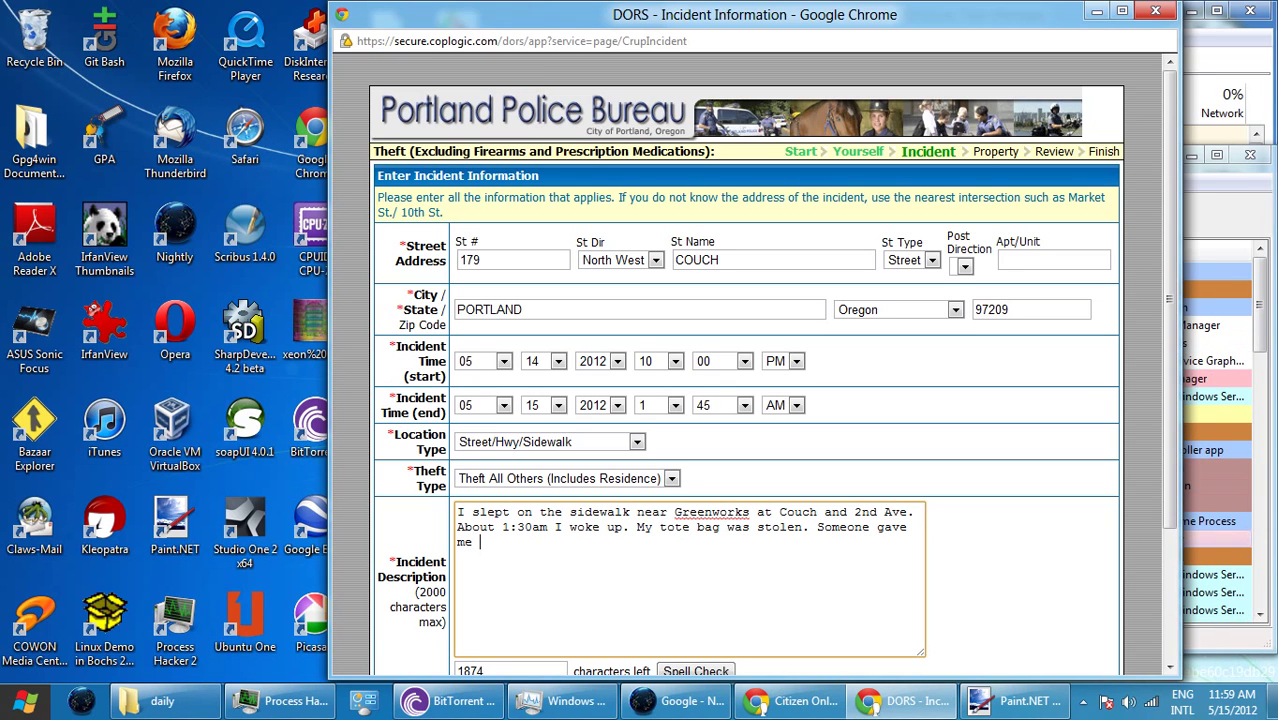
{"action": "type", "text": " $1"}
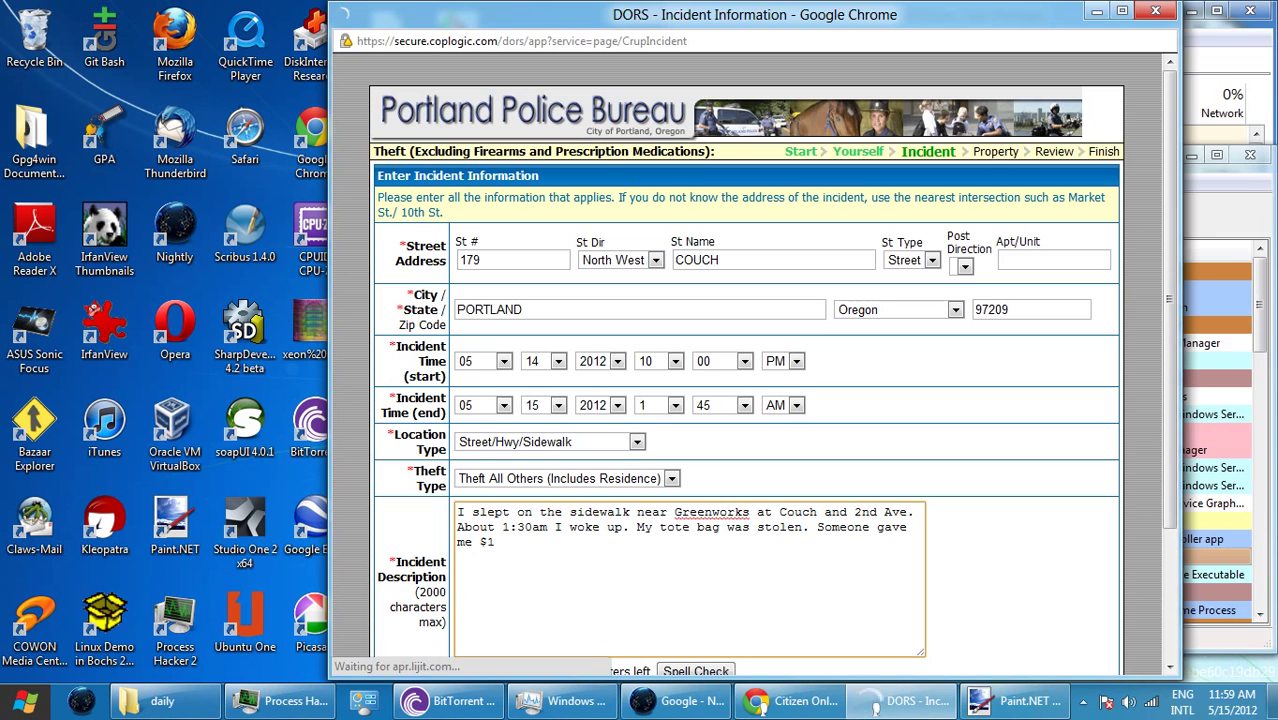
{"action": "type", "text": "."}
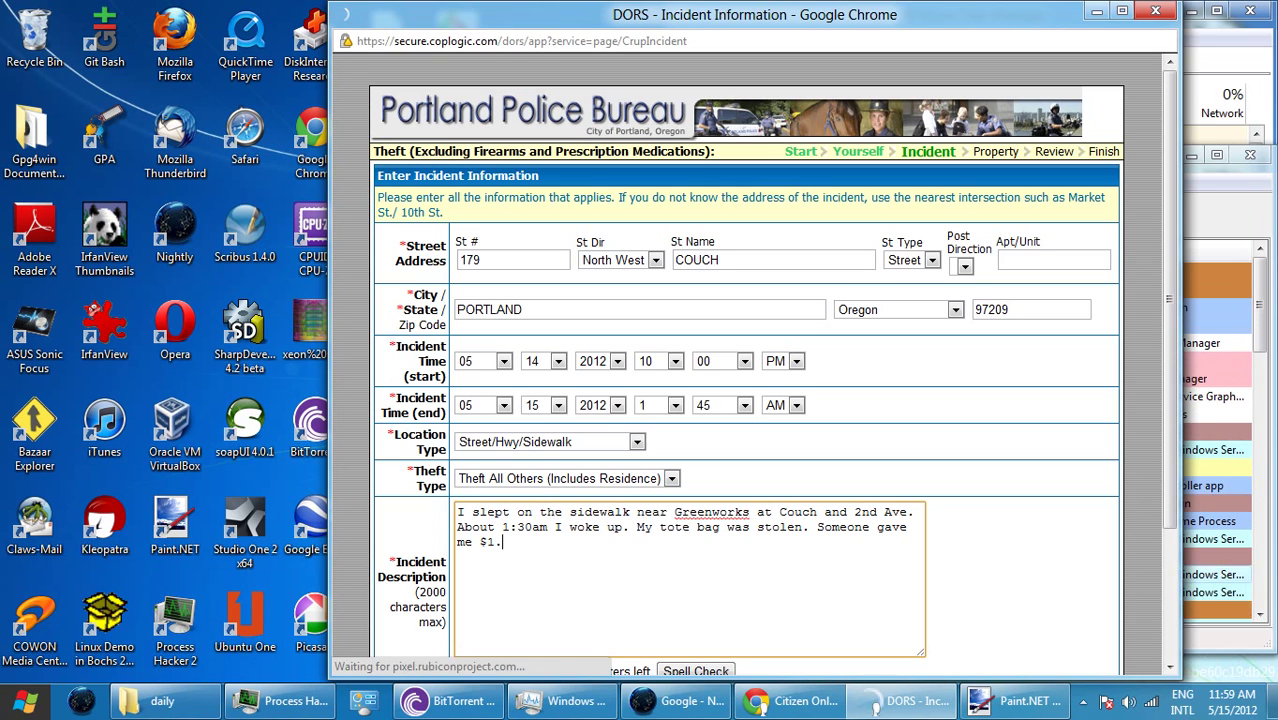
{"action": "type", "text": "I to"}
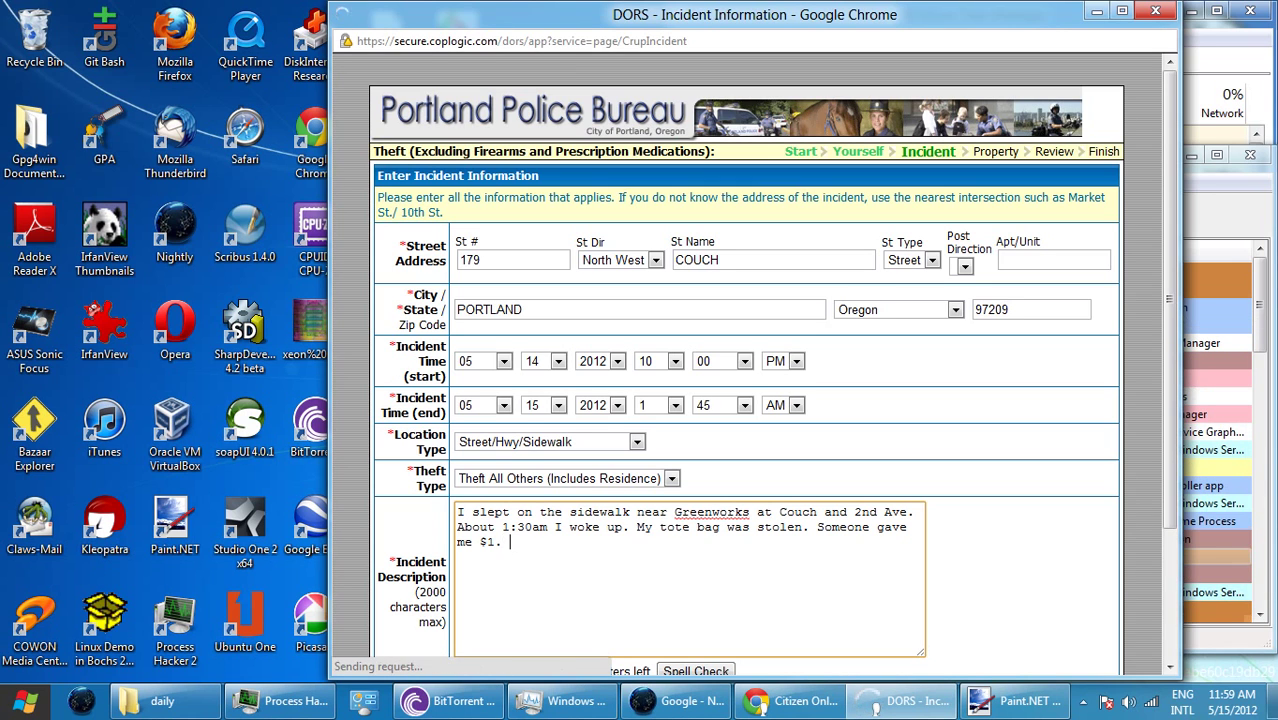
{"action": "type", "text": "ok "}
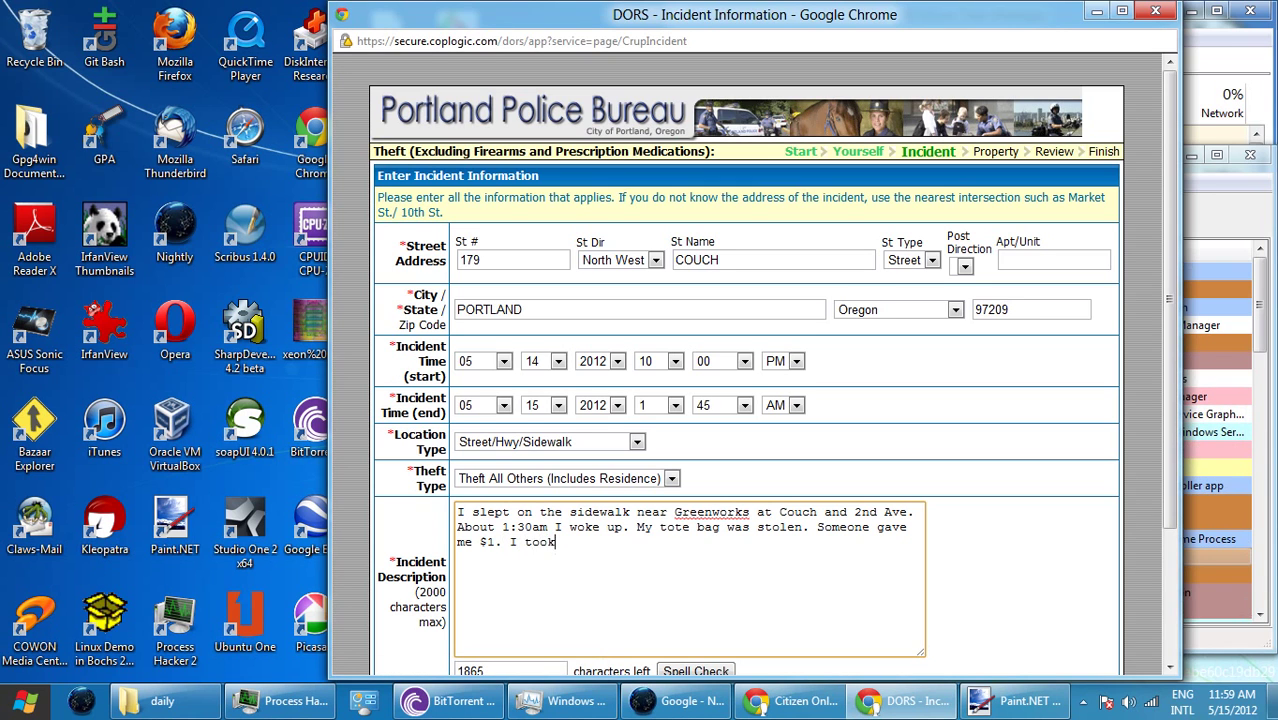
{"action": "type", "text": "so"}
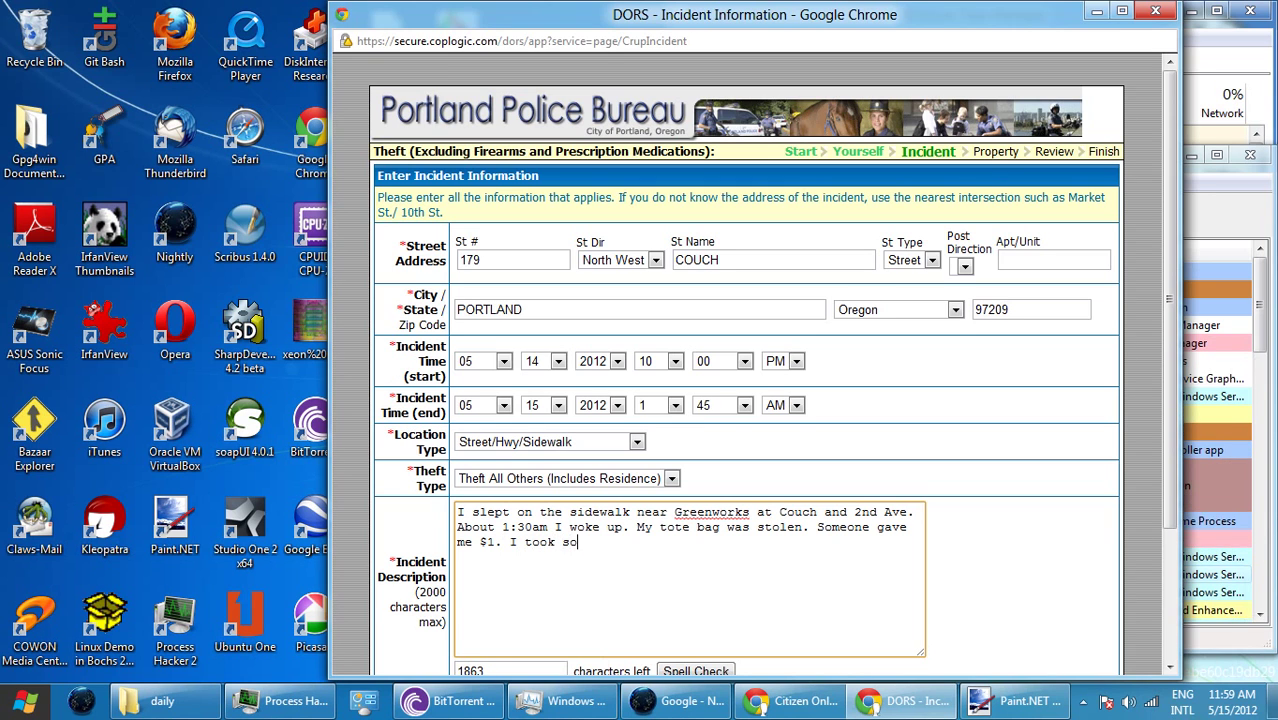
{"action": "type", "text": "me p"}
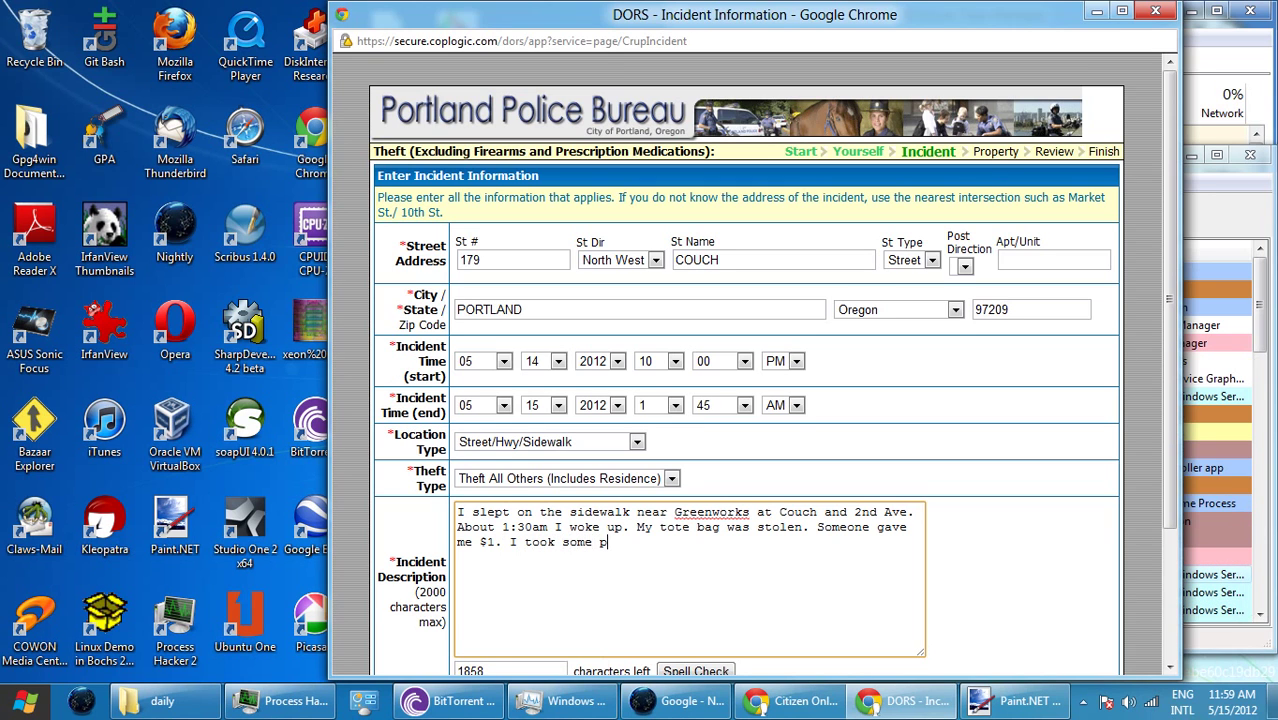
{"action": "type", "text": "hotos."}
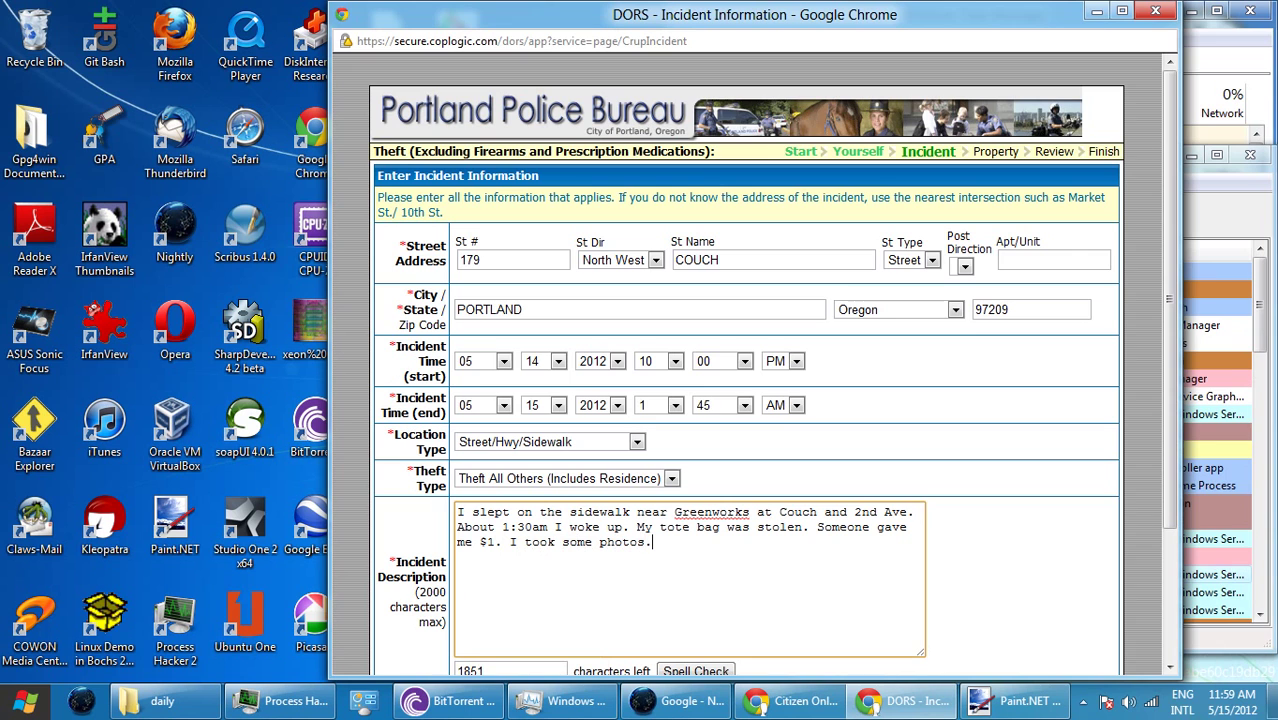
{"action": "scroll", "coordinate": [746, 360], "scroll_direction": "down", "scroll_amount": 2}
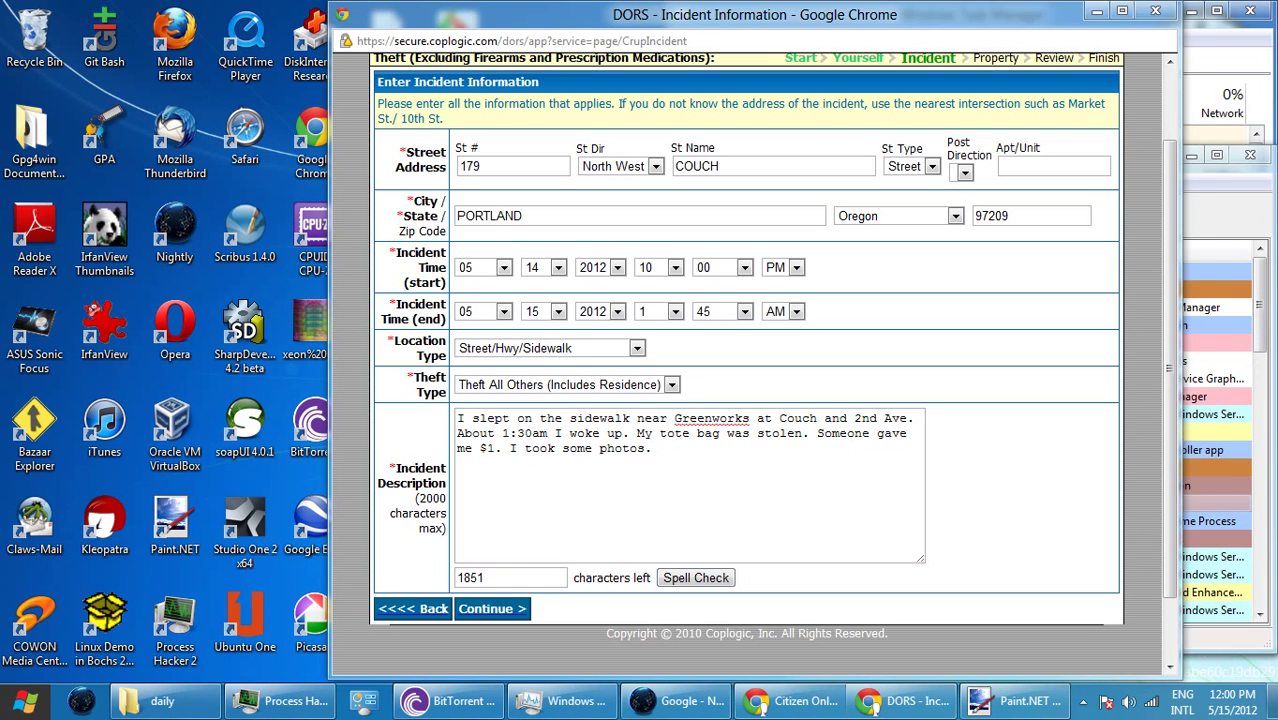
{"action": "left_click", "coordinate": [652, 448]}
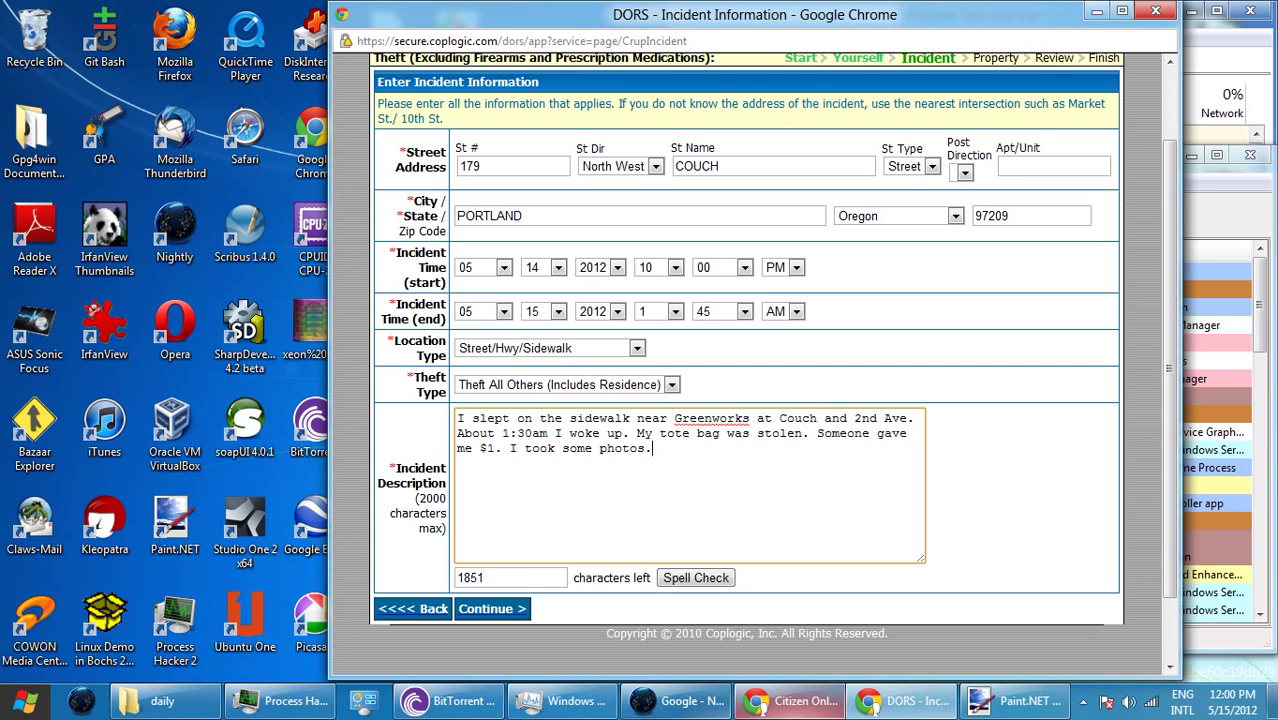
{"action": "key", "text": "alt+Tab"}
- Load wordpress.com in Firefox Nightly
{"action": "left_click", "coordinate": [296, 120]}
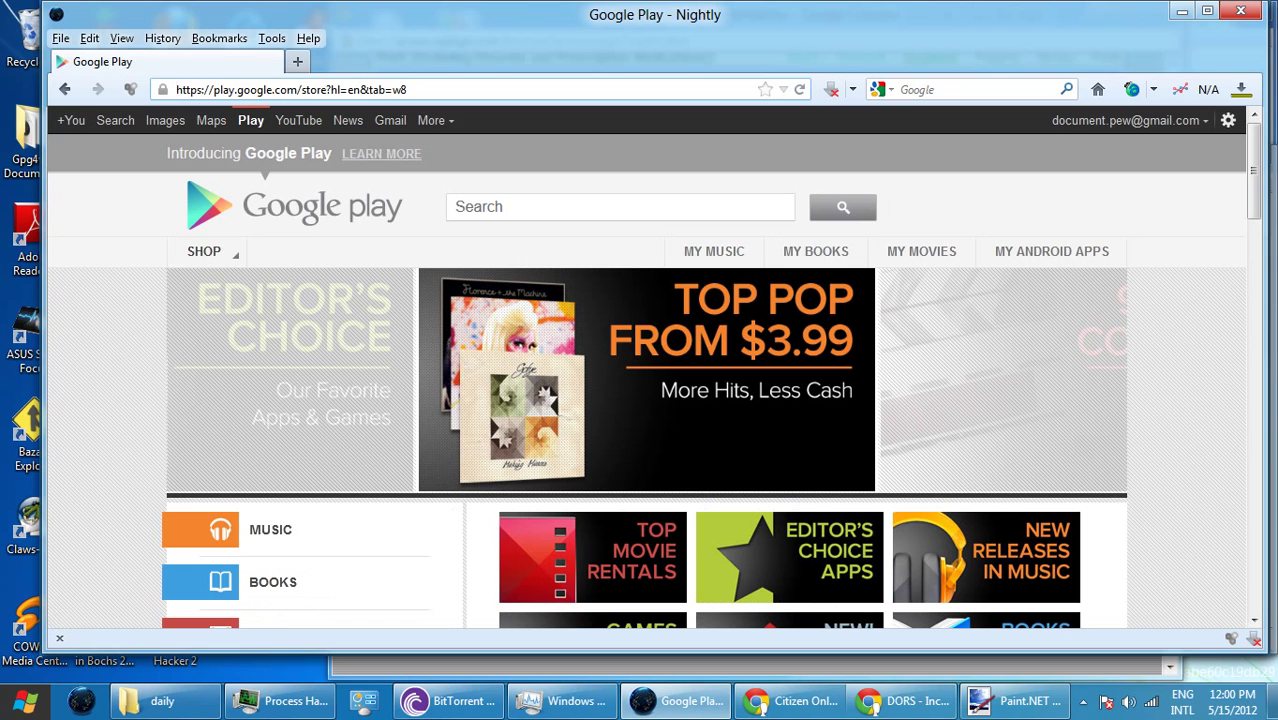
{"action": "key", "text": "ctrl+l"}
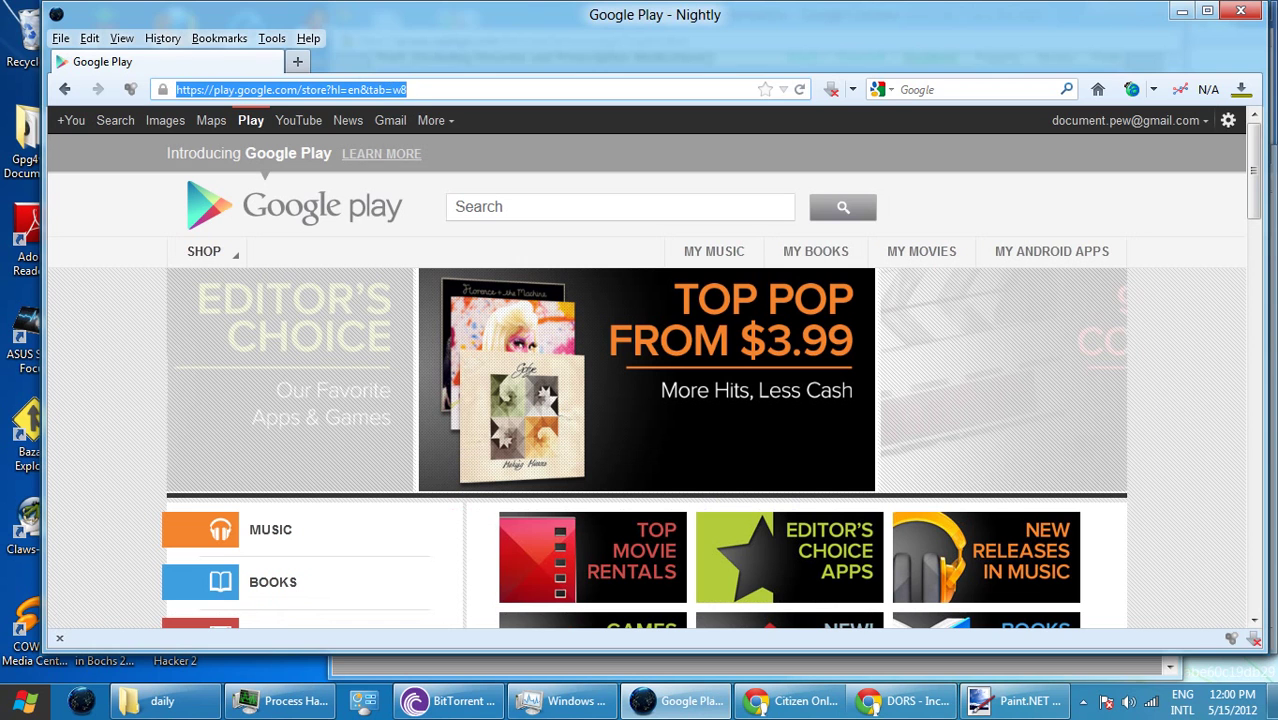
{"action": "type", "text": "wordpress.com"}
{"action": "key", "text": "Return"}
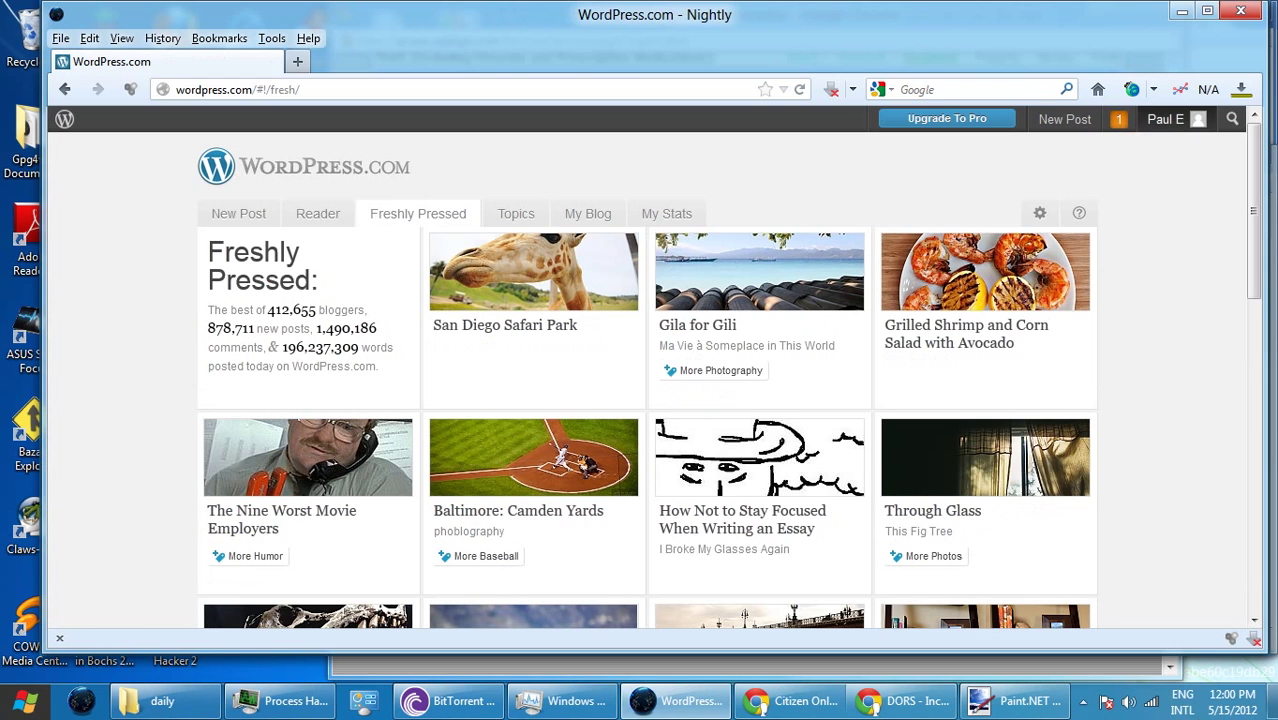
- Go to the blog's Dashboard and open its Posts list
{"action": "mouse_move", "coordinate": [1165, 119]}
{"action": "mouse_move", "coordinate": [1050, 310]}
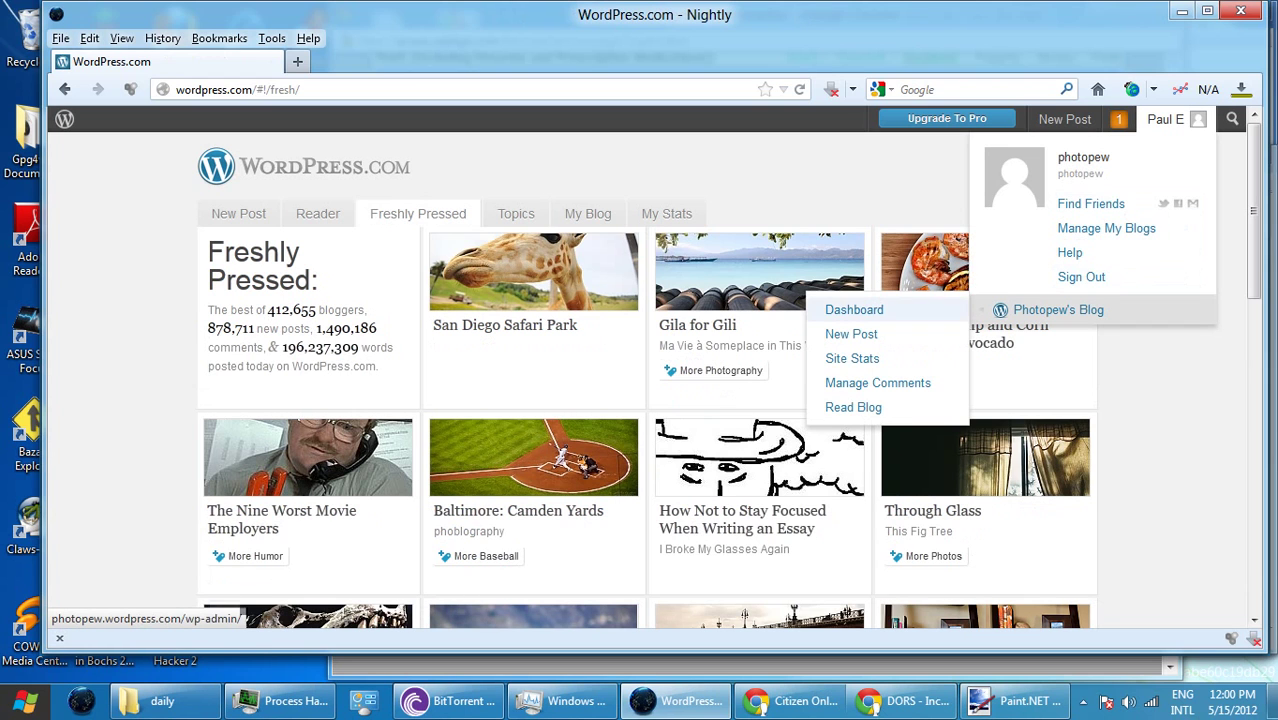
{"action": "left_click", "coordinate": [852, 310]}
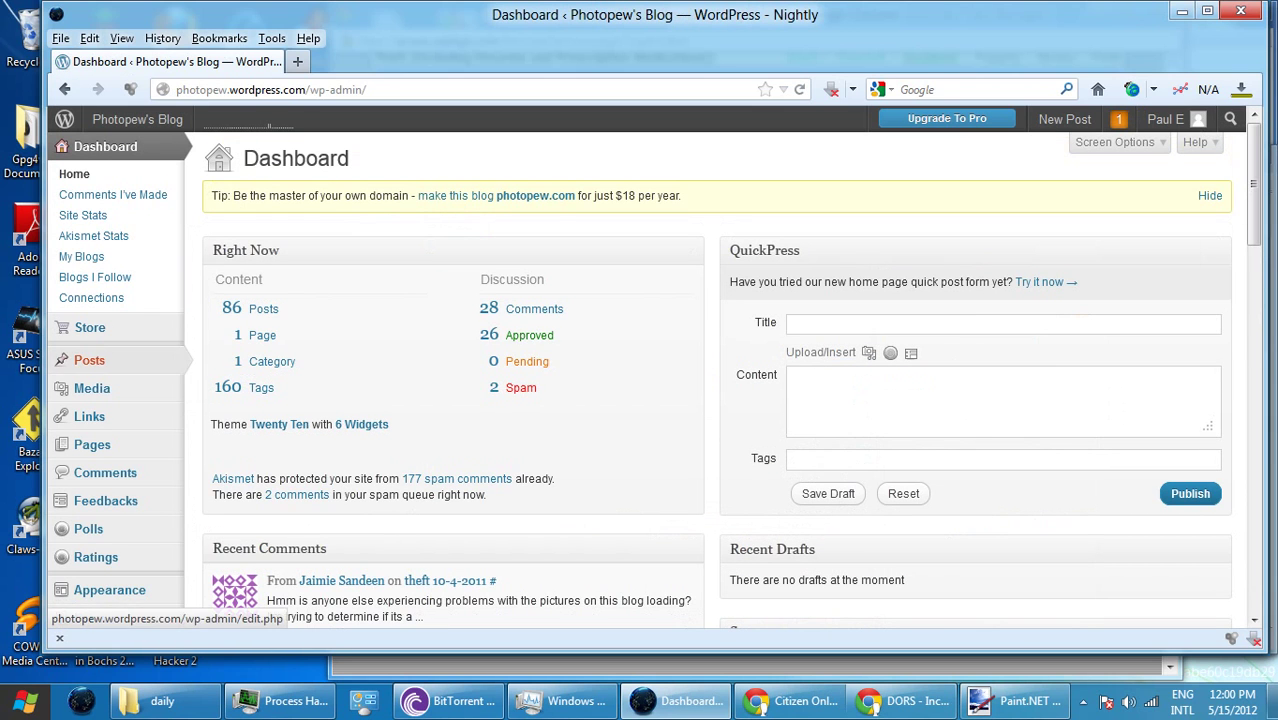
{"action": "mouse_move", "coordinate": [89, 360]}
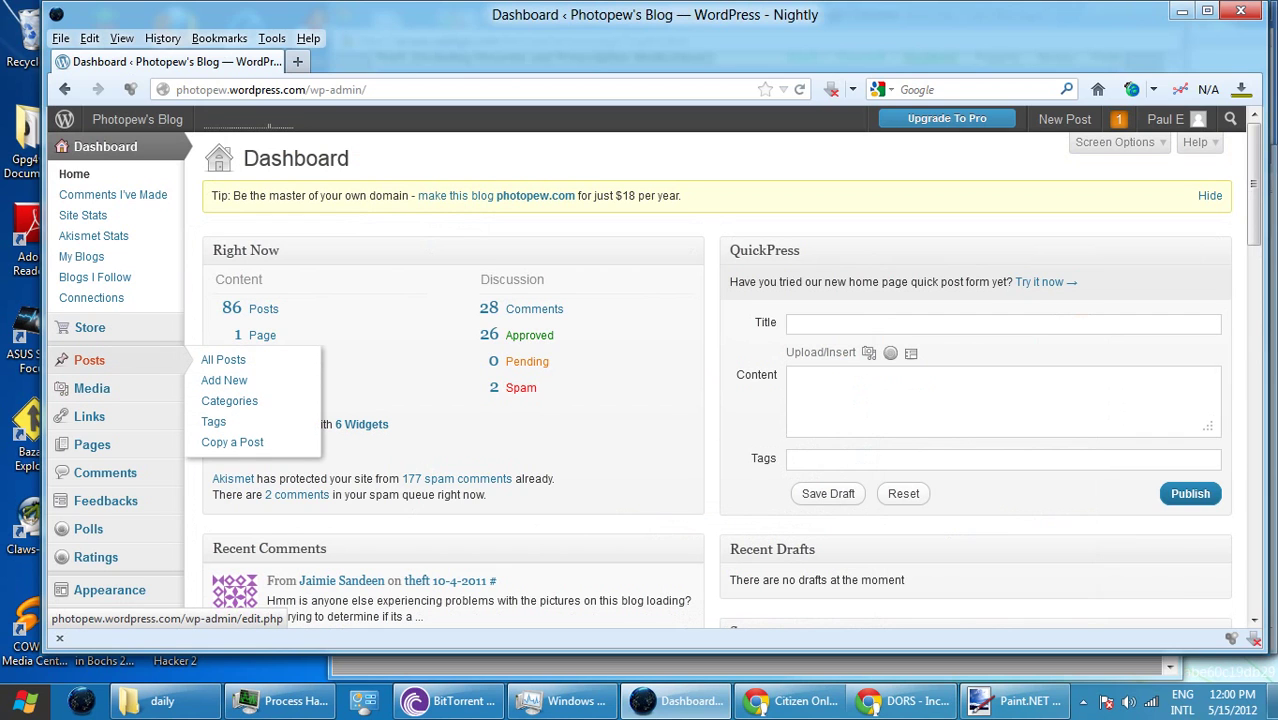
{"action": "left_click", "coordinate": [89, 360]}
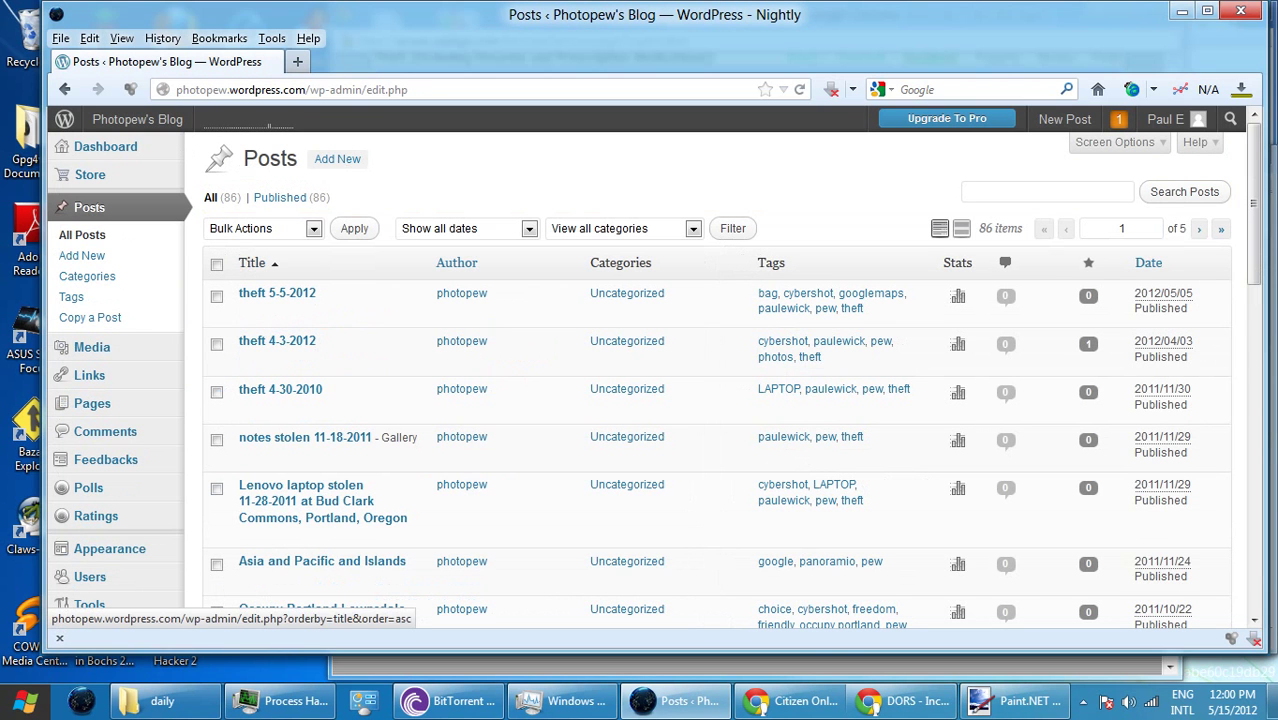
- Start a new post and title it 'theft 5-15-2012'
{"action": "left_click", "coordinate": [337, 158]}
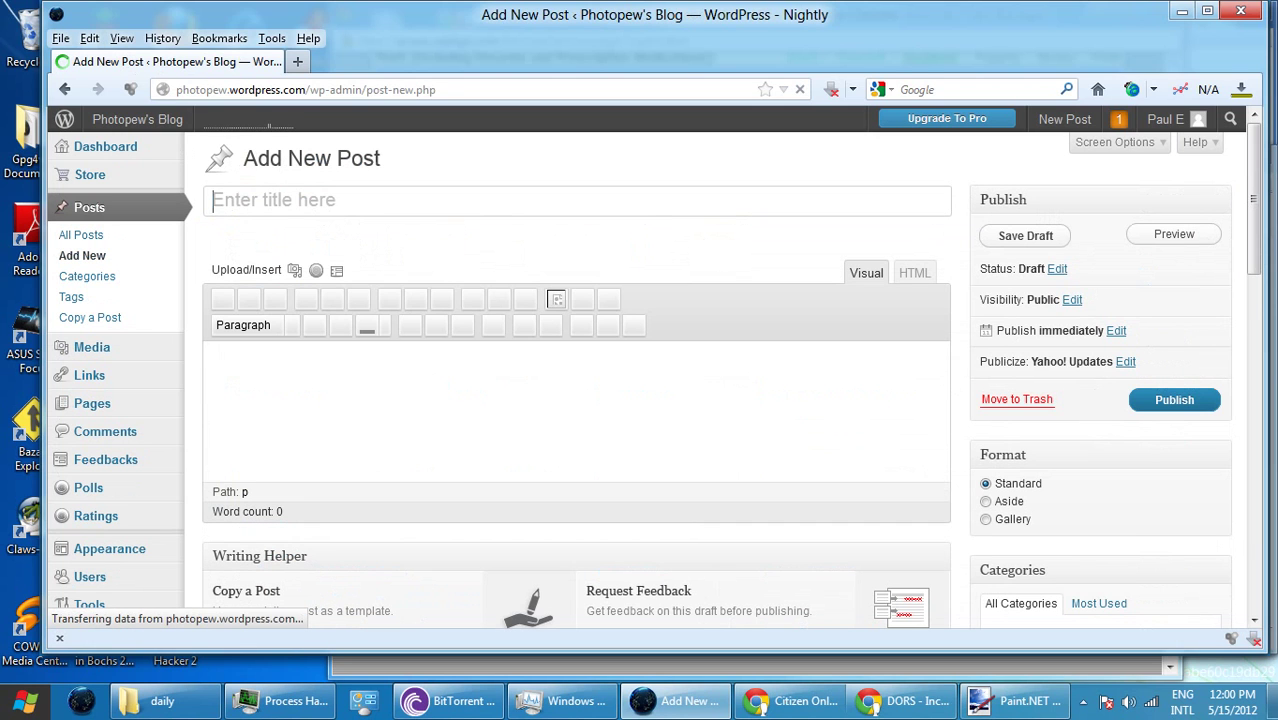
{"action": "type", "text": "t"}
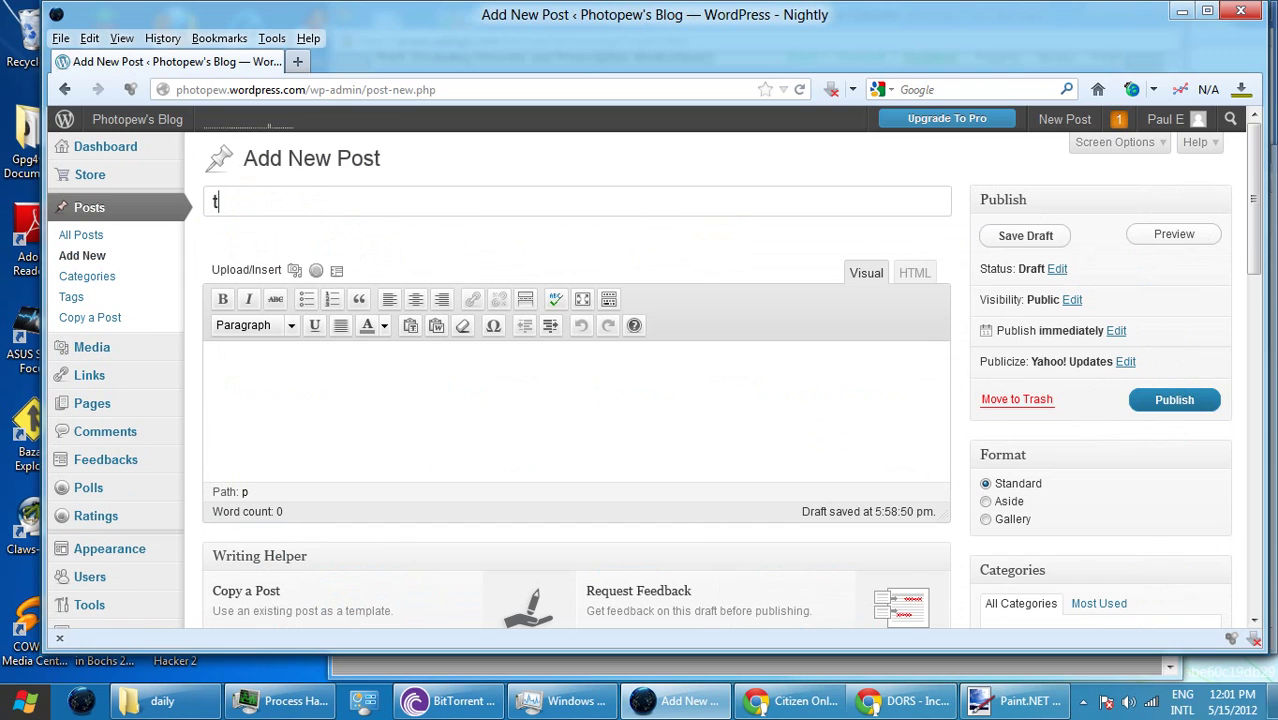
{"action": "key", "text": "BackSpace"}
{"action": "type", "text": "heft"}
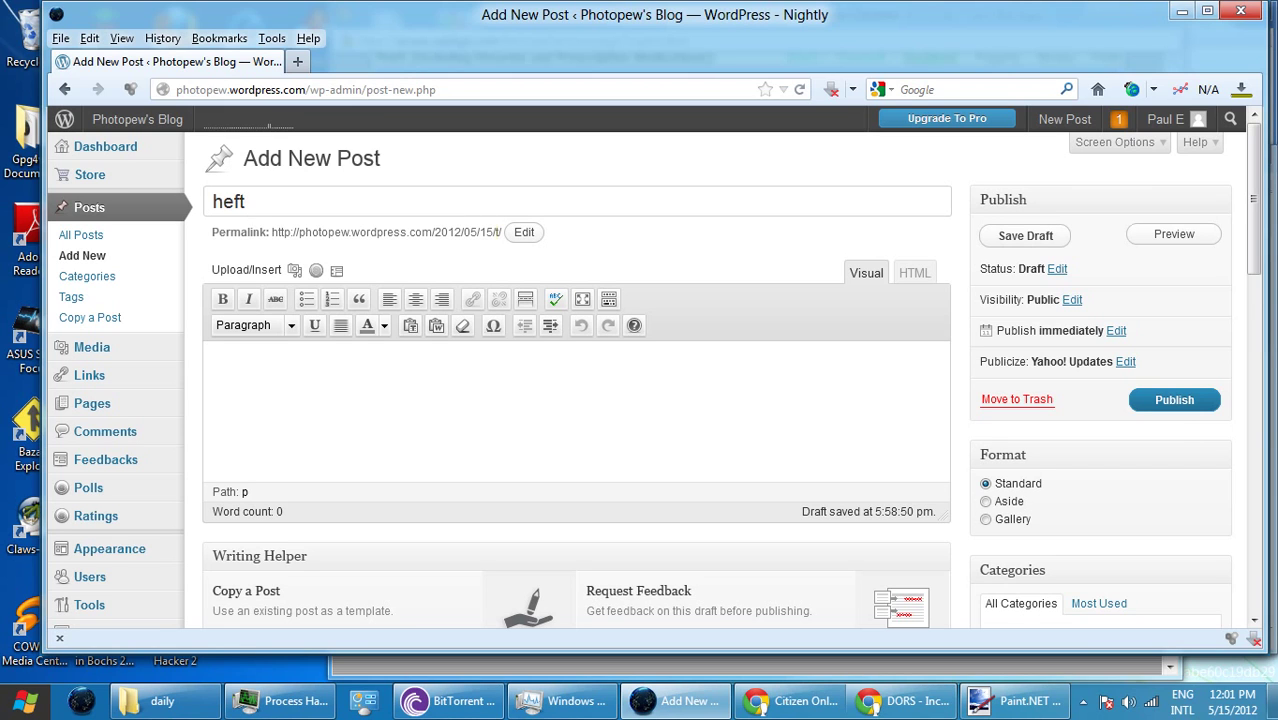
{"action": "key", "text": "BackSpace"}
{"action": "key", "text": "BackSpace"}
{"action": "key", "text": "BackSpace"}
{"action": "key", "text": "BackSpace"}
{"action": "type", "text": "theft 5-"}
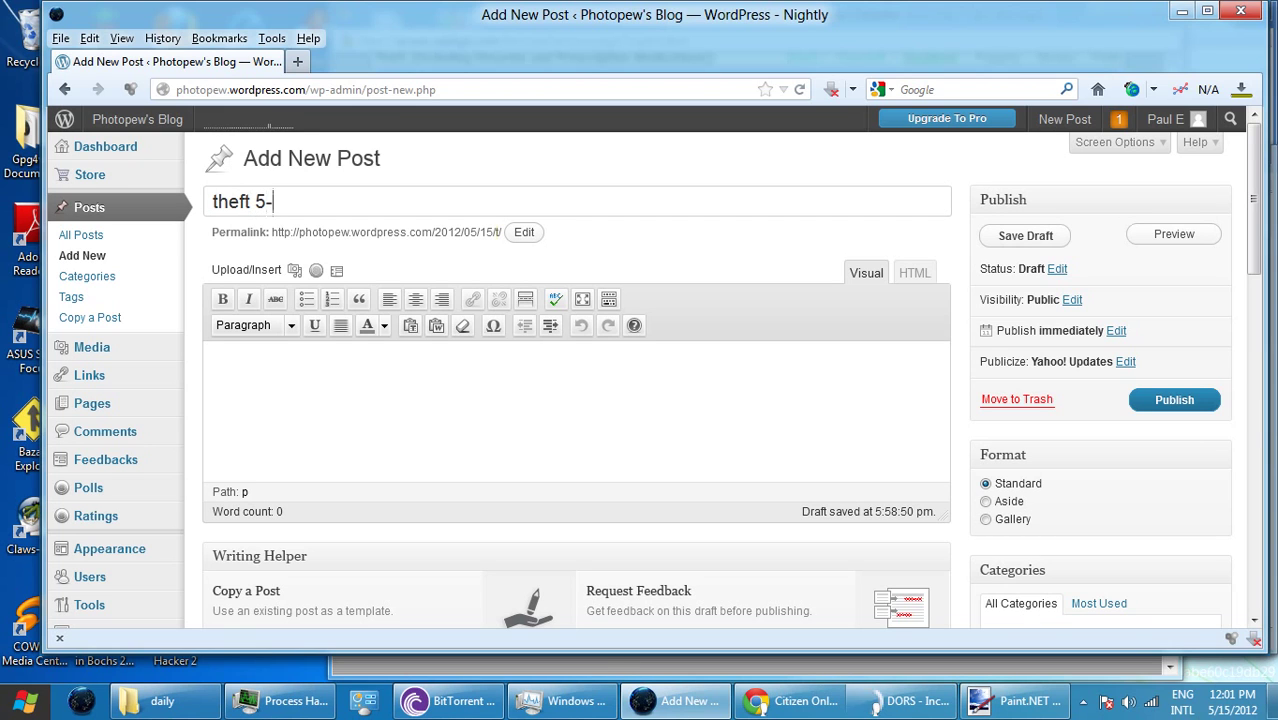
{"action": "type", "text": "15-2012"}
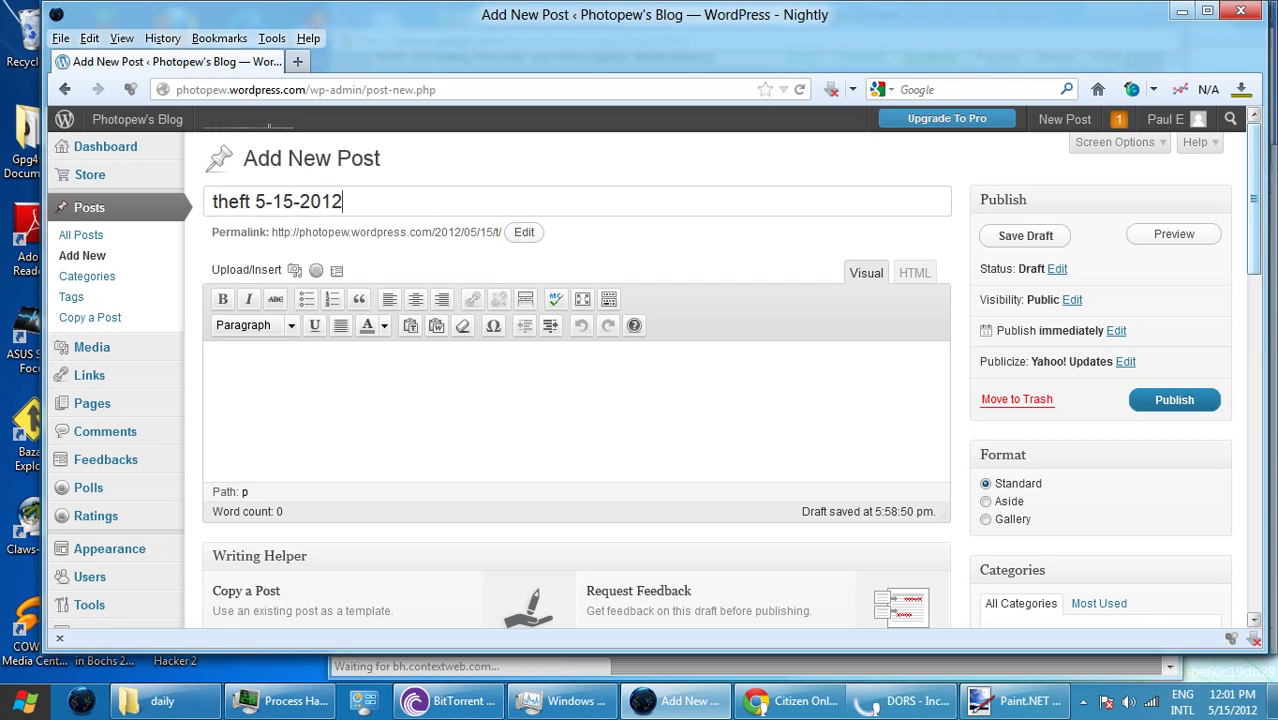
- Add the tags pew, the author's name, theft, tote bag and cybershot to the post
{"action": "scroll", "coordinate": [686, 207], "scroll_direction": "down", "scroll_amount": 4}
{"action": "scroll", "coordinate": [687, 207], "scroll_direction": "down", "scroll_amount": 1}
{"action": "left_click", "coordinate": [1040, 470]}
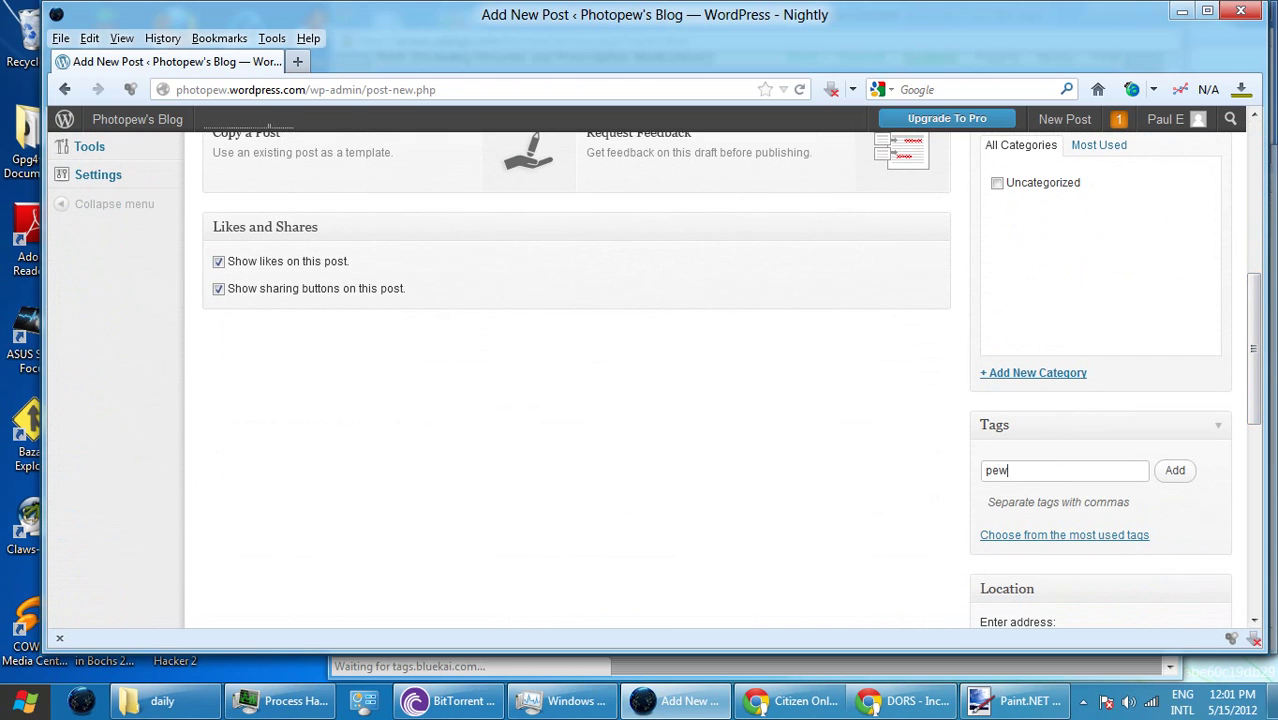
{"action": "key", "text": "Return"}
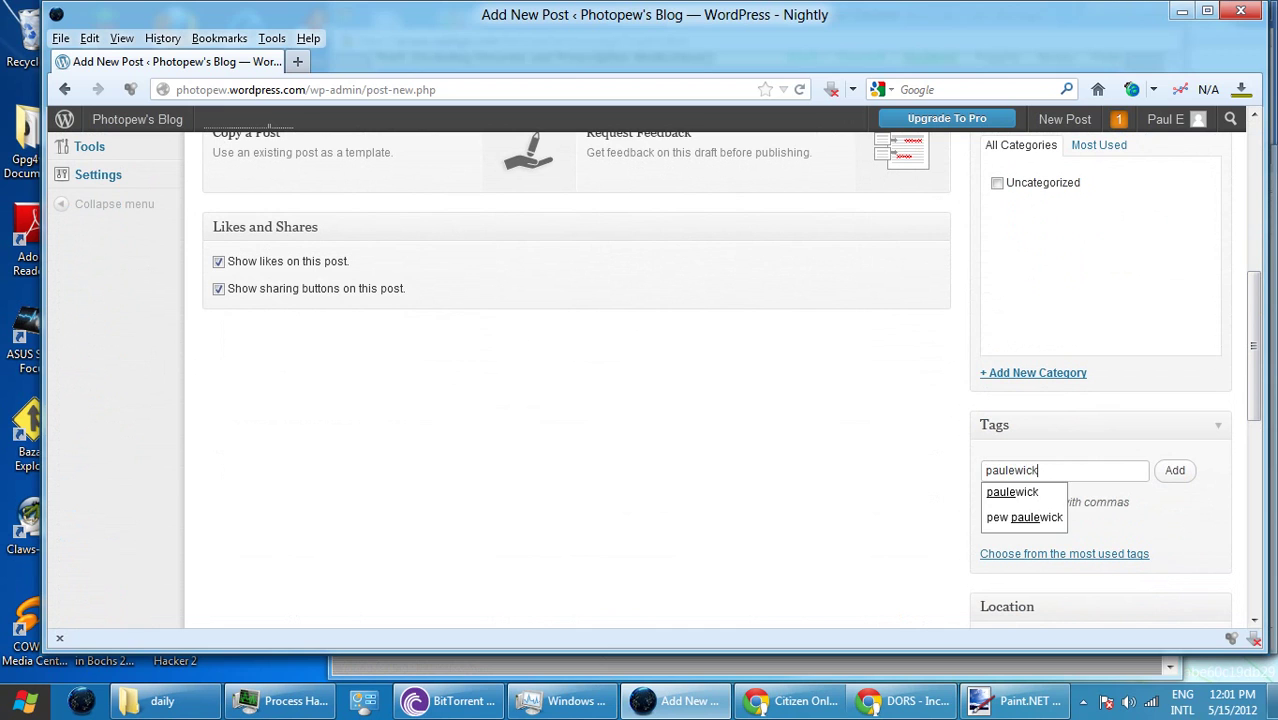
{"action": "key", "text": "Return"}
{"action": "key", "text": "Return"}
{"action": "key", "text": "Return"}
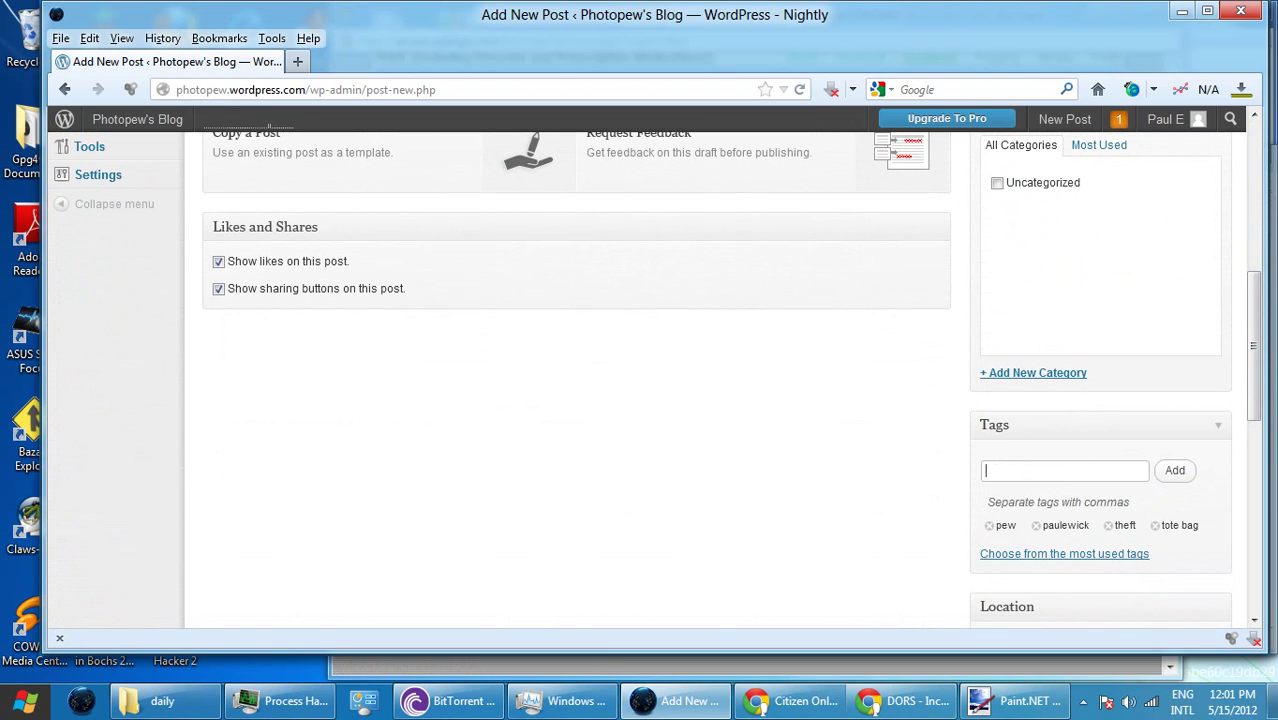
{"action": "key", "text": "Return"}
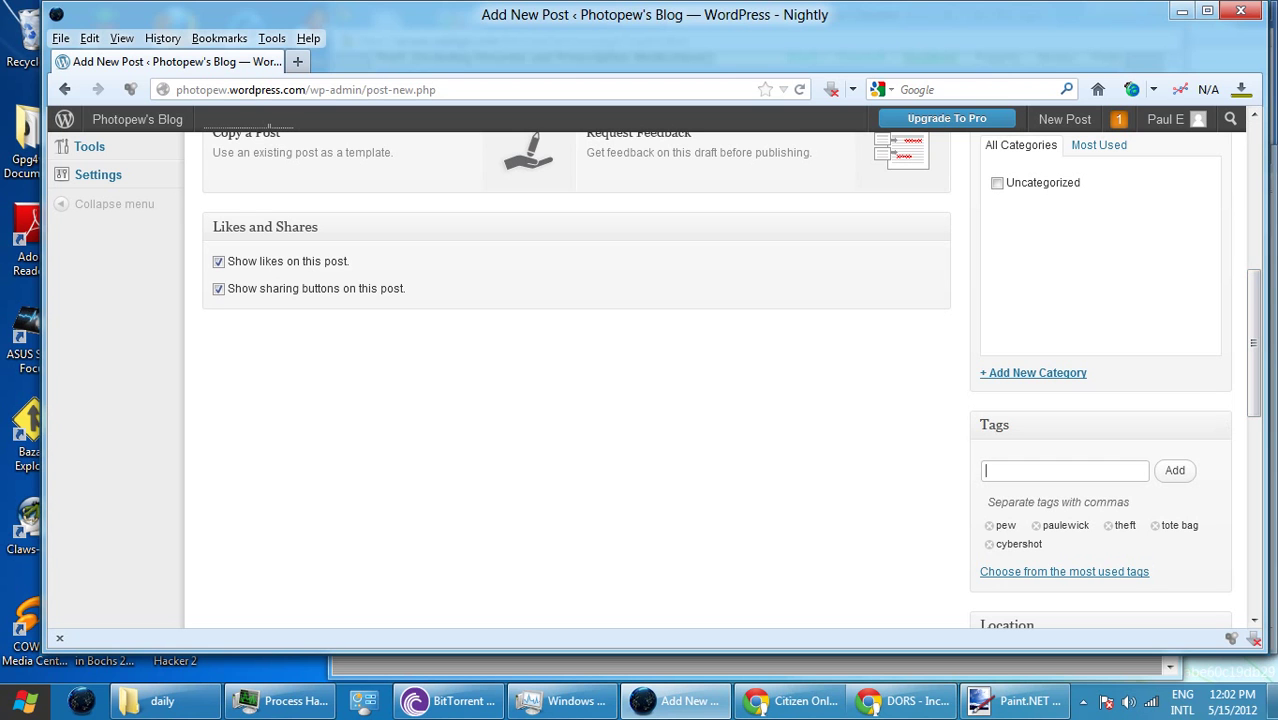
{"action": "scroll", "coordinate": [656, 380], "scroll_direction": "up", "scroll_amount": 1}
- Write 'Tote bag stolen, near Greenworks.' as the body, publish the post, and minimize Firefox
{"action": "scroll", "coordinate": [656, 380], "scroll_direction": "up", "scroll_amount": 6}
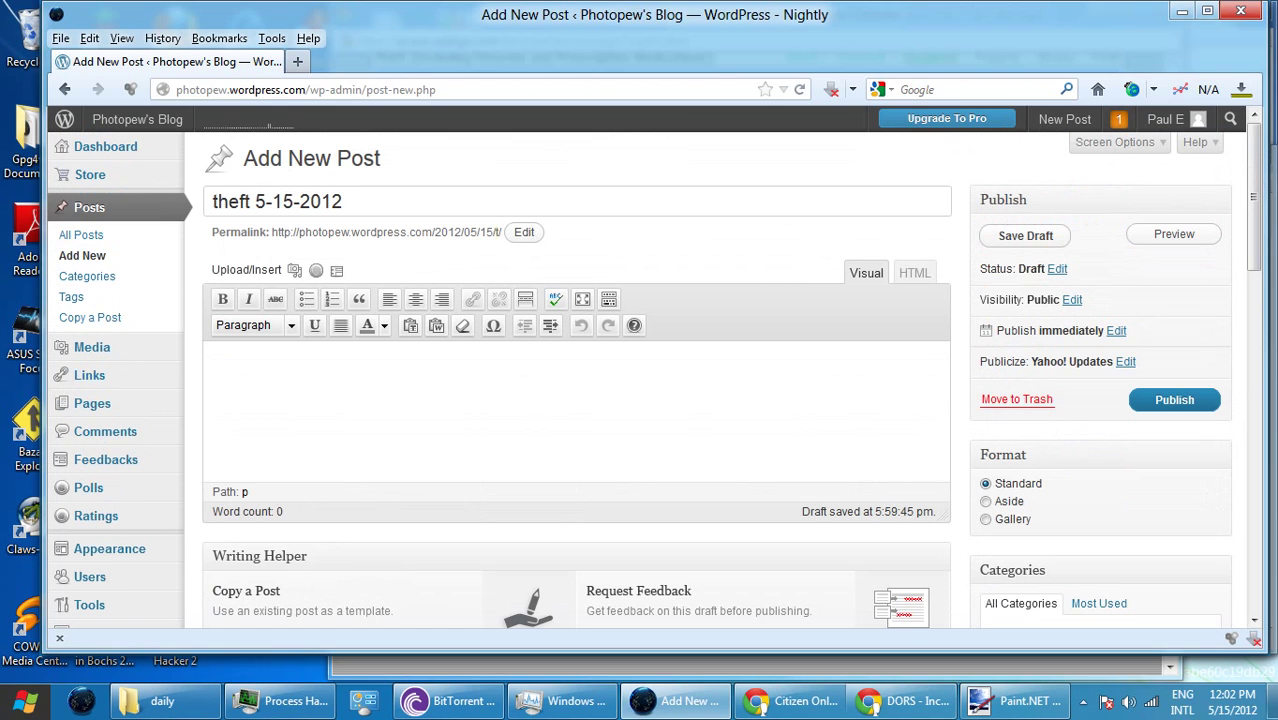
{"action": "left_click", "coordinate": [213, 362]}
{"action": "type", "text": "Tote bag st"}
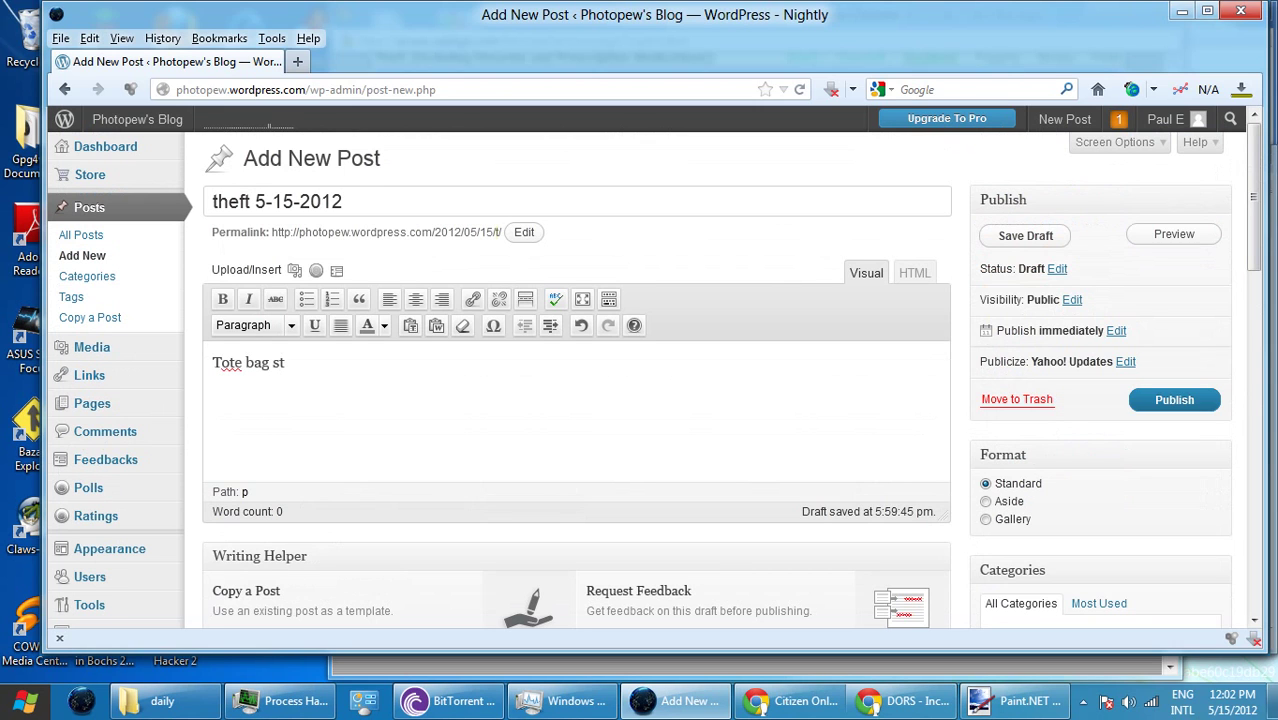
{"action": "type", "text": "olen, near "}
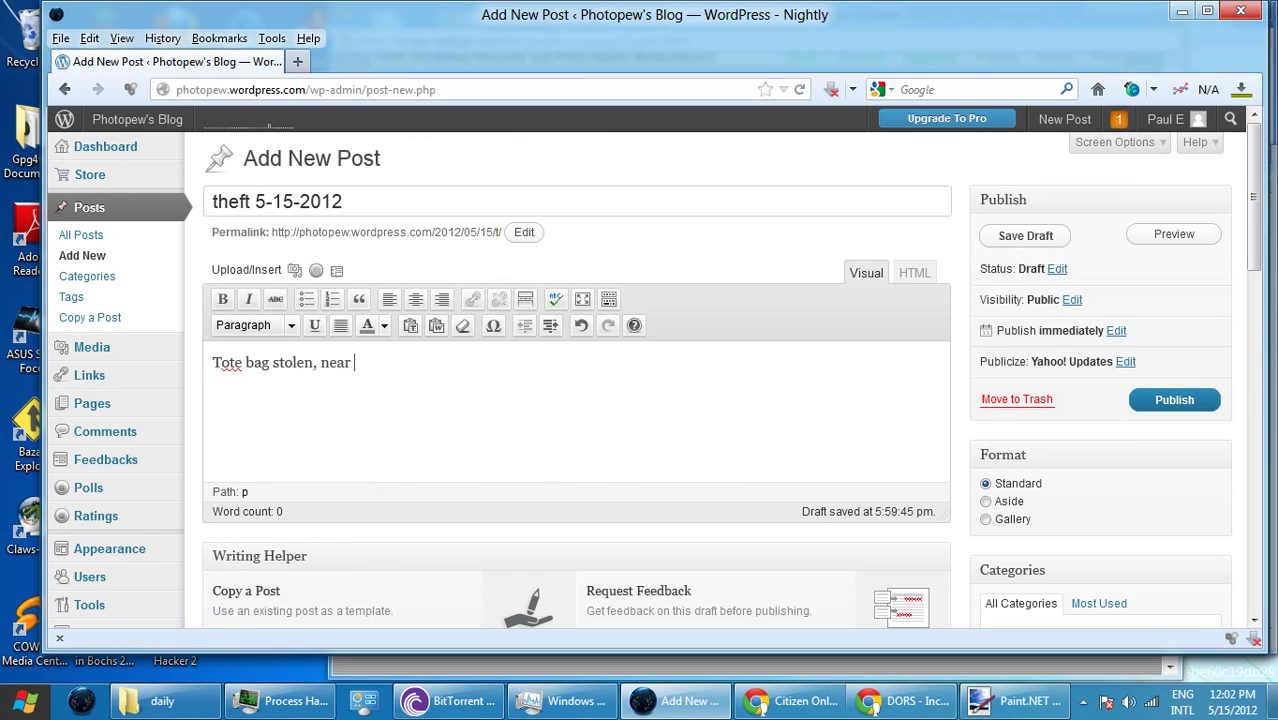
{"action": "type", "text": "Greenworks."}
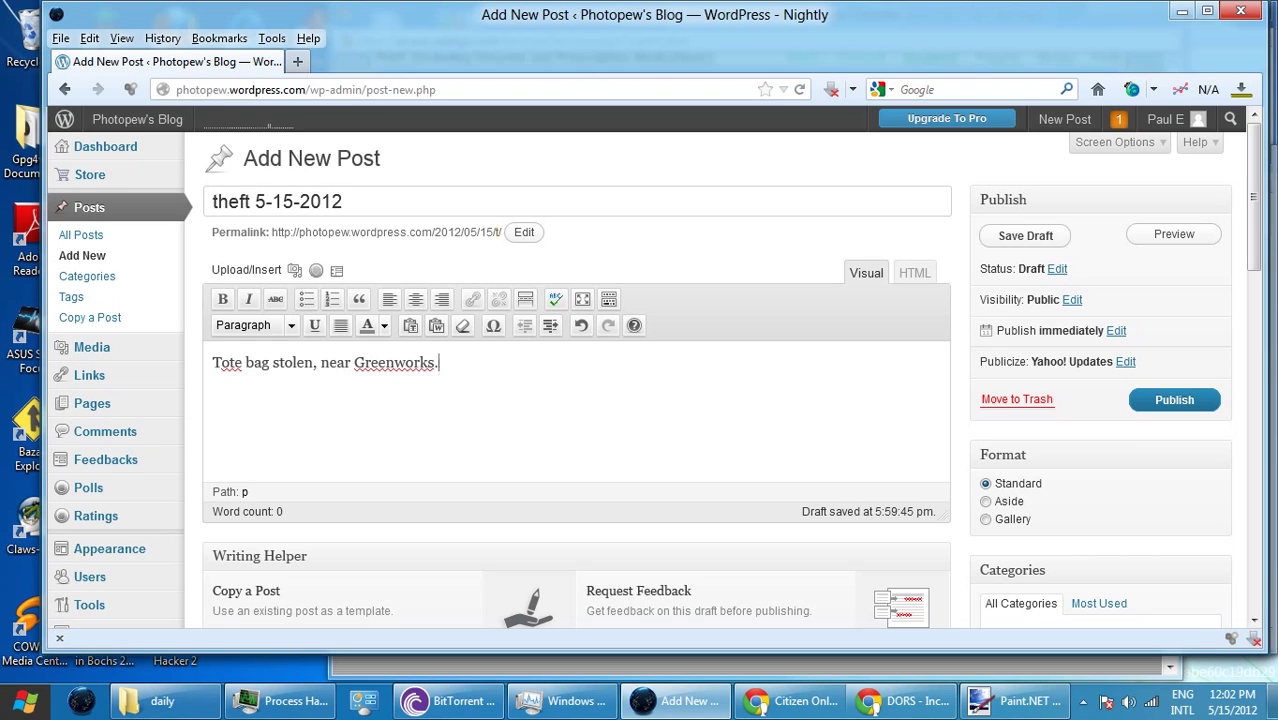
{"action": "left_click", "coordinate": [1174, 399]}
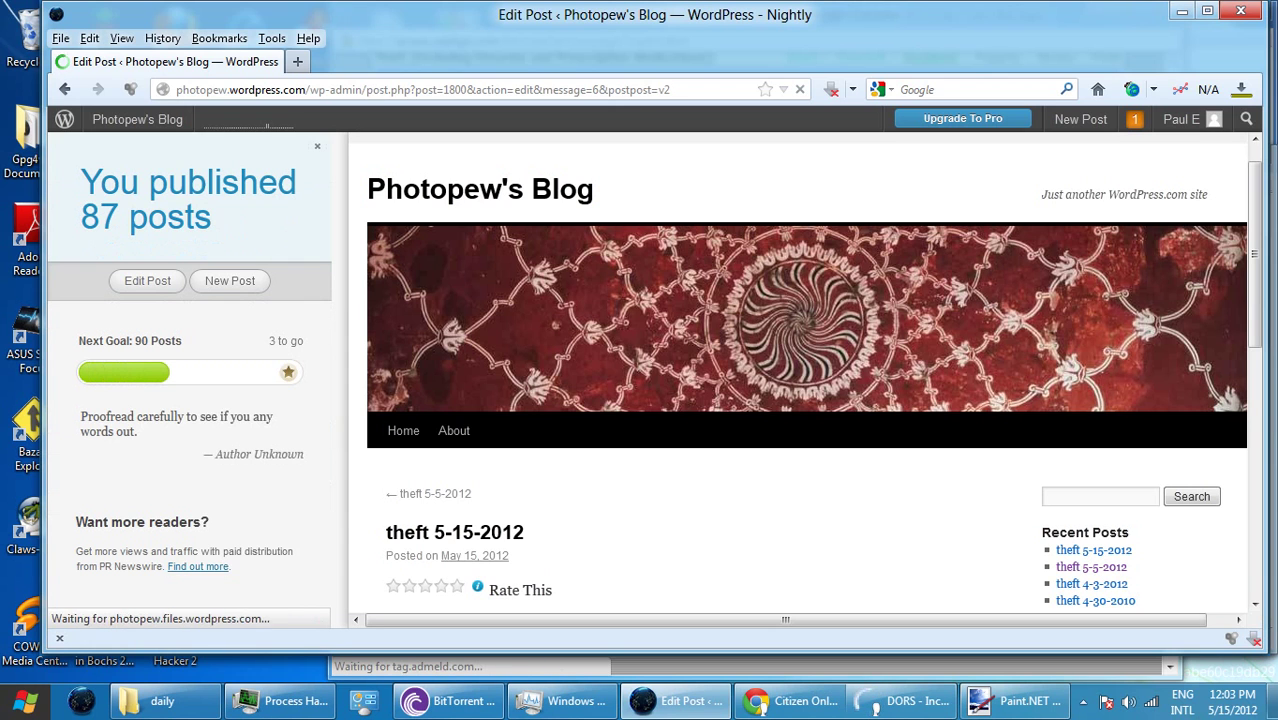
{"action": "scroll", "coordinate": [800, 380], "scroll_direction": "down", "scroll_amount": 5}
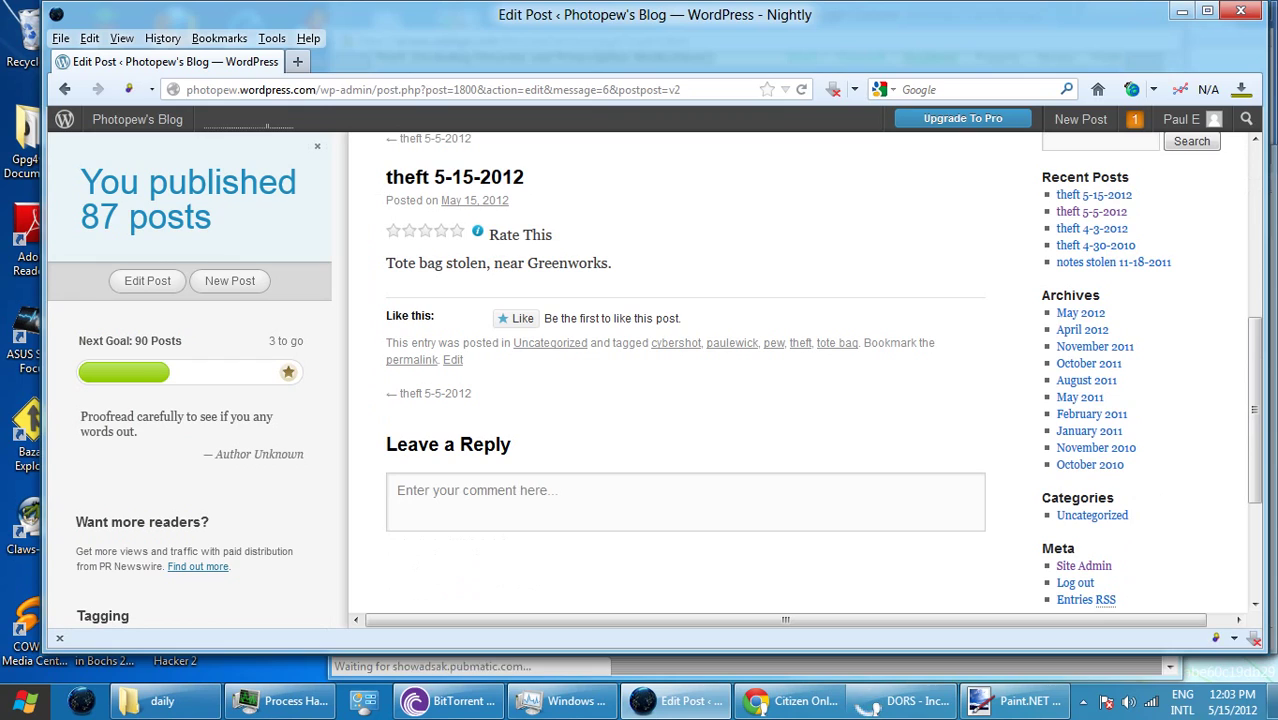
{"action": "left_click", "coordinate": [1181, 11]}
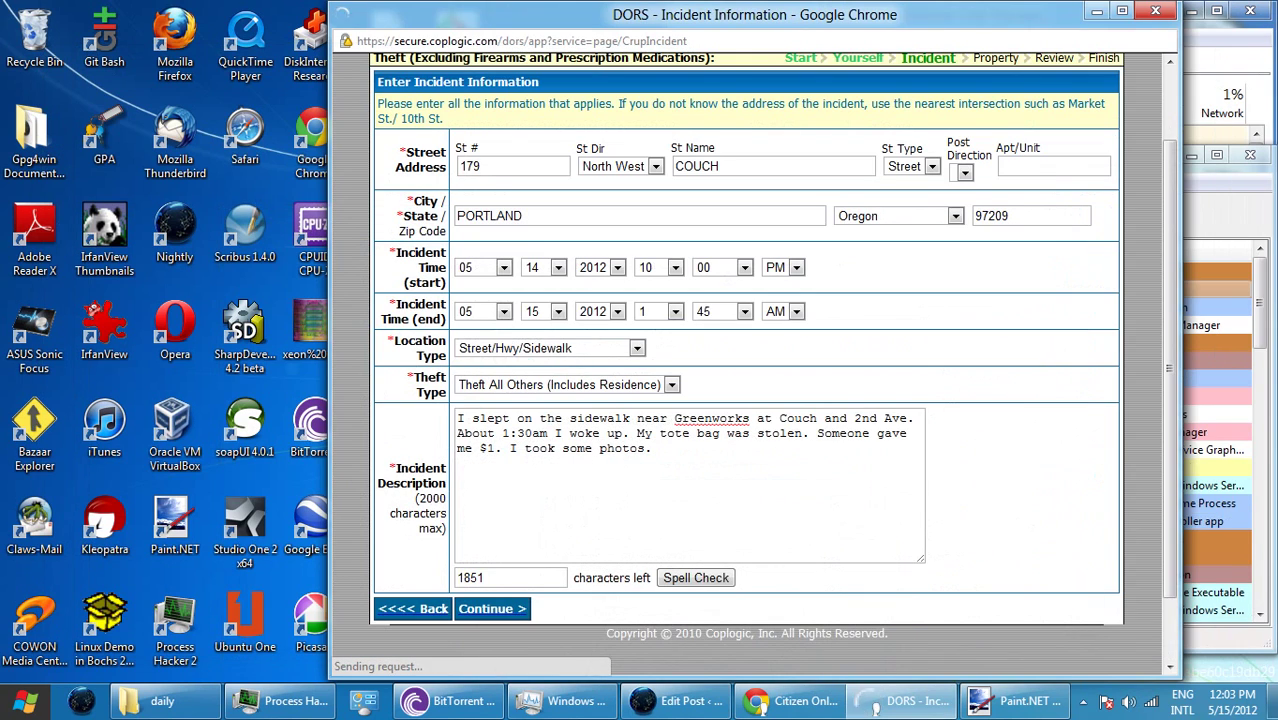
- Open a new Explorer window at C:\pictures and video\5-10-2012
{"action": "left_click", "coordinate": [870, 700]}
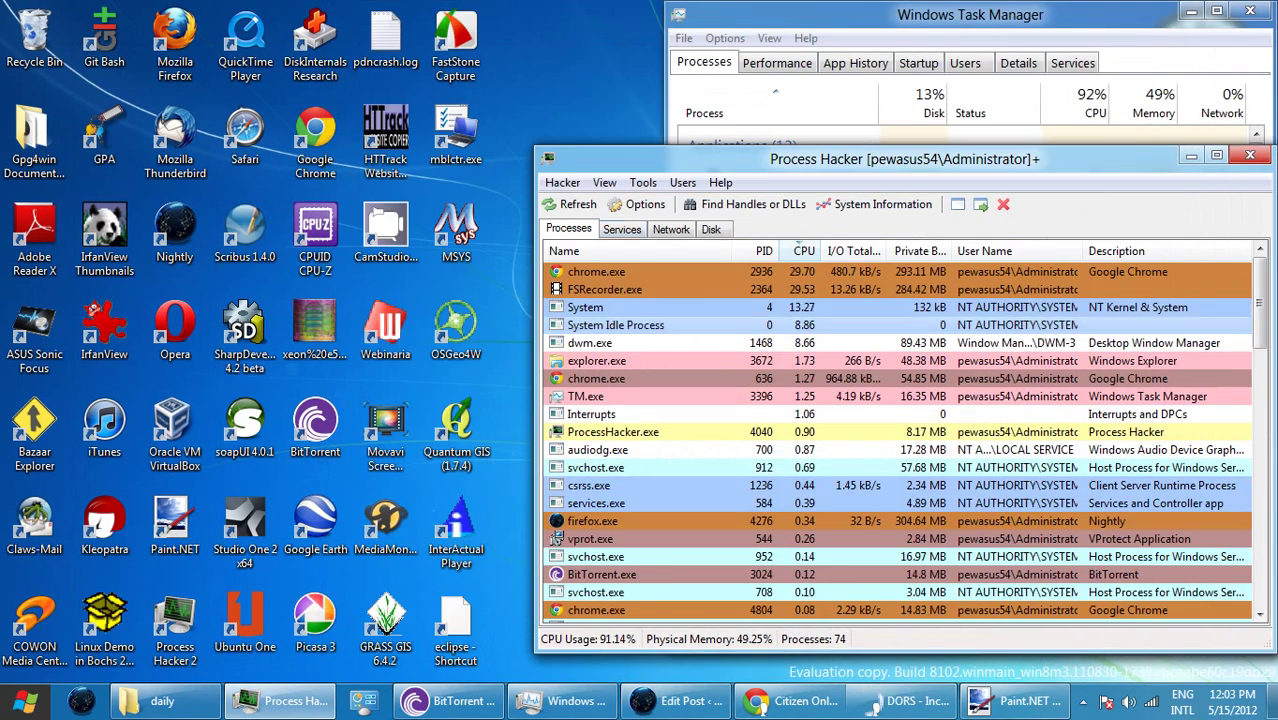
{"action": "right_click", "coordinate": [163, 700]}
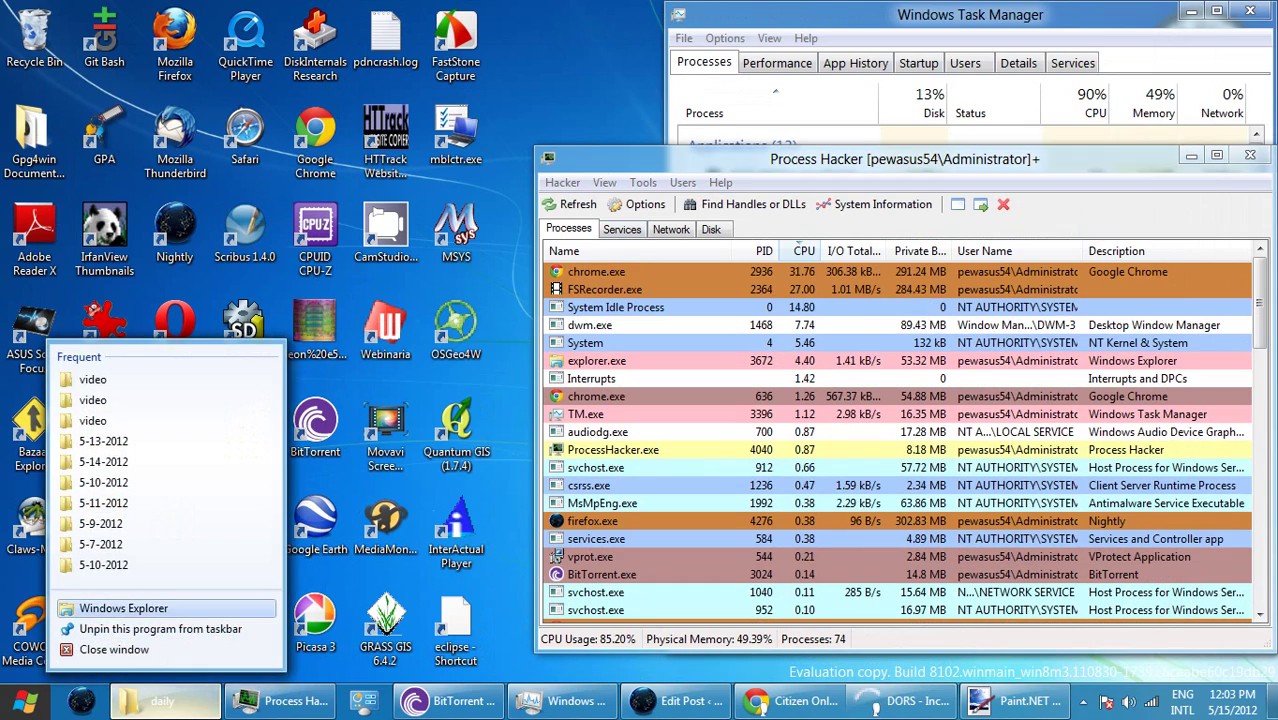
{"action": "left_click", "coordinate": [123, 608]}
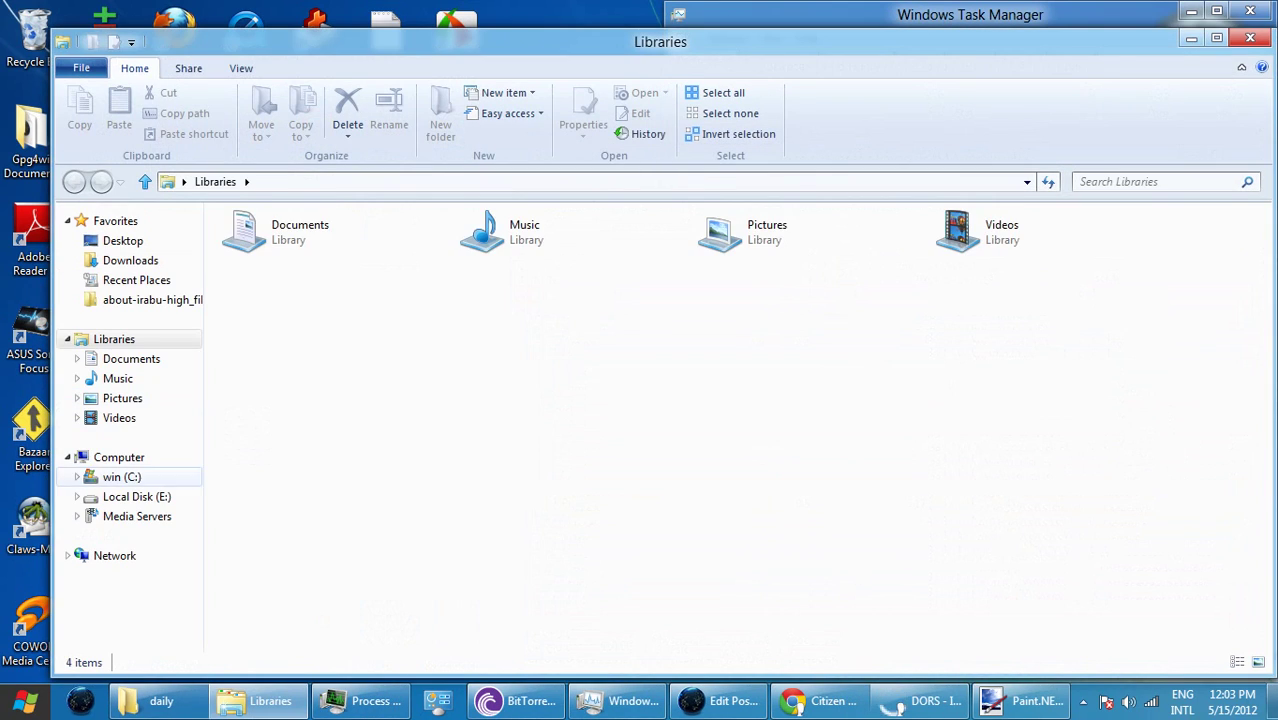
{"action": "left_click", "coordinate": [121, 477]}
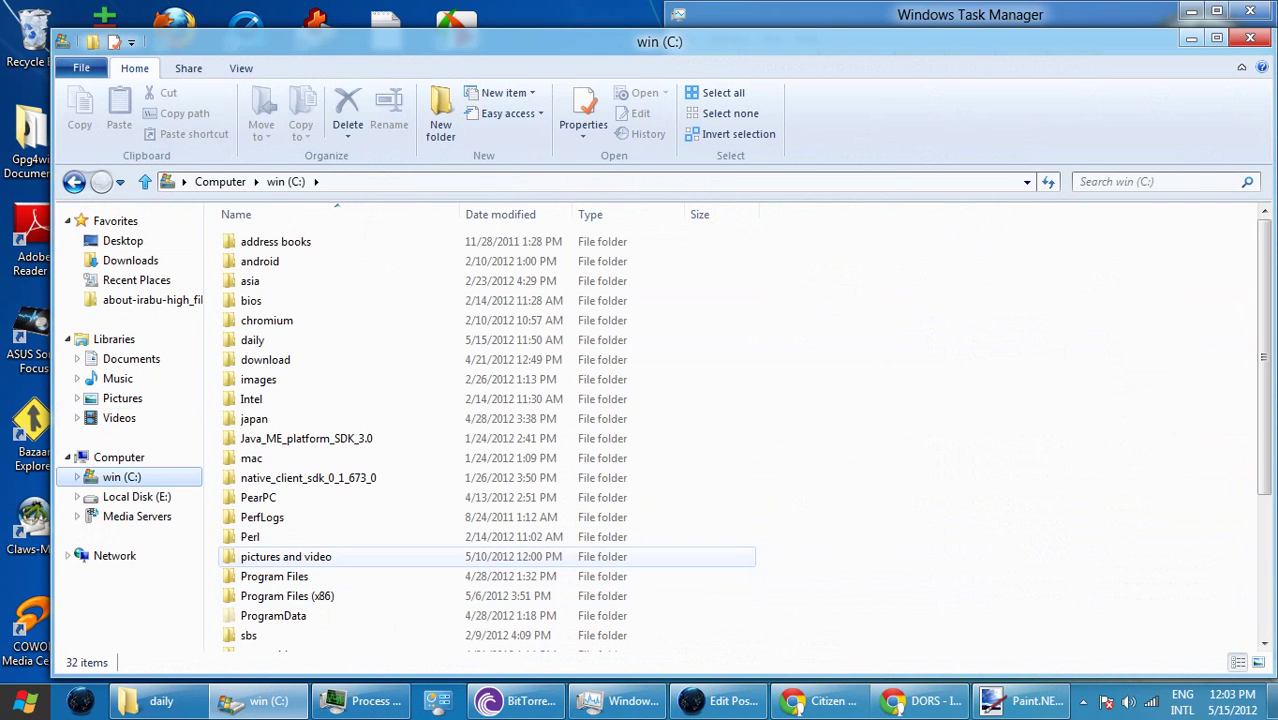
{"action": "double_click", "coordinate": [285, 556]}
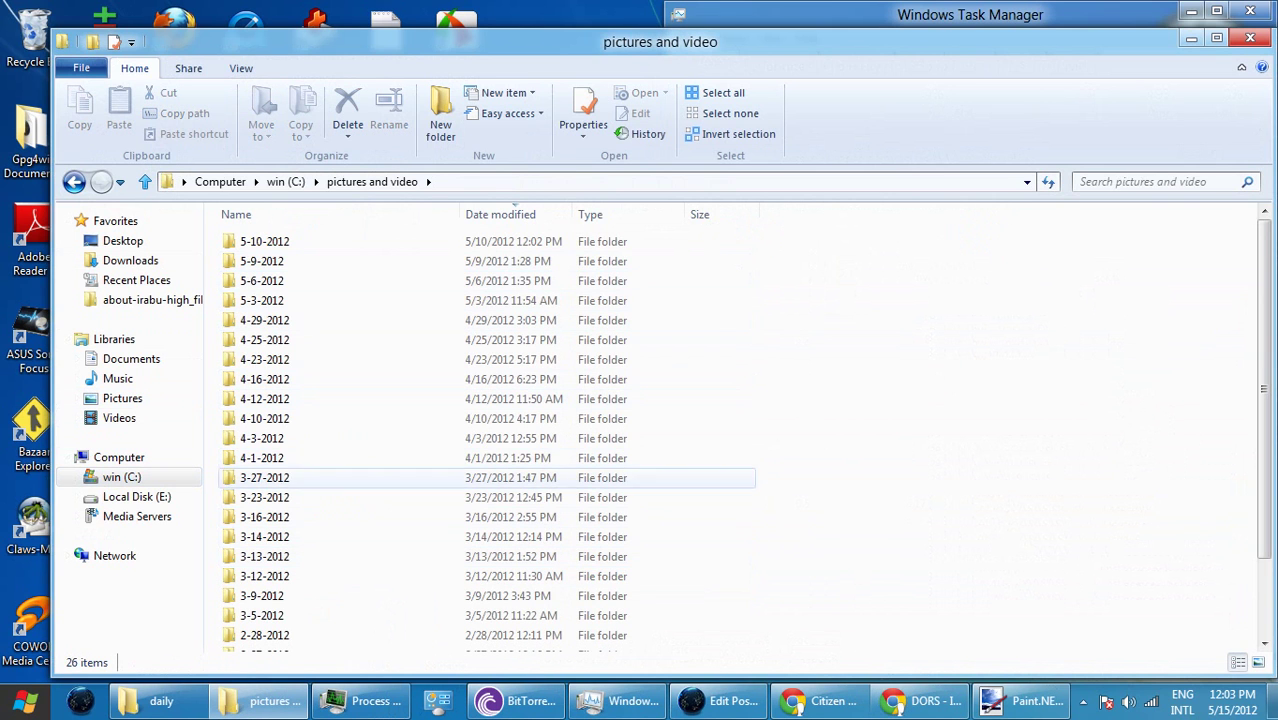
{"action": "scroll", "coordinate": [480, 601], "scroll_direction": "down", "scroll_amount": 2}
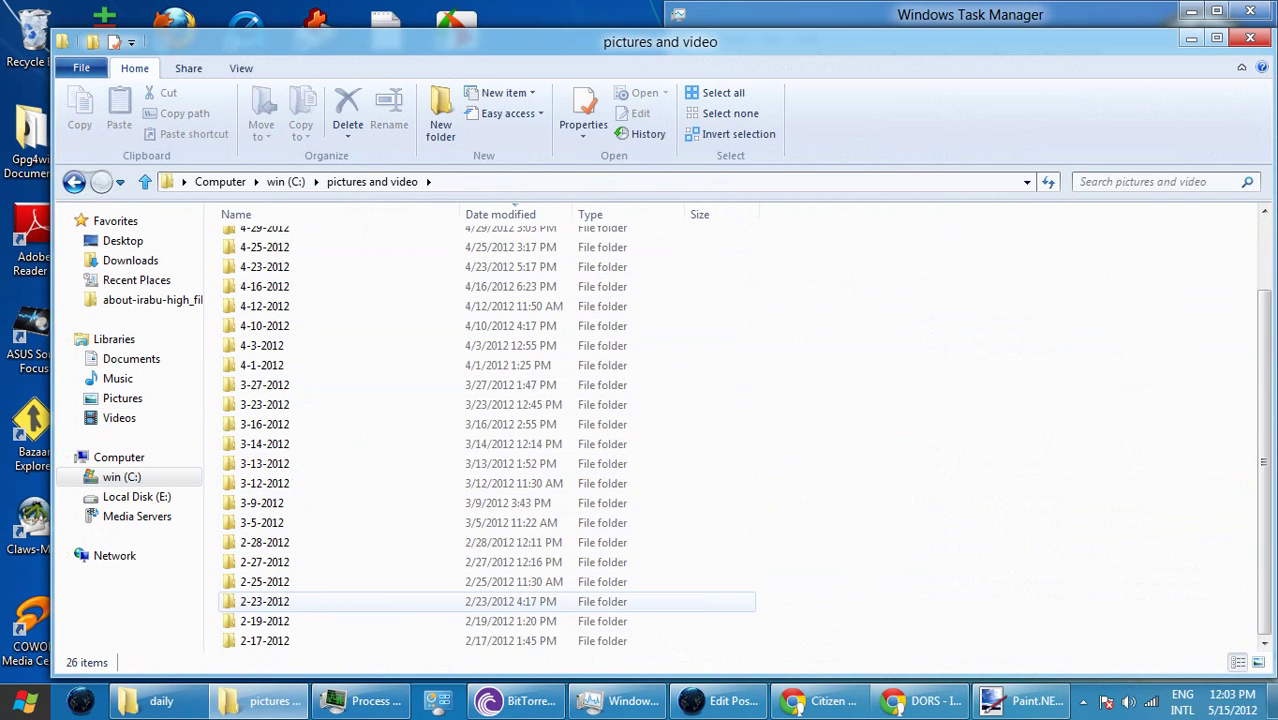
{"action": "scroll", "coordinate": [265, 601], "scroll_direction": "up", "scroll_amount": 2}
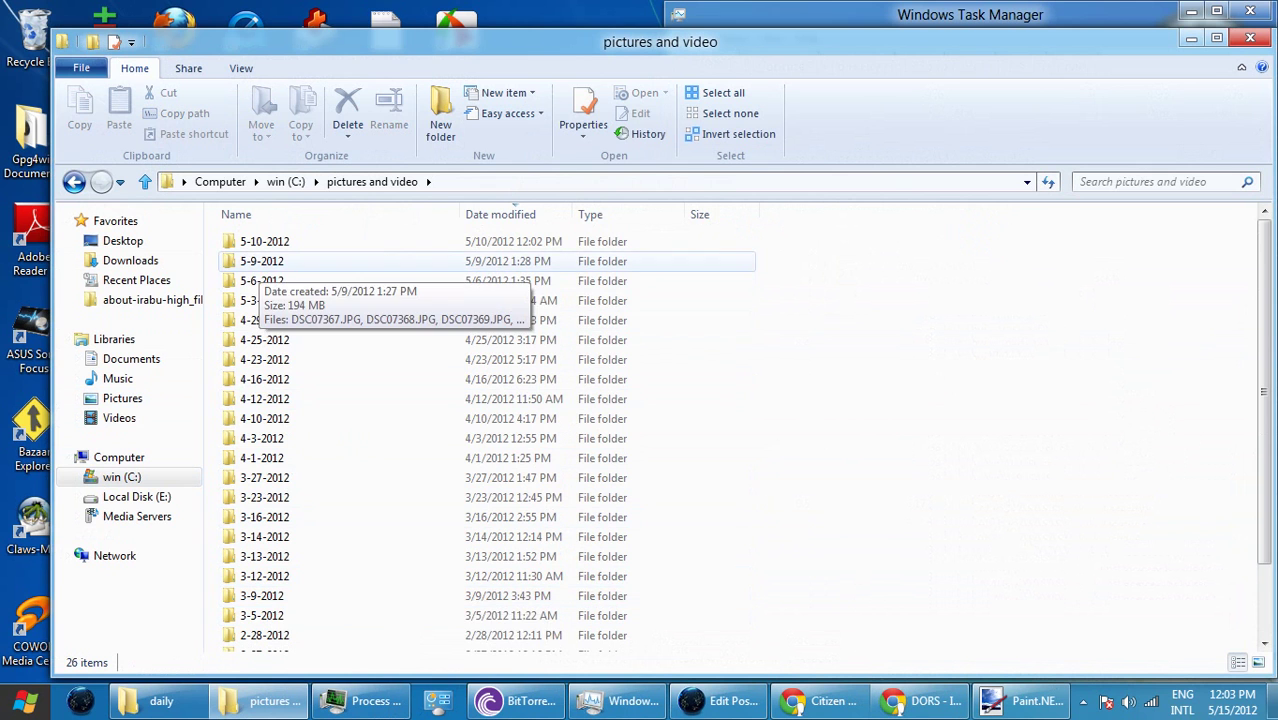
{"action": "double_click", "coordinate": [264, 241]}
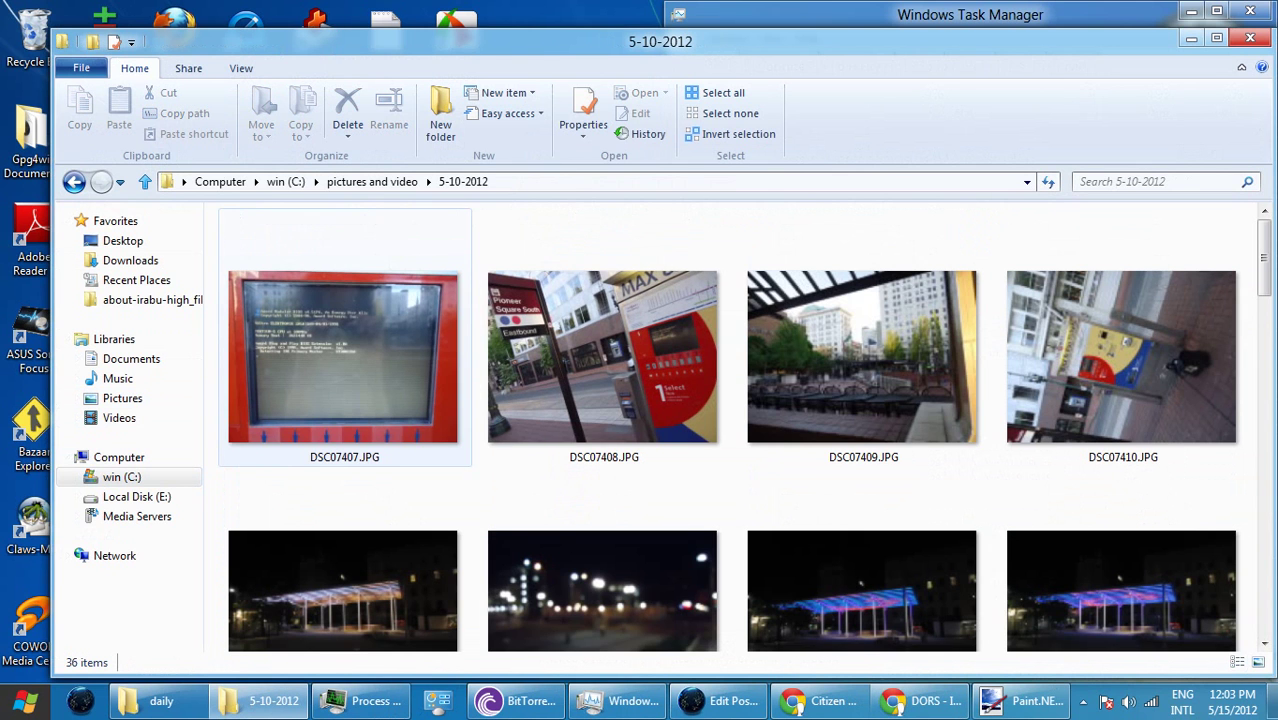
- Switch to Details view and open DSC07442.JPG in Paint
{"action": "left_click", "coordinate": [241, 68]}
{"action": "left_click", "coordinate": [361, 132]}
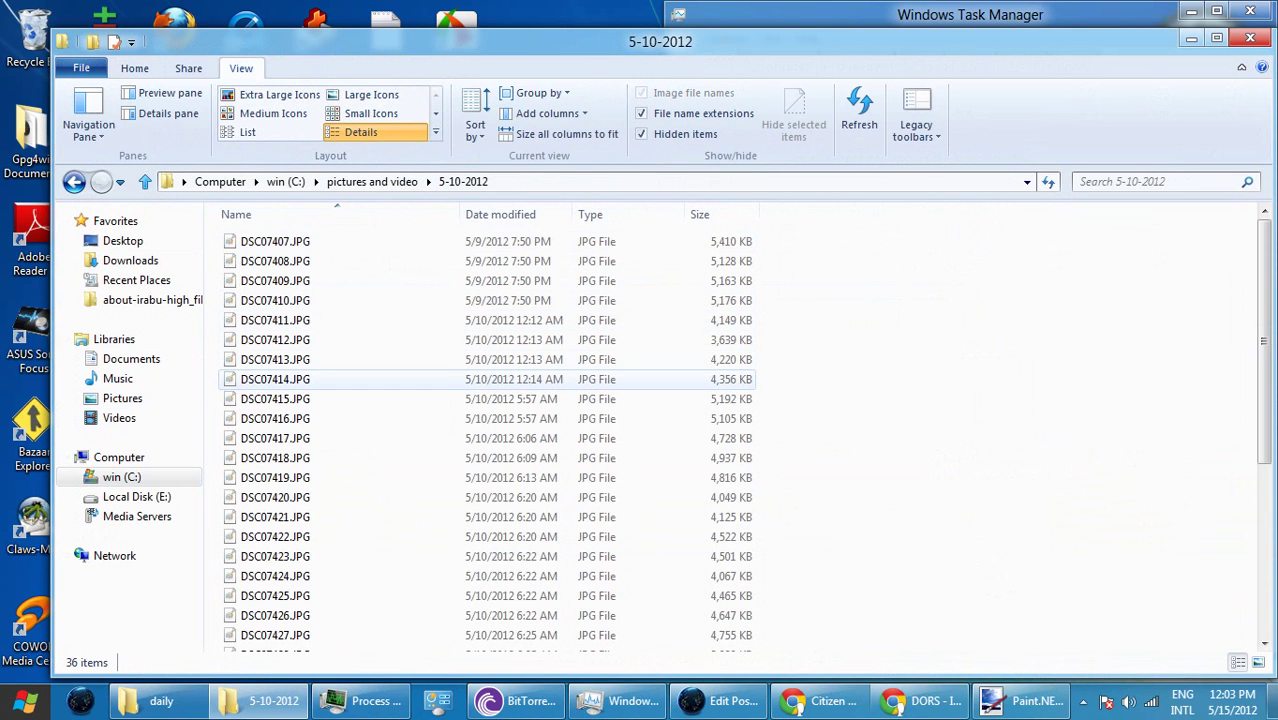
{"action": "scroll", "coordinate": [400, 375], "scroll_direction": "down", "scroll_amount": 5}
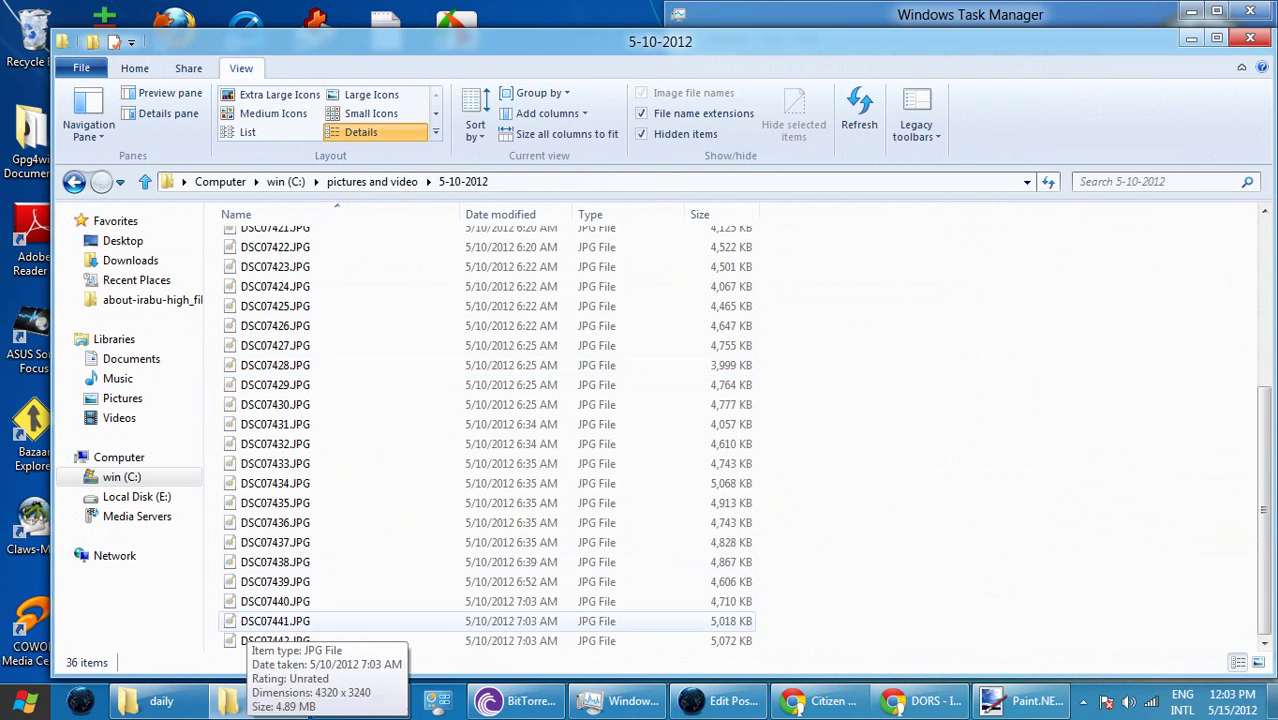
{"action": "left_click", "coordinate": [290, 640]}
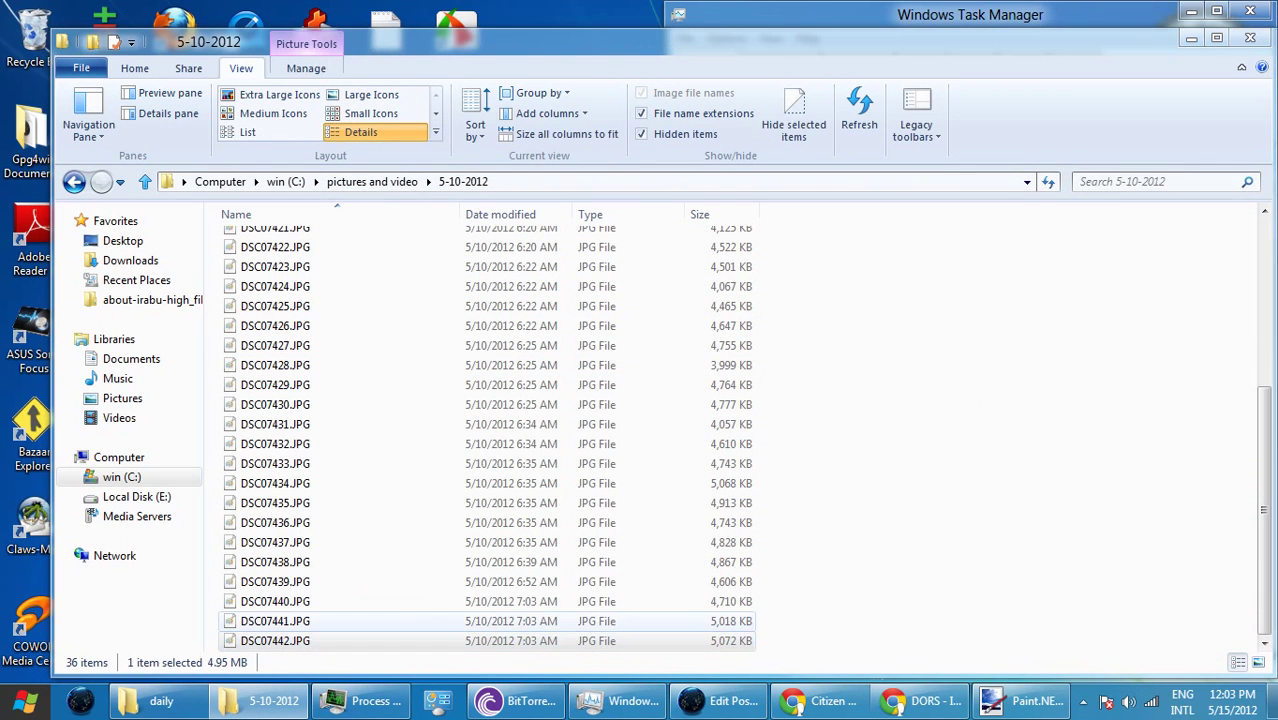
{"action": "key", "text": "Return"}
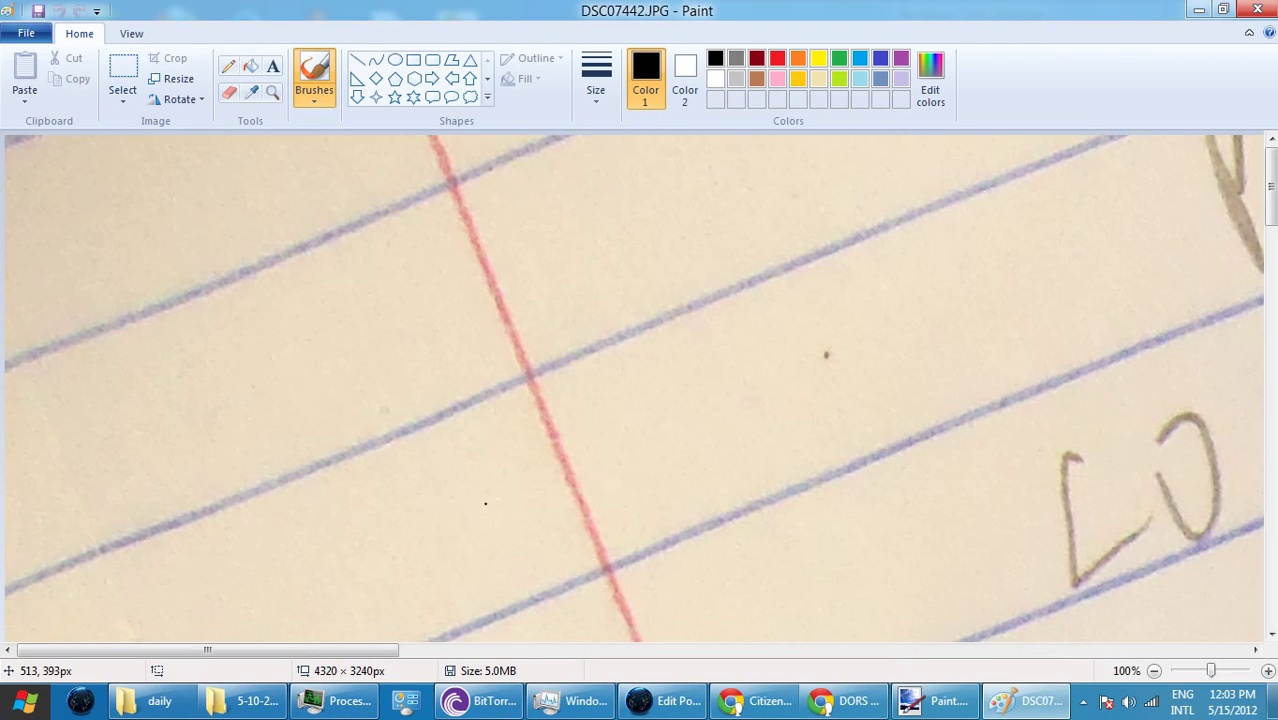
- Zoom the DSC07442 photo out to fit, back in to 25%, then minimize Paint
{"action": "left_click", "coordinate": [131, 33]}
{"action": "left_click", "coordinate": [63, 78]}
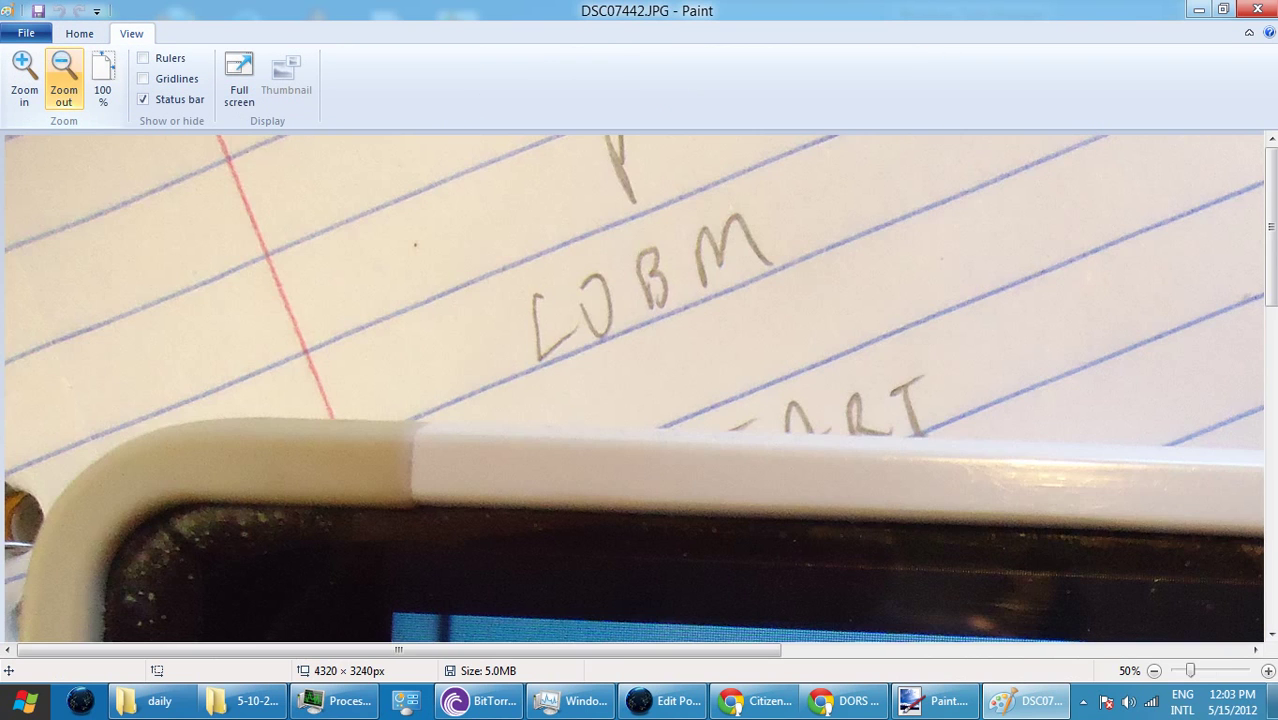
{"action": "left_click", "coordinate": [63, 78]}
{"action": "left_click", "coordinate": [63, 78]}
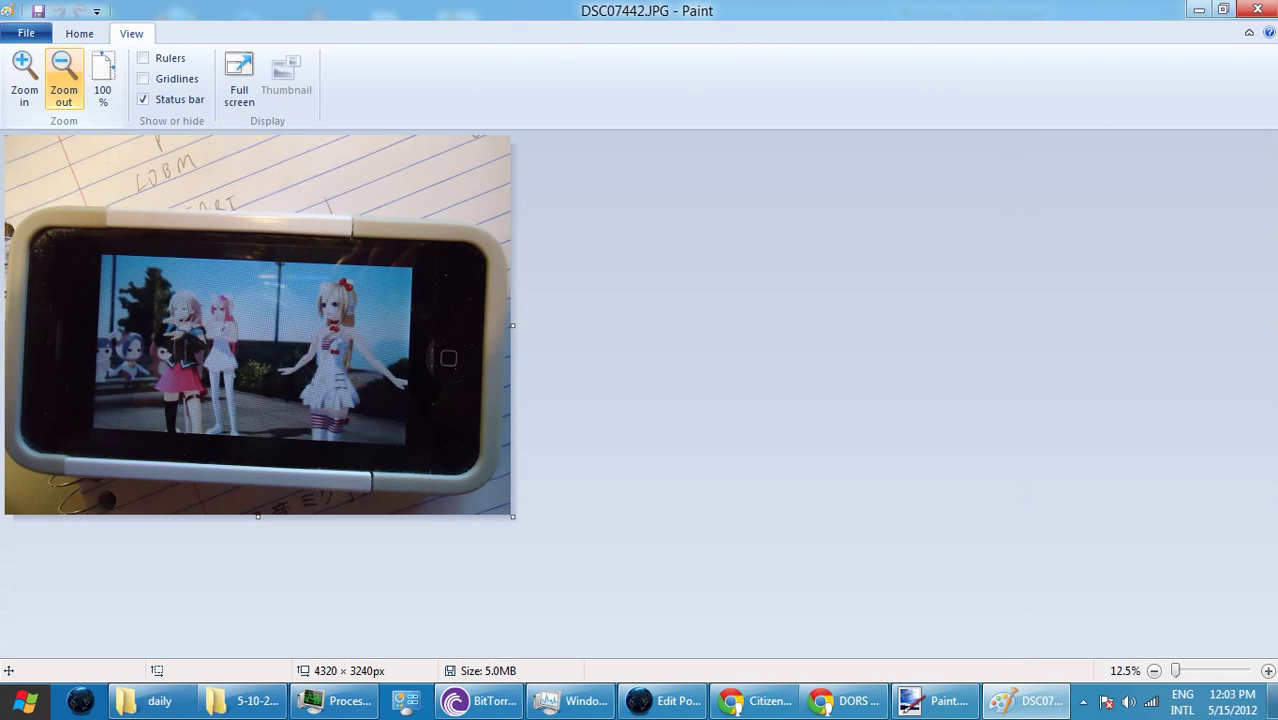
{"action": "left_click", "coordinate": [24, 78]}
{"action": "scroll", "coordinate": [850, 430], "scroll_direction": "down", "scroll_amount": 3}
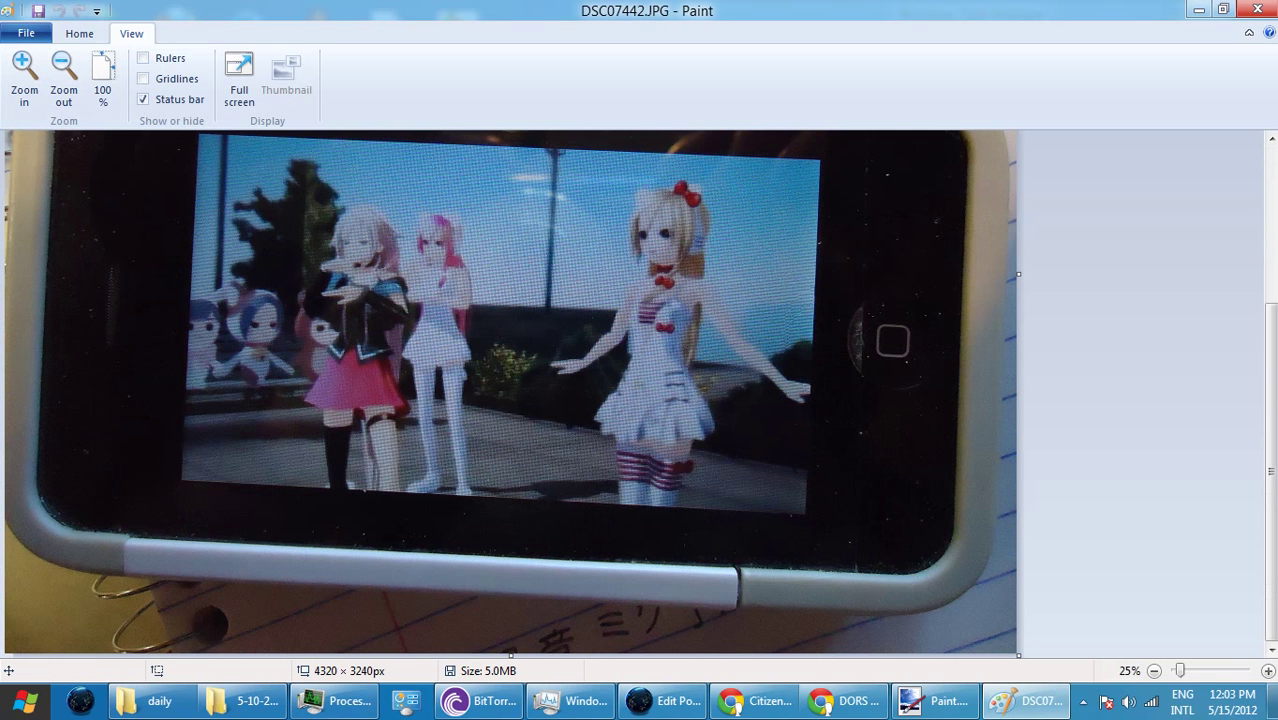
{"action": "left_click", "coordinate": [1198, 9]}
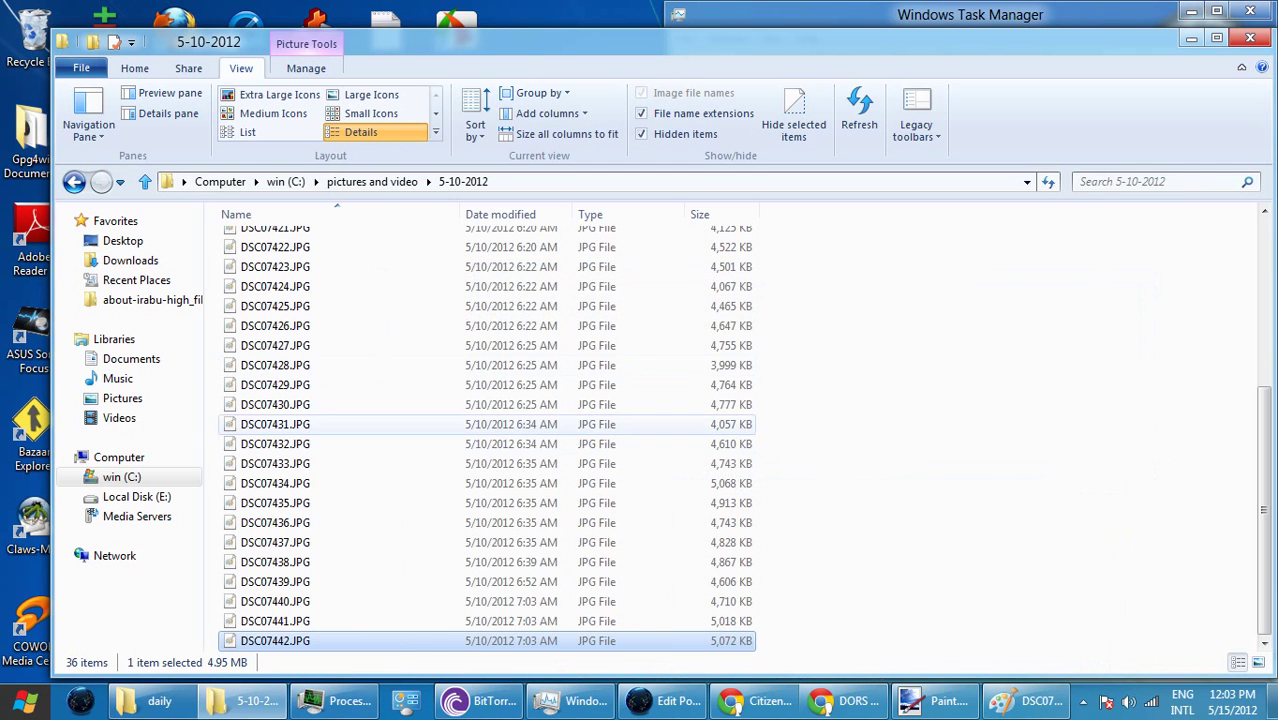
- Create a folder named 'pictures and videos' on Local Disk (E:)
{"action": "left_click", "coordinate": [285, 181]}
{"action": "left_click", "coordinate": [220, 181]}
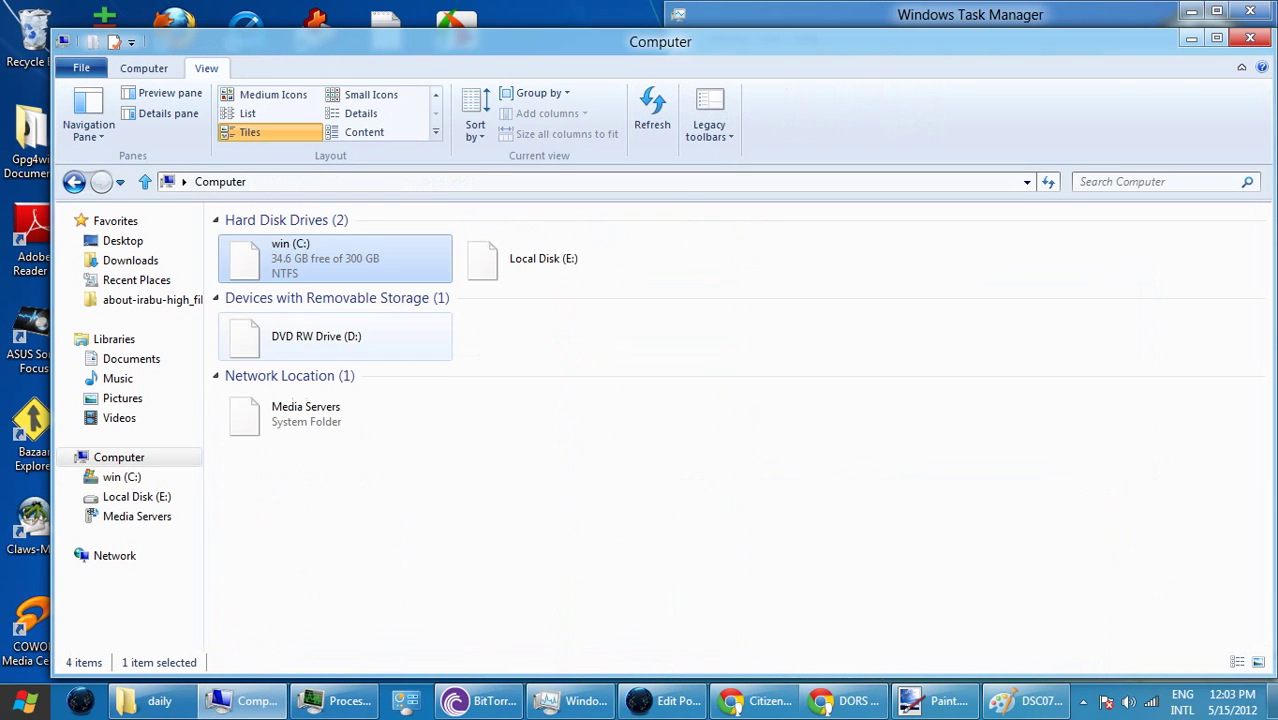
{"action": "double_click", "coordinate": [530, 256]}
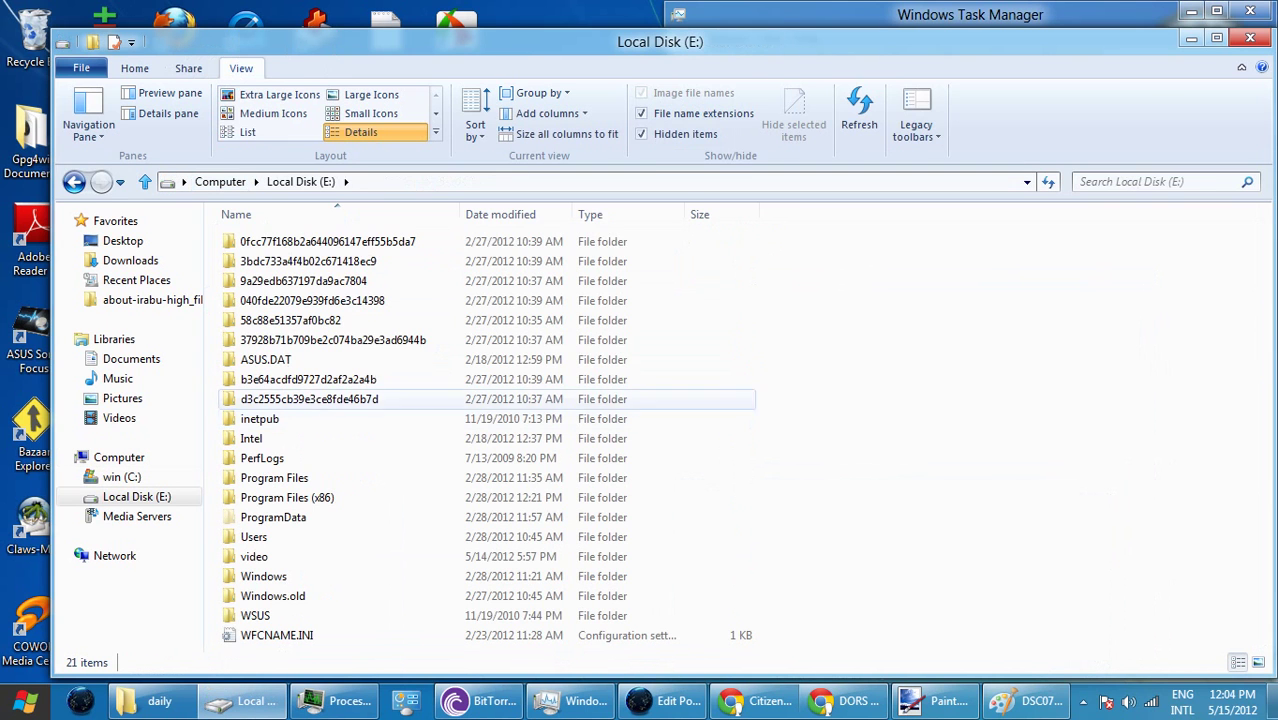
{"action": "left_click", "coordinate": [134, 68]}
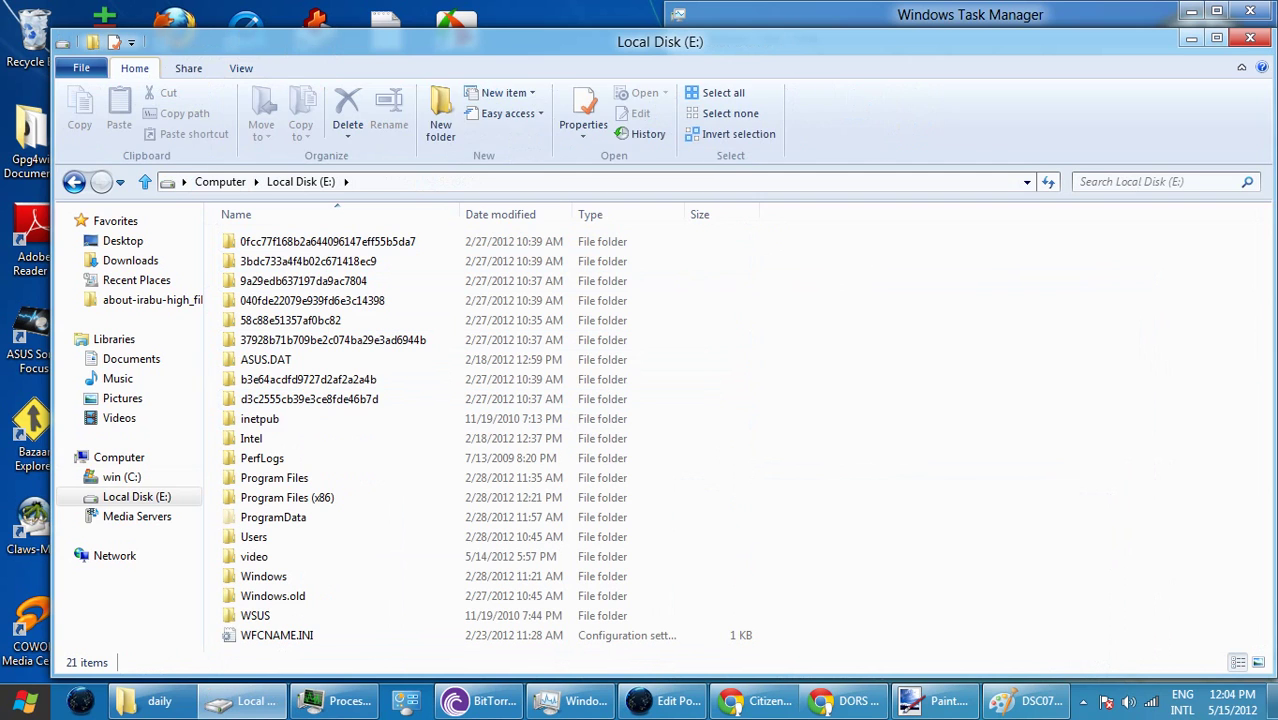
{"action": "left_click", "coordinate": [441, 124]}
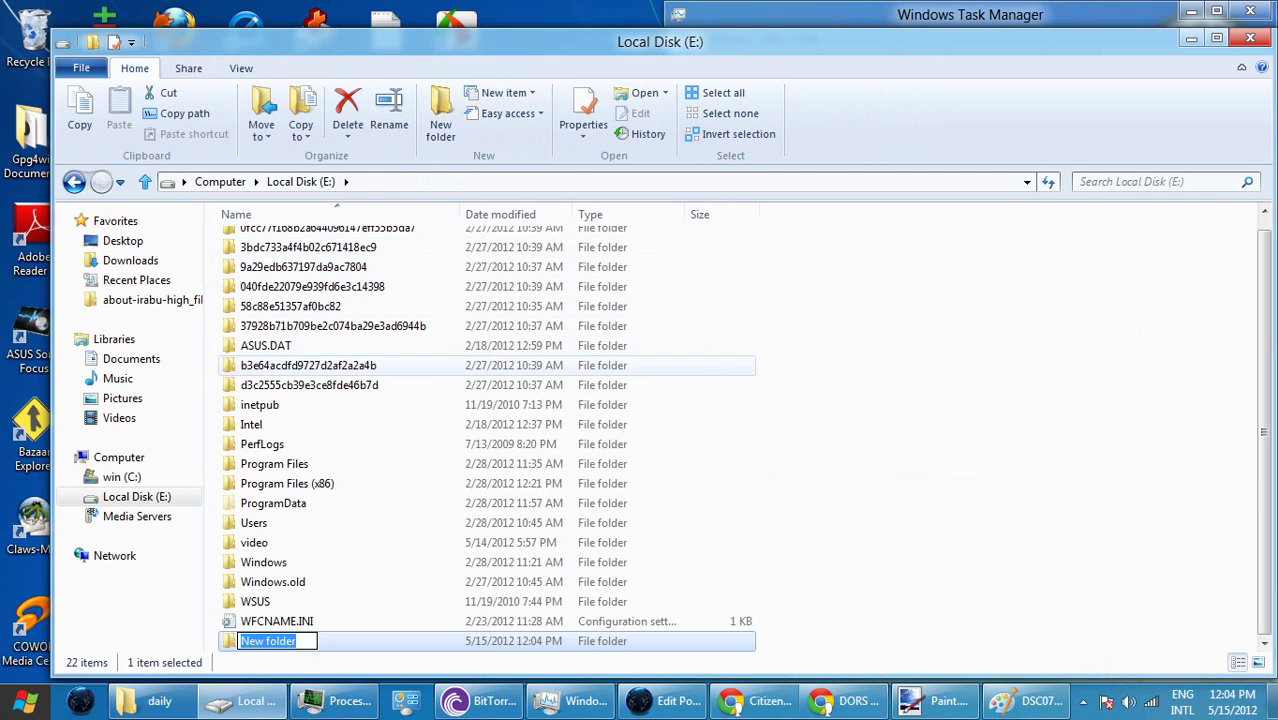
{"action": "type", "text": "pic"}
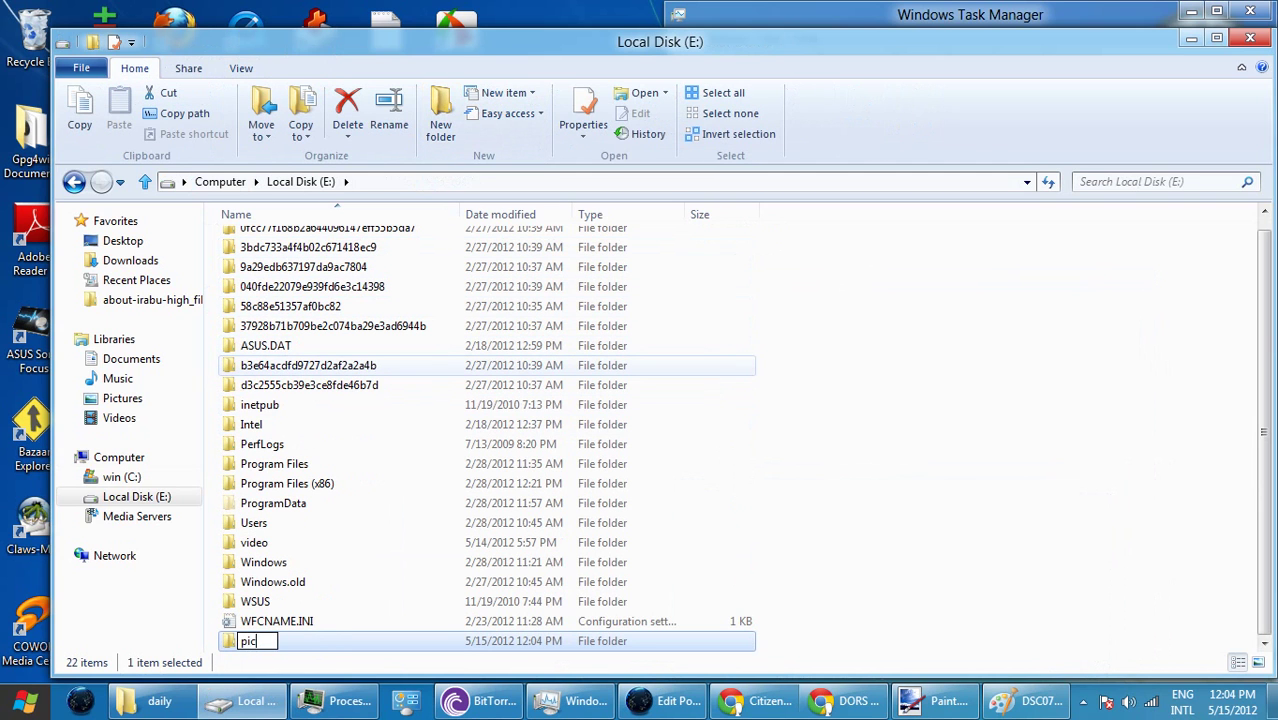
{"action": "type", "text": "tures and videos"}
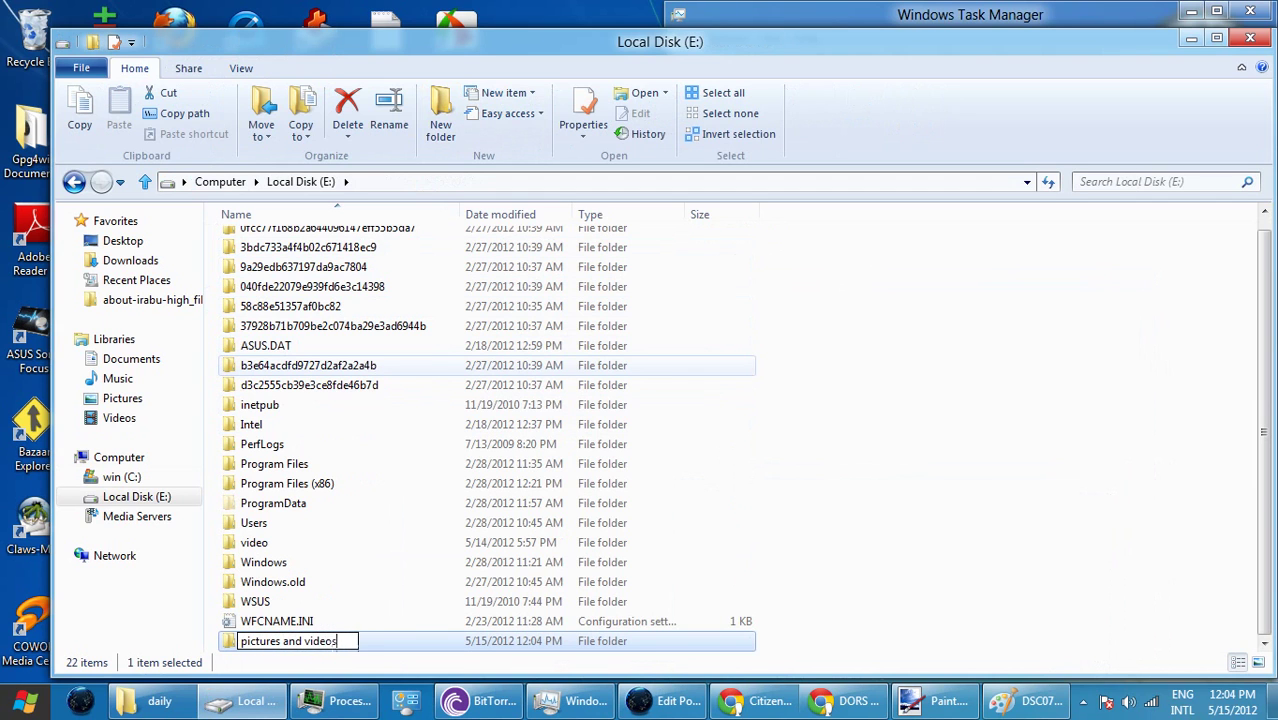
{"action": "key", "text": "Return"}
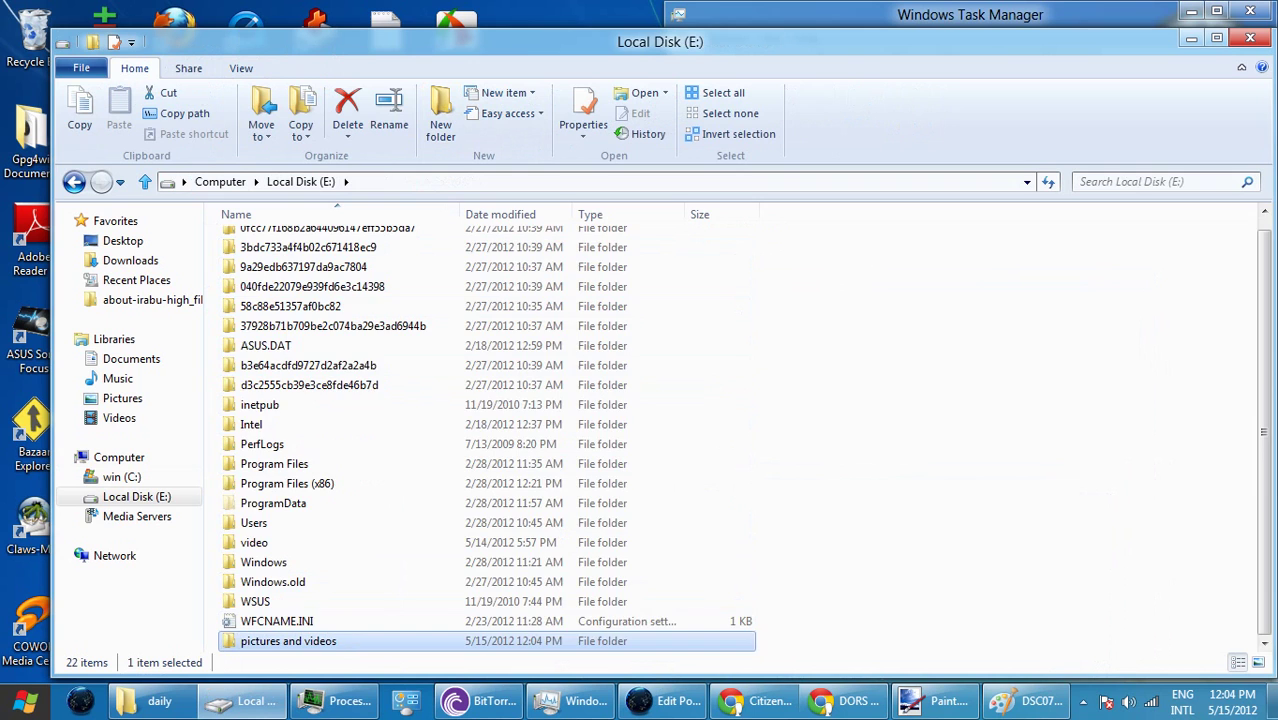
- Inside it, create a 5-15-2012 subfolder and open it
{"action": "double_click", "coordinate": [288, 641]}
{"action": "right_click", "coordinate": [321, 249]}
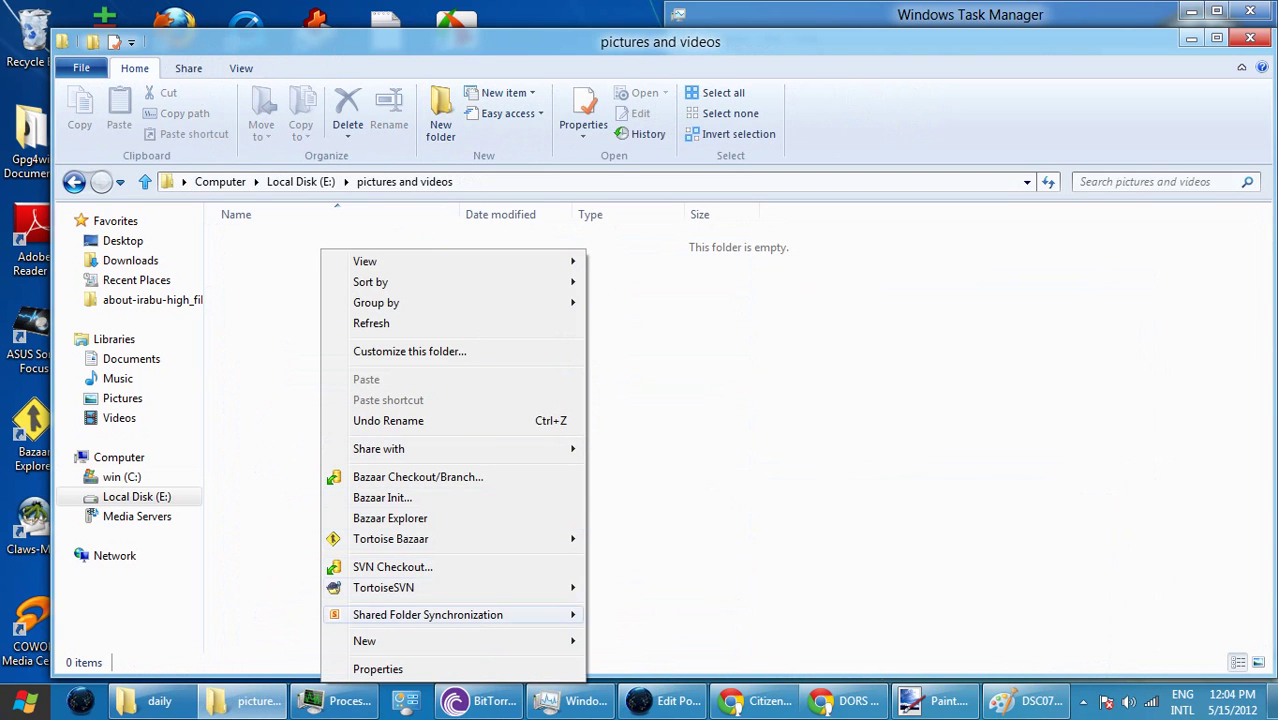
{"action": "mouse_move", "coordinate": [380, 641]}
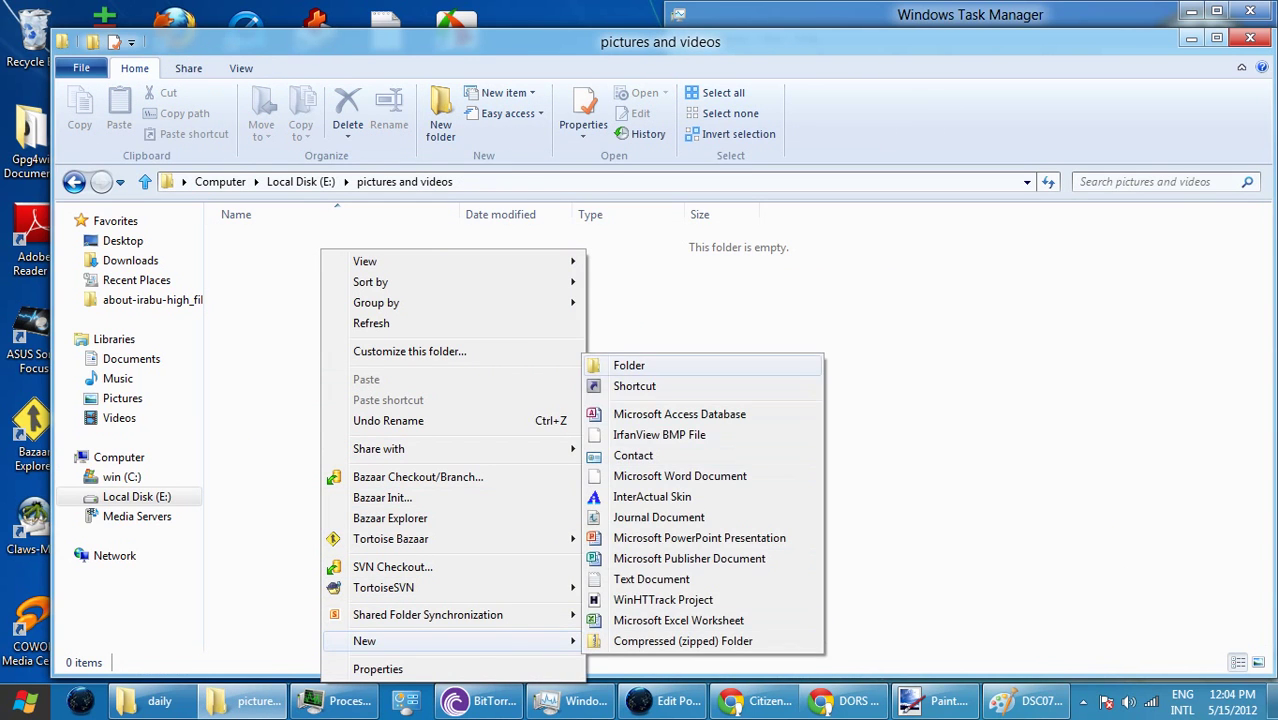
{"action": "left_click", "coordinate": [630, 365]}
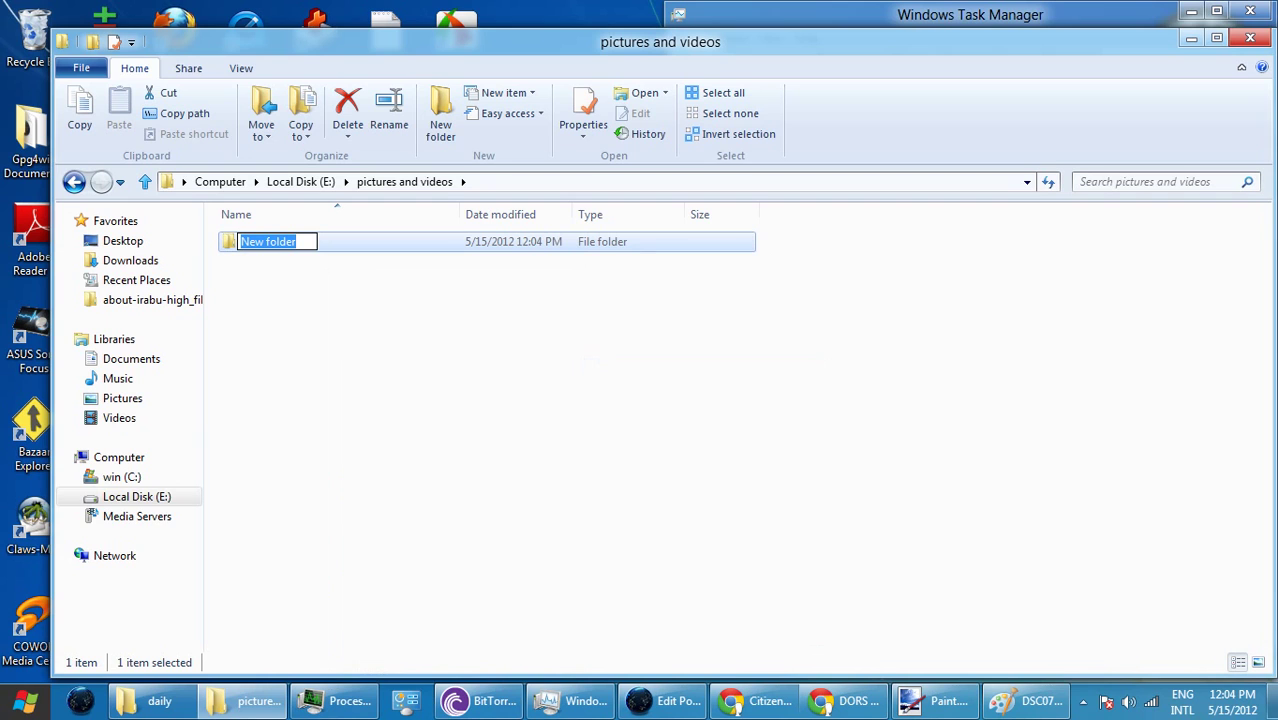
{"action": "type", "text": "5-1"}
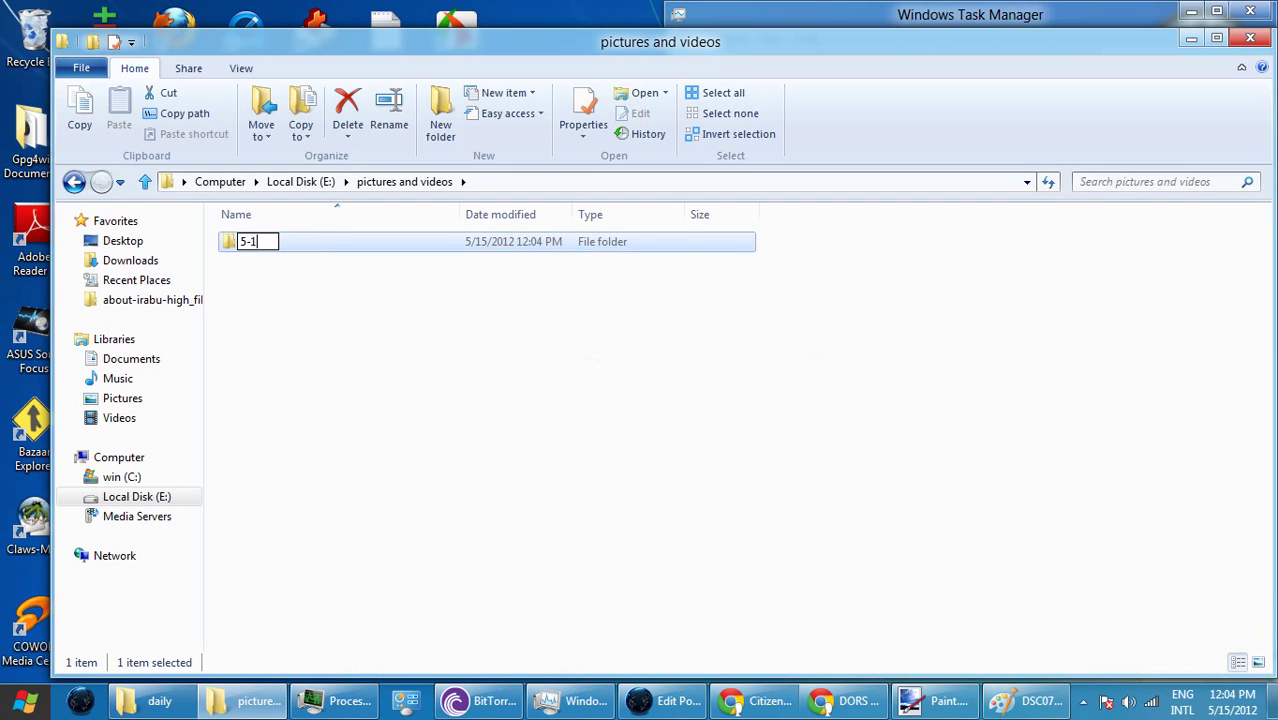
{"action": "type", "text": "5-2012"}
{"action": "key", "text": "Return"}
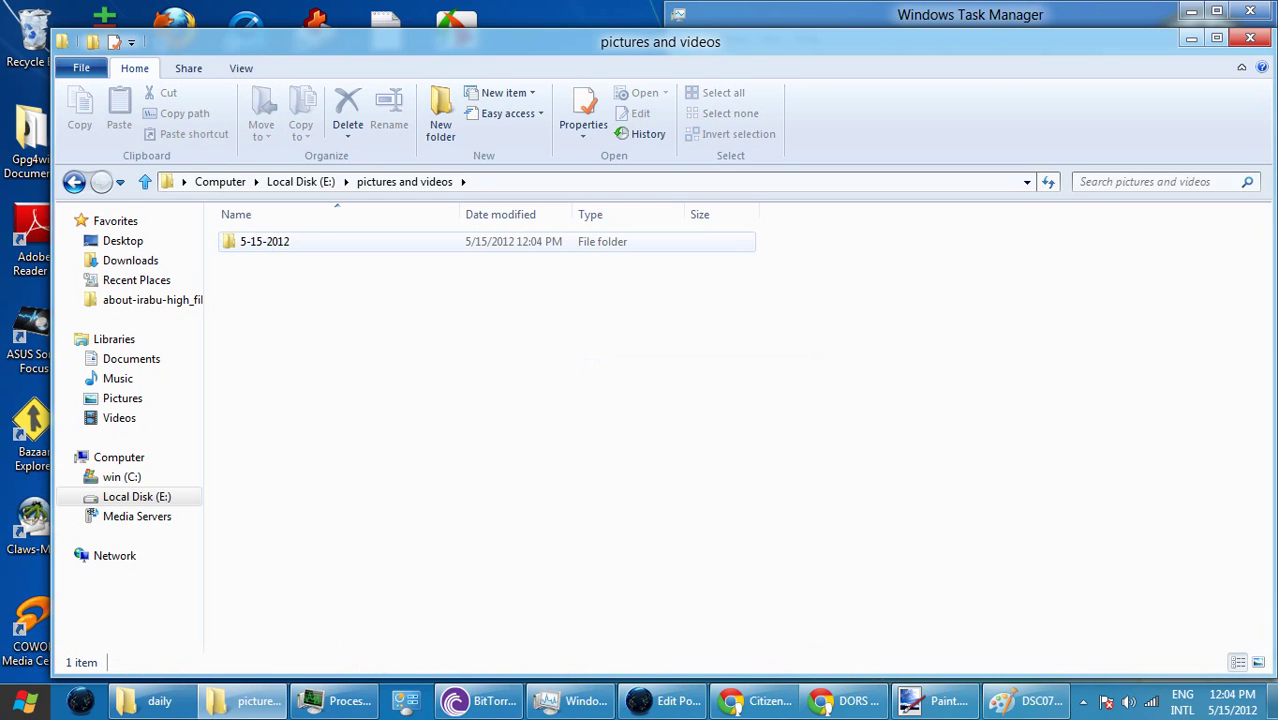
{"action": "left_click", "coordinate": [264, 241]}
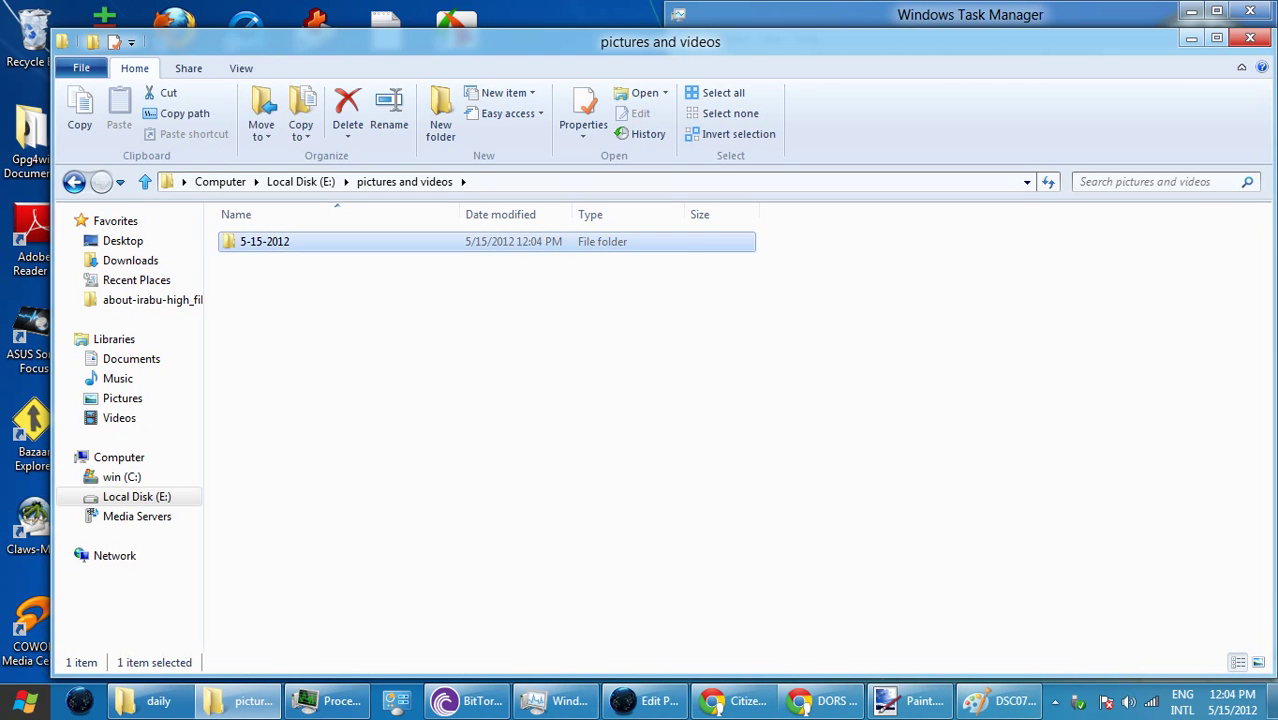
{"action": "key", "text": "Return"}
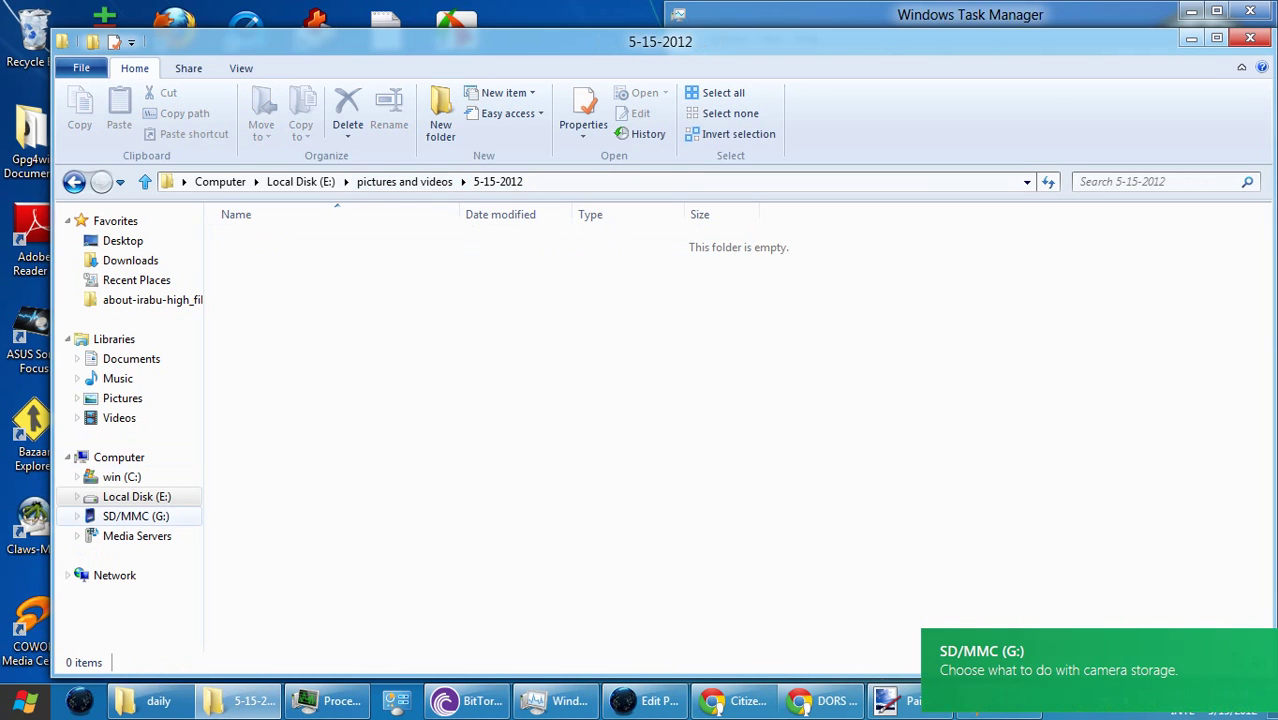
- Open the DCIM\101MSDCF folder on the SD/MMC (G:) card
{"action": "left_click", "coordinate": [135, 516]}
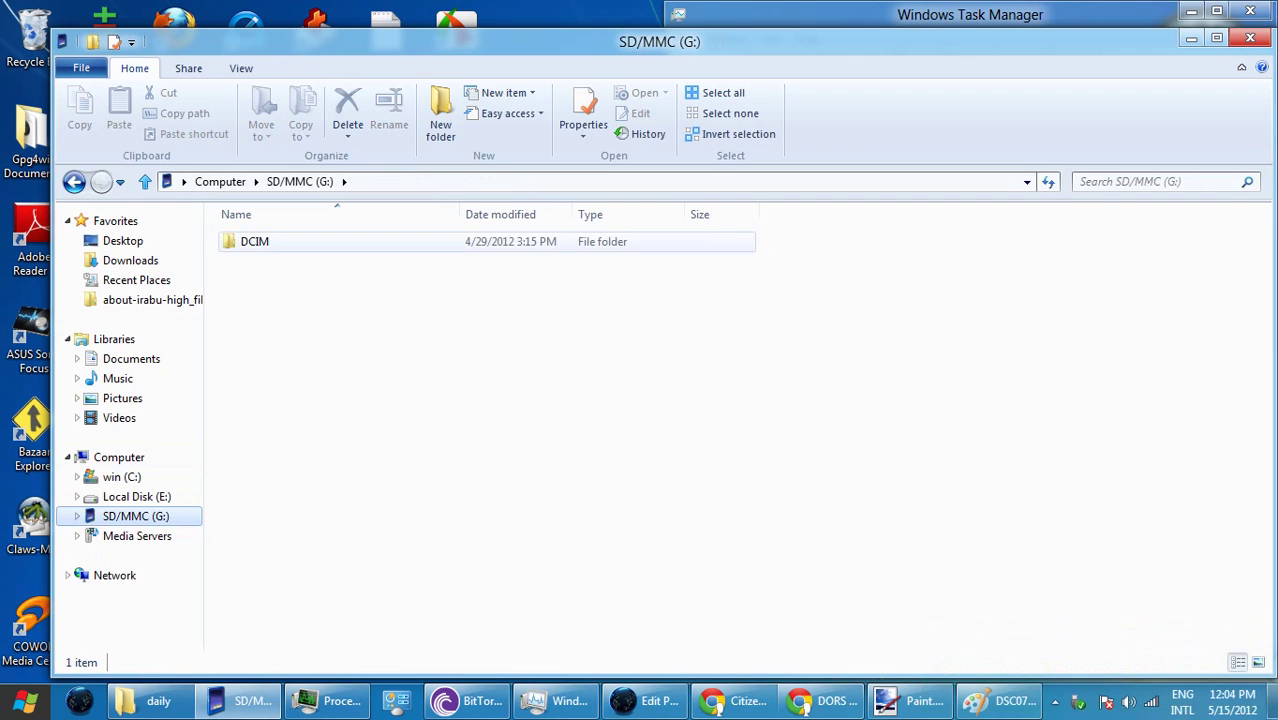
{"action": "key", "text": "Return"}
{"action": "key", "text": "Return"}
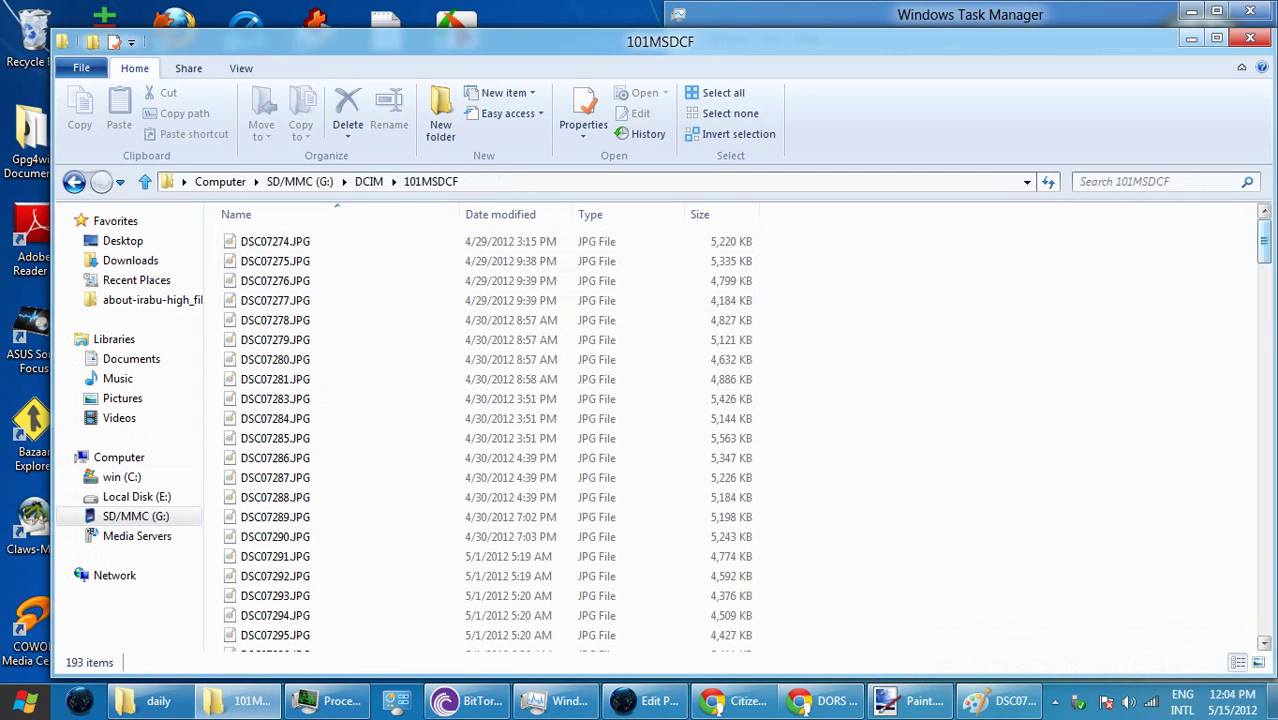
{"action": "mouse_move", "coordinate": [1000, 700]}
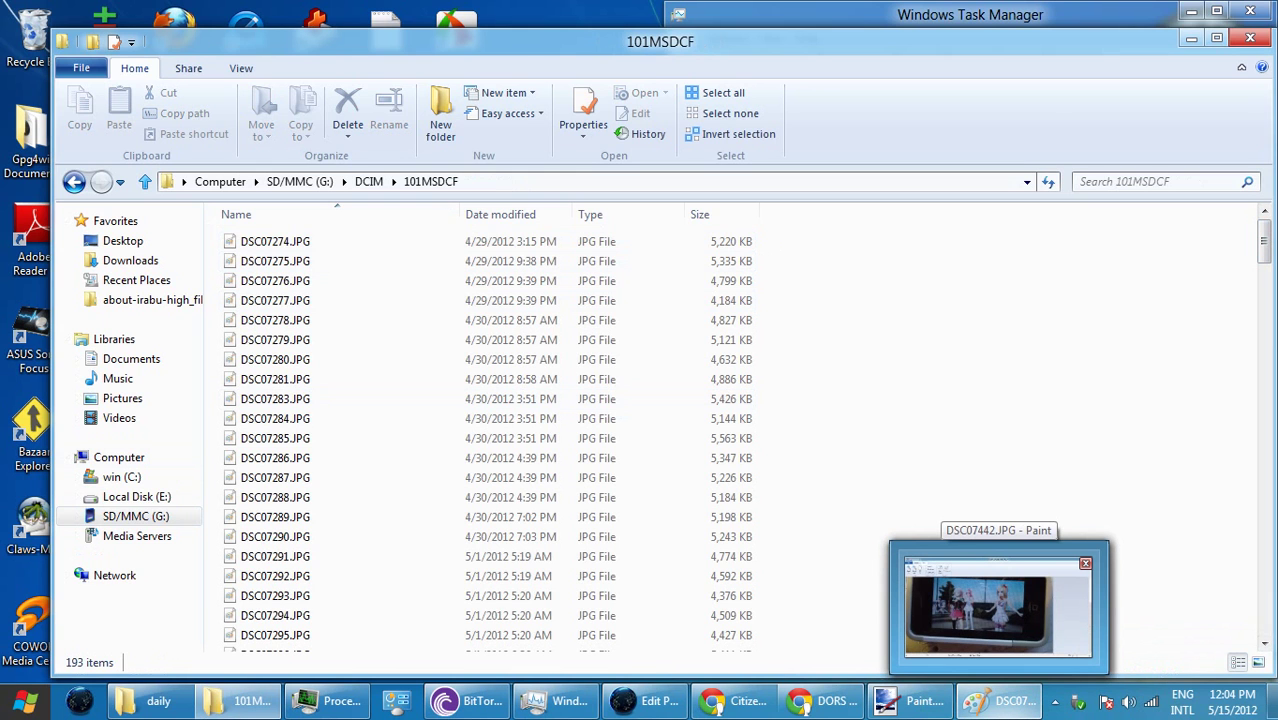
{"action": "scroll", "coordinate": [490, 440], "scroll_direction": "down", "scroll_amount": 20}
{"action": "scroll", "coordinate": [490, 440], "scroll_direction": "down", "scroll_amount": 6}
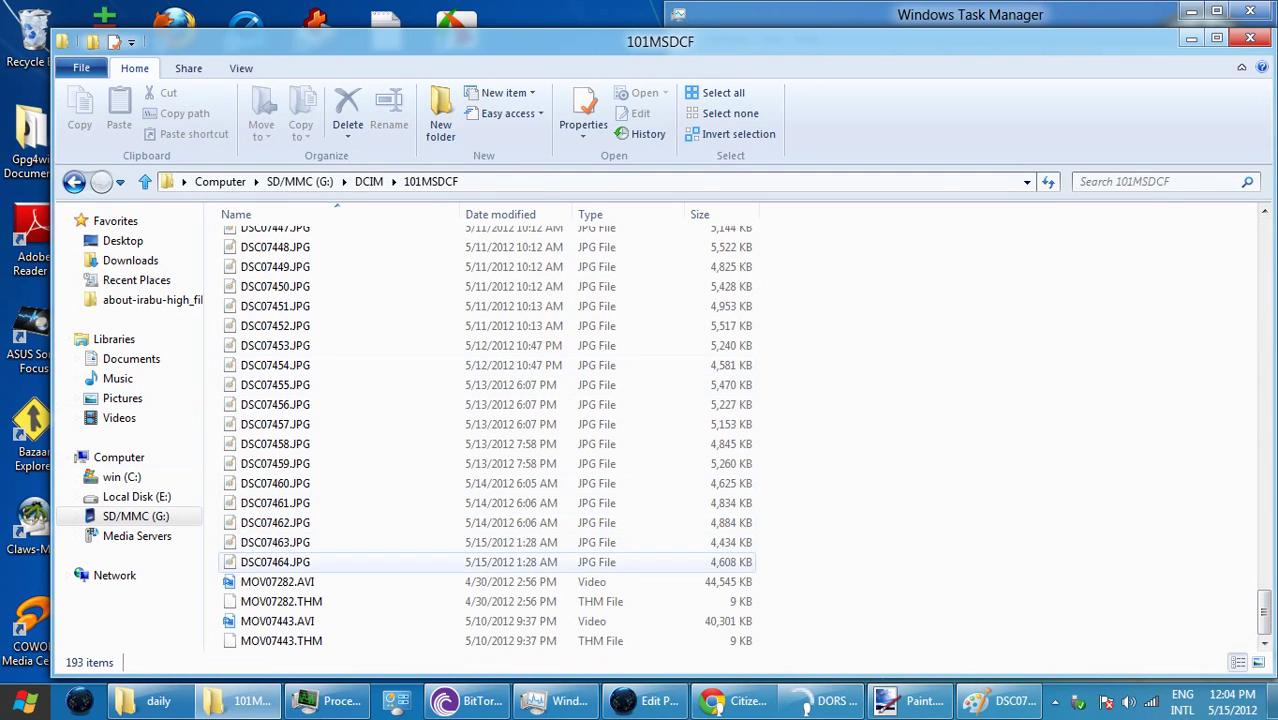
- Select DSC07444–DSC07464 plus MOV07443.AVI and MOV07443.THM and copy all 23 files
{"action": "left_click", "coordinate": [275, 562]}
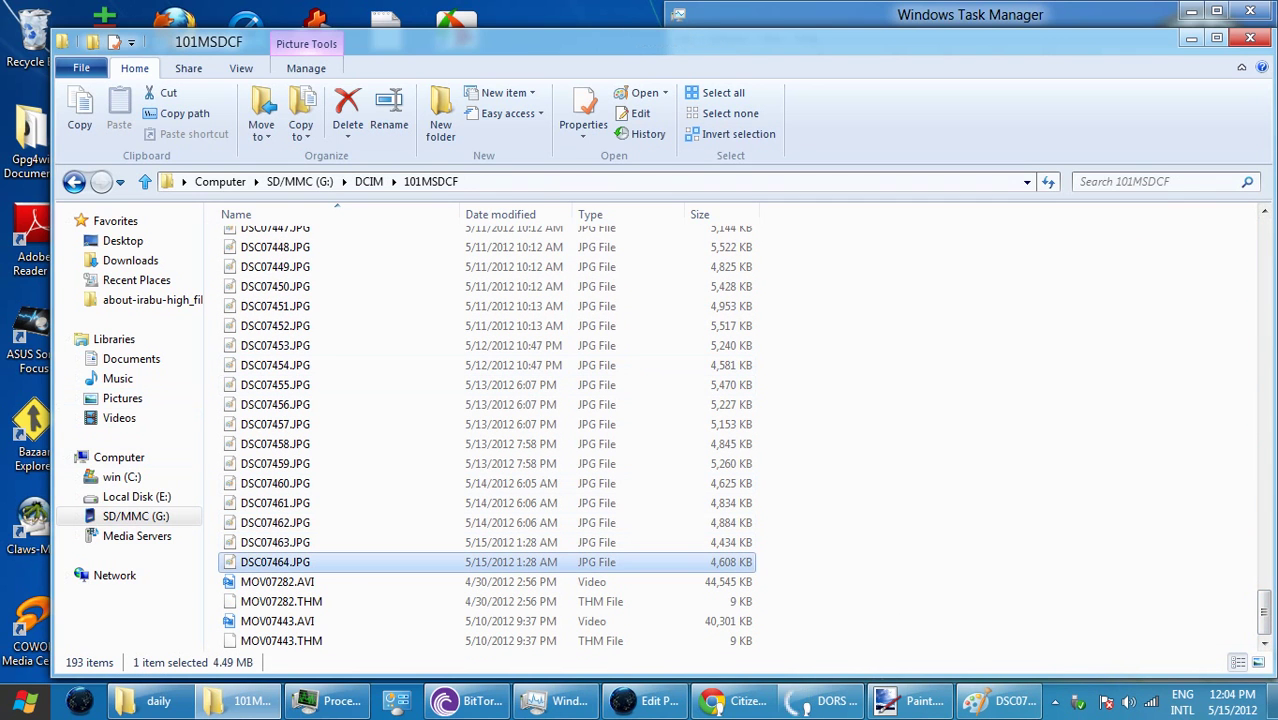
{"action": "scroll", "coordinate": [300, 334], "scroll_direction": "up", "scroll_amount": 2}
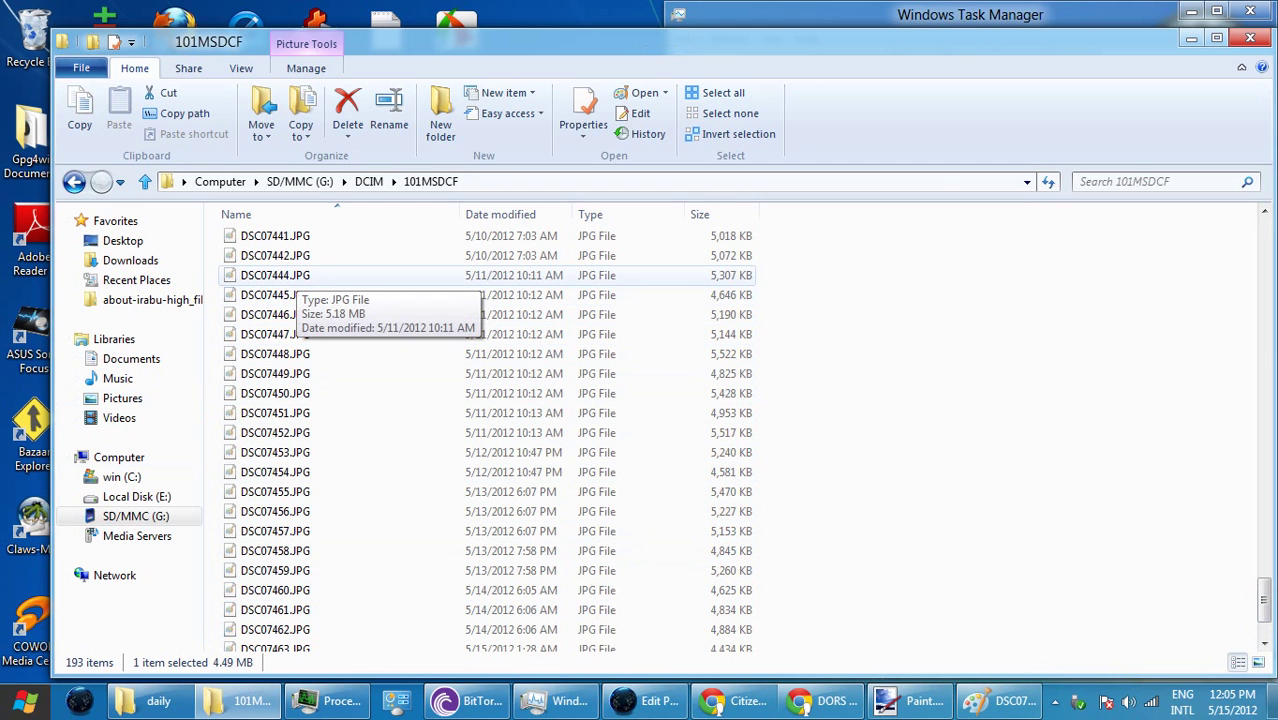
{"action": "left_click", "coordinate": [290, 276], "text": "shift"}
{"action": "scroll", "coordinate": [440, 406], "scroll_direction": "down", "scroll_amount": 2}
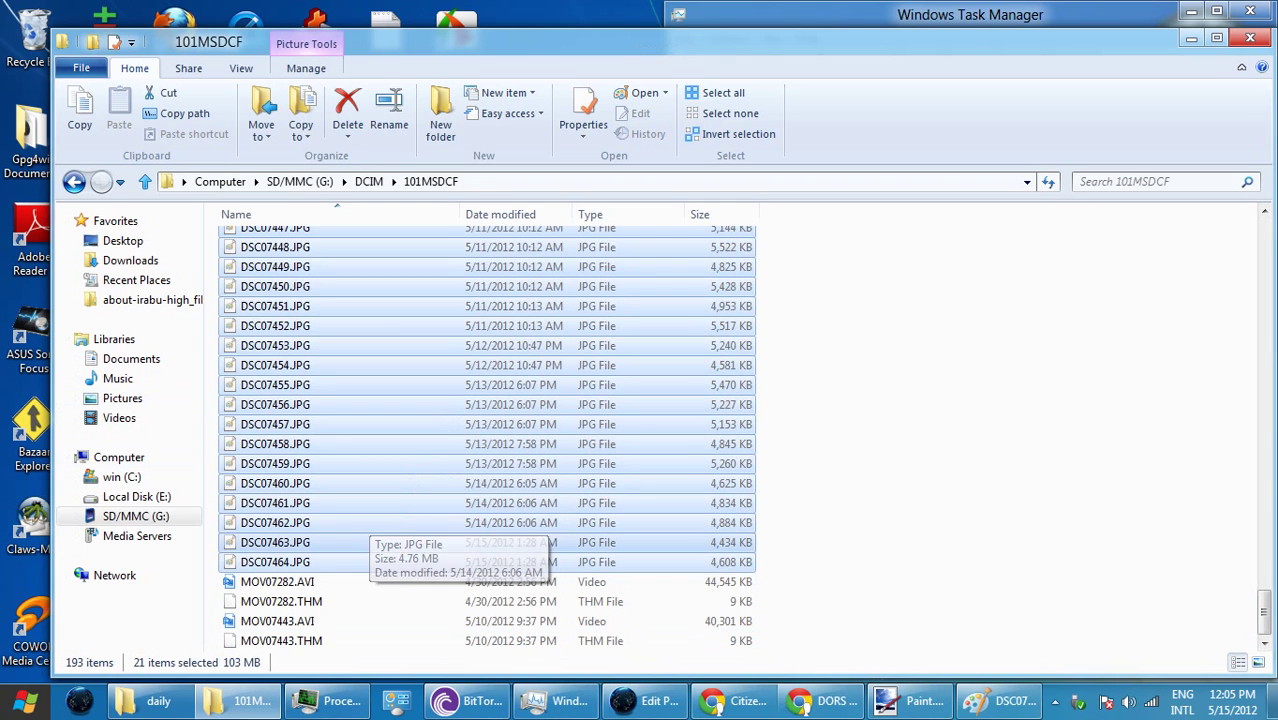
{"action": "left_click", "coordinate": [290, 621], "text": "ctrl"}
{"action": "left_click", "coordinate": [290, 641], "text": "ctrl"}
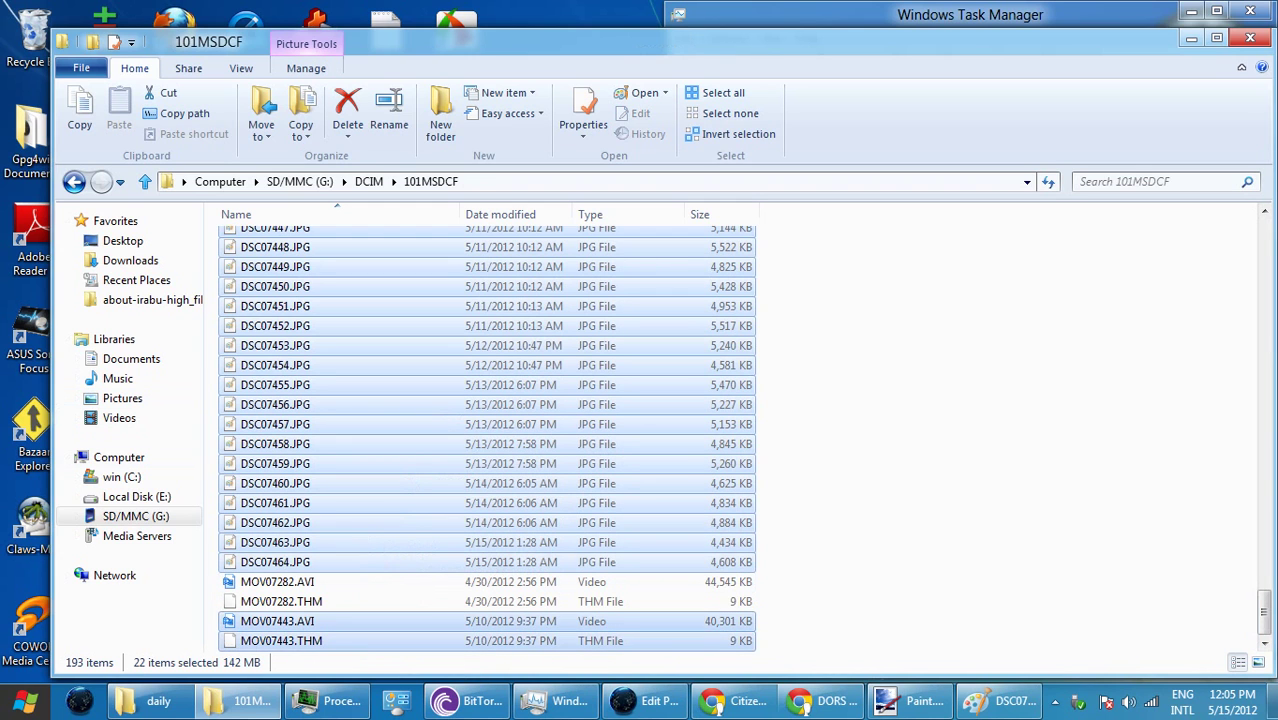
{"action": "key", "text": "ctrl+c"}
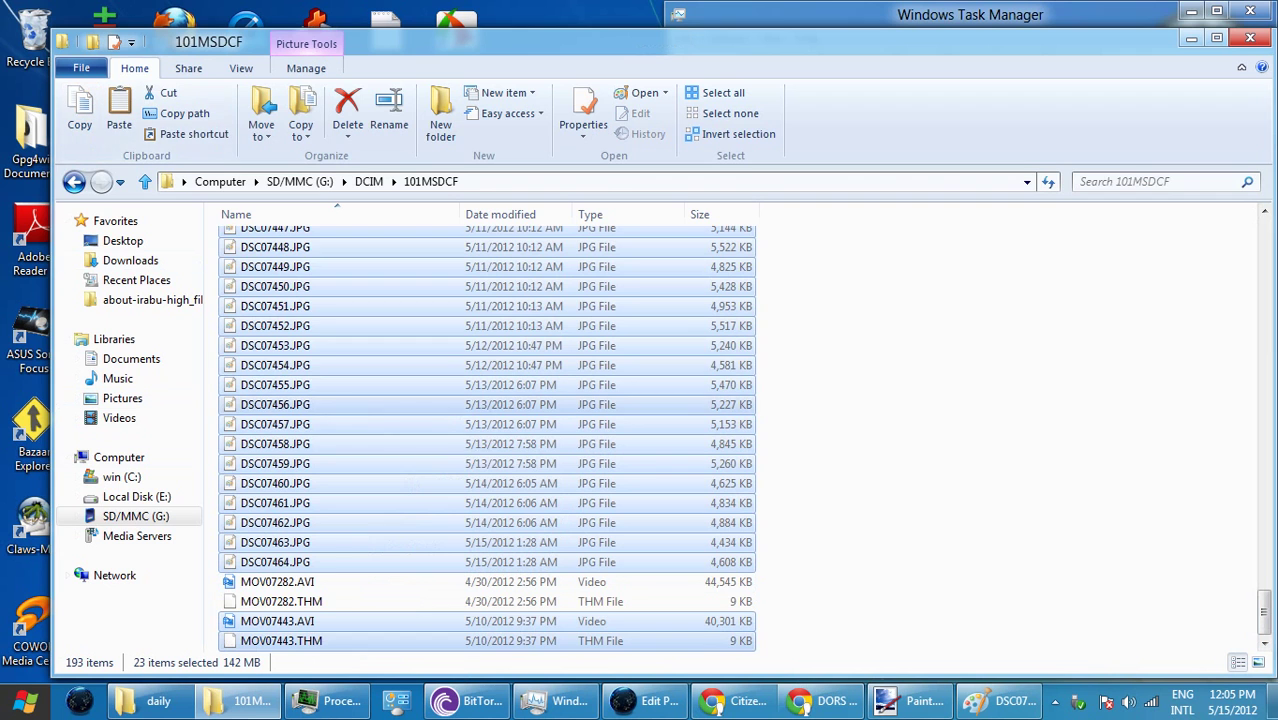
{"action": "scroll", "coordinate": [486, 439], "scroll_direction": "up", "scroll_amount": 3}
{"action": "scroll", "coordinate": [486, 439], "scroll_direction": "down", "scroll_amount": 3}
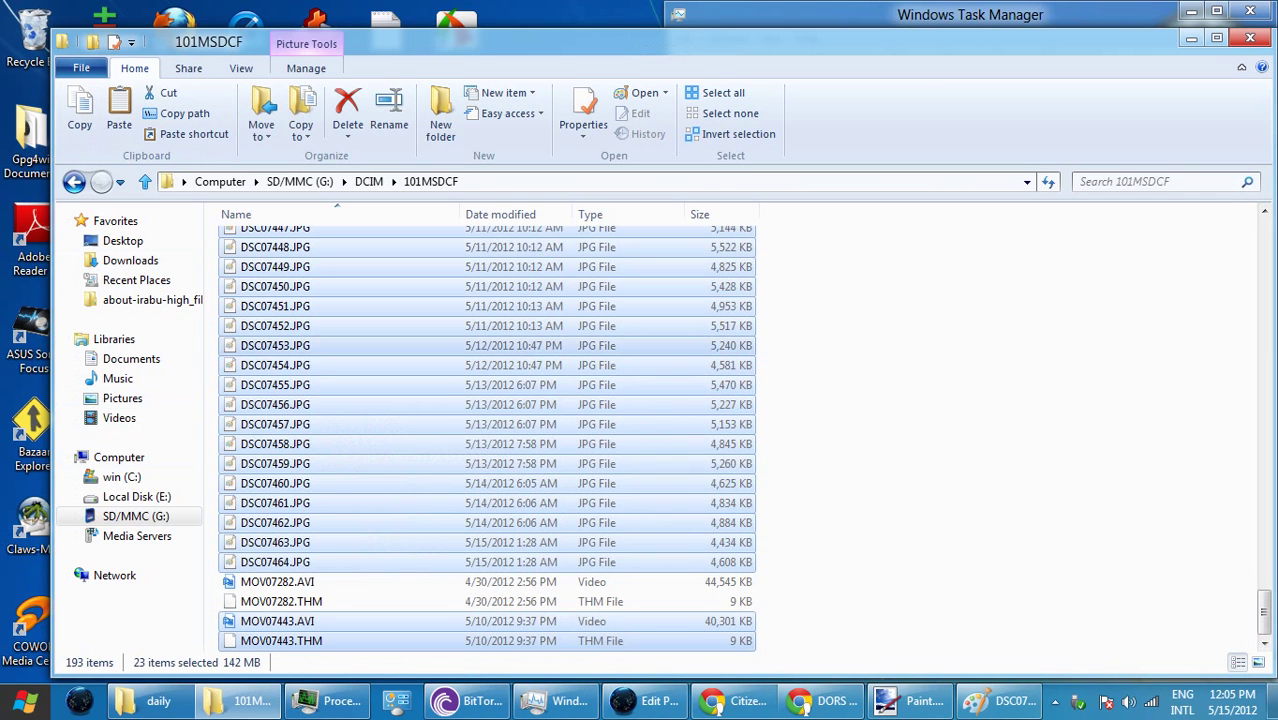
{"action": "left_click", "coordinate": [74, 181]}
- Paste the 23 copied camera files into the 5-15-2012 folder
{"action": "left_click", "coordinate": [74, 181]}
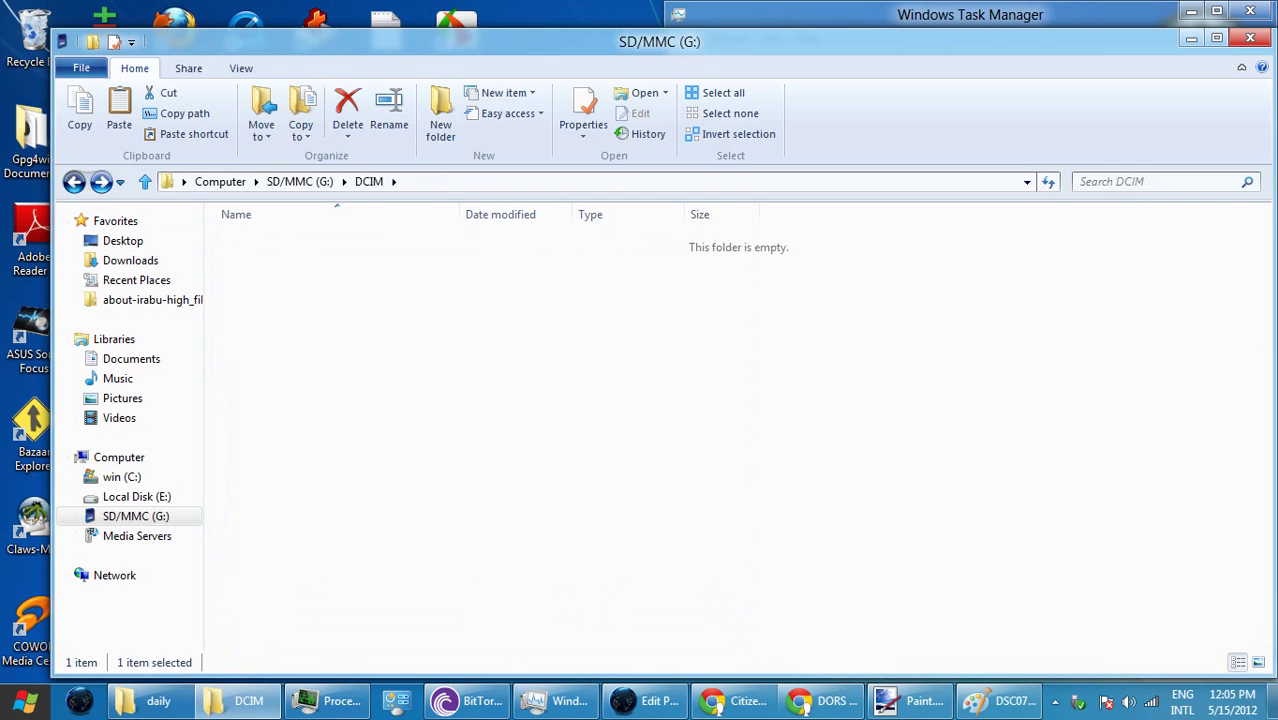
{"action": "left_click", "coordinate": [74, 181]}
{"action": "right_click", "coordinate": [283, 249]}
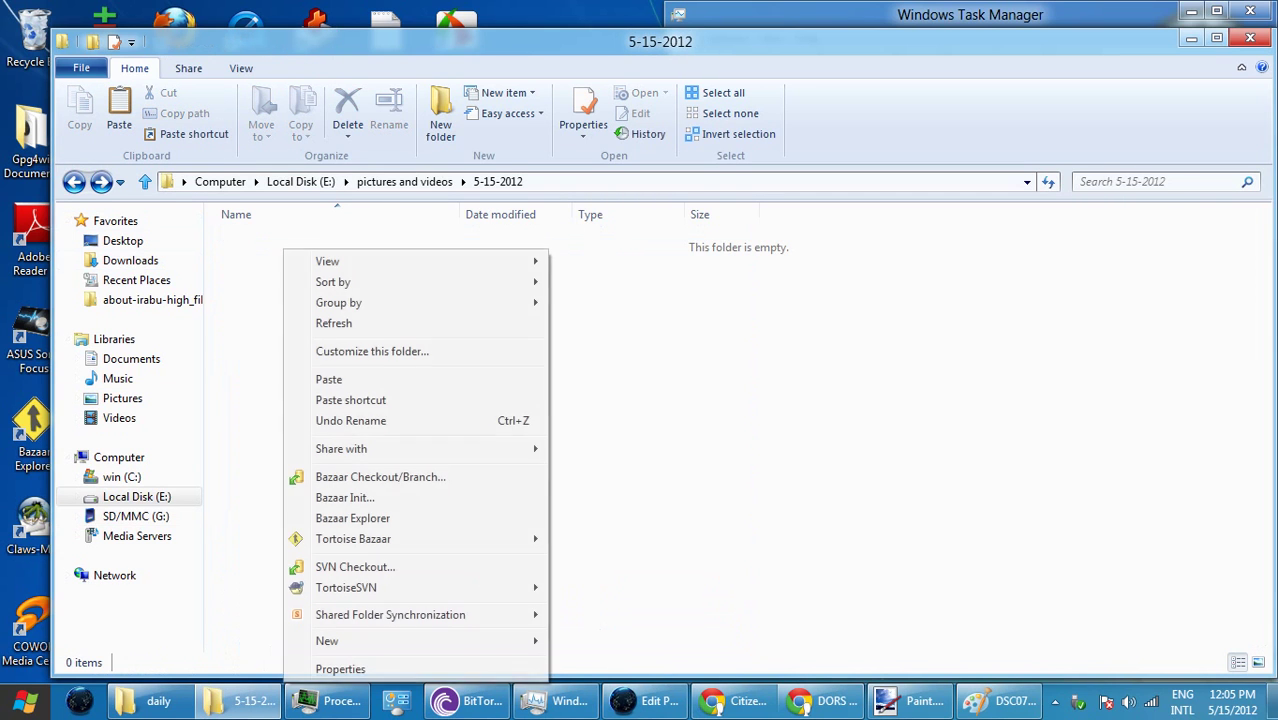
{"action": "left_click", "coordinate": [329, 379]}
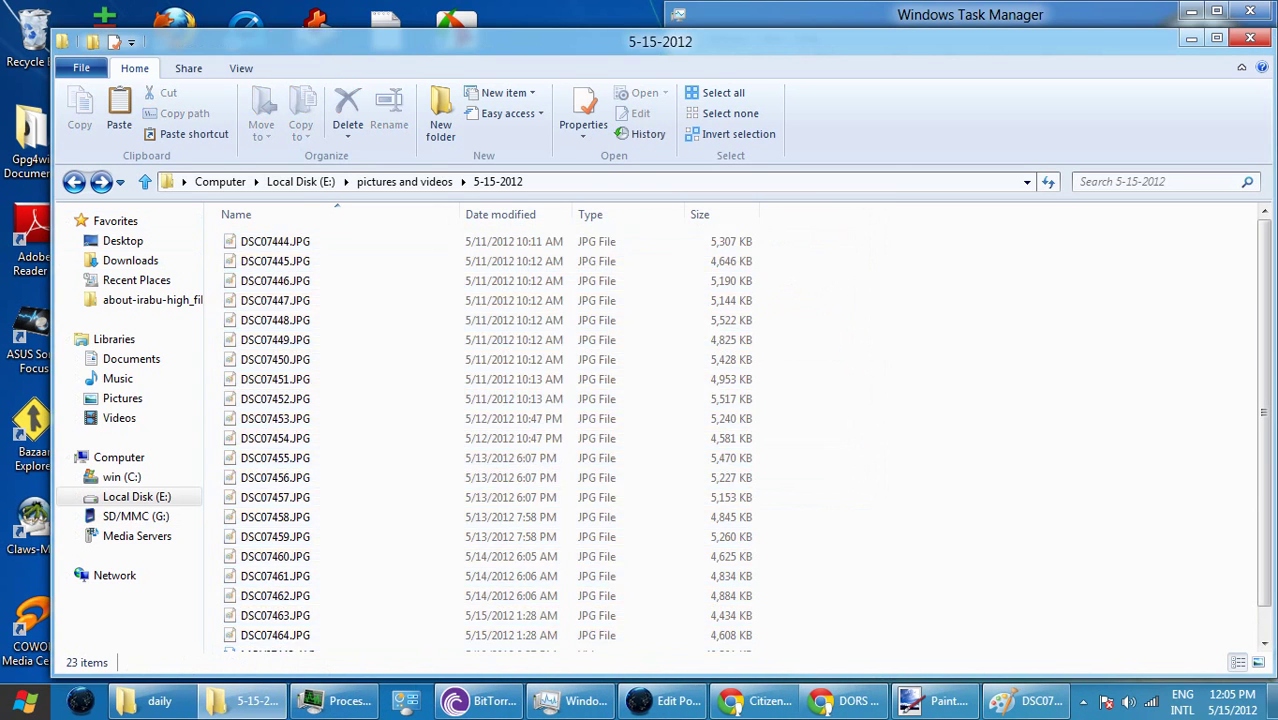
- Show the files as Extra Large Icons, scroll through them, then minimize Explorer
{"action": "left_click", "coordinate": [241, 68]}
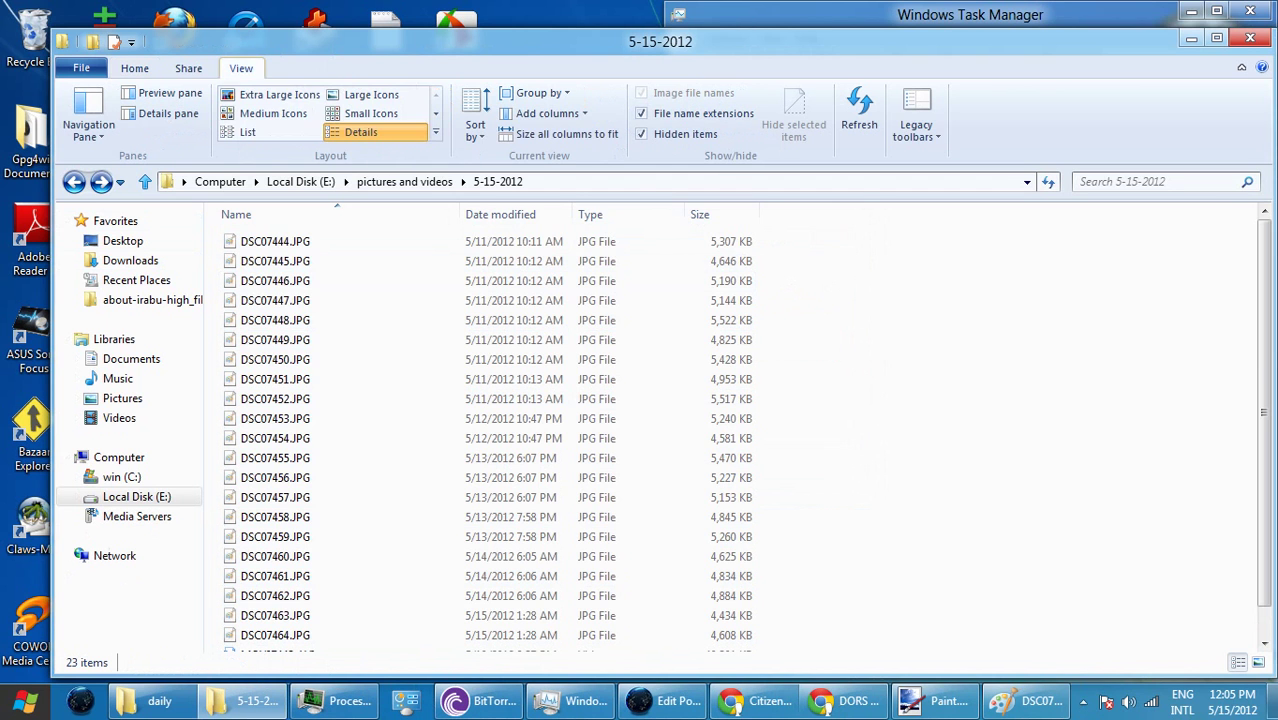
{"action": "left_click", "coordinate": [279, 94]}
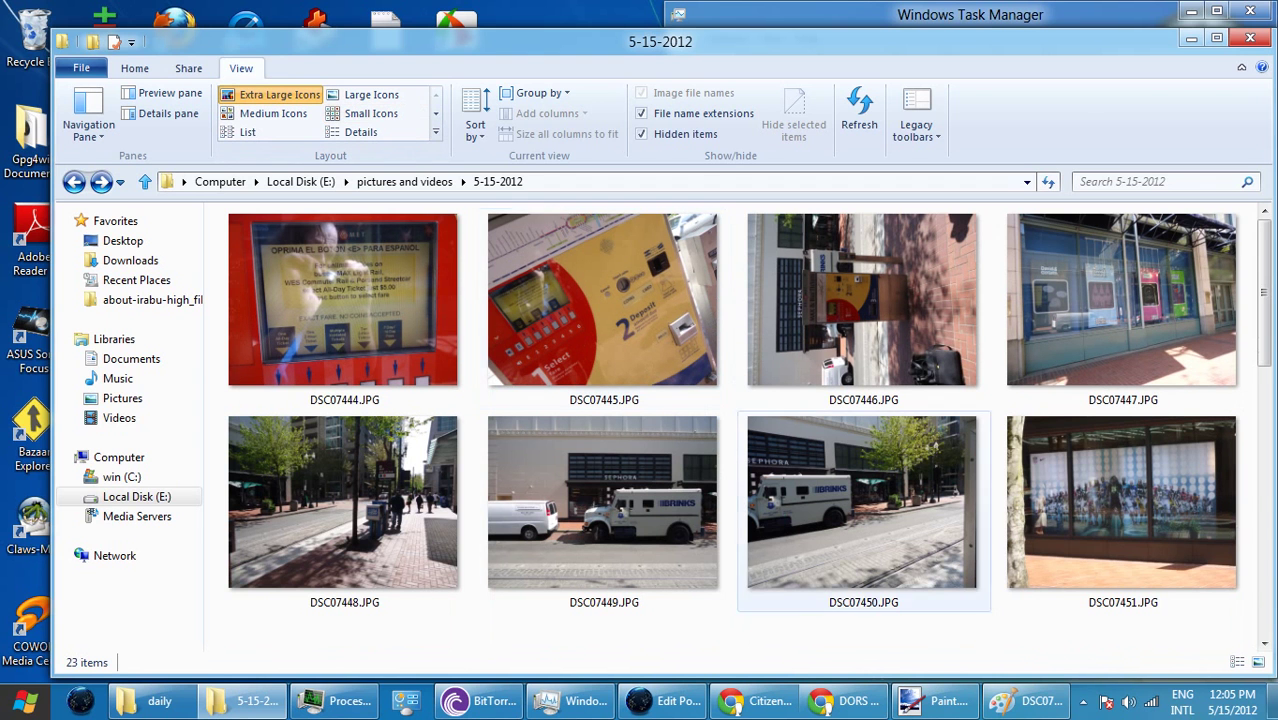
{"action": "scroll", "coordinate": [1100, 300], "scroll_direction": "down", "scroll_amount": 10}
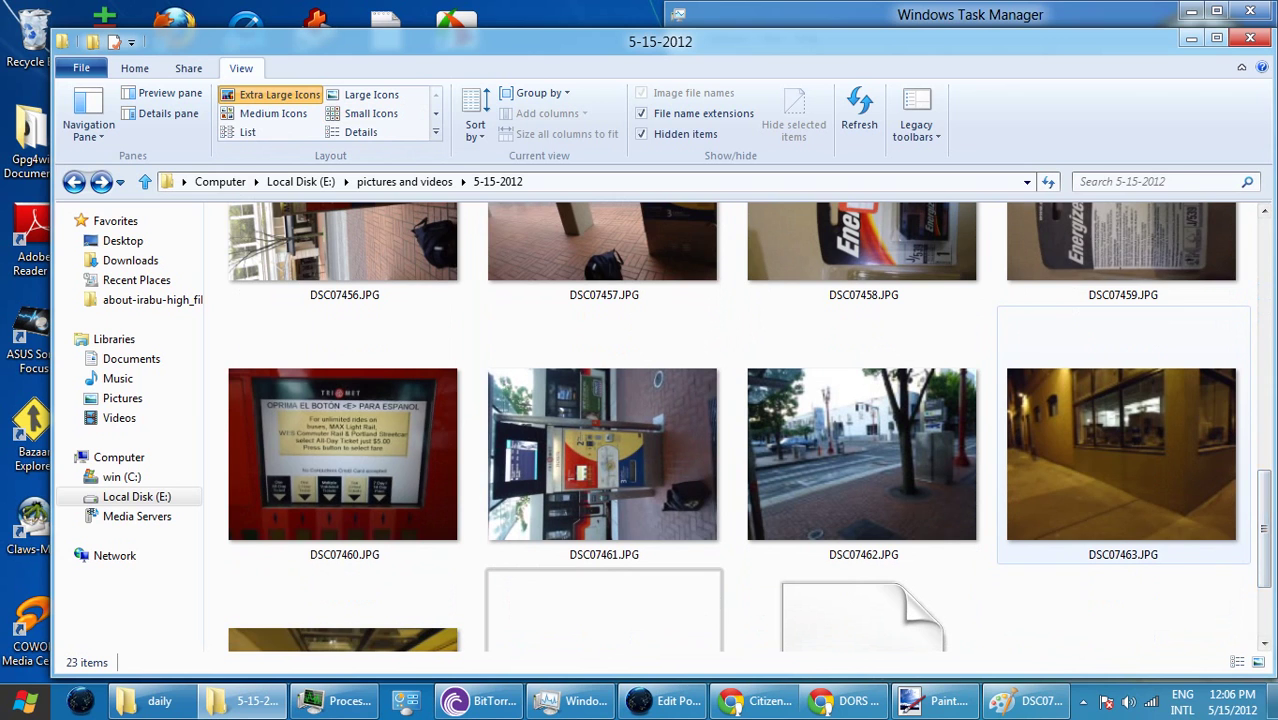
{"action": "scroll", "coordinate": [1100, 450], "scroll_direction": "down", "scroll_amount": 2}
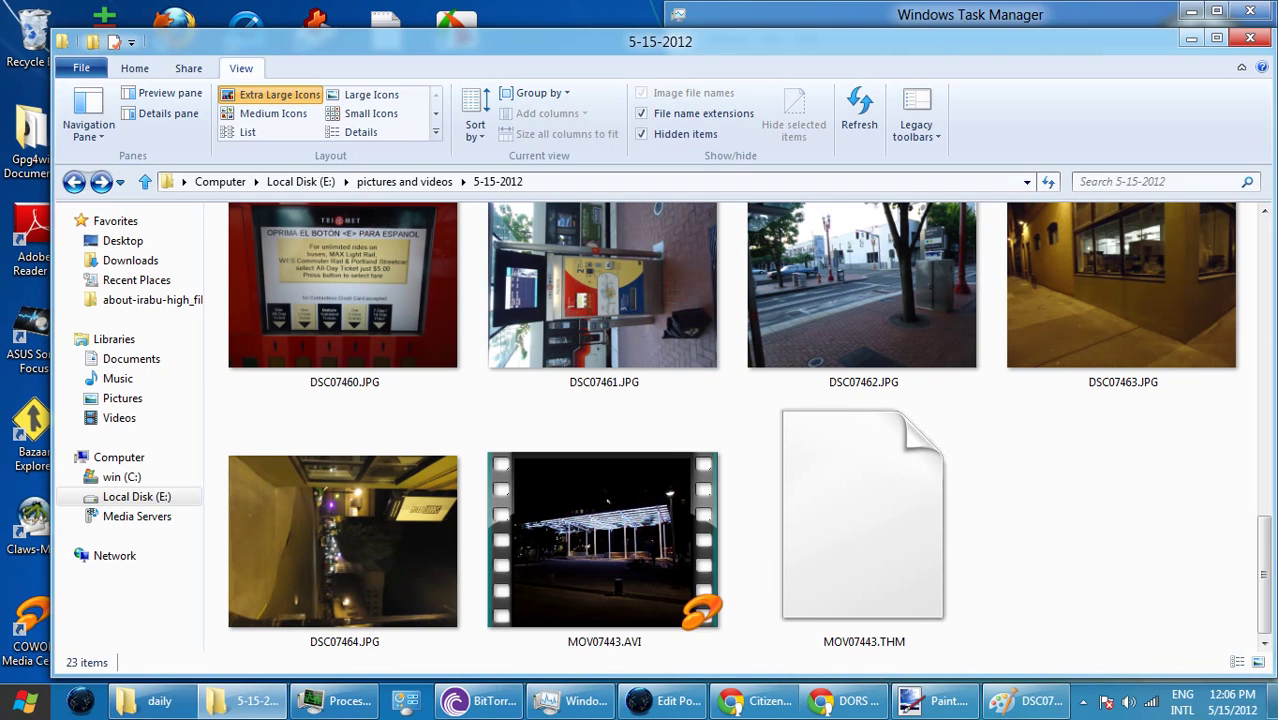
{"action": "left_click", "coordinate": [1191, 38]}
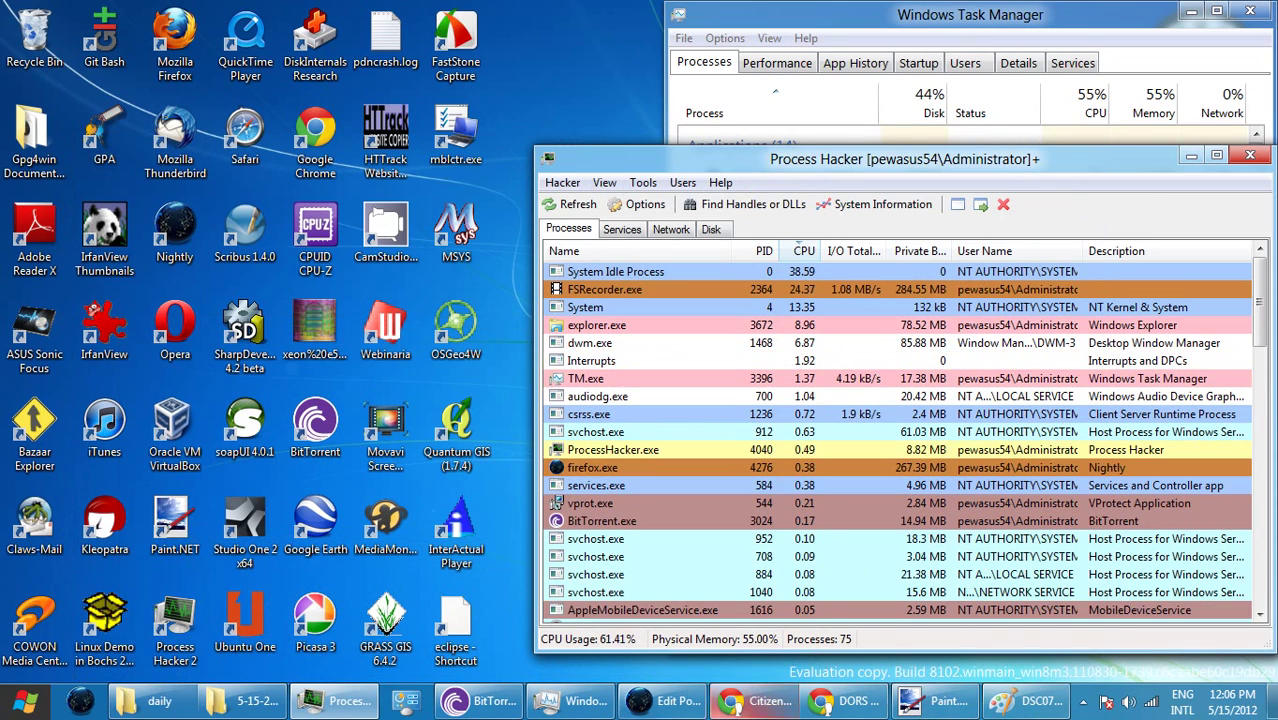
- From the theft 5-15-2012 post, go to the dashboard and open Media > Add New
{"action": "left_click", "coordinate": [662, 701]}
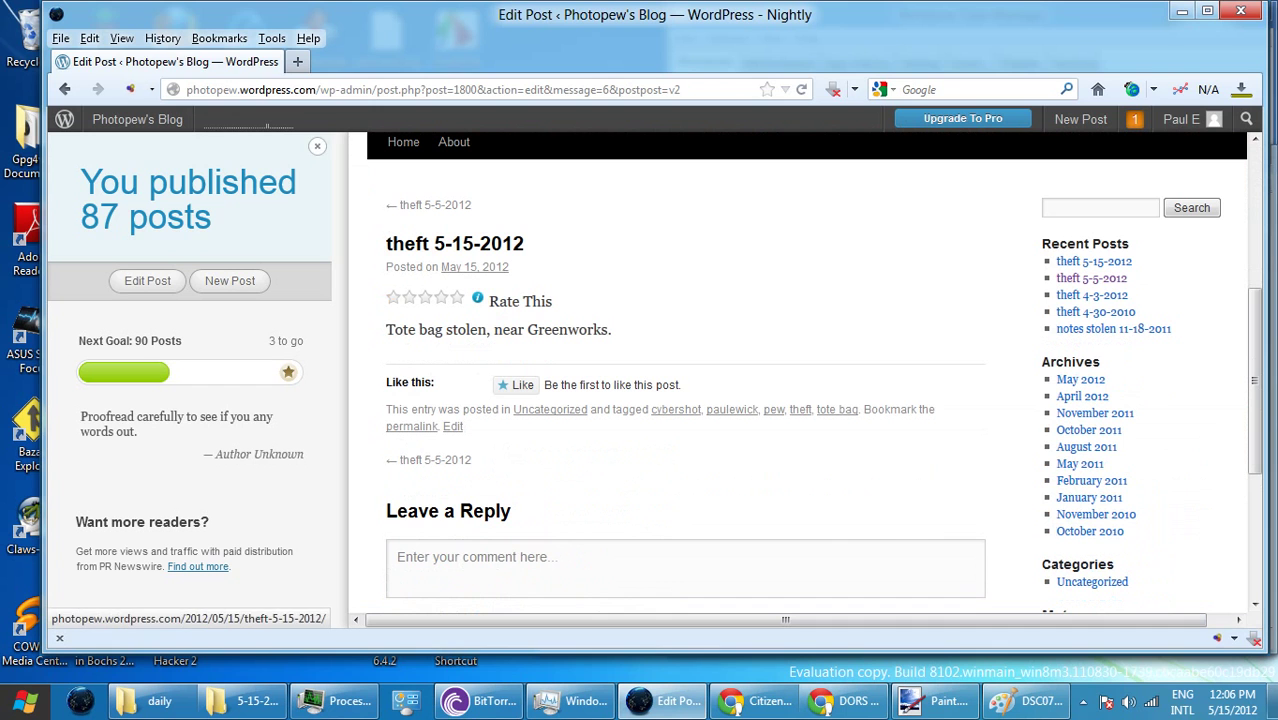
{"action": "left_click", "coordinate": [317, 146]}
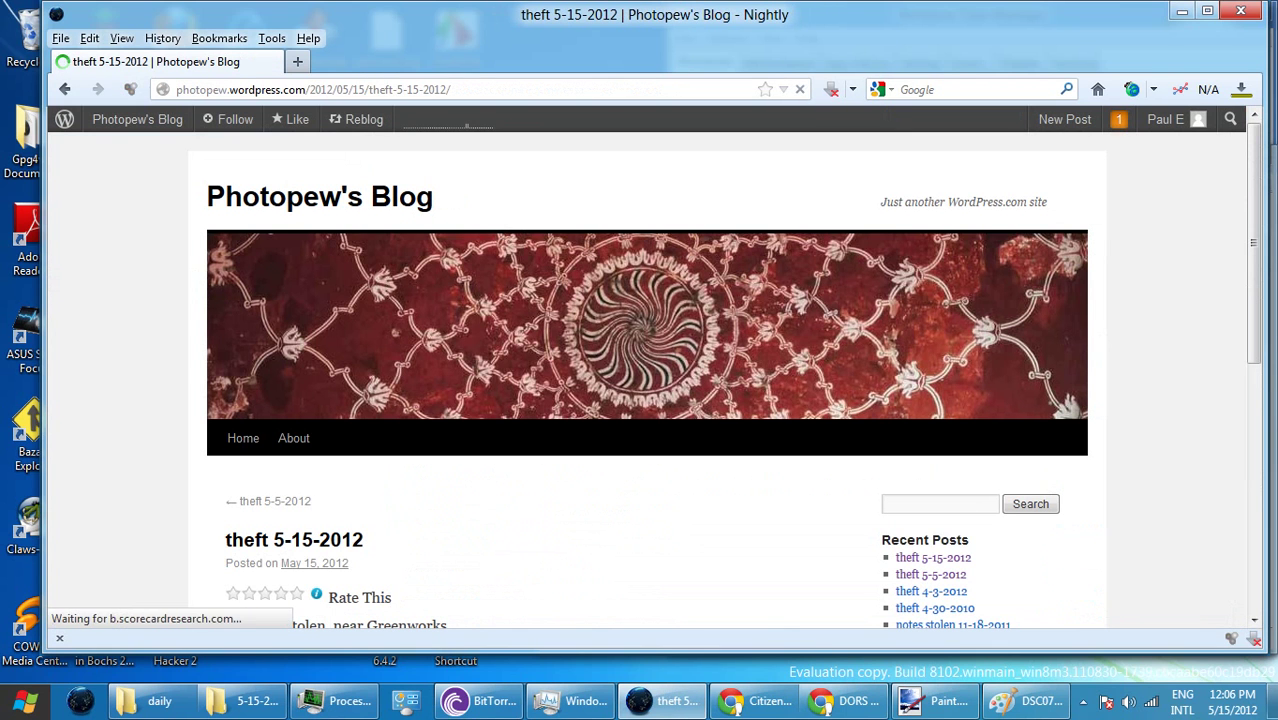
{"action": "mouse_move", "coordinate": [1170, 119]}
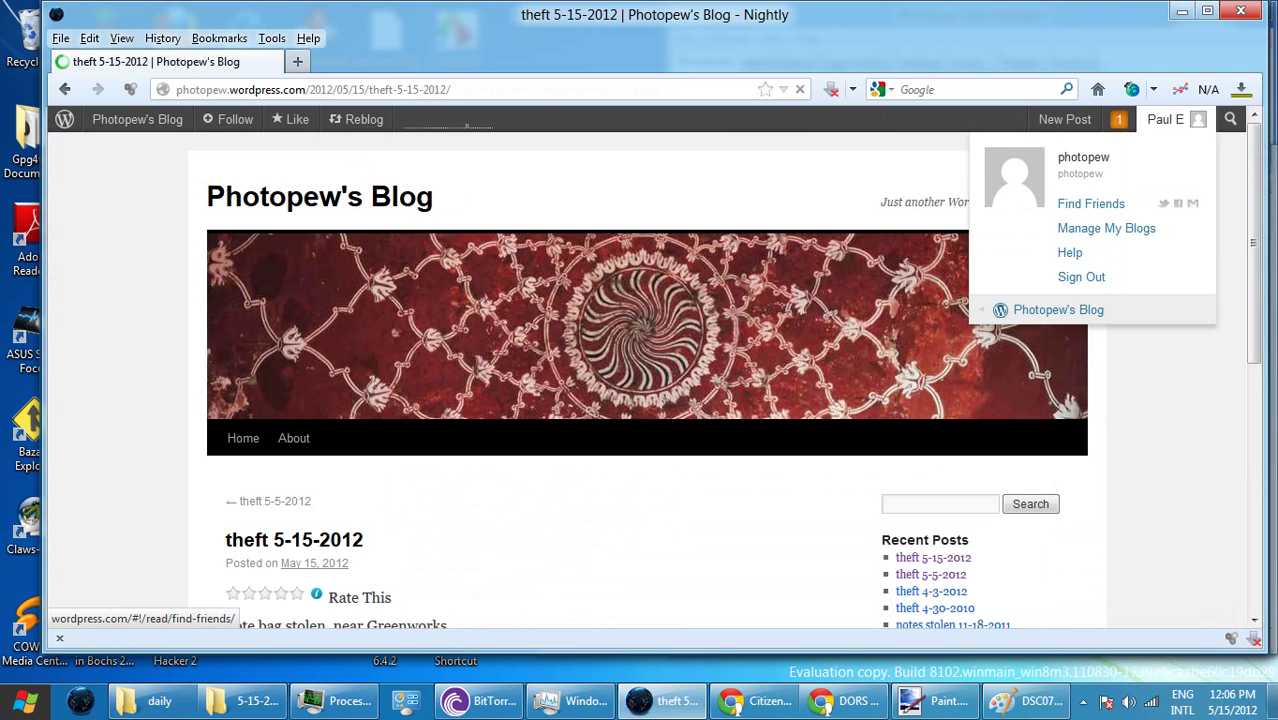
{"action": "mouse_move", "coordinate": [1058, 309]}
{"action": "left_click", "coordinate": [854, 309]}
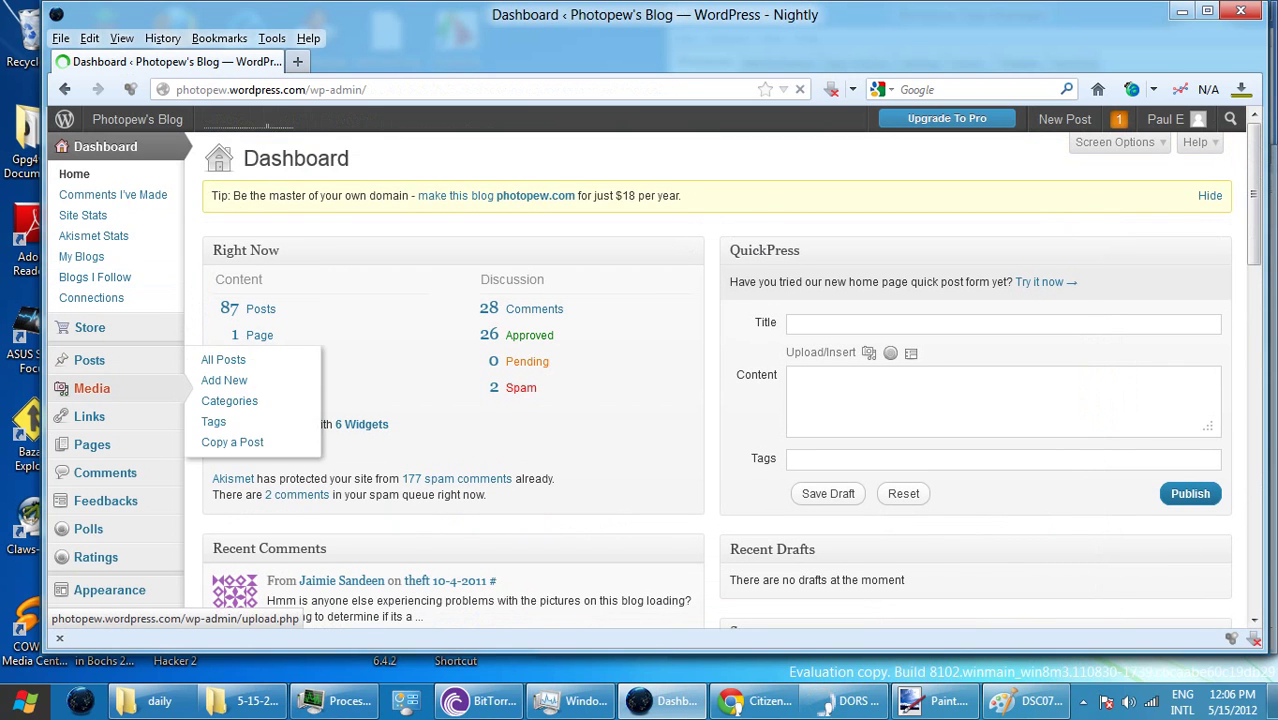
{"action": "left_click", "coordinate": [91, 388]}
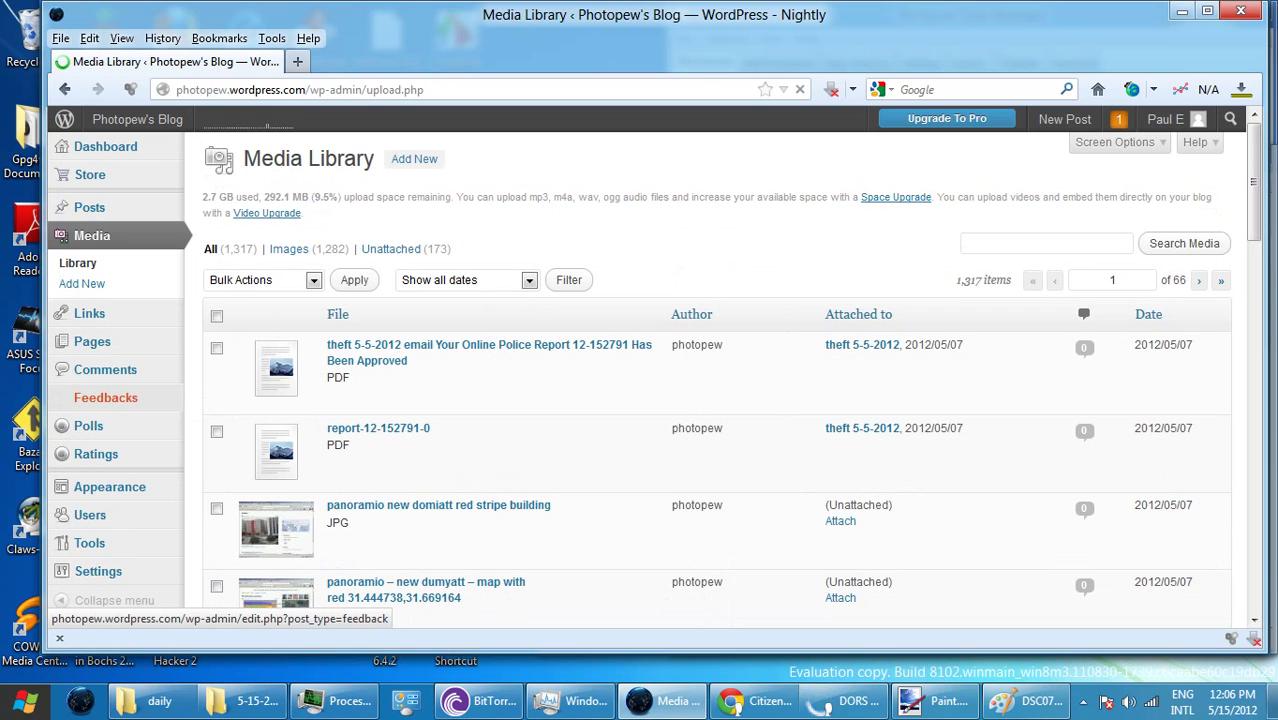
{"action": "left_click", "coordinate": [414, 158]}
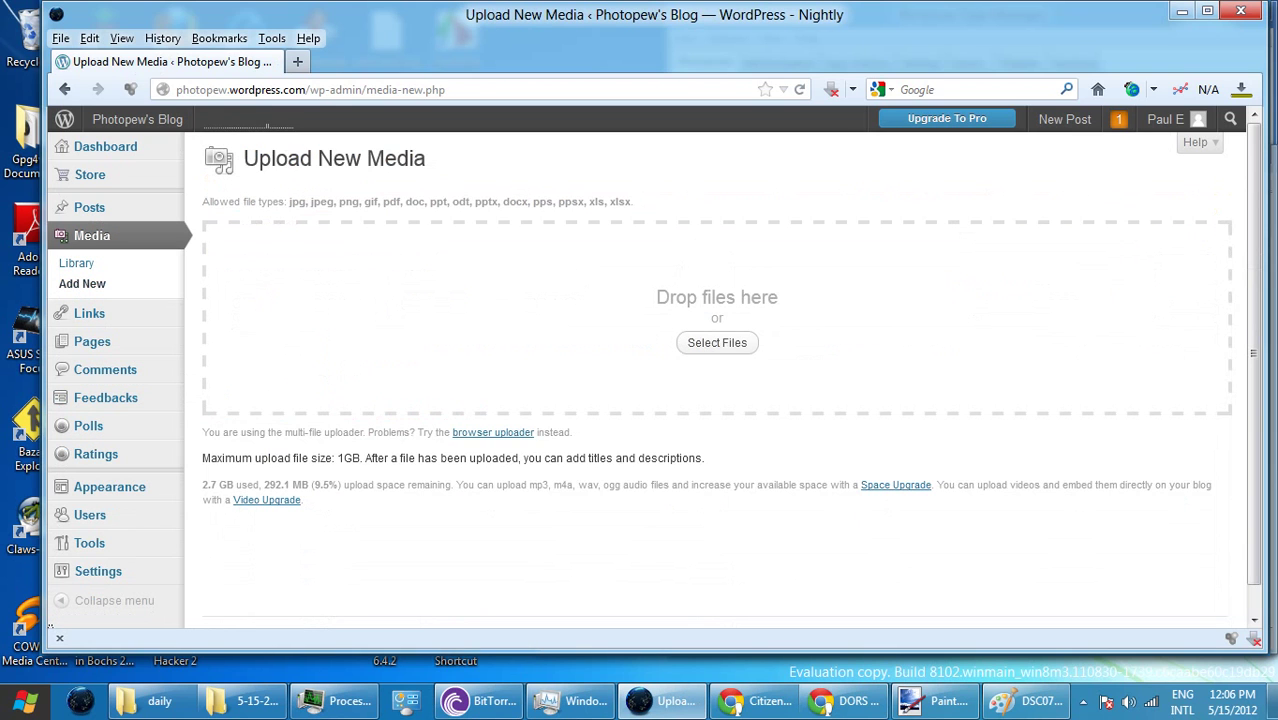
- Upload DSC07463.JPG and DSC07464.JPG from E:\pictures and videos\5-15-2012 to the blog's media
{"action": "left_click", "coordinate": [717, 342]}
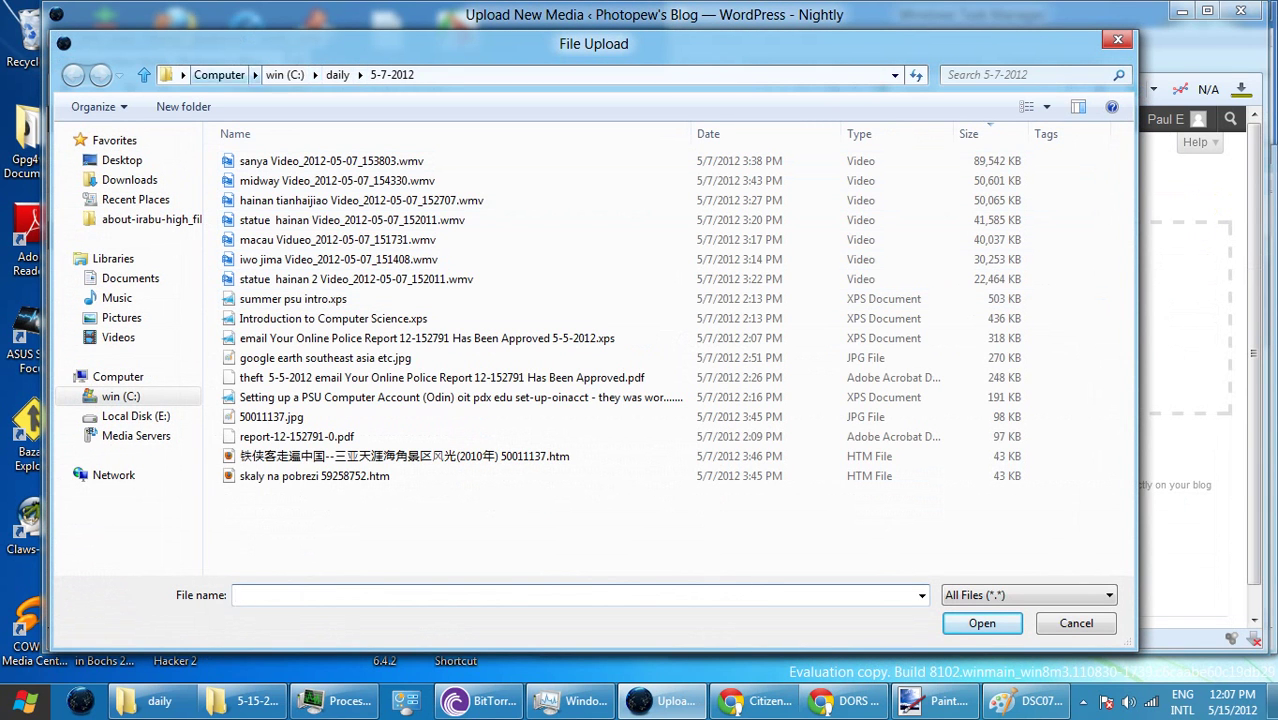
{"action": "left_click", "coordinate": [219, 74]}
{"action": "double_click", "coordinate": [540, 176]}
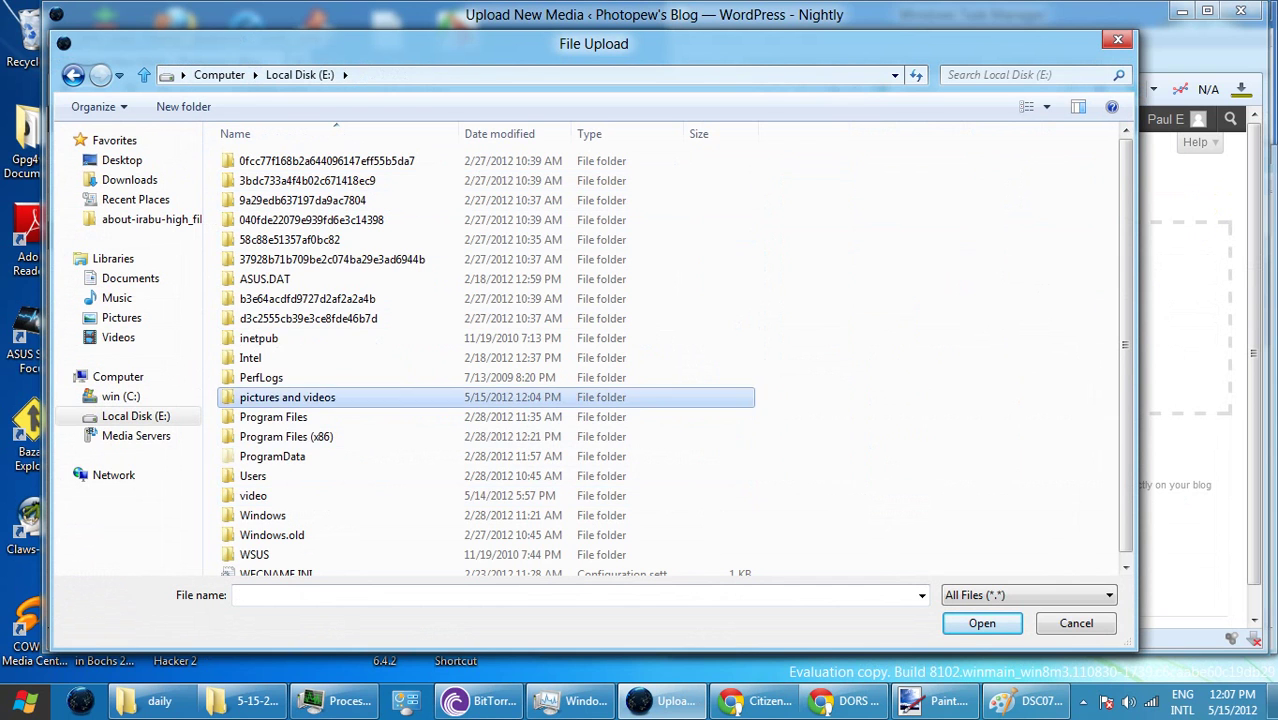
{"action": "double_click", "coordinate": [287, 397]}
{"action": "double_click", "coordinate": [263, 160]}
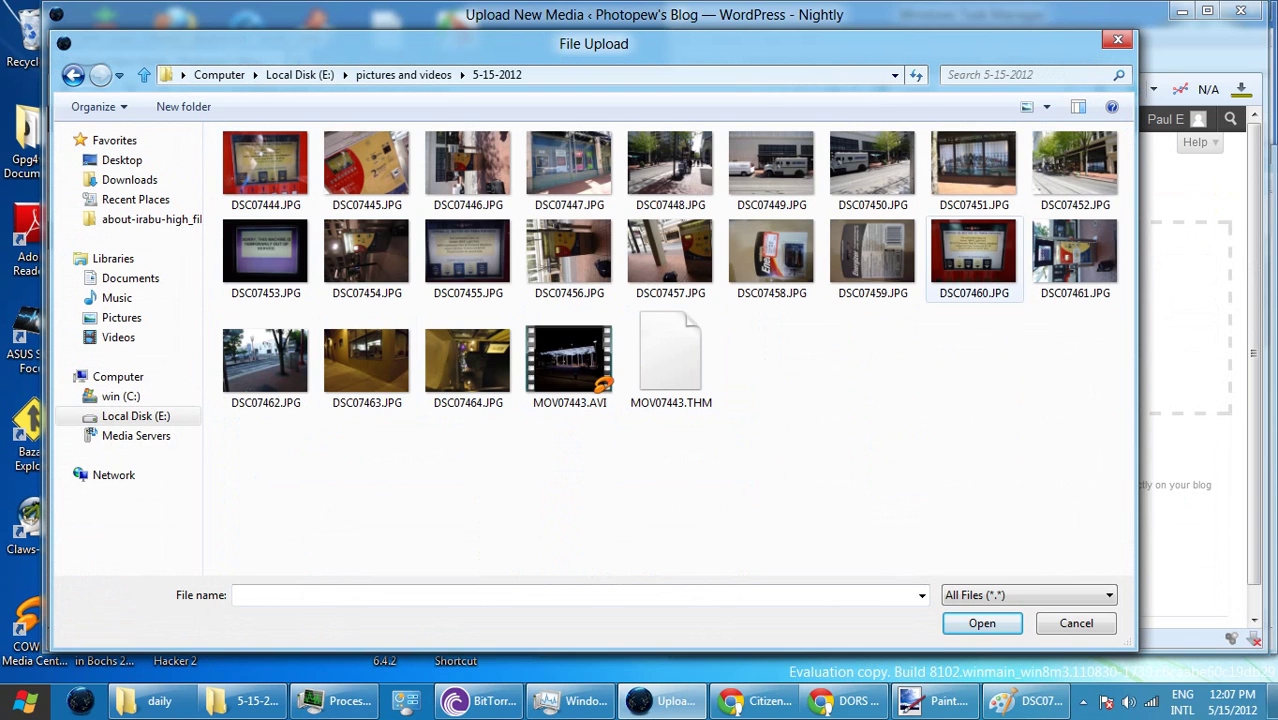
{"action": "left_click", "coordinate": [366, 362]}
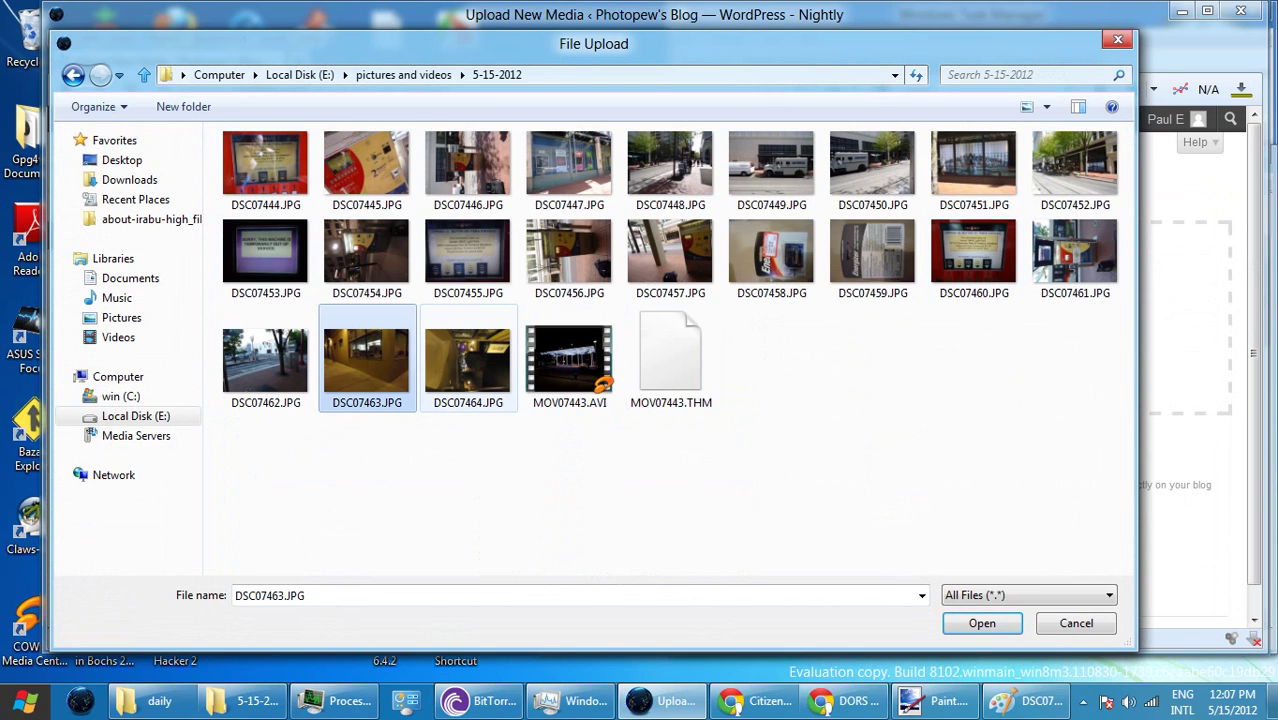
{"action": "left_click", "coordinate": [468, 362], "text": "ctrl"}
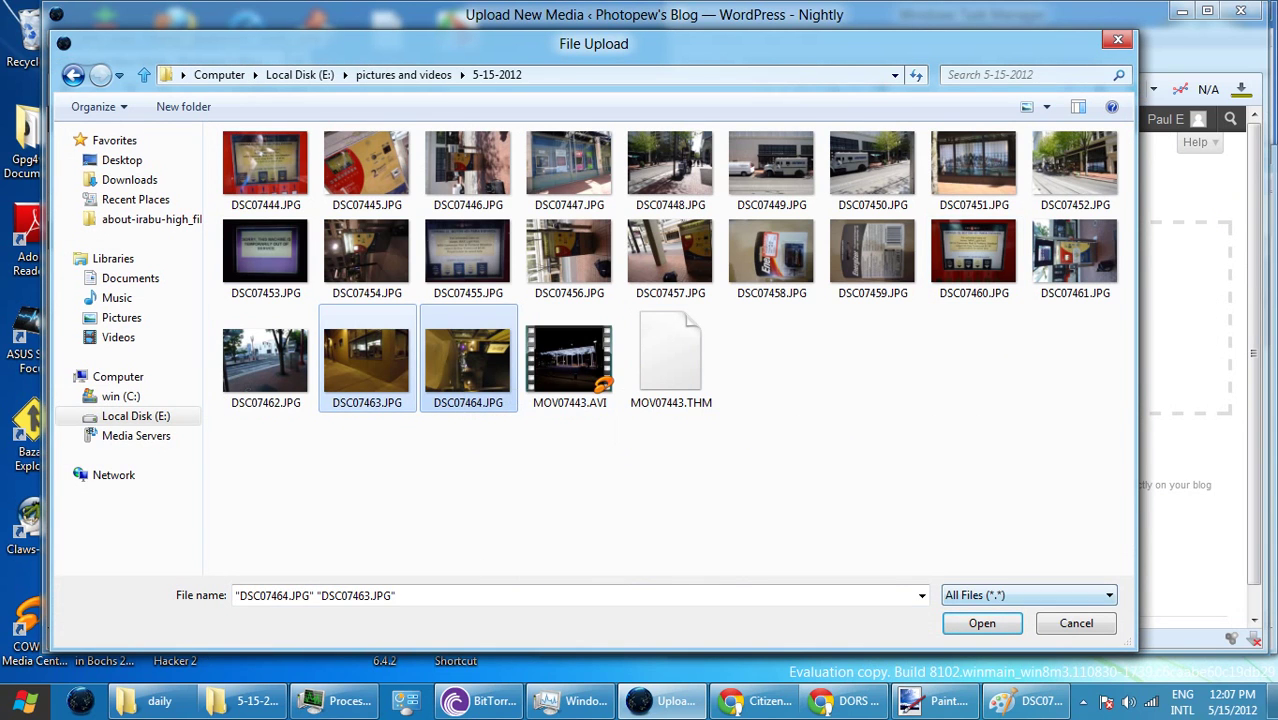
{"action": "key", "text": "Return"}
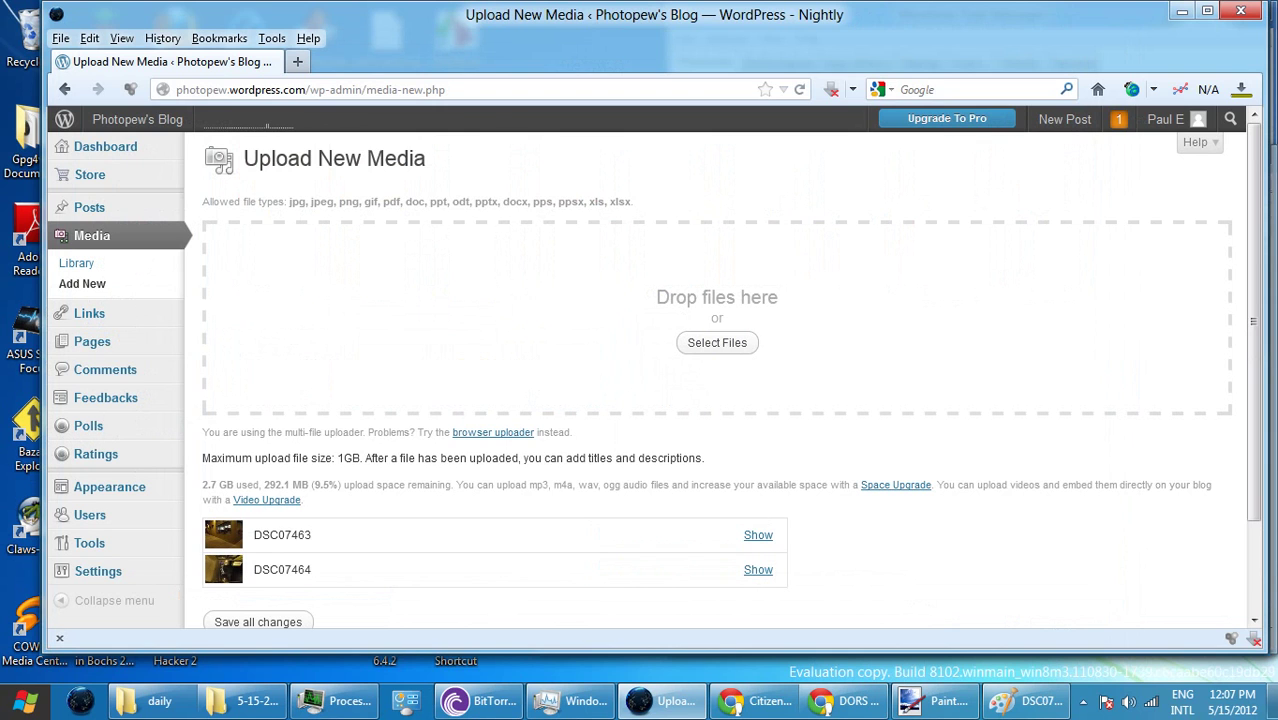
{"action": "scroll", "coordinate": [652, 377], "scroll_direction": "down", "scroll_amount": 2}
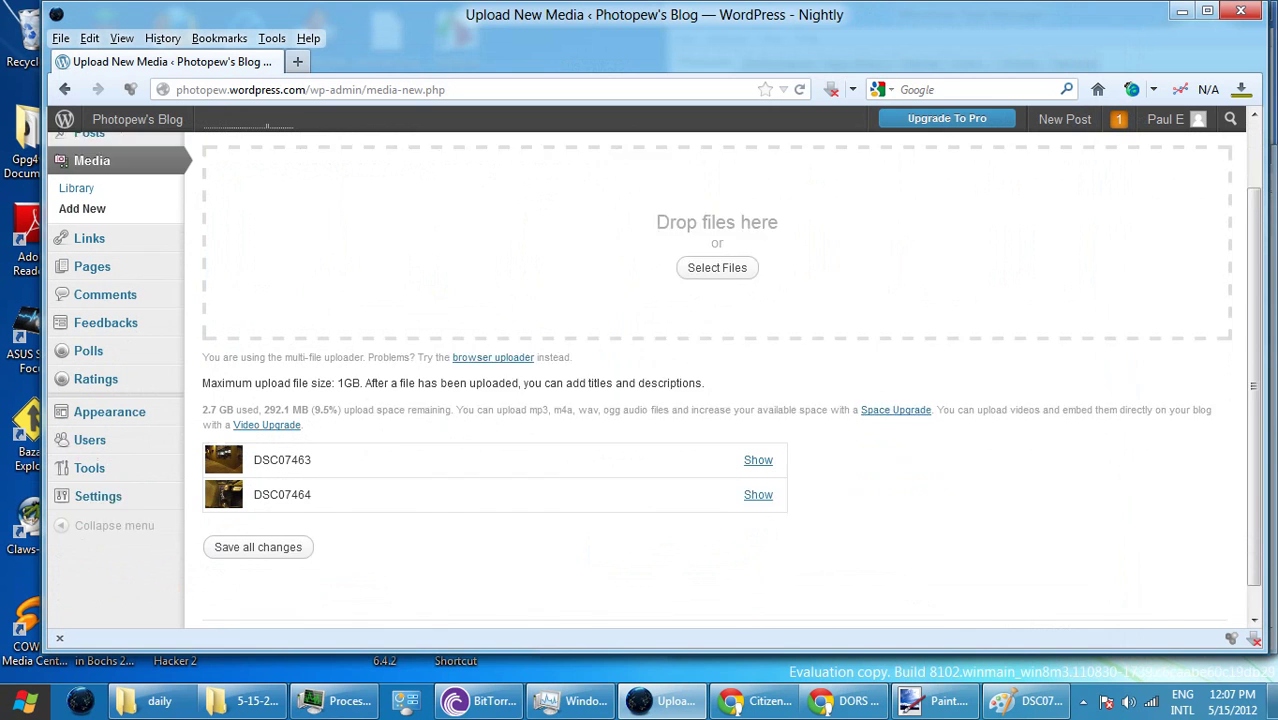
- Save the uploaded photos' details and attach DSC07464 to the post theft 5-15-2012
{"action": "left_click", "coordinate": [258, 517]}
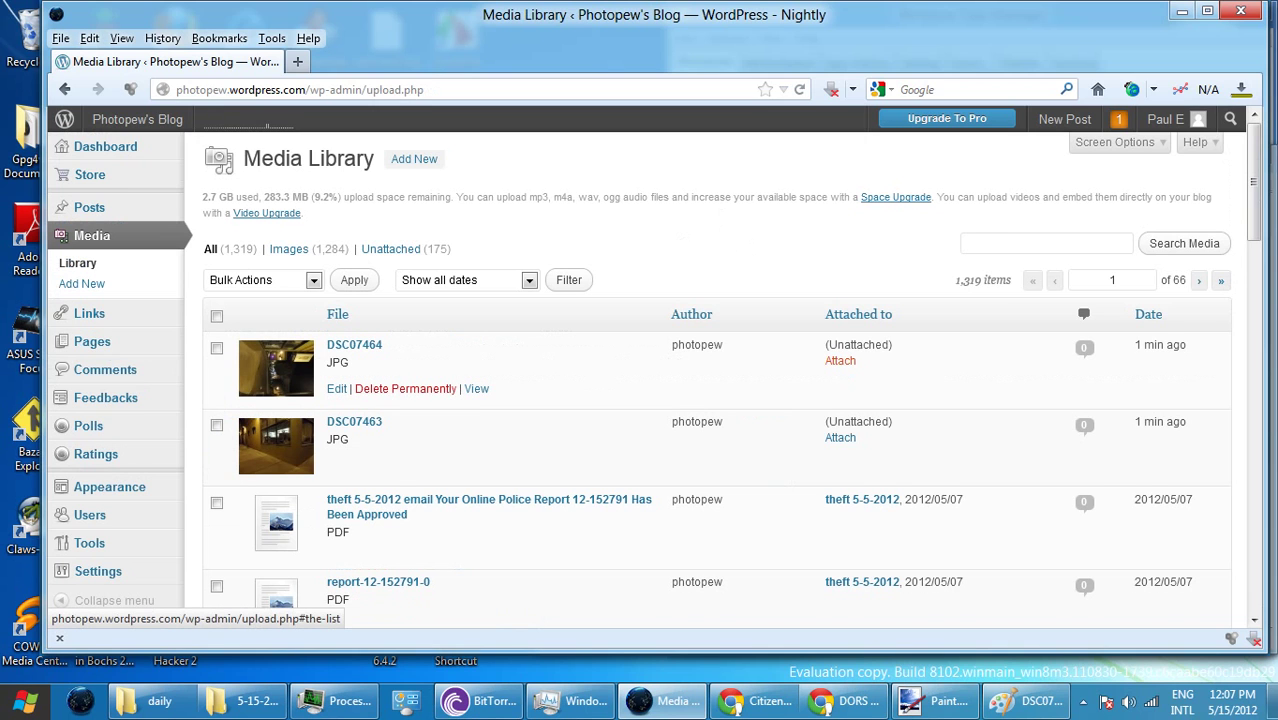
{"action": "left_click", "coordinate": [840, 360]}
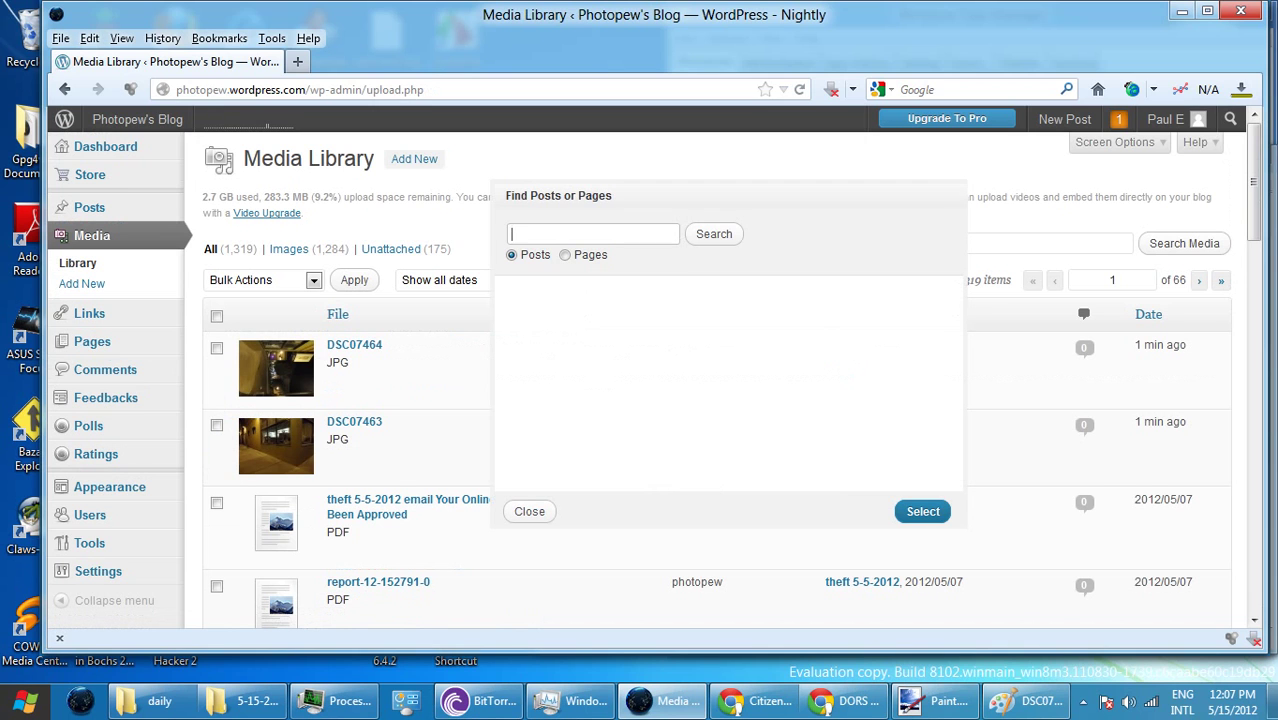
{"action": "type", "text": "5-15"}
{"action": "key", "text": "Return"}
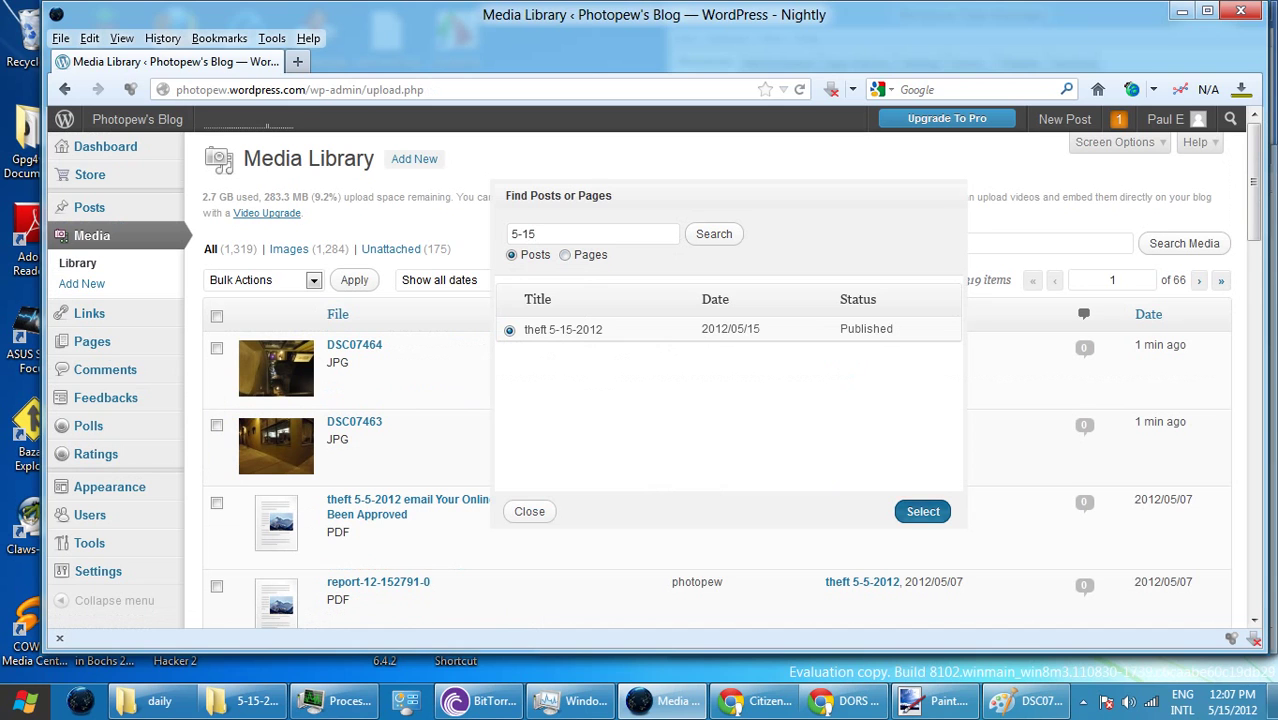
{"action": "left_click", "coordinate": [922, 511]}
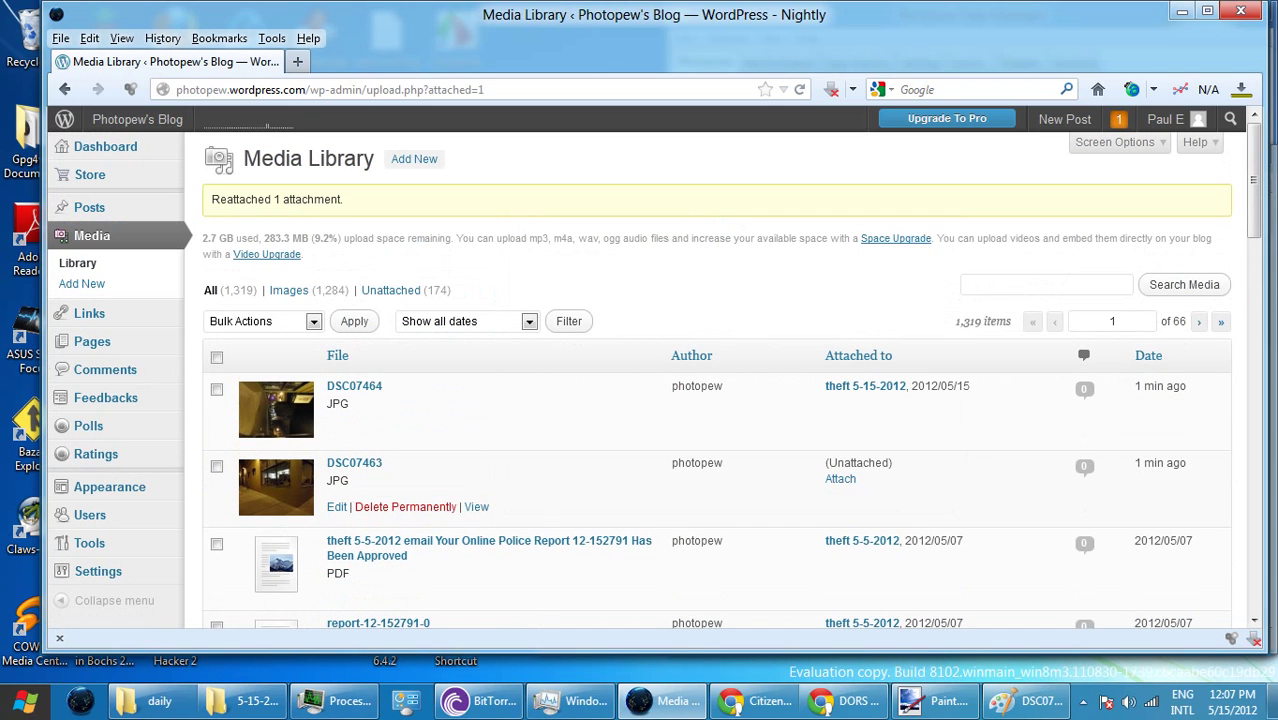
- Attach DSC07463 to the post theft 5-15-2012 as well
{"action": "left_click", "coordinate": [840, 478]}
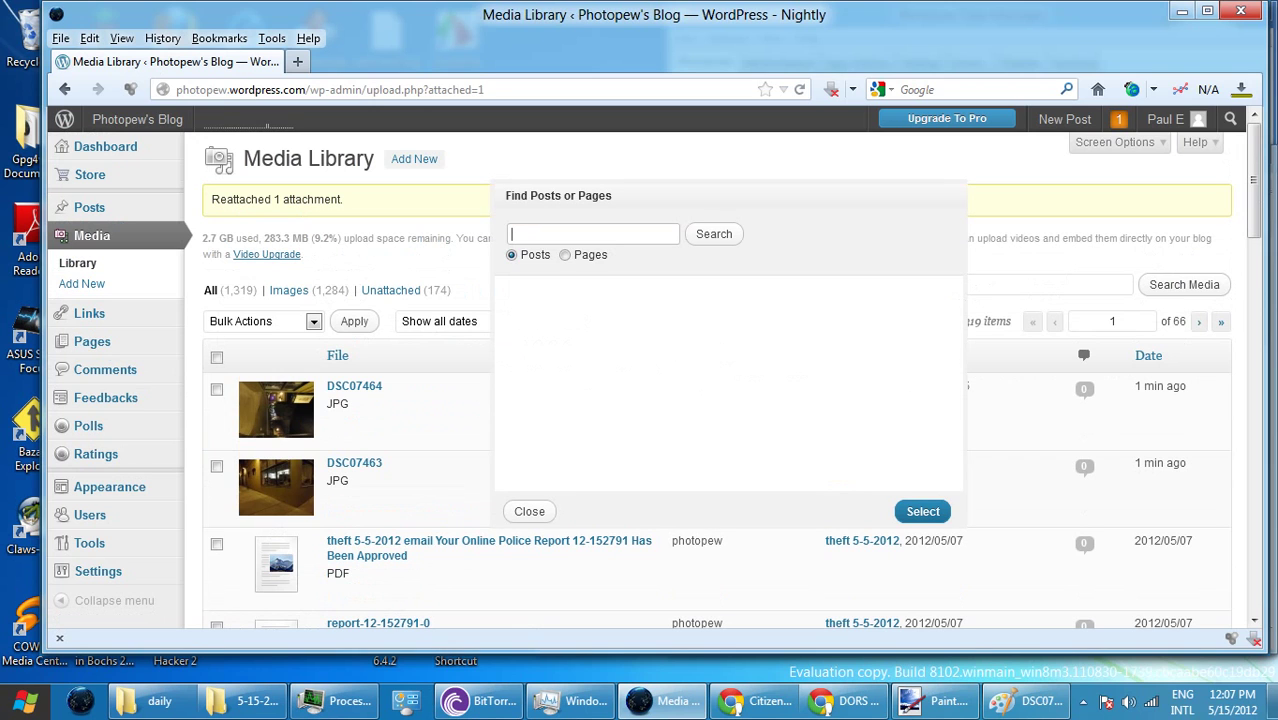
{"action": "type", "text": "5"}
{"action": "key", "text": "Down"}
{"action": "key", "text": "Down"}
{"action": "key", "text": "Return"}
{"action": "key", "text": "Return"}
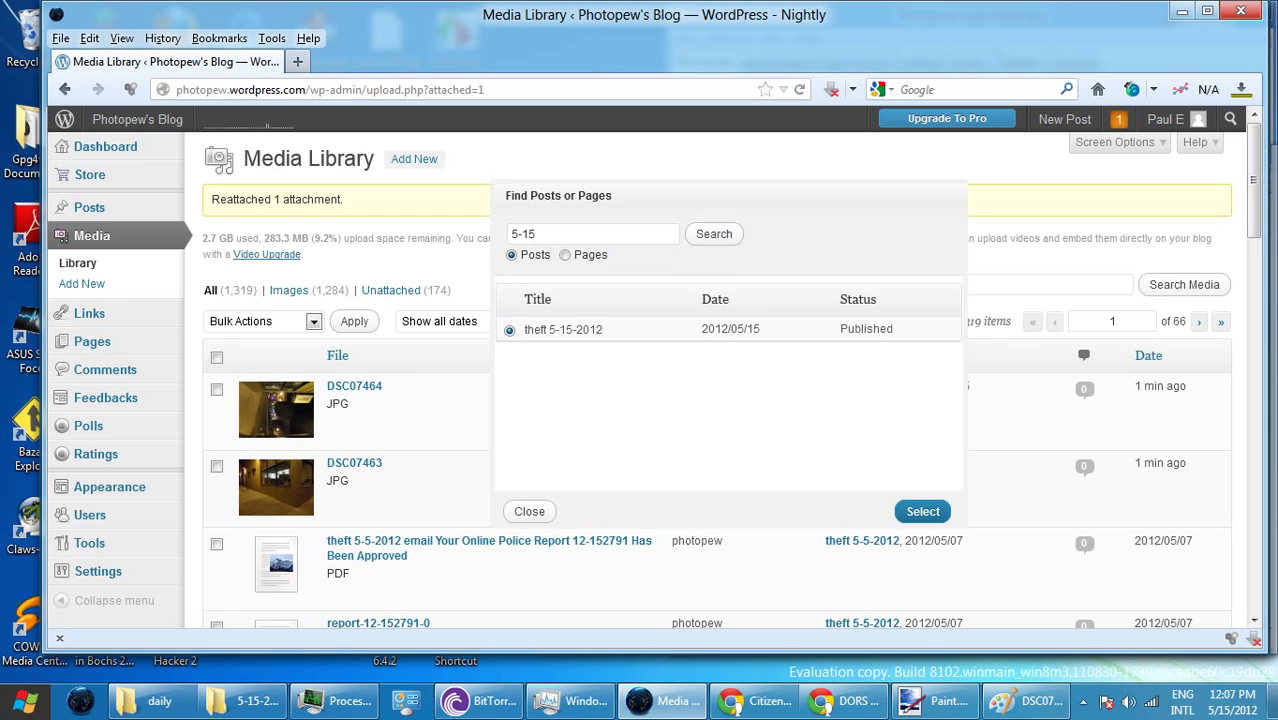
{"action": "left_click", "coordinate": [923, 511]}
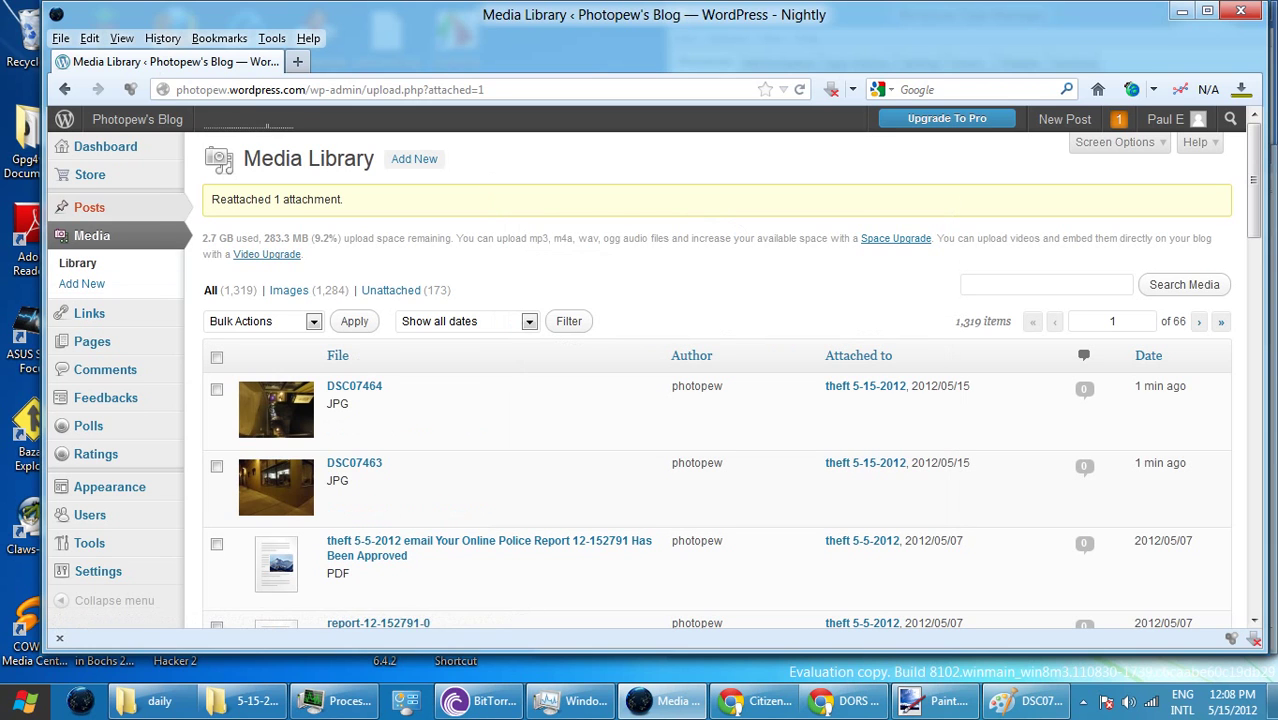
- Open theft 5-15-2012 from the Posts list and place the cursor after its text
{"action": "left_click", "coordinate": [89, 207]}
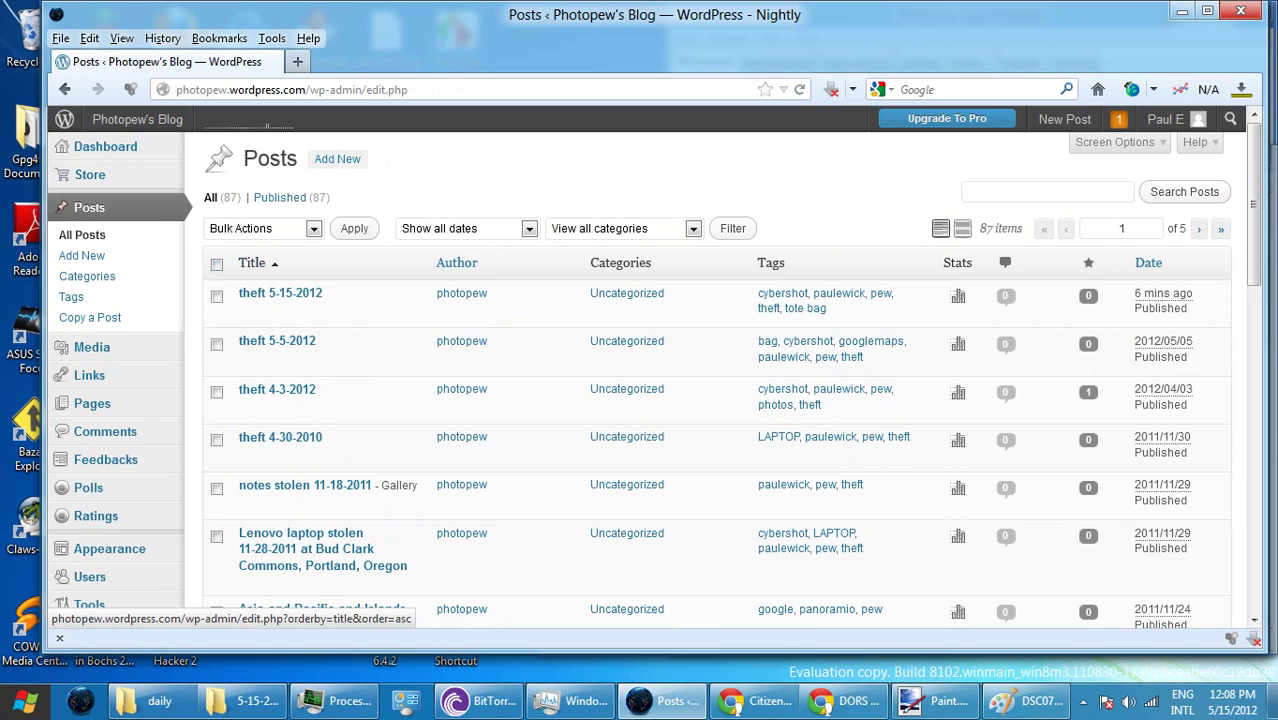
{"action": "left_click", "coordinate": [282, 295]}
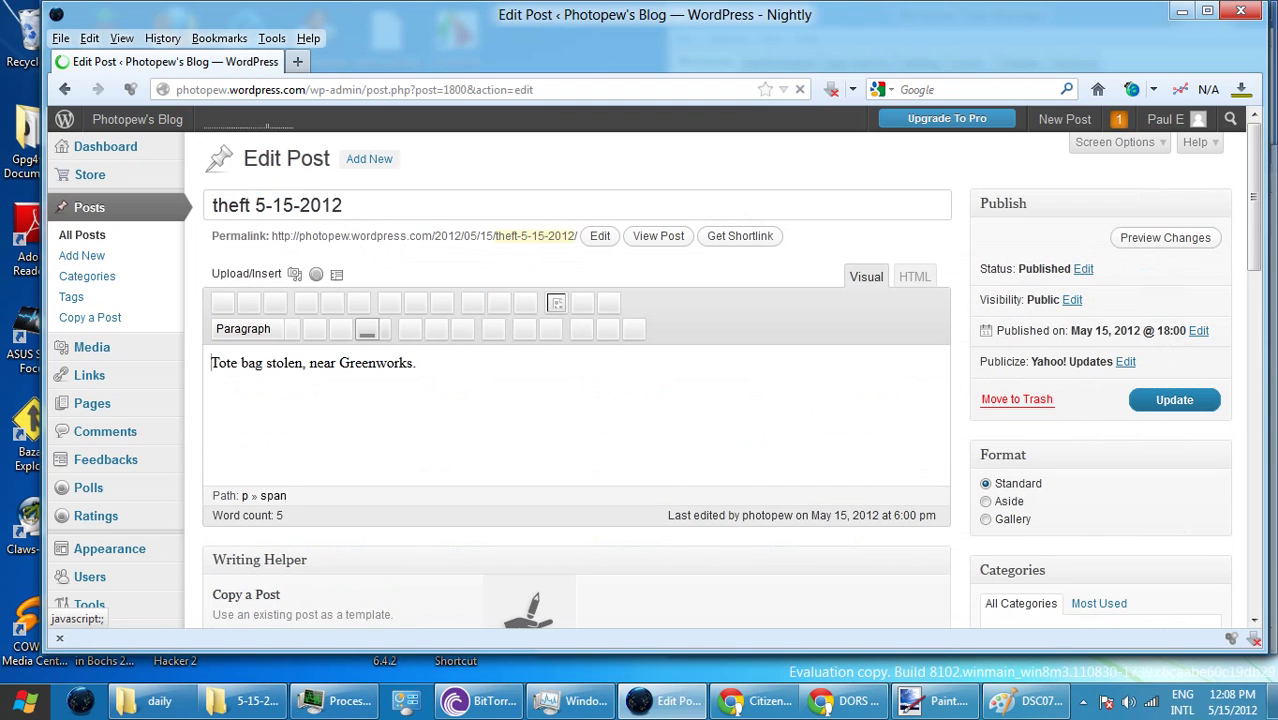
{"action": "left_click", "coordinate": [387, 366]}
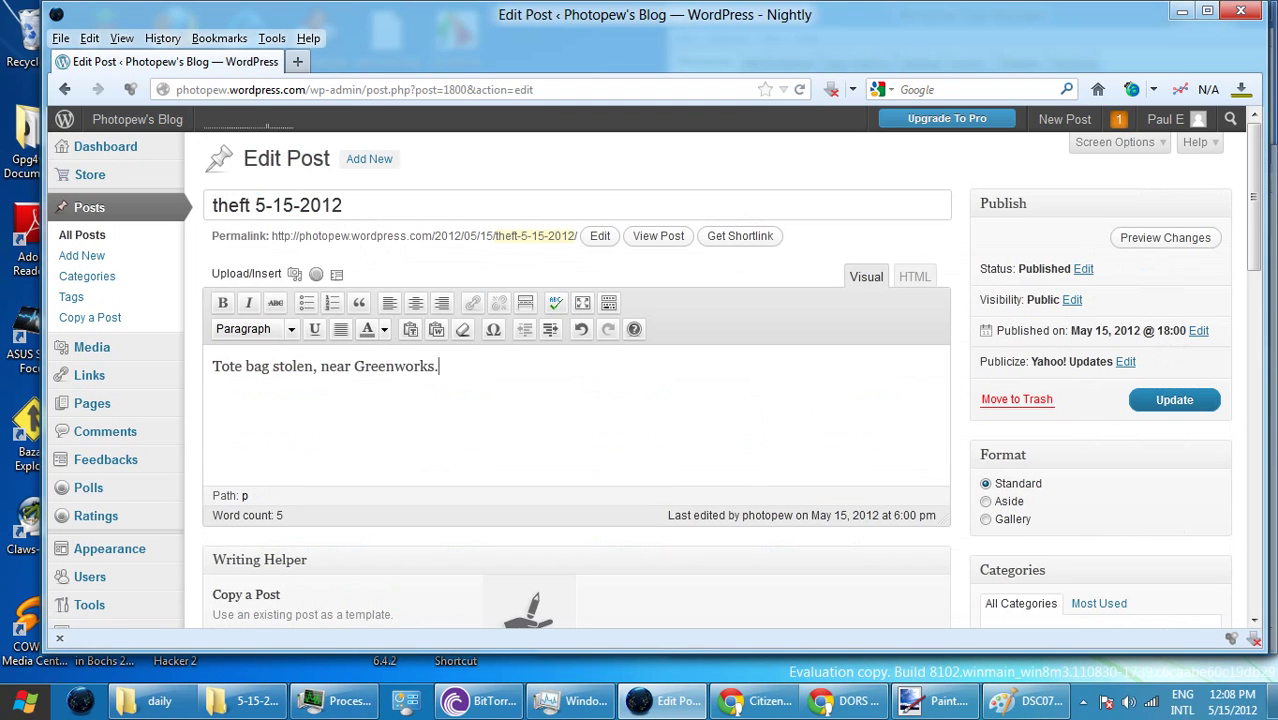
- Insert the two-photo gallery on a new line below the text and update the post
{"action": "key", "text": "Return"}
{"action": "key", "text": "Return"}
{"action": "key", "text": "Return"}
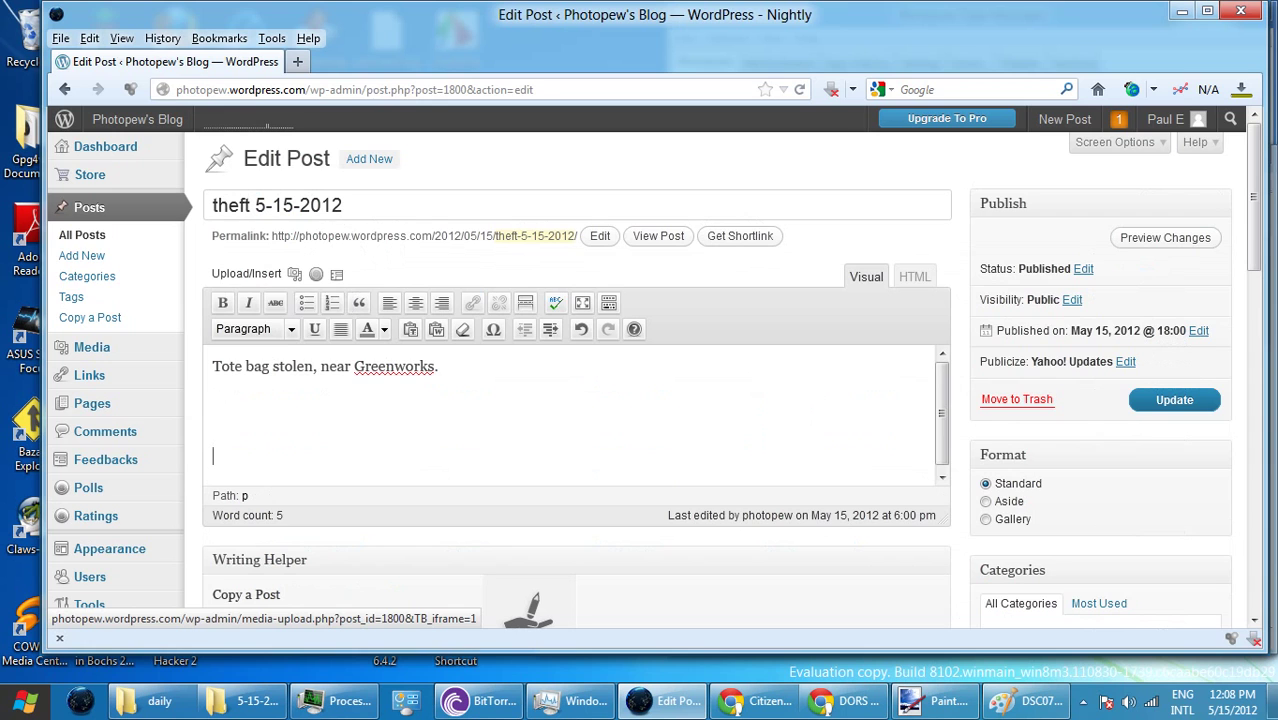
{"action": "left_click", "coordinate": [294, 273]}
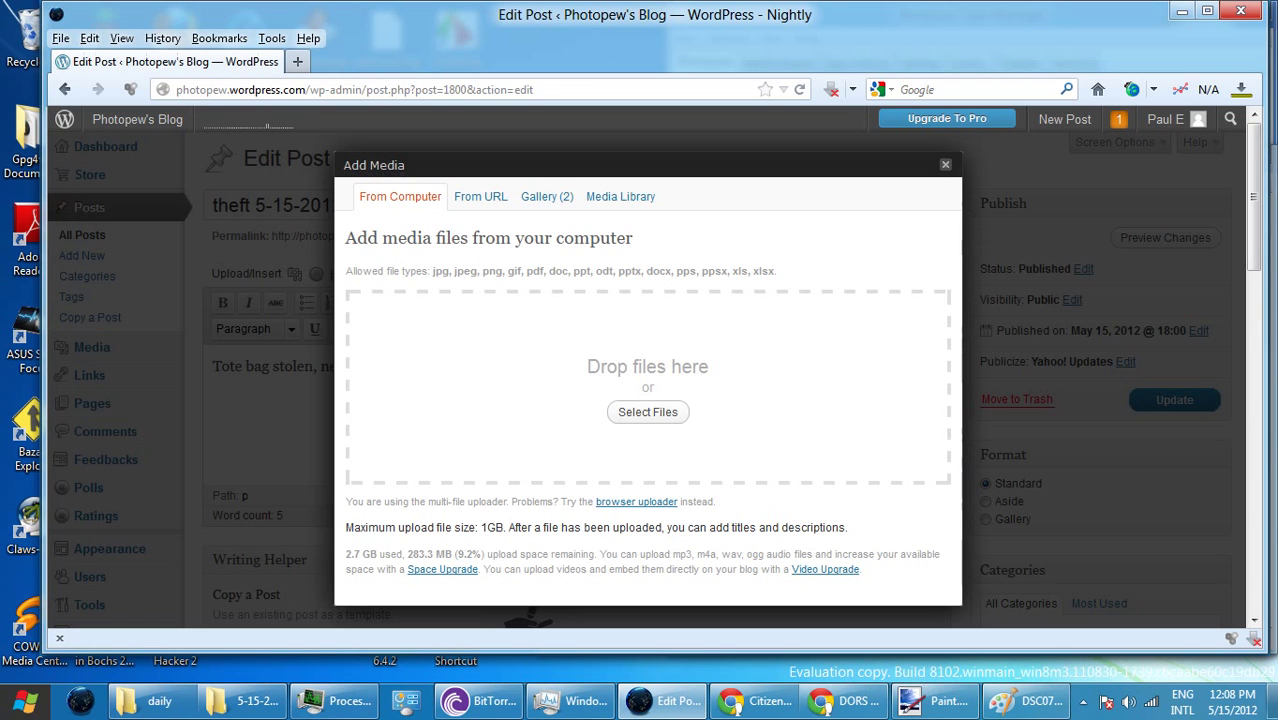
{"action": "left_click", "coordinate": [546, 196]}
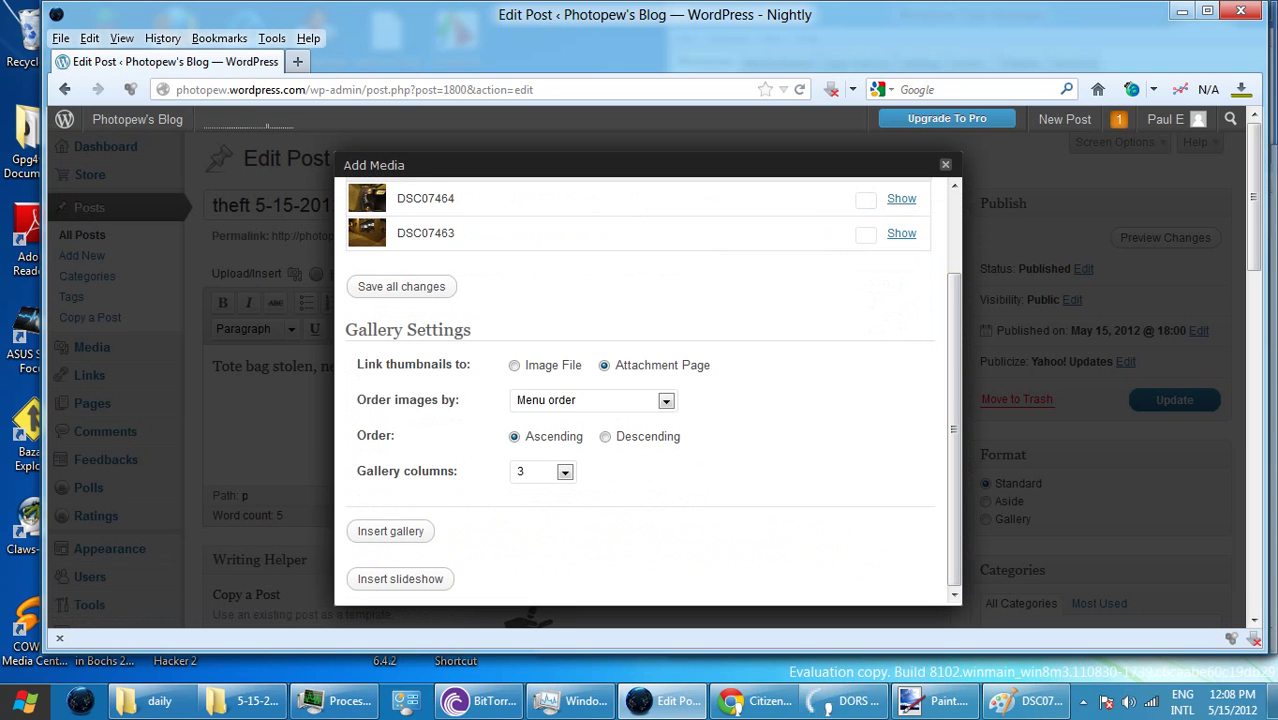
{"action": "key", "text": "Return"}
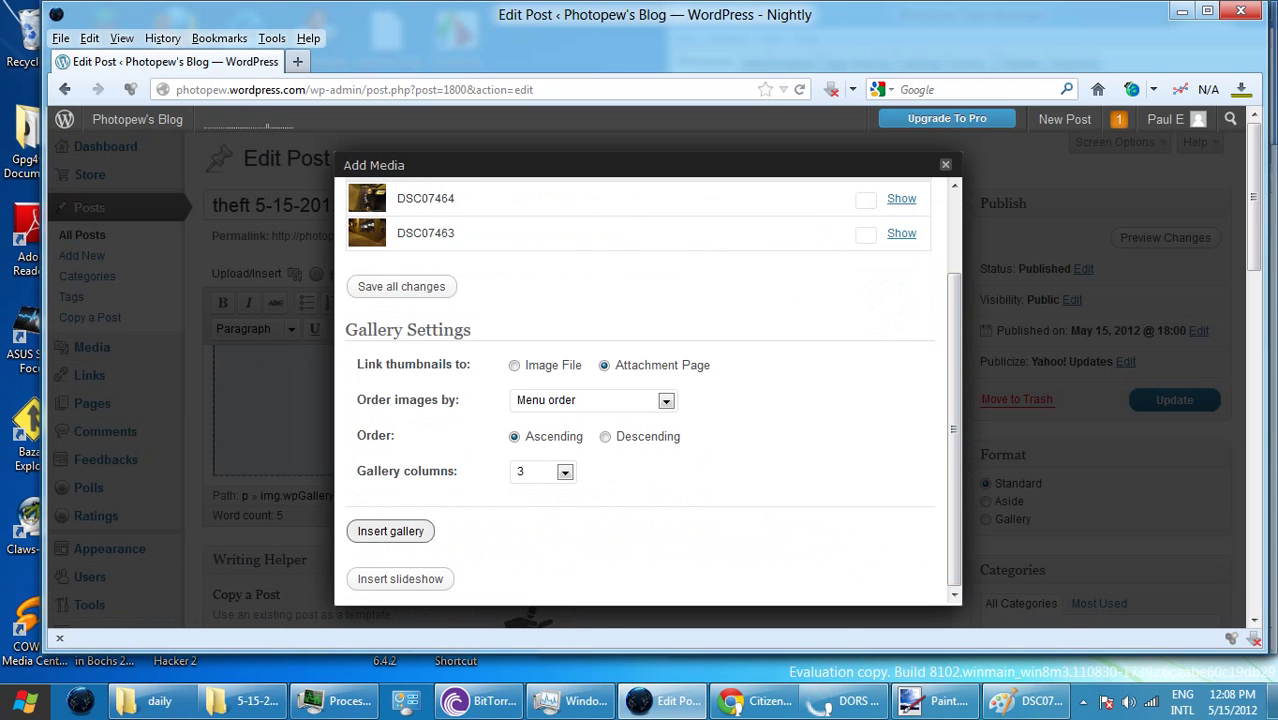
{"action": "key", "text": "Return"}
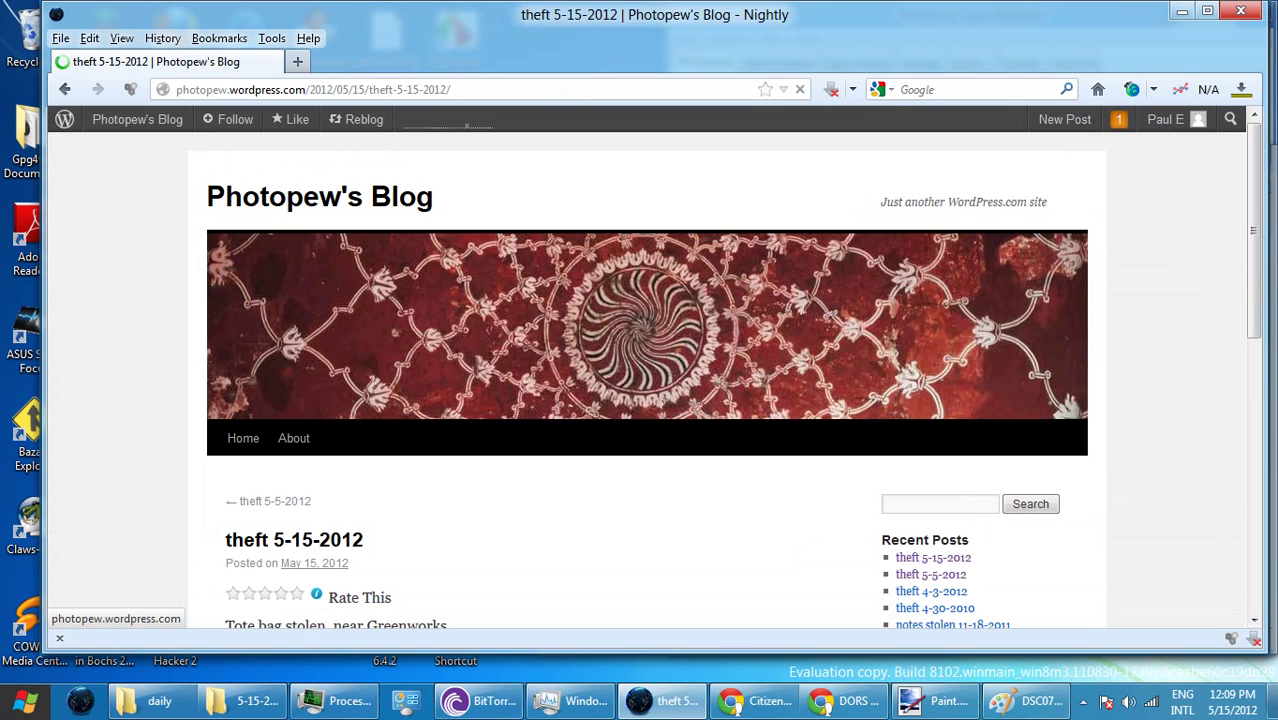
- Enlarge the first gallery photo in the live post to check it, then close it
{"action": "scroll", "coordinate": [640, 380], "scroll_direction": "down", "scroll_amount": 5}
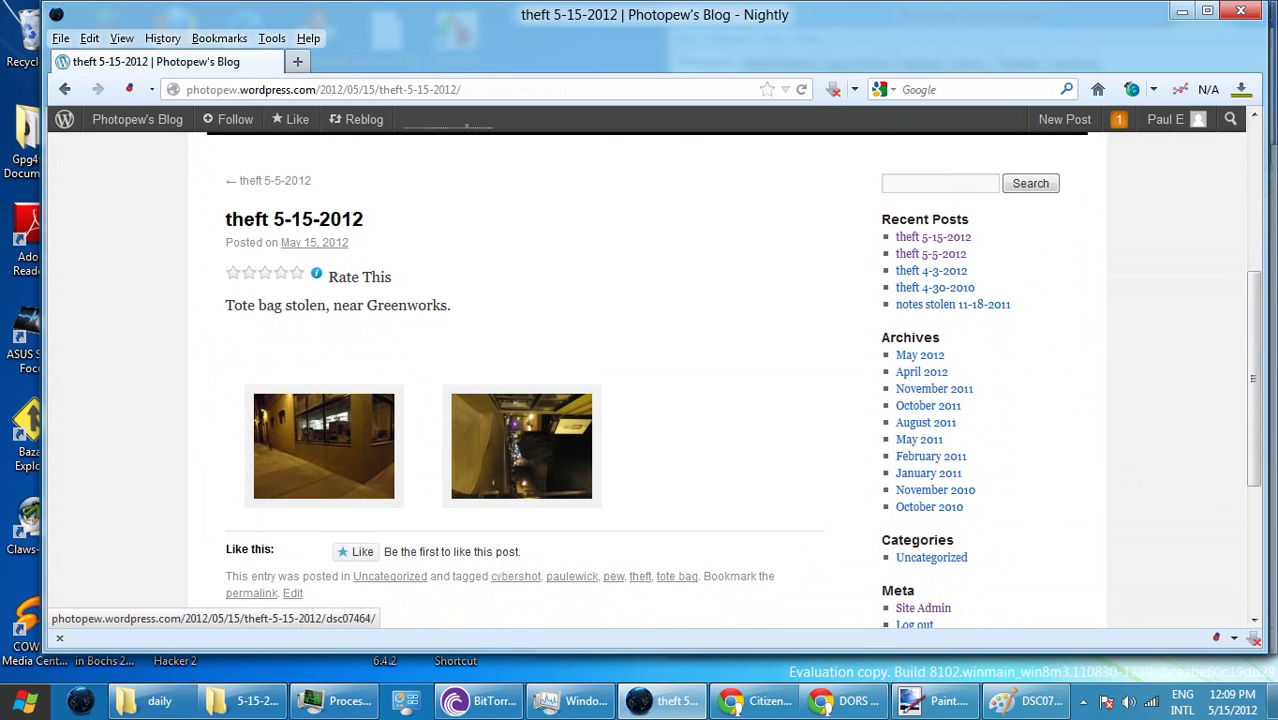
{"action": "left_click", "coordinate": [323, 445]}
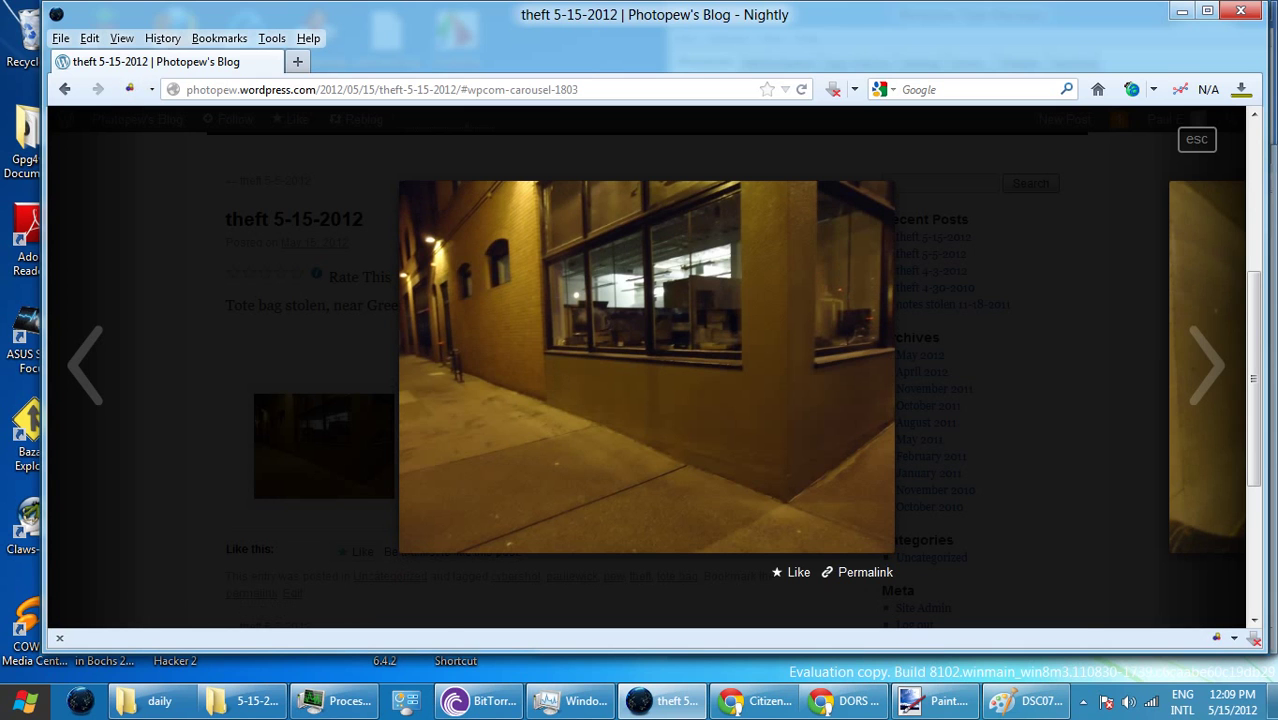
{"action": "key", "text": "Escape"}
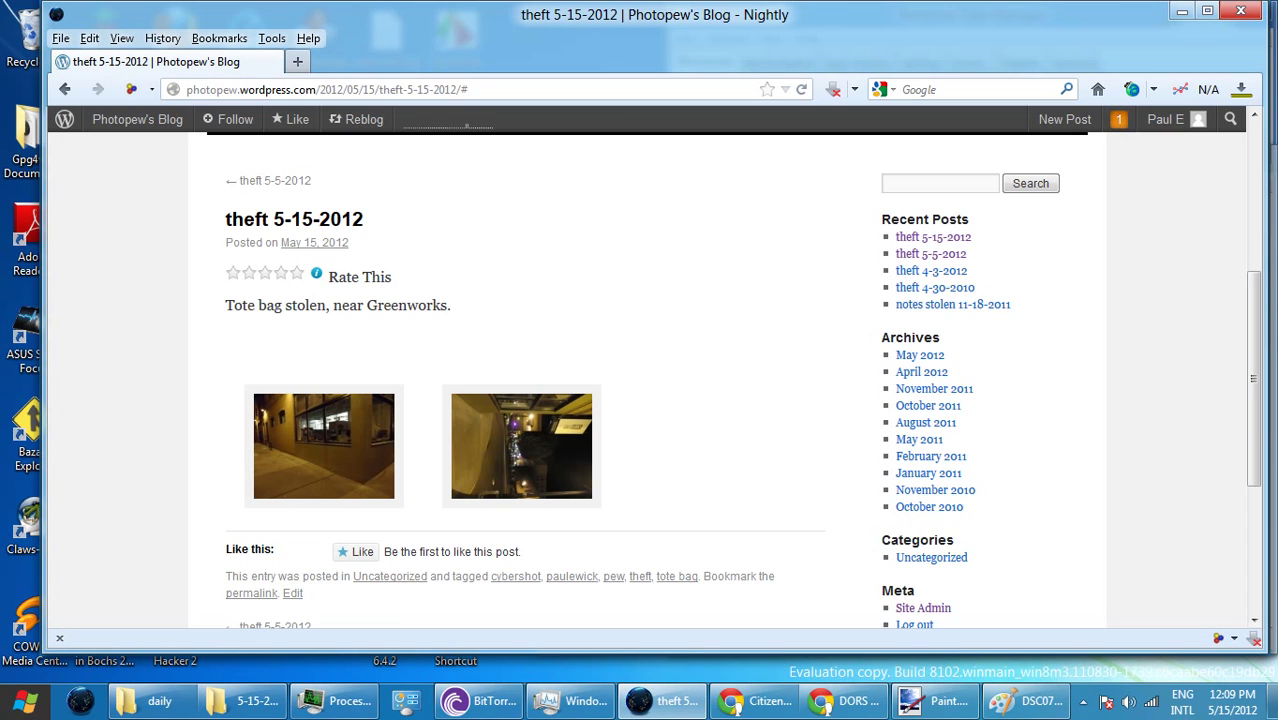
- Return to Photopew's Blog dashboard from the toolbar menu
{"action": "scroll", "coordinate": [640, 380], "scroll_direction": "up", "scroll_amount": 5}
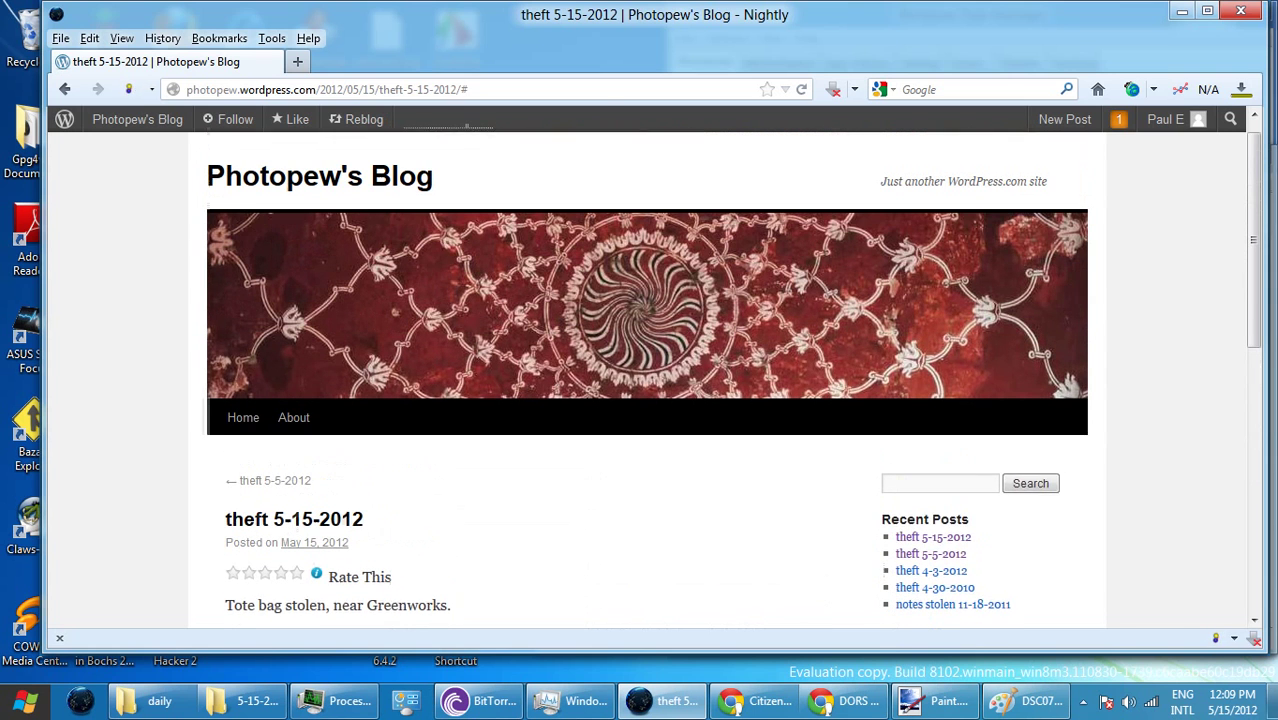
{"action": "mouse_move", "coordinate": [1165, 119]}
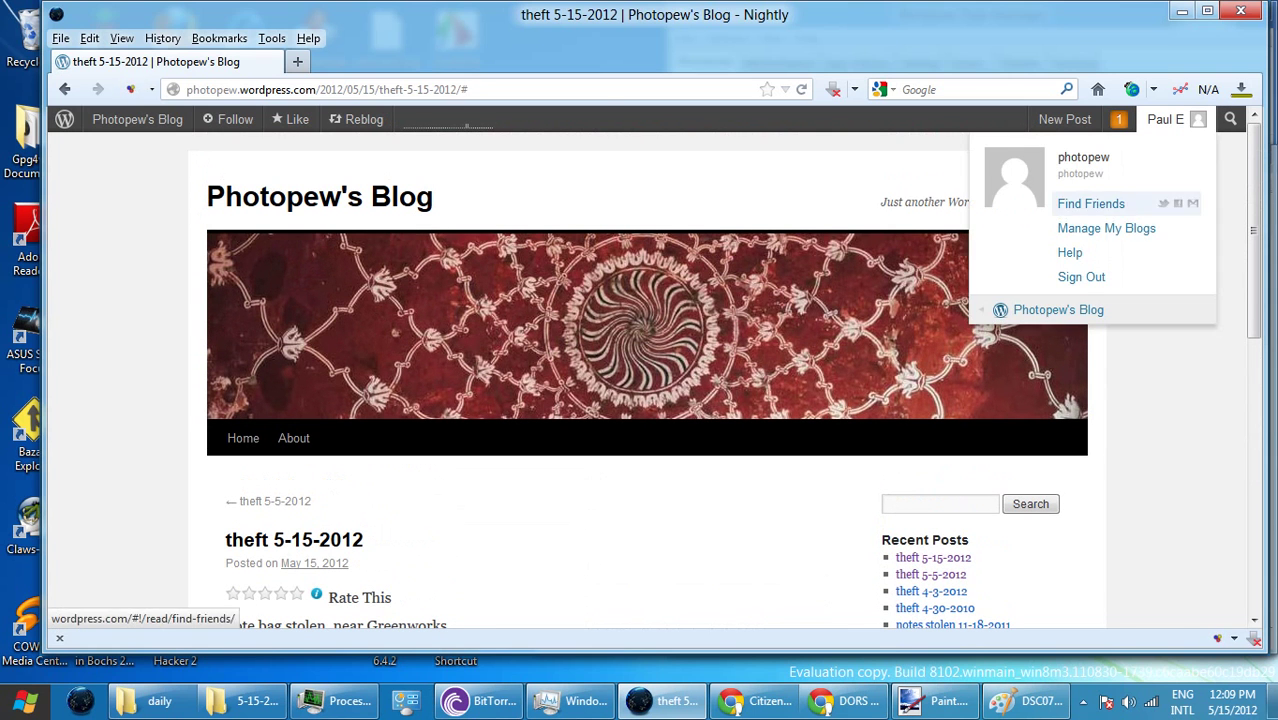
{"action": "mouse_move", "coordinate": [1058, 310]}
{"action": "left_click", "coordinate": [852, 310]}
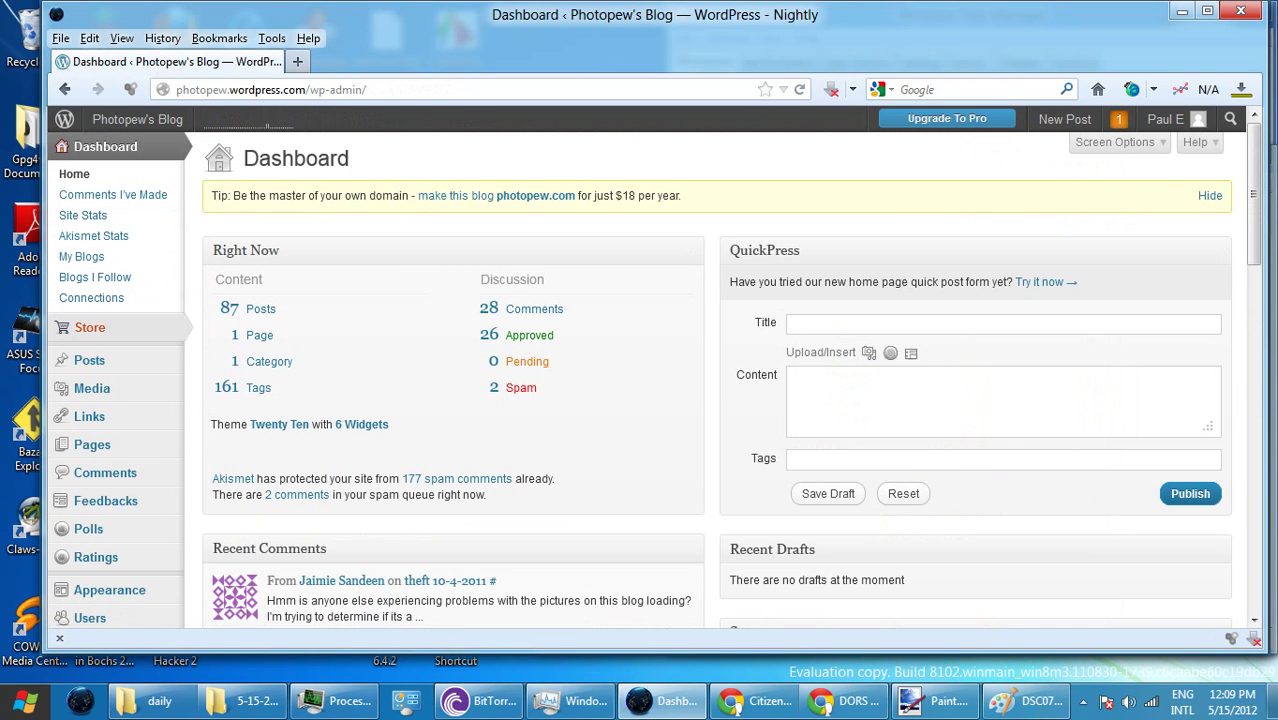
{"action": "left_click", "coordinate": [89, 360]}
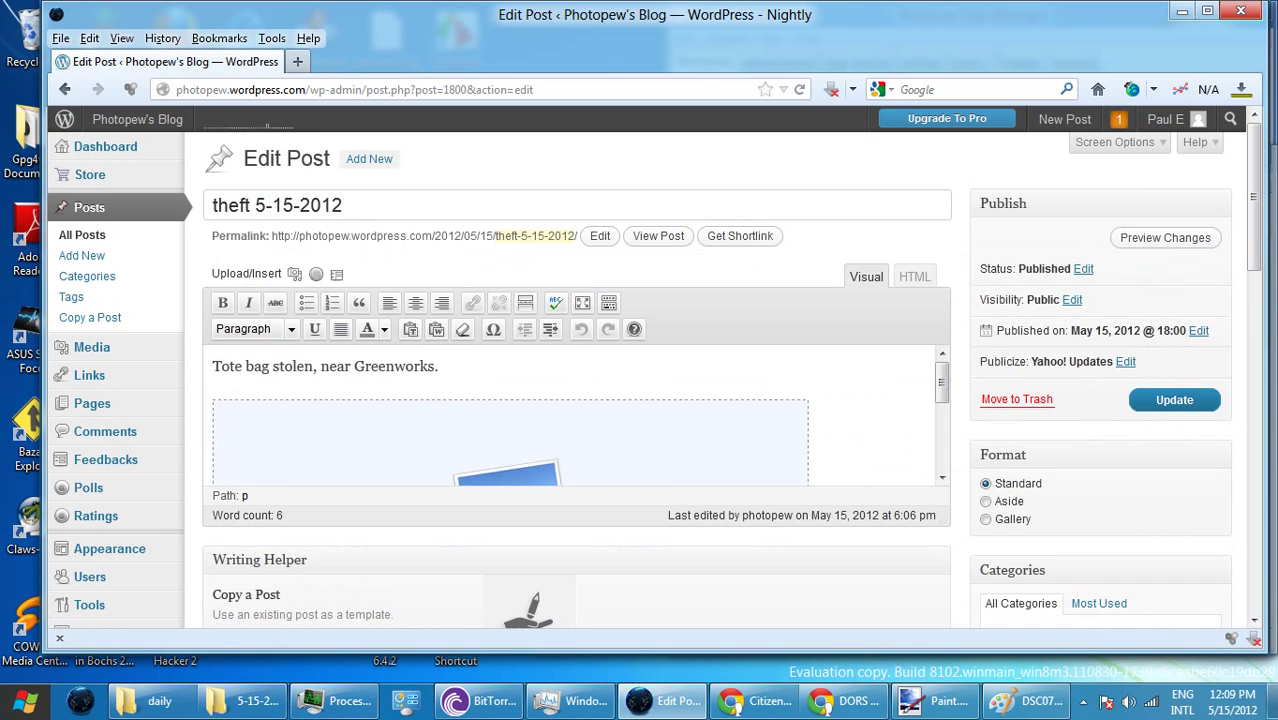
{"action": "left_click", "coordinate": [740, 236]}
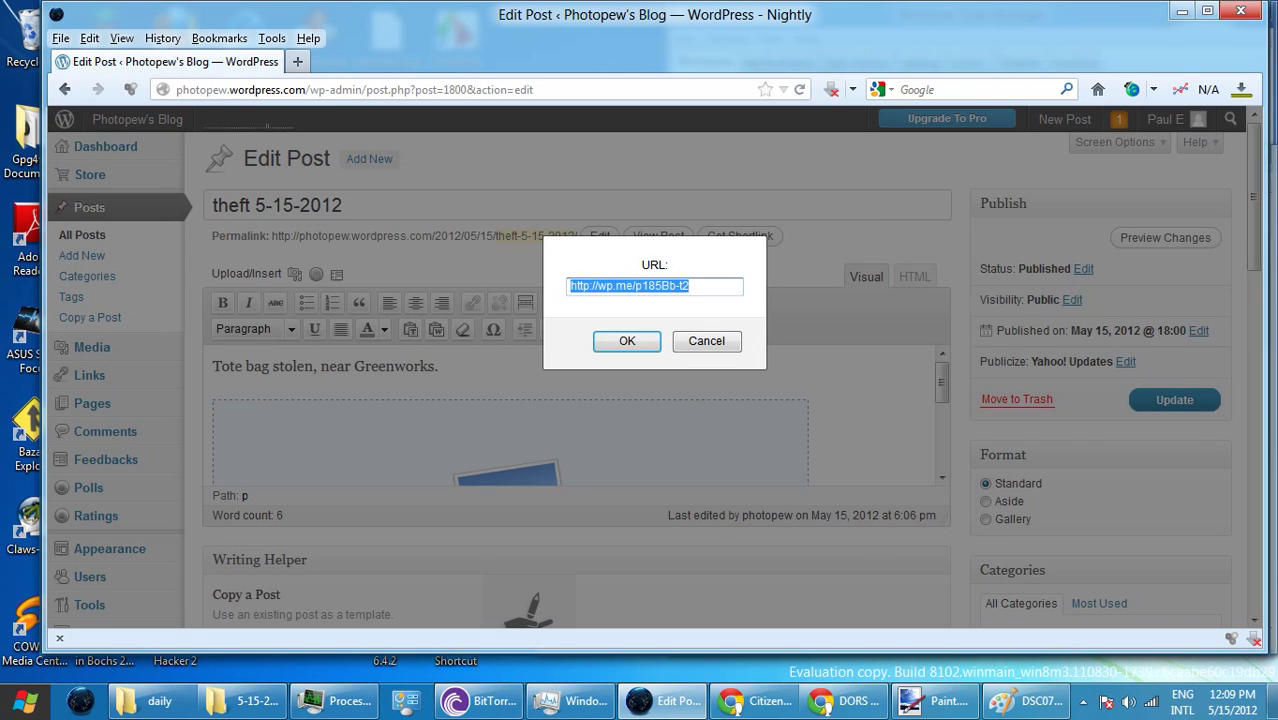
{"action": "key", "text": "End"}
{"action": "key", "text": "ctrl+a"}
{"action": "key", "text": "ctrl+c"}
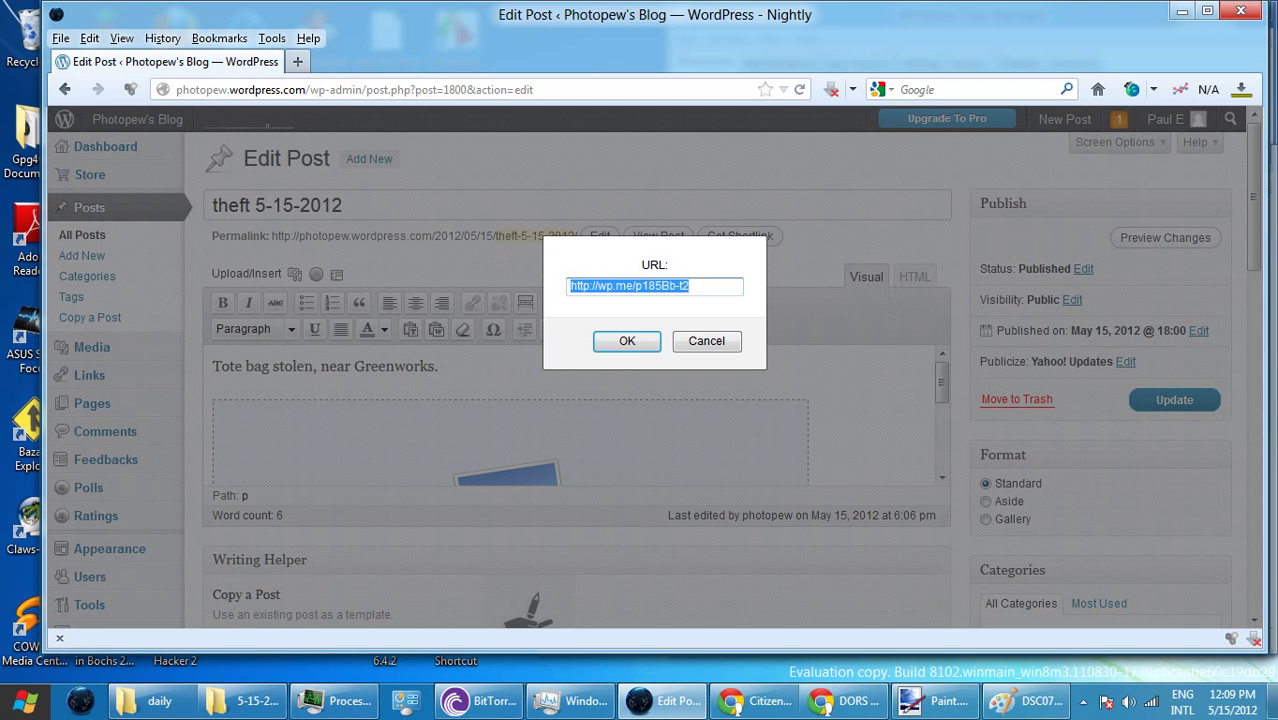
{"action": "key", "text": "End"}
{"action": "key", "text": "Return"}
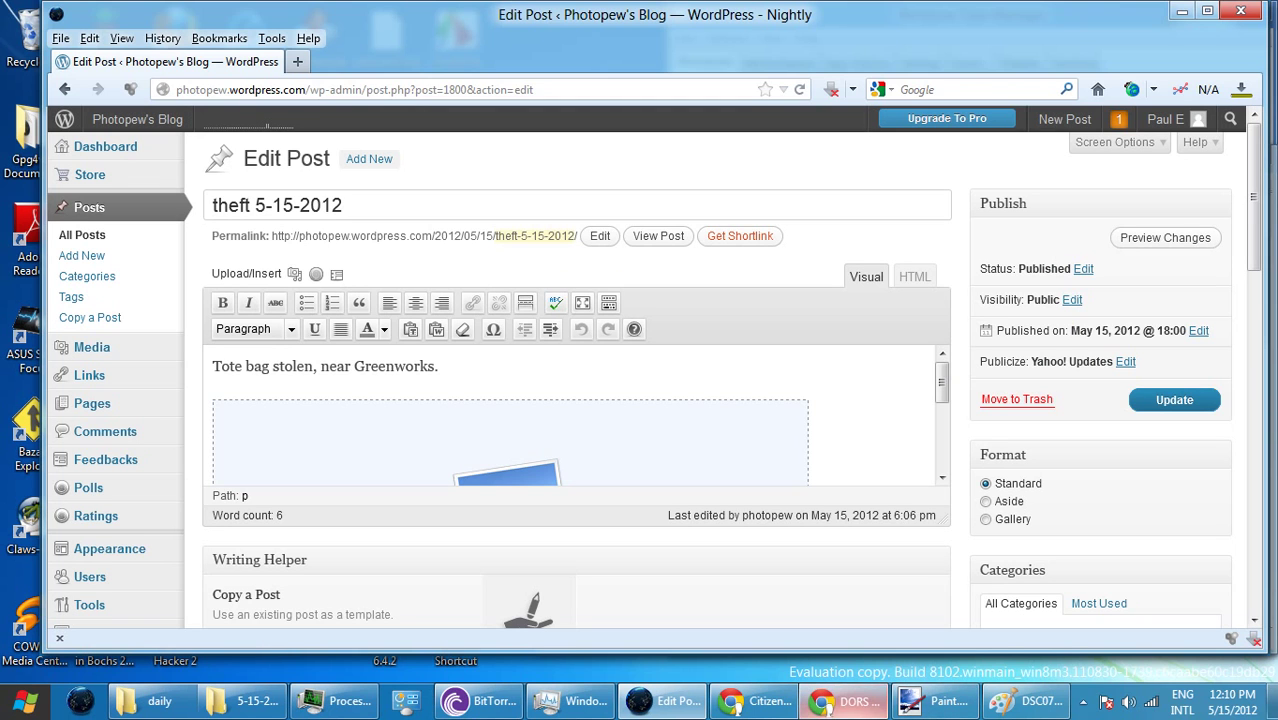
{"action": "left_click", "coordinate": [850, 700]}
- Add a 'Blog' line with the pasted shortlink to the Incident Description
{"action": "key", "text": "Return"}
{"action": "key", "text": "Return"}
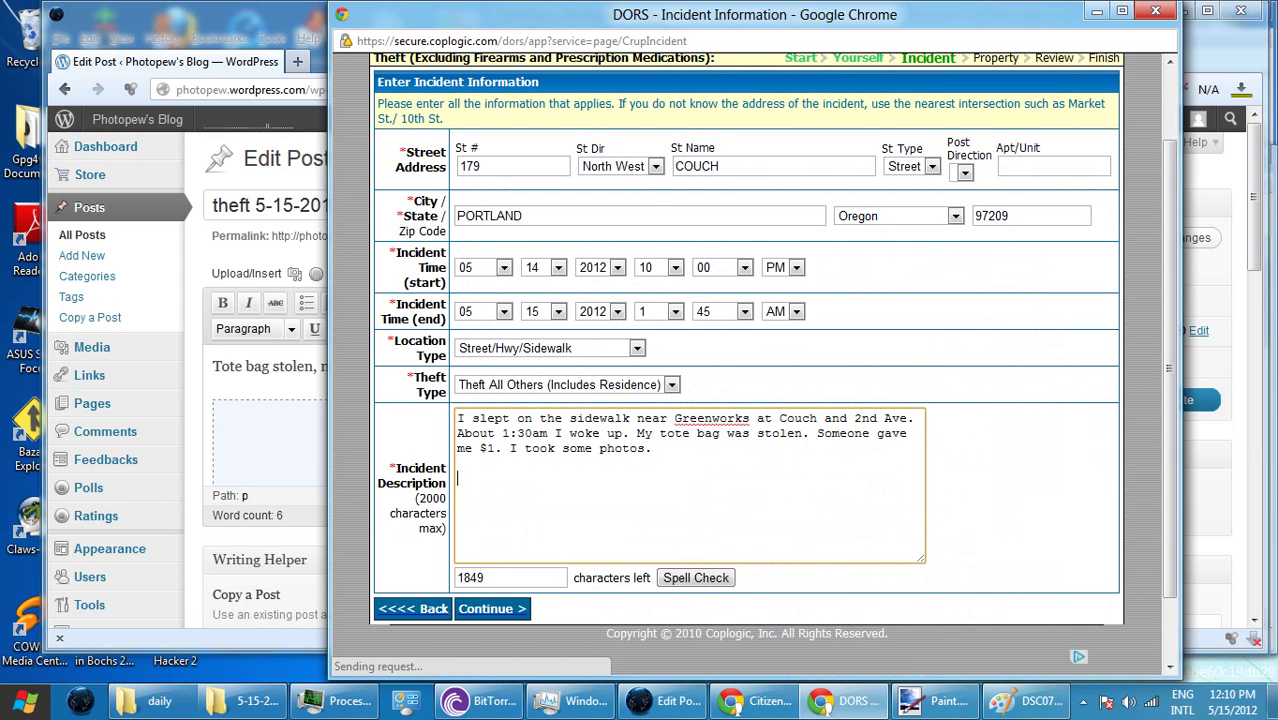
{"action": "type", "text": "Blog"}
{"action": "key", "text": "Return"}
{"action": "key", "text": "ctrl+v"}
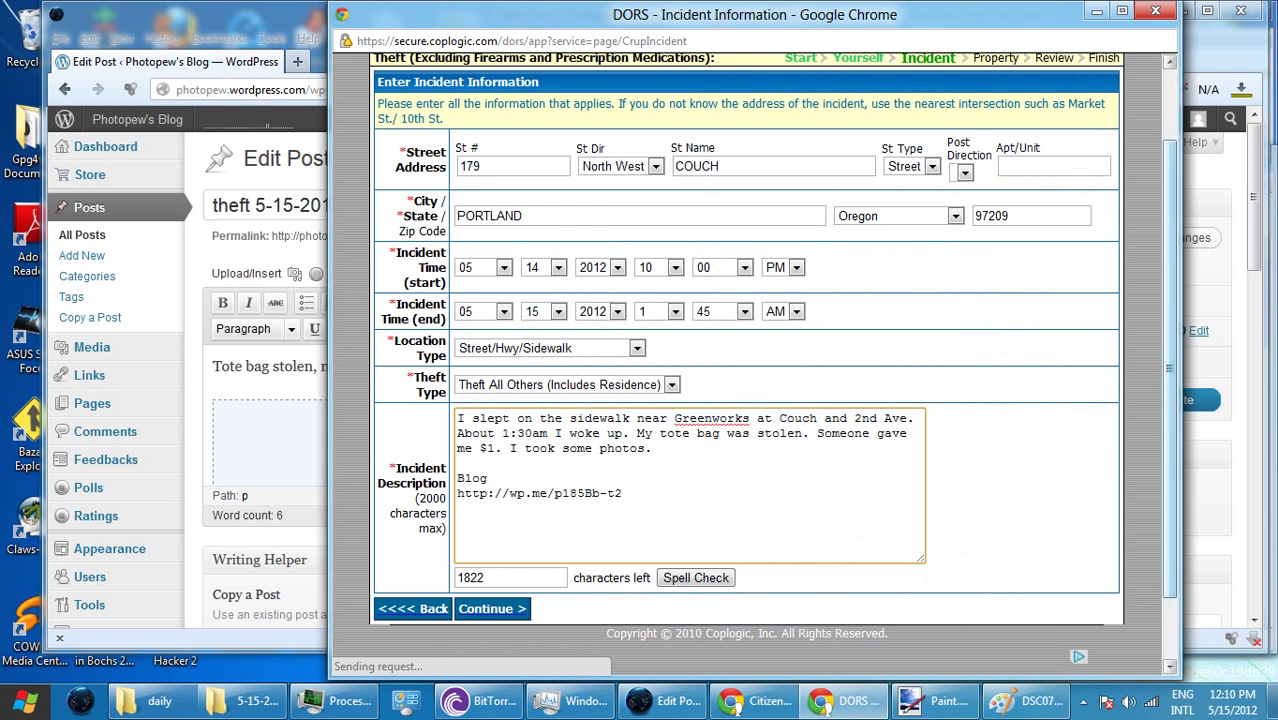
- Set the incident start hour to 9
{"action": "scroll", "coordinate": [771, 364], "scroll_direction": "up", "scroll_amount": 1}
{"action": "scroll", "coordinate": [771, 374], "scroll_direction": "down", "scroll_amount": 1}
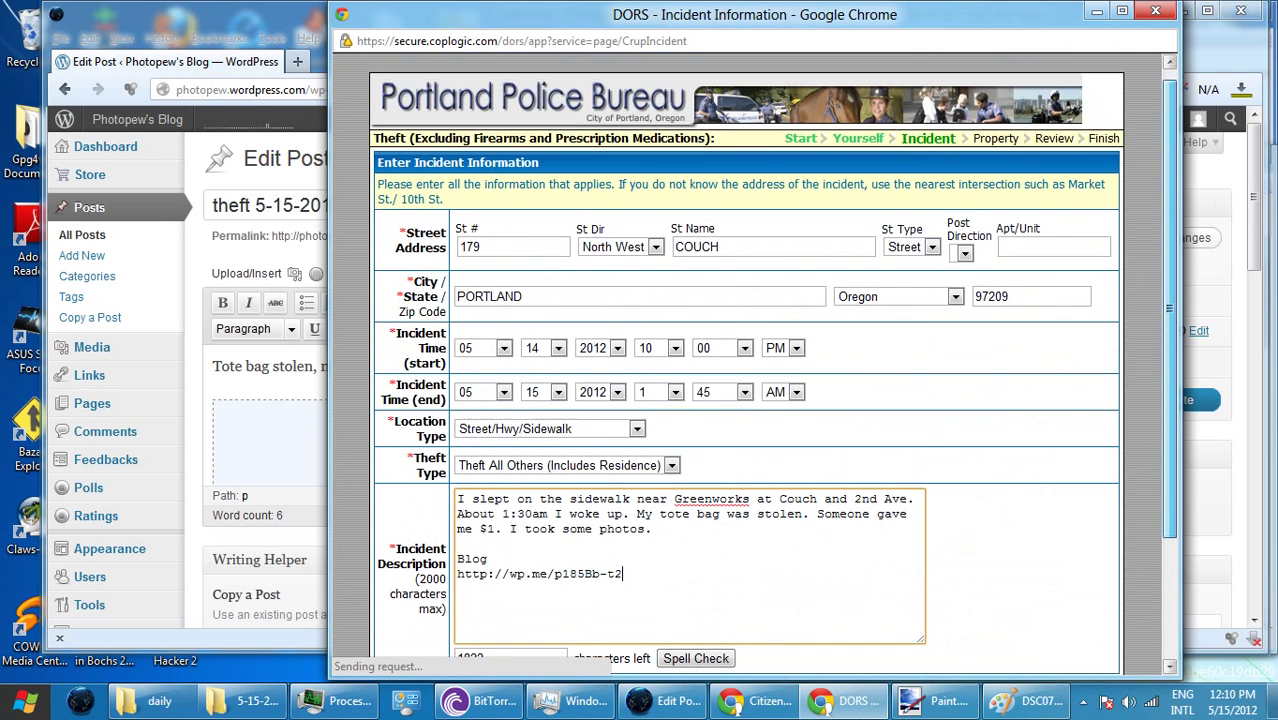
{"action": "scroll", "coordinate": [771, 364], "scroll_direction": "down", "scroll_amount": 1}
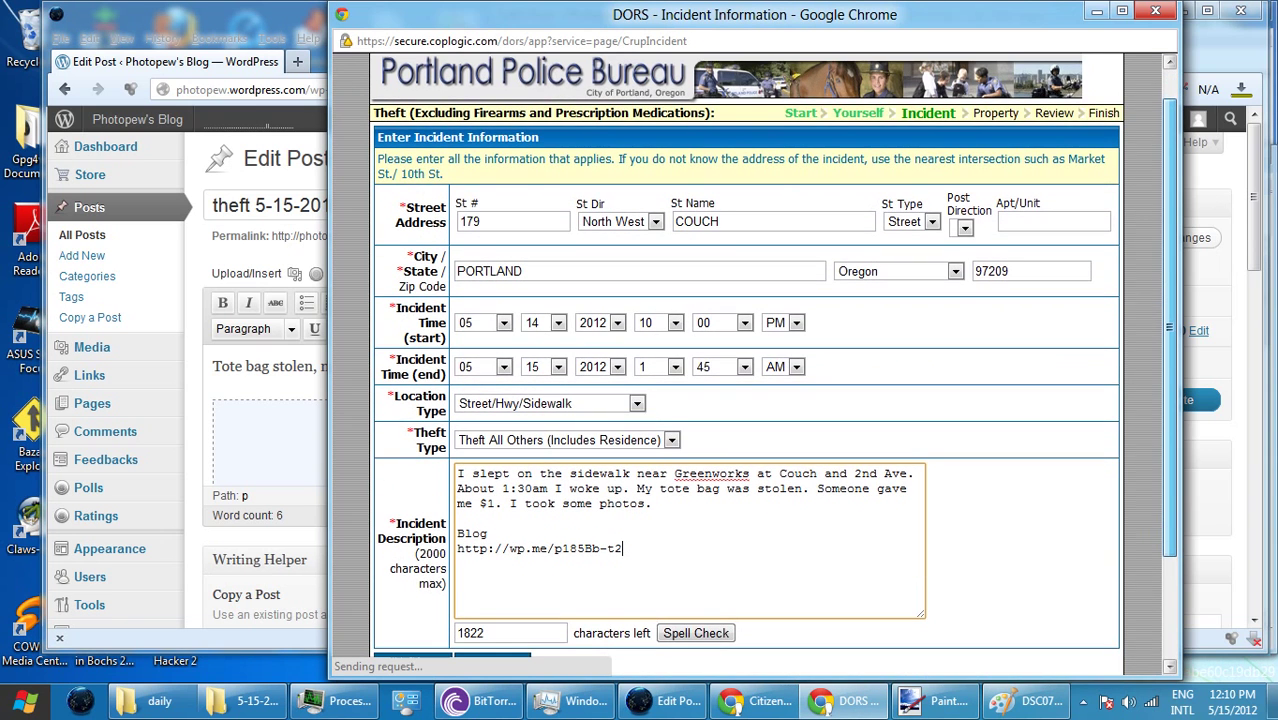
{"action": "scroll", "coordinate": [771, 364], "scroll_direction": "down", "scroll_amount": 1}
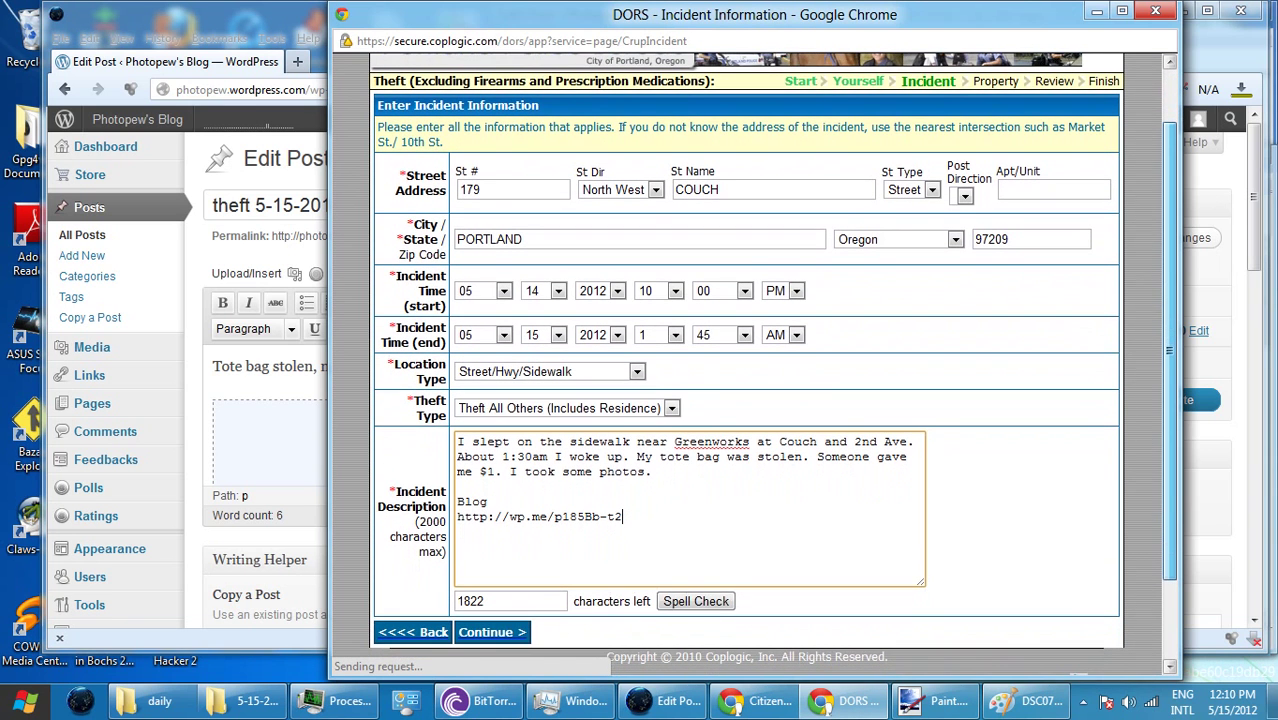
{"action": "scroll", "coordinate": [771, 364], "scroll_direction": "down", "scroll_amount": 1}
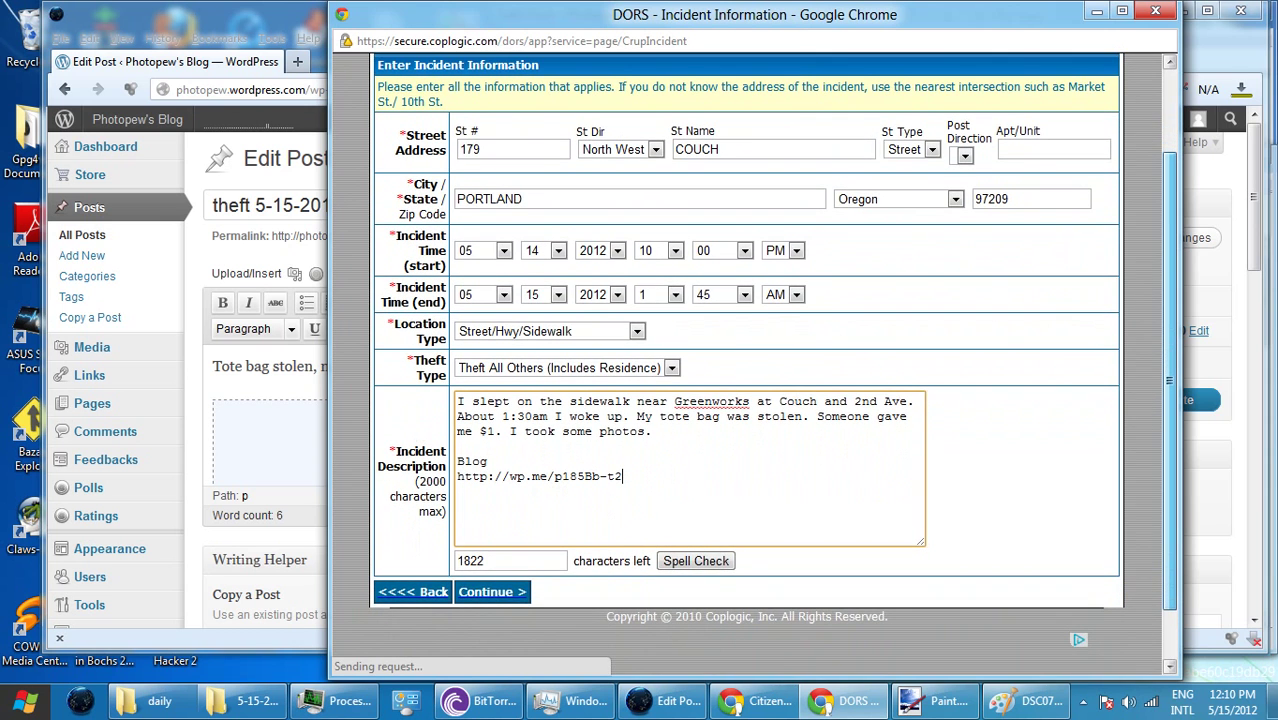
{"action": "scroll", "coordinate": [771, 364], "scroll_direction": "down", "scroll_amount": 1}
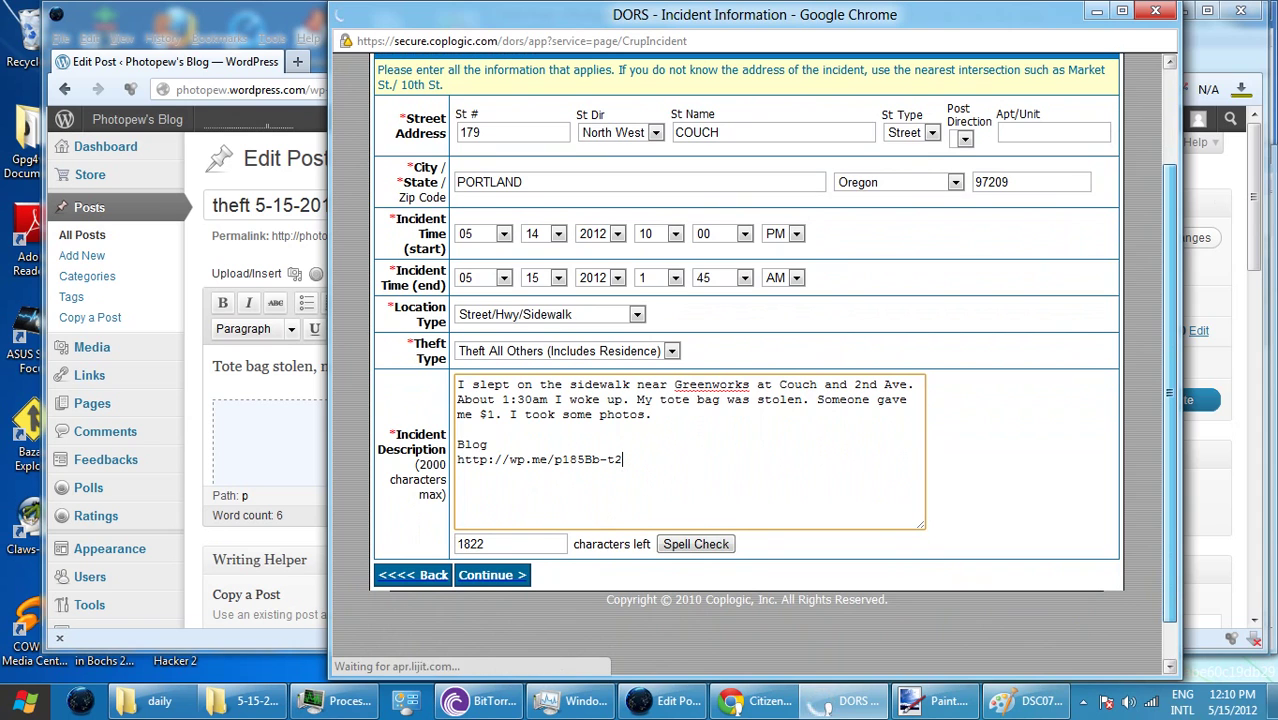
{"action": "left_click", "coordinate": [675, 233]}
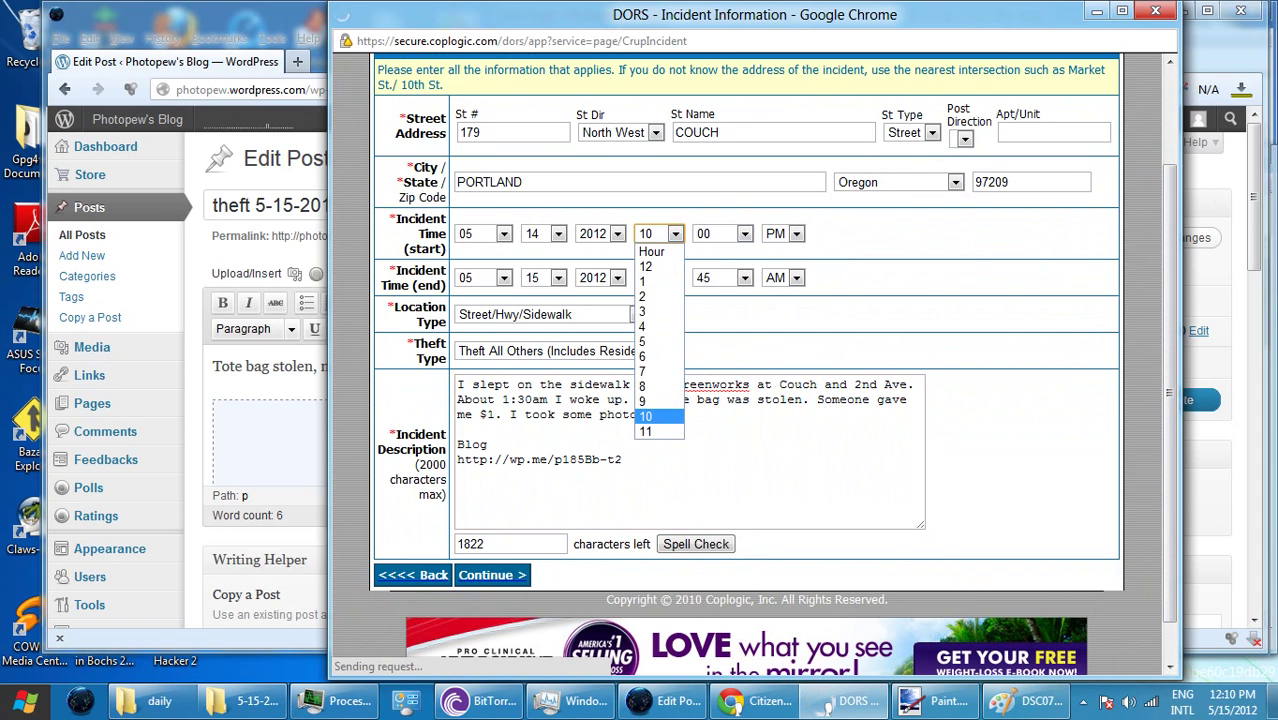
{"action": "left_click", "coordinate": [645, 431]}
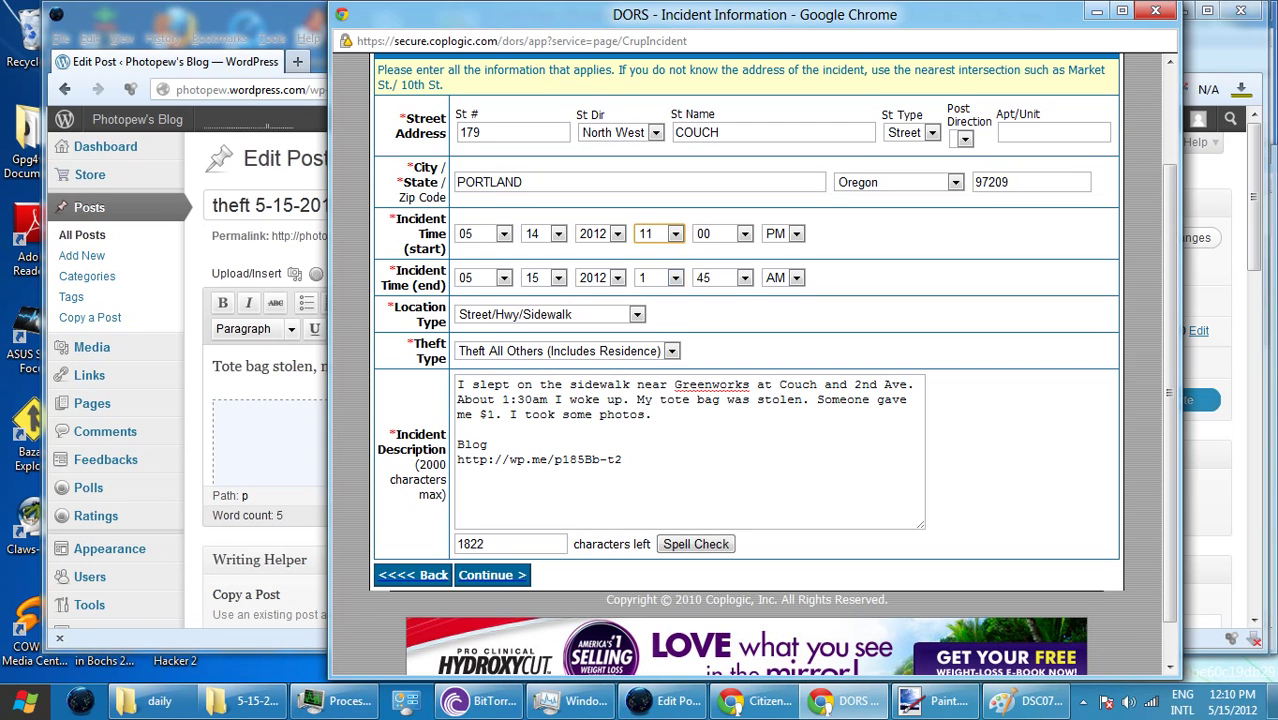
{"action": "key", "text": "alt+Down"}
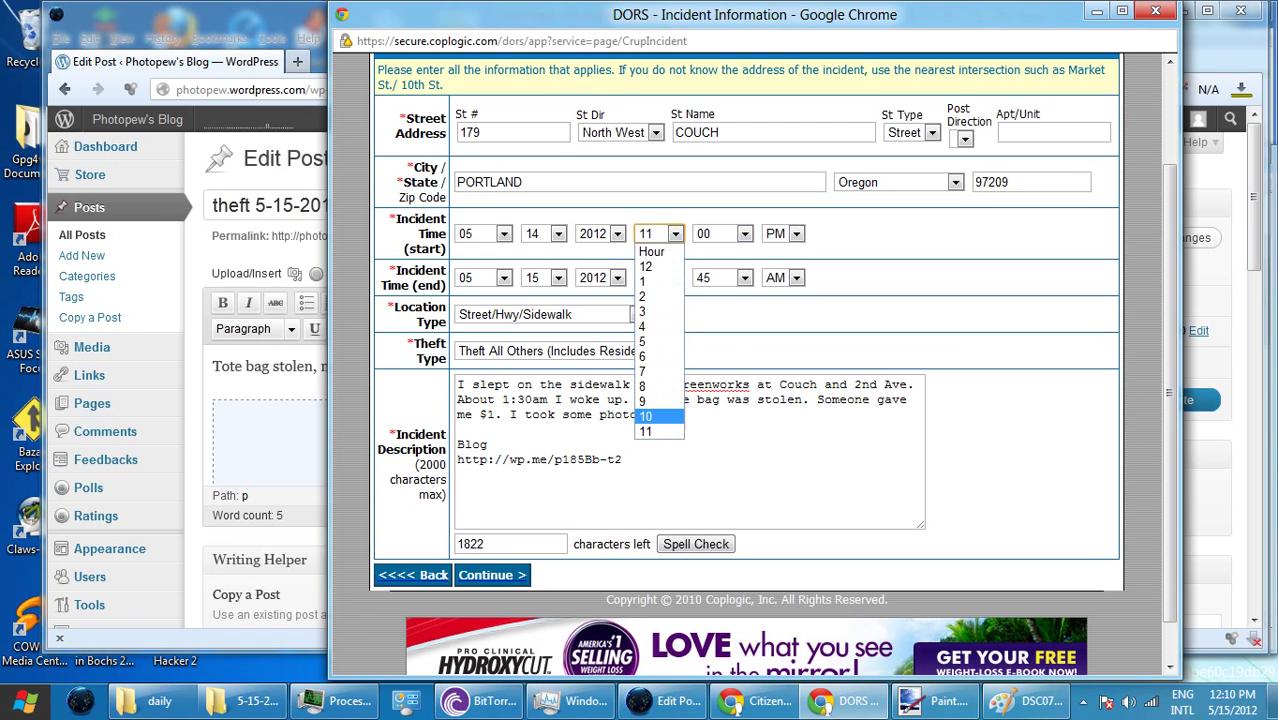
{"action": "key", "text": "Return"}
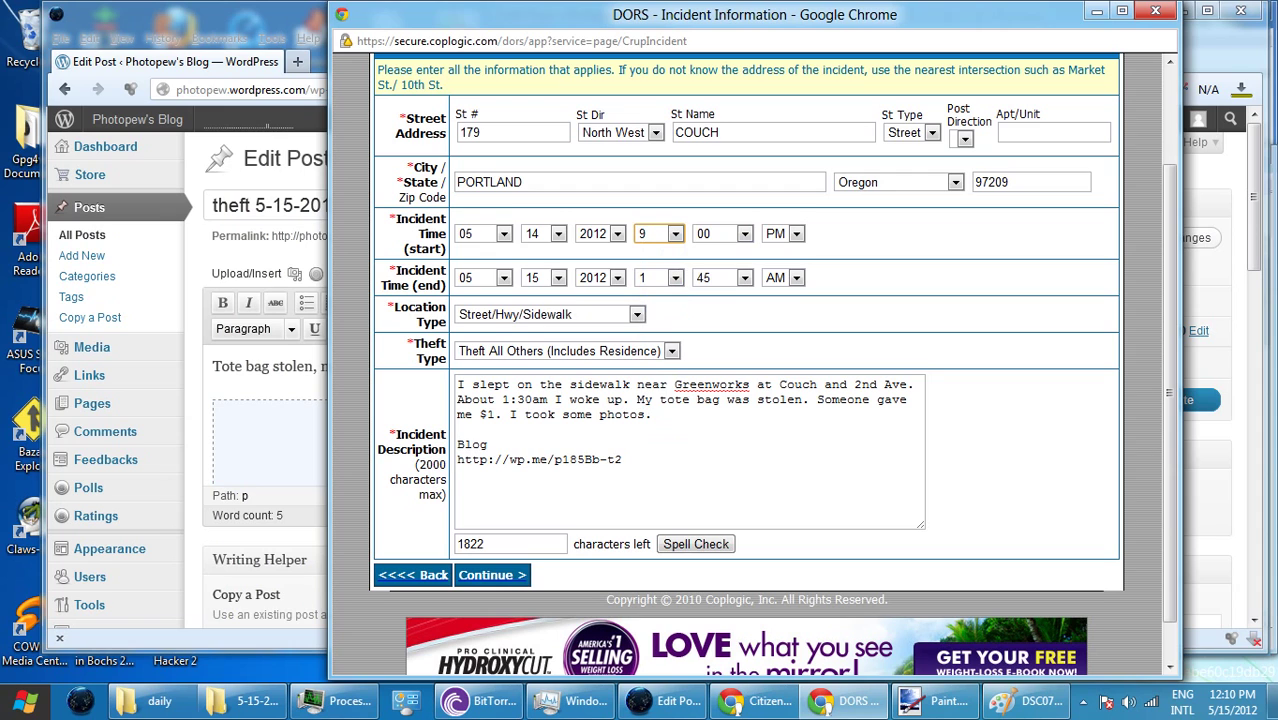
- Add 'of the area' after photos in the description and continue to property details
{"action": "left_click", "coordinate": [645, 414]}
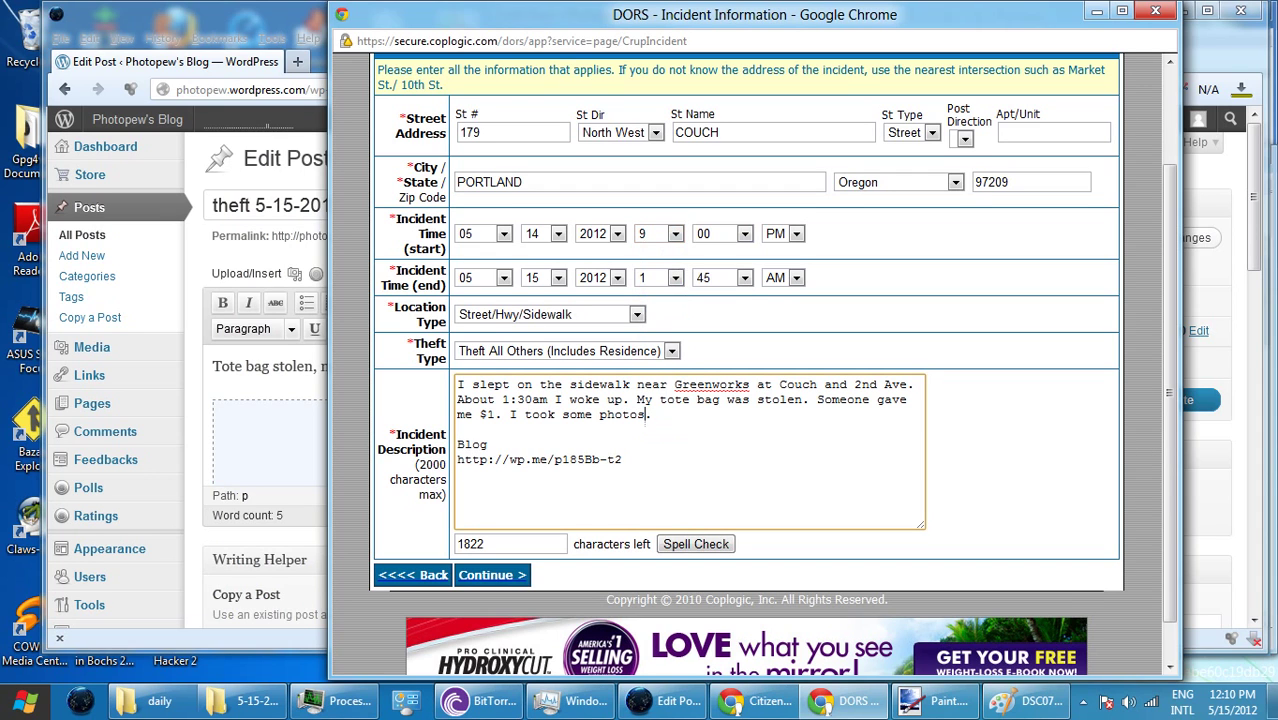
{"action": "type", "text": "of the area"}
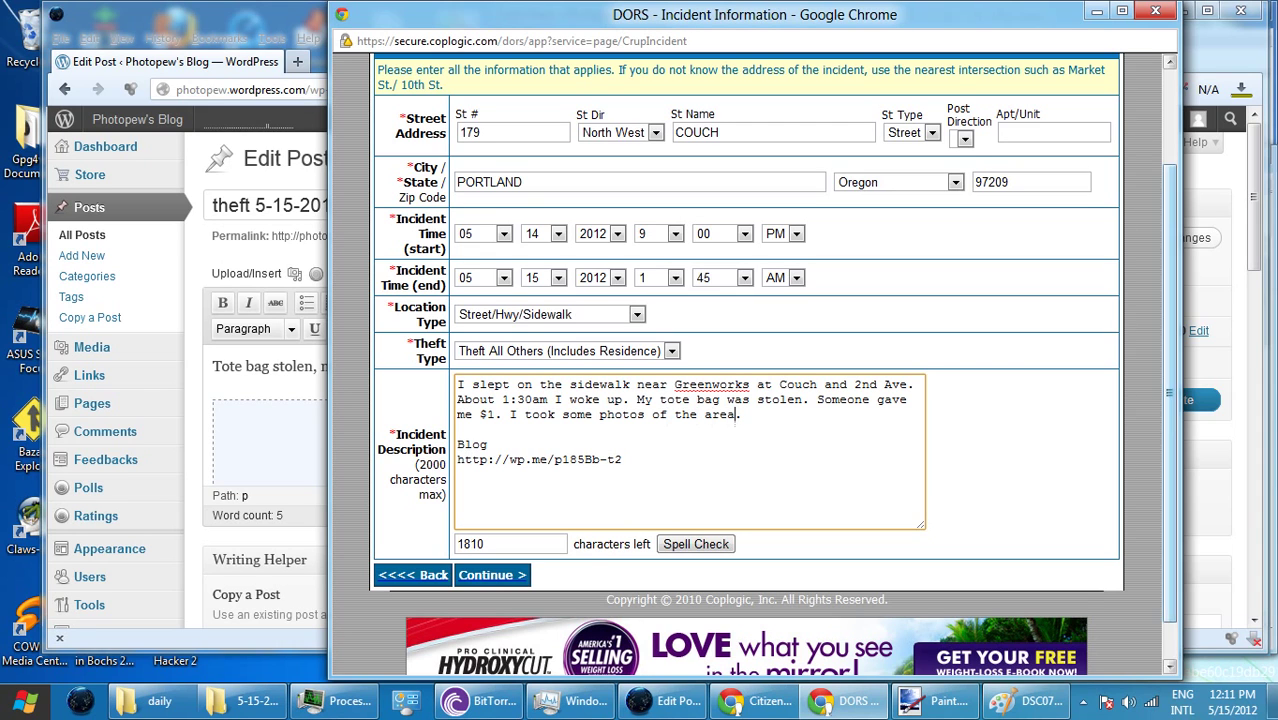
{"action": "left_click", "coordinate": [492, 575]}
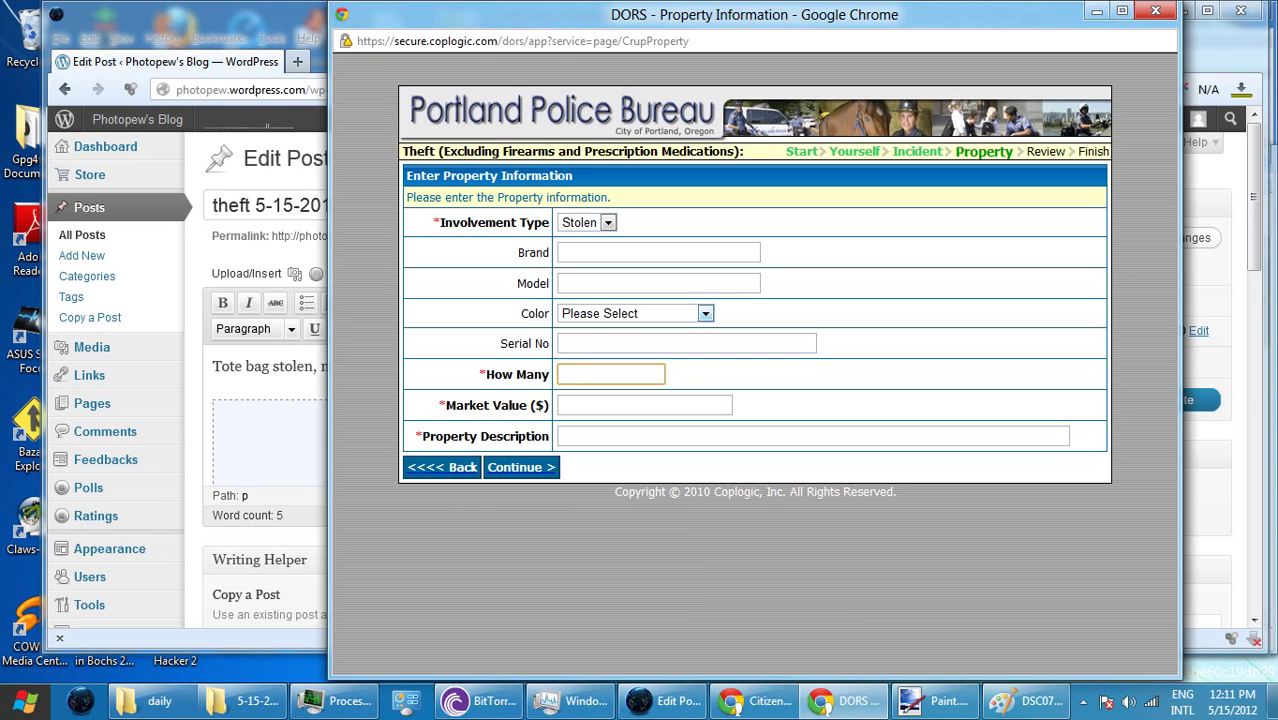
- Enter 'Fred meyer tote' in the Property Description field, fixing a stray e
{"action": "key", "text": "alt+Tab"}
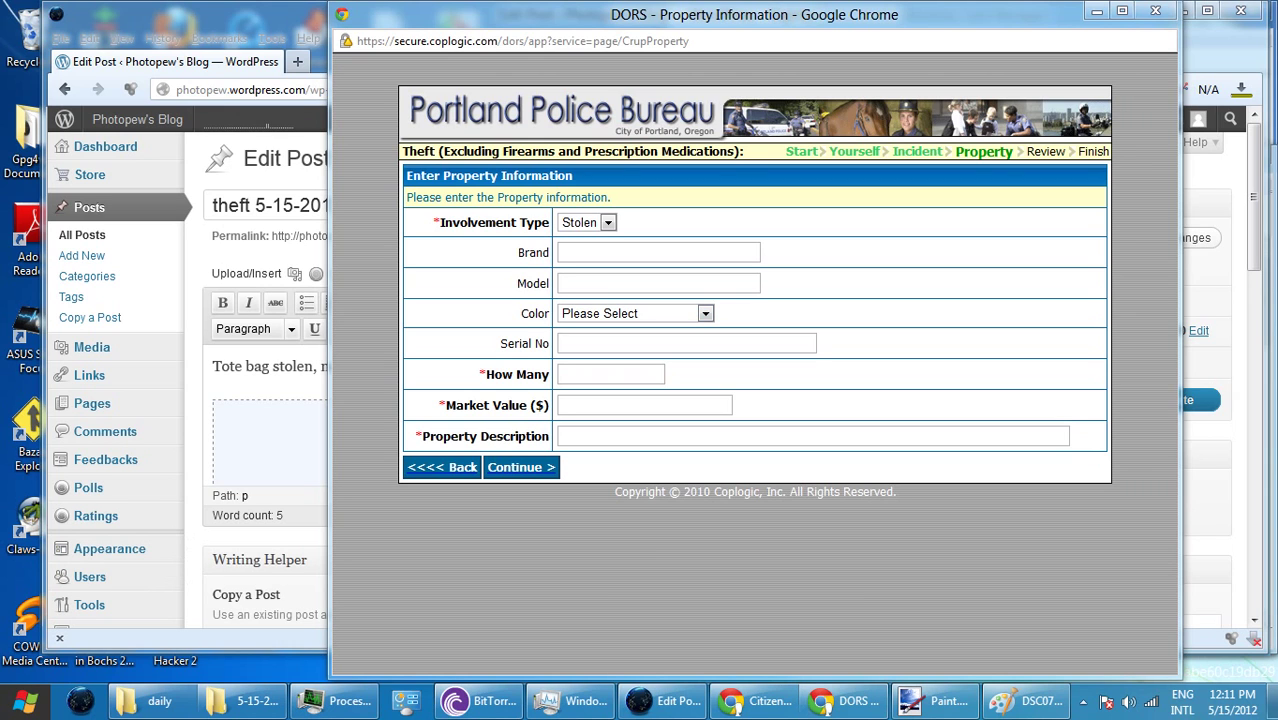
{"action": "left_click", "coordinate": [658, 252]}
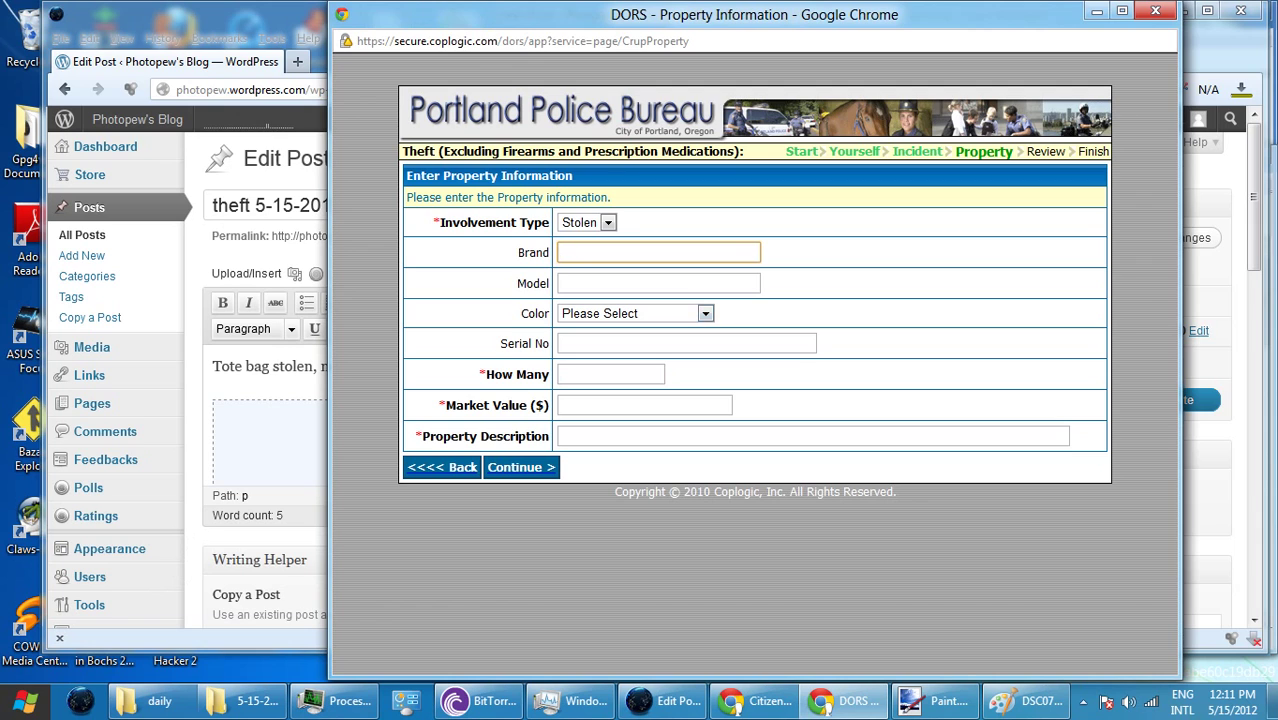
{"action": "left_click", "coordinate": [812, 436]}
{"action": "type", "text": "Fred e meyer"}
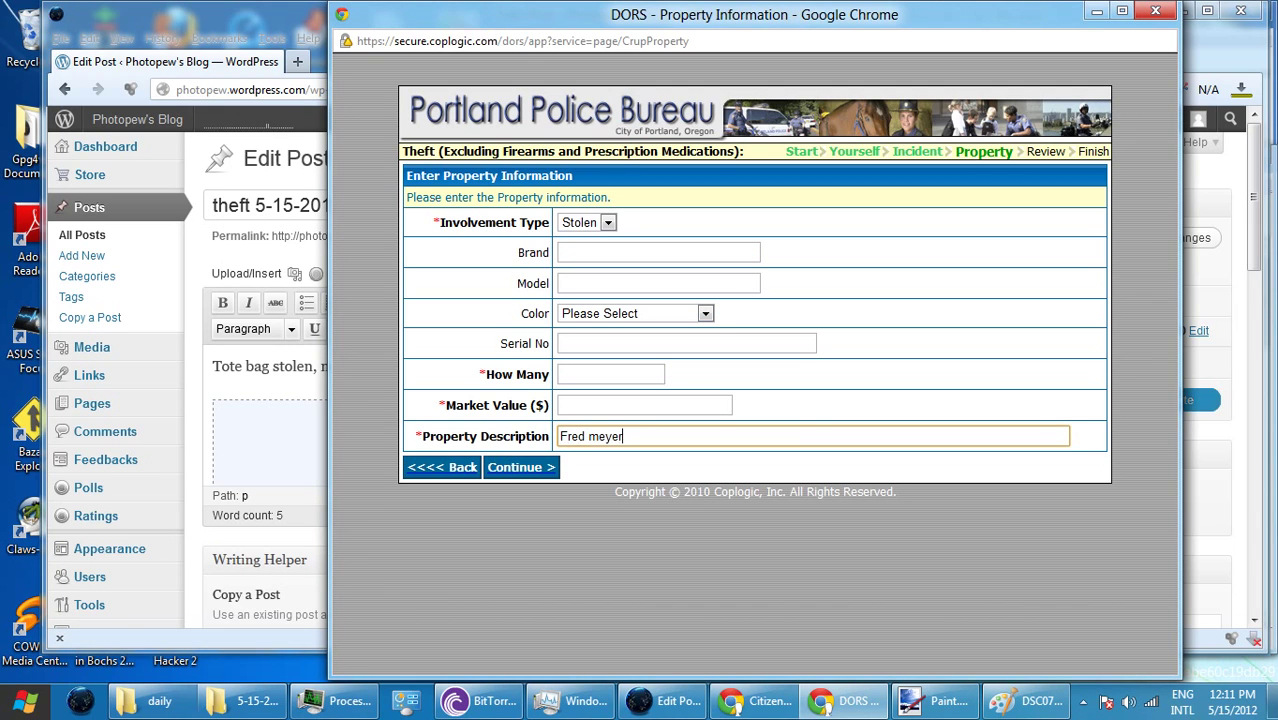
{"action": "type", "text": " tot"}
{"action": "left_click", "coordinate": [587, 436]}
{"action": "type", "text": "e"}
{"action": "key", "text": "ctrl+a"}
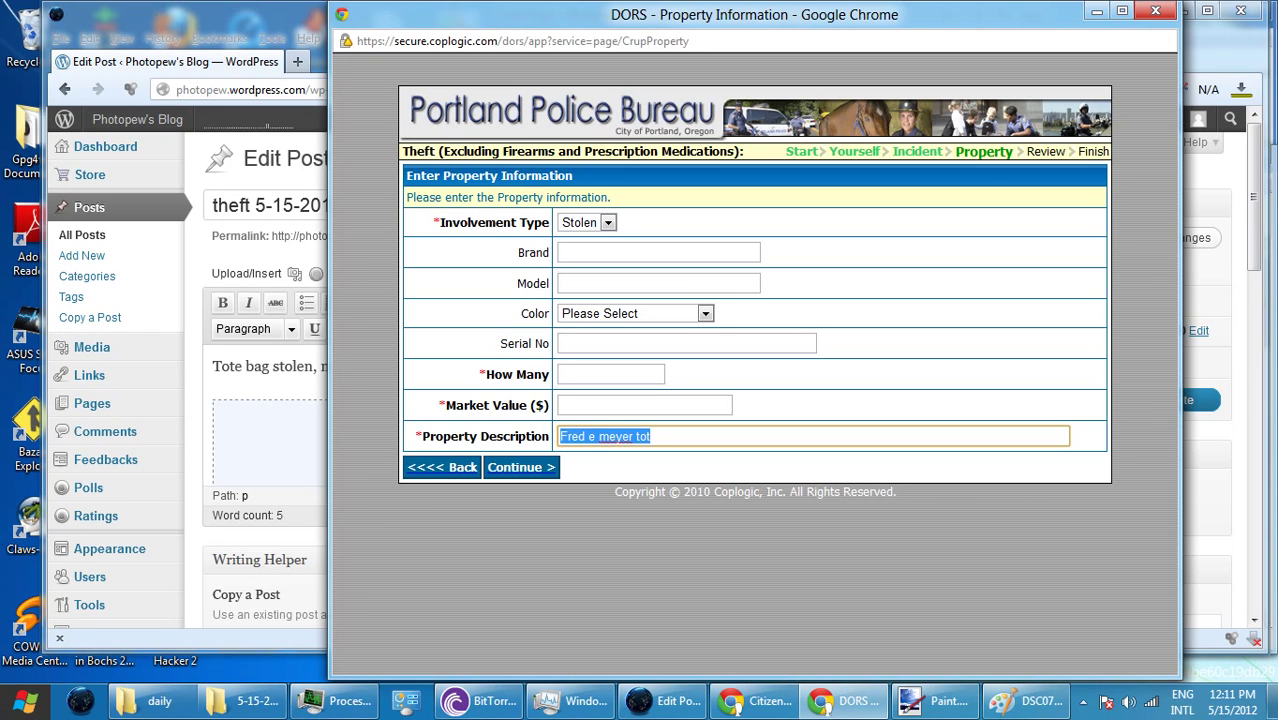
{"action": "left_click", "coordinate": [599, 436]}
{"action": "key", "text": "BackSpace"}
{"action": "key", "text": "BackSpace"}
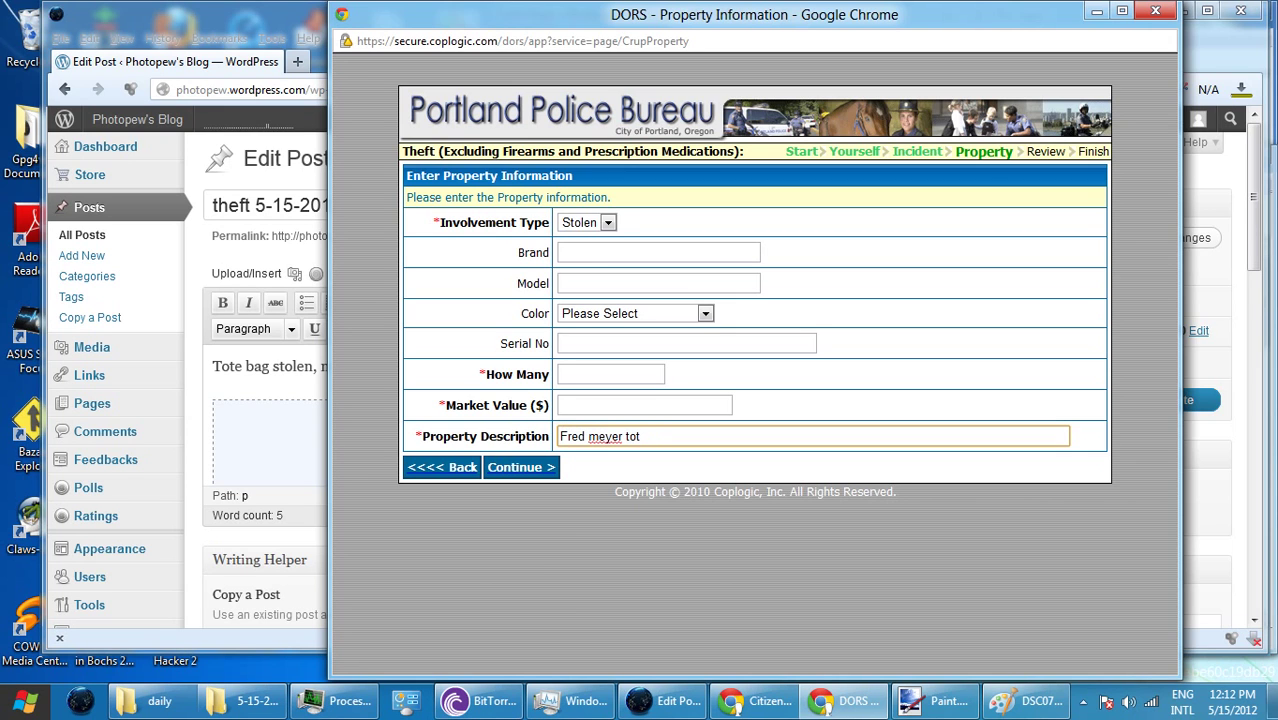
{"action": "type", "text": "e"}
- Prefix the description with 'Two' and resume typing at its end
{"action": "key", "text": "ctrl+Left"}
{"action": "key", "text": "ctrl+Left"}
{"action": "key", "text": "ctrl+Left"}
{"action": "type", "text": "Tweo"}
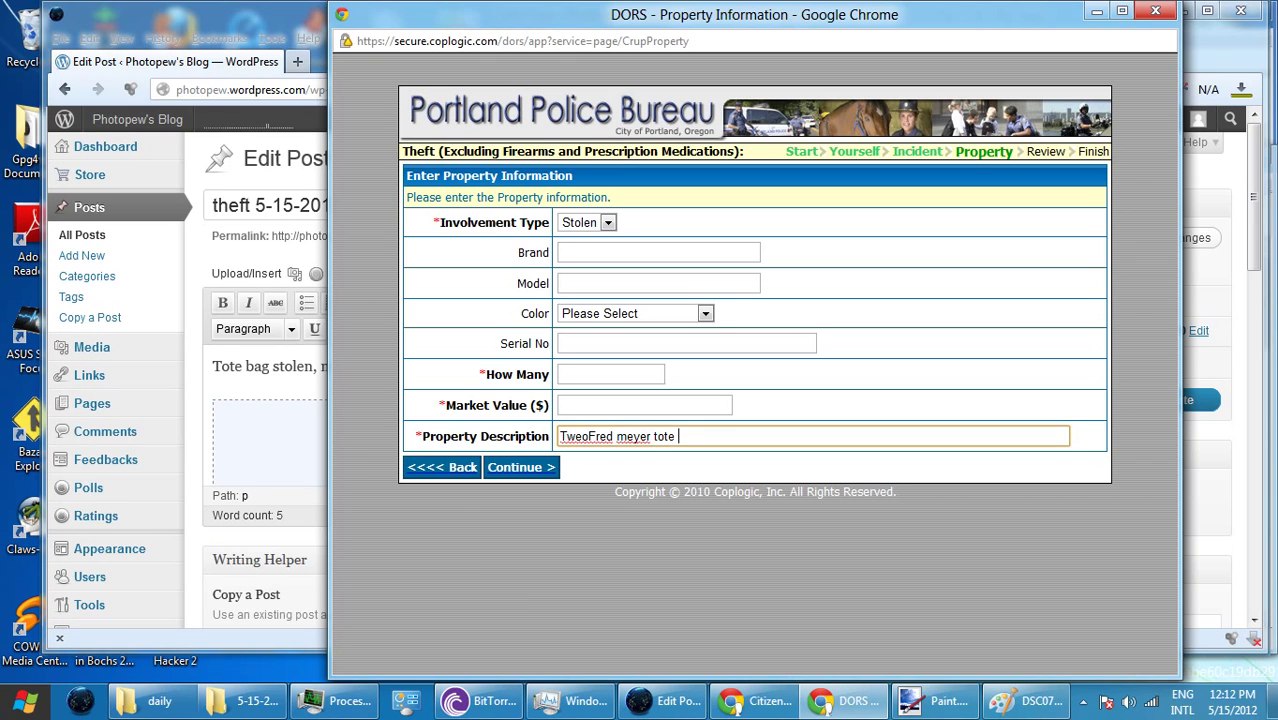
{"action": "left_click", "coordinate": [599, 436]}
{"action": "key", "text": "BackSpace"}
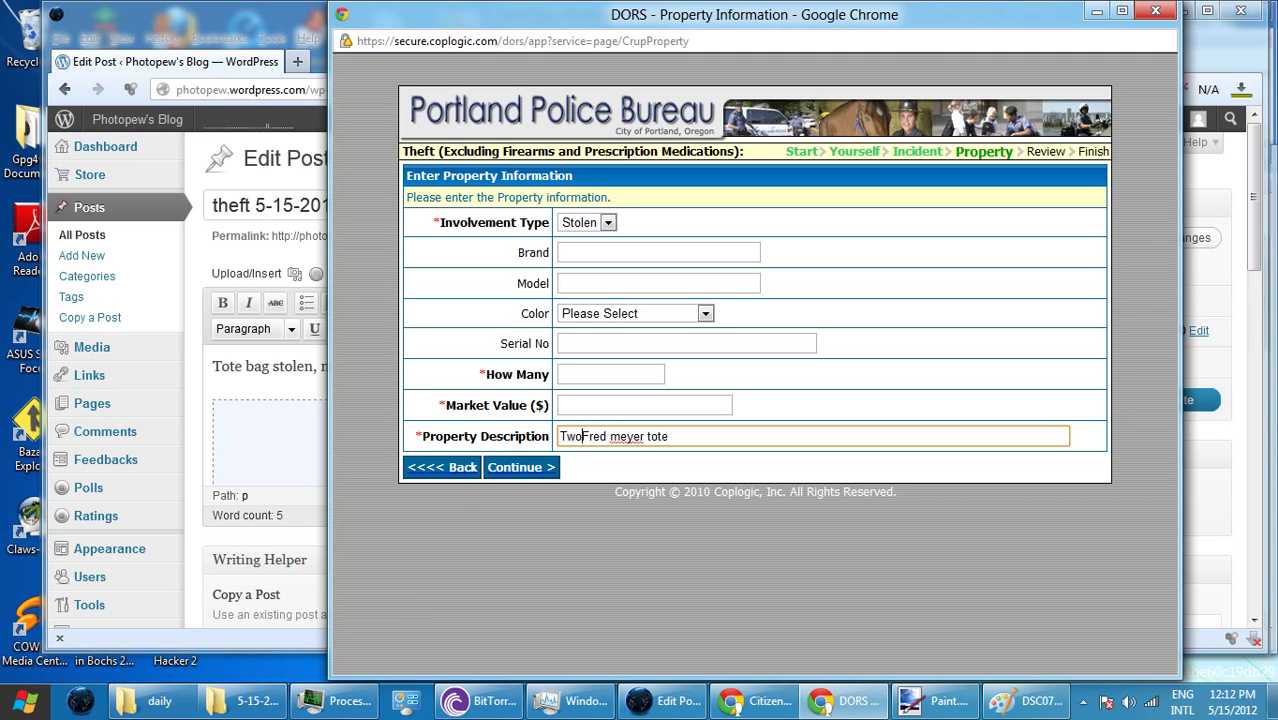
{"action": "key", "text": "End"}
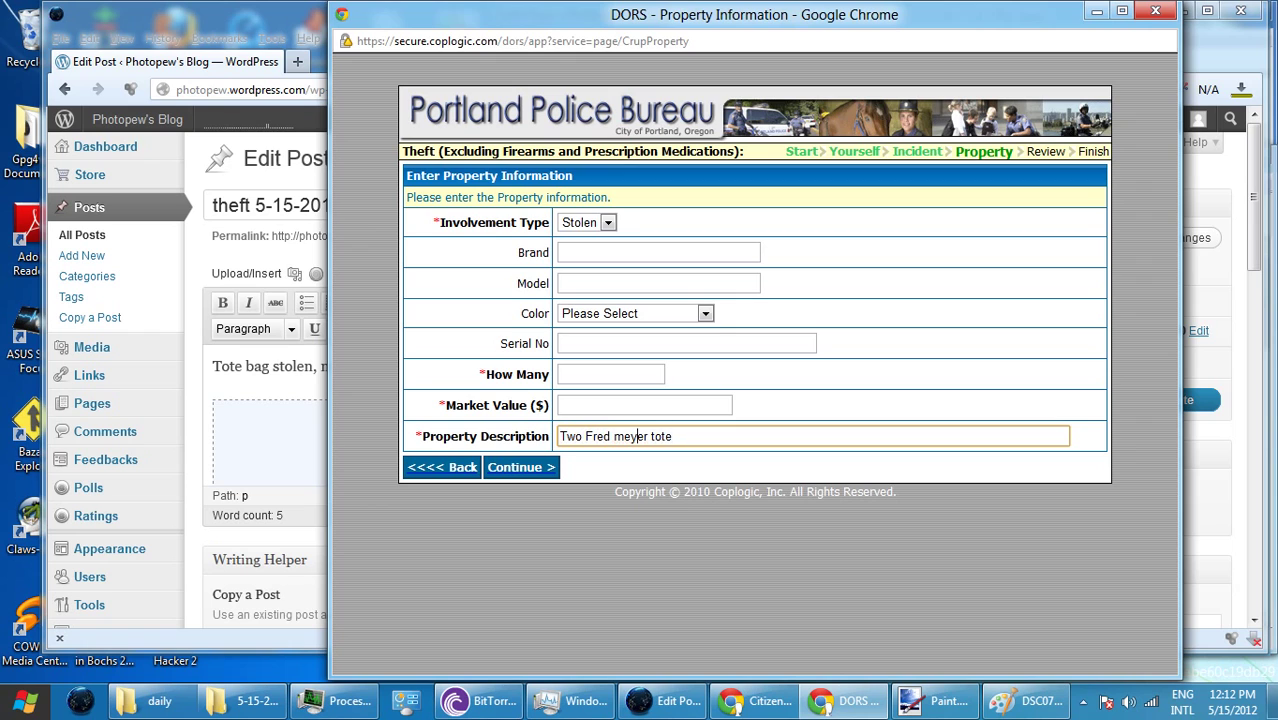
{"action": "type", "text": "M"}
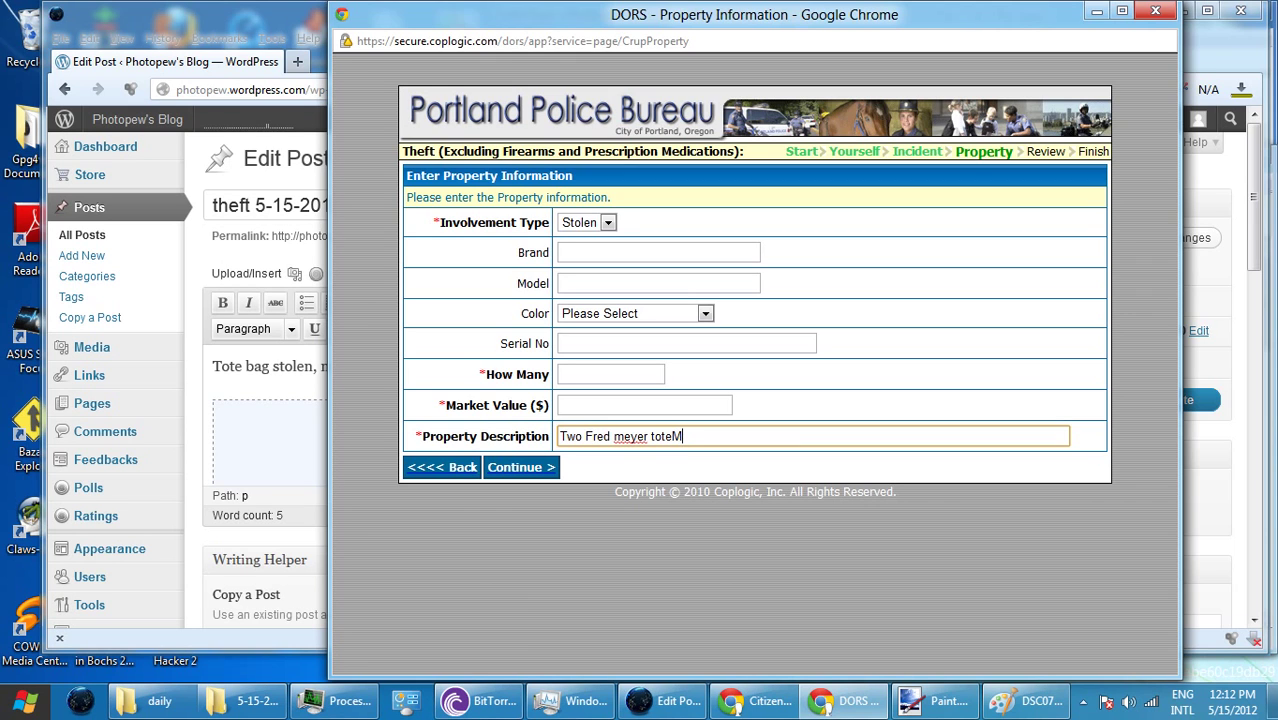
- Correct the description's start to 'Fred Meyer tote bags', removing the stray M and lowercase 'meyer'
{"action": "key", "text": "BackSpace"}
{"action": "left_click", "coordinate": [645, 436]}
{"action": "double_click", "coordinate": [661, 436]}
{"action": "key", "text": "BackSpace"}
{"action": "left_click", "coordinate": [614, 436]}
{"action": "key", "text": "Delete"}
{"action": "type", "text": "Meyer tote bags"}
- Append ', a smaller insulated bag and thinner bigger bag' to the property description
{"action": "key", "text": "ctrl+a"}
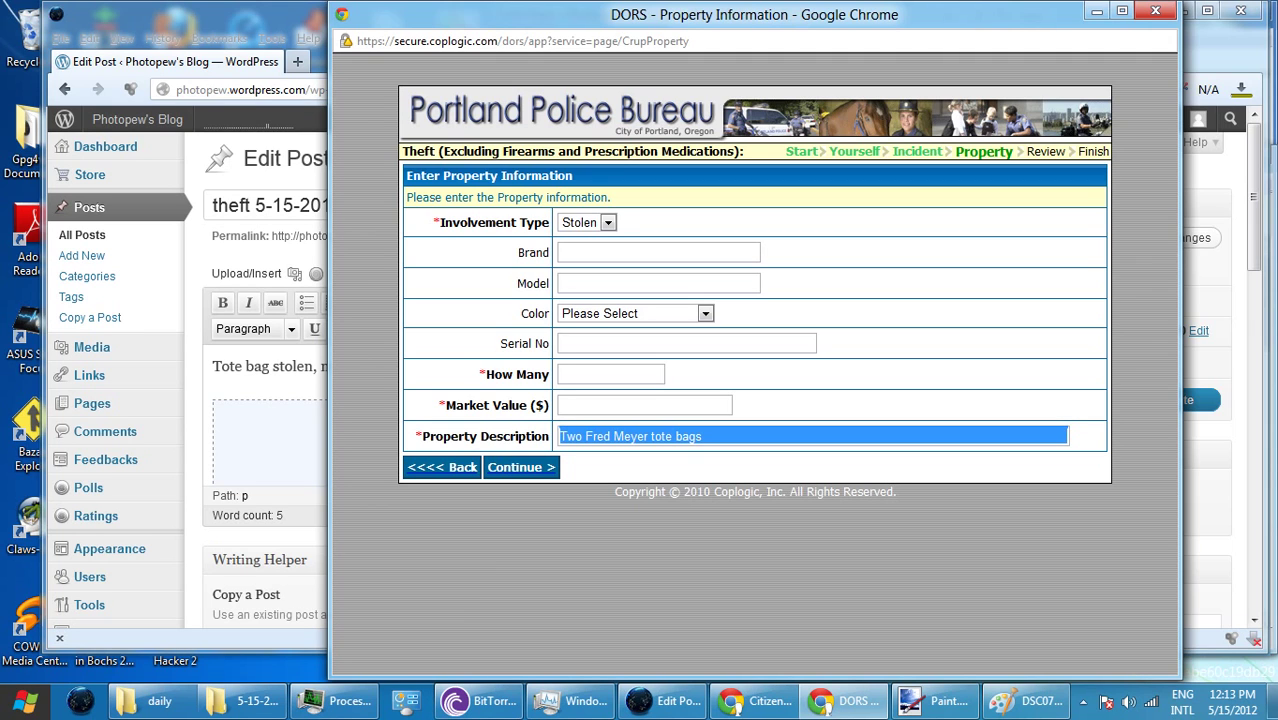
{"action": "left_click", "coordinate": [706, 436]}
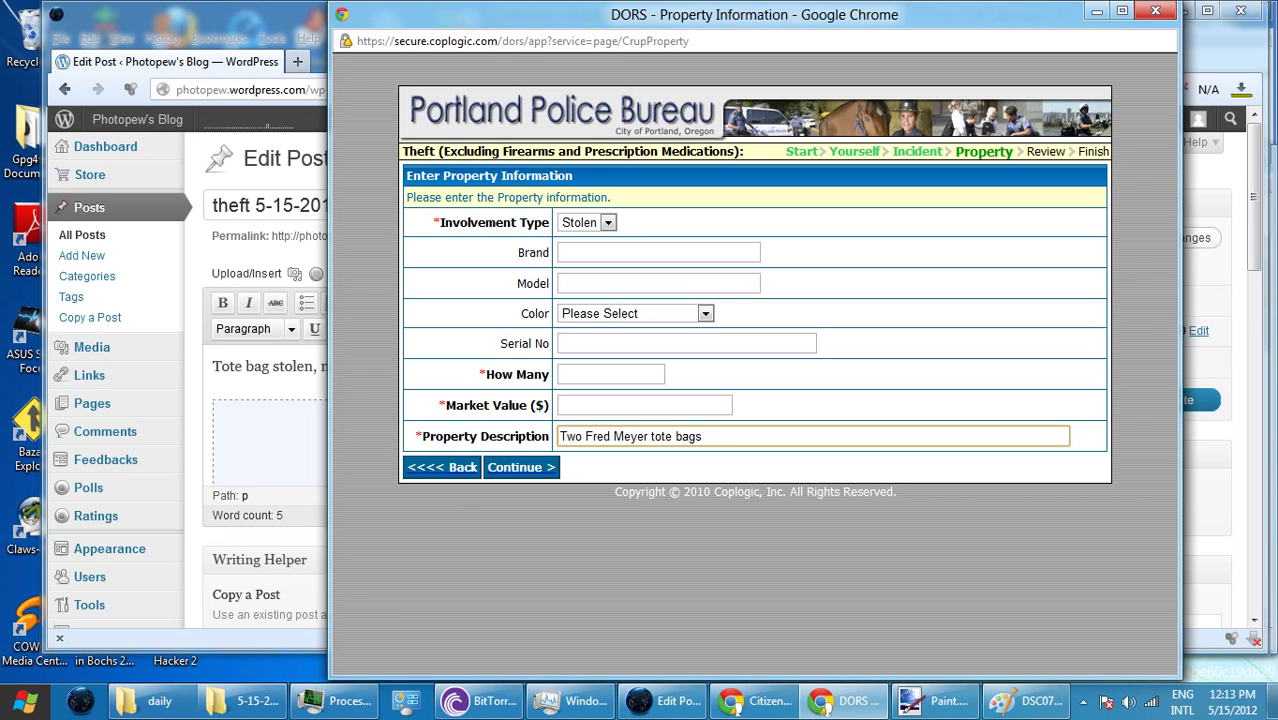
{"action": "type", "text": ", a snsmaller i"}
{"action": "left_click", "coordinate": [726, 436]}
{"action": "type", "text": "ns"}
{"action": "key", "text": "BackSpace"}
{"action": "key", "text": "BackSpace"}
{"action": "type", "text": "nsulated ba"}
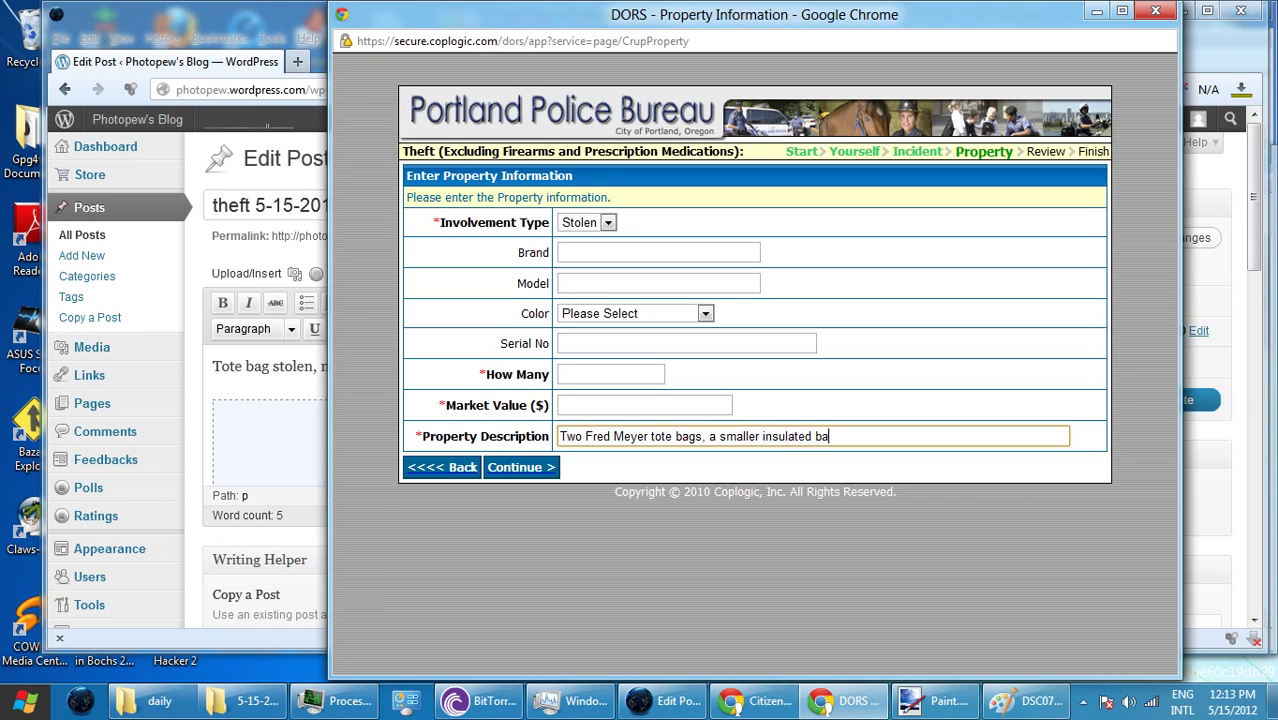
{"action": "type", "text": "g and thinn"}
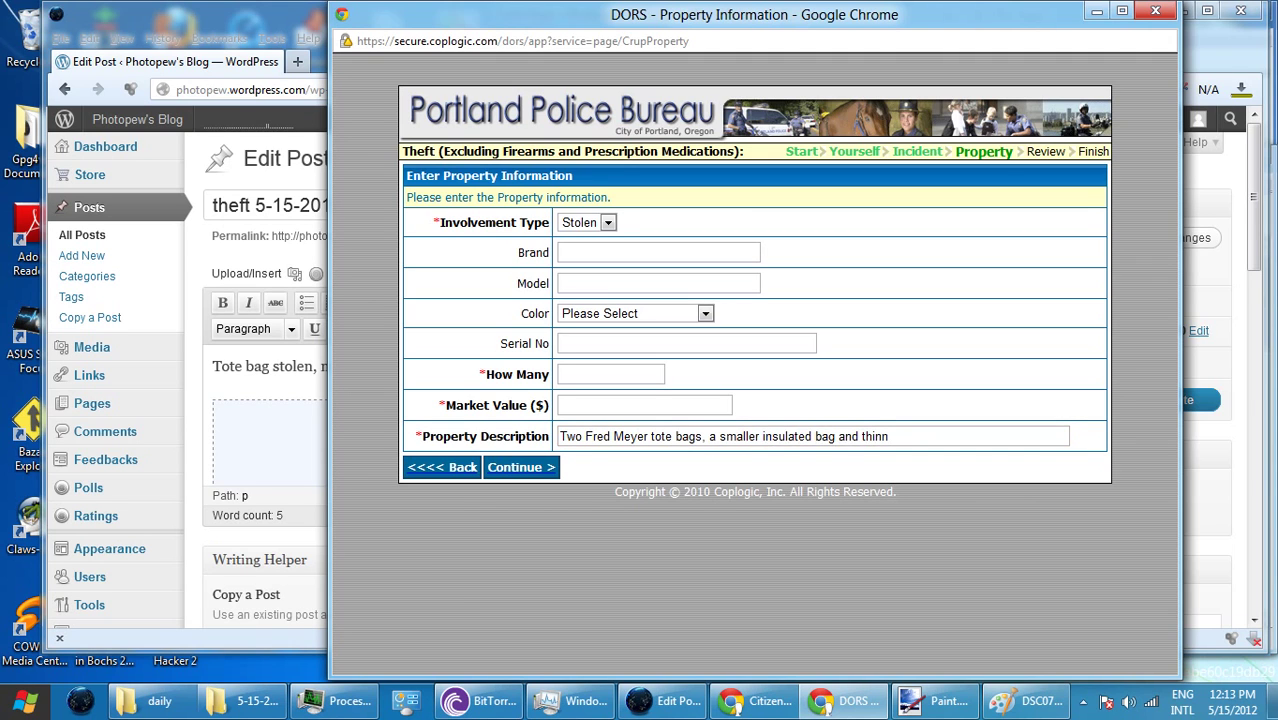
{"action": "type", "text": "er "}
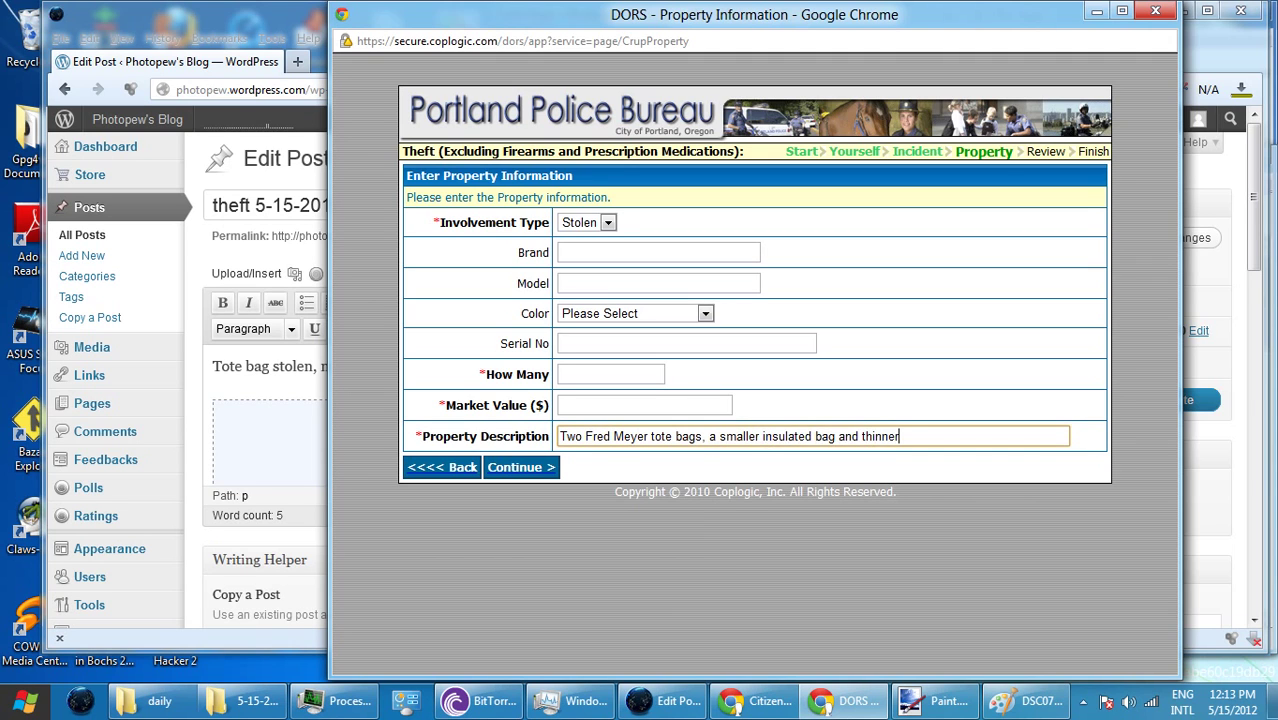
{"action": "type", "text": "bigger bag"}
{"action": "left_click", "coordinate": [930, 436]}
{"action": "type", "text": "n"}
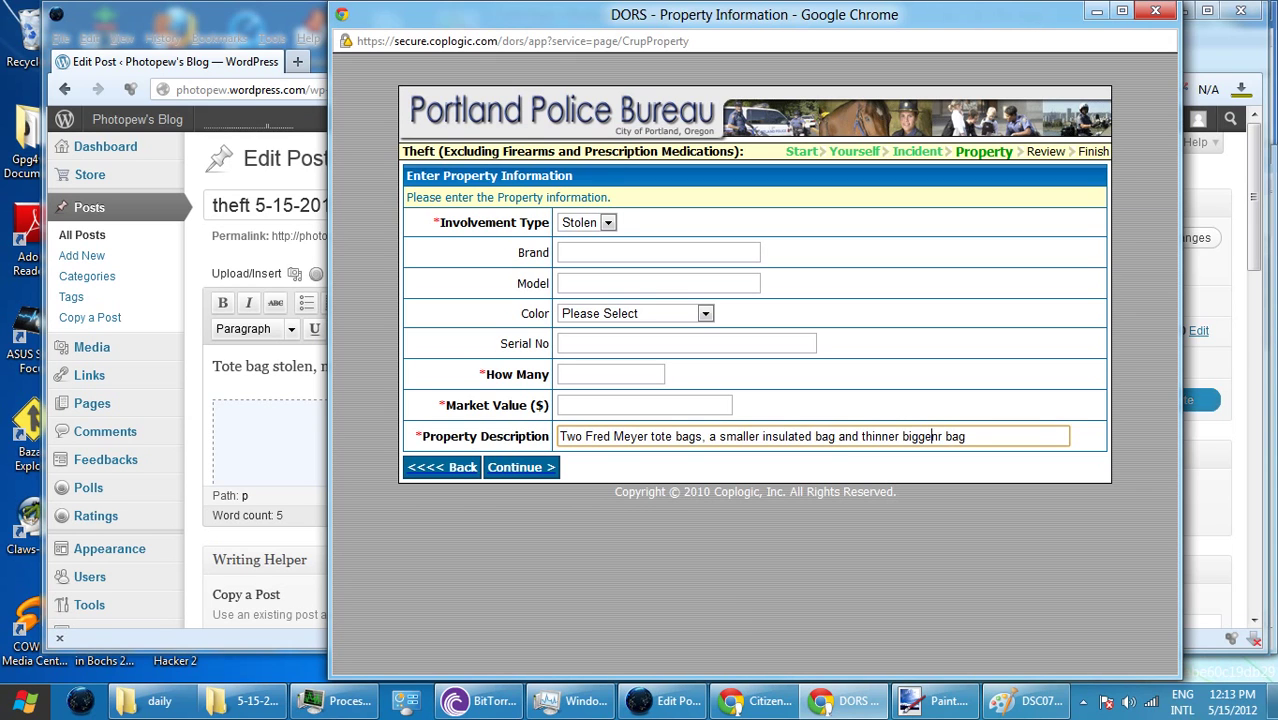
{"action": "key", "text": "BackSpace"}
{"action": "key", "text": "alt+Tab"}
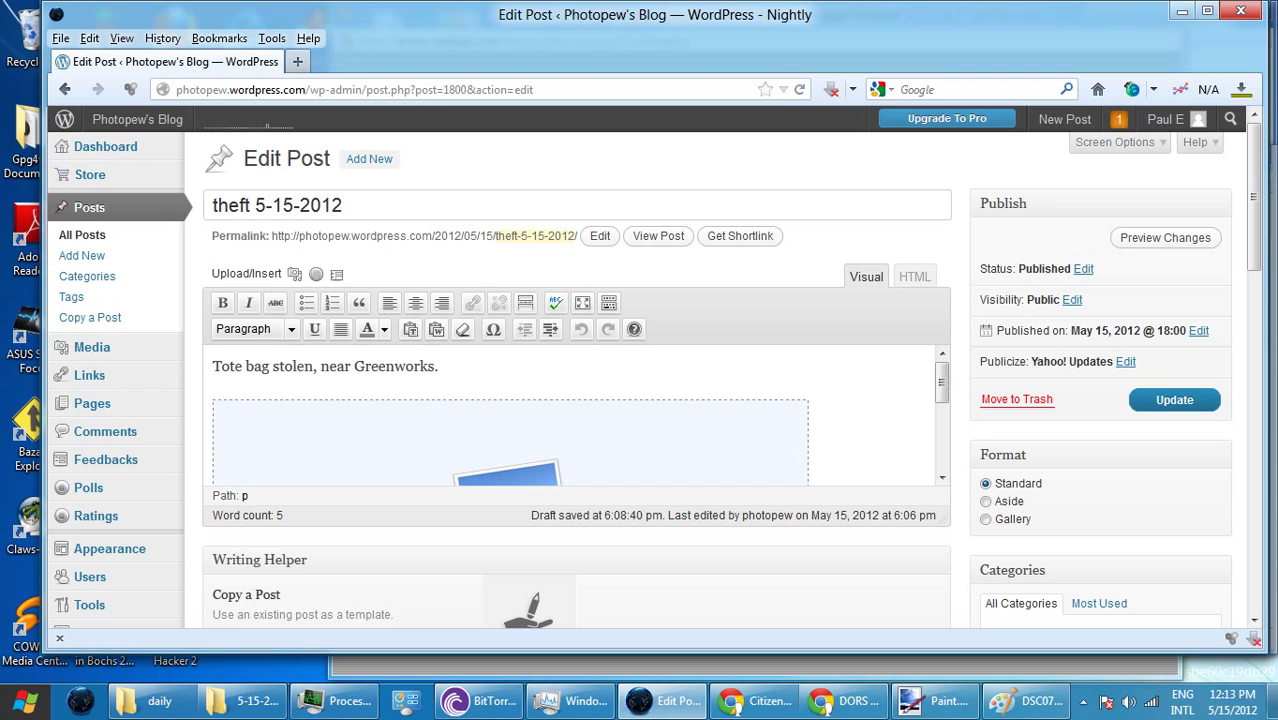
- Back in DORS, fix the stray space in 'bigger' and begin the word 'ne' at the end
{"action": "key", "text": "alt+Tab"}
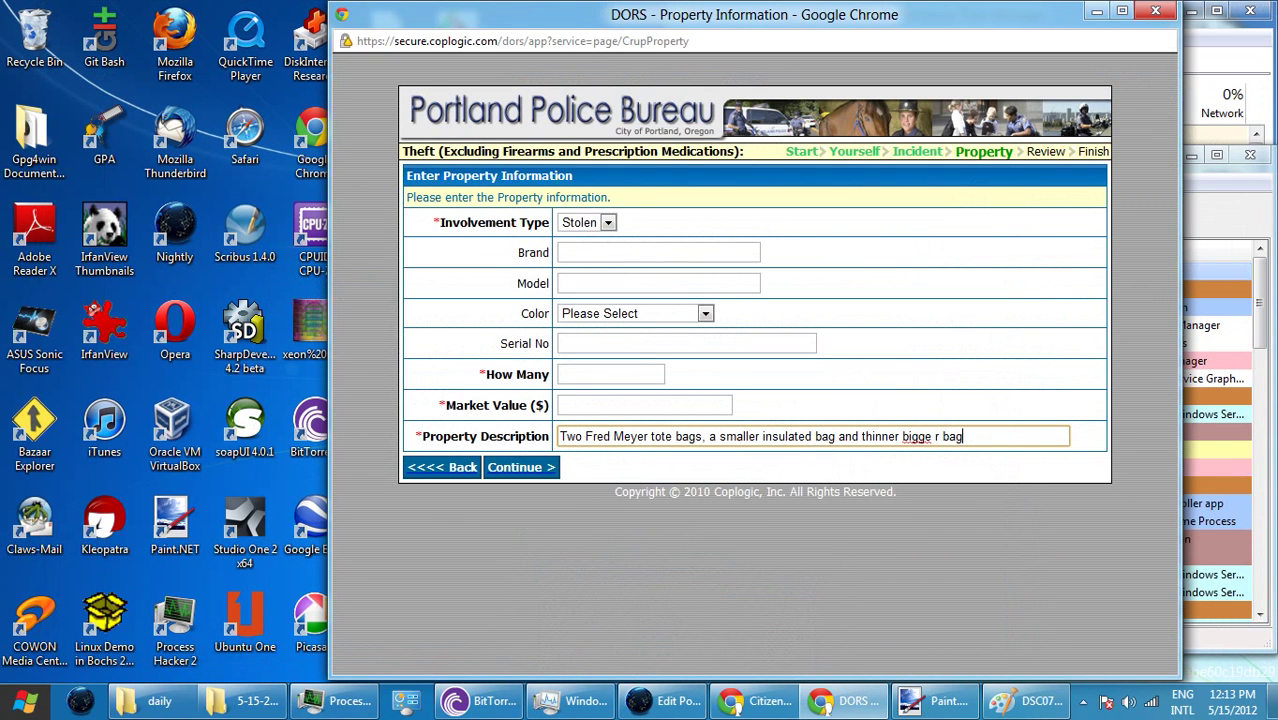
{"action": "key", "text": "BackSpace"}
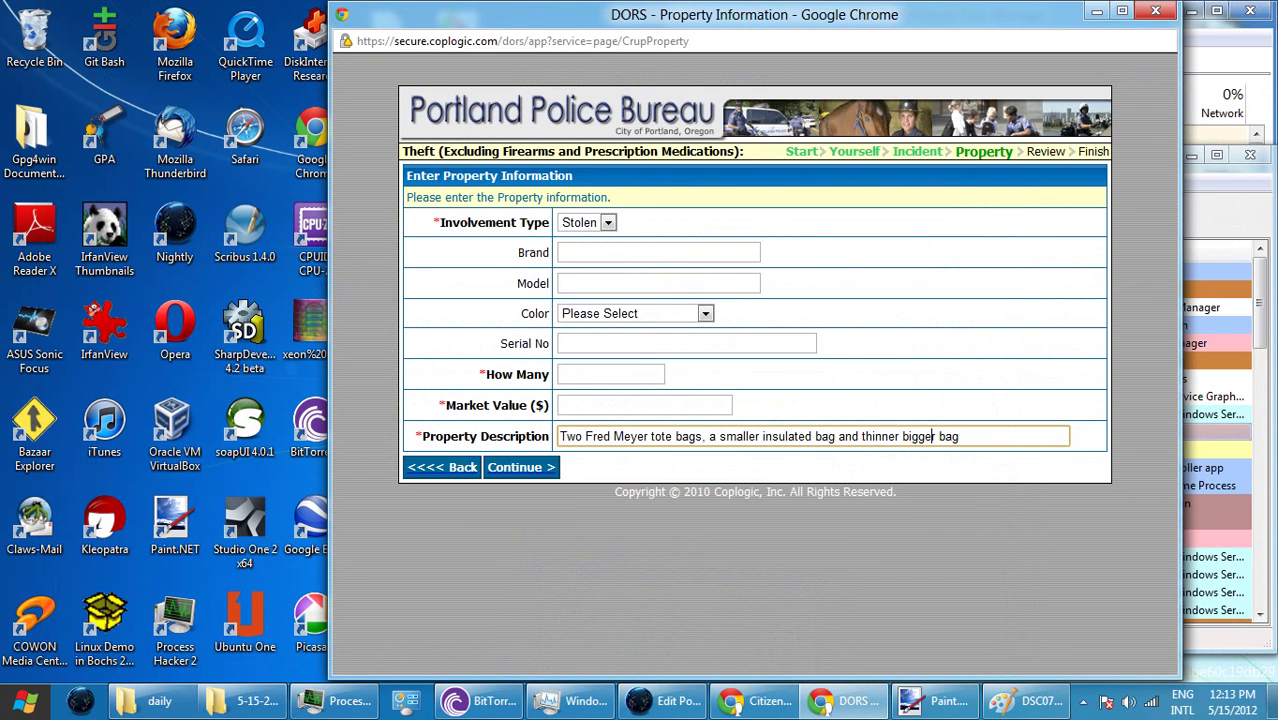
{"action": "left_click", "coordinate": [958, 436]}
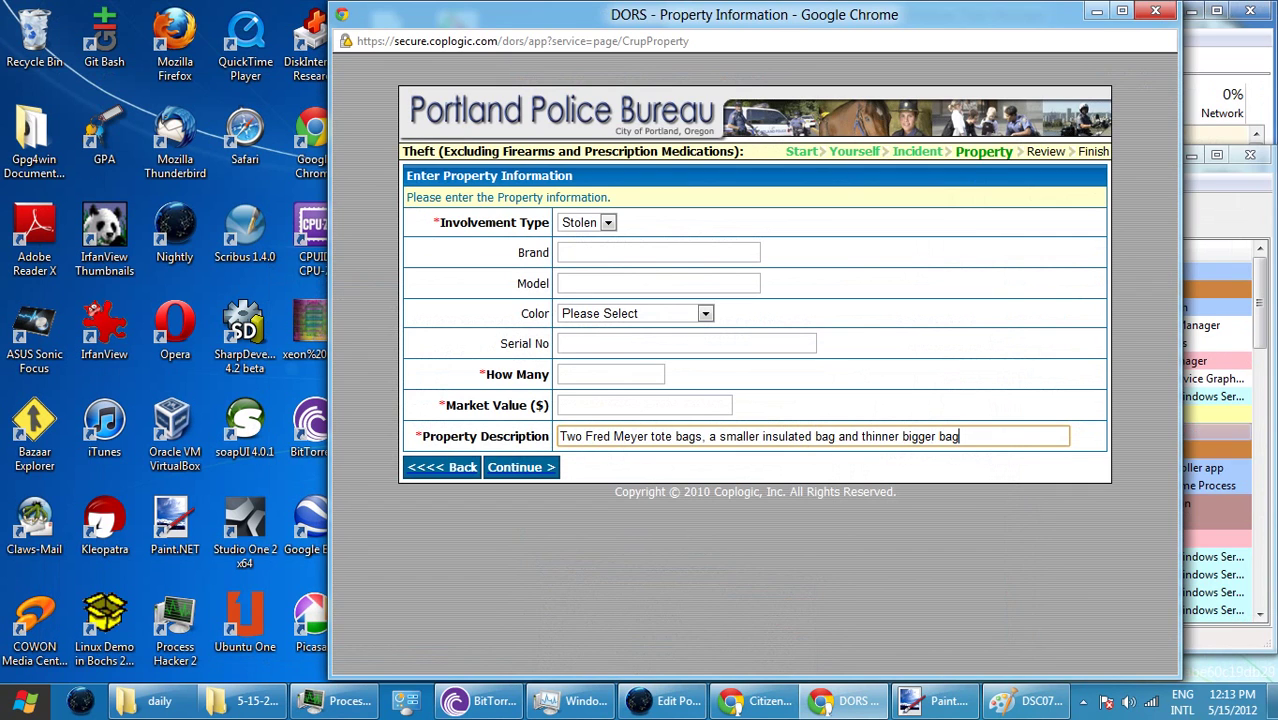
{"action": "type", "text": "ne"}
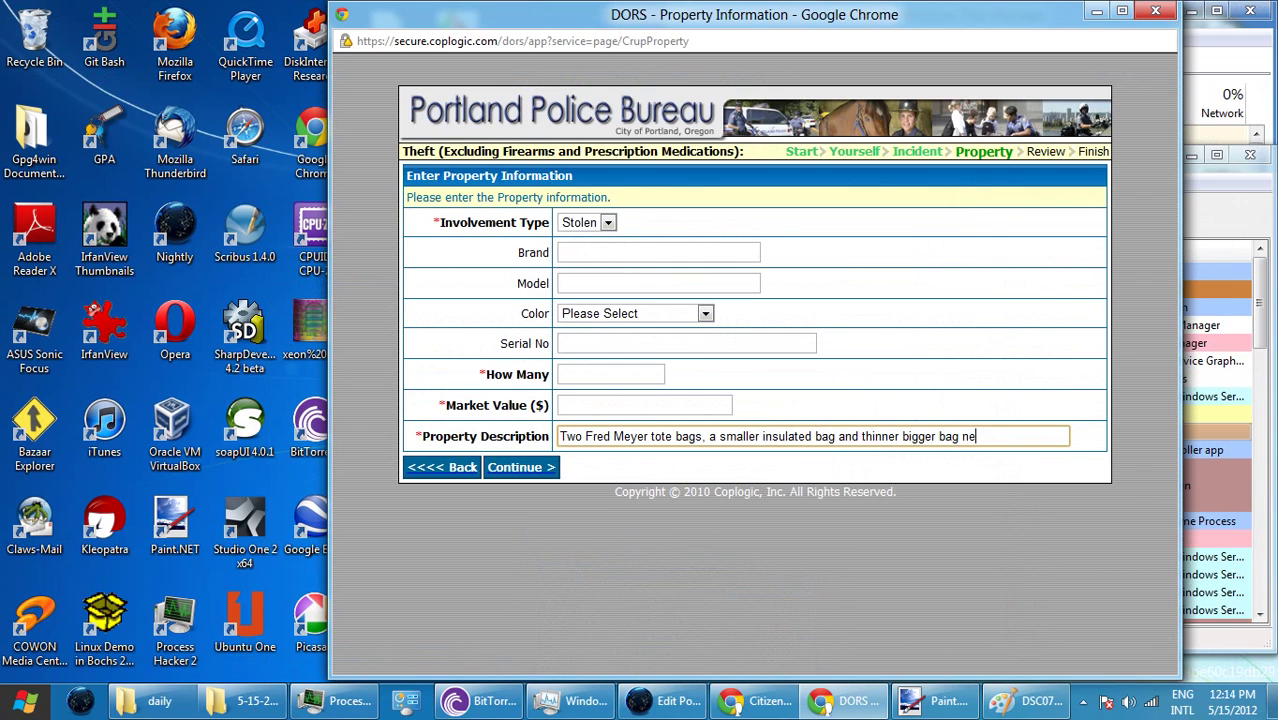
{"action": "key", "text": "ctrl+shift+Left"}
{"action": "key", "text": "shift+Home"}
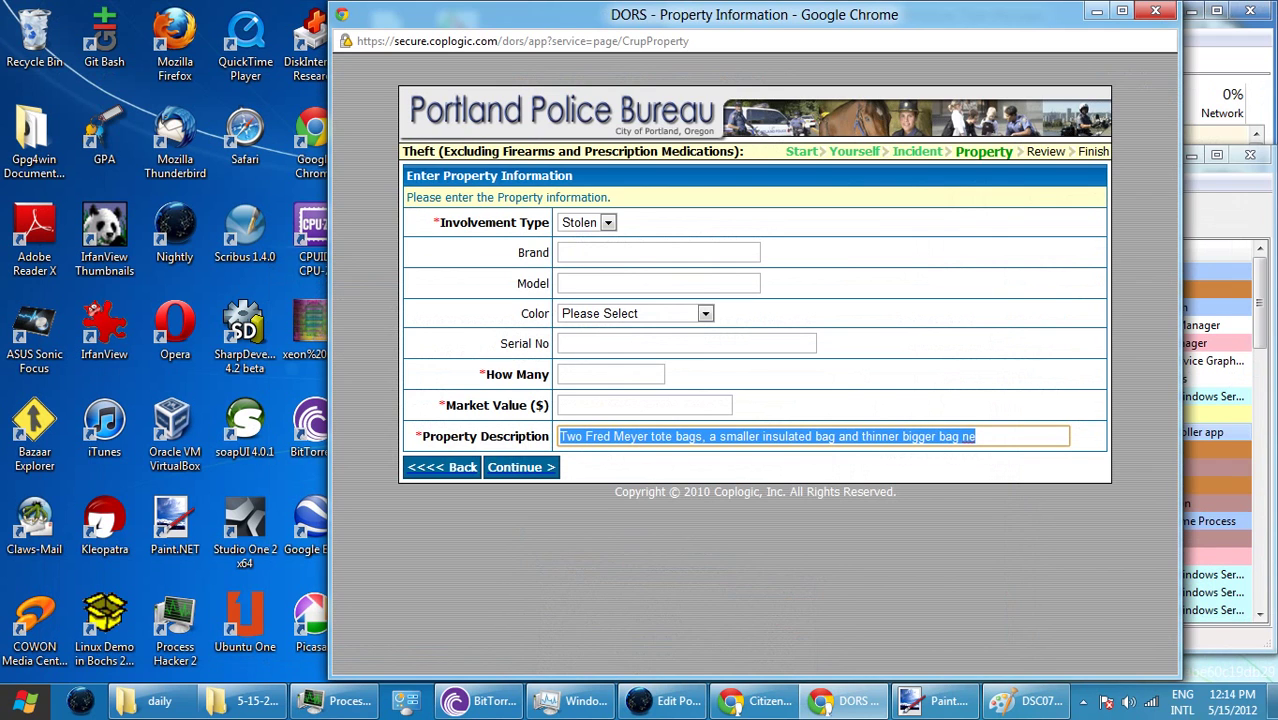
{"action": "key", "text": "End"}
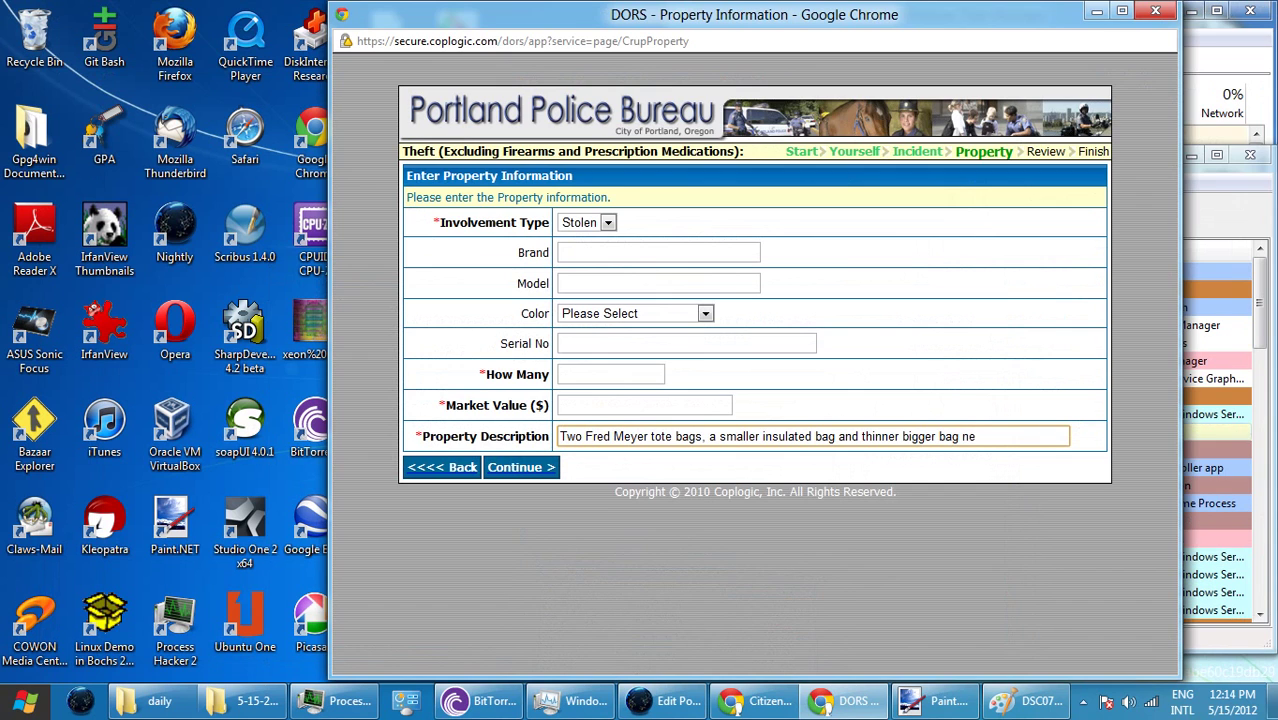
{"action": "left_click", "coordinate": [958, 436]}
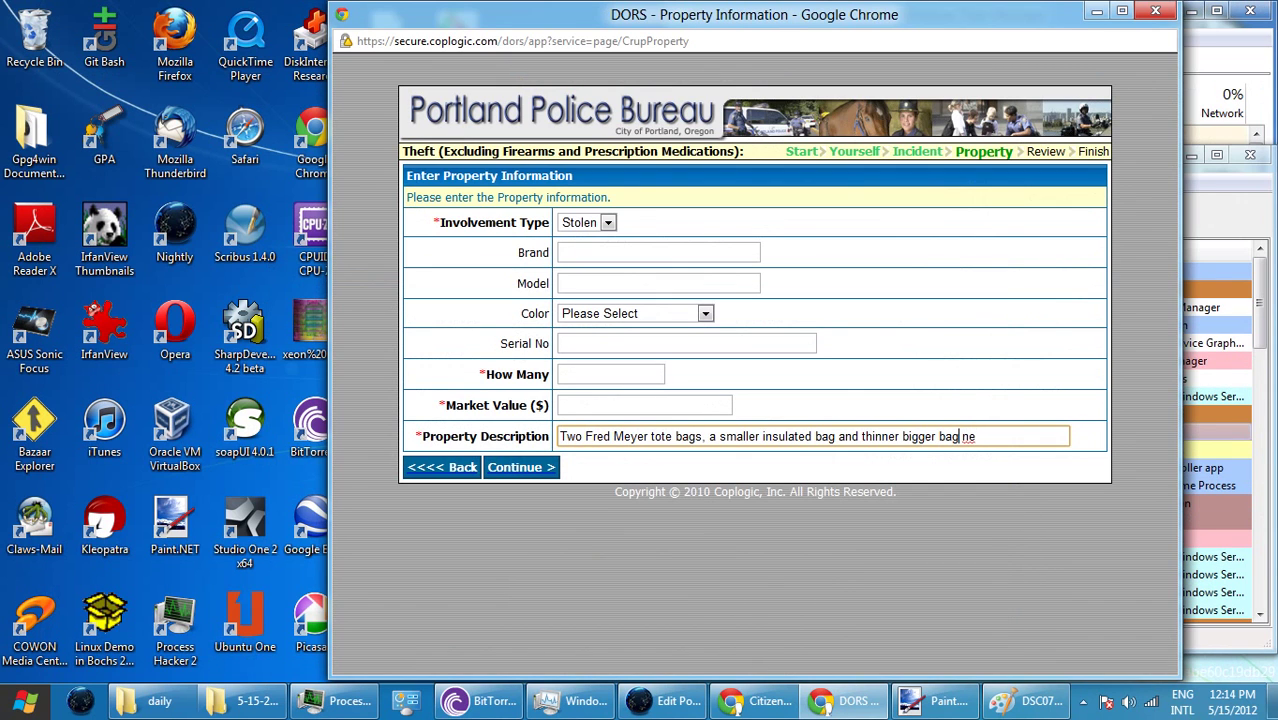
{"action": "left_click", "coordinate": [976, 436]}
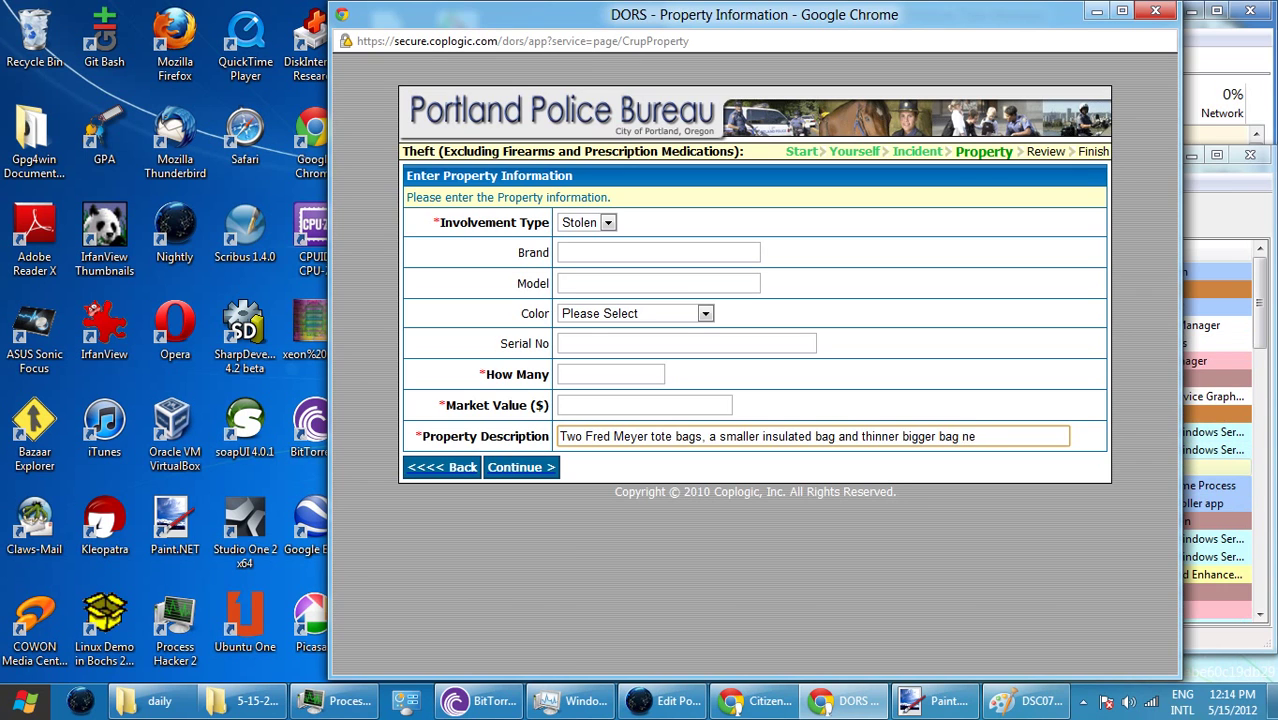
- Replace 'a smaller' with 'an', finish the word 'nested', and move the DORS window down-left
{"action": "left_click_drag", "start_coordinate": [757, 436], "coordinate": [711, 436]}
{"action": "type", "text": "an"}
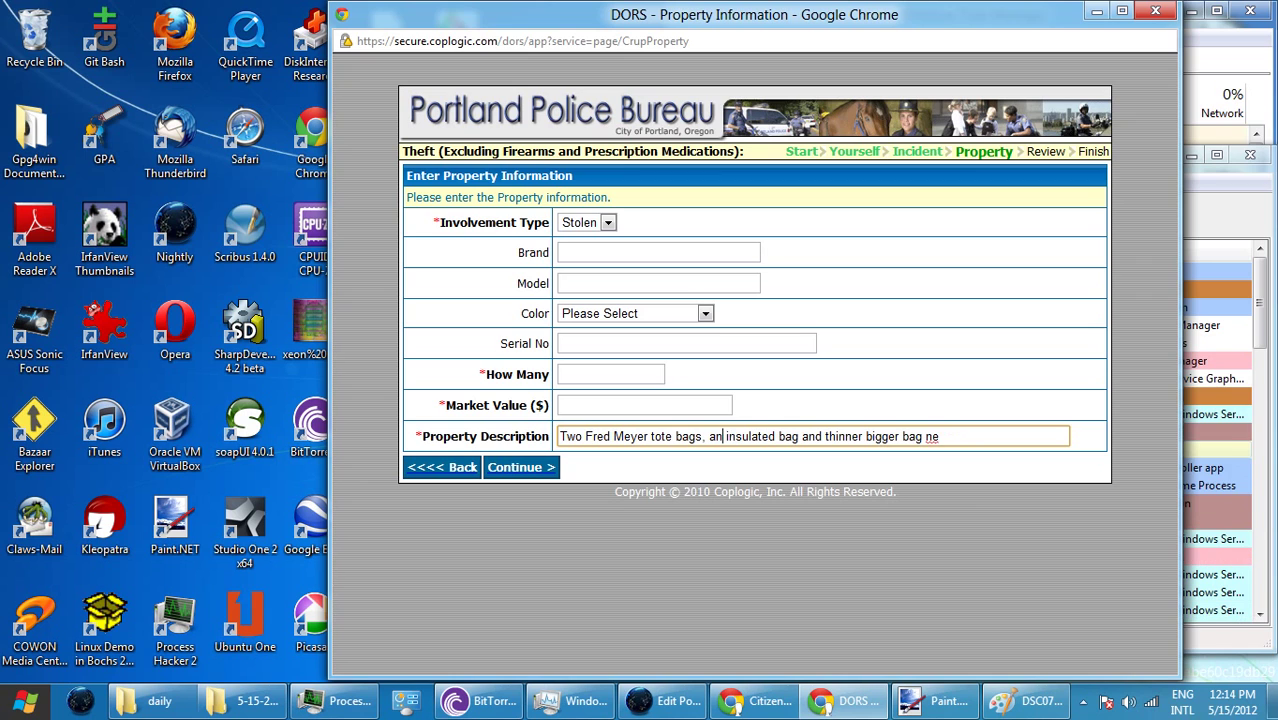
{"action": "left_click", "coordinate": [940, 436]}
{"action": "type", "text": "sty"}
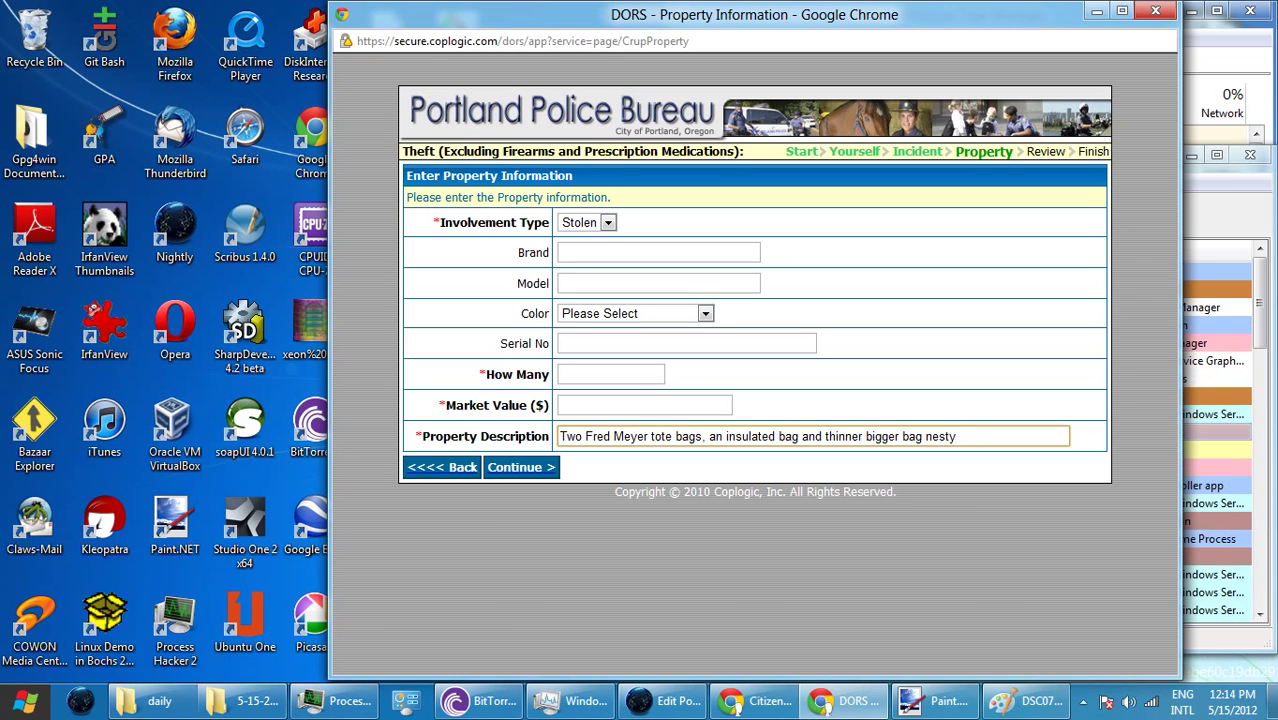
{"action": "key", "text": "BackSpace"}
{"action": "type", "text": "ed"}
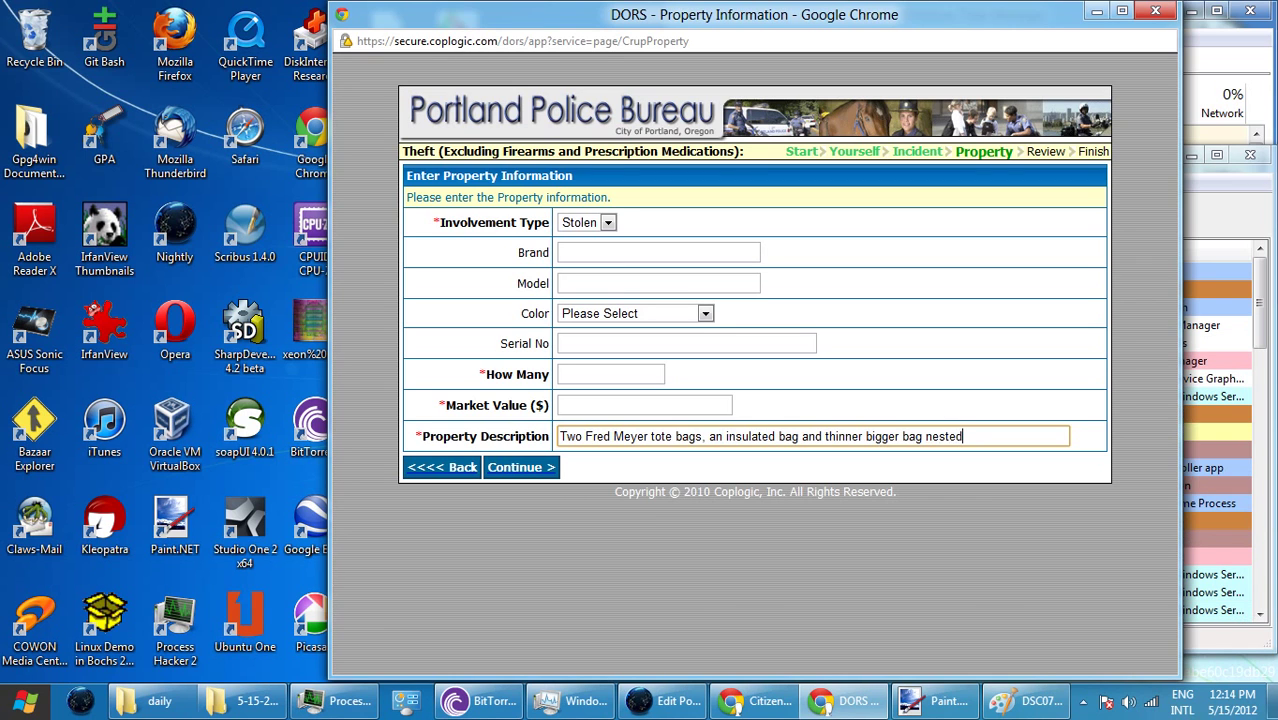
{"action": "left_click_drag", "start_coordinate": [760, 14], "coordinate": [742, 42]}
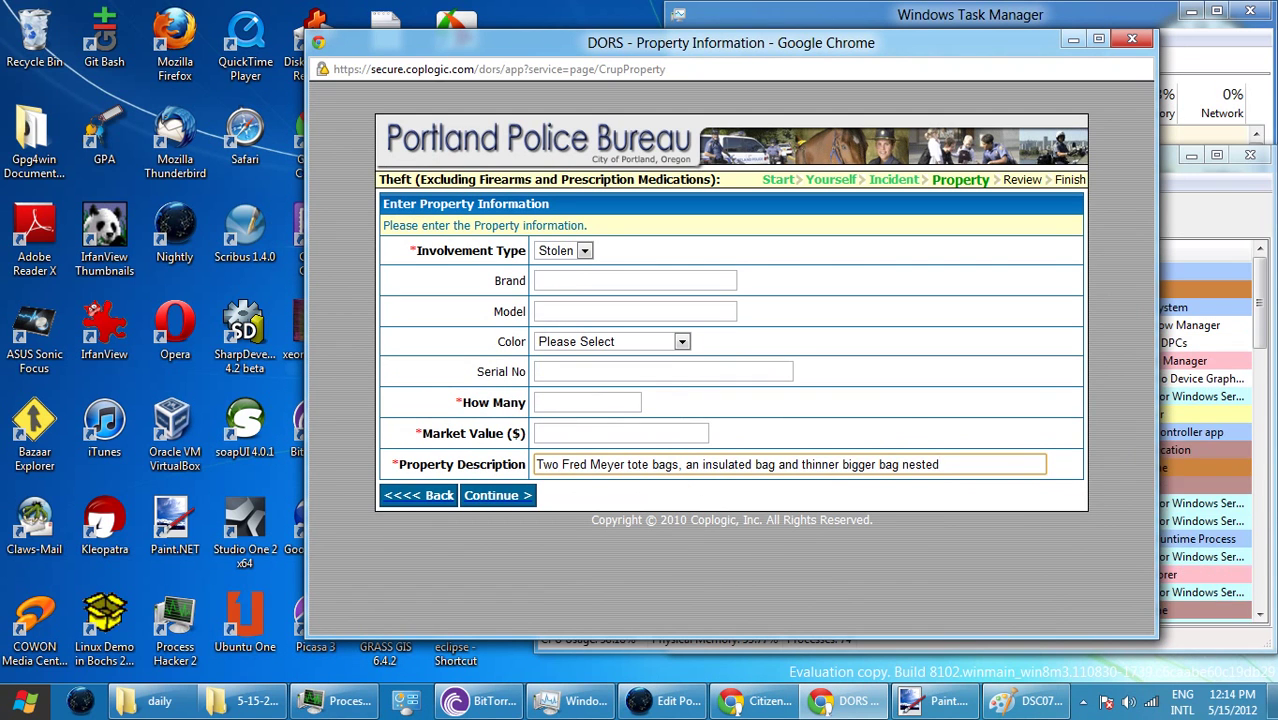
- Remove 'Two ' and ', an' from the description, submit the form, and return to Incident Information
{"action": "left_click", "coordinate": [588, 402]}
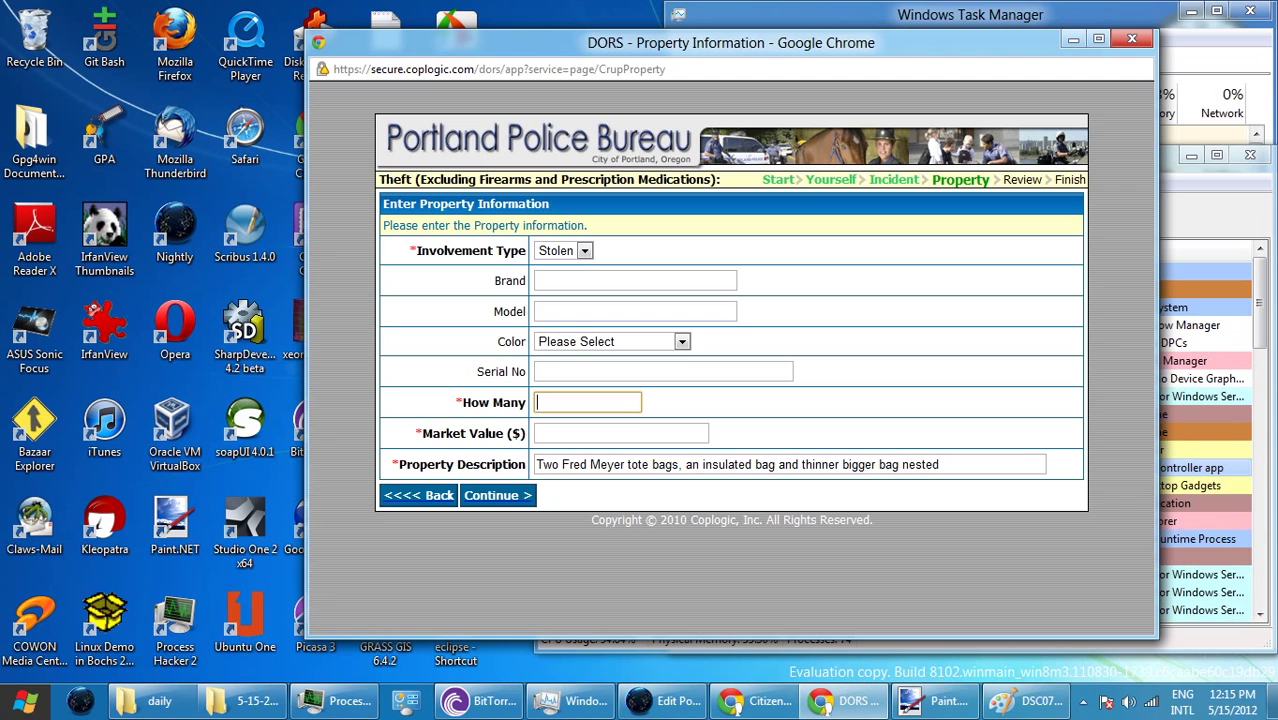
{"action": "double_click", "coordinate": [547, 464]}
{"action": "key", "text": "BackSpace"}
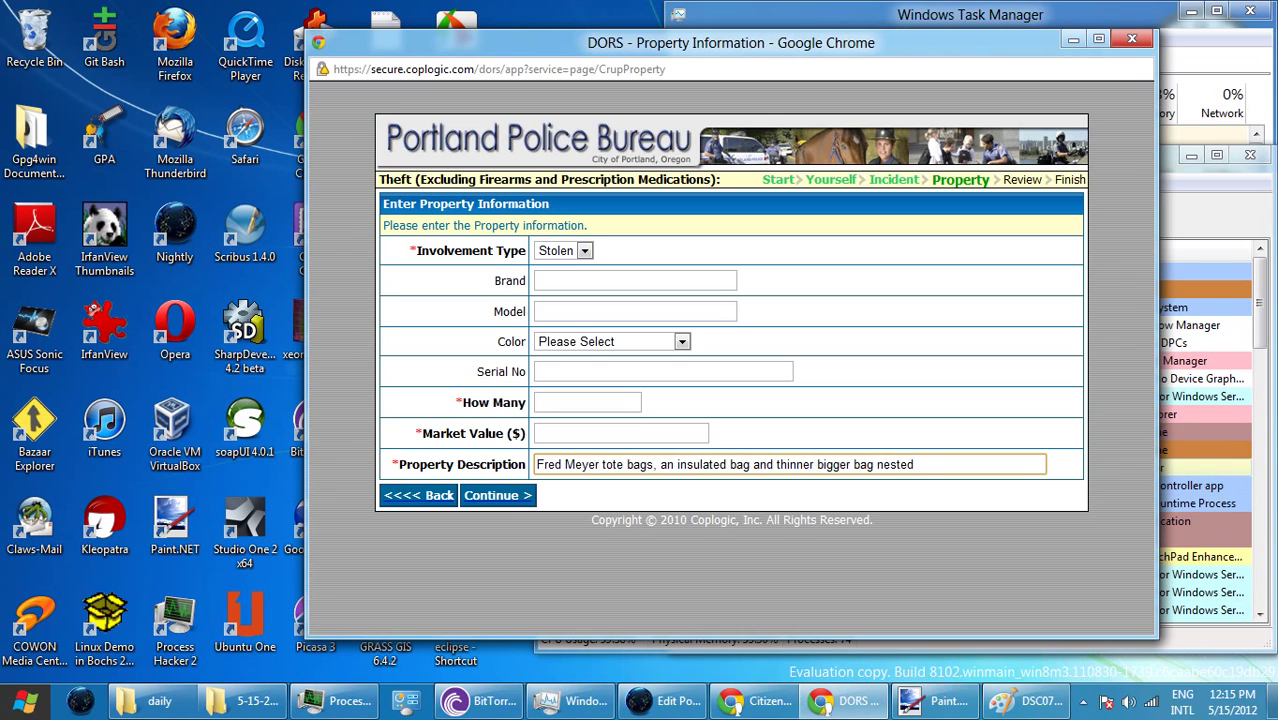
{"action": "left_click_drag", "start_coordinate": [654, 464], "coordinate": [653, 464]}
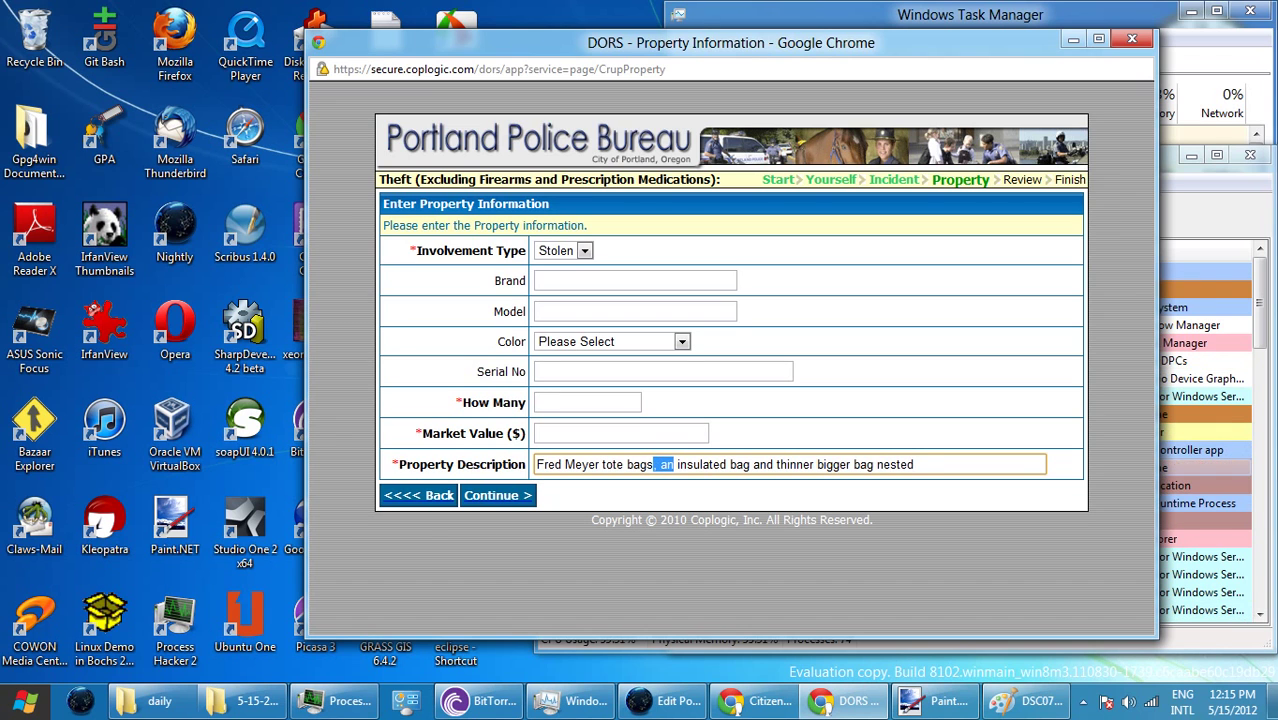
{"action": "key", "text": "Delete"}
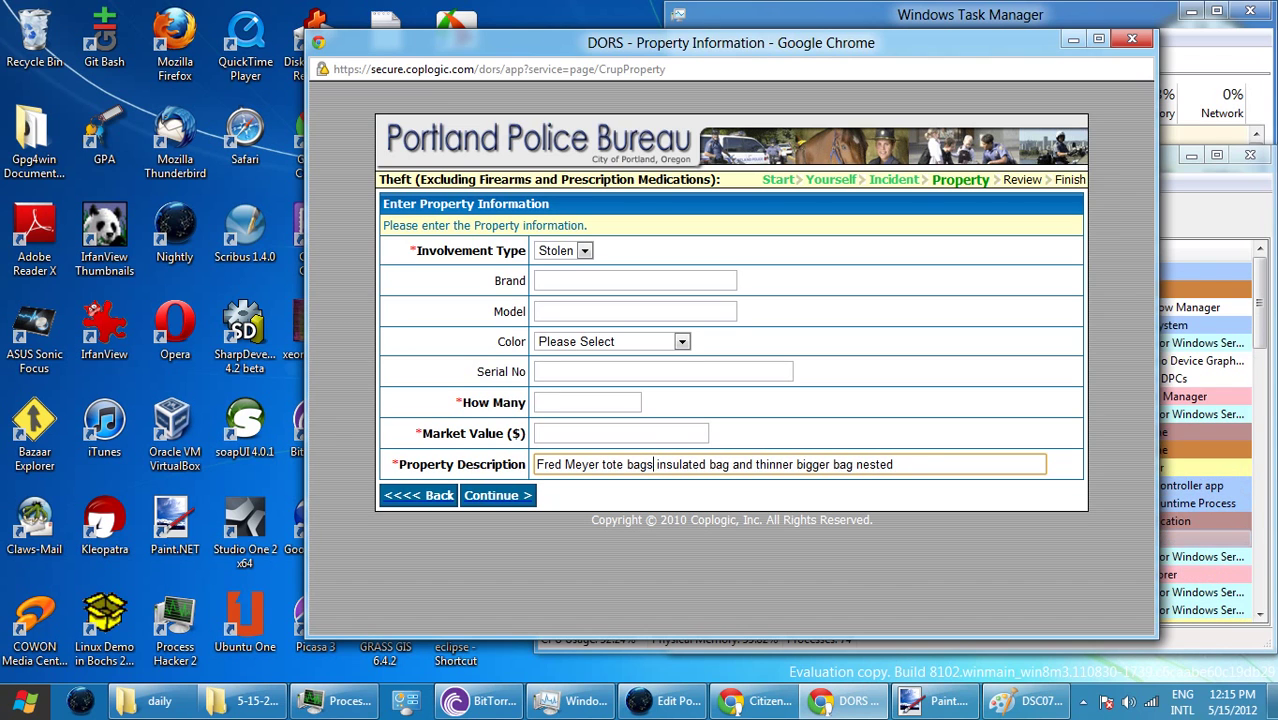
{"action": "key", "text": "Return"}
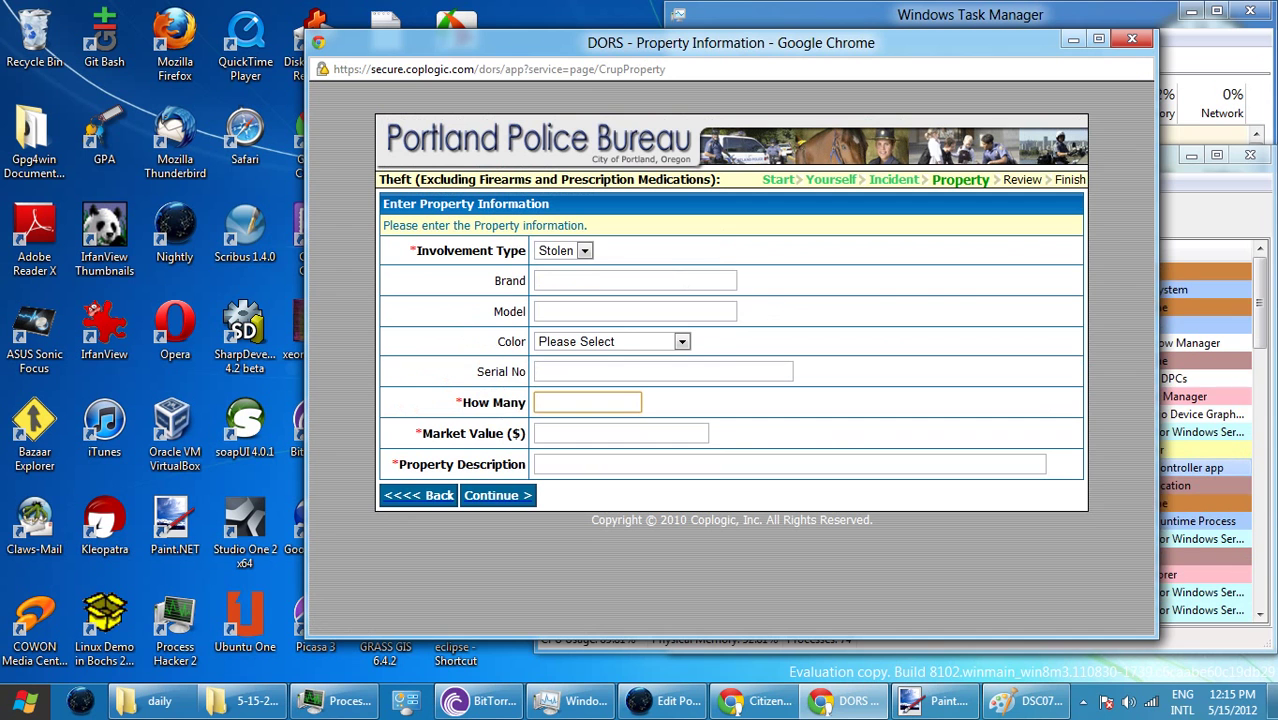
{"action": "key", "text": "alt+Left"}
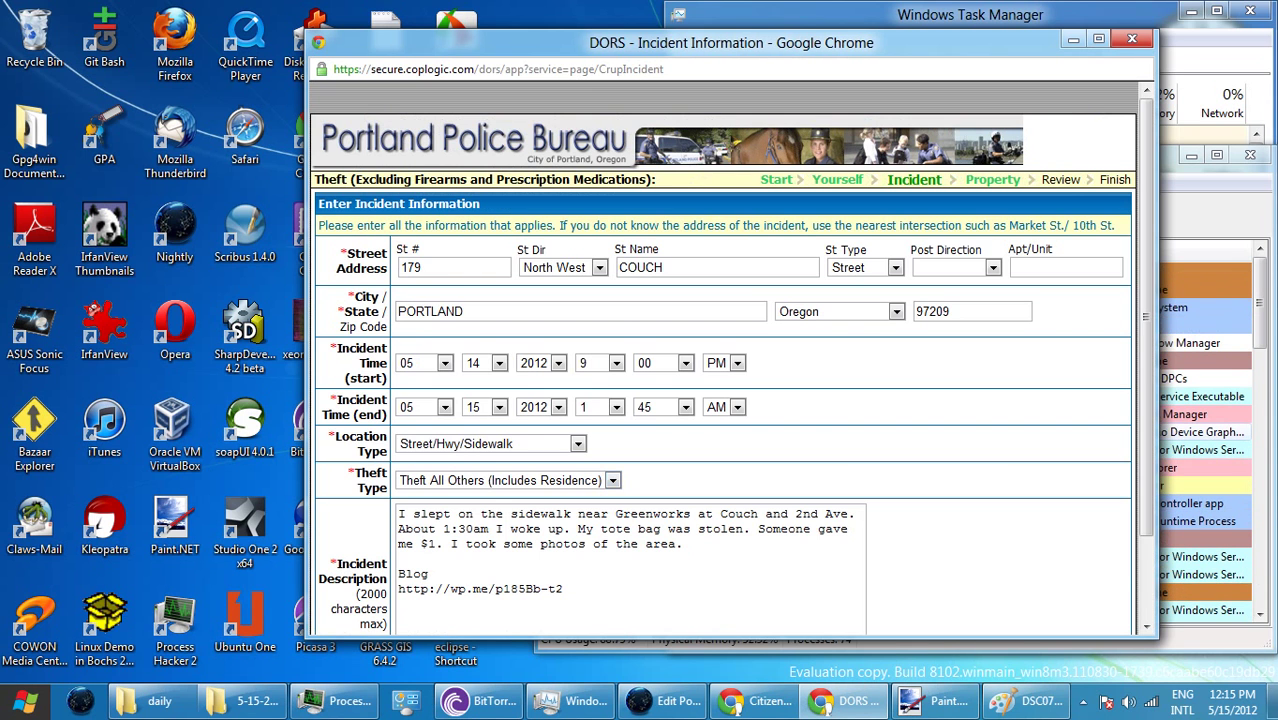
{"action": "scroll", "coordinate": [720, 400], "scroll_direction": "down", "scroll_amount": 1}
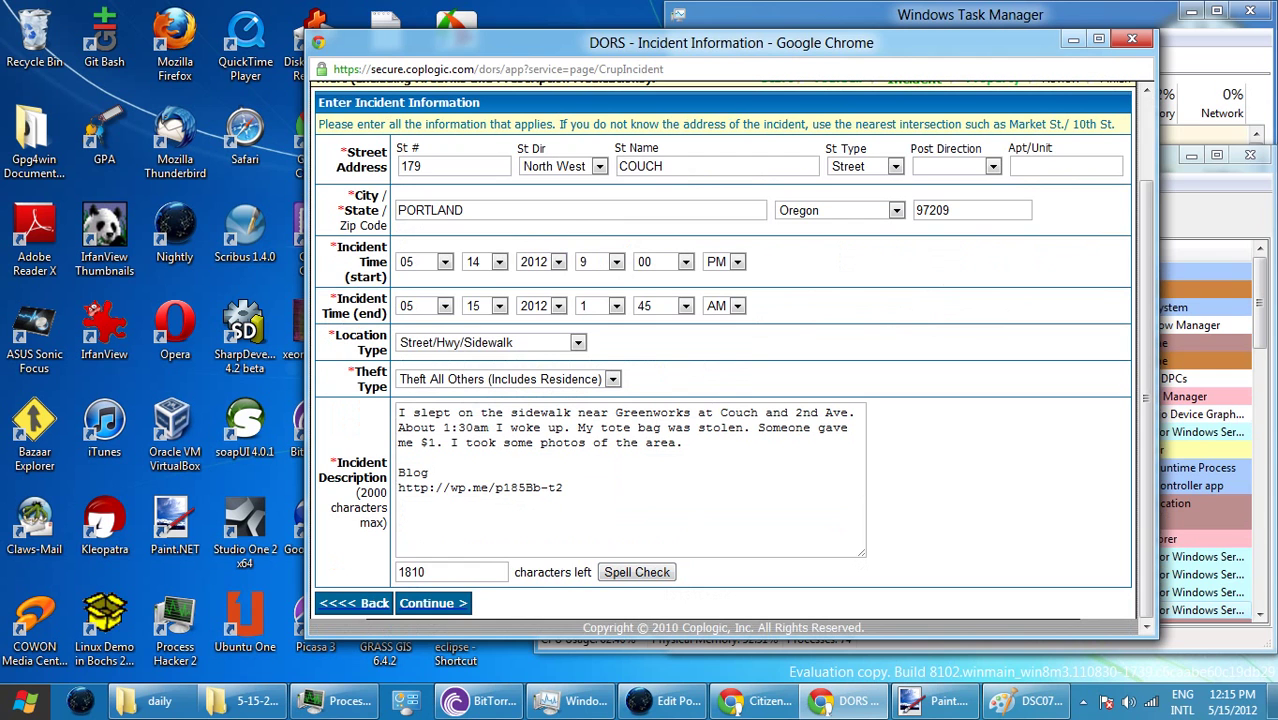
{"action": "left_click", "coordinate": [433, 603]}
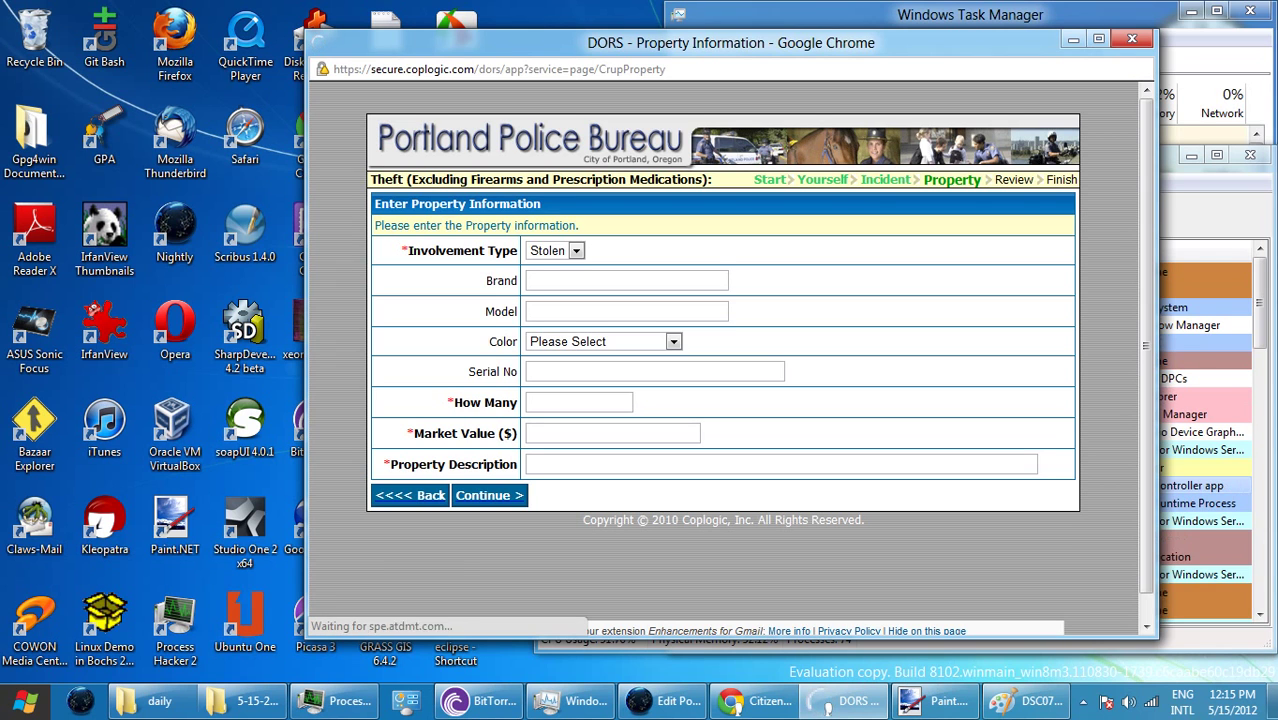
{"action": "left_click", "coordinate": [579, 402]}
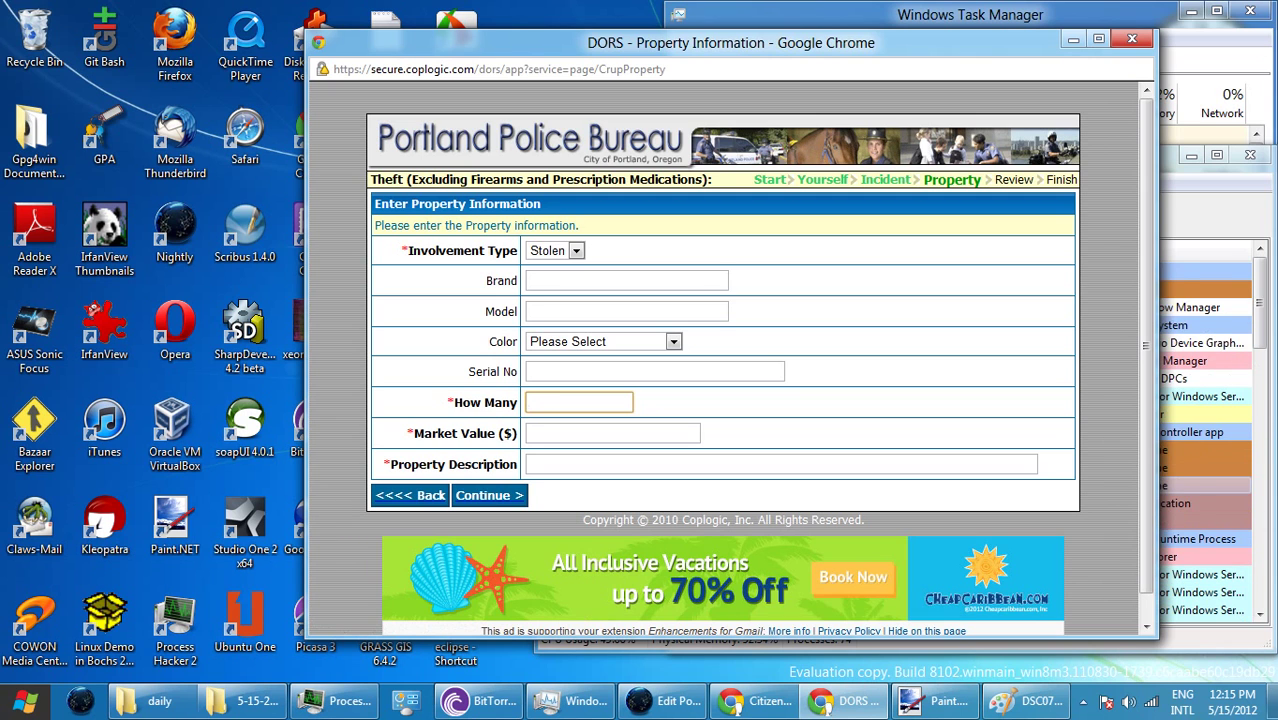
- Enter brand 'Fred Meyer', model 'tote bag' and colour Black for the new item
{"action": "left_click", "coordinate": [626, 280]}
{"action": "type", "text": "F"}
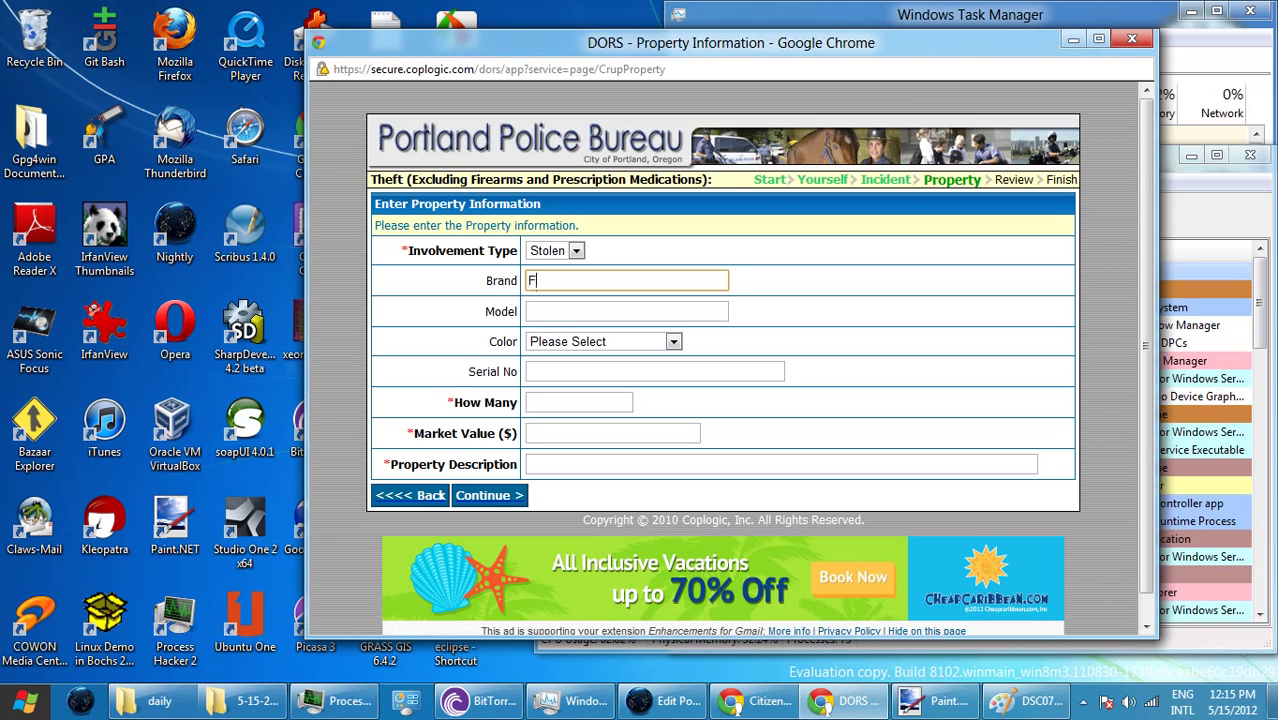
{"action": "type", "text": "red Meye"}
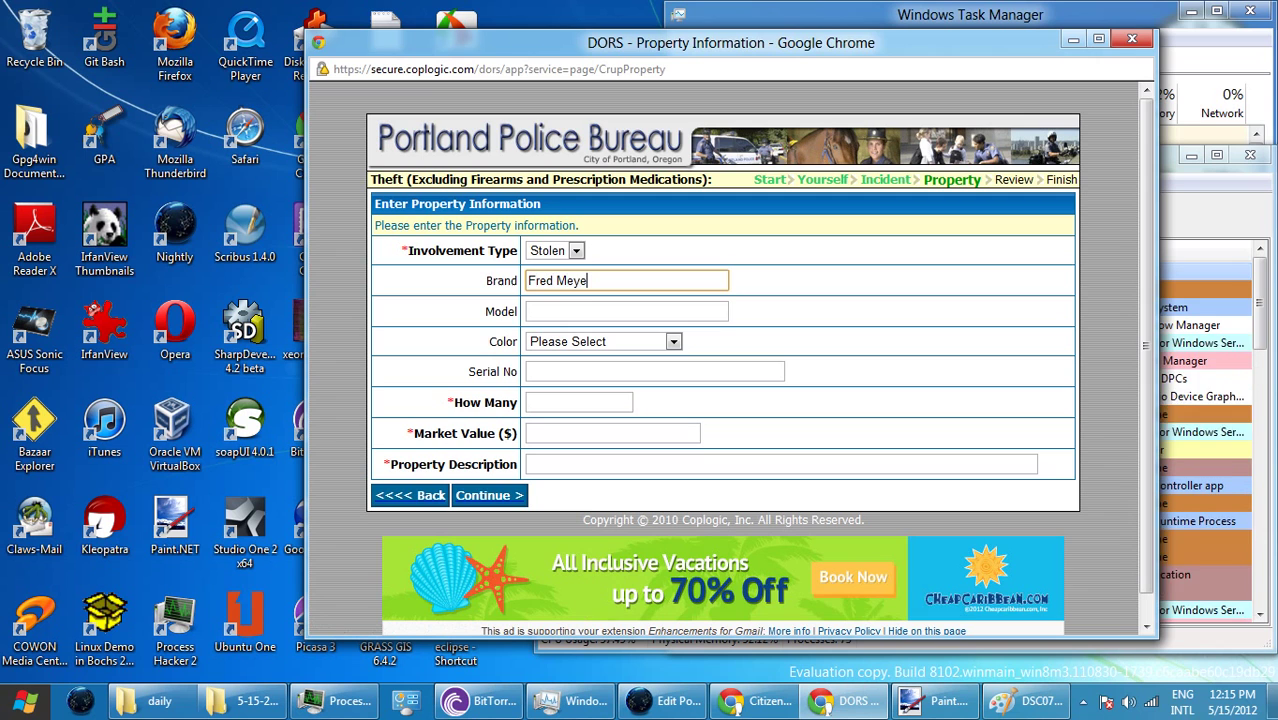
{"action": "type", "text": "r"}
{"action": "key", "text": "Tab"}
{"action": "type", "text": "to"}
{"action": "key", "text": "shift+Tab"}
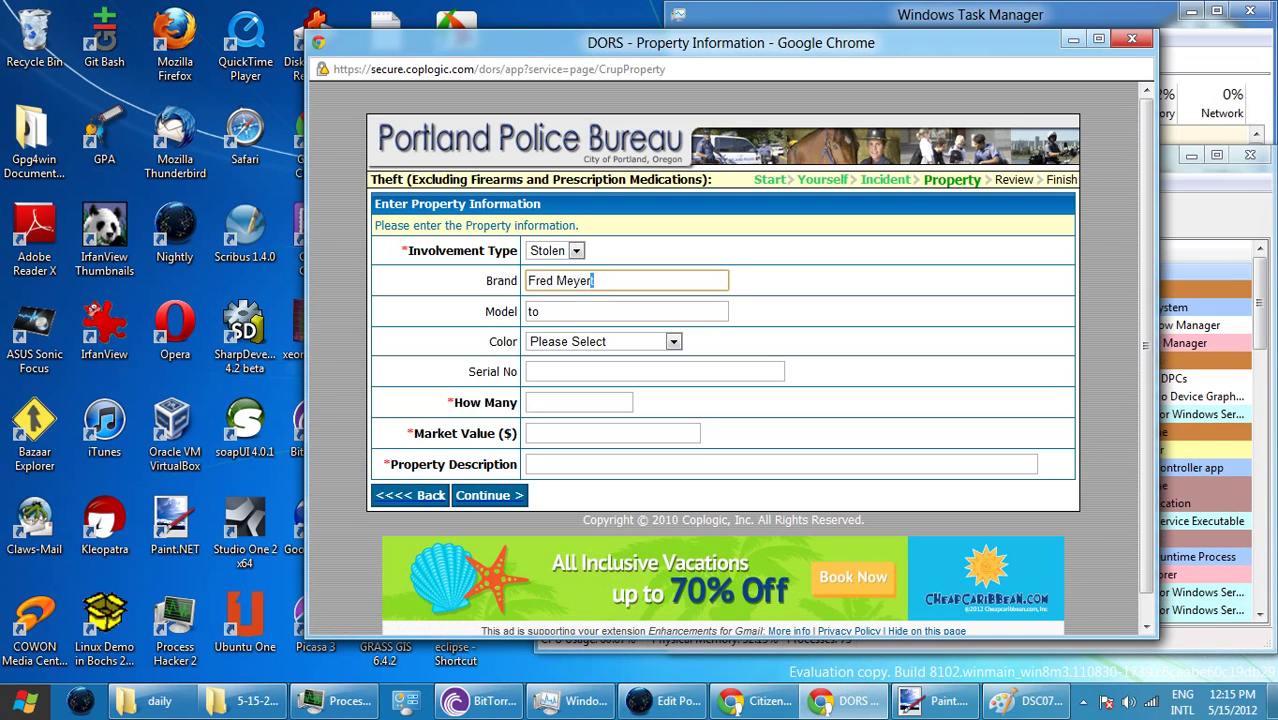
{"action": "type", "text": "t"}
{"action": "key", "text": "Tab"}
{"action": "type", "text": "te"}
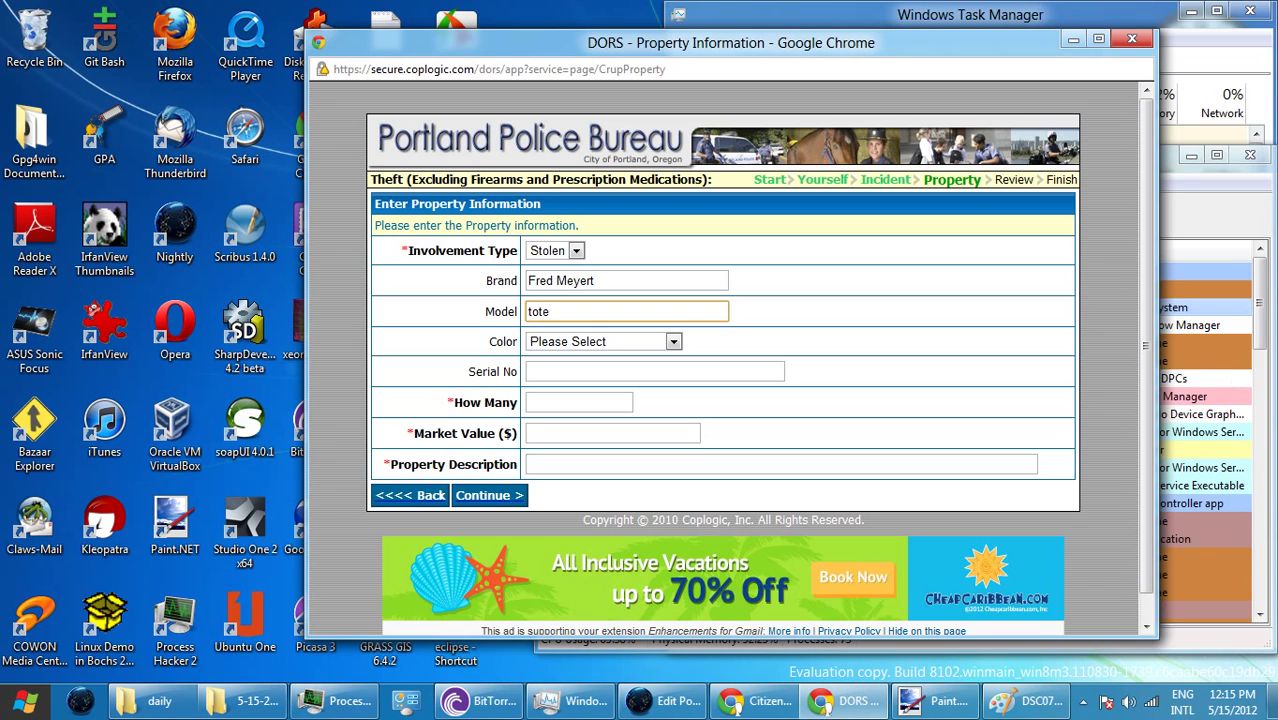
{"action": "type", "text": " bag"}
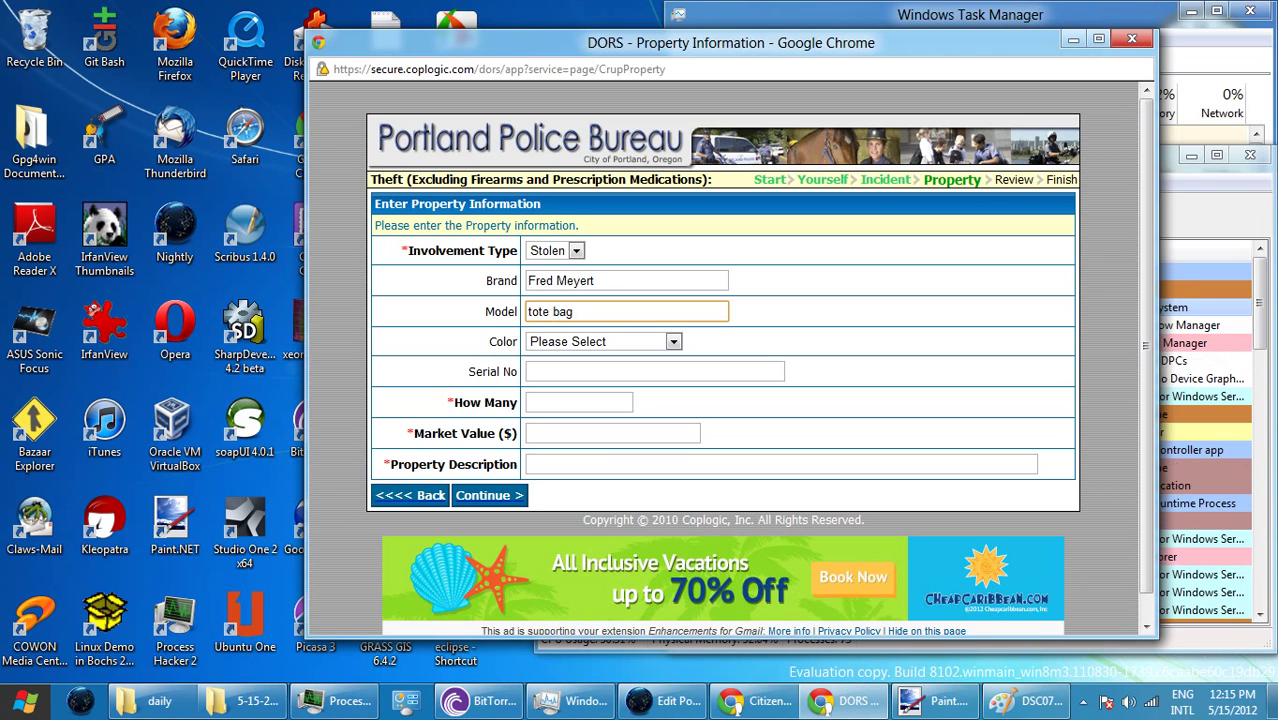
{"action": "key", "text": "Tab"}
{"action": "key", "text": "alt+Down"}
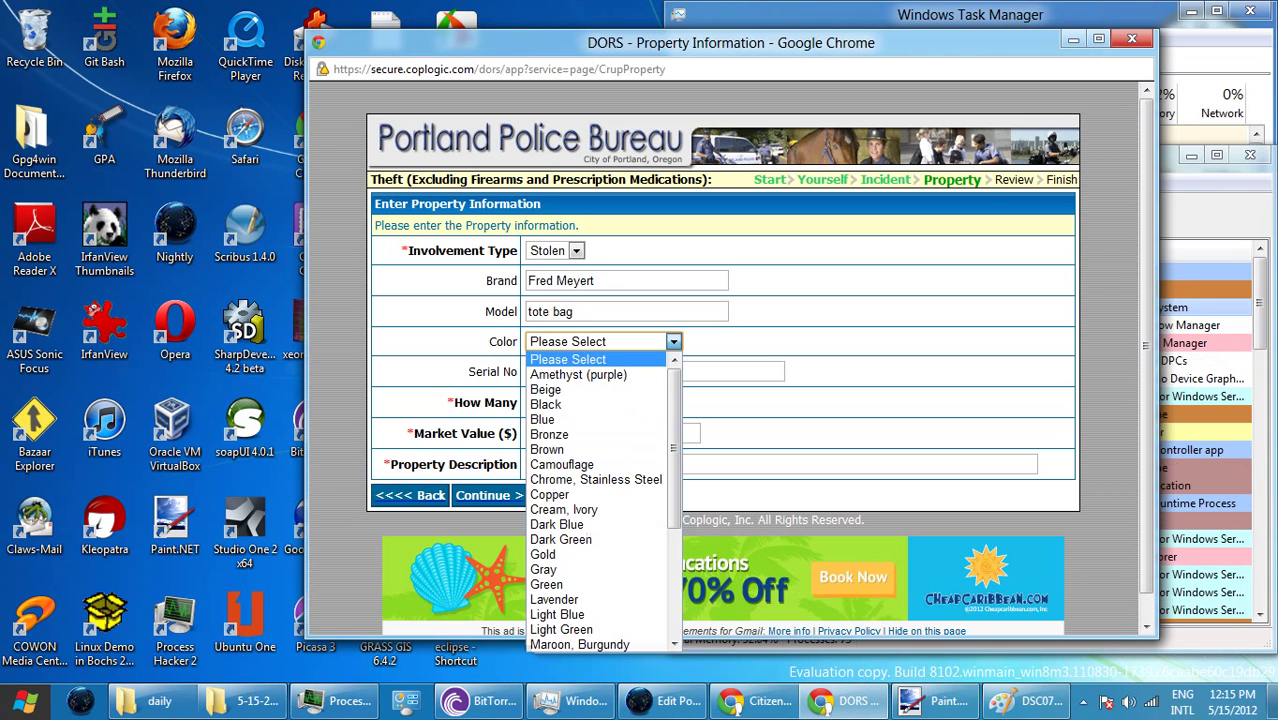
{"action": "type", "text": "blu"}
{"action": "key", "text": "Up"}
{"action": "key", "text": "Return"}
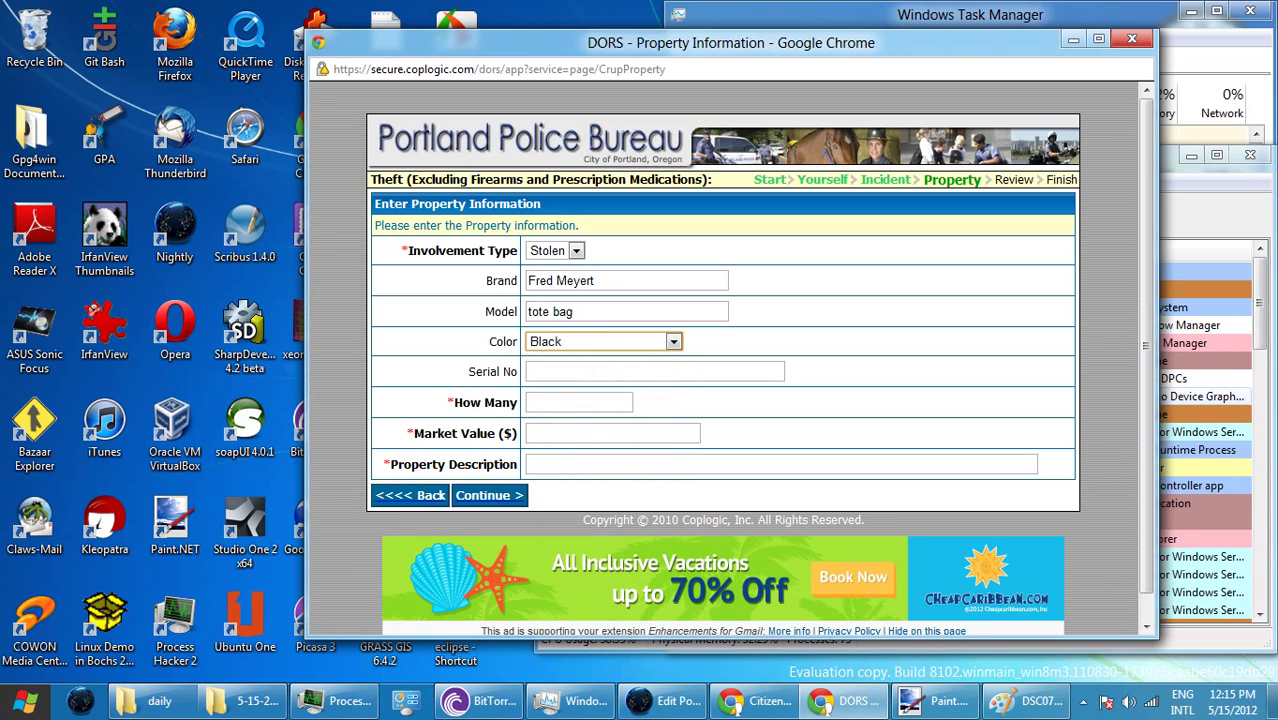
- Set quantity 1, market value 1.99, description 'smaller, insulated tote bag', and submit the item
{"action": "left_click", "coordinate": [579, 402]}
{"action": "type", "text": "1"}
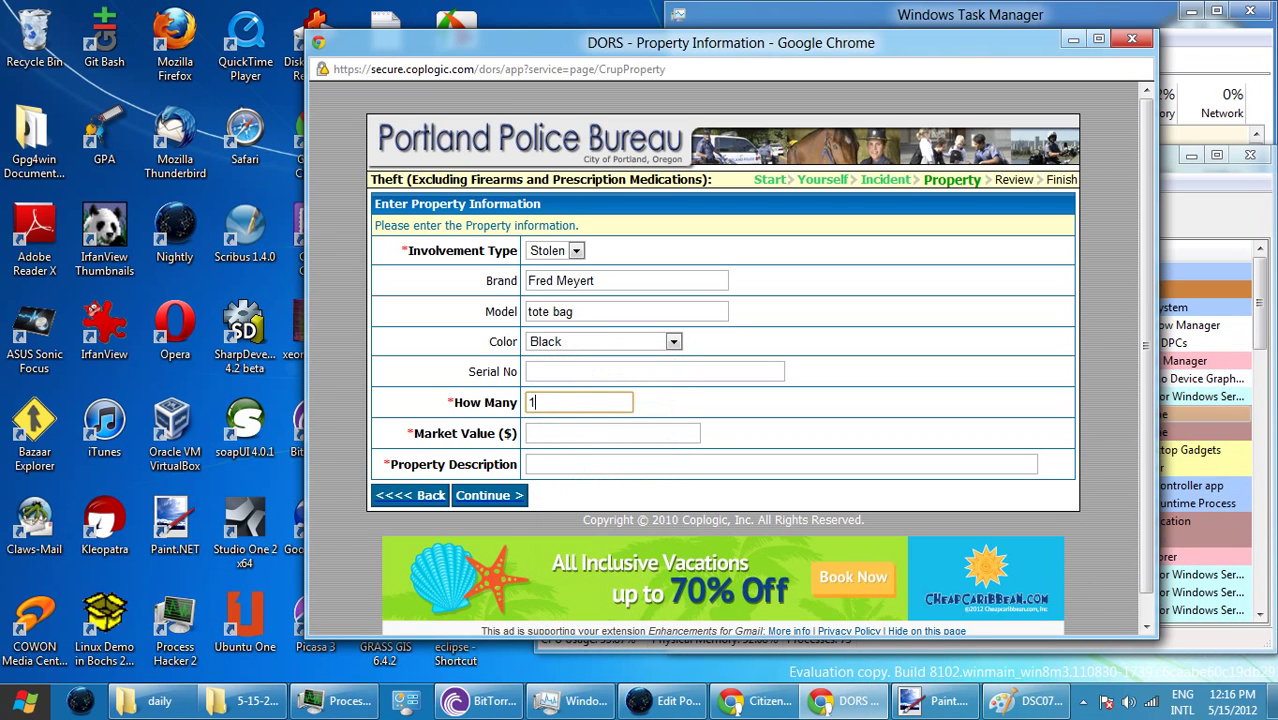
{"action": "left_click", "coordinate": [612, 433]}
{"action": "type", "text": "1.99"}
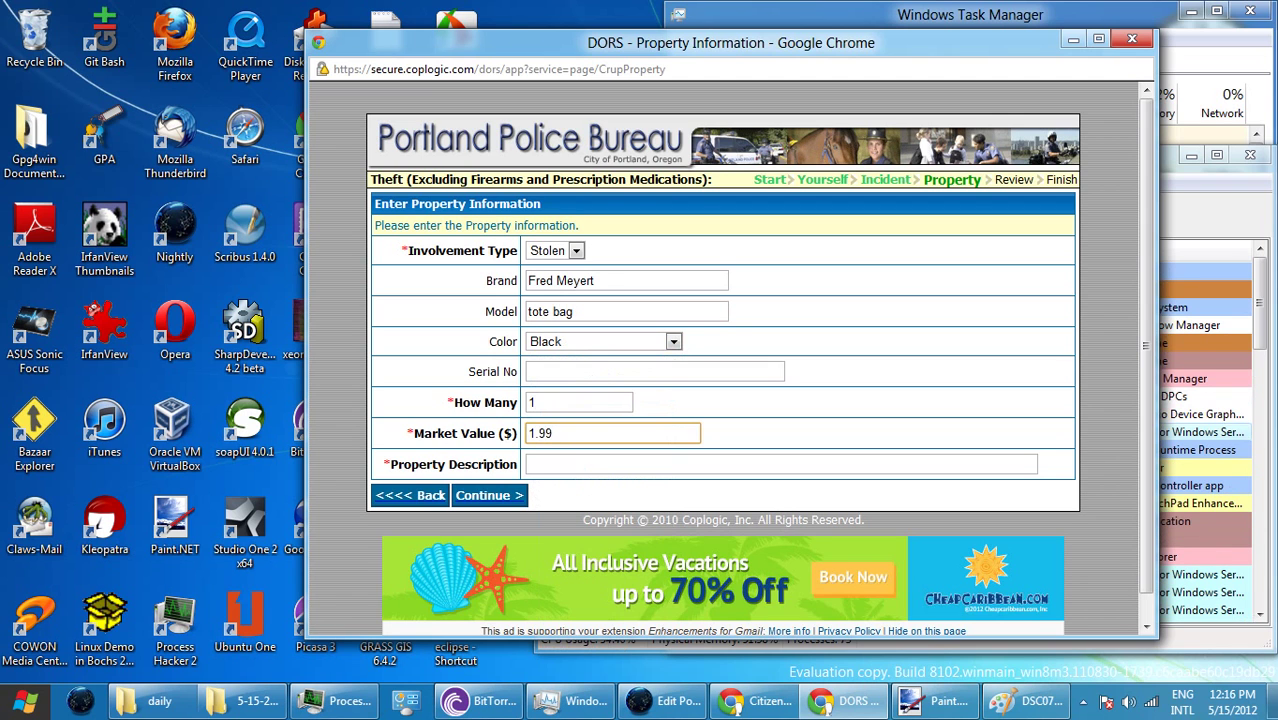
{"action": "left_click", "coordinate": [528, 464]}
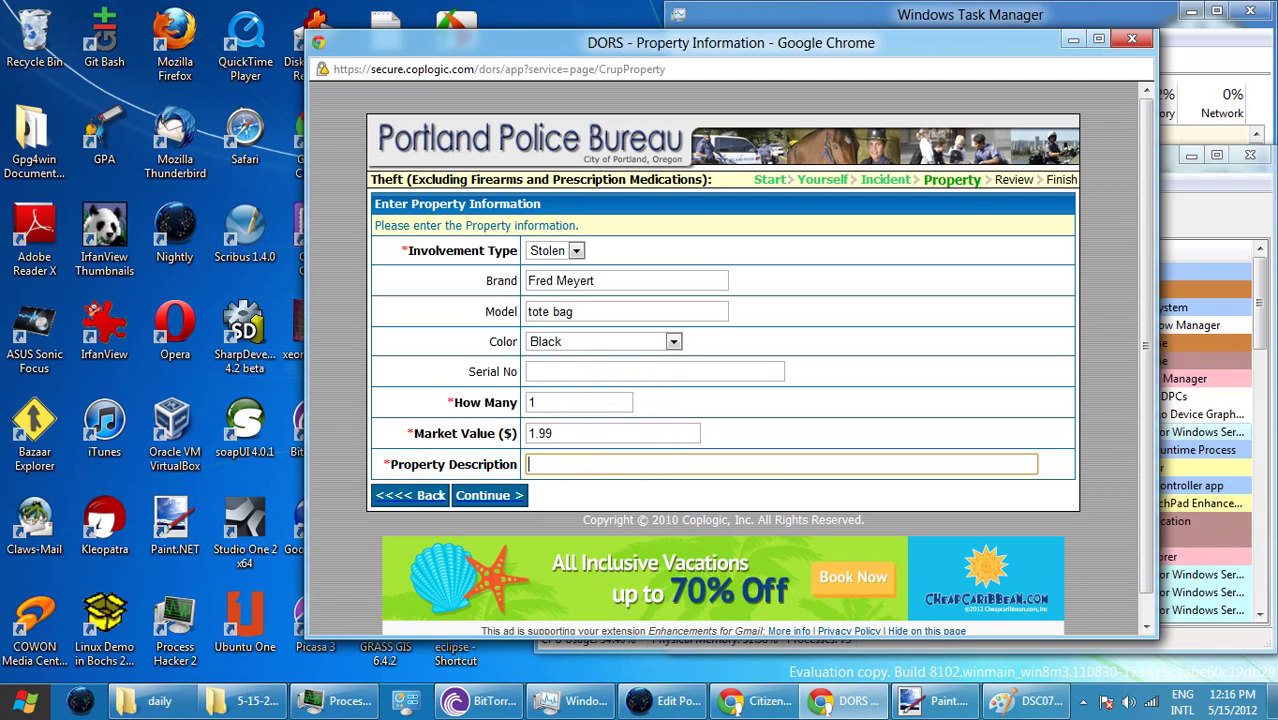
{"action": "type", "text": "sm"}
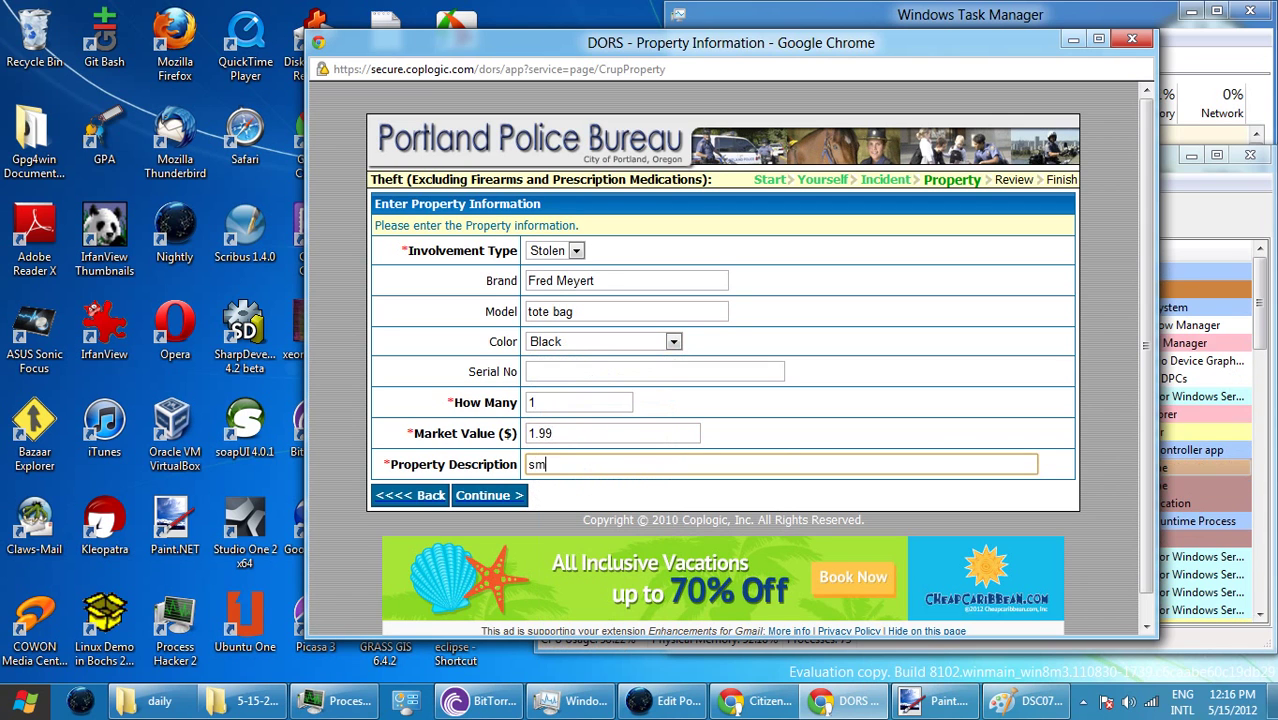
{"action": "type", "text": "aller ins"}
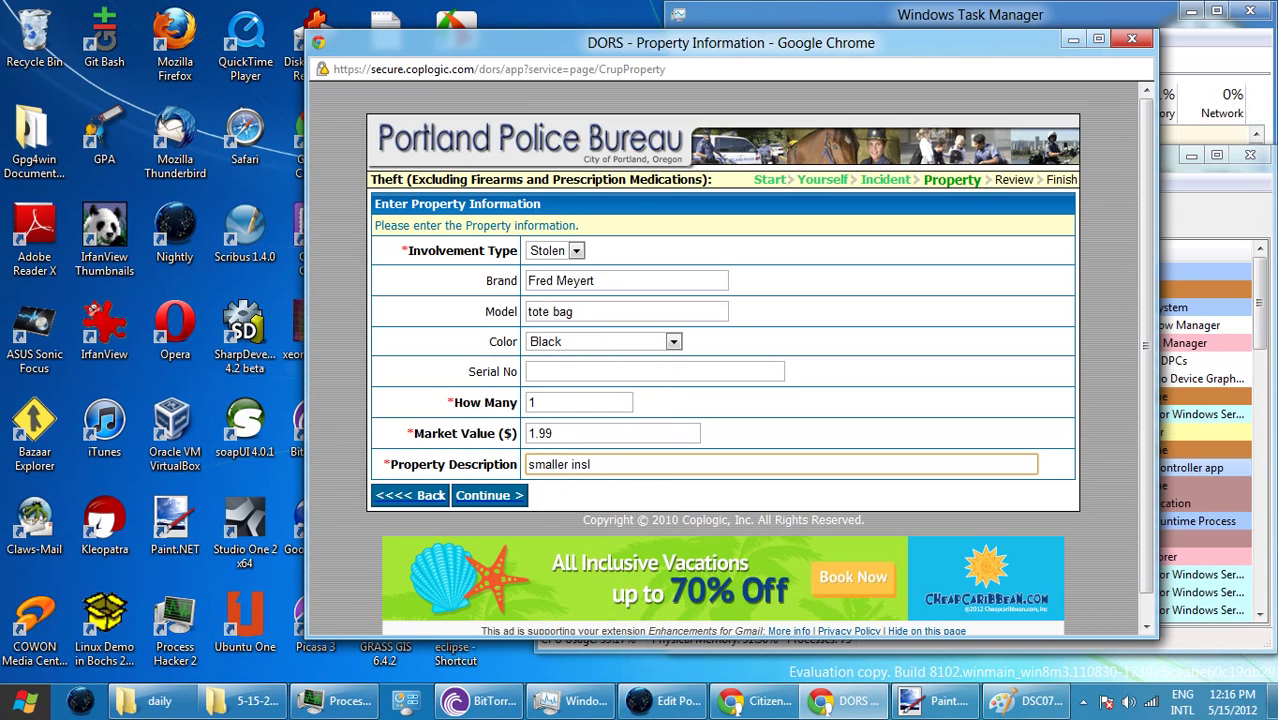
{"action": "type", "text": "ula"}
{"action": "type", "text": "tu"}
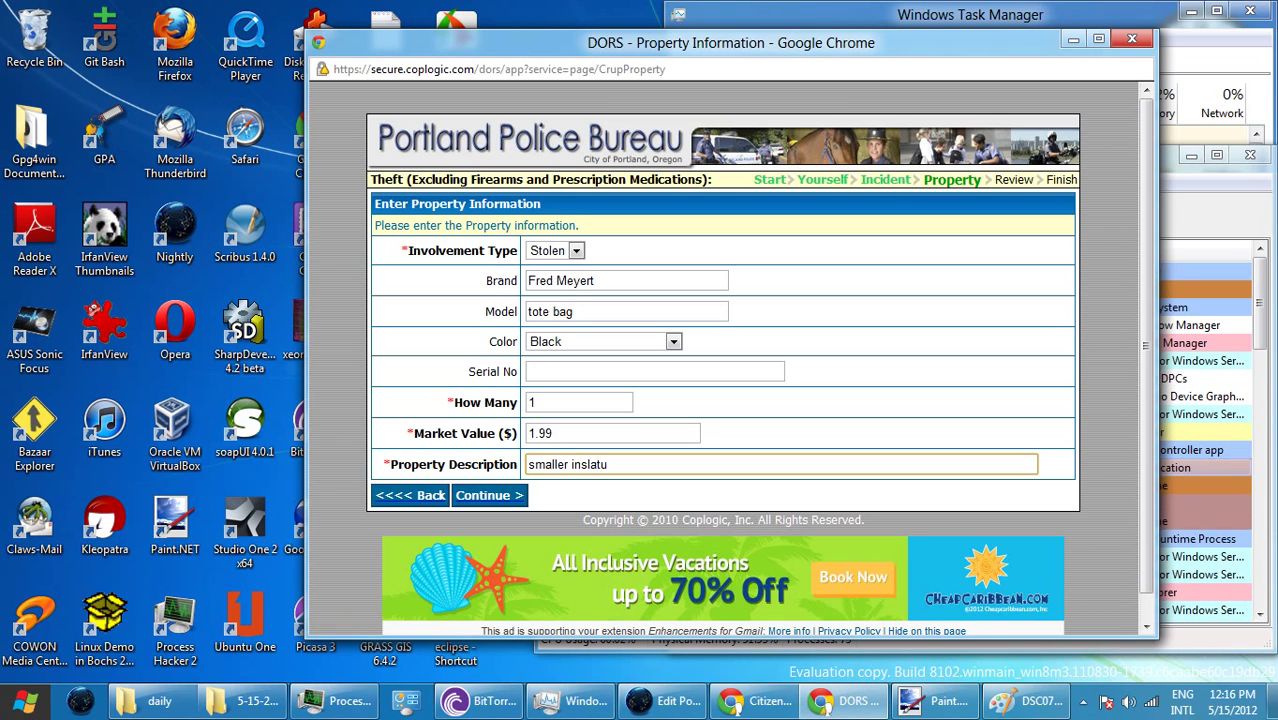
{"action": "key", "text": "BackSpace"}
{"action": "key", "text": "BackSpace"}
{"action": "key", "text": "BackSpace"}
{"action": "left_click", "coordinate": [553, 433]}
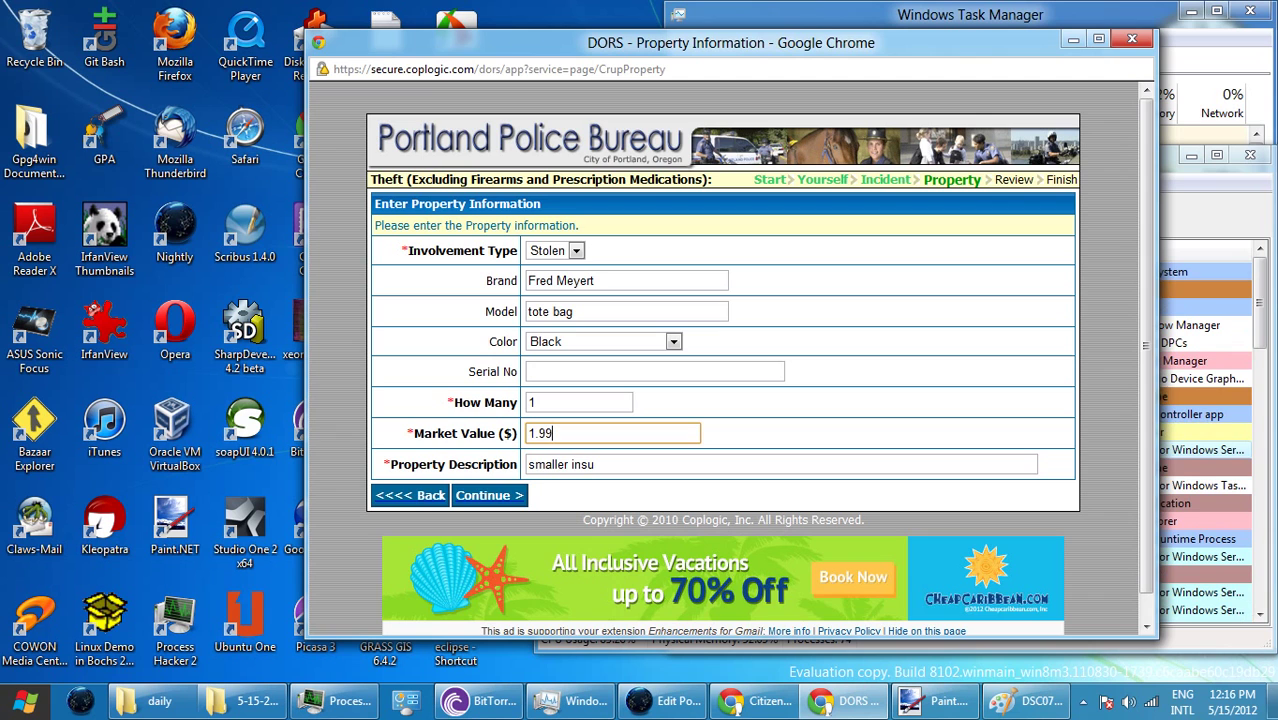
{"action": "left_click", "coordinate": [597, 464]}
{"action": "type", "text": "lat"}
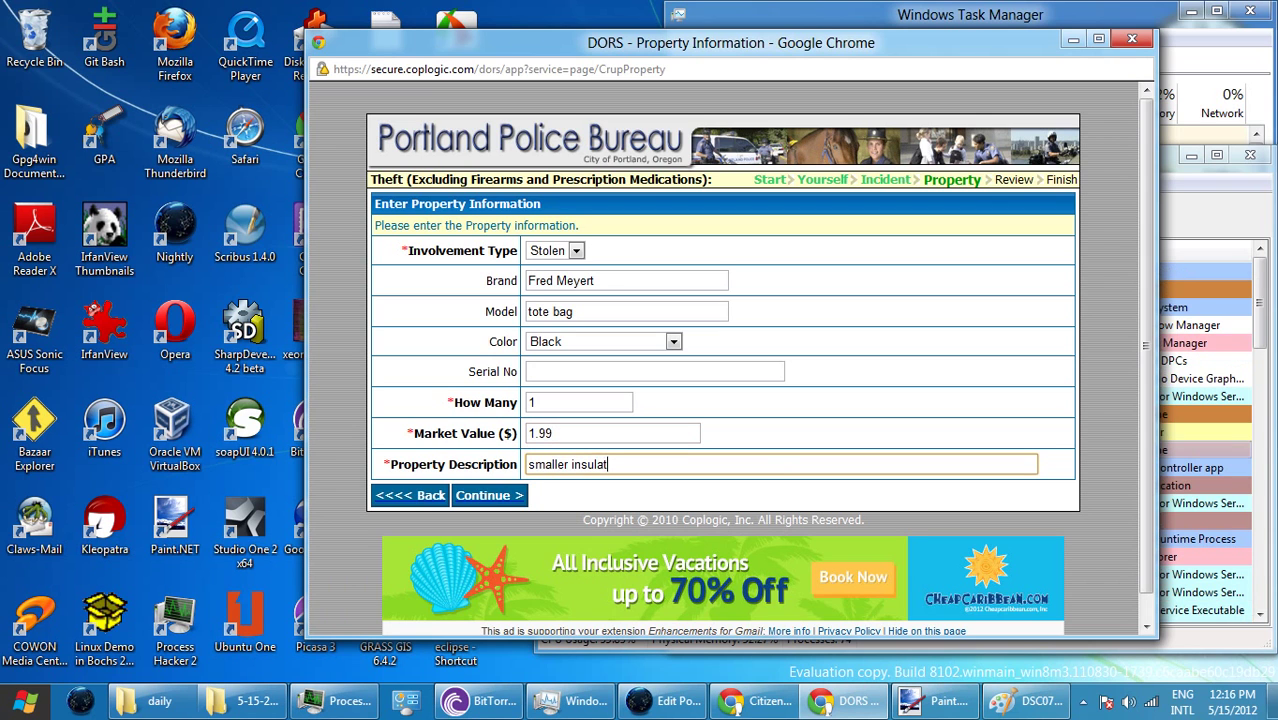
{"action": "type", "text": "ed"}
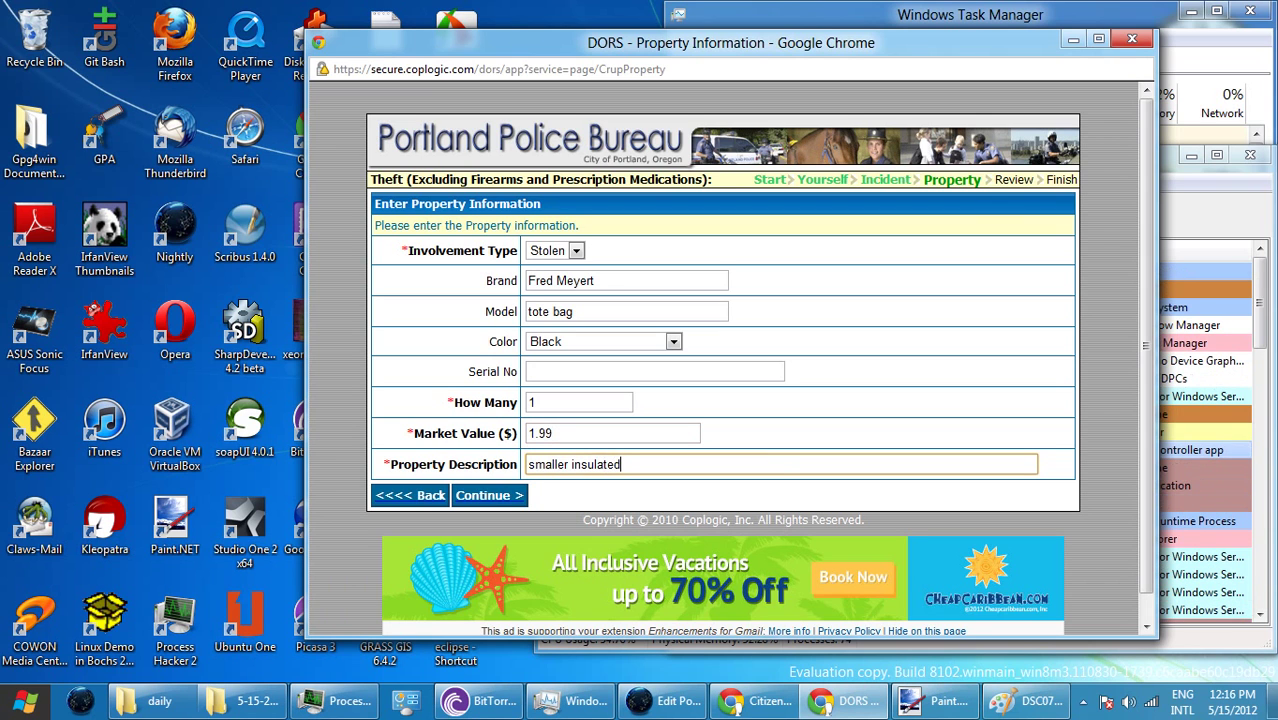
{"action": "left_click", "coordinate": [580, 464]}
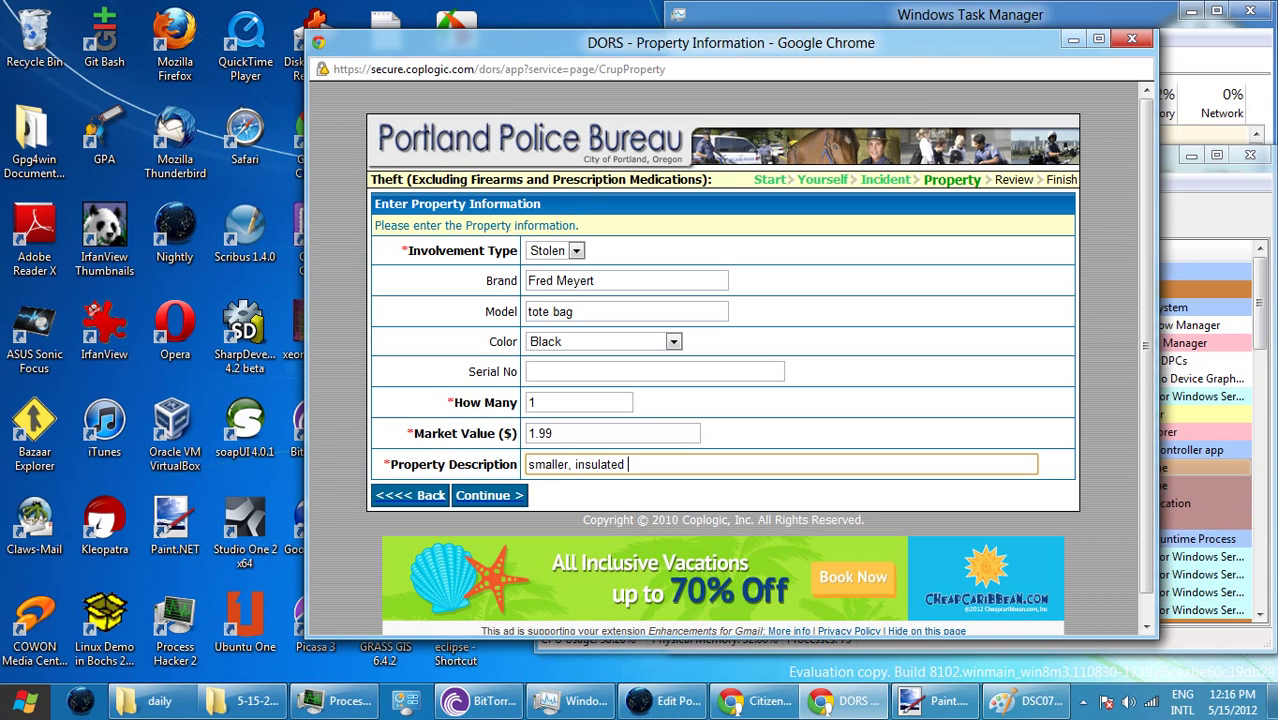
{"action": "type", "text": "tote bag"}
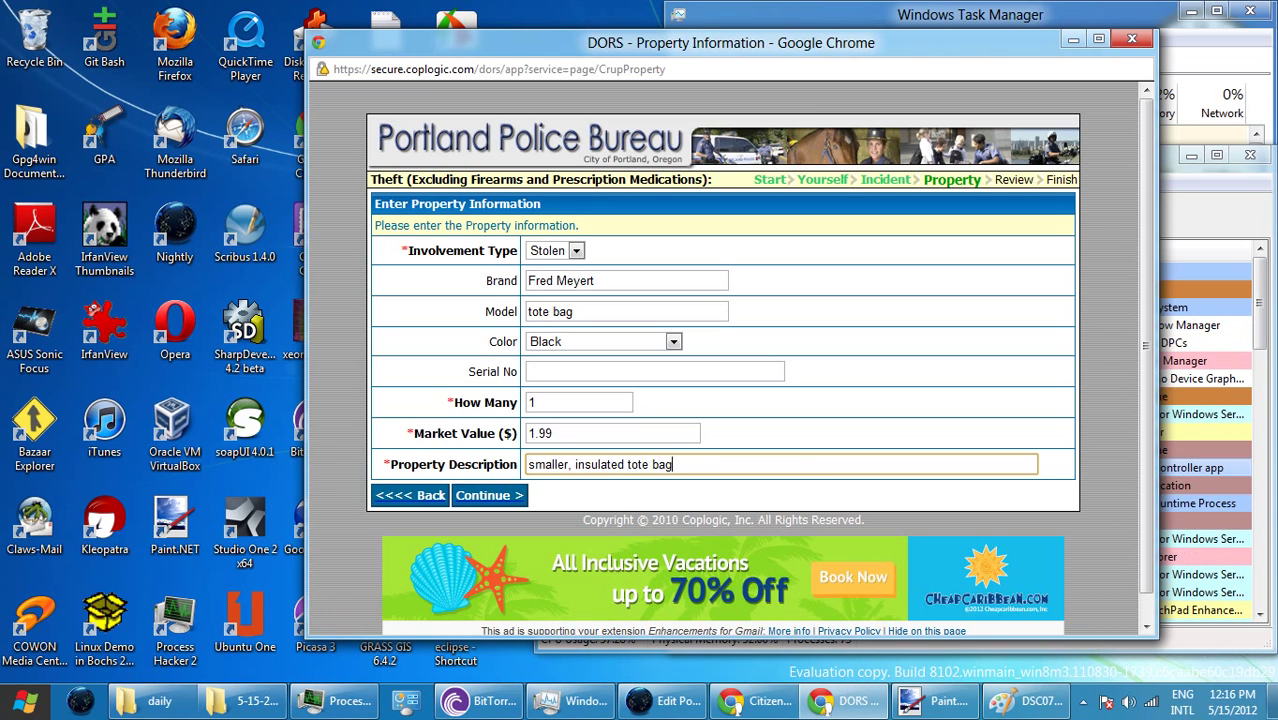
{"action": "key", "text": "Return"}
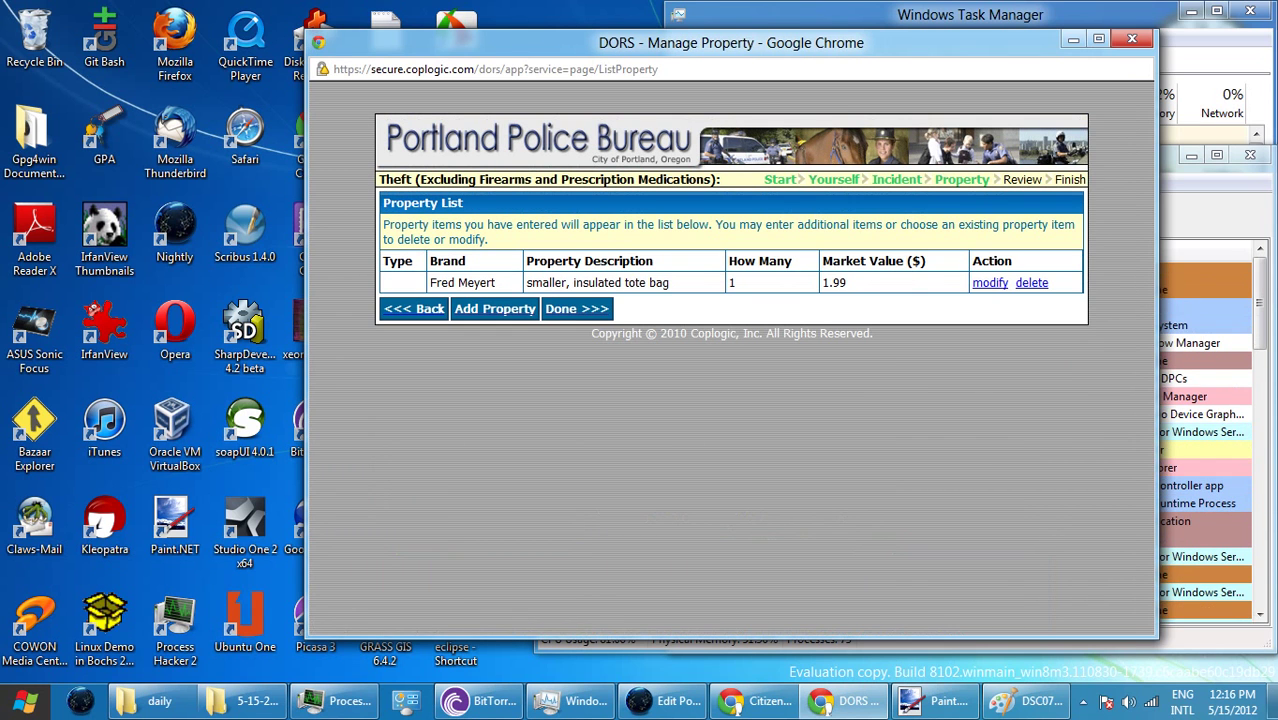
- Change the tote bag entry's brand from 'Fred Meyert' to 'Fred Meyer' and begin another property item
{"action": "left_click", "coordinate": [990, 283]}
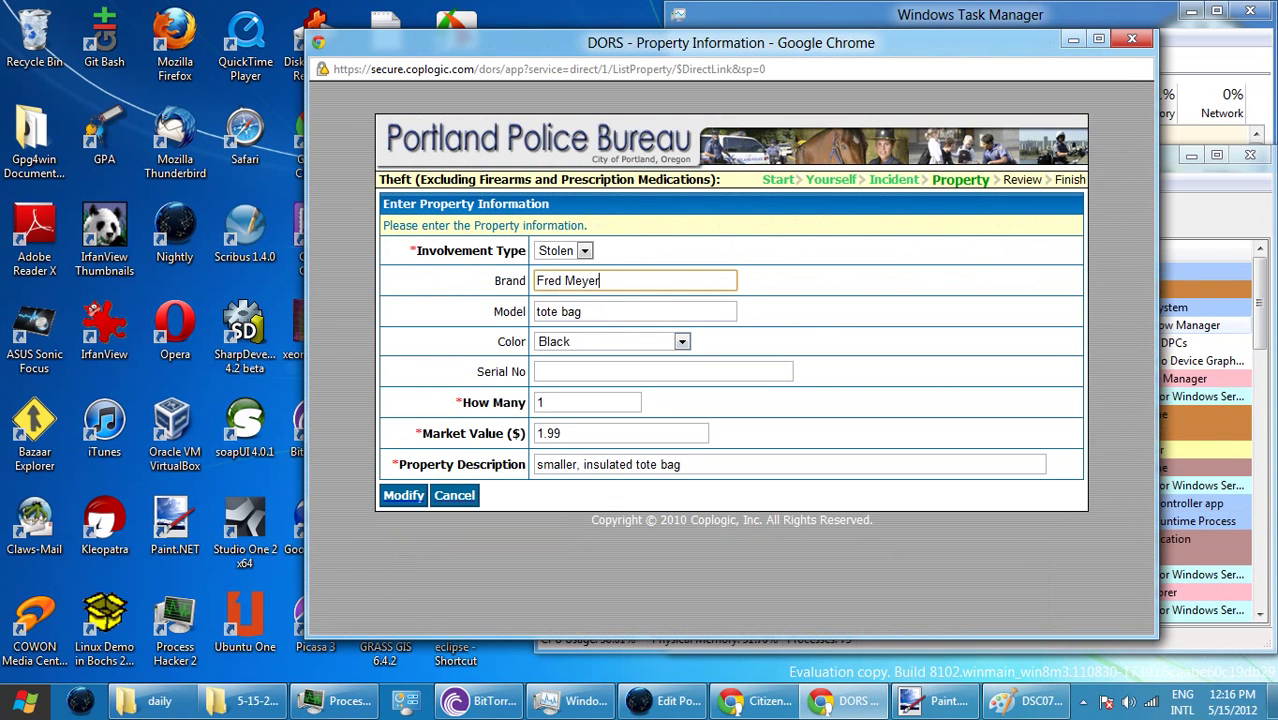
{"action": "key", "text": "Return"}
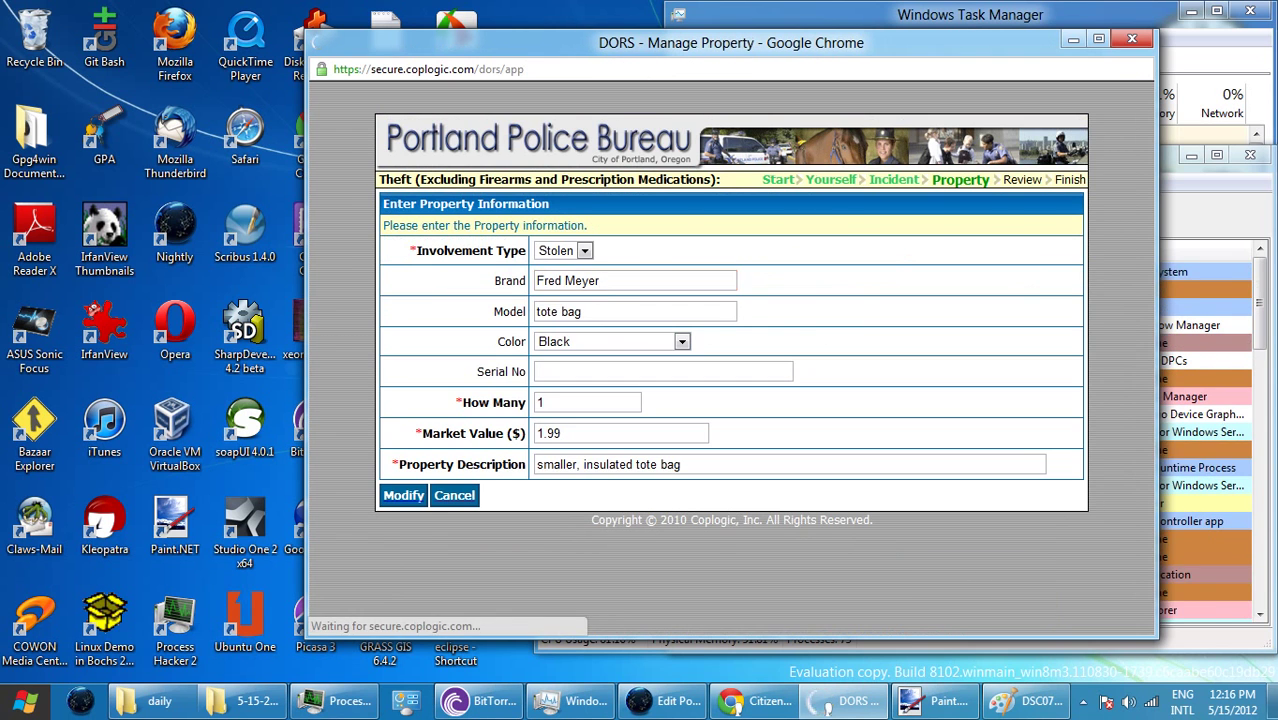
{"action": "key", "text": "Tab"}
{"action": "key", "text": "Return"}
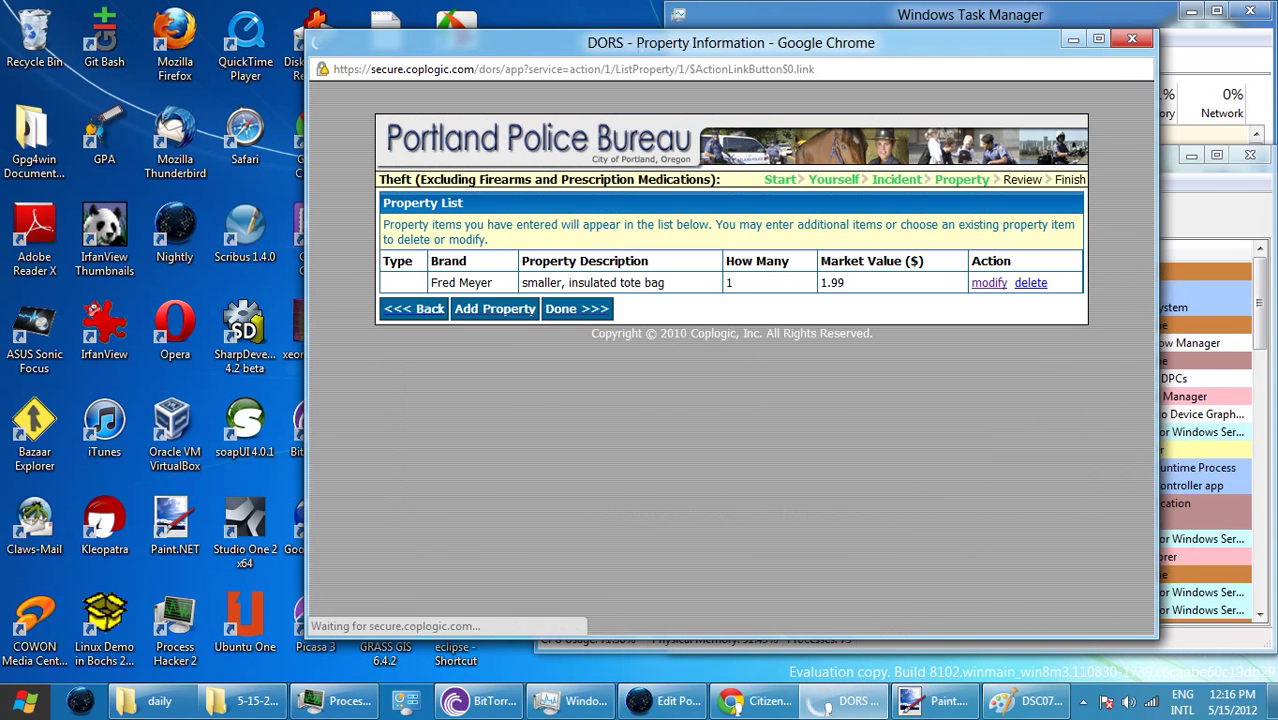
- Fill in brand 'Fred Meyer', model 'tote bag' and colour Black for the second item
{"action": "left_click", "coordinate": [635, 280]}
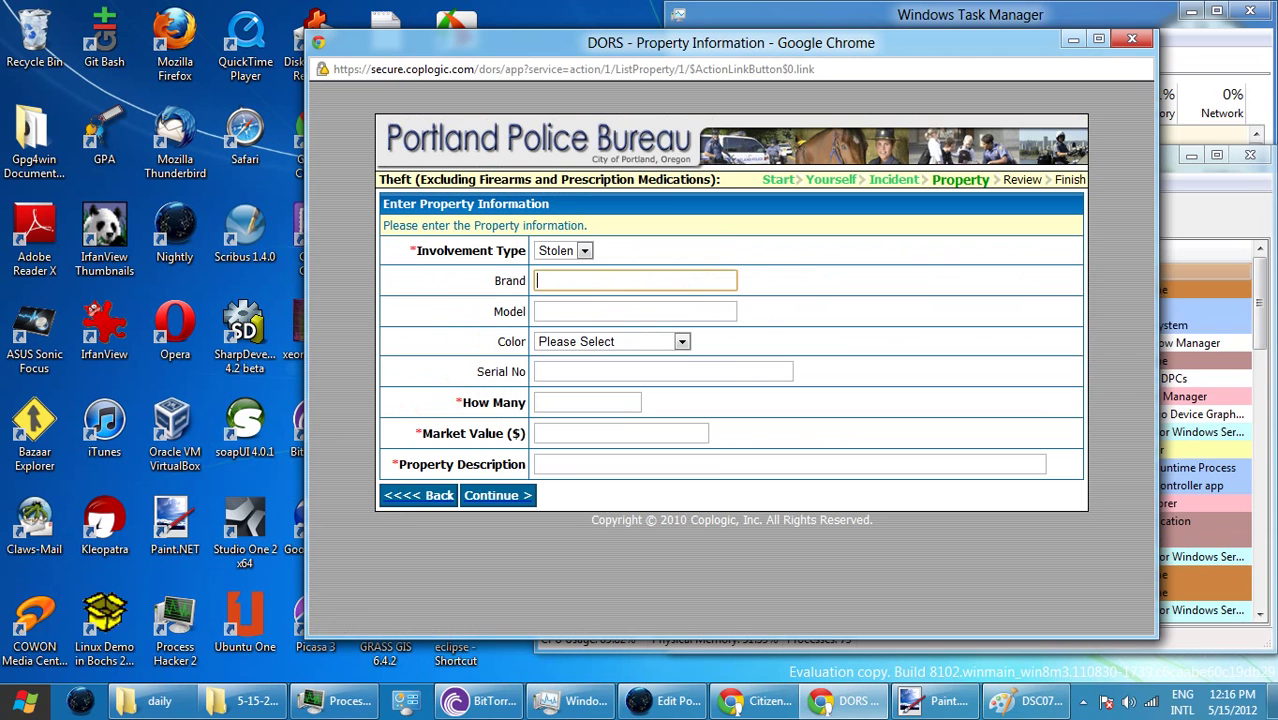
{"action": "type", "text": "Fred"}
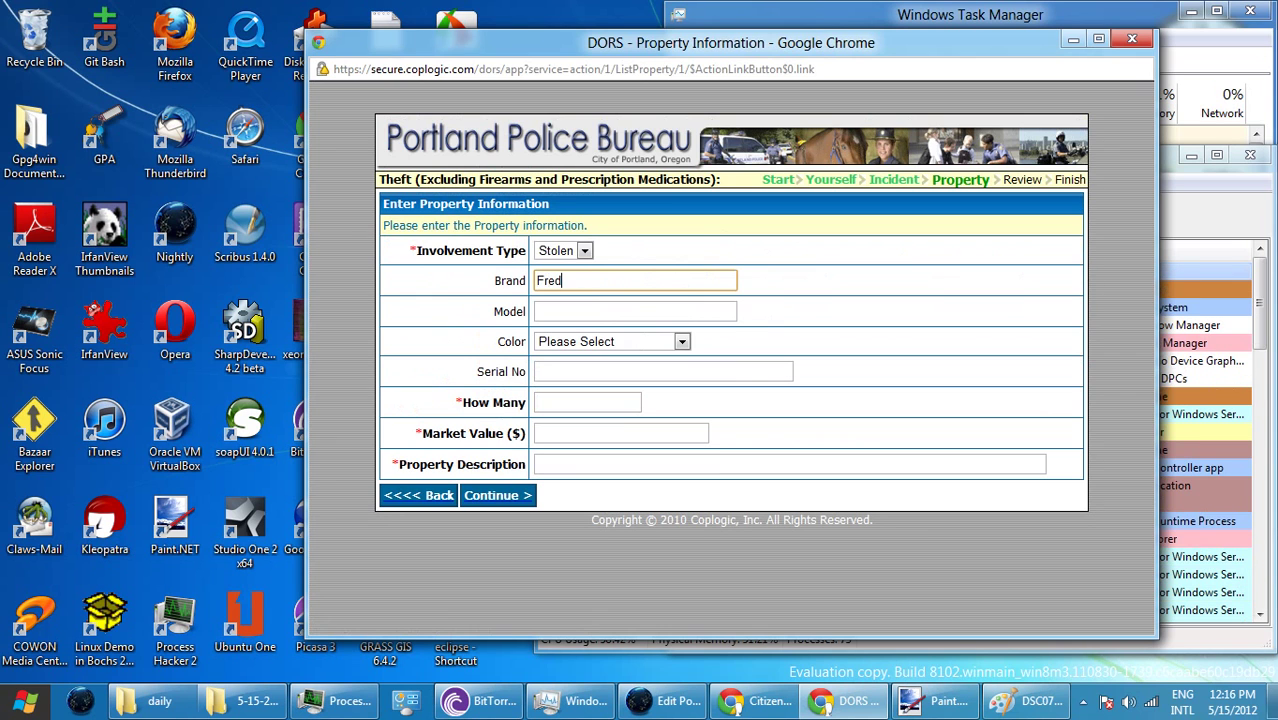
{"action": "type", "text": " Meyer"}
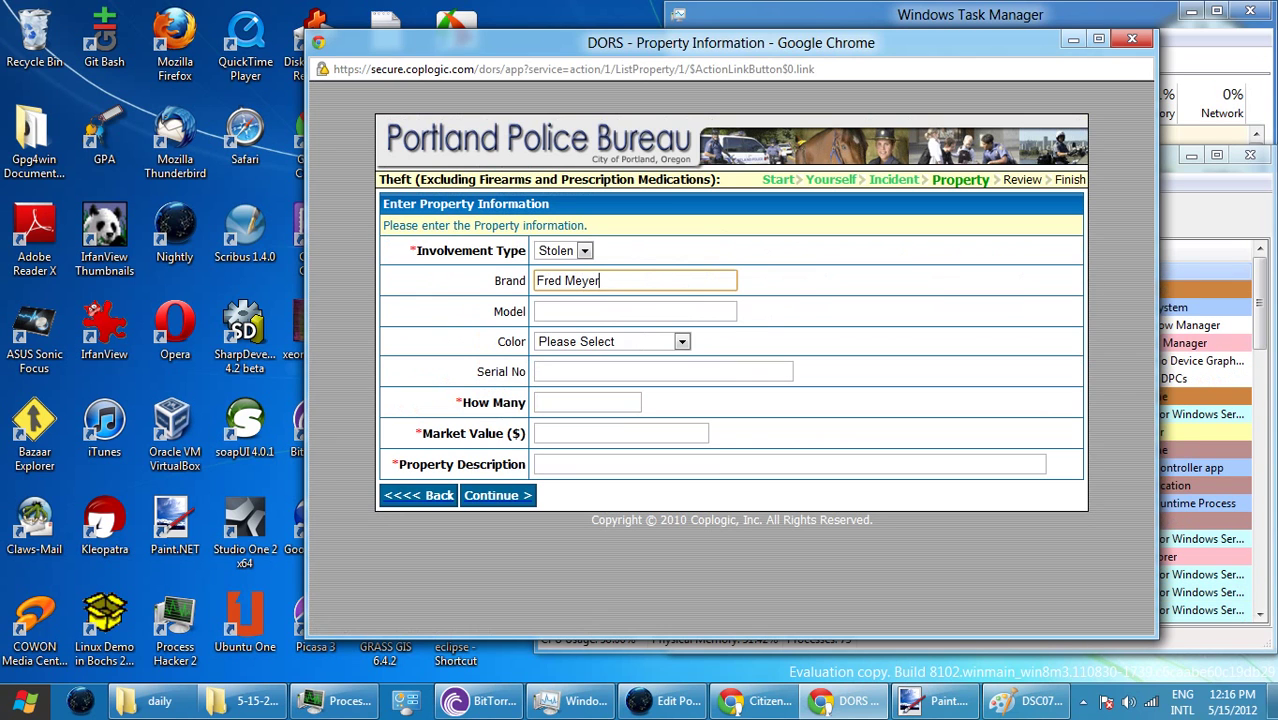
{"action": "key", "text": "Tab"}
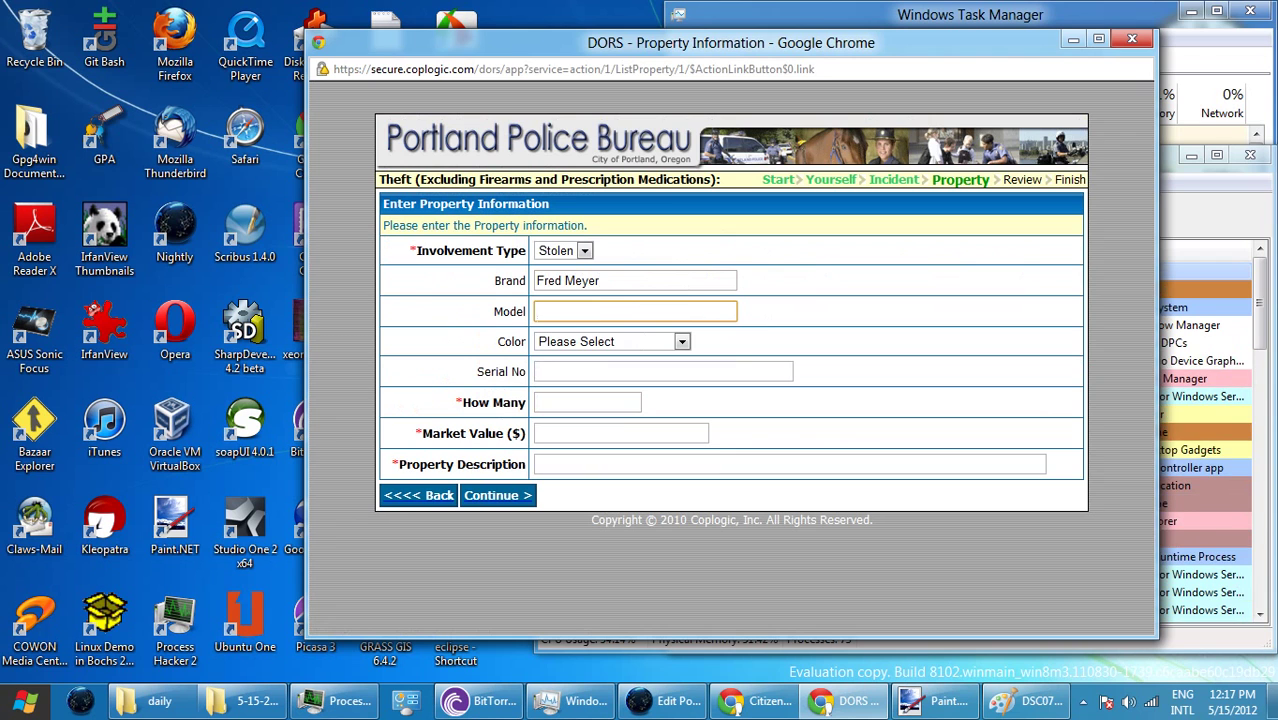
{"action": "type", "text": "tote"}
{"action": "left_click", "coordinate": [561, 281]}
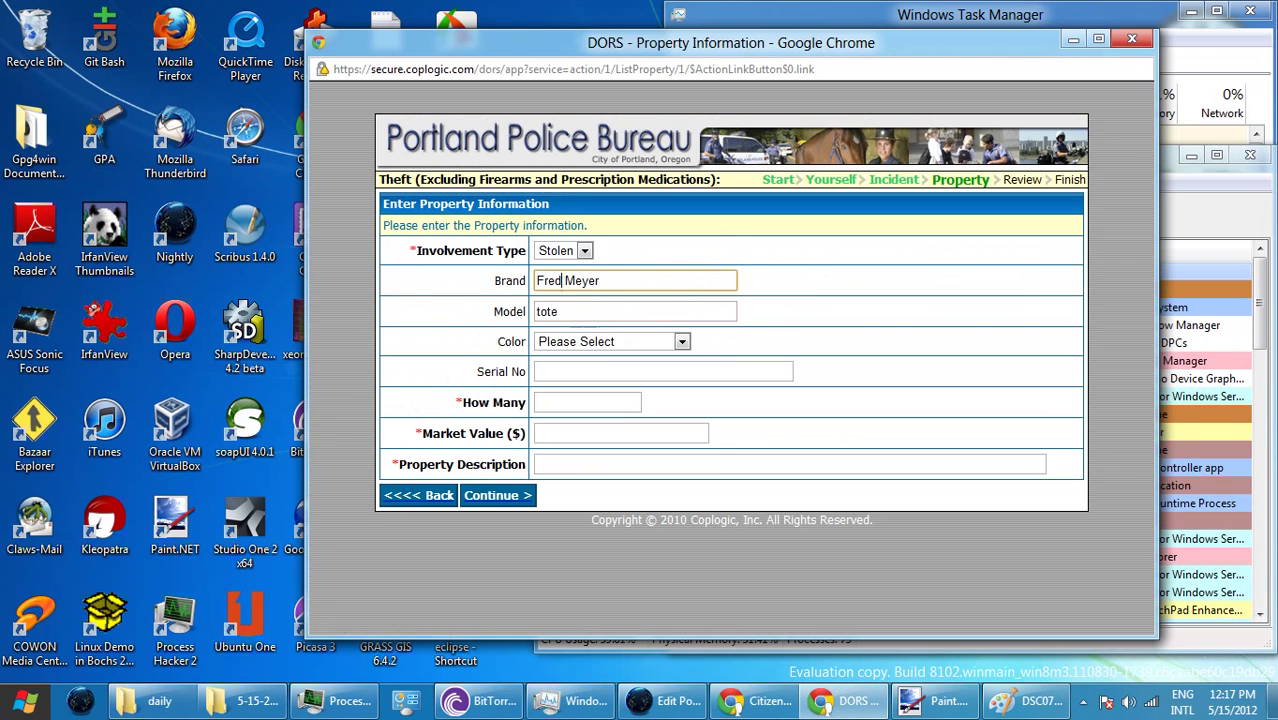
{"action": "left_click", "coordinate": [560, 312]}
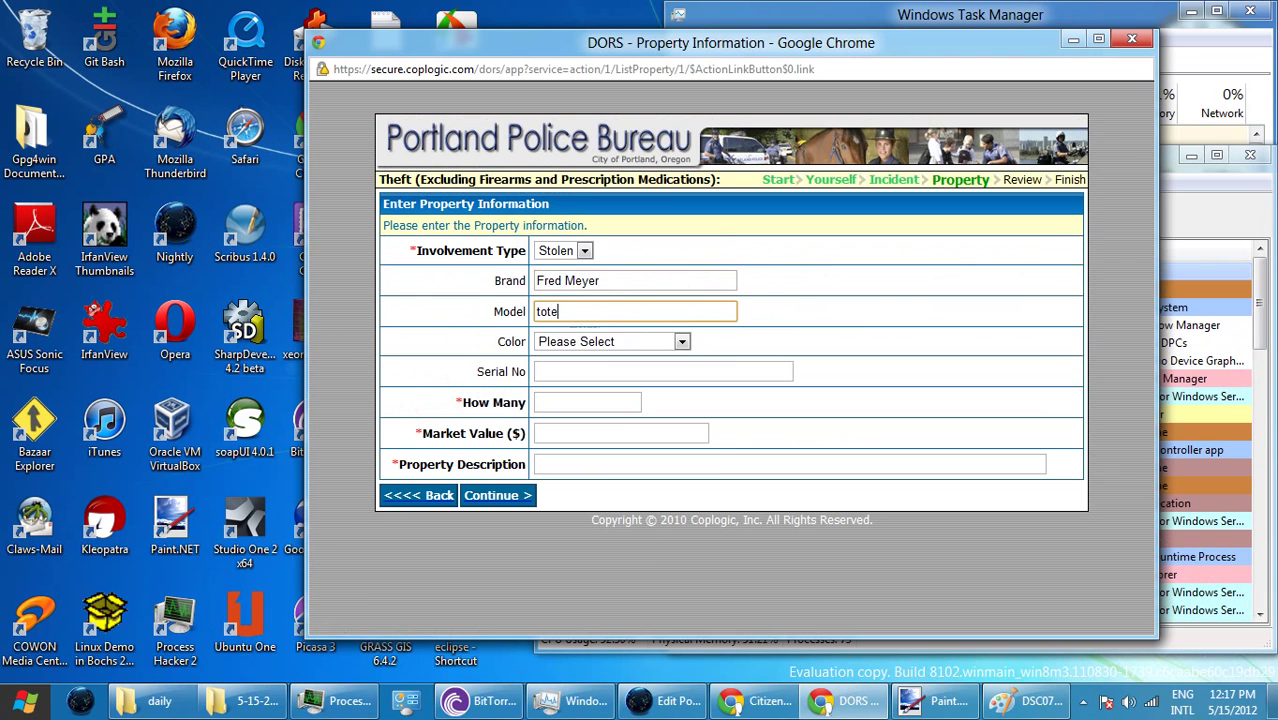
{"action": "type", "text": "bag"}
{"action": "key", "text": "Tab"}
{"action": "key", "text": "alt+Down"}
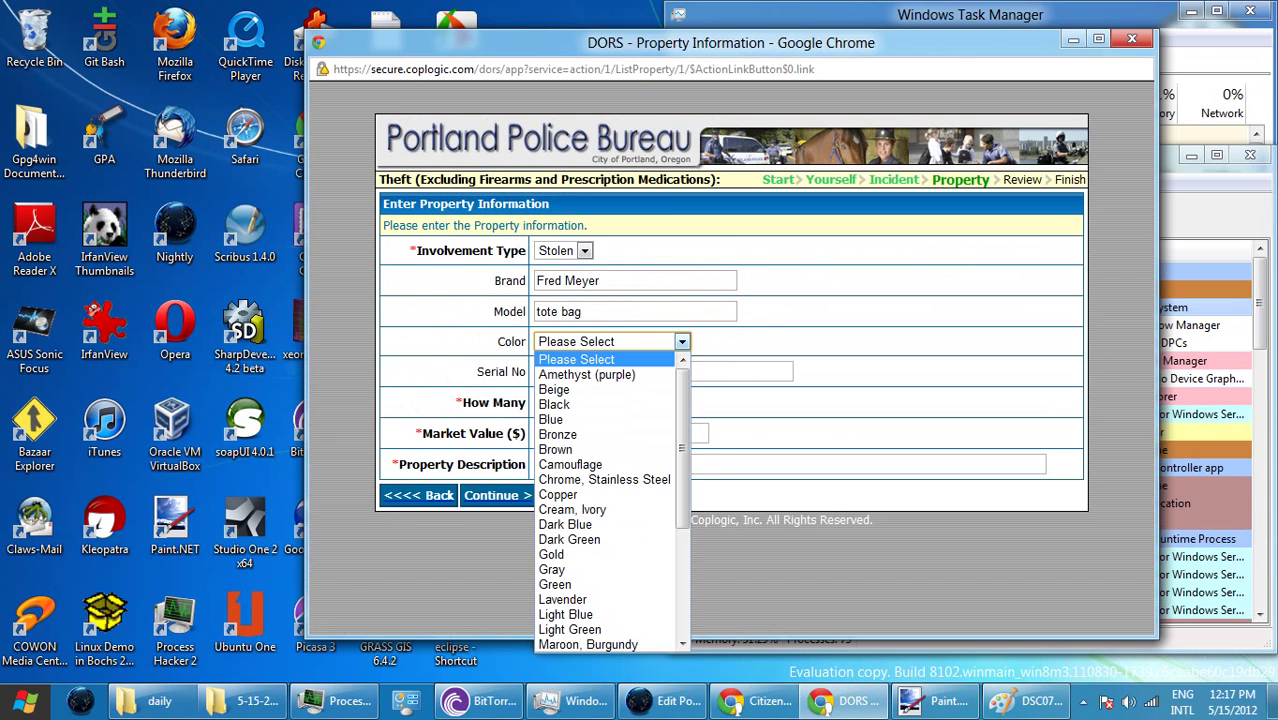
{"action": "key", "text": "Down"}
{"action": "key", "text": "Down"}
{"action": "key", "text": "Down"}
{"action": "key", "text": "Down"}
{"action": "key", "text": "Up"}
{"action": "key", "text": "Return"}
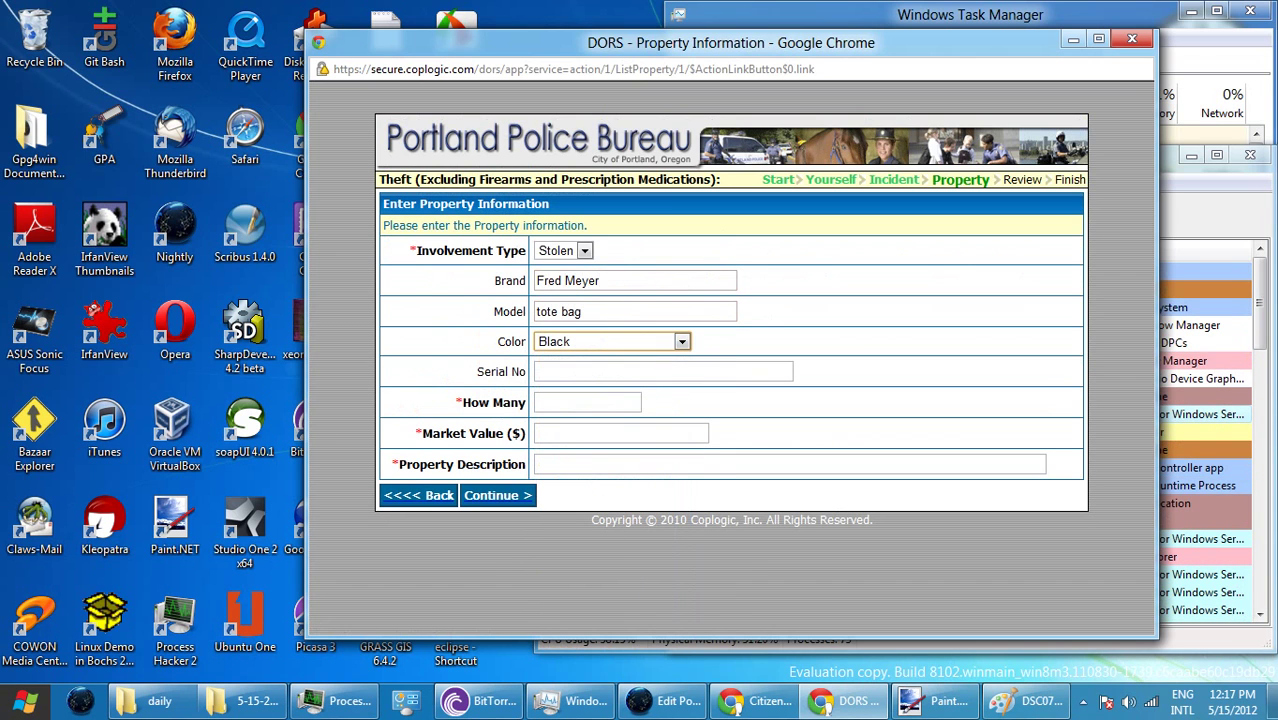
- Enter quantity 1, market value 0.99, description 'Larger tote bag.', and submit the form
{"action": "left_click", "coordinate": [587, 402]}
{"action": "type", "text": "1"}
{"action": "key", "text": "Tab"}
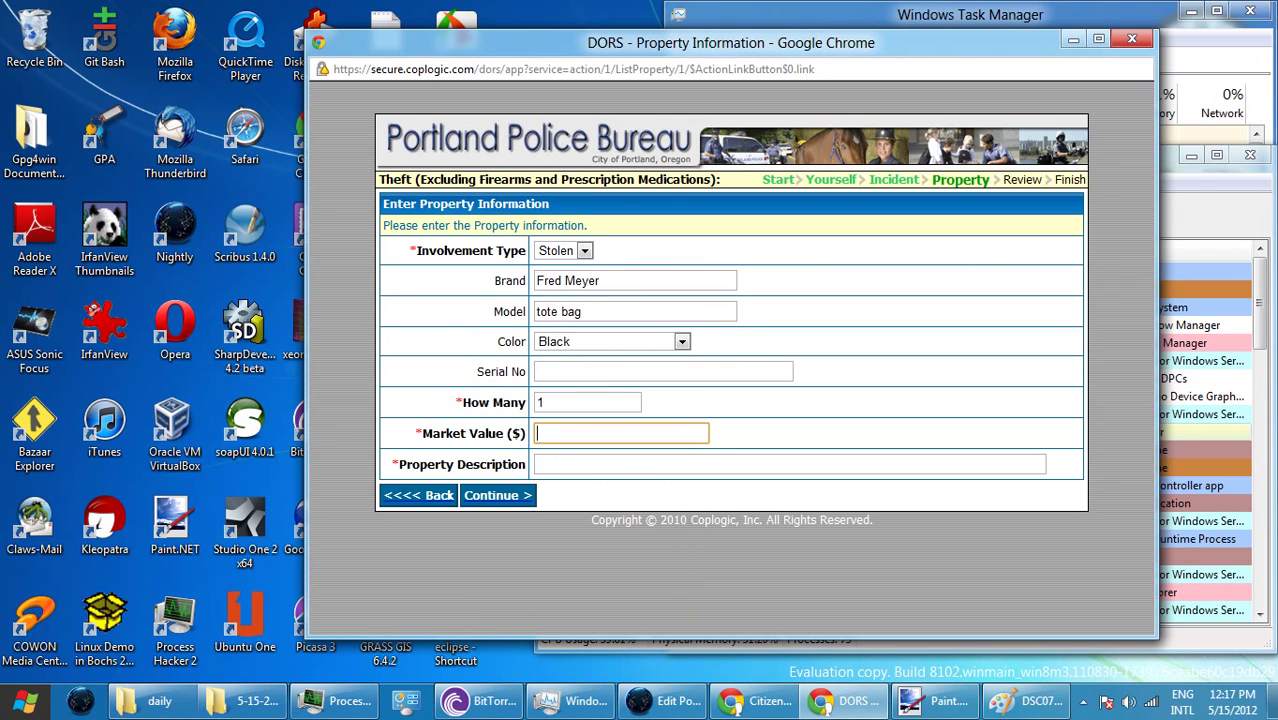
{"action": "type", "text": "0.99"}
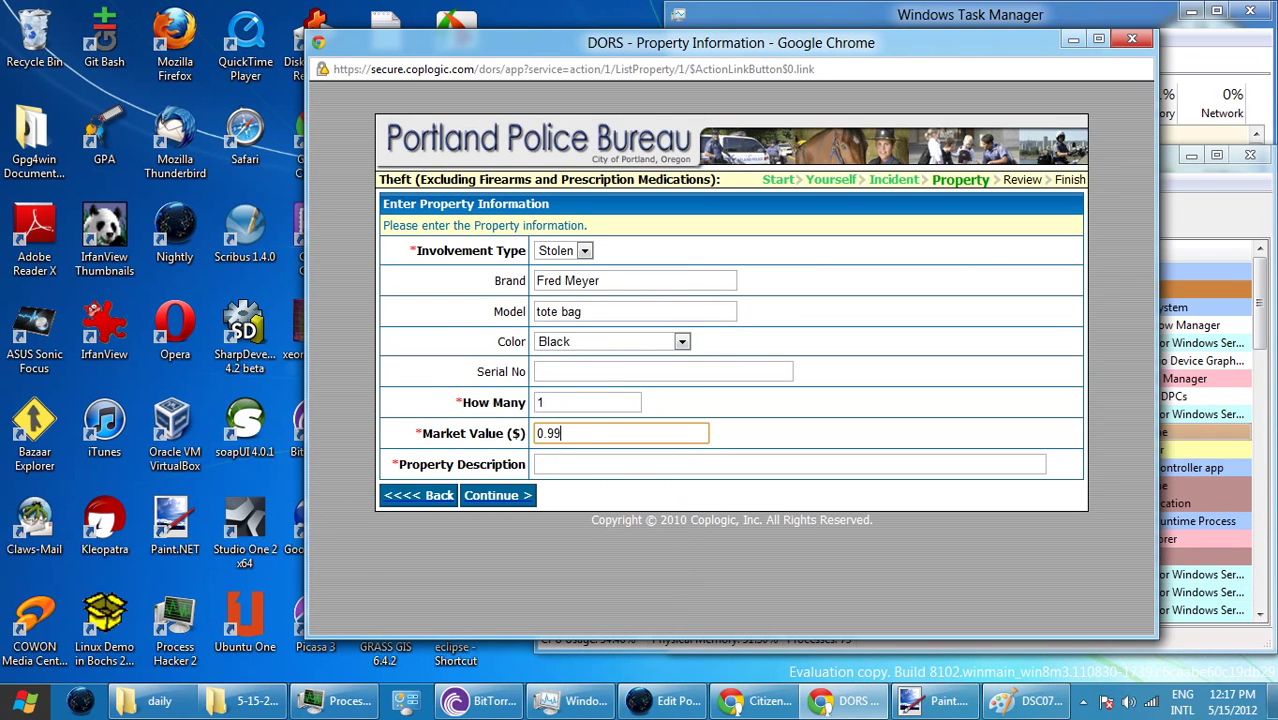
{"action": "left_click", "coordinate": [600, 464]}
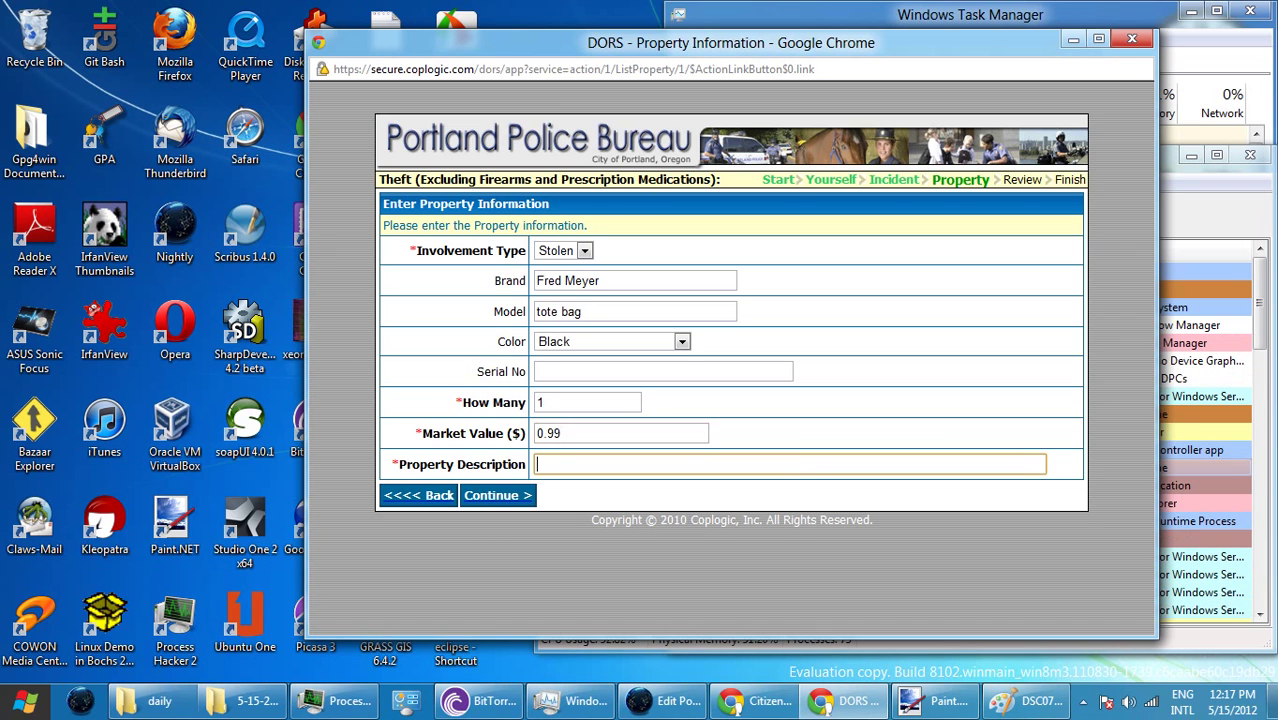
{"action": "type", "text": "Larger "}
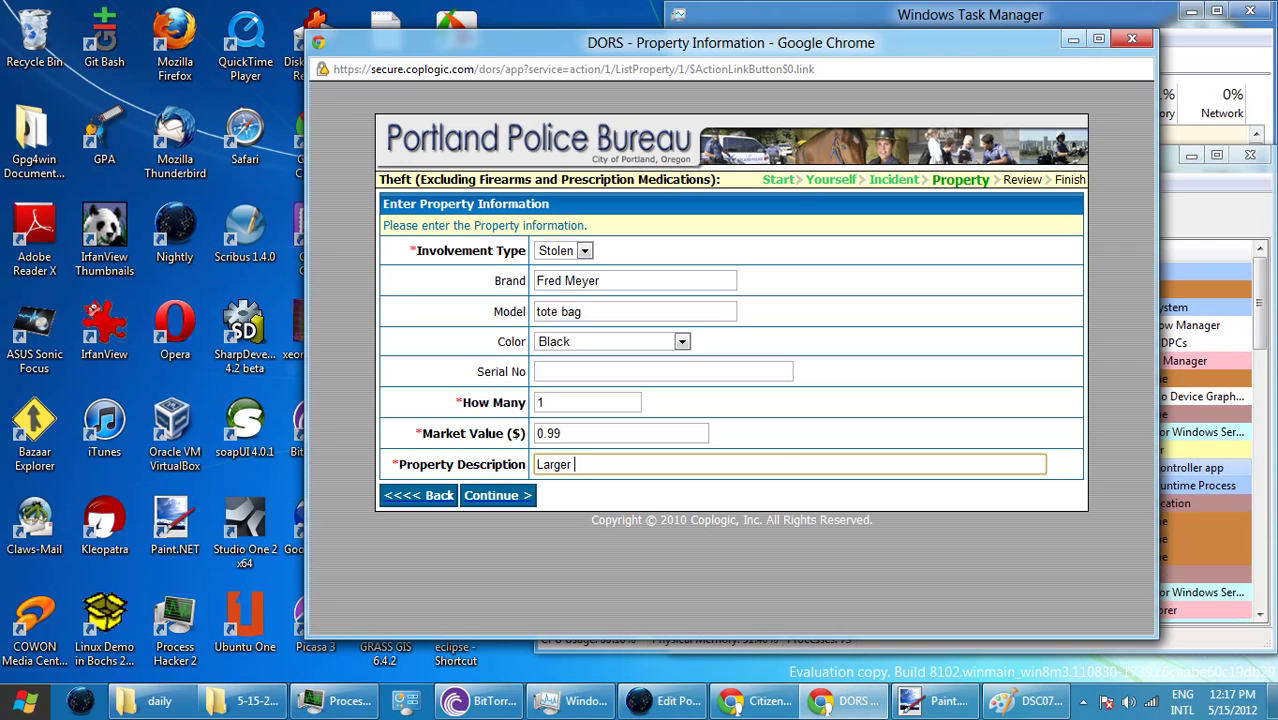
{"action": "type", "text": "tote bag"}
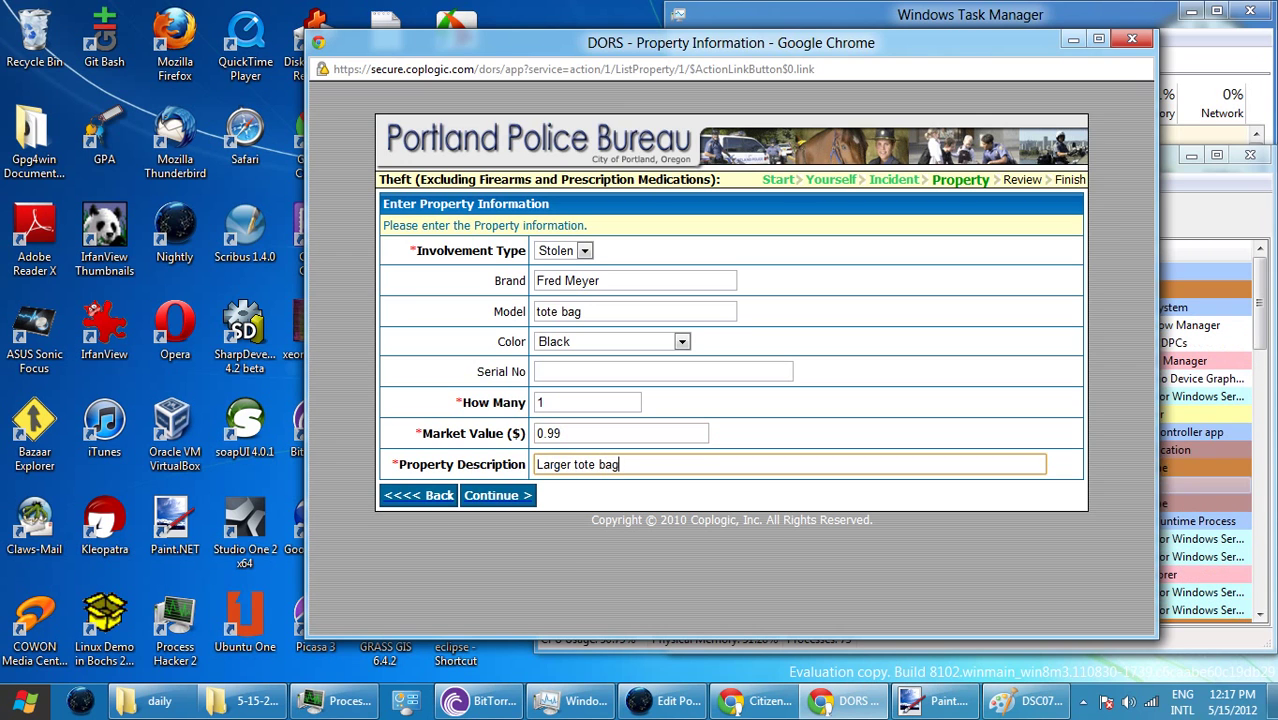
{"action": "key", "text": "ctrl+a"}
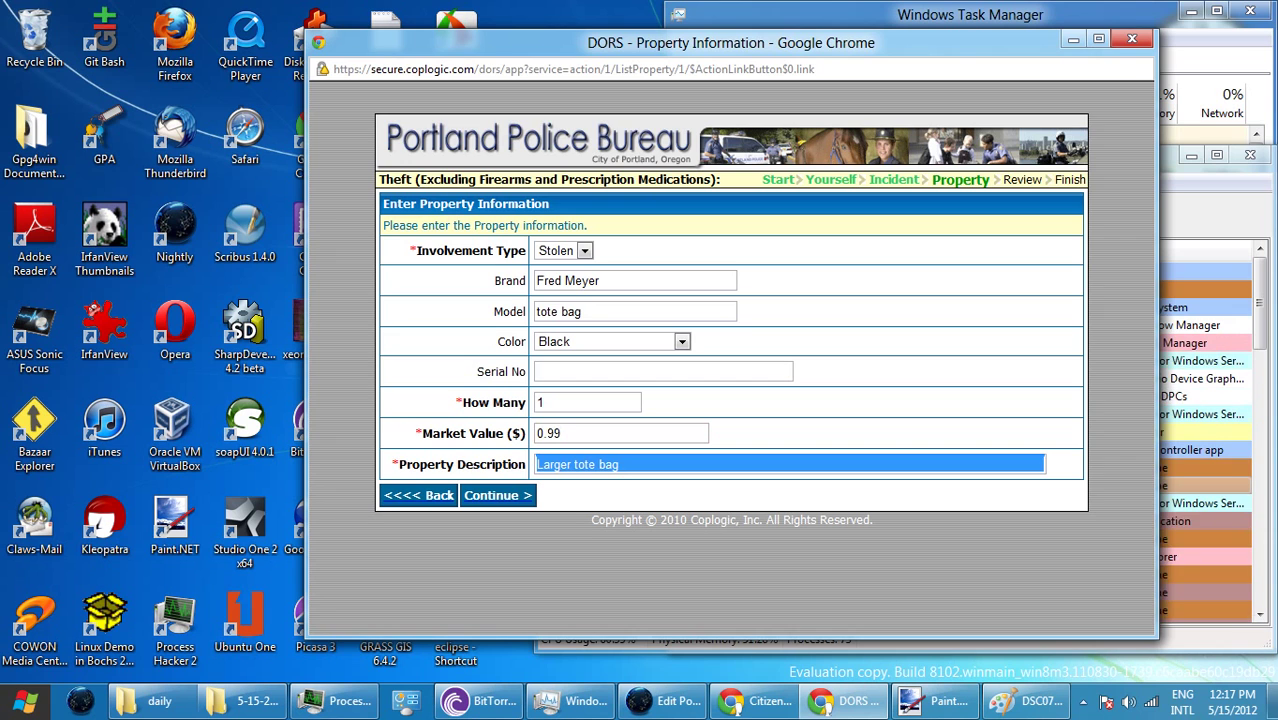
{"action": "key", "text": "Right"}
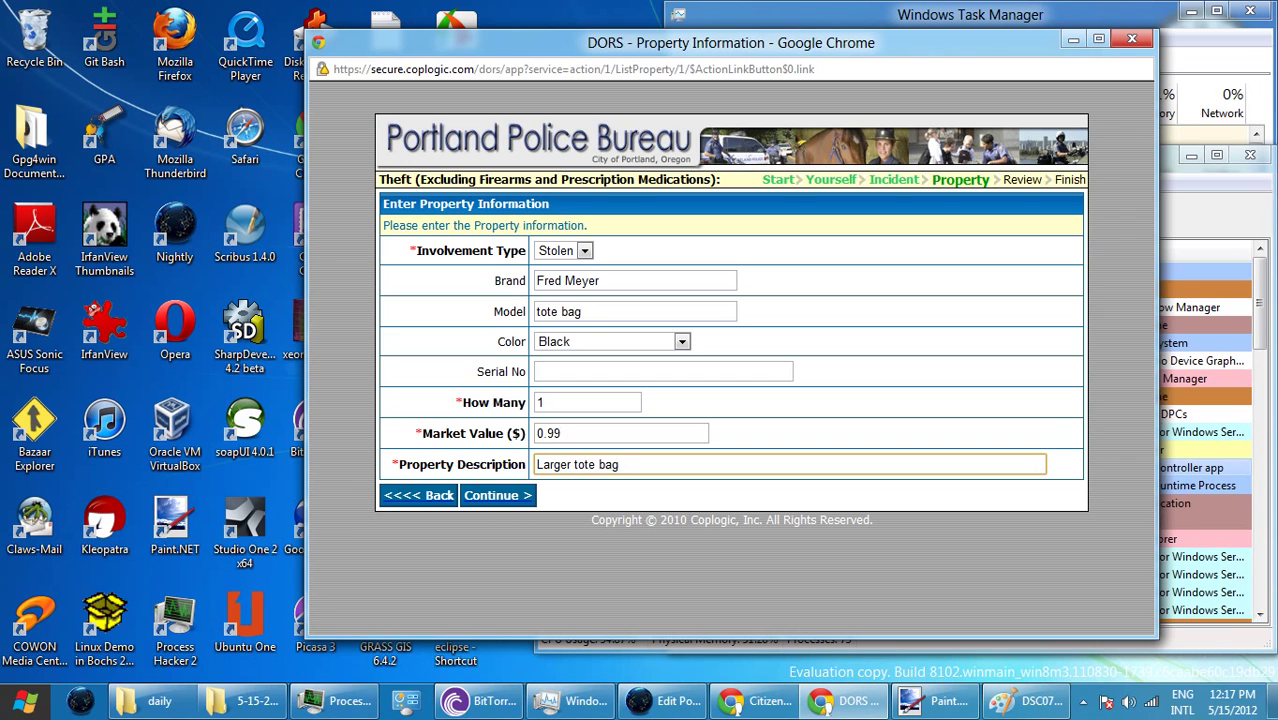
{"action": "type", "text": "bag. tHE"}
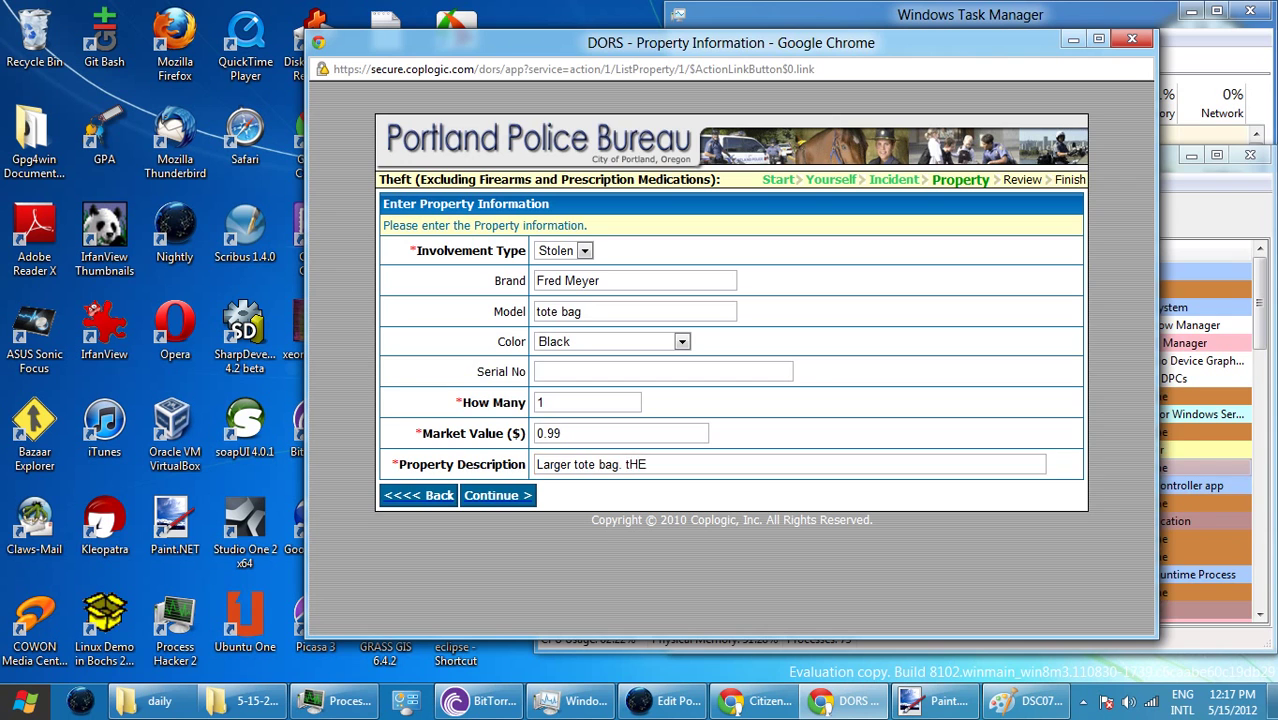
{"action": "key", "text": "Return"}
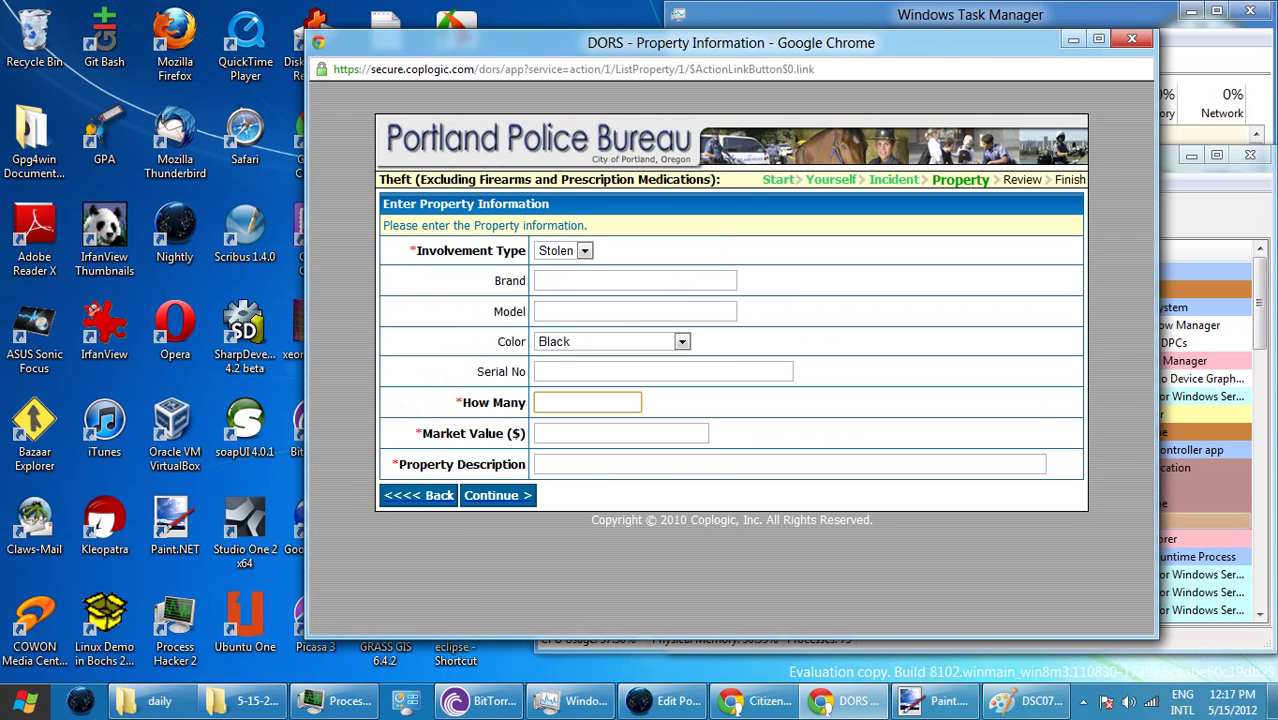
{"action": "key", "text": "Return"}
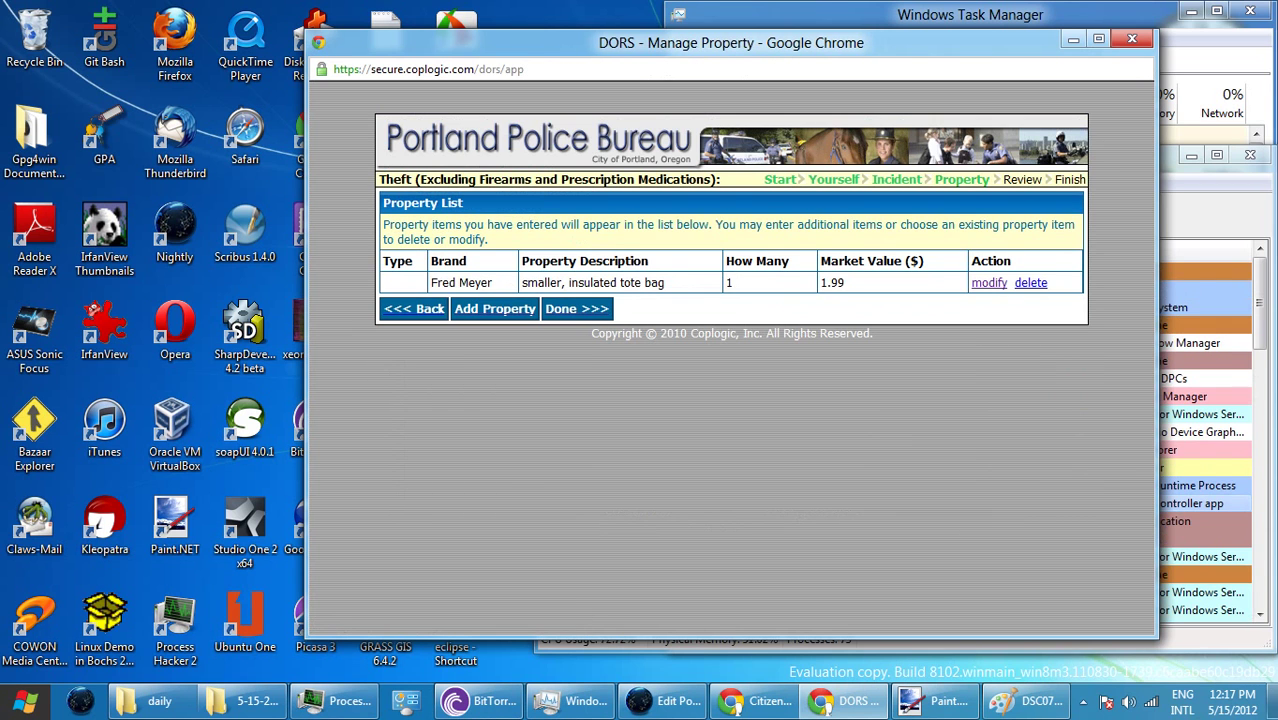
- Start a new item with brand 'Fred Meyer' and model 'tote bag', undoing stray edits
{"action": "key", "text": "Return"}
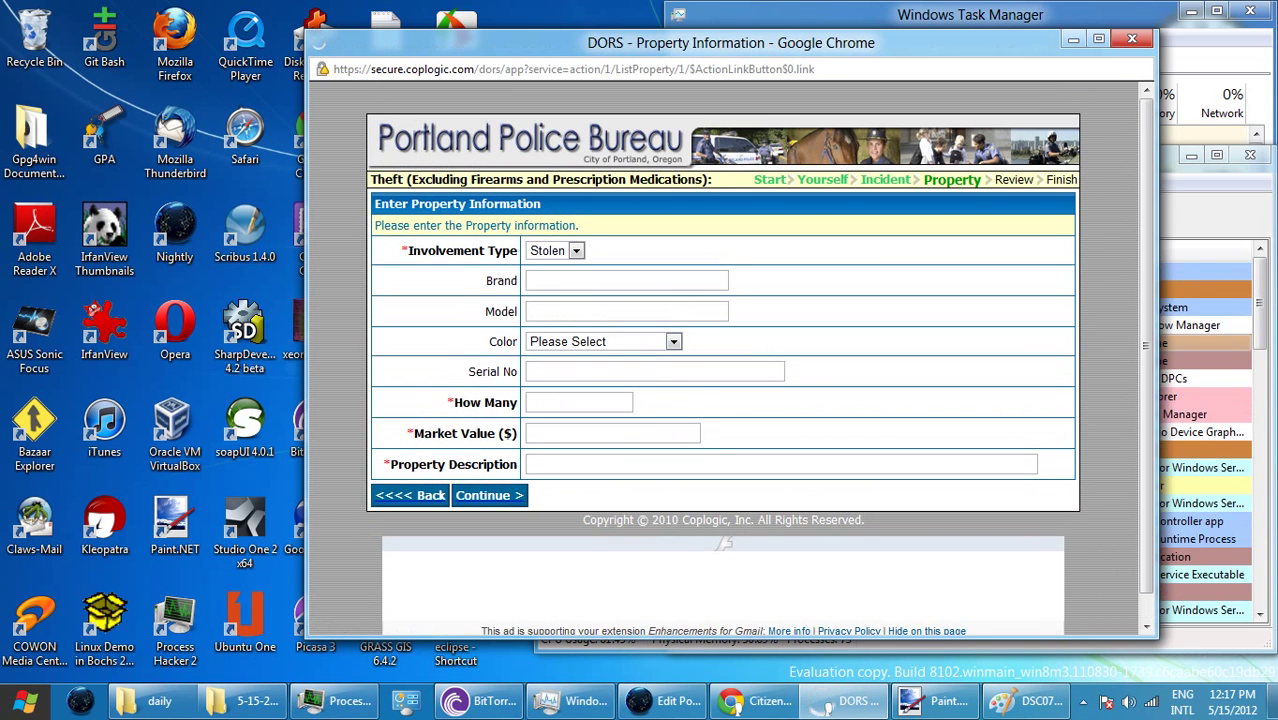
{"action": "left_click", "coordinate": [627, 280]}
{"action": "left_click", "coordinate": [579, 402]}
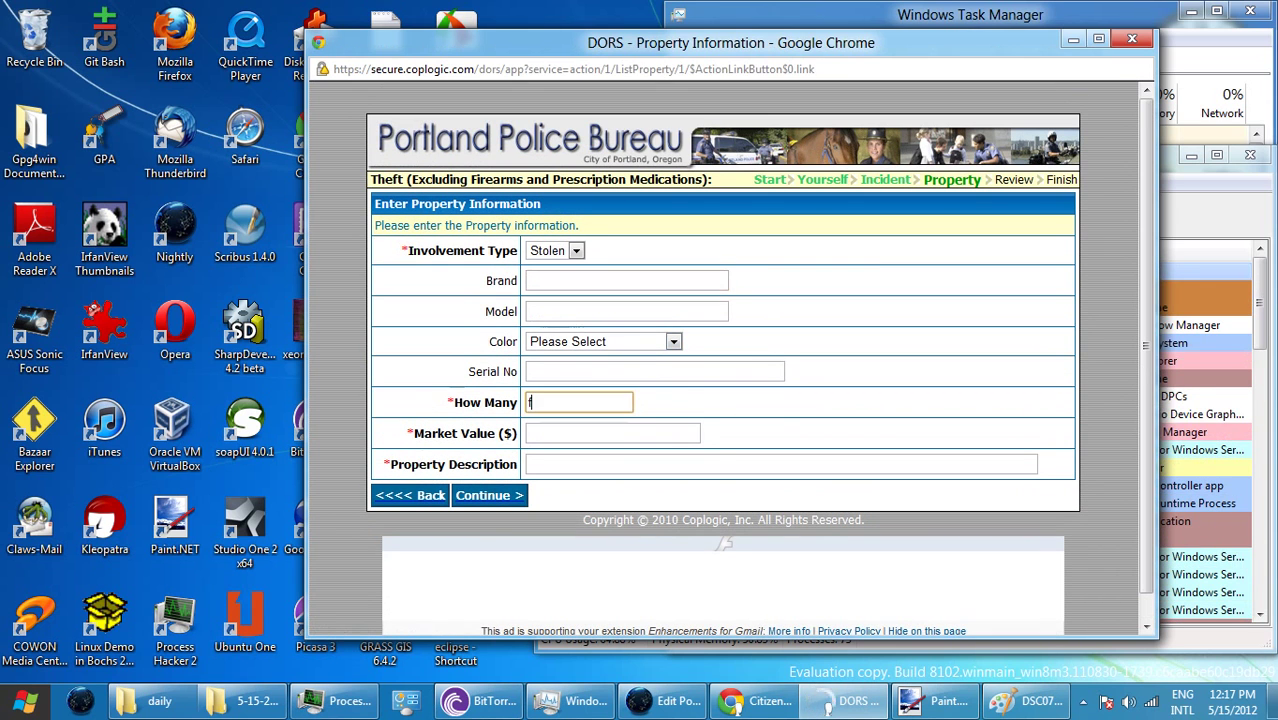
{"action": "type", "text": "fRE"}
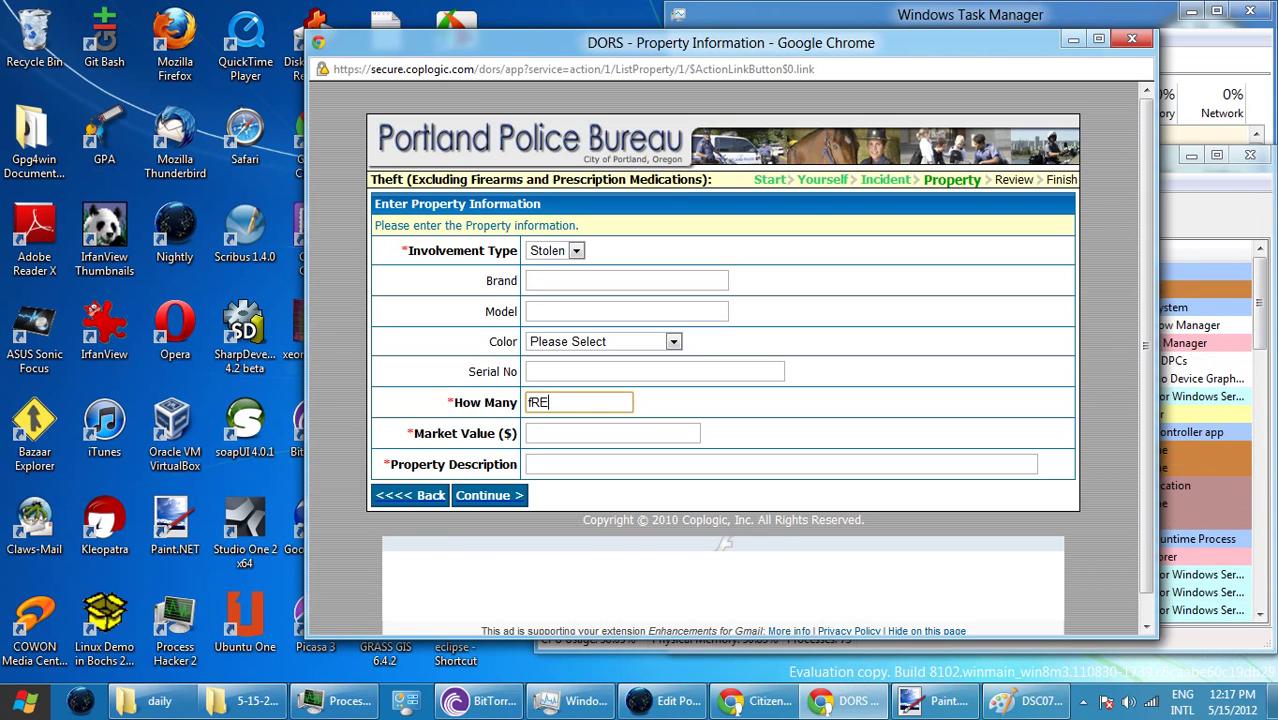
{"action": "key", "text": "BackSpace"}
{"action": "key", "text": "BackSpace"}
{"action": "key", "text": "BackSpace"}
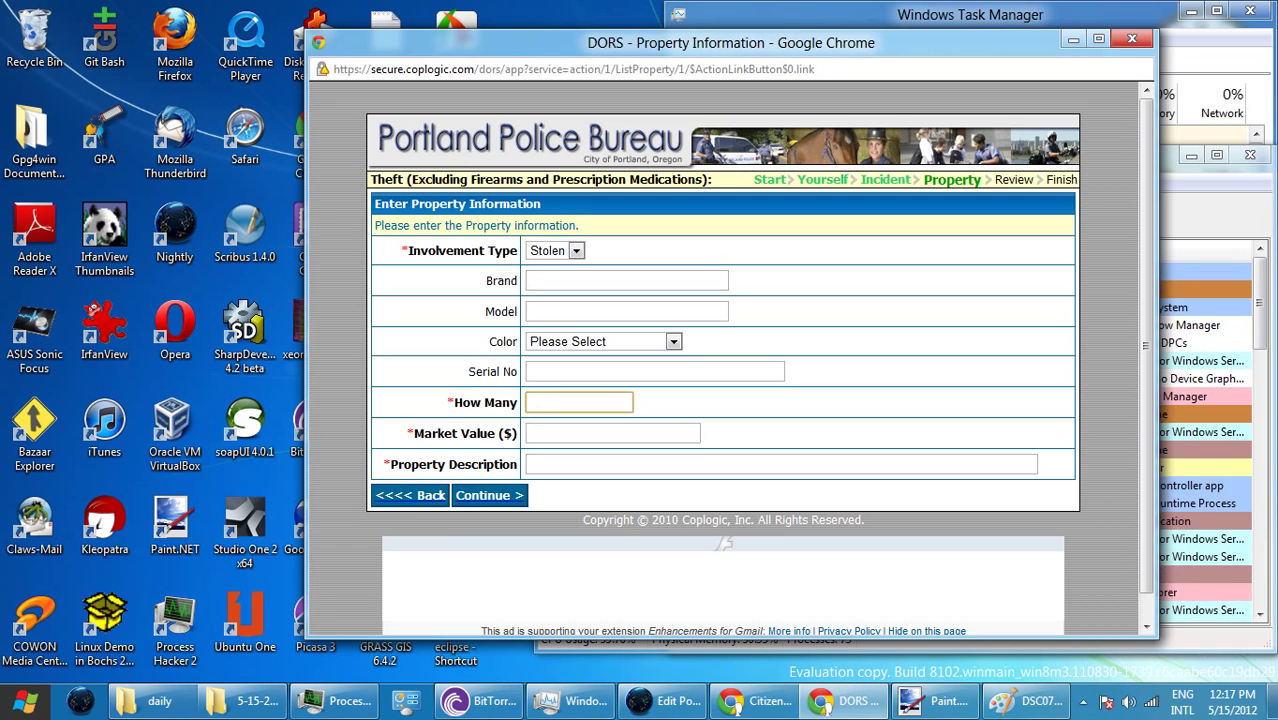
{"action": "left_click", "coordinate": [560, 280]}
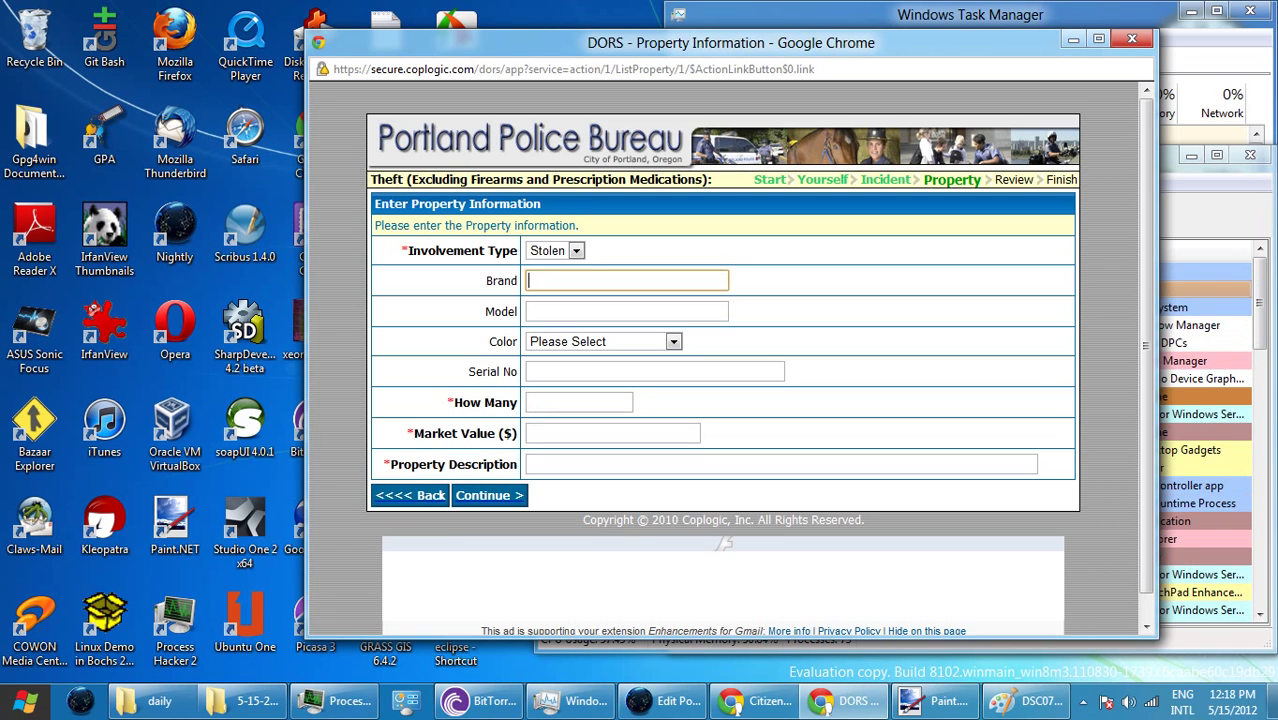
{"action": "type", "text": "Fred "}
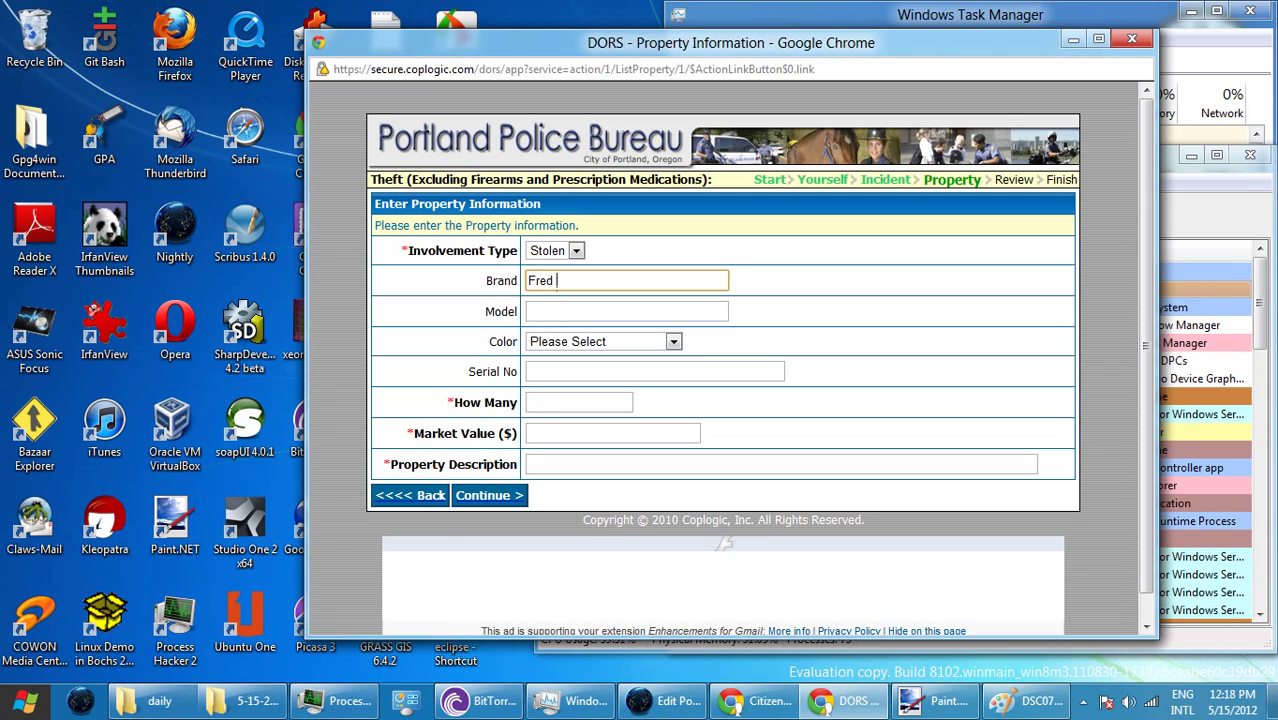
{"action": "type", "text": "Meyer"}
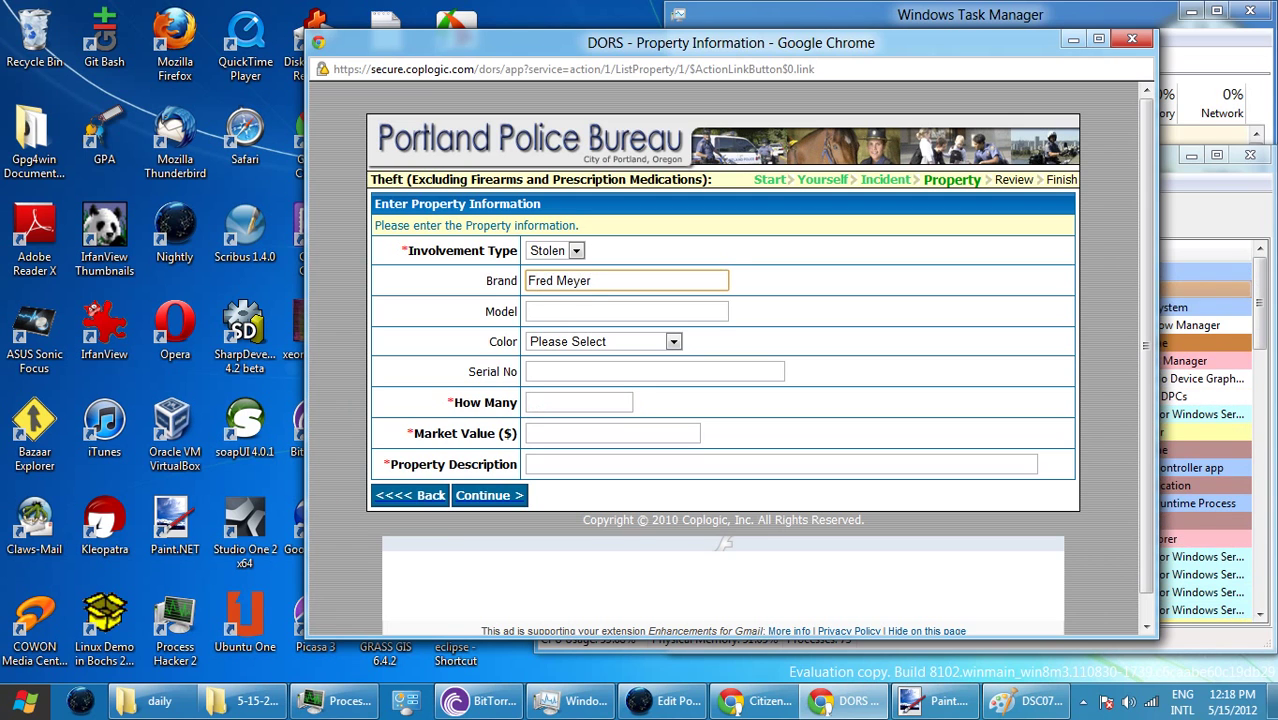
{"action": "key", "text": "Tab"}
{"action": "type", "text": "t"}
{"action": "key", "text": "shift+Tab"}
{"action": "type", "text": "ot"}
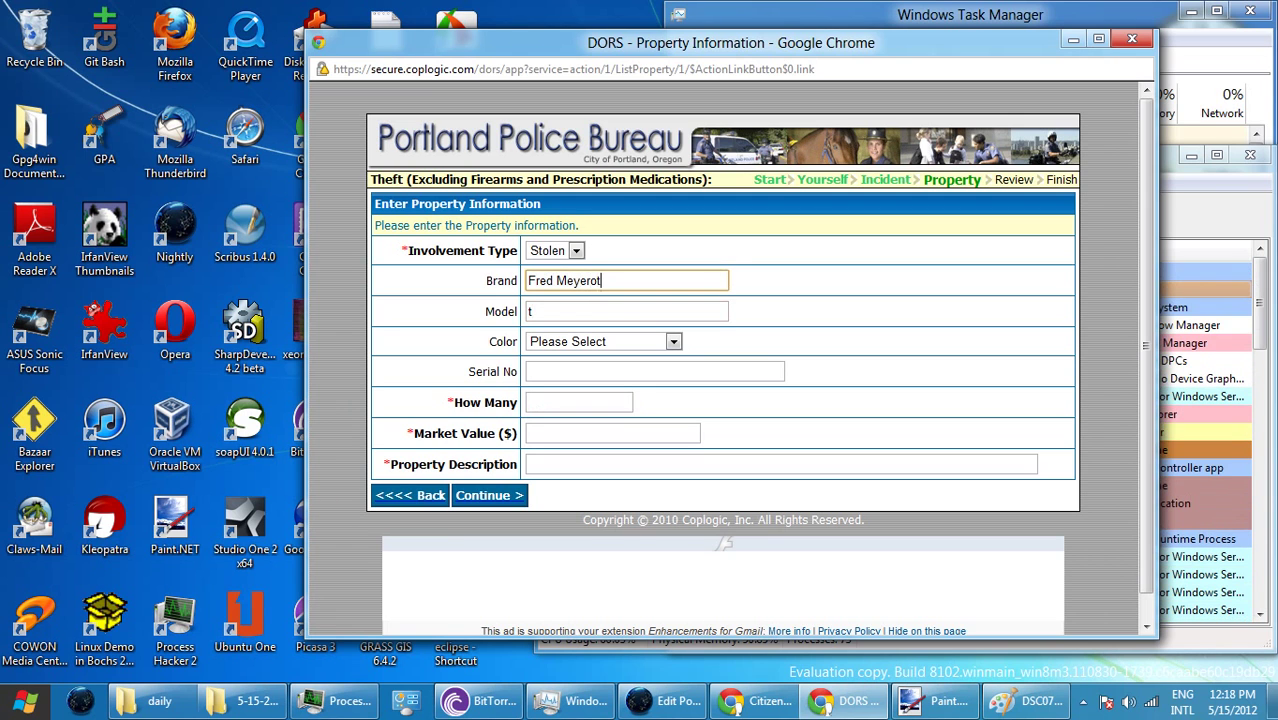
{"action": "key", "text": "BackSpace"}
{"action": "key", "text": "Tab"}
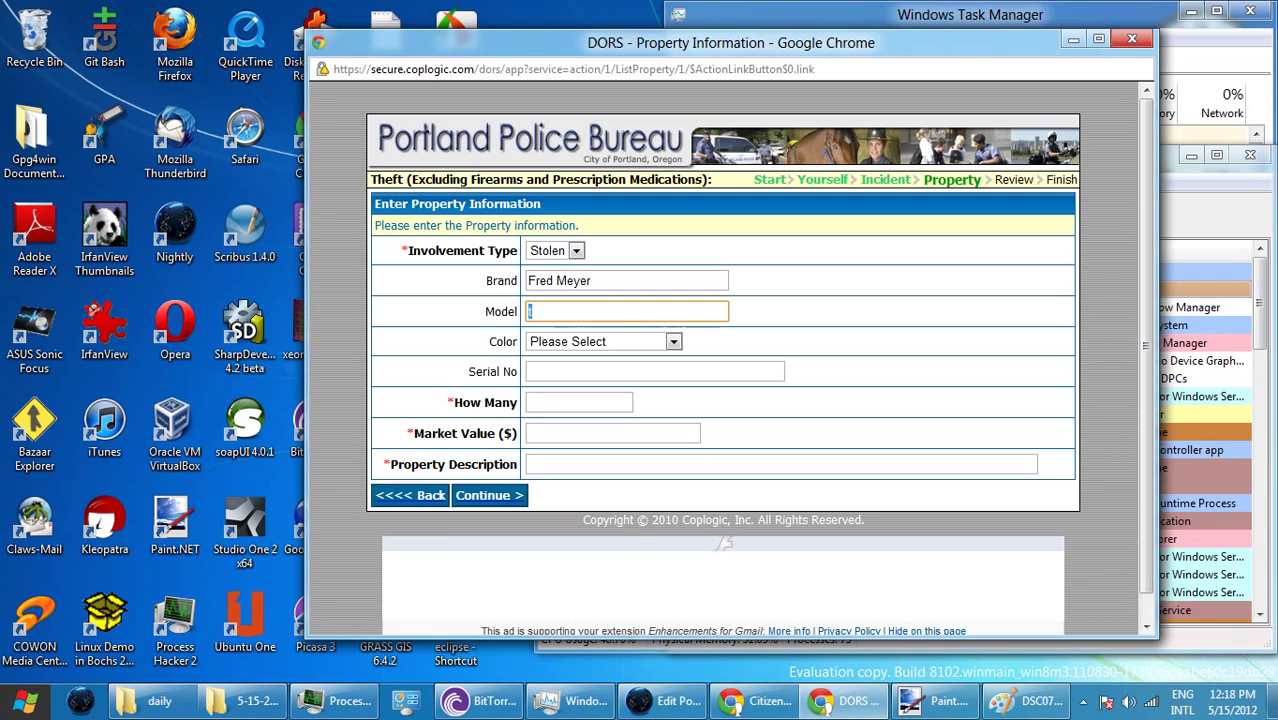
{"action": "type", "text": "ote bag"}
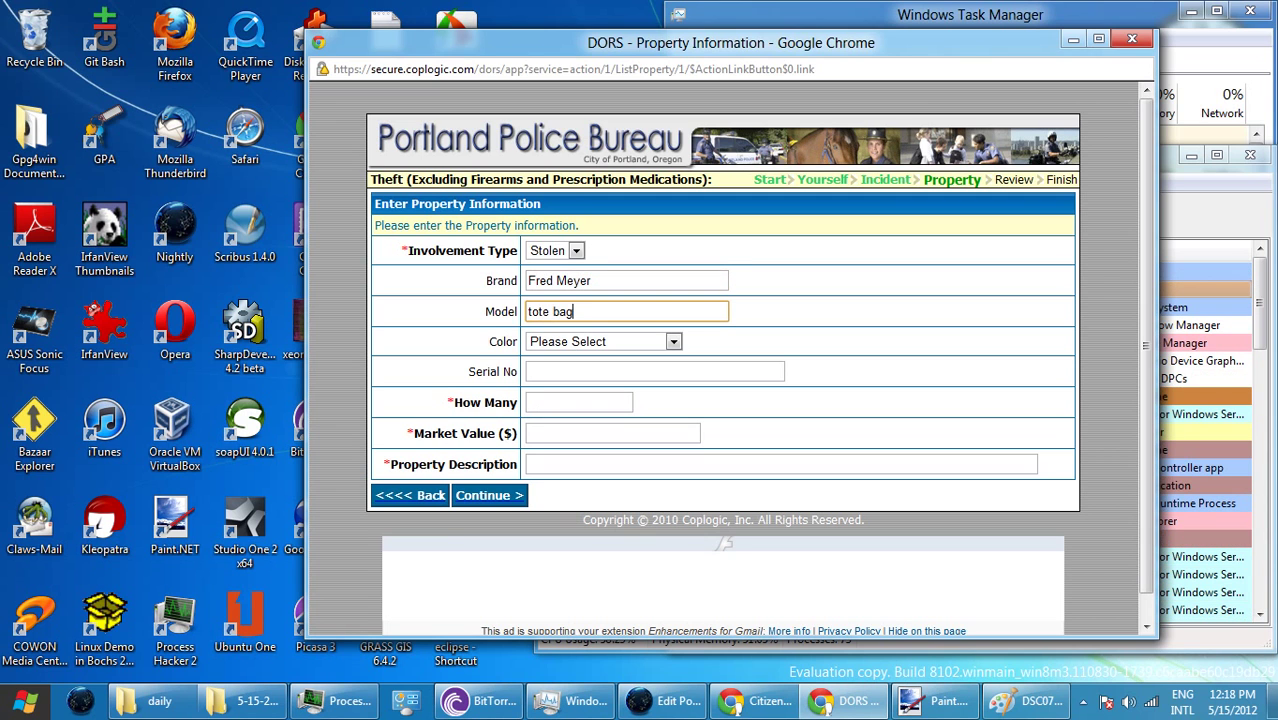
{"action": "double_click", "coordinate": [573, 280]}
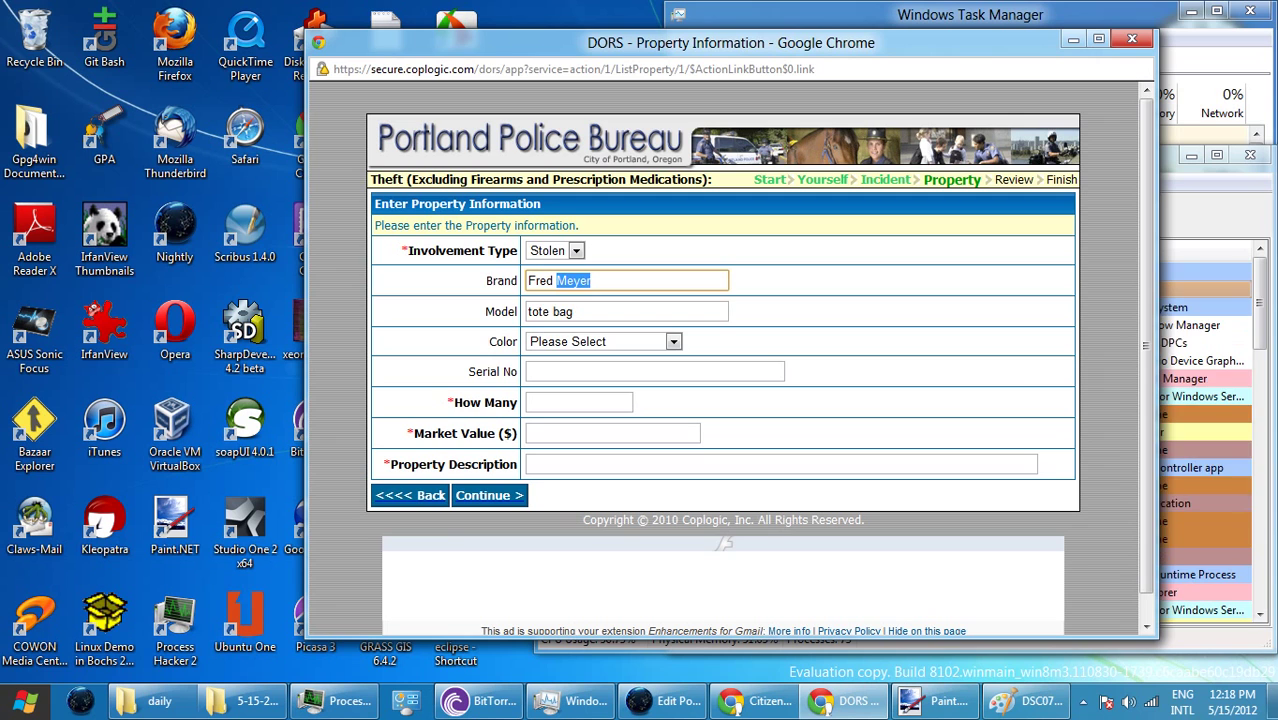
{"action": "key", "text": "Tab"}
{"action": "key", "text": "Tab"}
{"action": "key", "text": "b"}
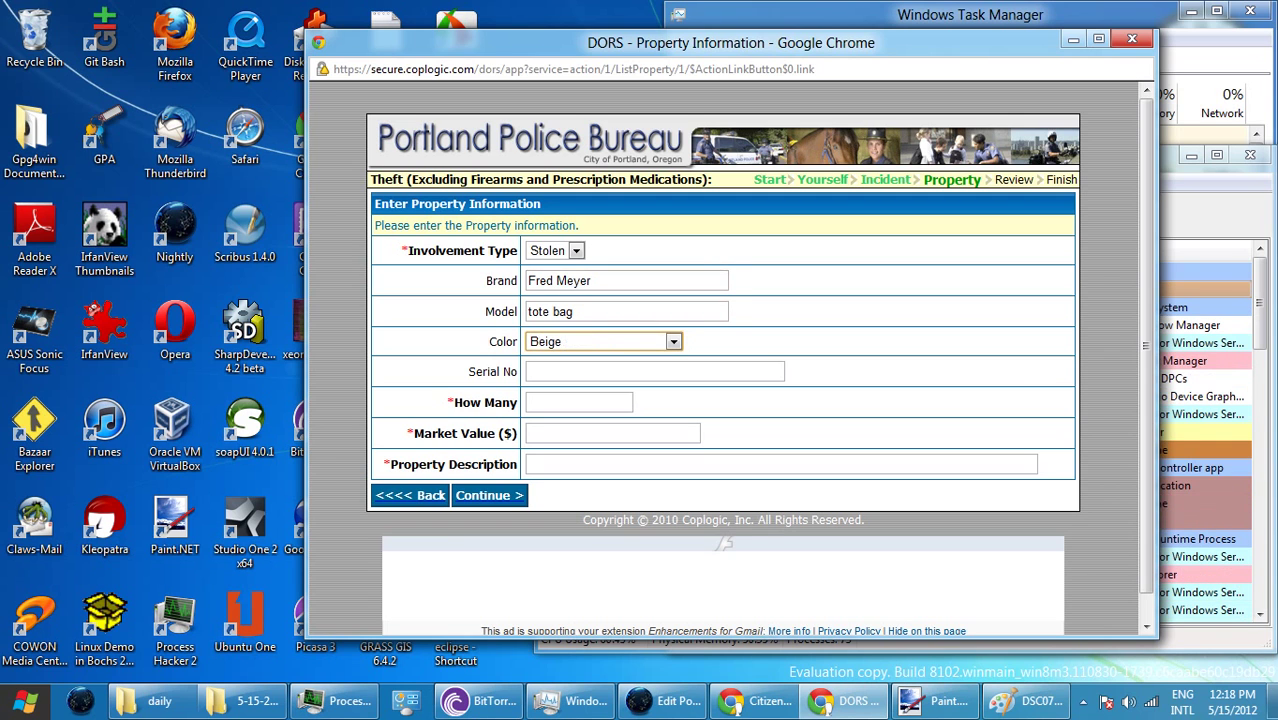
{"action": "double_click", "coordinate": [573, 280]}
{"action": "type", "text": "b"}
{"action": "key", "text": "shift+Left"}
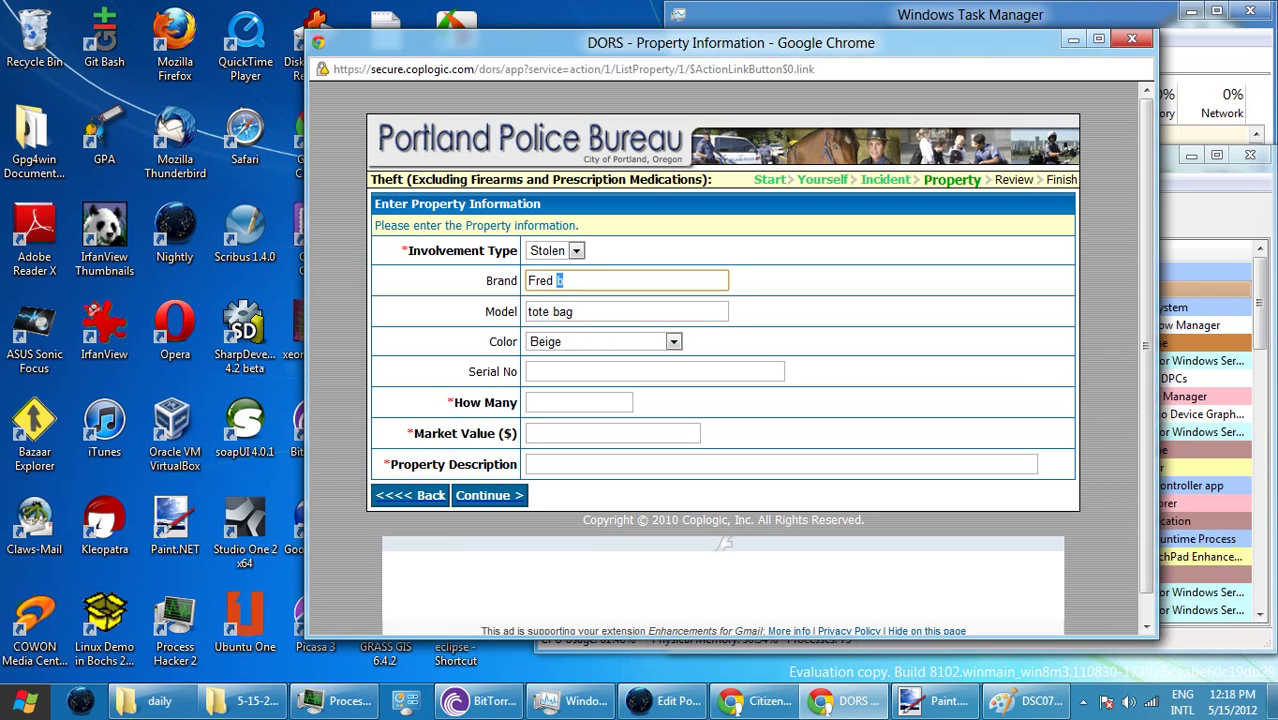
{"action": "key", "text": "ctrl+z"}
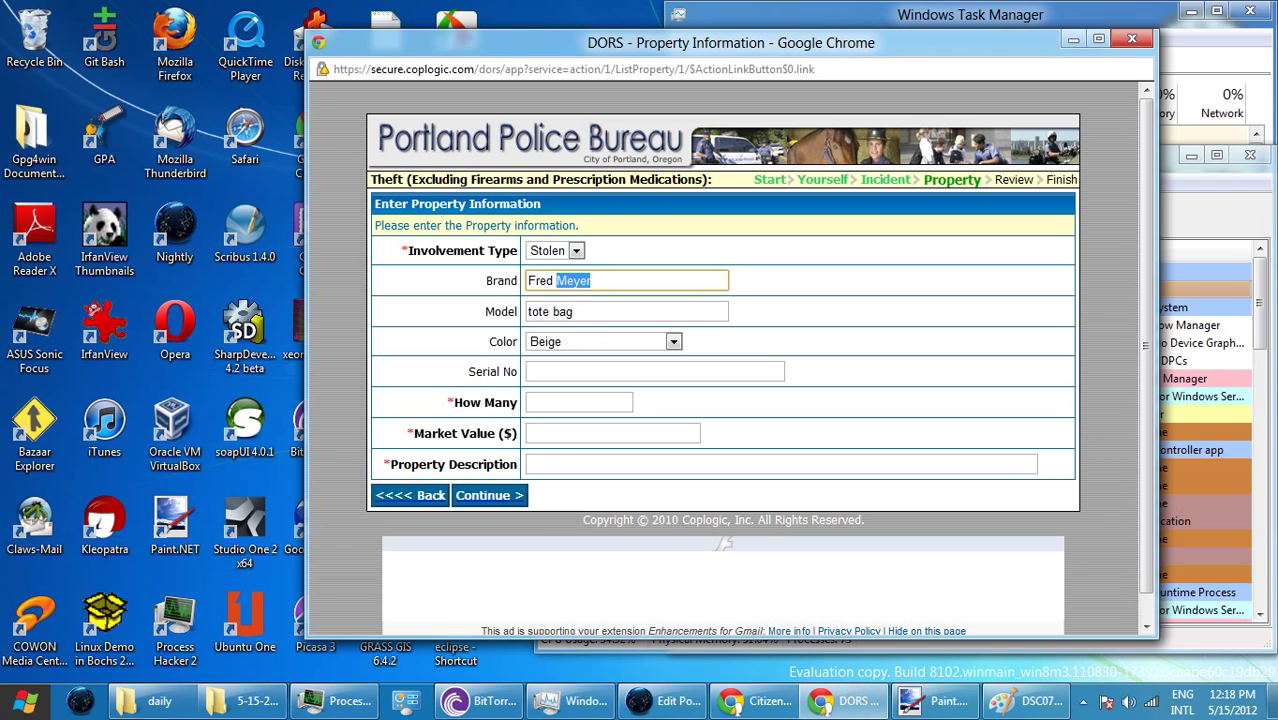
- Choose Black, quantity 1, value 0.99, description 'larger tote bag. the tote bags are nested', and continue
{"action": "left_click", "coordinate": [673, 341]}
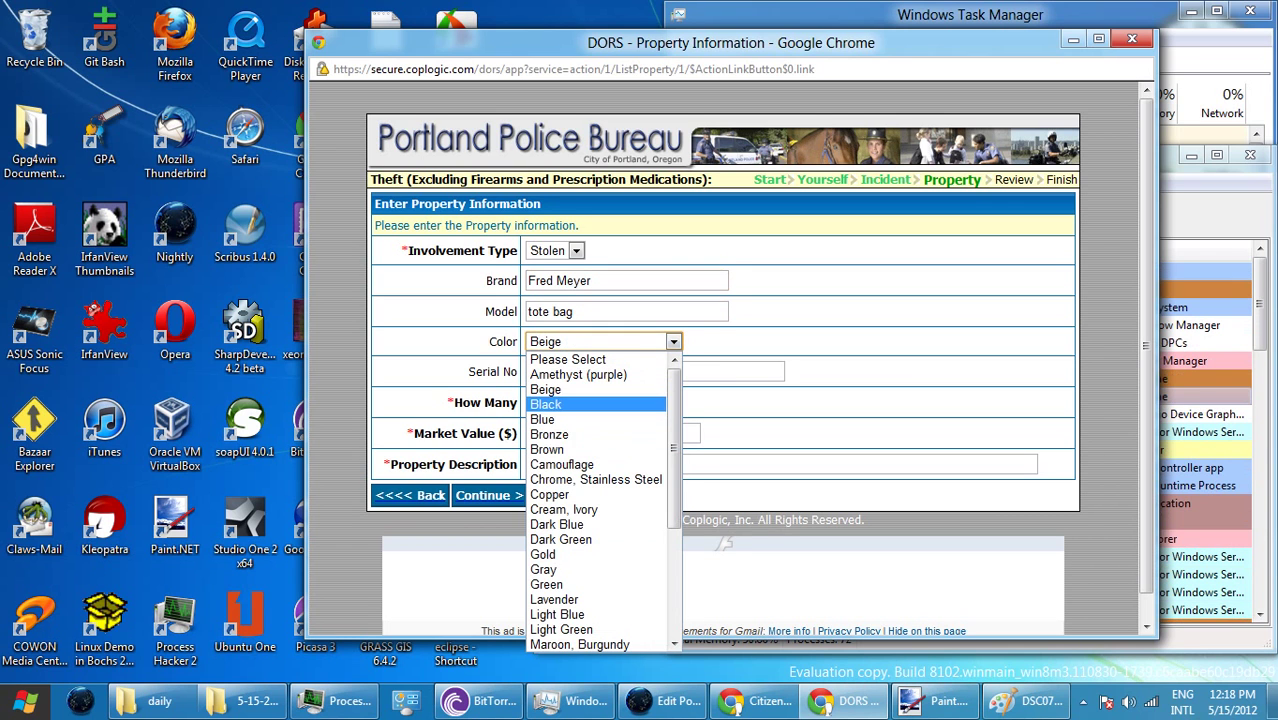
{"action": "key", "text": "Return"}
{"action": "left_click", "coordinate": [579, 402]}
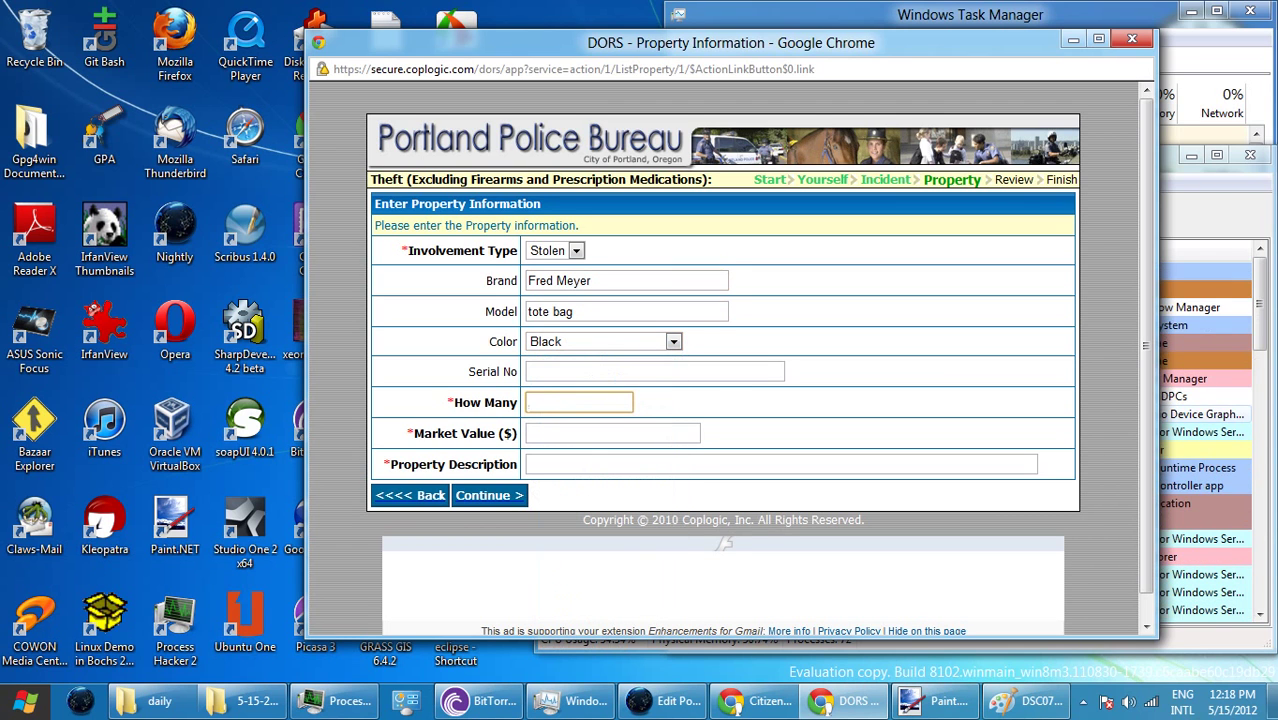
{"action": "type", "text": "1"}
{"action": "key", "text": "Tab"}
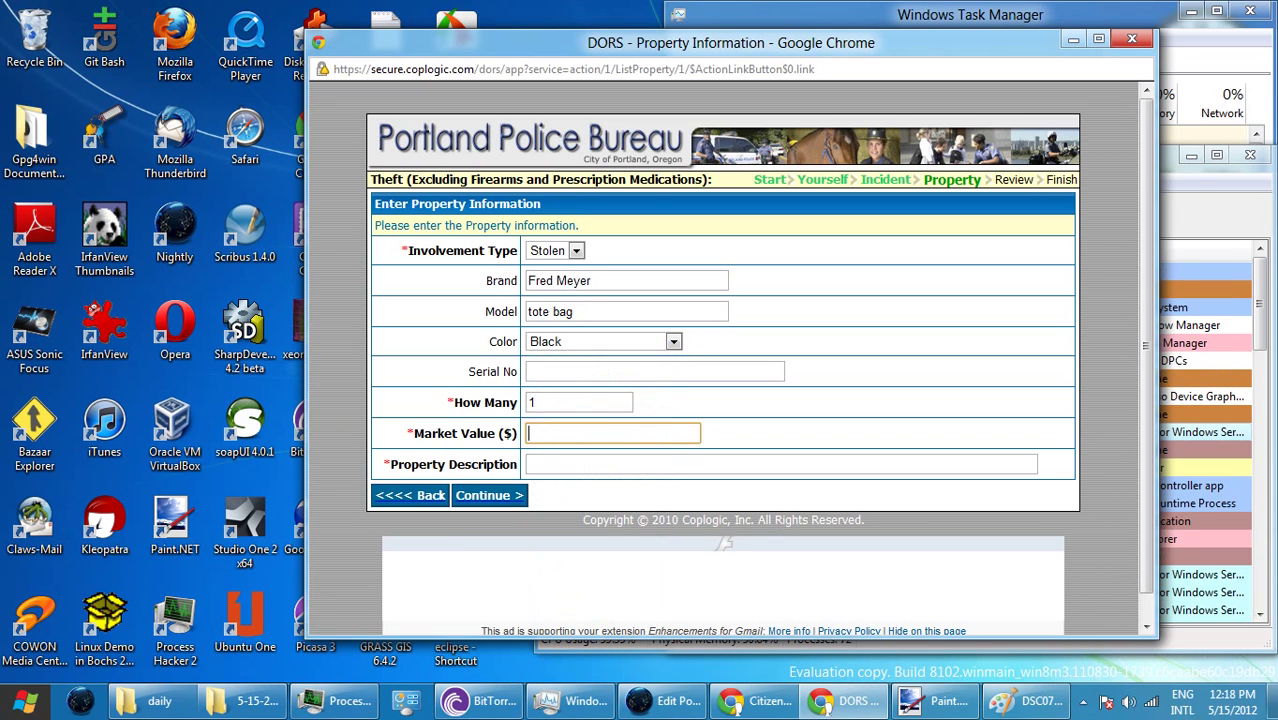
{"action": "type", "text": "0.99"}
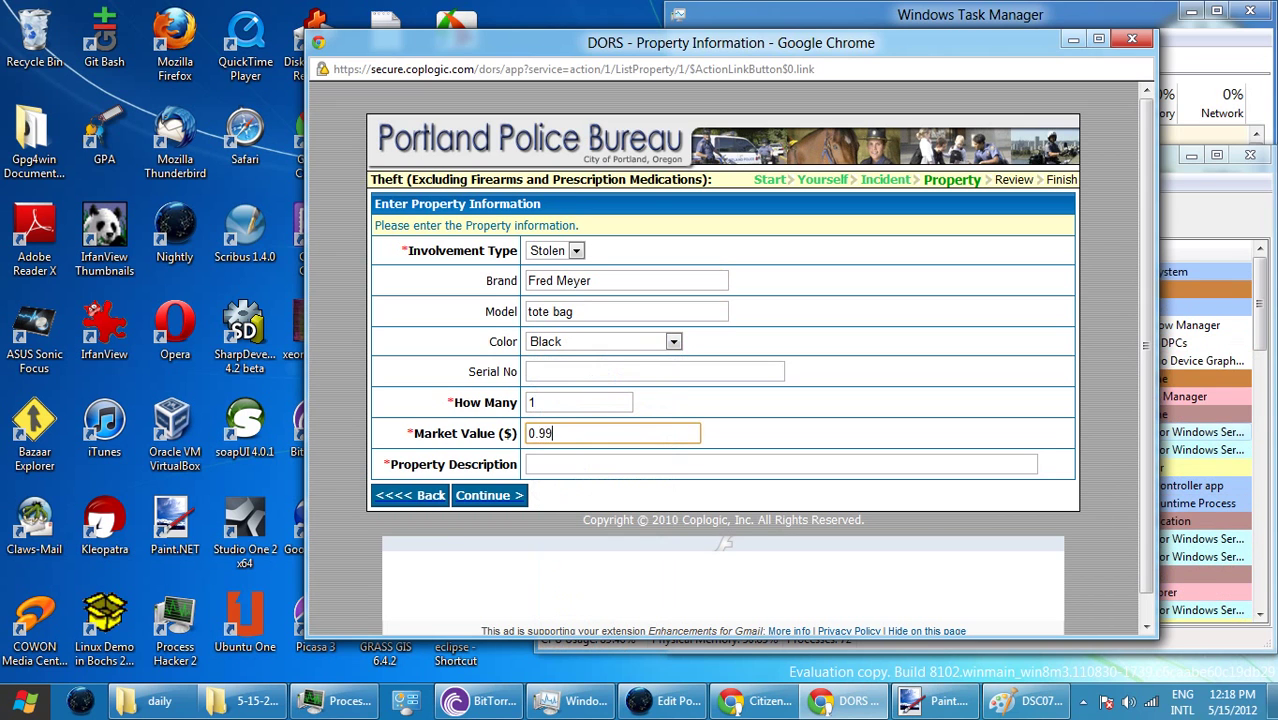
{"action": "key", "text": "Tab"}
{"action": "type", "text": "la"}
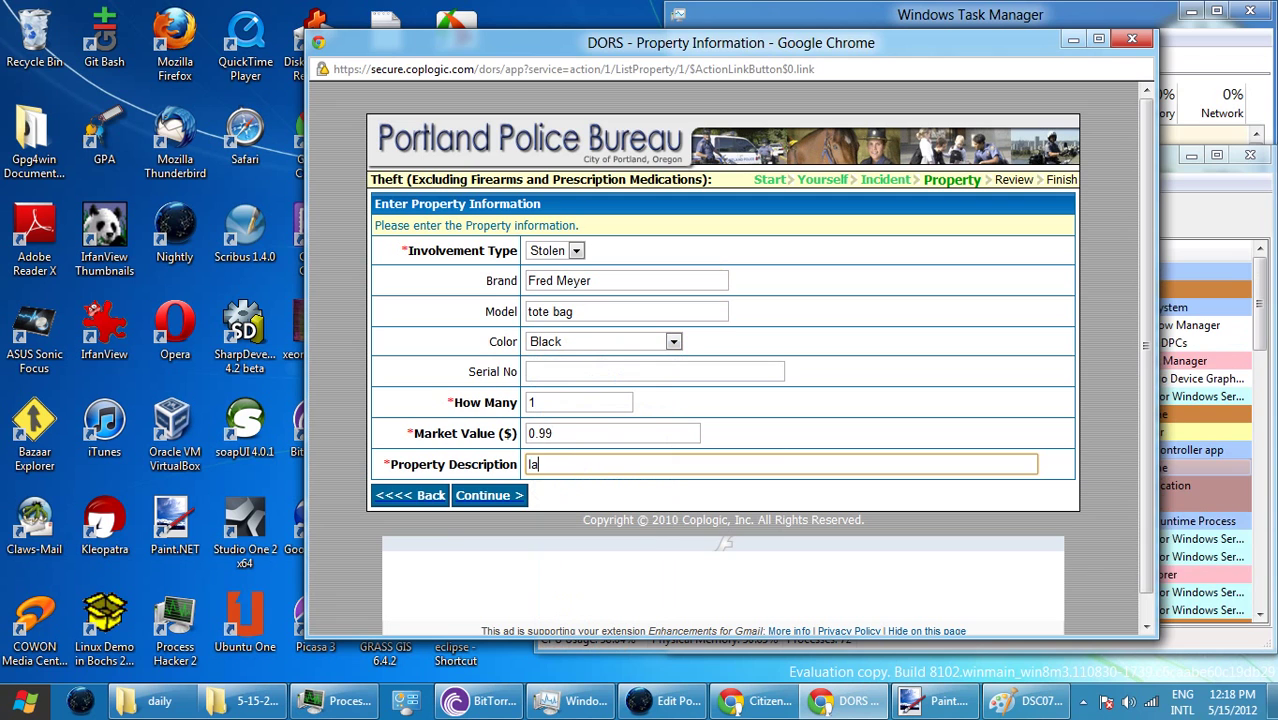
{"action": "type", "text": "rger tote "}
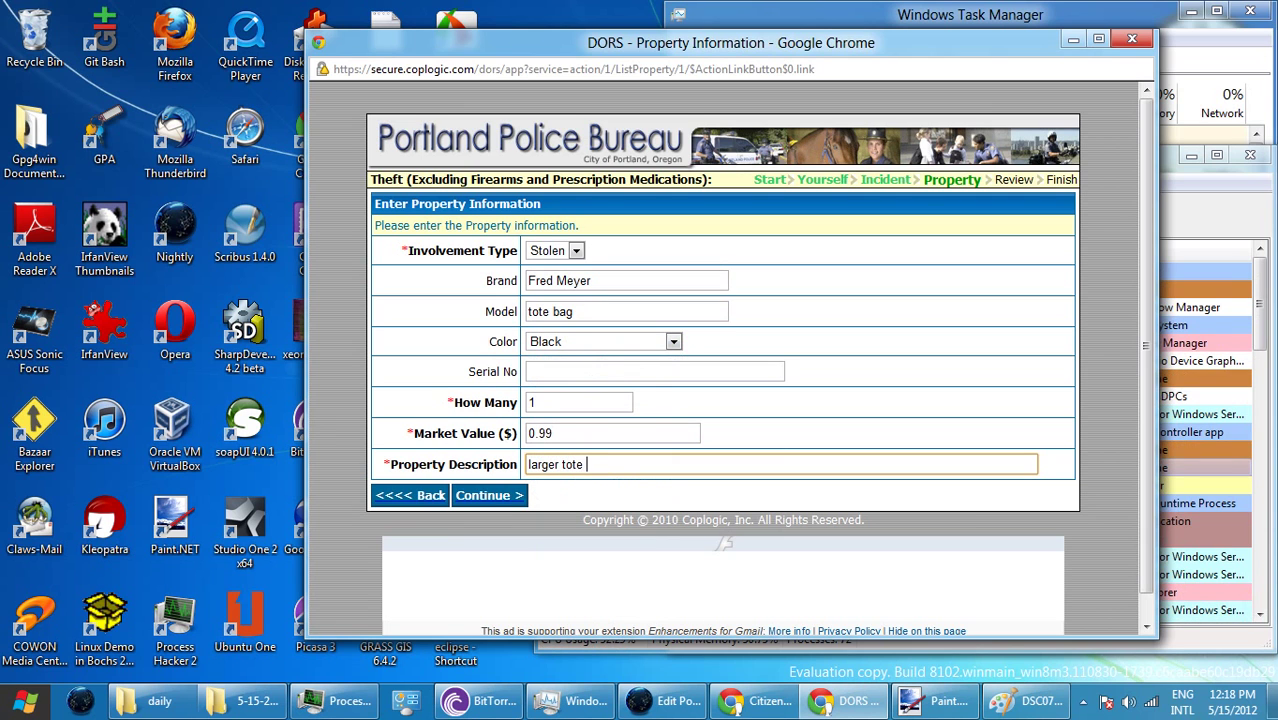
{"action": "type", "text": "bag. "}
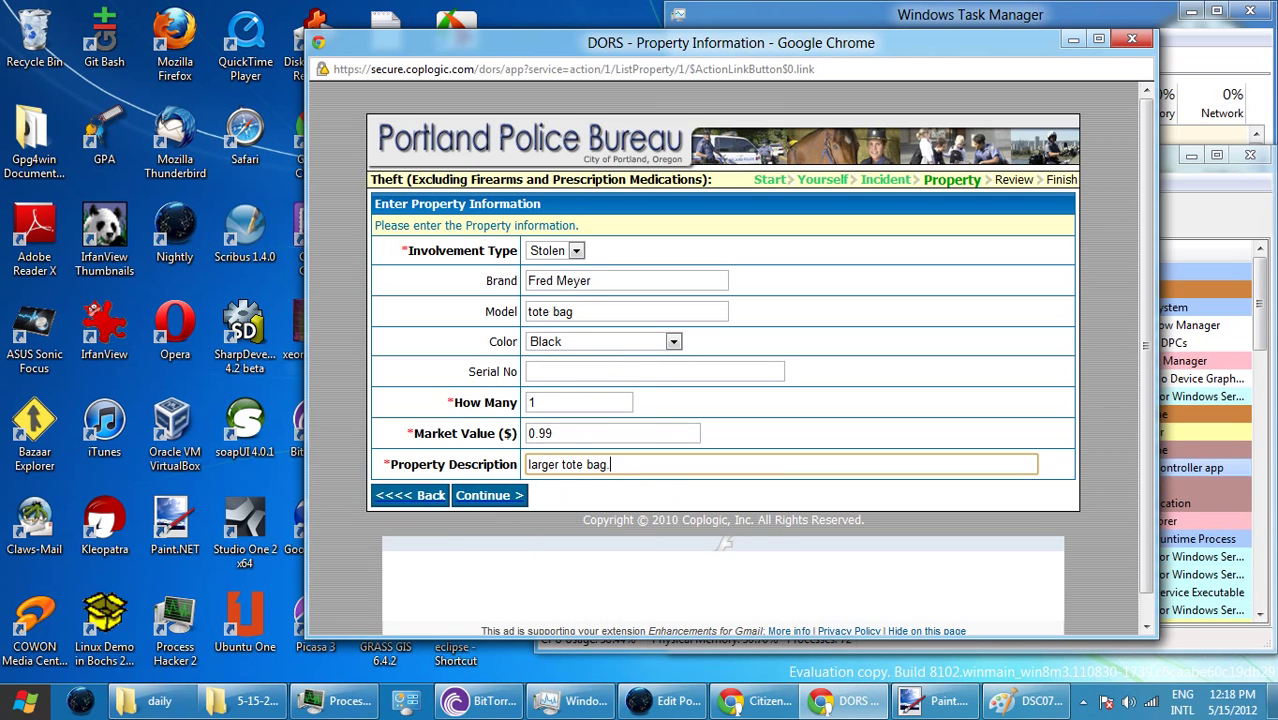
{"action": "type", "text": "the"}
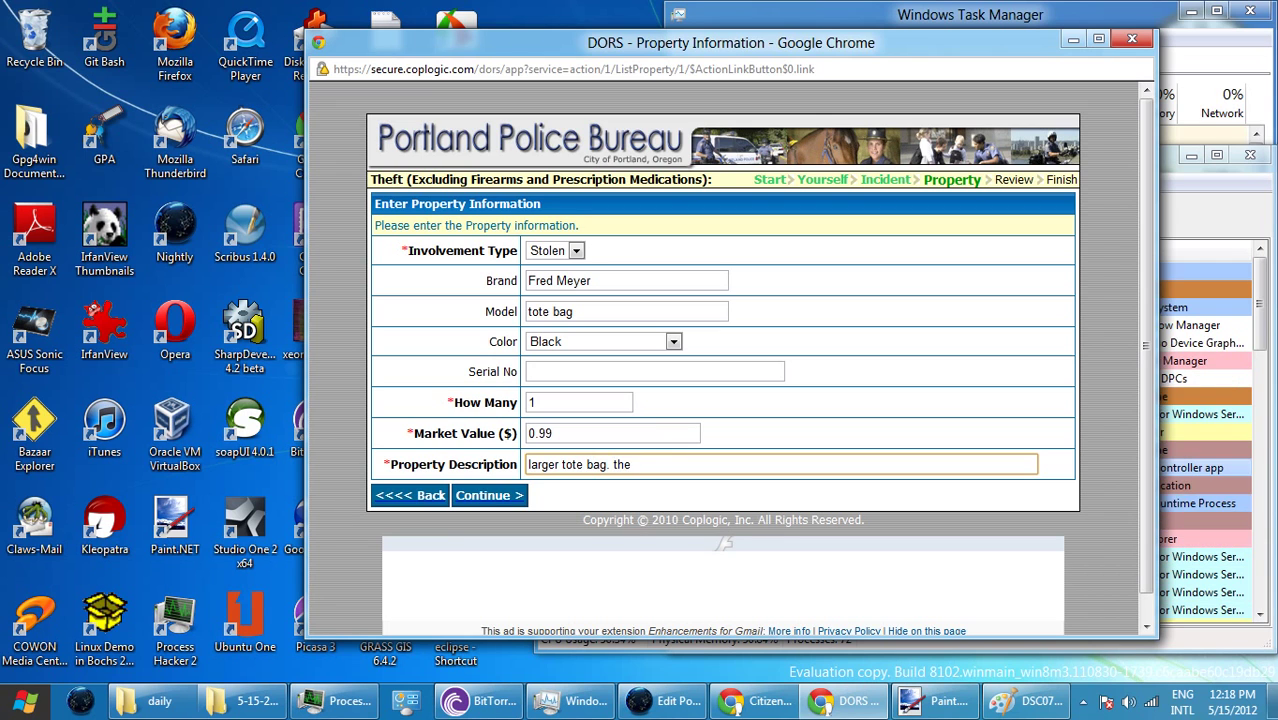
{"action": "type", "text": " tote bags"}
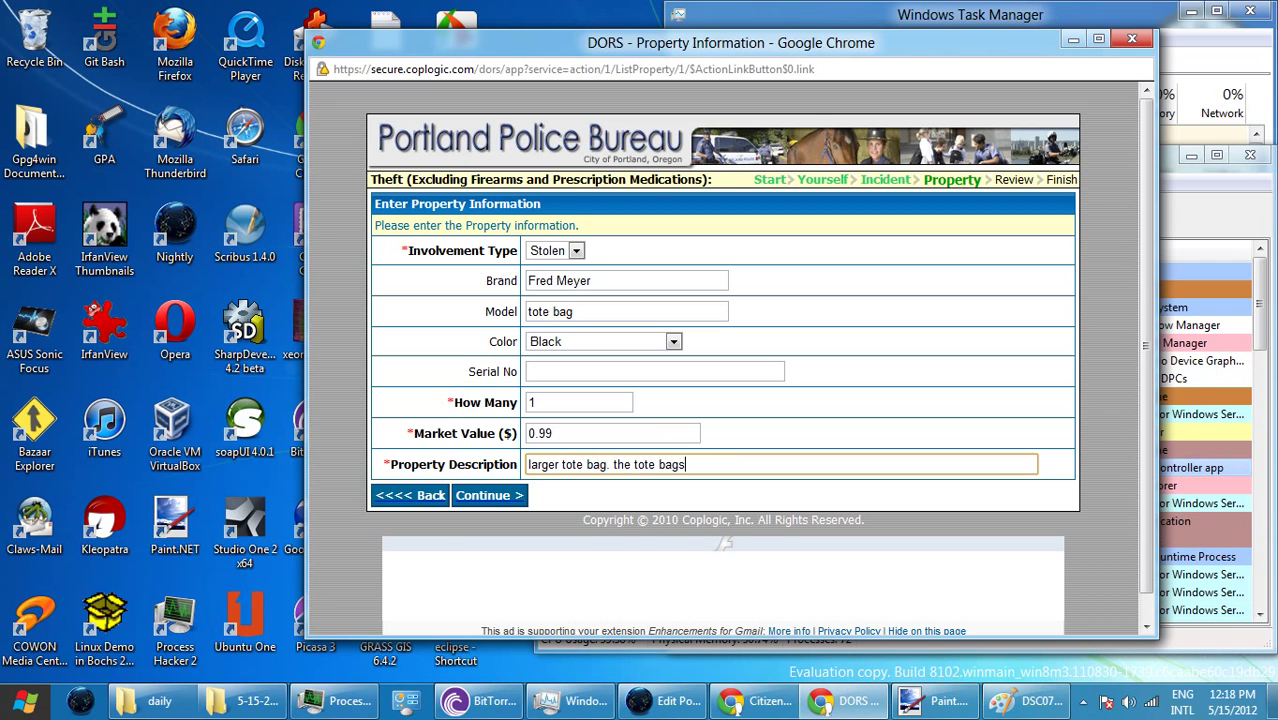
{"action": "type", "text": " are neste"}
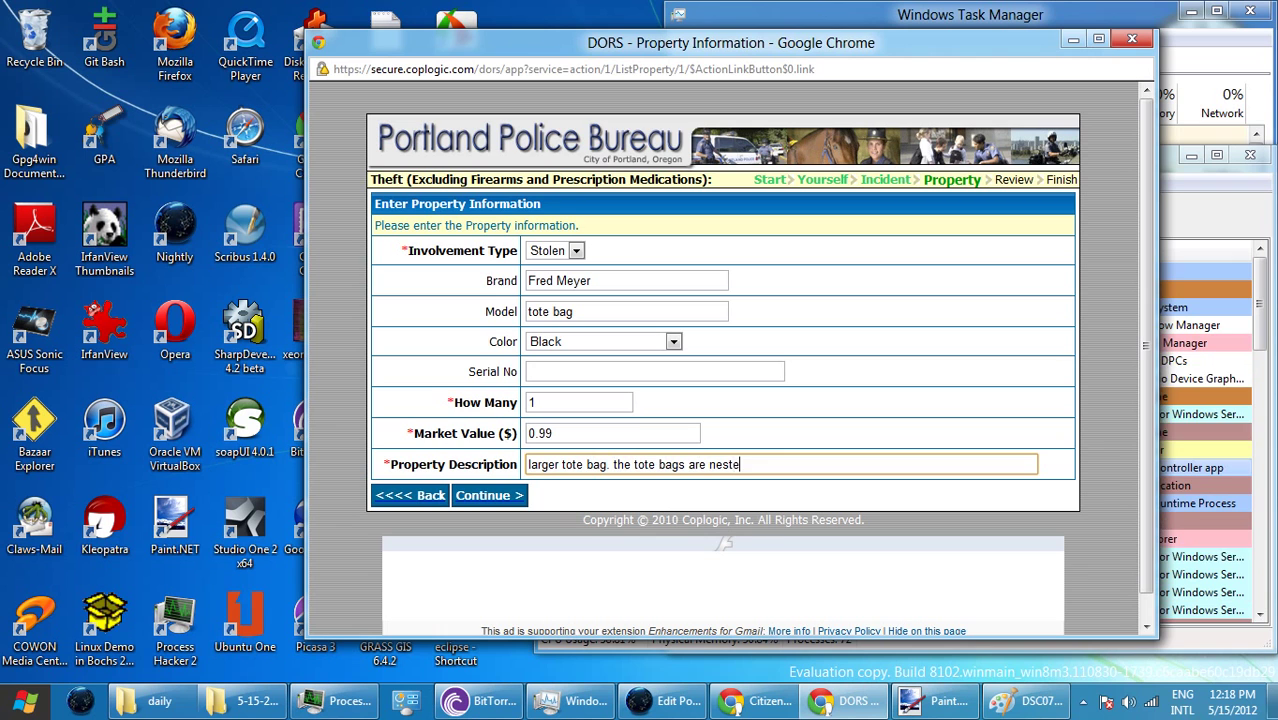
{"action": "type", "text": "d"}
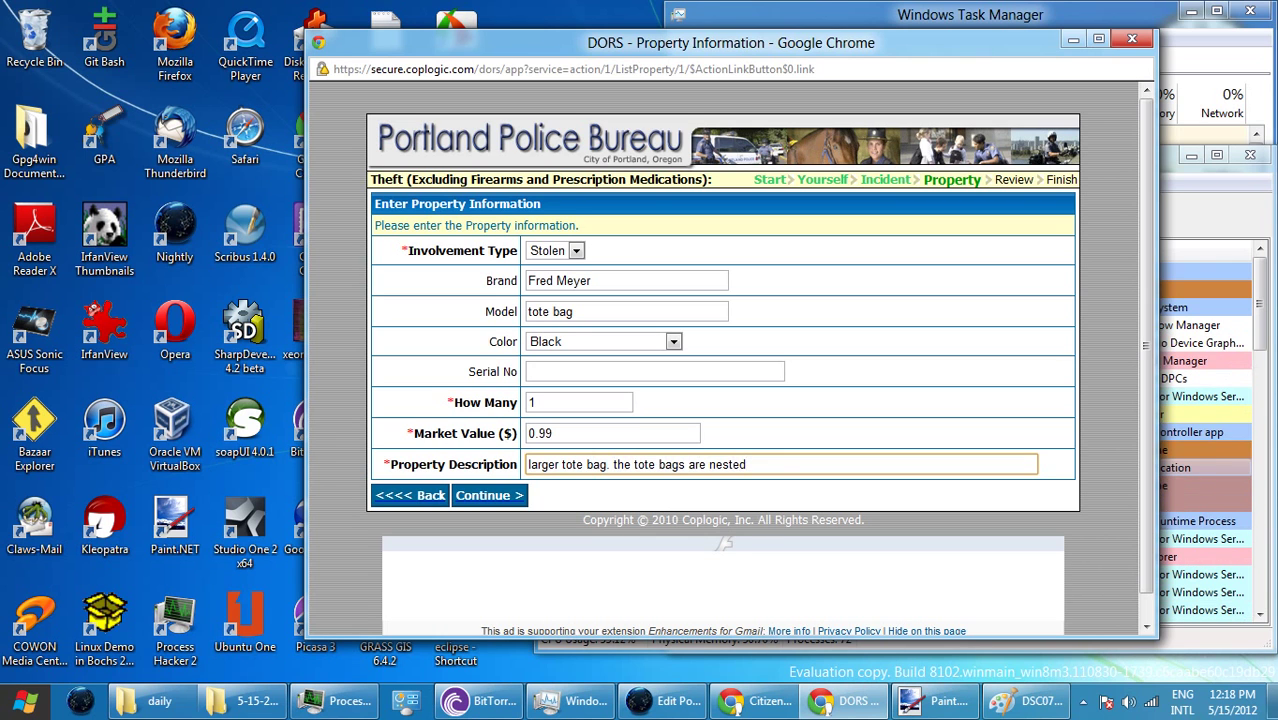
{"action": "left_click", "coordinate": [489, 495]}
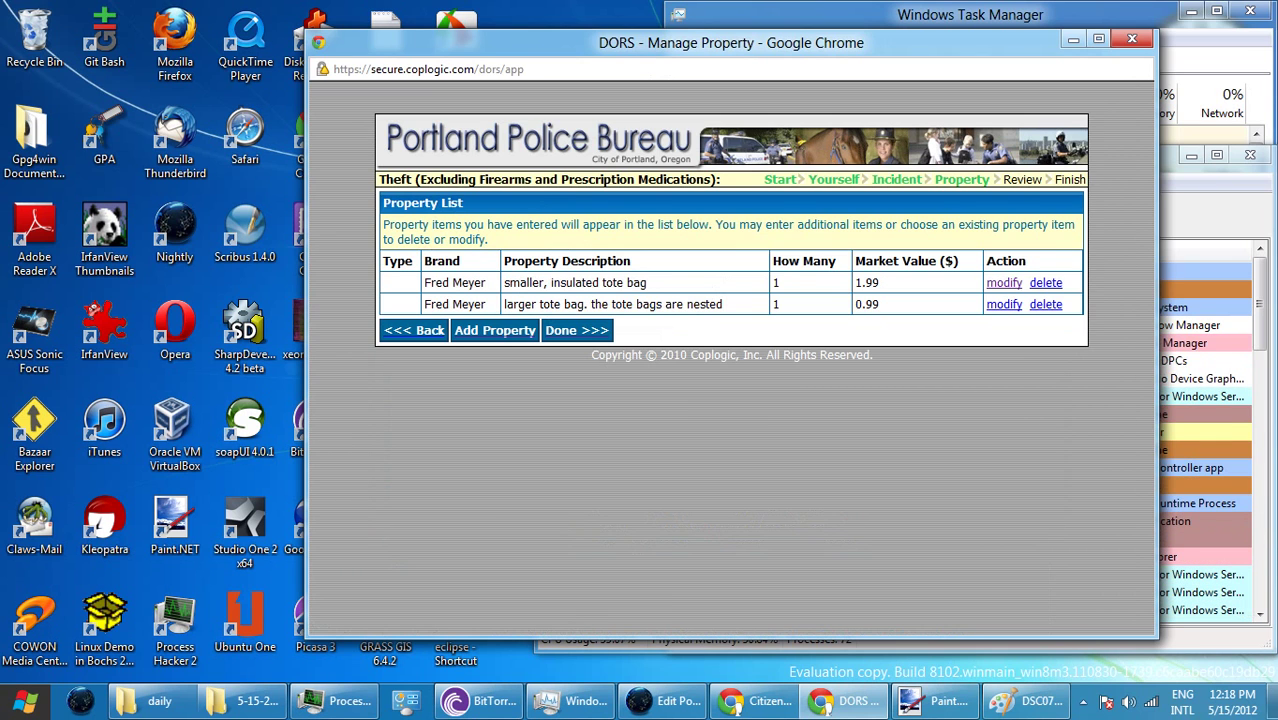
- Start a new stolen item with brand Fred Meyer, quantity 1 and market value 2.50
{"action": "left_click", "coordinate": [495, 330]}
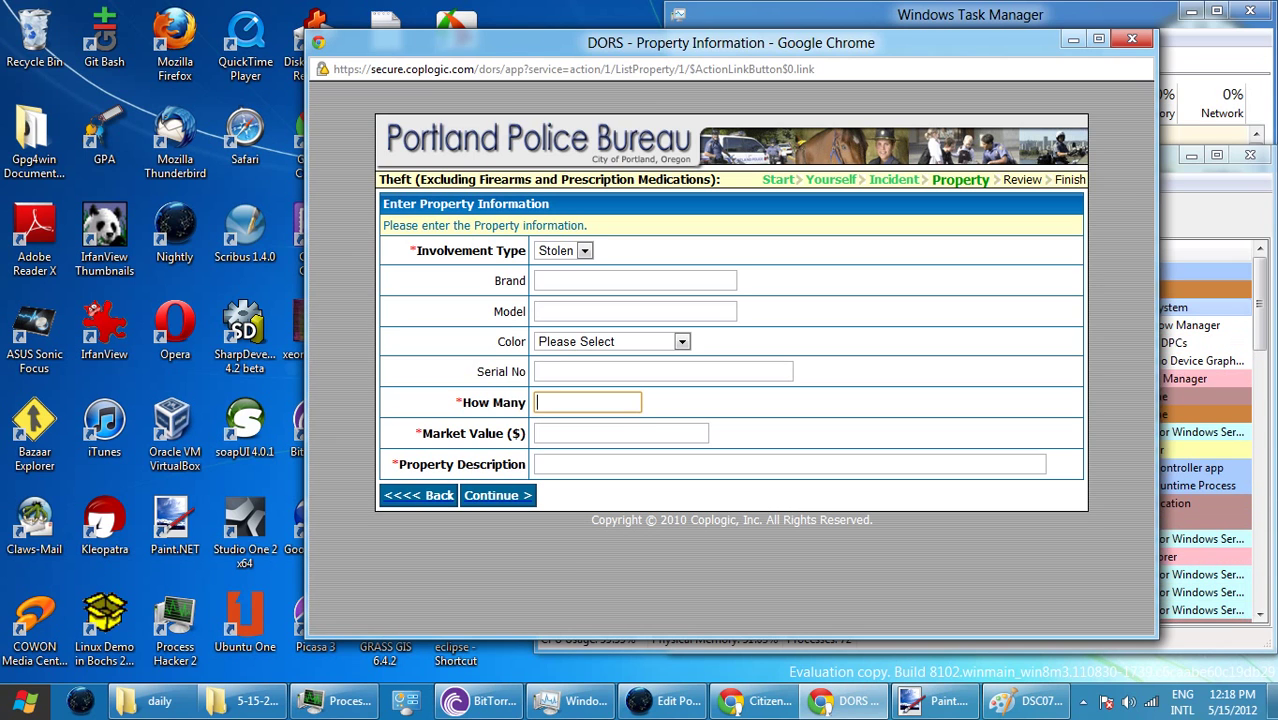
{"action": "left_click", "coordinate": [635, 280]}
{"action": "type", "text": "Fred "}
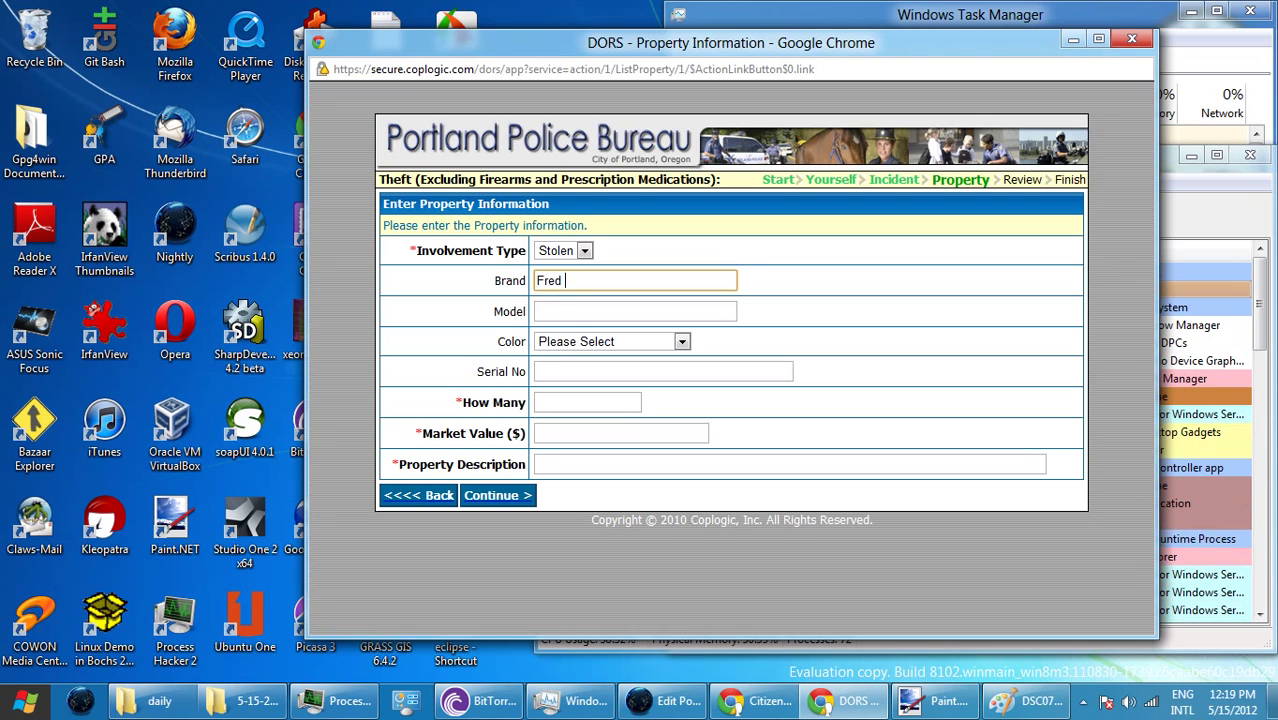
{"action": "type", "text": "Meyer"}
{"action": "left_click", "coordinate": [635, 311]}
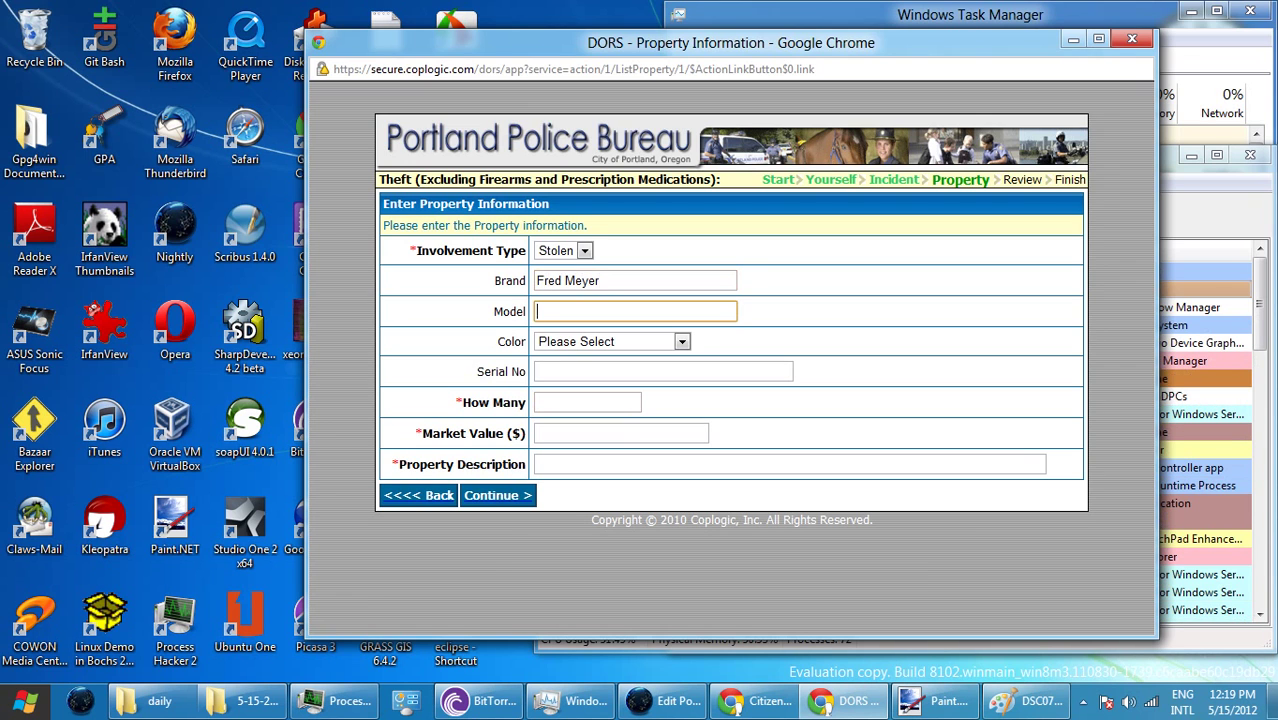
{"action": "type", "text": "d"}
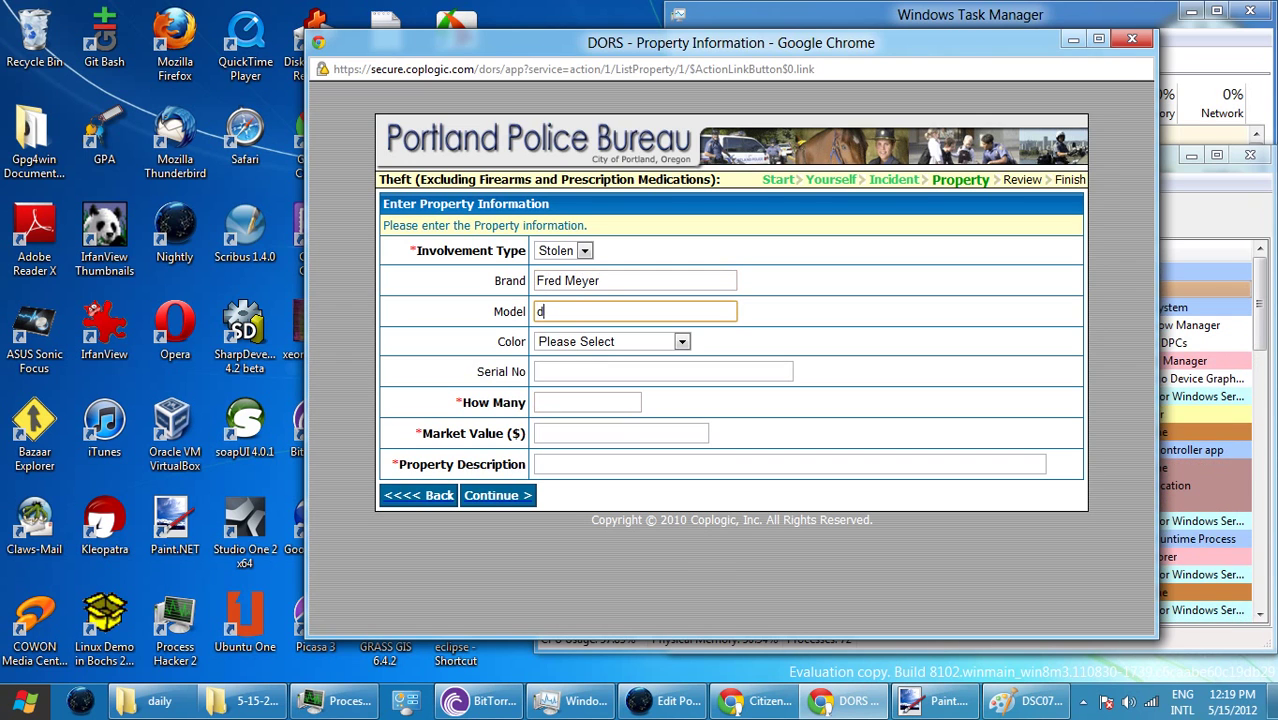
{"action": "key", "text": "BackSpace"}
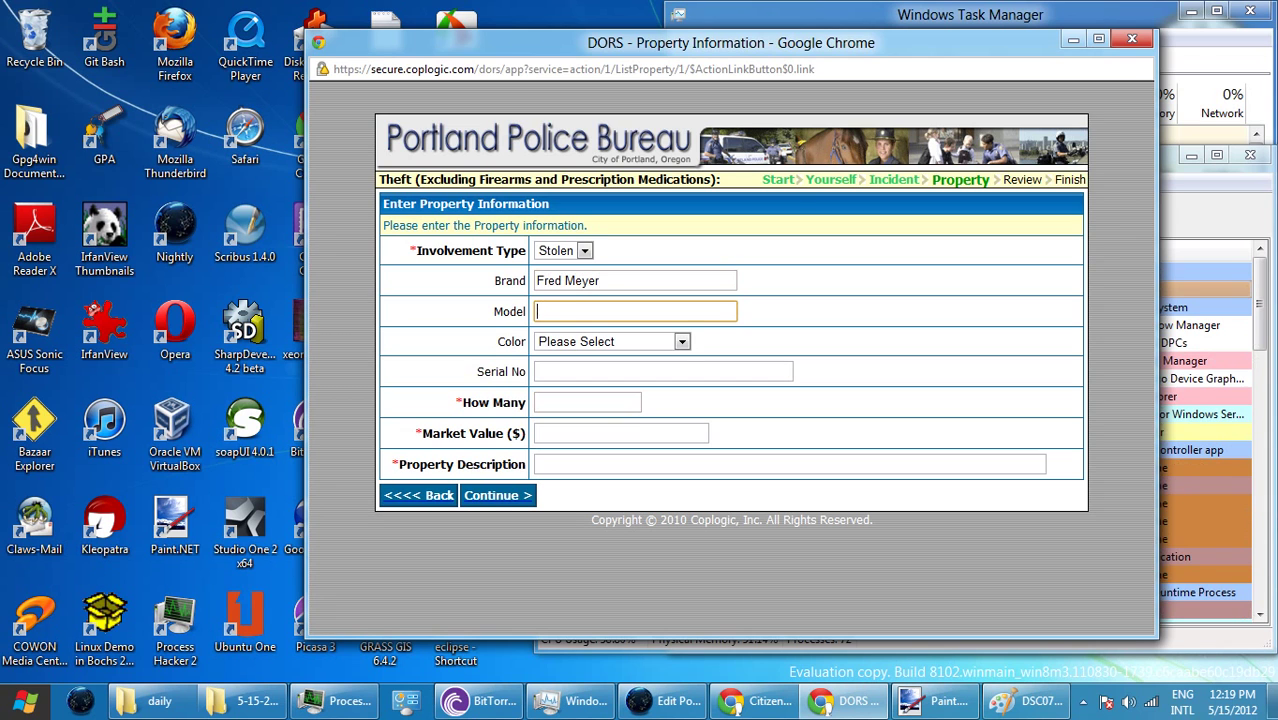
{"action": "key", "text": "Tab"}
{"action": "key", "text": "Tab"}
{"action": "key", "text": "Tab"}
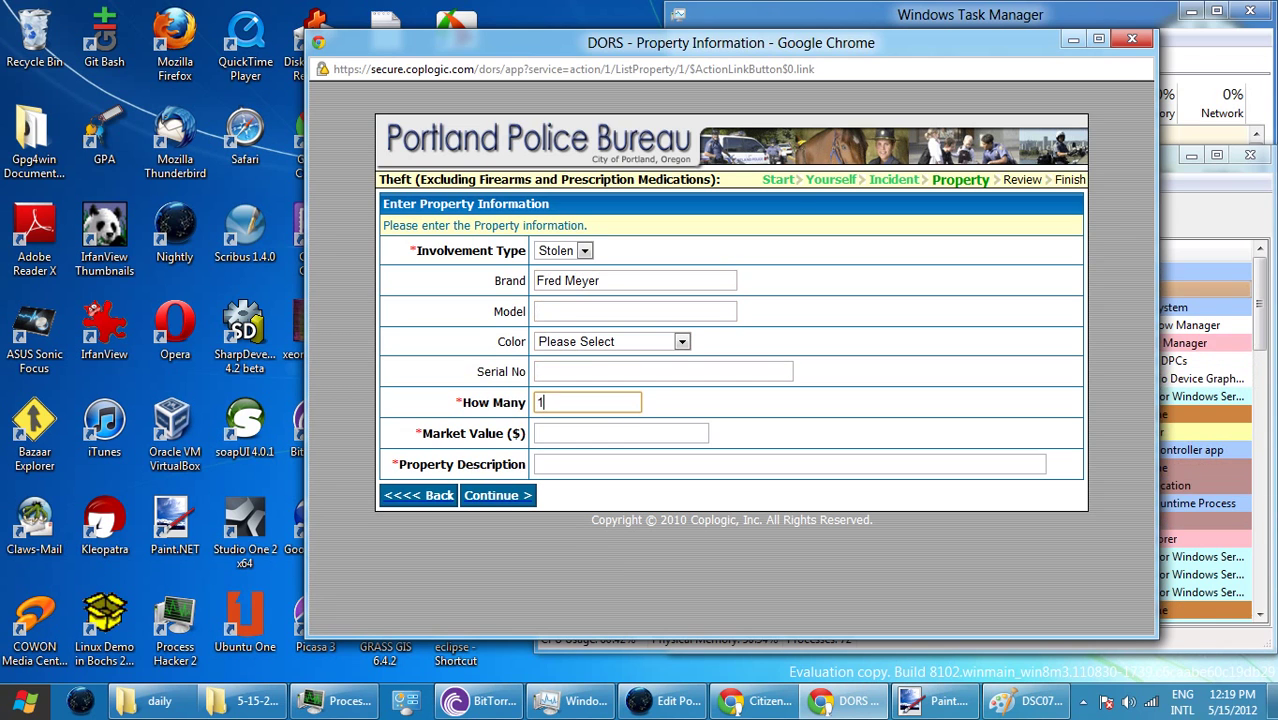
{"action": "key", "text": "Tab"}
{"action": "type", "text": "2"}
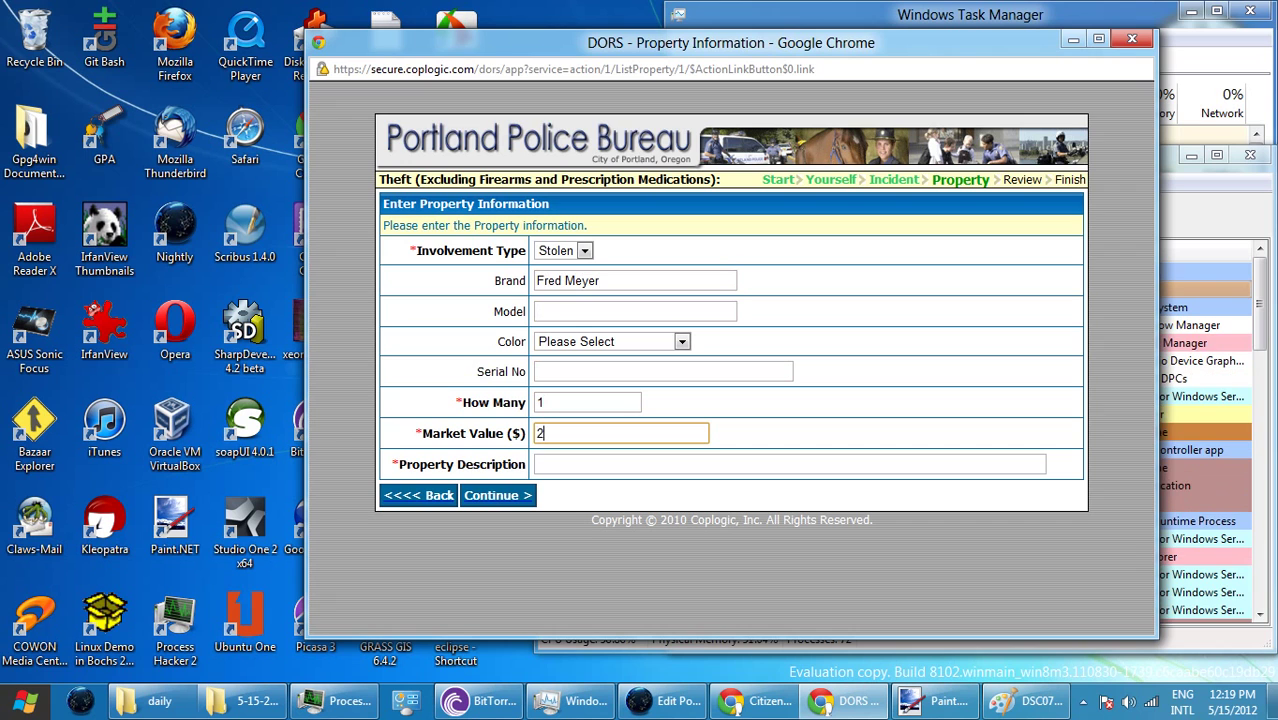
{"action": "type", "text": ".50"}
{"action": "key", "text": "Tab"}
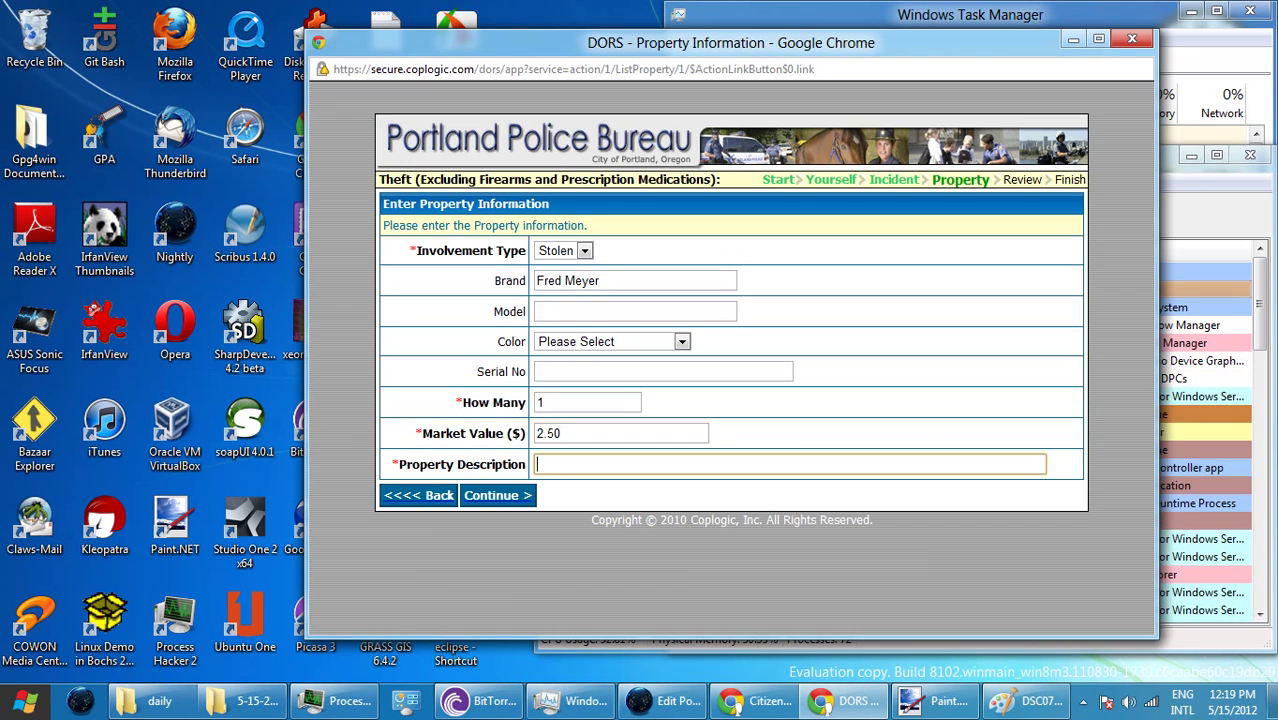
- Describe it as 'Dry roasted peanuts in a plastic jar.' and save it to the list
{"action": "type", "text": "Dry"}
{"action": "double_click", "coordinate": [583, 281]}
{"action": "type", "text": "r"}
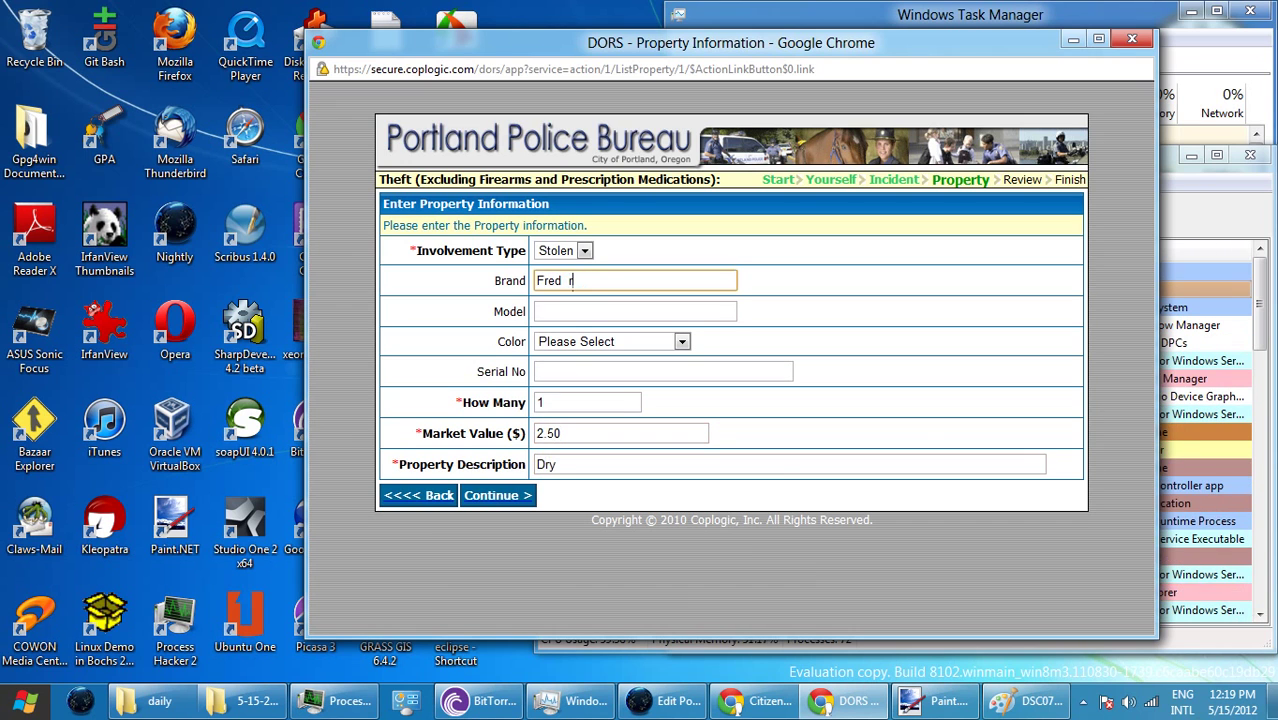
{"action": "key", "text": "ctrl+z"}
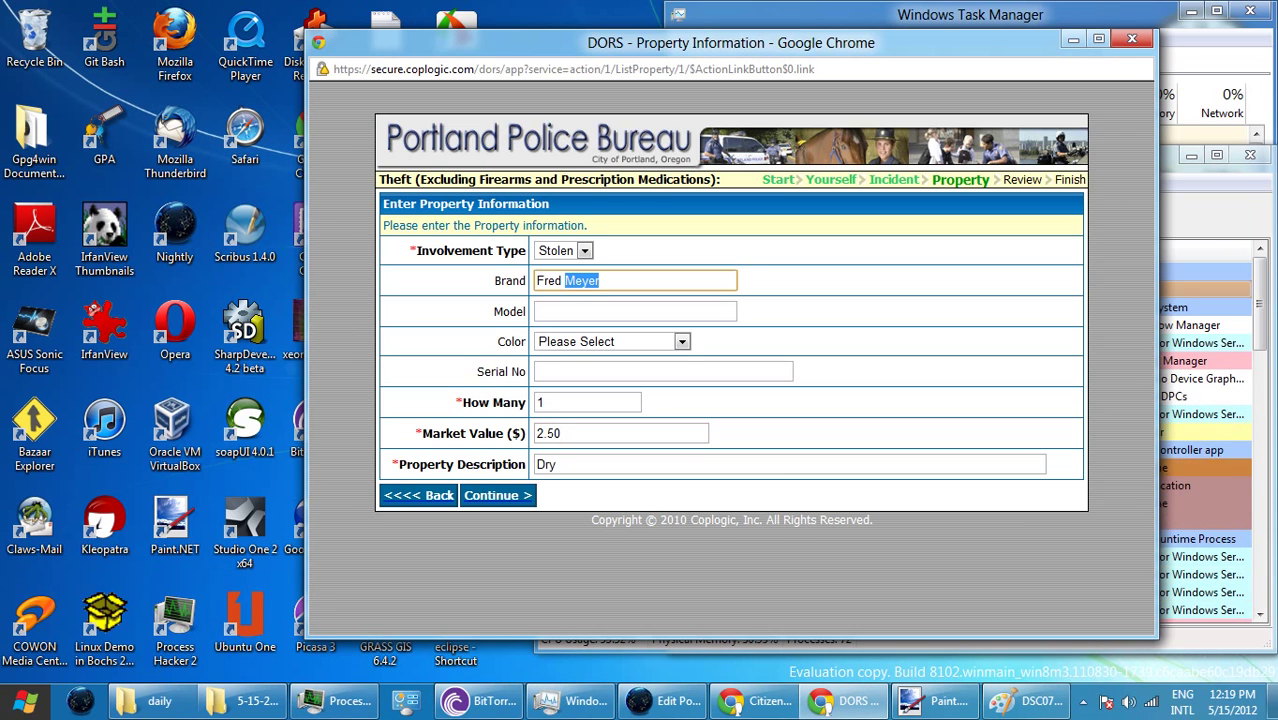
{"action": "left_click", "coordinate": [559, 464]}
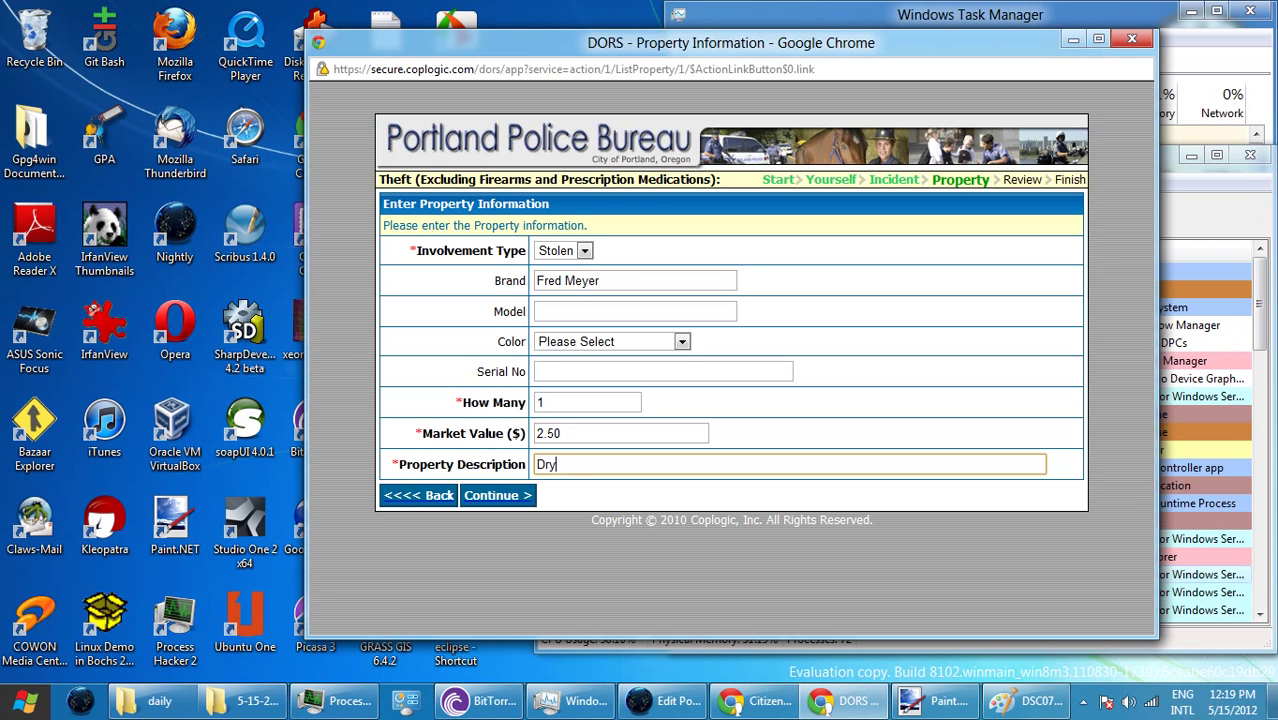
{"action": "type", "text": "roas"}
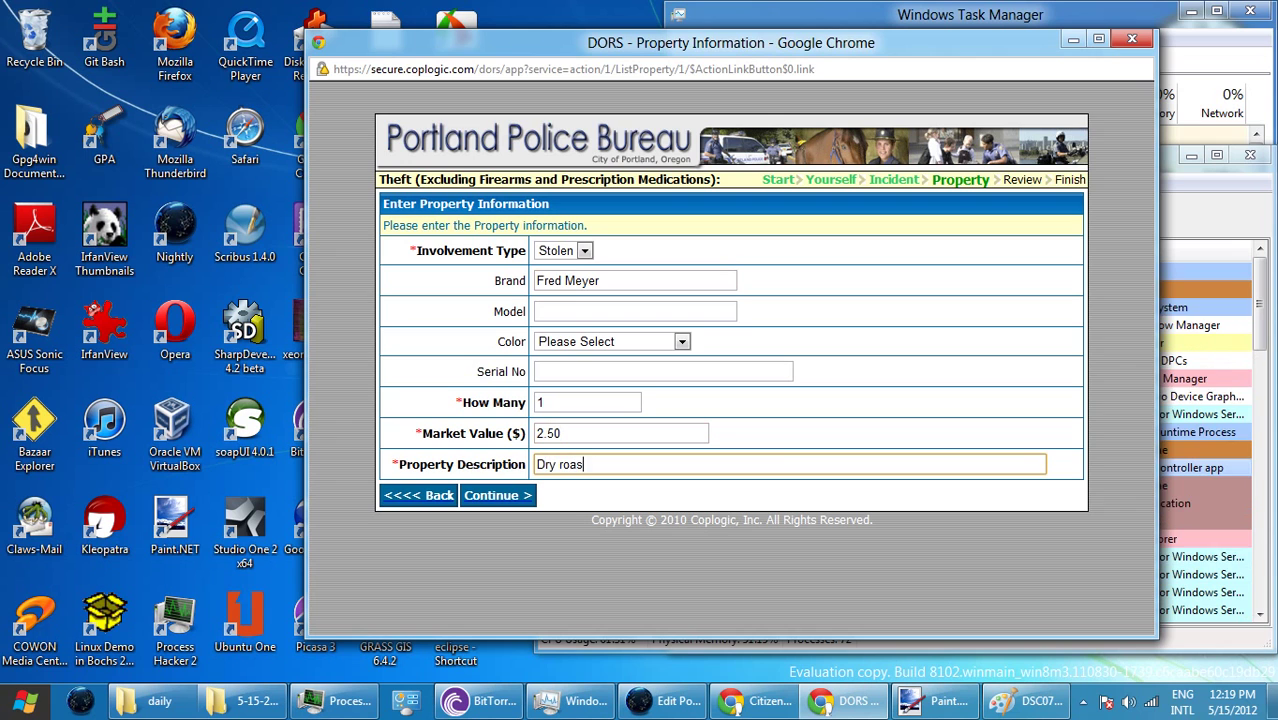
{"action": "type", "text": "ted peanuts "}
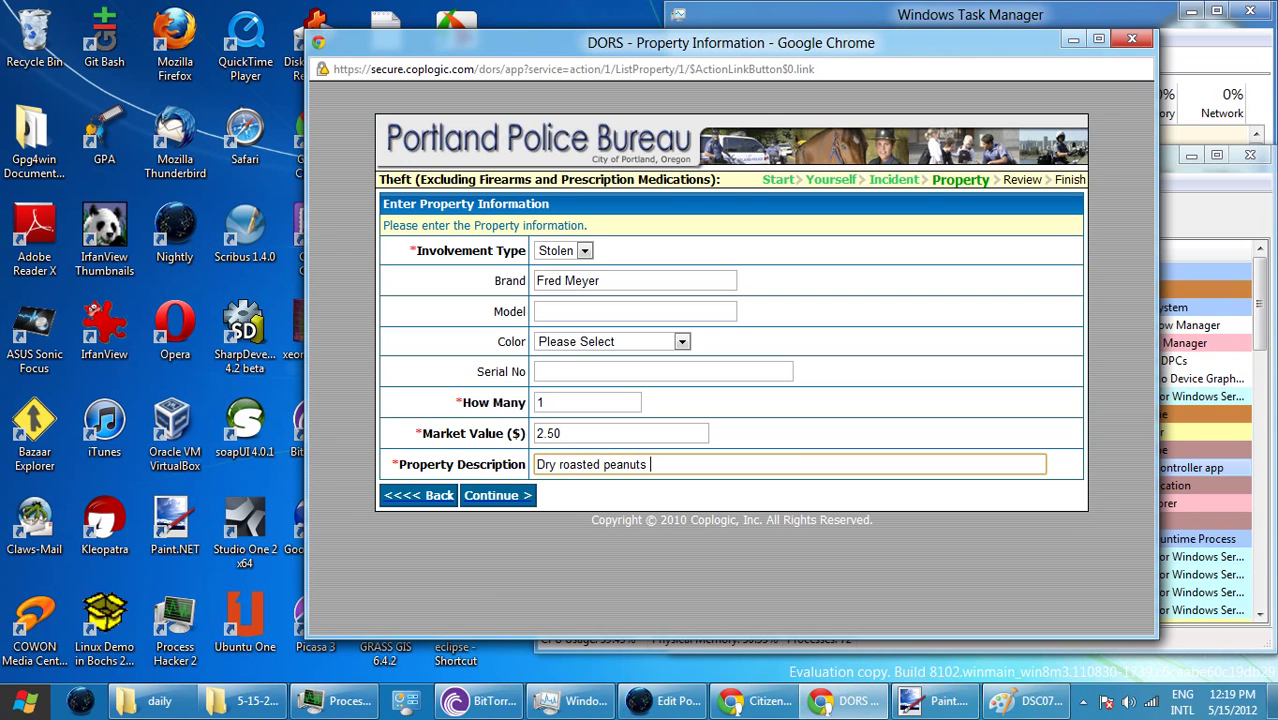
{"action": "type", "text": "in "}
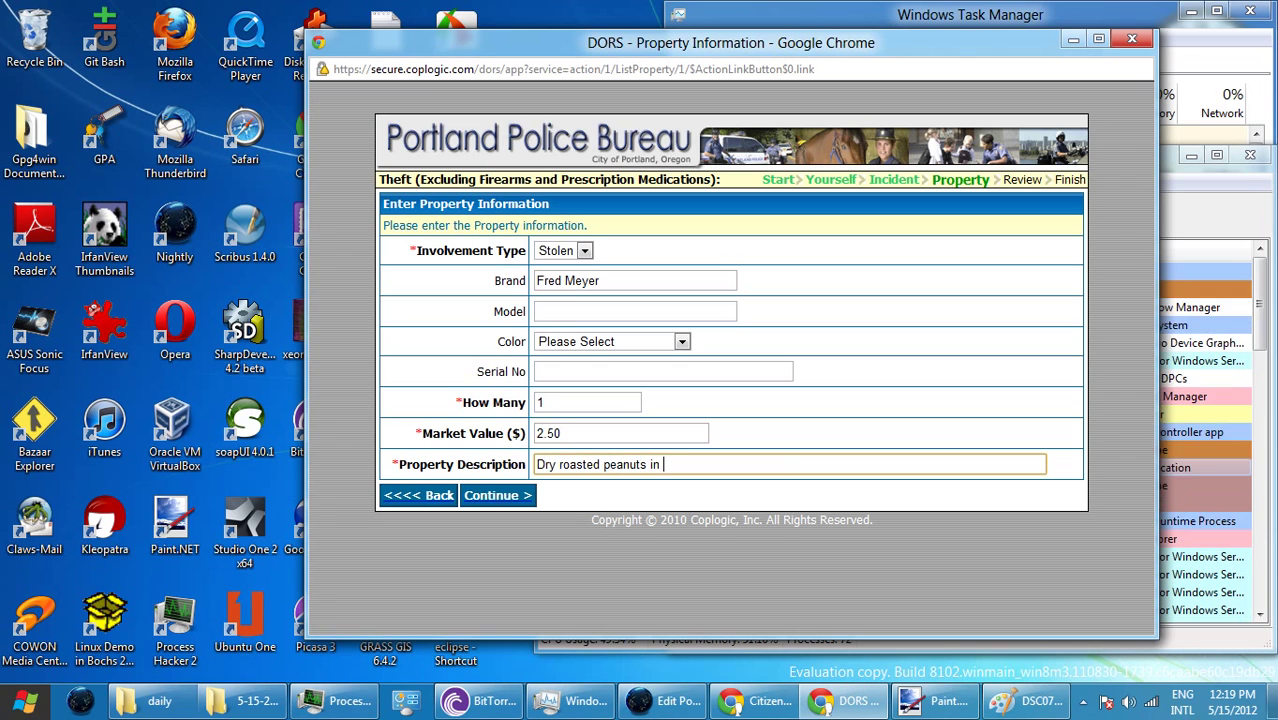
{"action": "type", "text": "a p"}
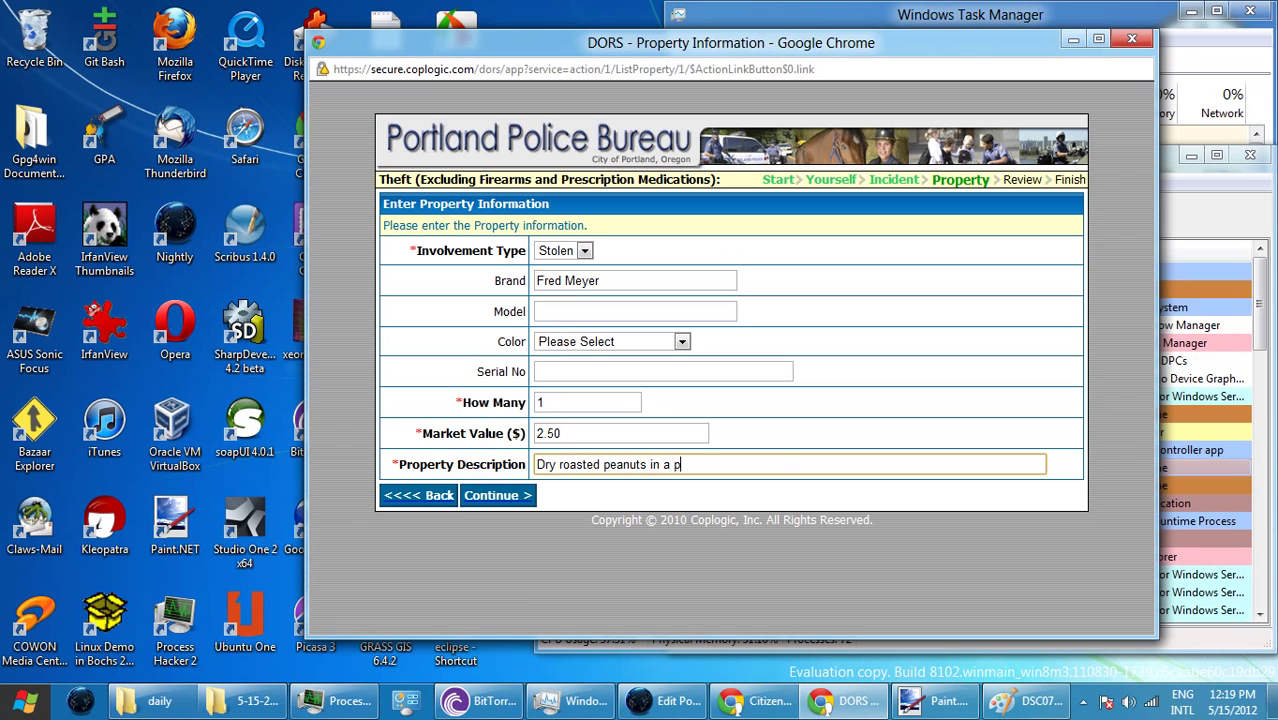
{"action": "type", "text": "lastic"}
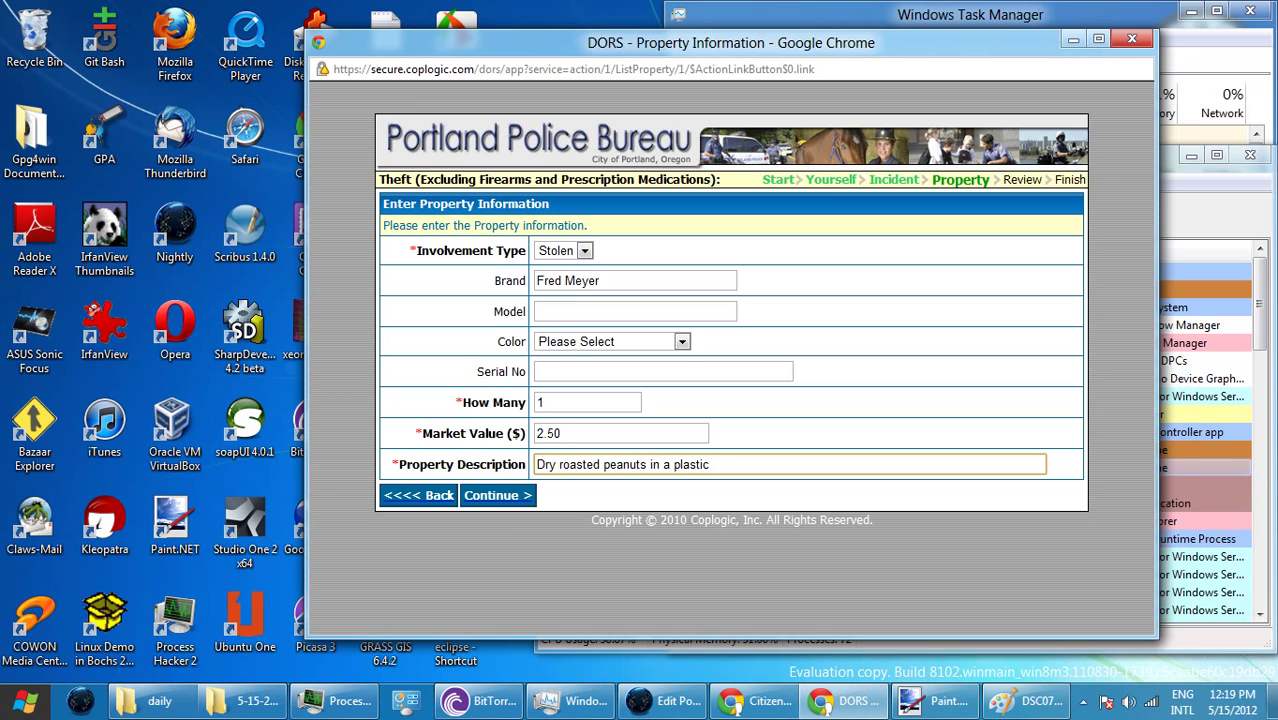
{"action": "type", "text": " jar."}
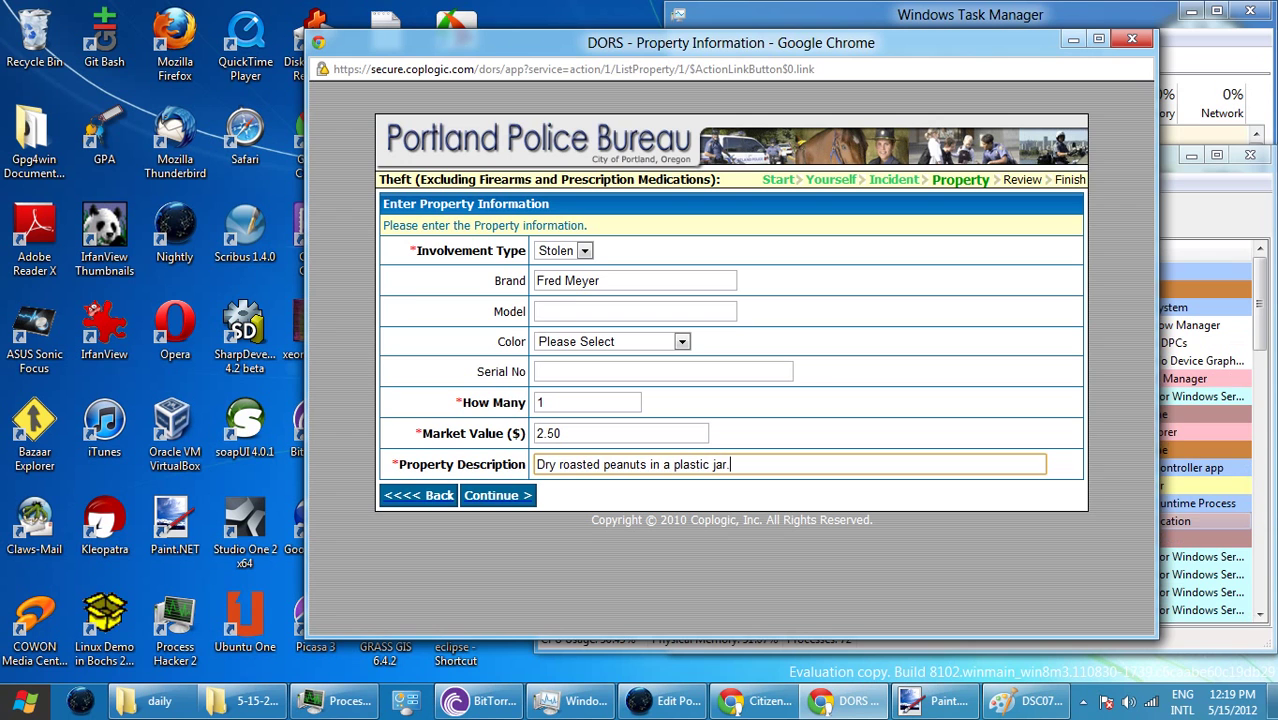
{"action": "key", "text": "Return"}
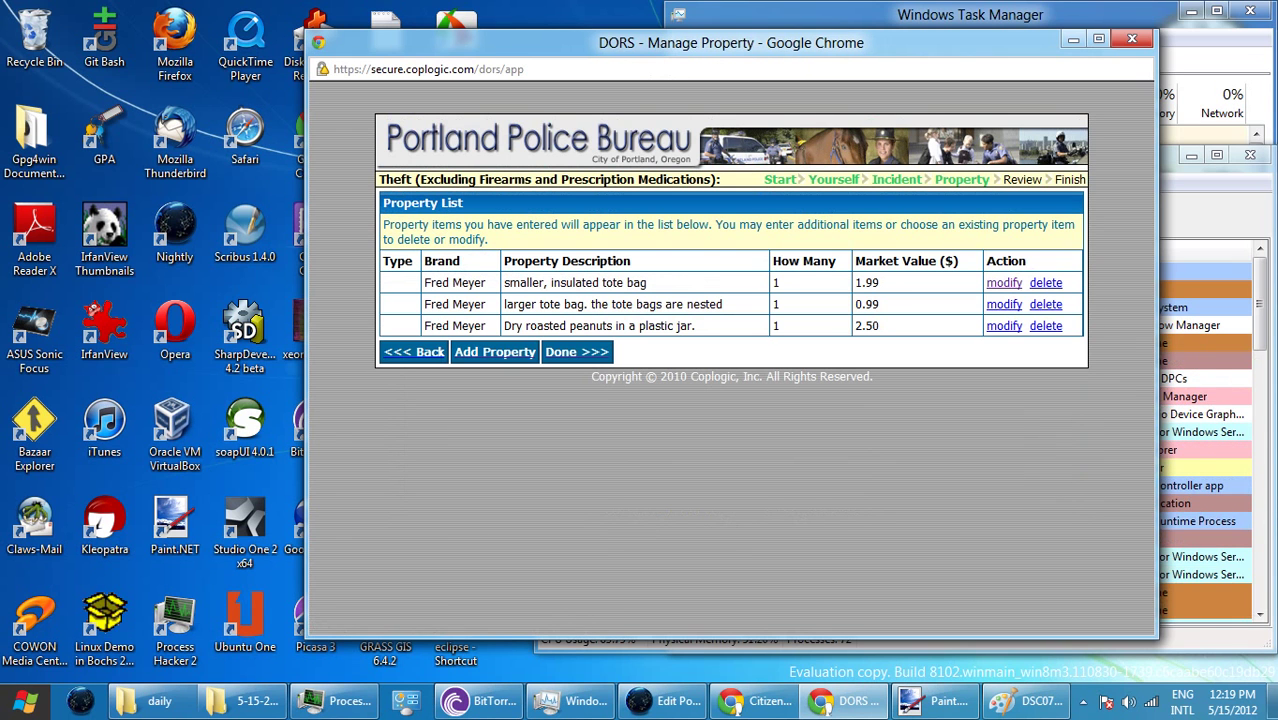
- Enter a Mentos item, quantity 1, value 2.50, described 'Pack of mentos mint candy.', and save it
{"action": "key", "text": "Return"}
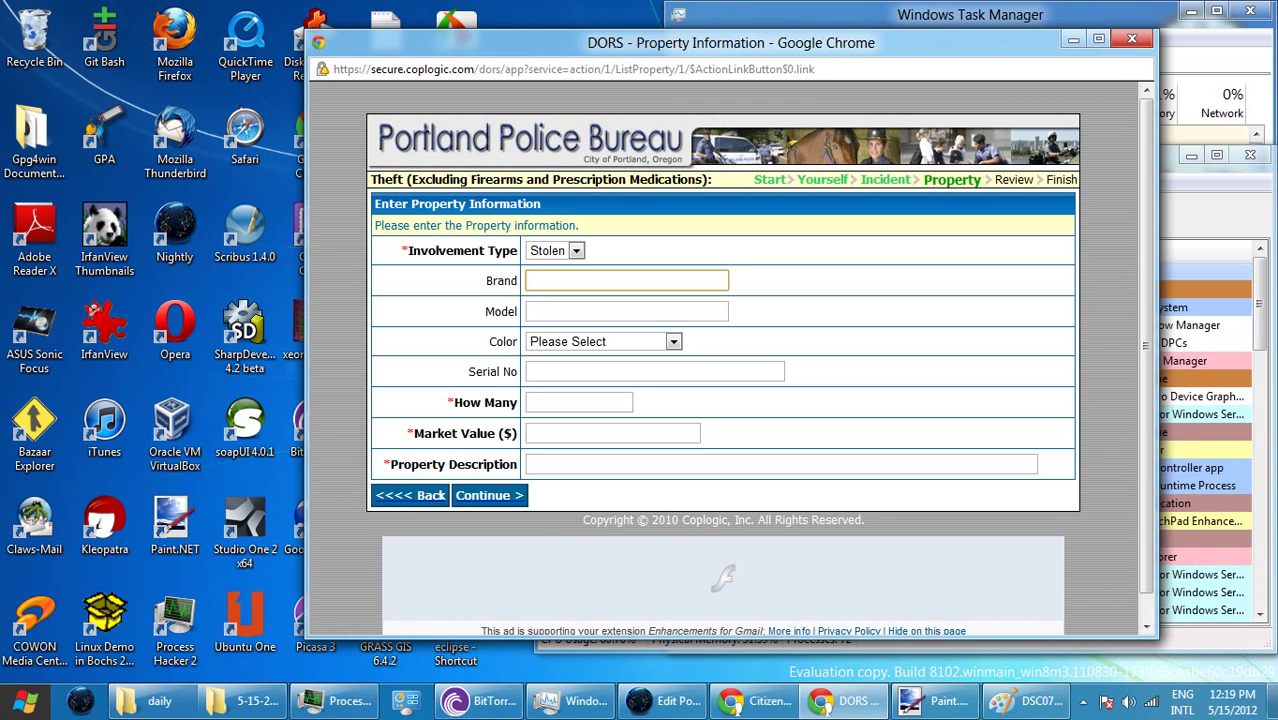
{"action": "type", "text": "Mentos"}
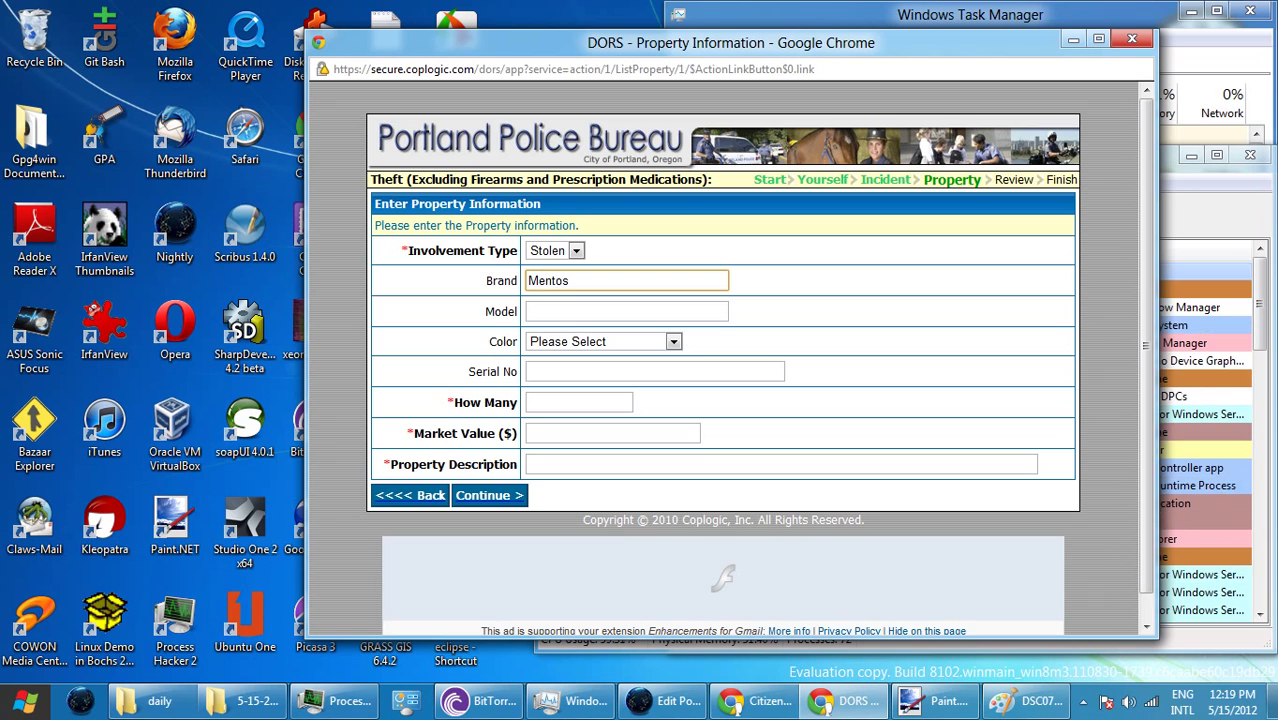
{"action": "left_click", "coordinate": [578, 402]}
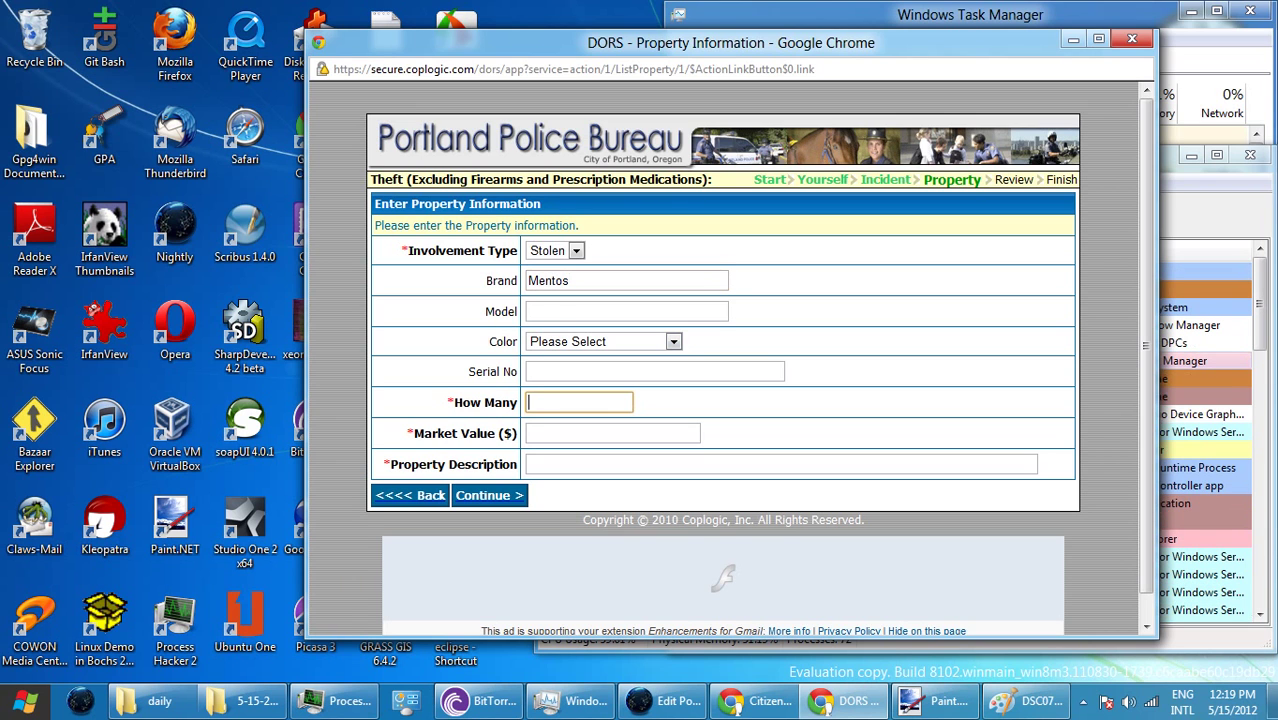
{"action": "type", "text": "1"}
{"action": "left_click", "coordinate": [612, 433]}
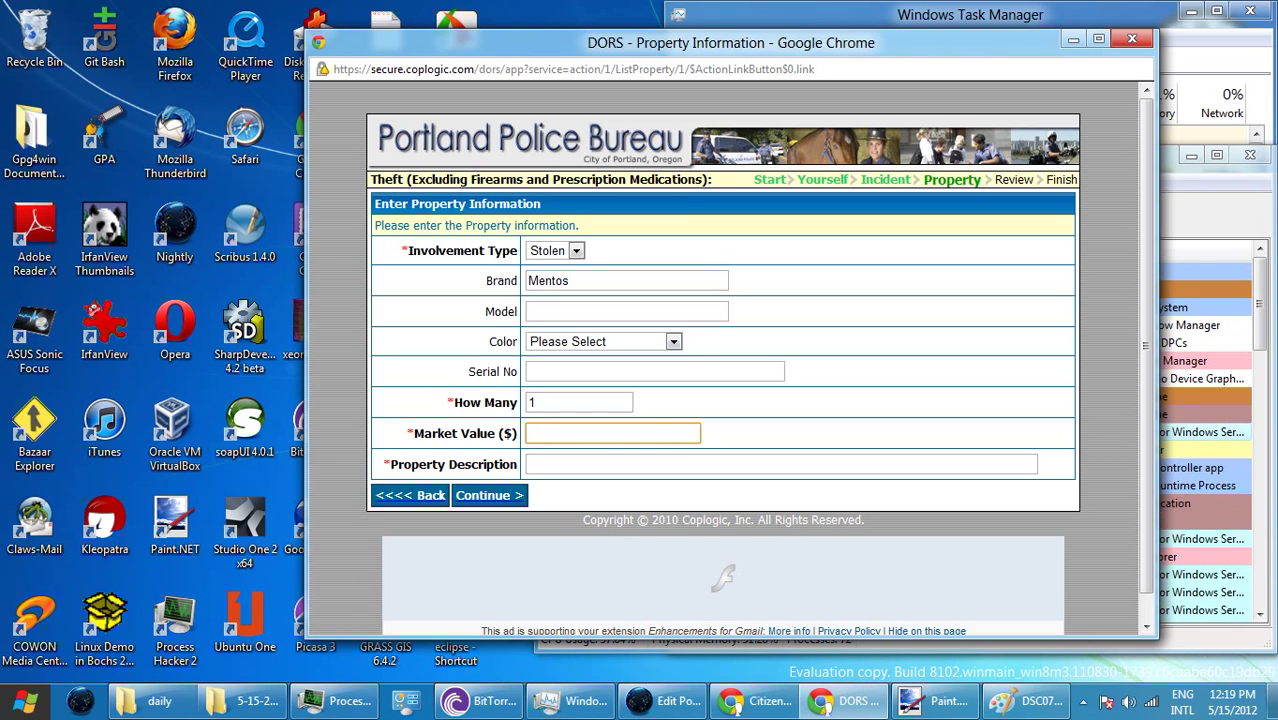
{"action": "type", "text": "2.50"}
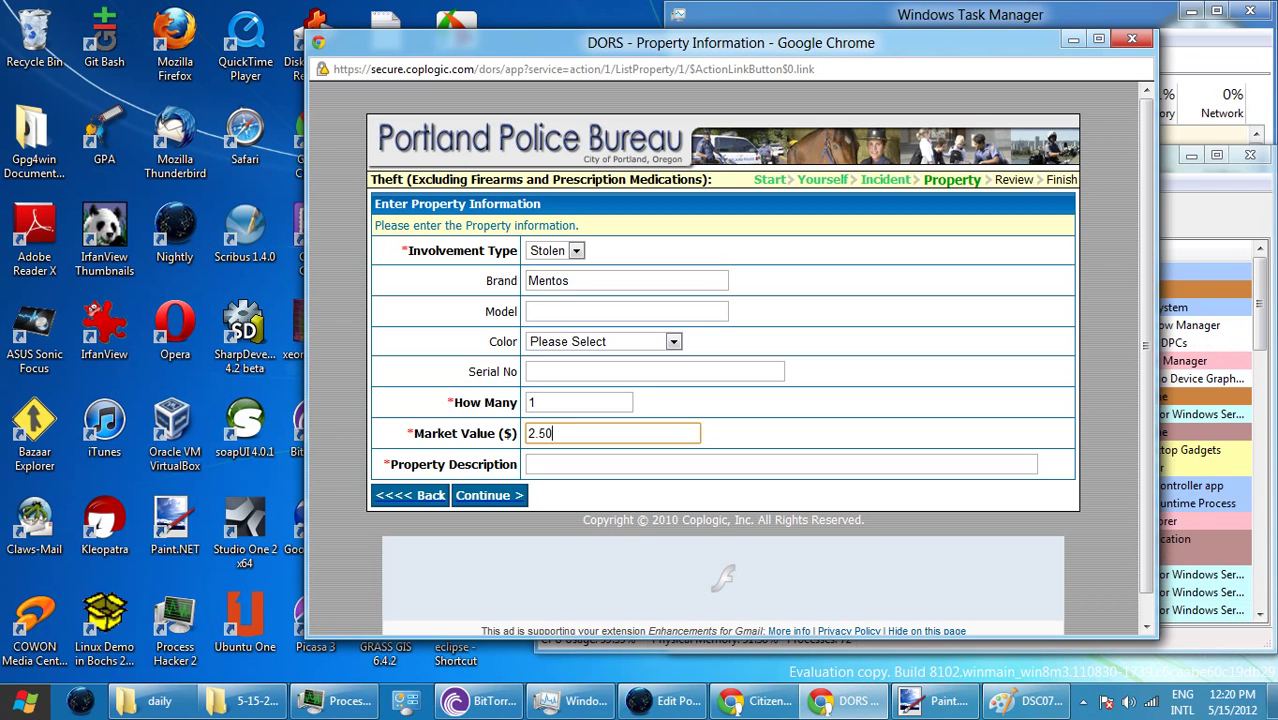
{"action": "key", "text": "Tab"}
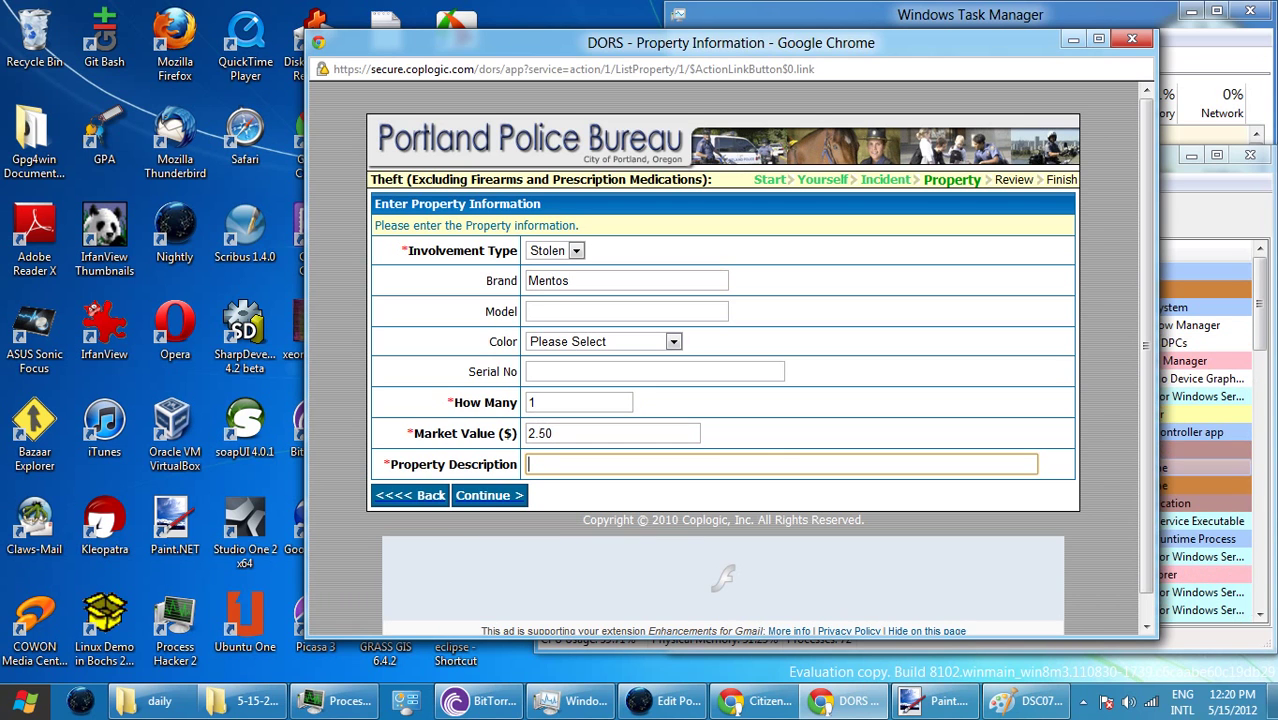
{"action": "type", "text": "P"}
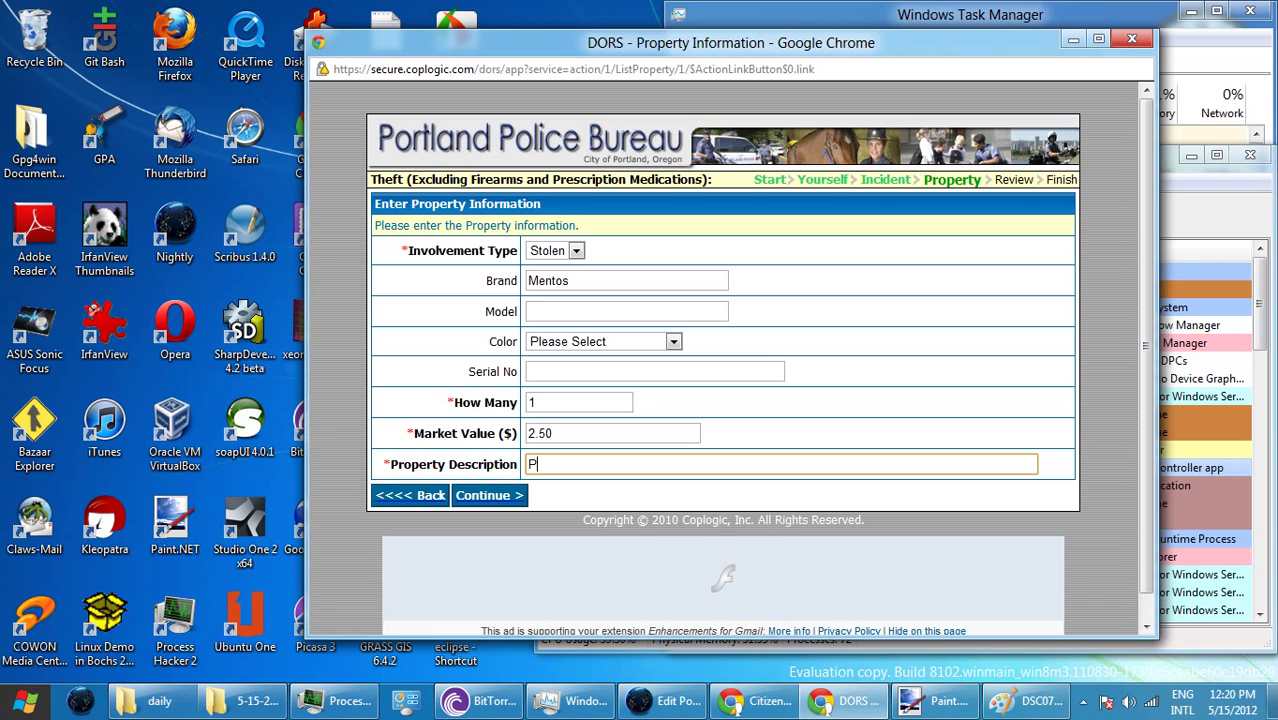
{"action": "type", "text": "ack of me"}
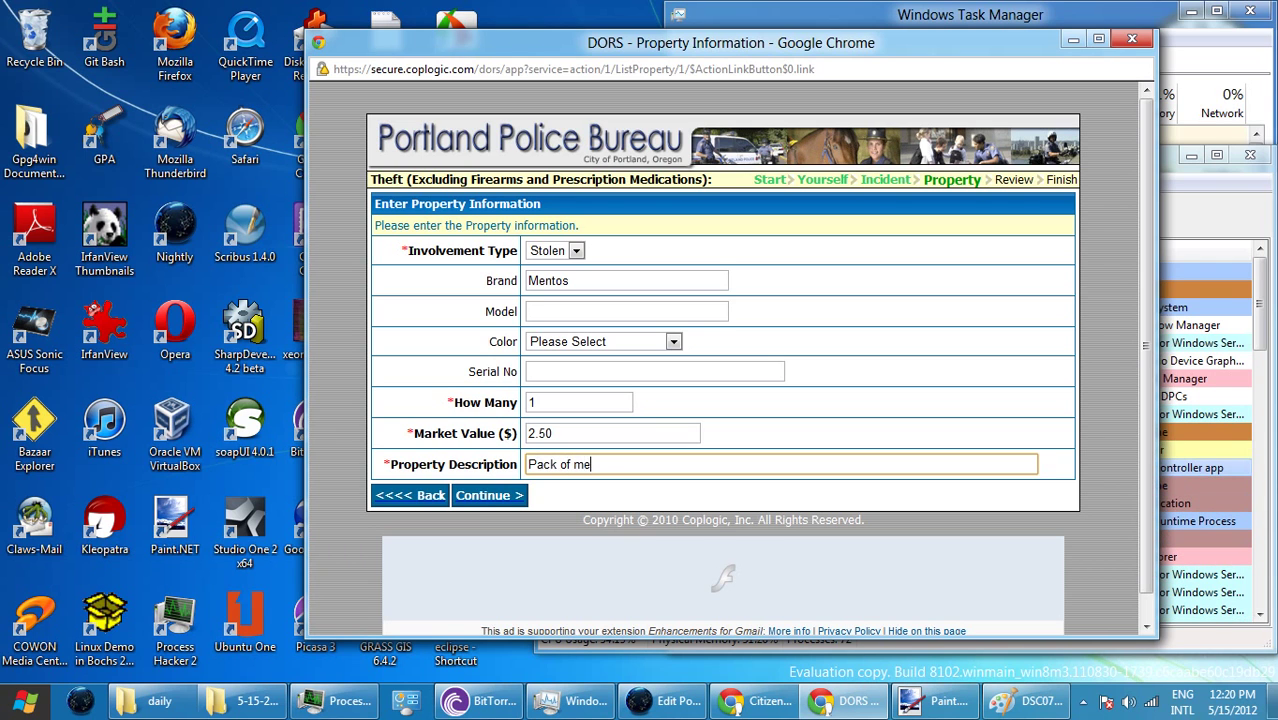
{"action": "type", "text": "ntos "}
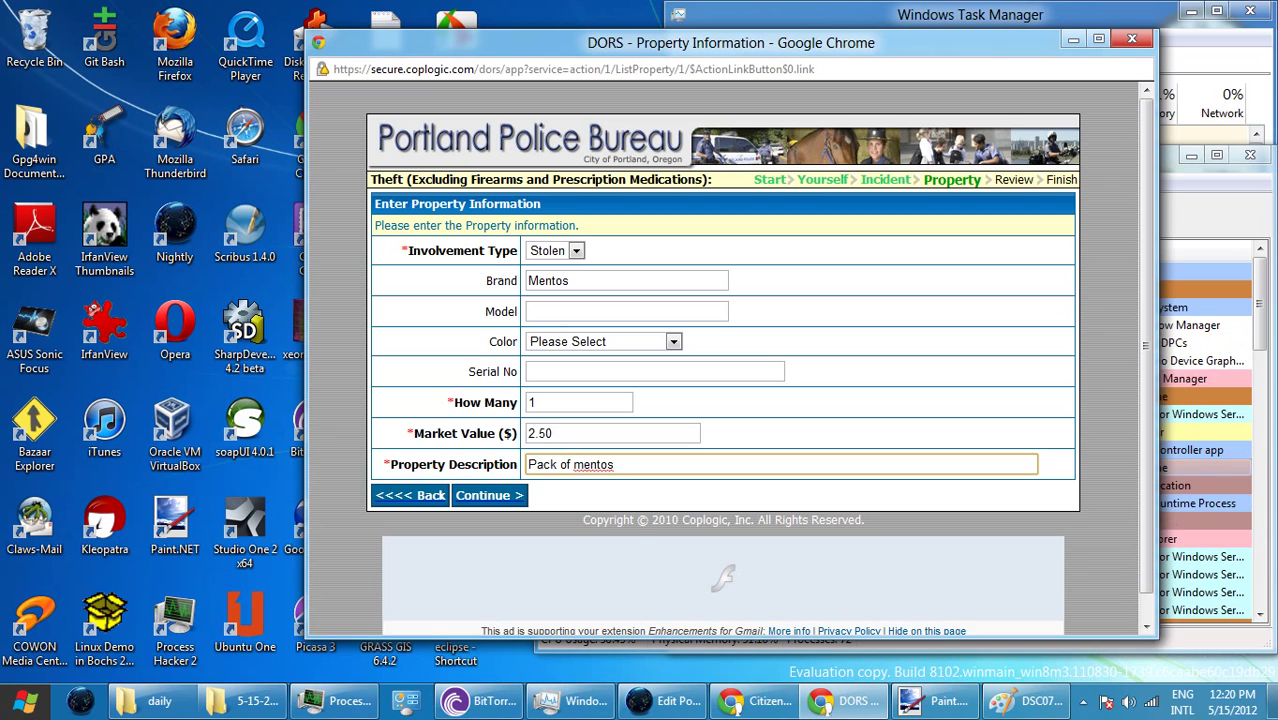
{"action": "type", "text": "mint can"}
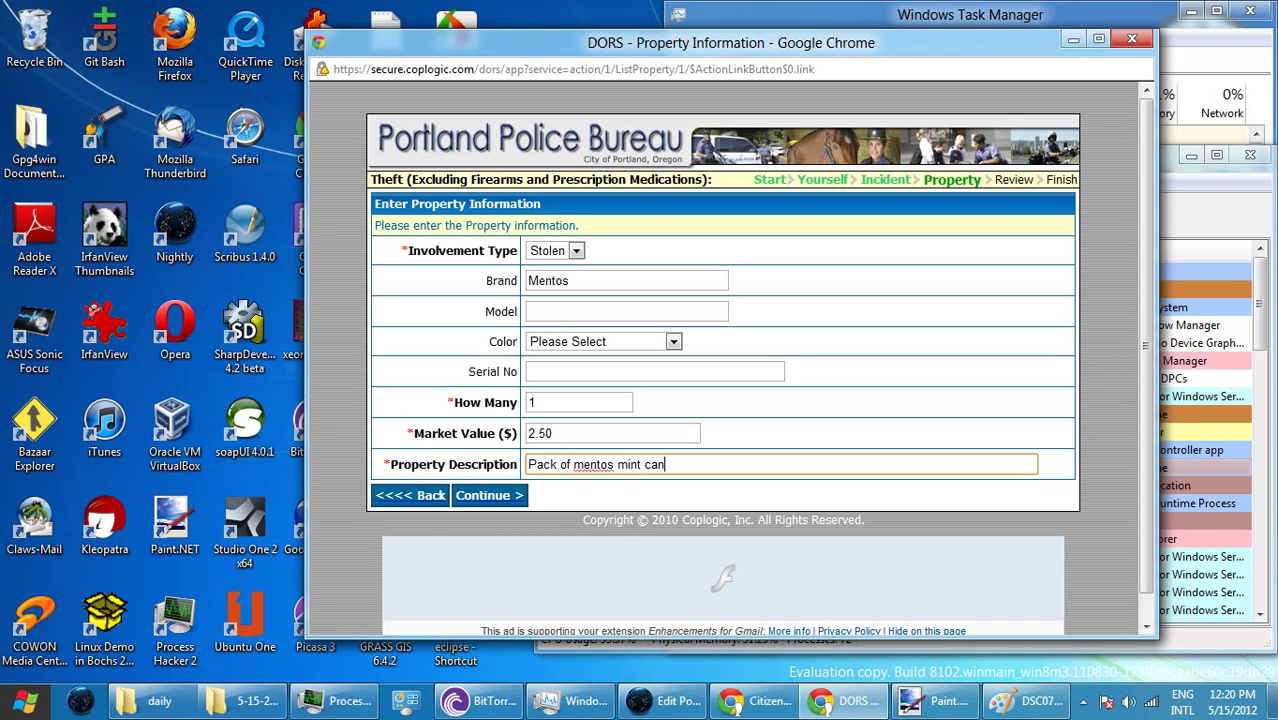
{"action": "type", "text": "dy"}
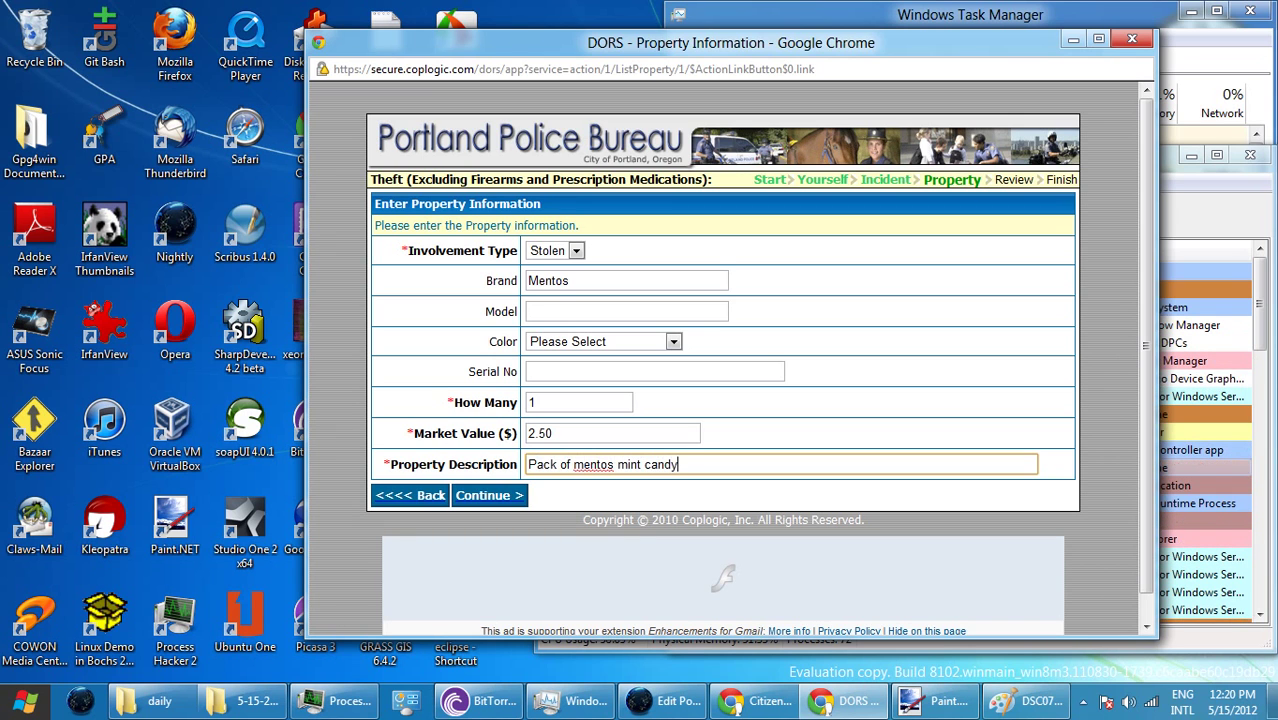
{"action": "type", "text": "."}
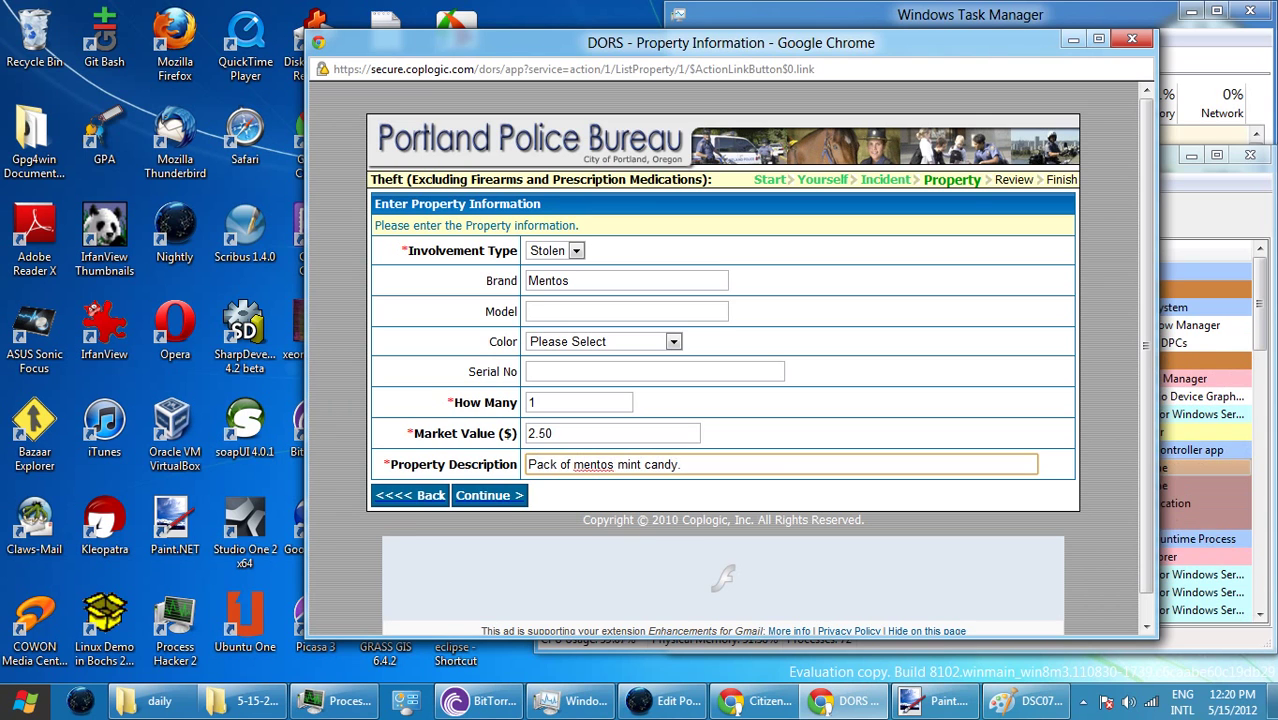
{"action": "key", "text": "ctrl+a"}
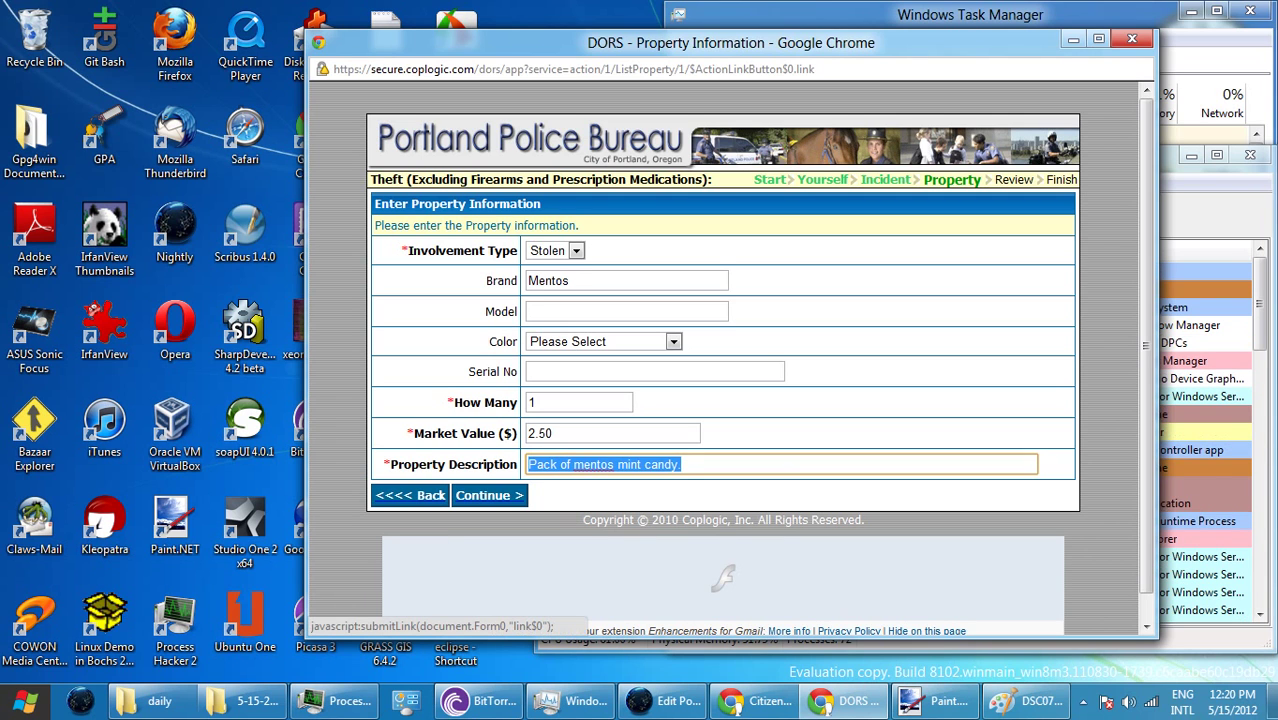
{"action": "left_click", "coordinate": [488, 495]}
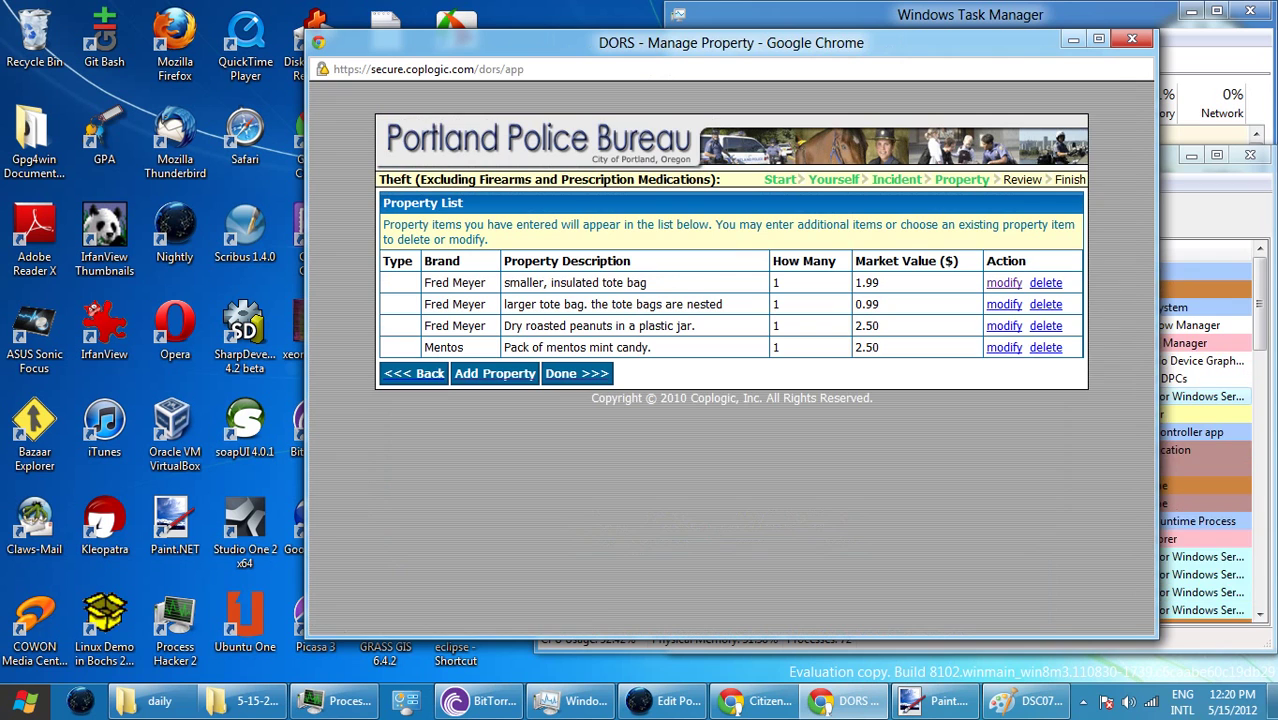
- Enter an item with quantity 1, value 0 and description 'some U.S. mail', and save it
{"action": "left_click", "coordinate": [494, 373]}
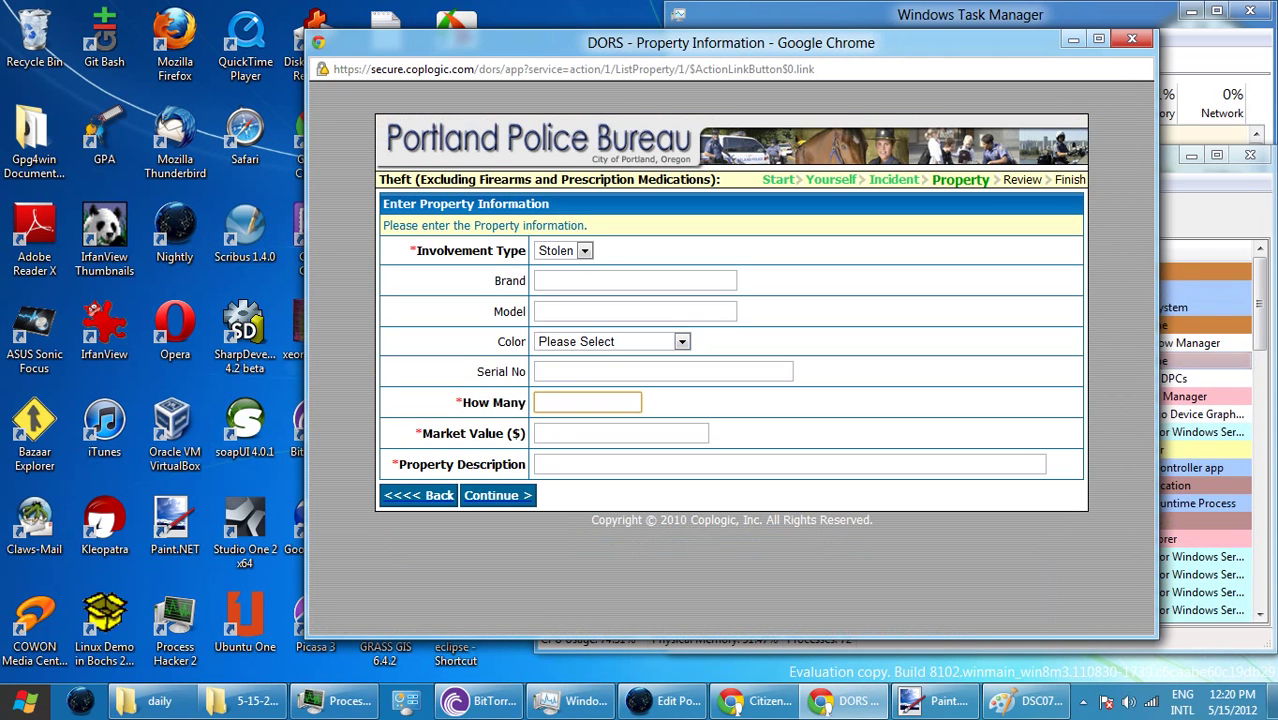
{"action": "type", "text": "1"}
{"action": "key", "text": "Tab"}
{"action": "type", "text": "0"}
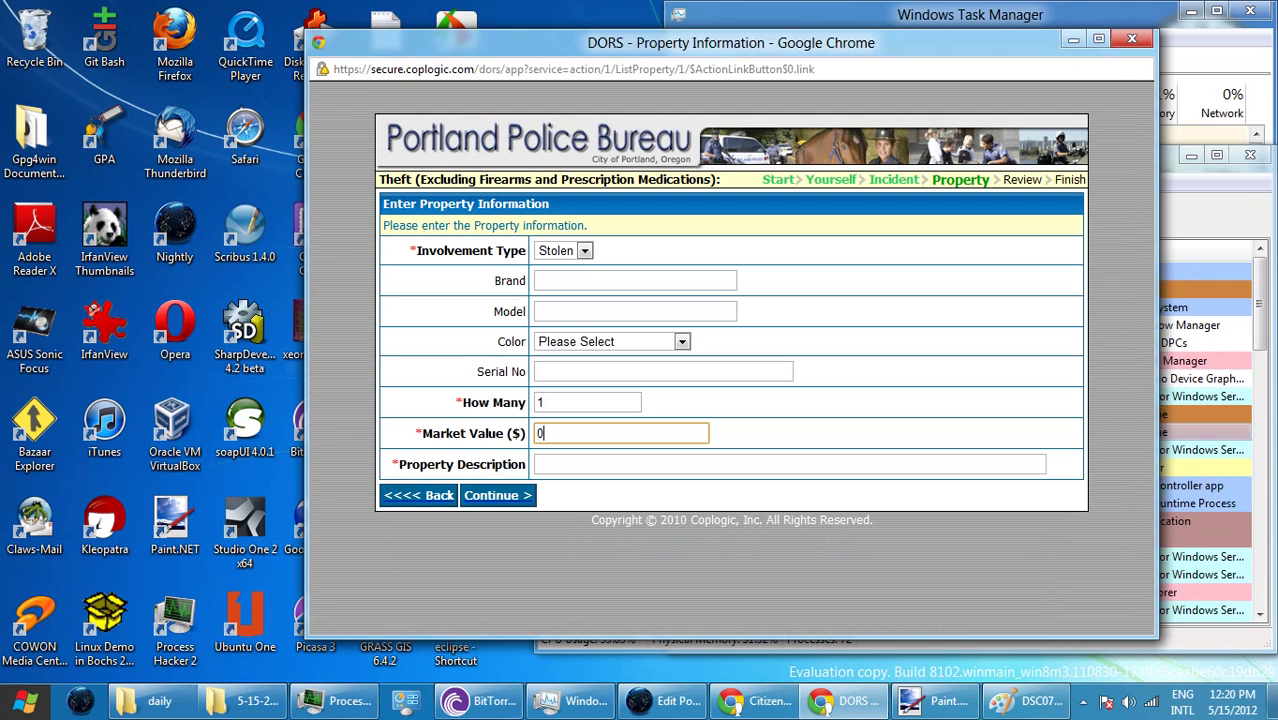
{"action": "left_click", "coordinate": [540, 464]}
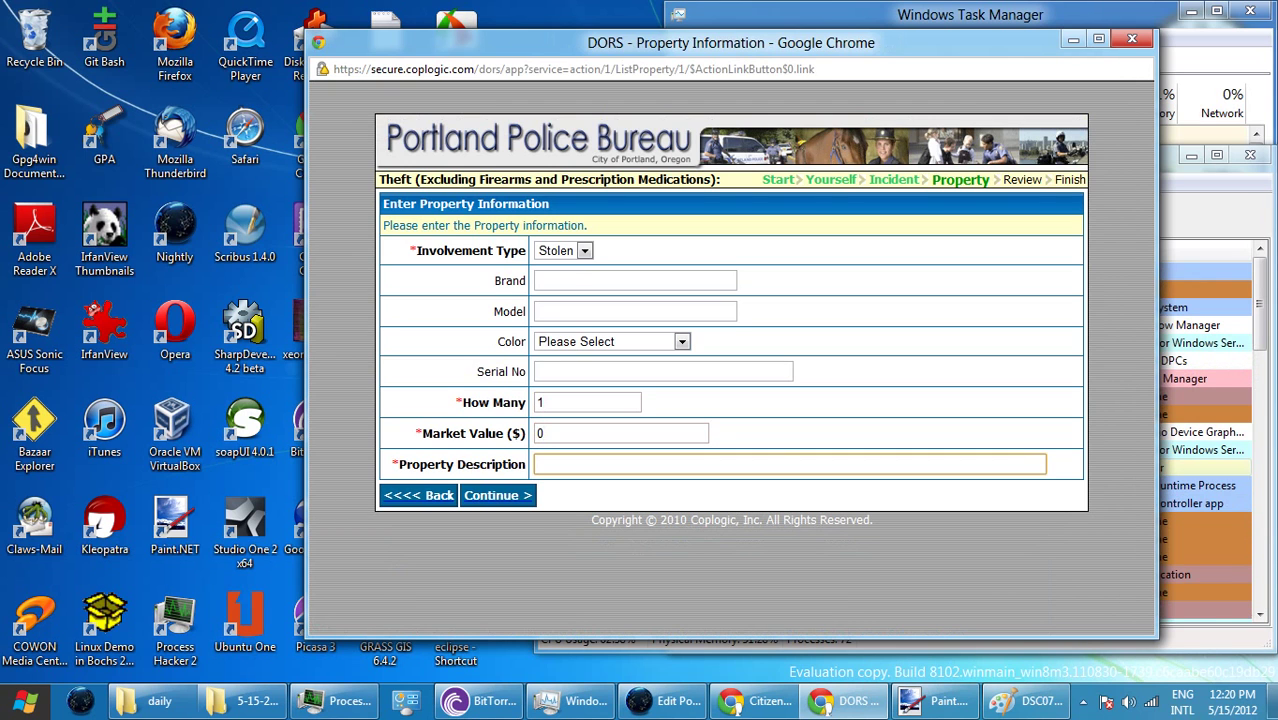
{"action": "type", "text": "sou"}
{"action": "key", "text": "BackSpace"}
{"action": "key", "text": "BackSpace"}
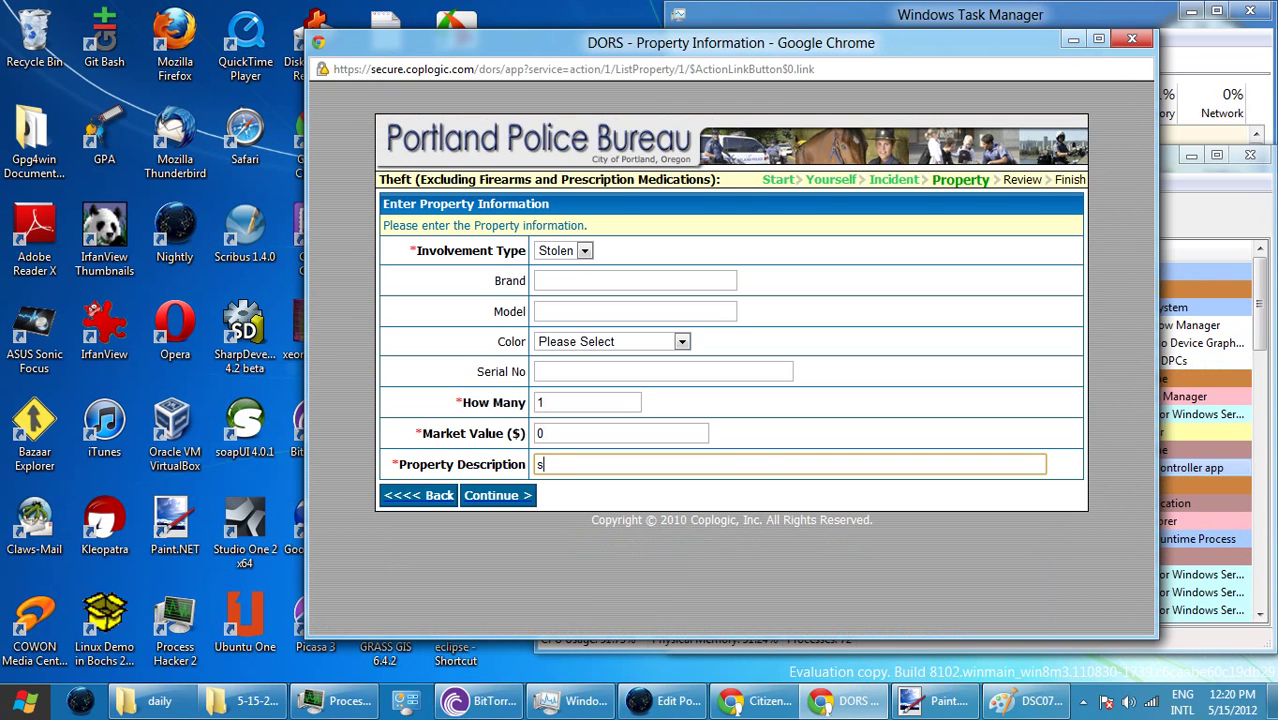
{"action": "type", "text": "ome"}
{"action": "key", "text": "ctrl+a"}
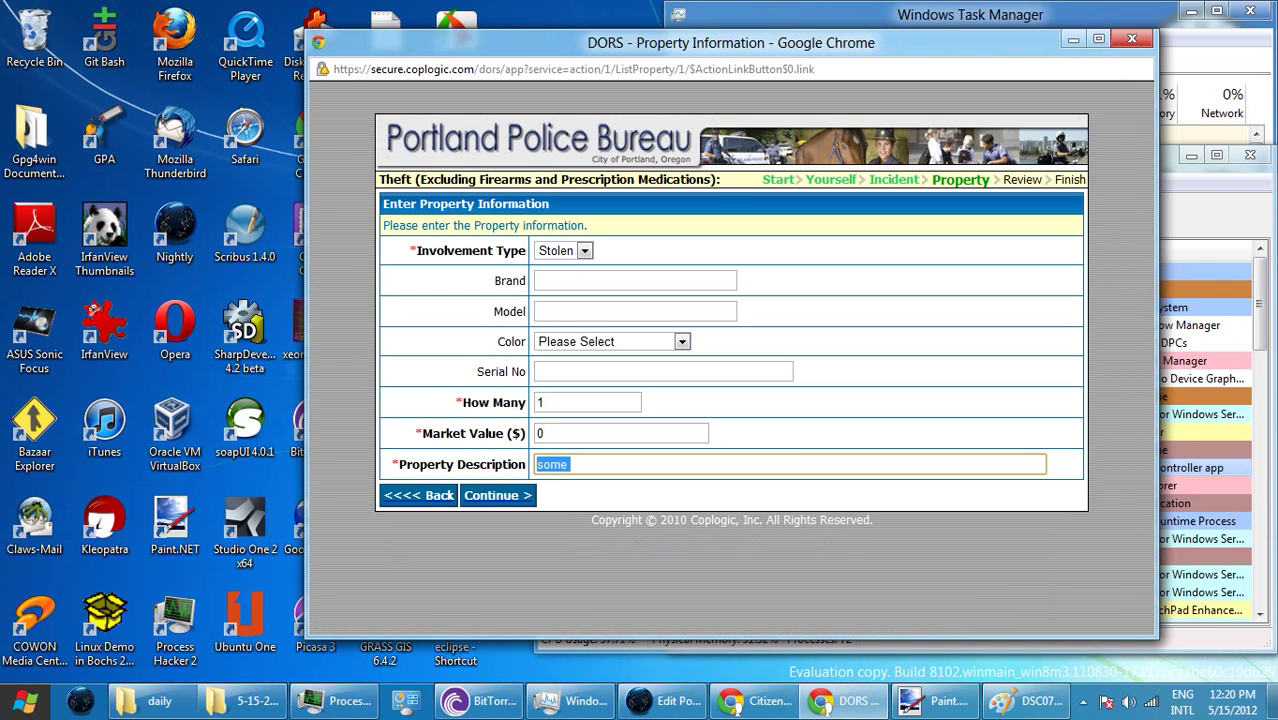
{"action": "key", "text": "End"}
{"action": "type", "text": "U"}
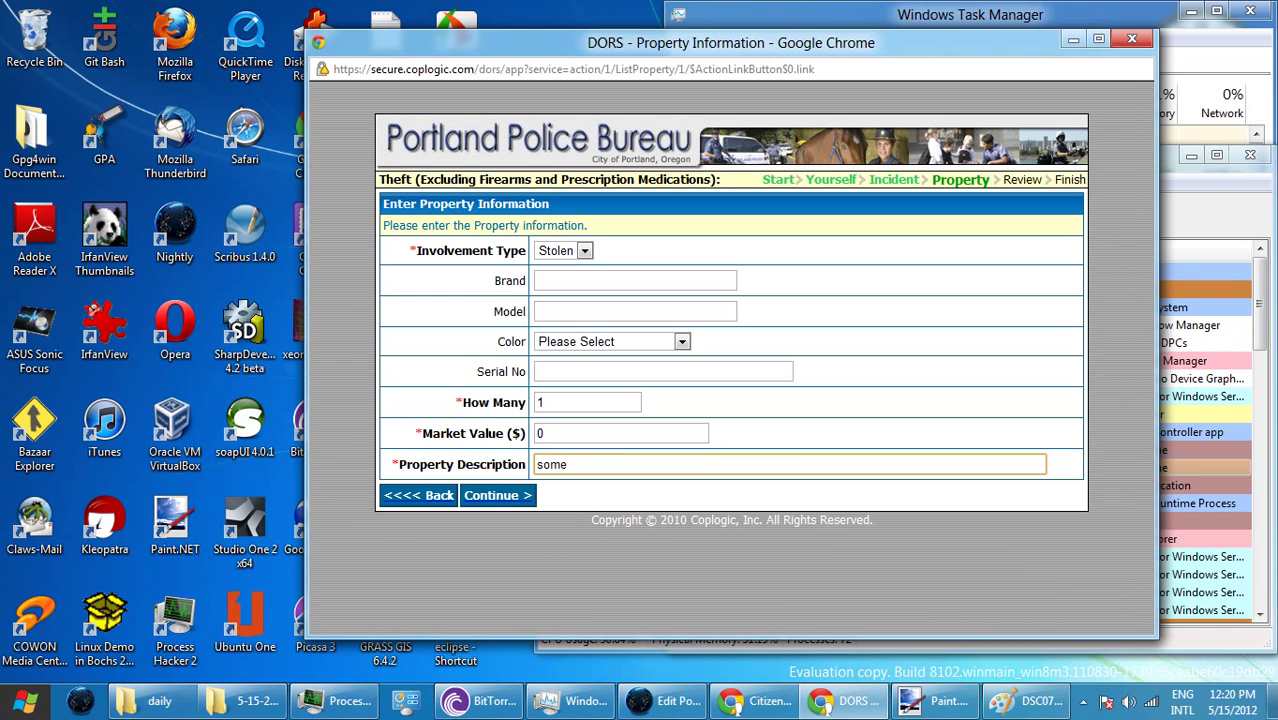
{"action": "type", "text": ".S"}
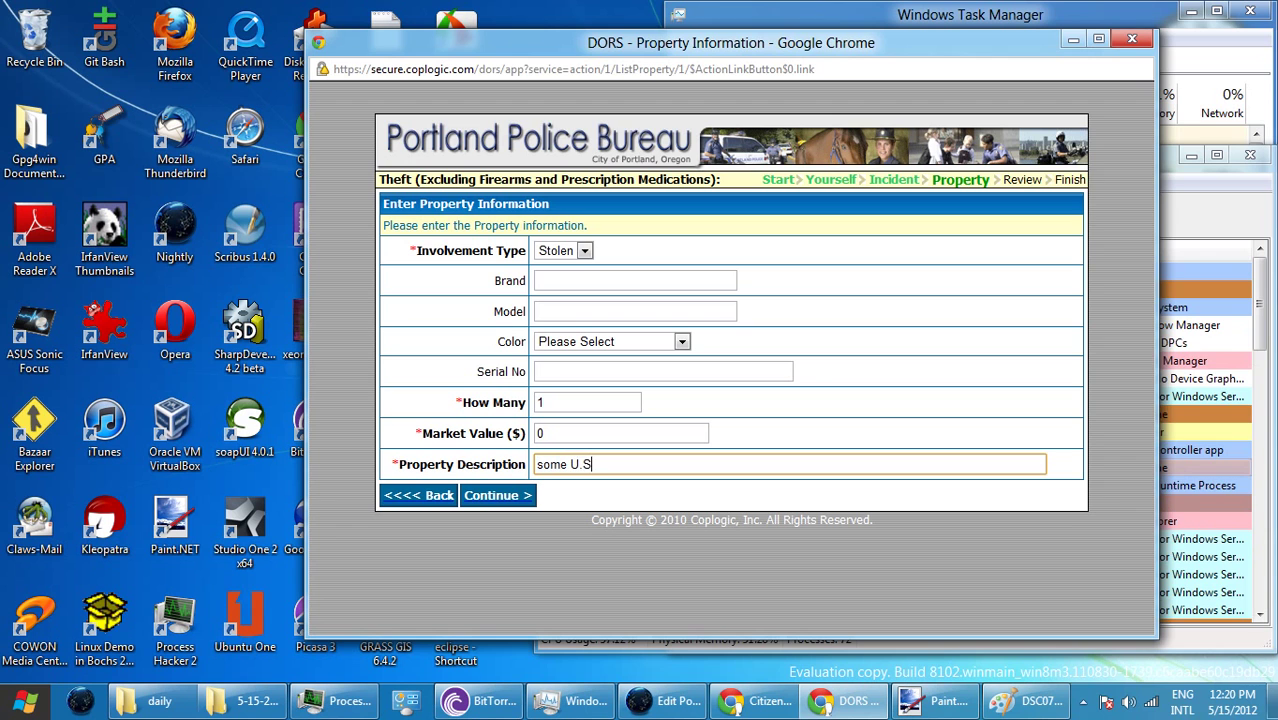
{"action": "type", "text": ". mail"}
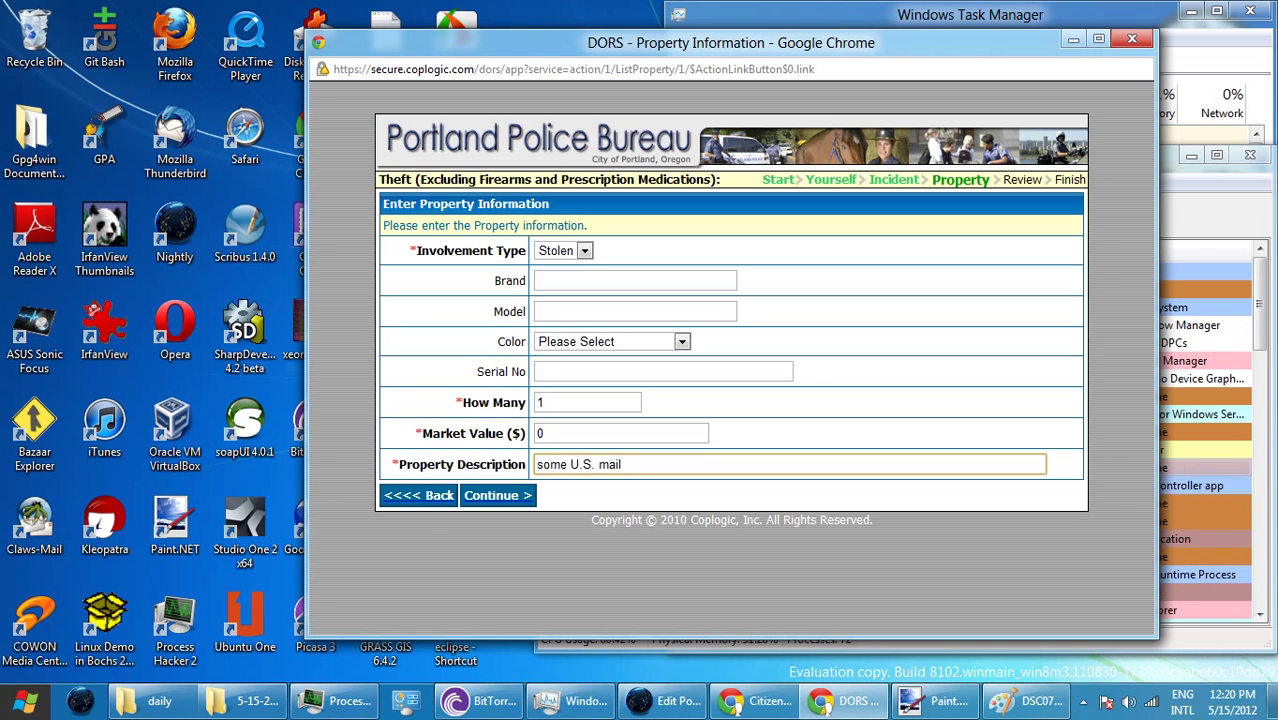
{"action": "key", "text": "Return"}
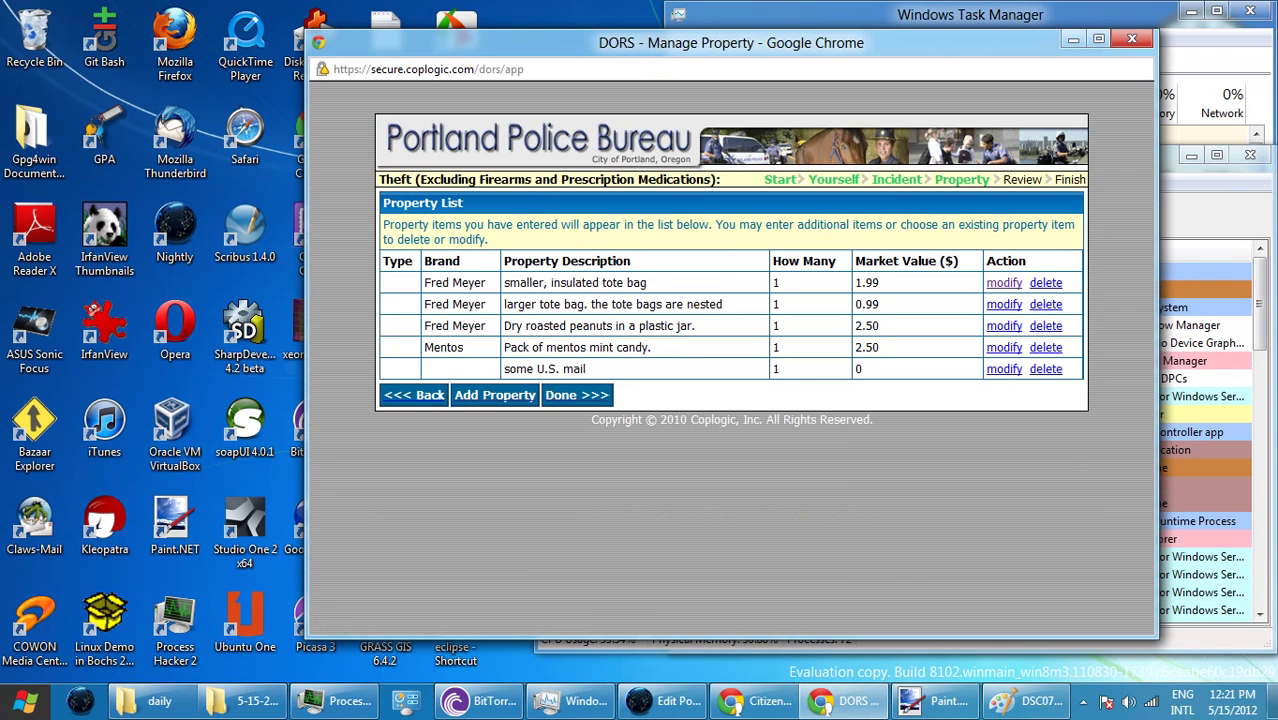
- Start a new stolen item with quantity 1 and market value 1.00
{"action": "left_click", "coordinate": [495, 395]}
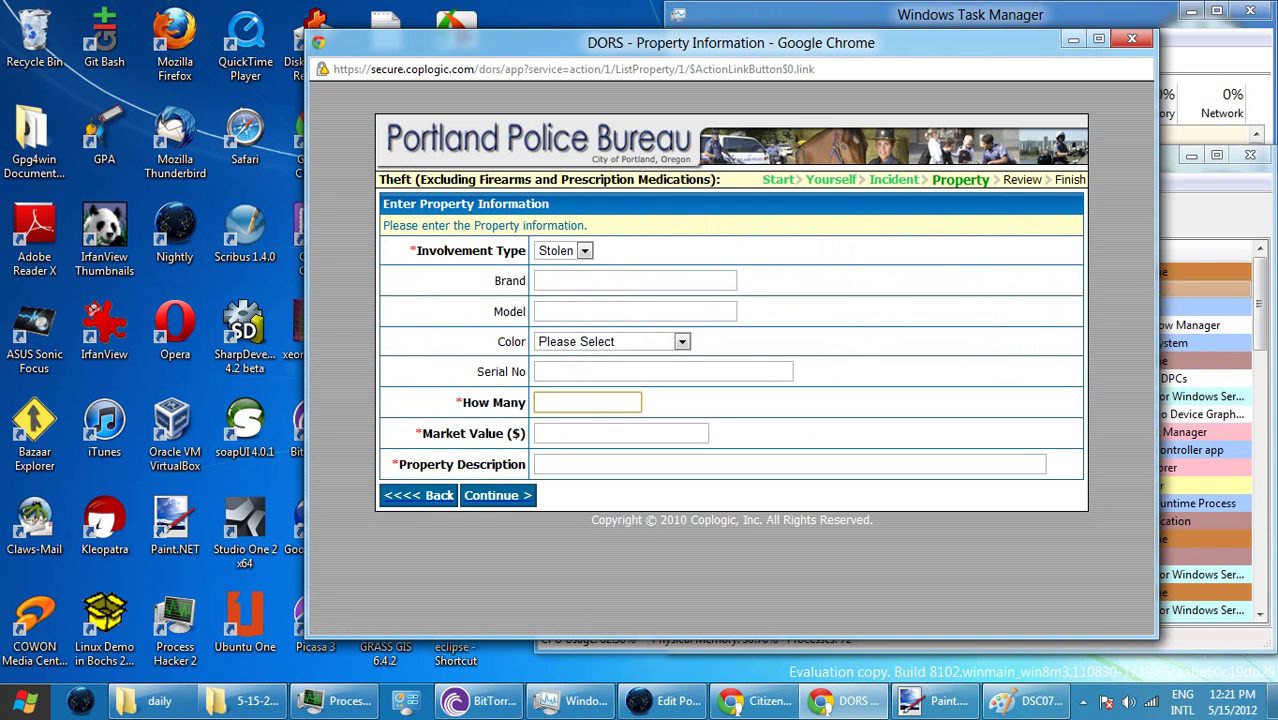
{"action": "left_click", "coordinate": [635, 281]}
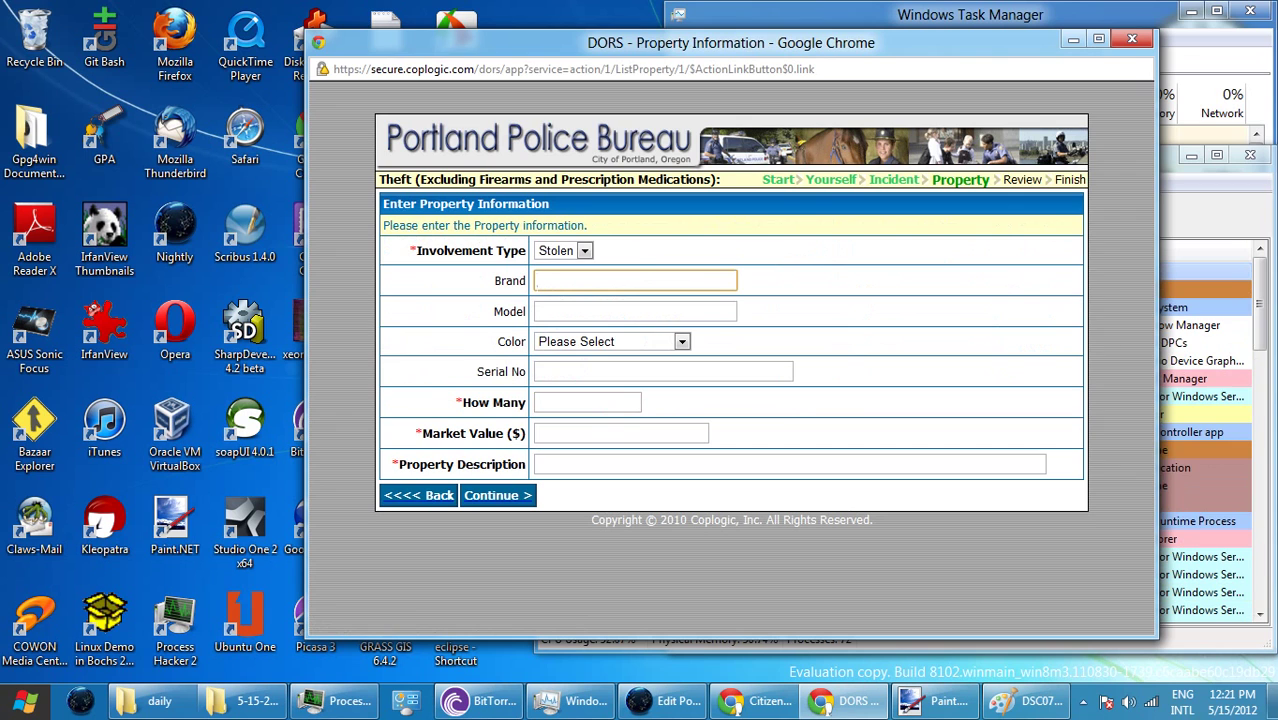
{"action": "left_click", "coordinate": [587, 402]}
{"action": "type", "text": "1"}
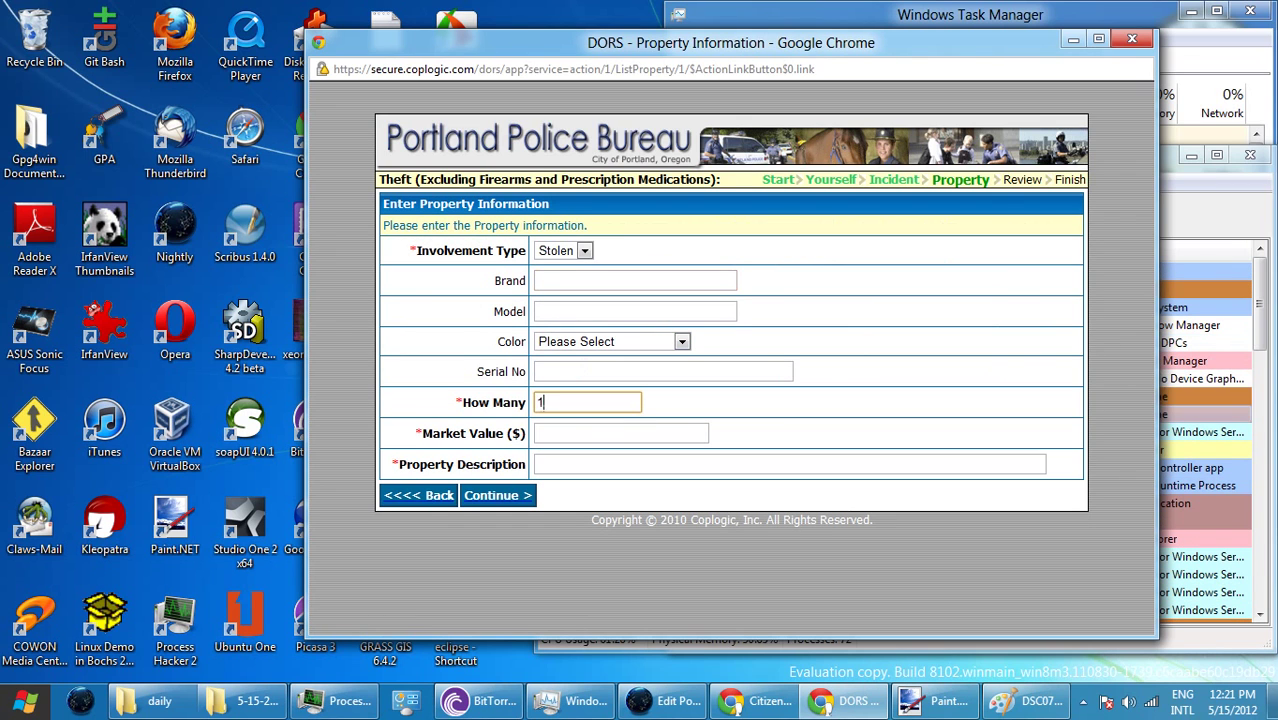
{"action": "key", "text": "Tab"}
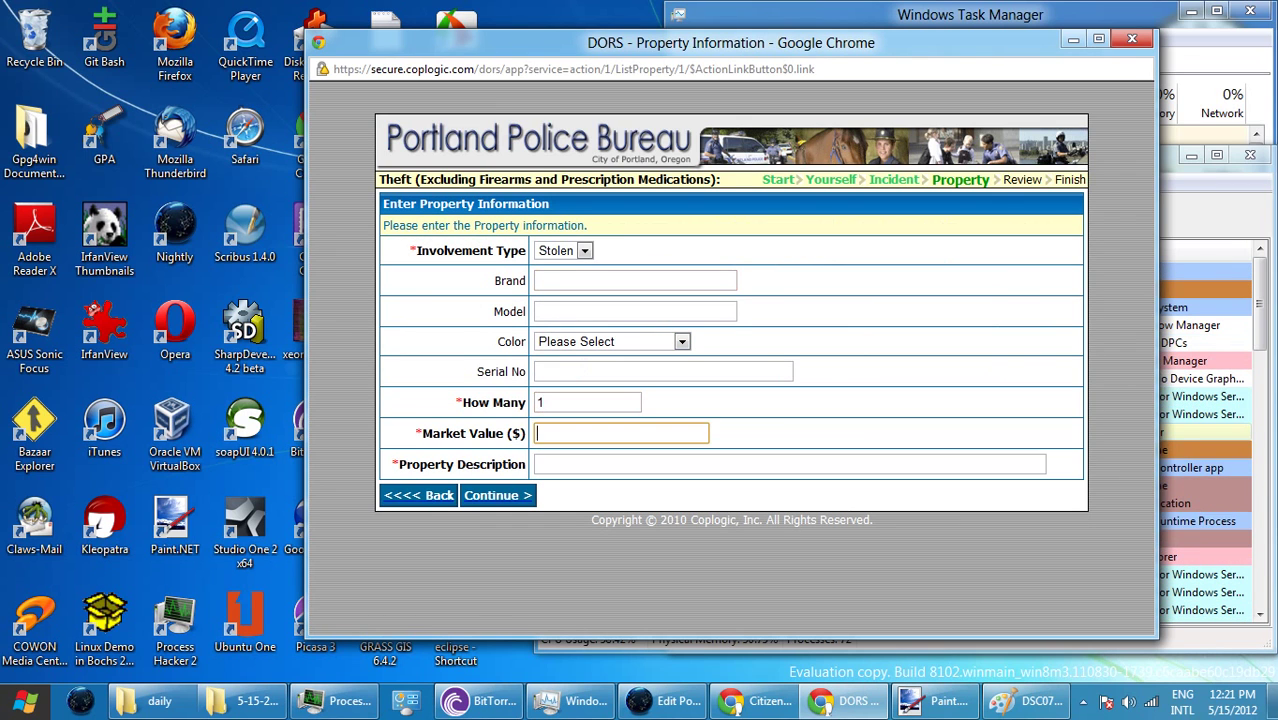
{"action": "type", "text": "1.00"}
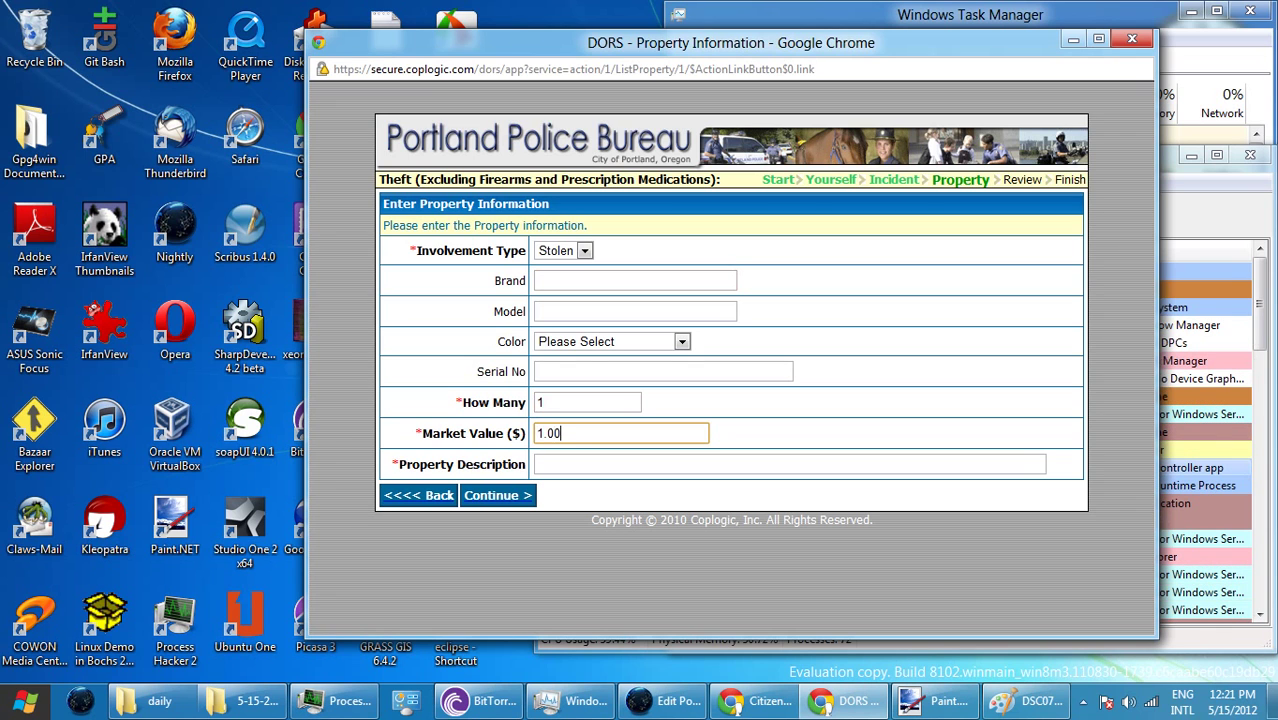
{"action": "key", "text": "Tab"}
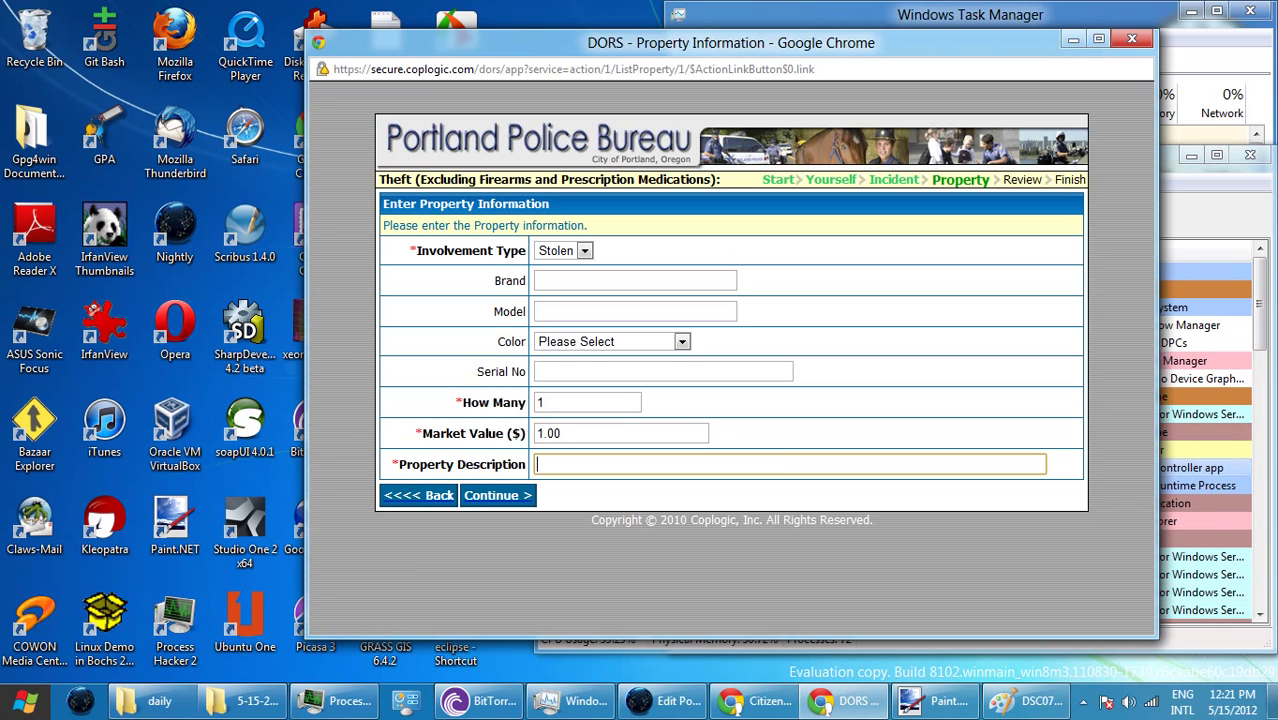
- Describe it as 'foot powder from dollar Tree.', submit, and return to the property list
{"action": "type", "text": "foot "}
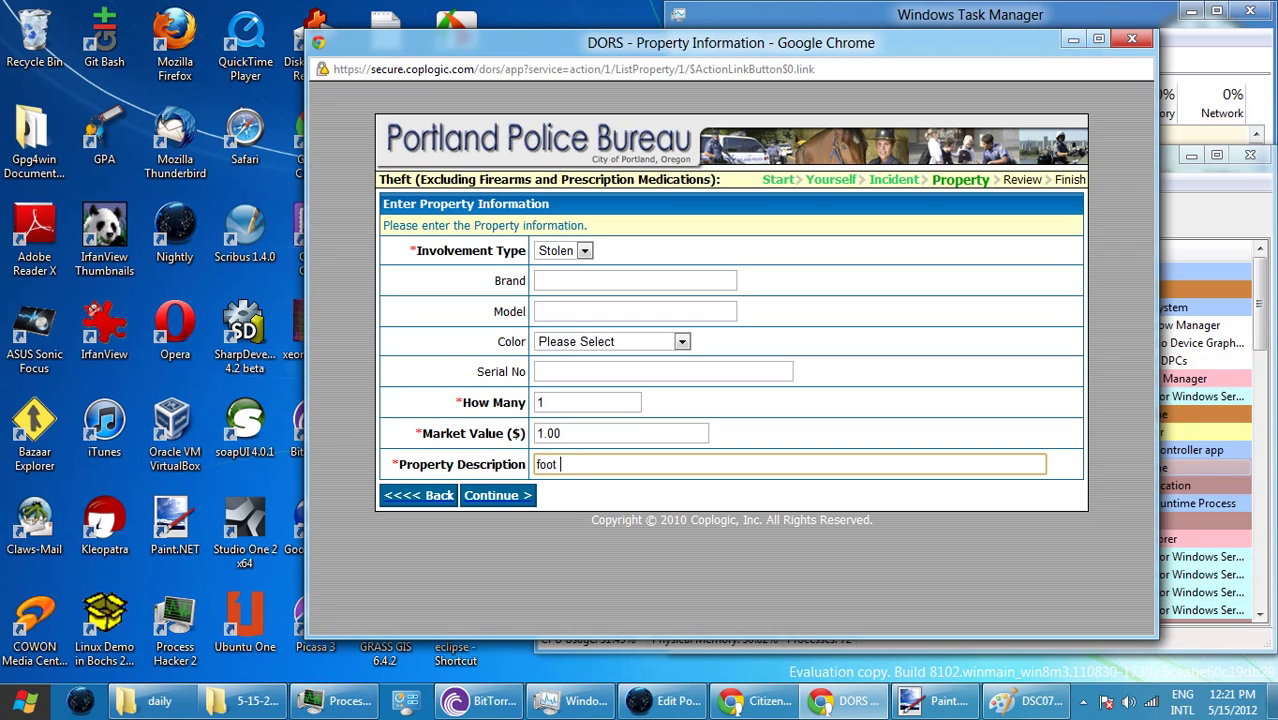
{"action": "type", "text": "powder f"}
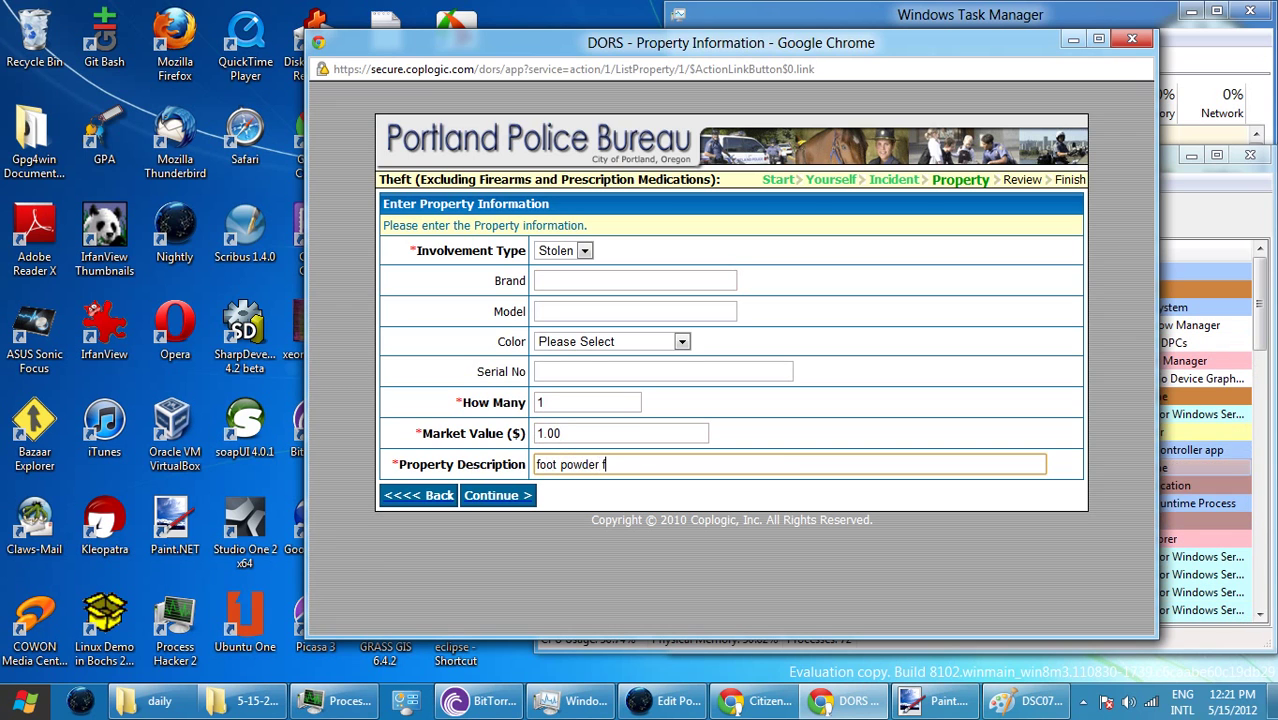
{"action": "type", "text": "rom dollar"}
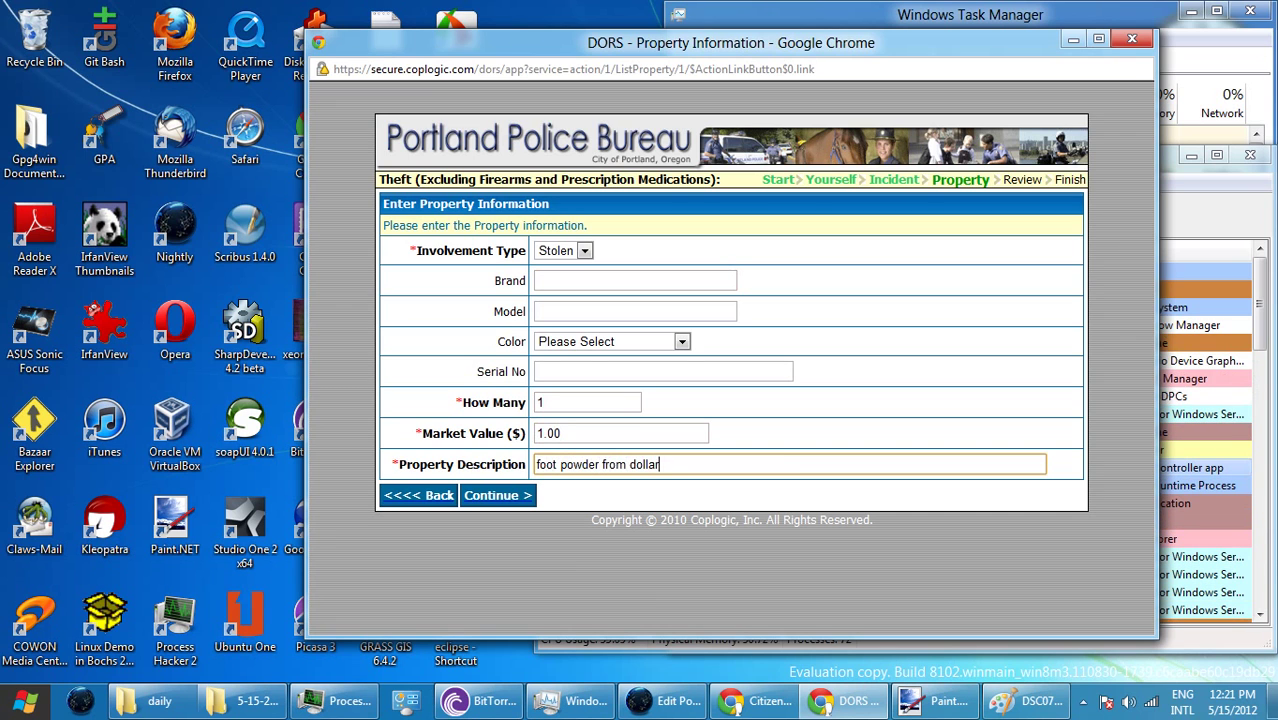
{"action": "type", "text": " tree"}
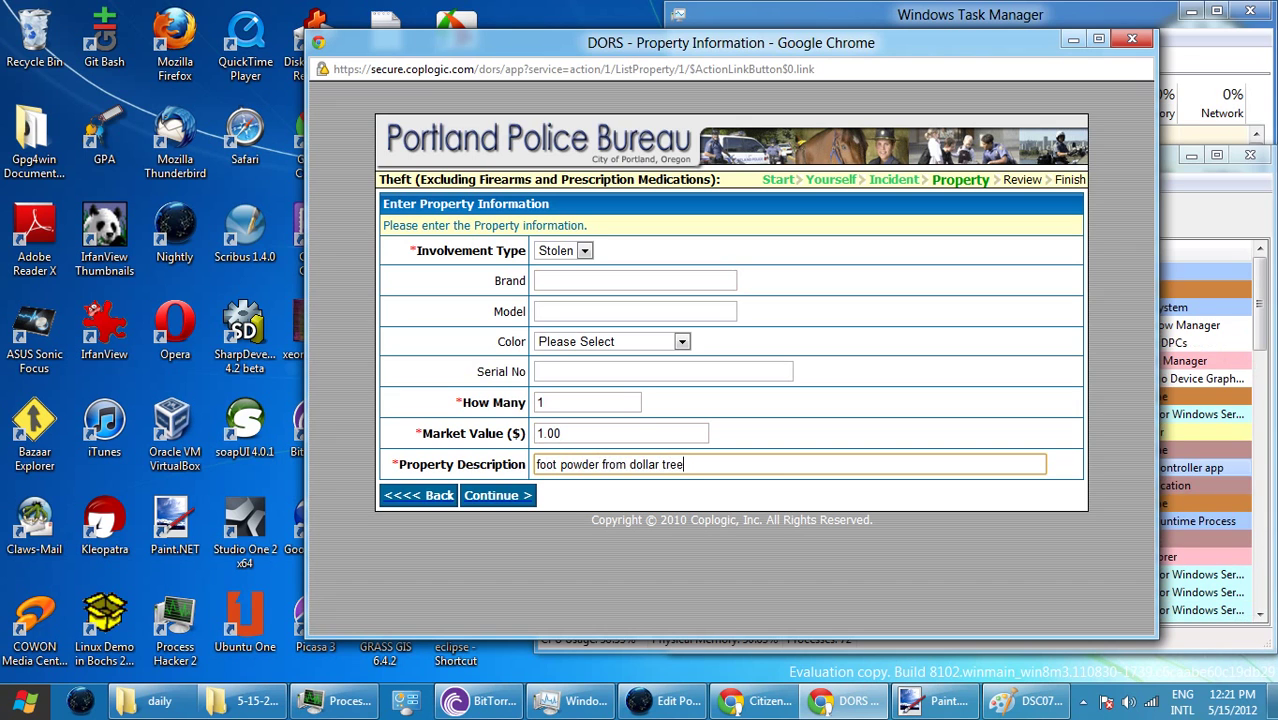
{"action": "type", "text": "."}
{"action": "key", "text": "Left"}
{"action": "key", "text": "Left"}
{"action": "key", "text": "Left"}
{"action": "key", "text": "Left"}
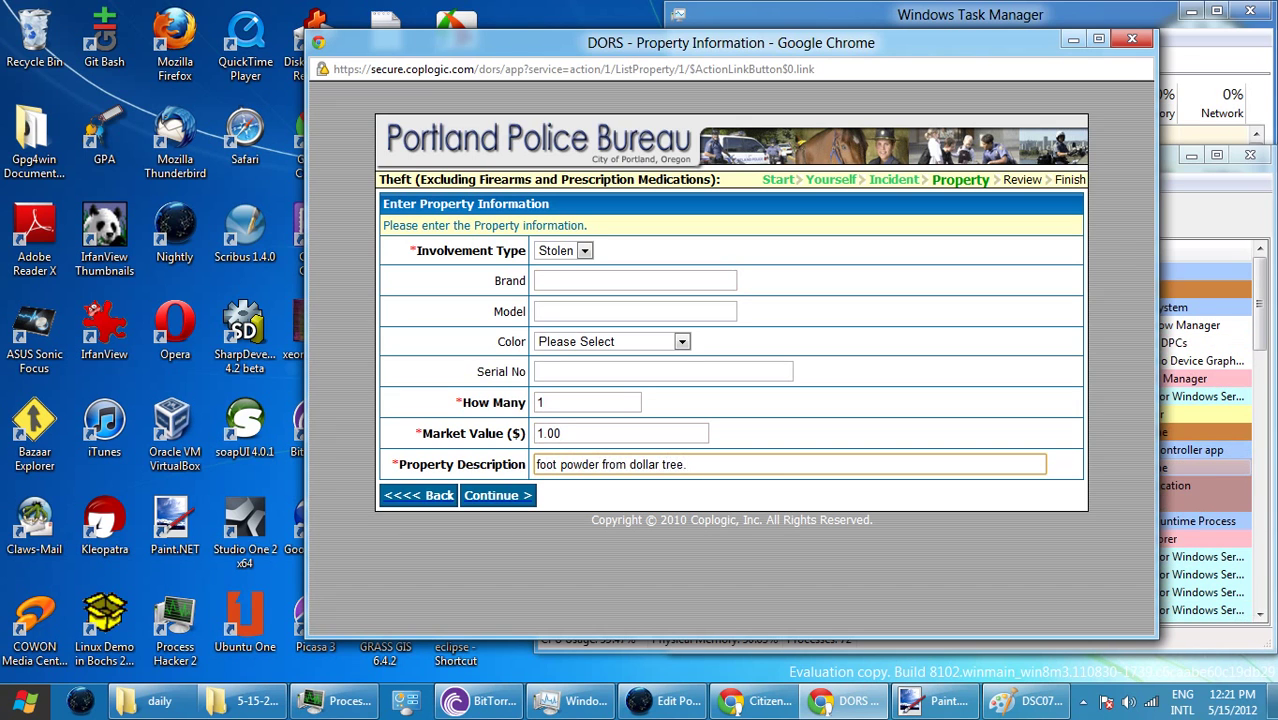
{"action": "key", "text": "BackSpace"}
{"action": "type", "text": "T"}
{"action": "key", "text": "Left"}
{"action": "key", "text": "Left"}
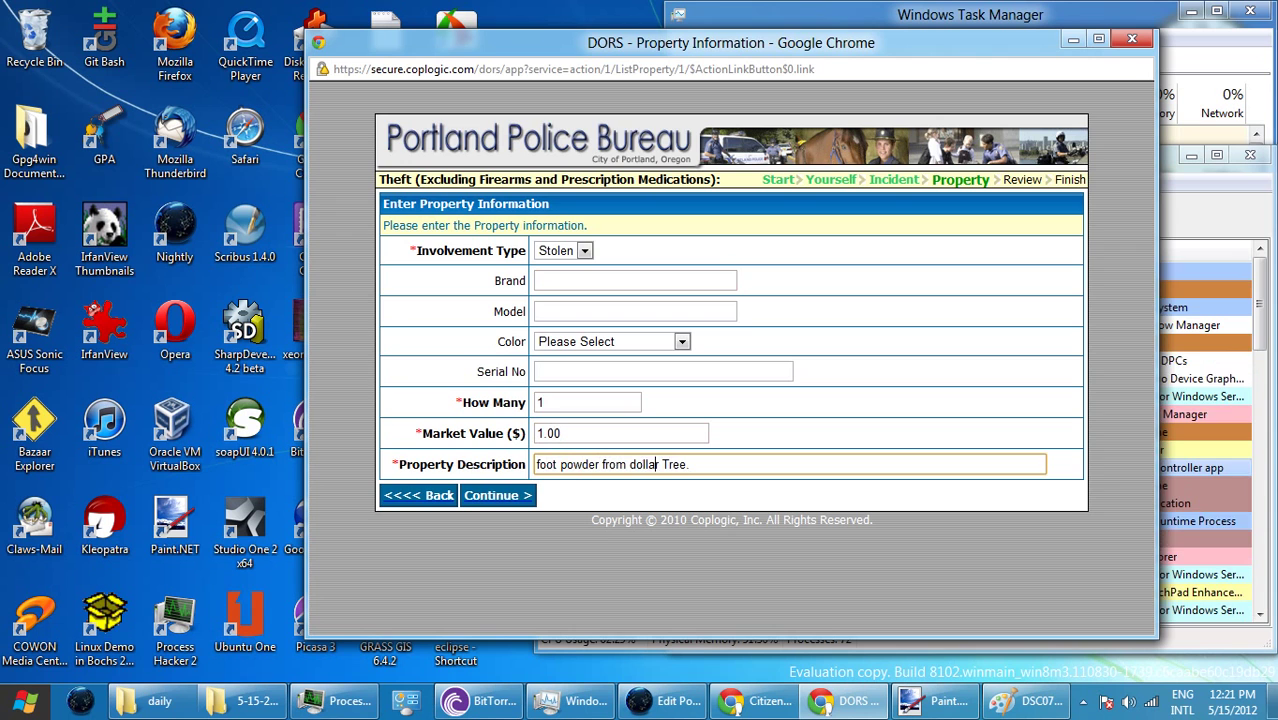
{"action": "key", "text": "Return"}
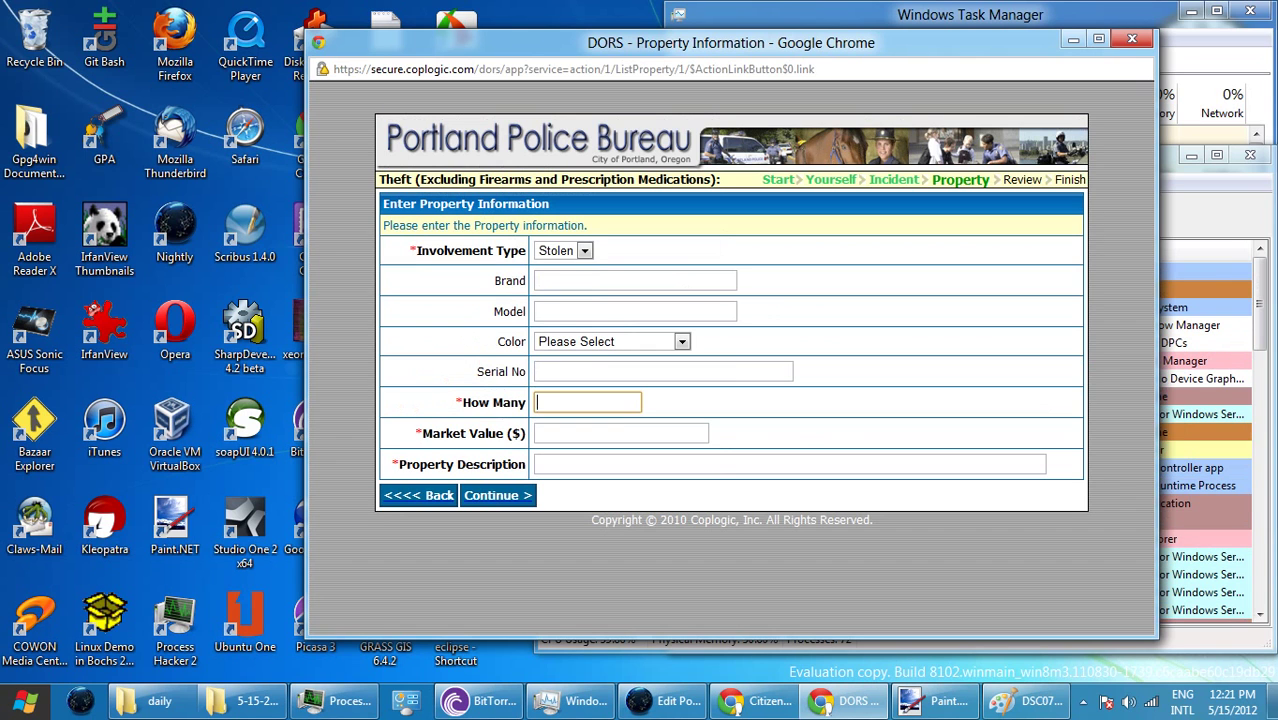
{"action": "key", "text": "Return"}
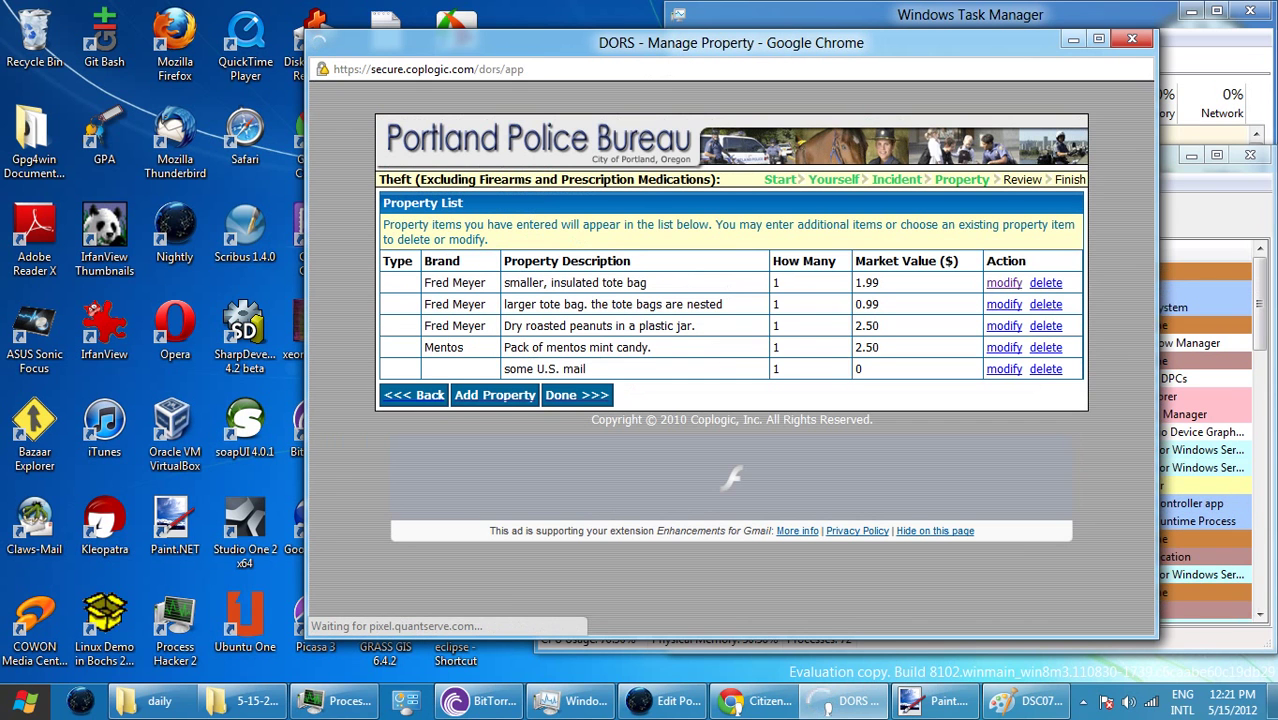
{"action": "left_click", "coordinate": [495, 395]}
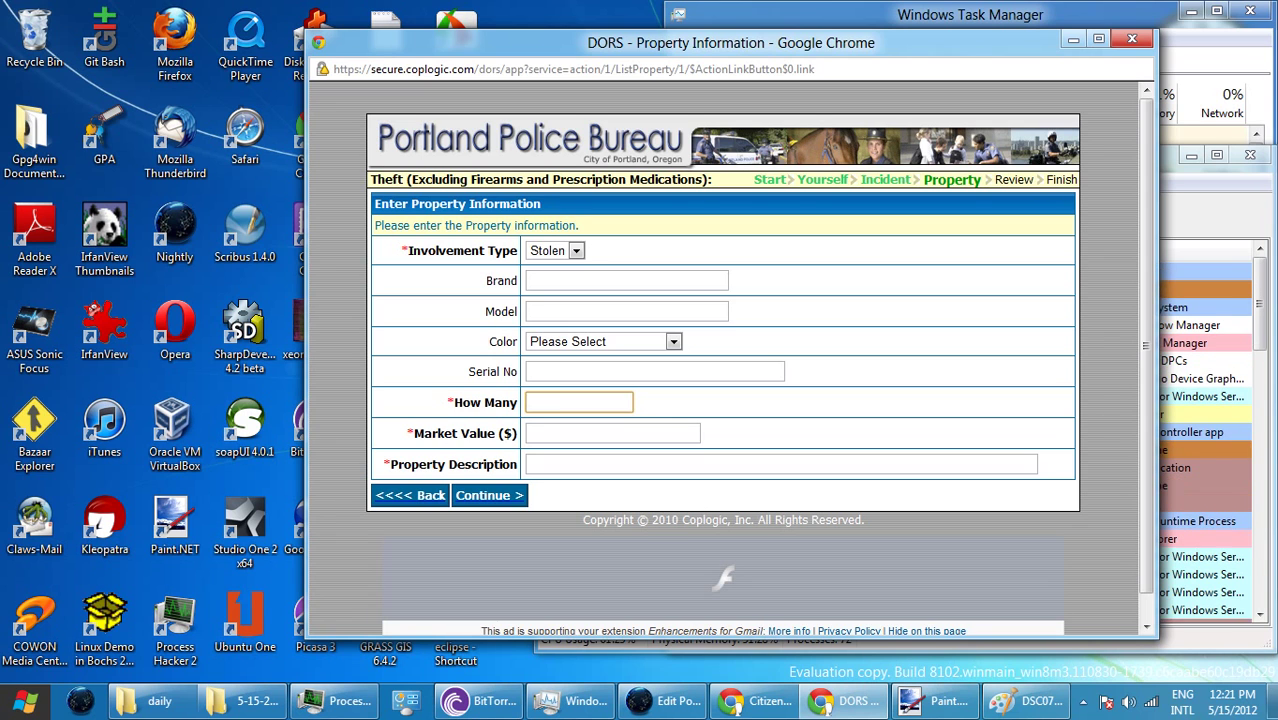
- Fill the new item's quantity as 1 and market value as 1.00
{"action": "left_click_drag", "start_coordinate": [524, 341], "coordinate": [483, 371]}
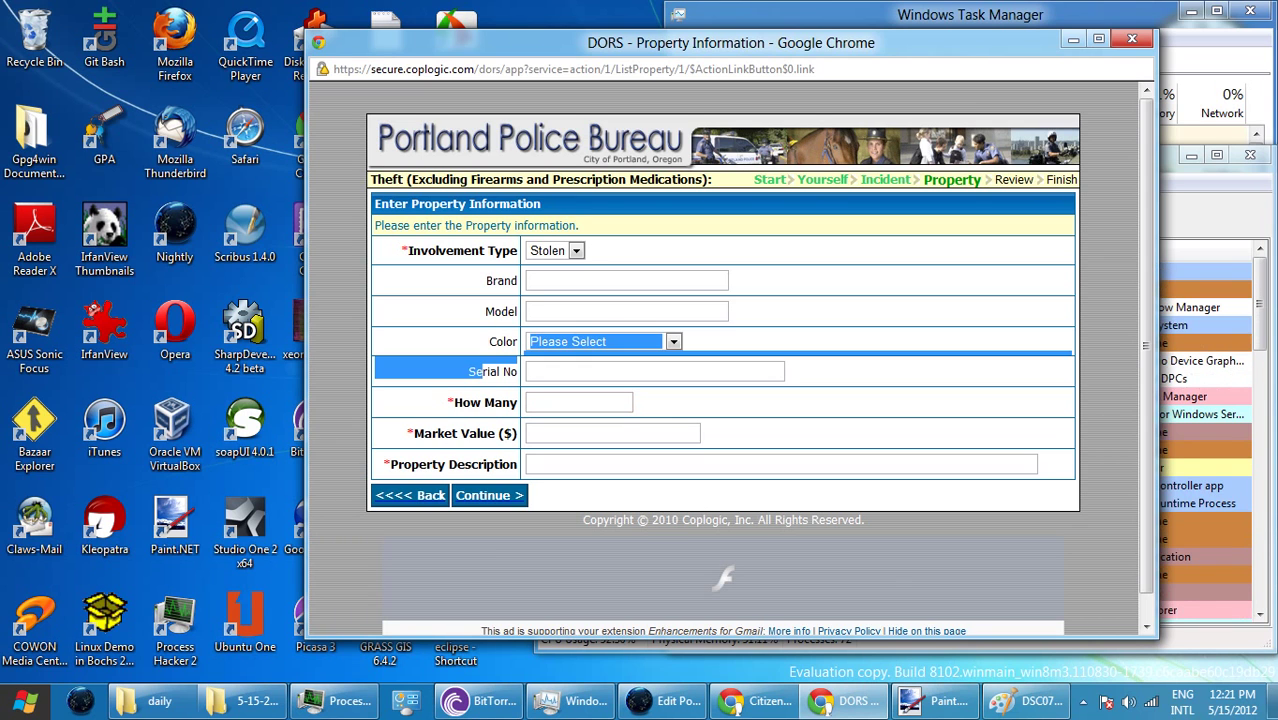
{"action": "left_click", "coordinate": [483, 371]}
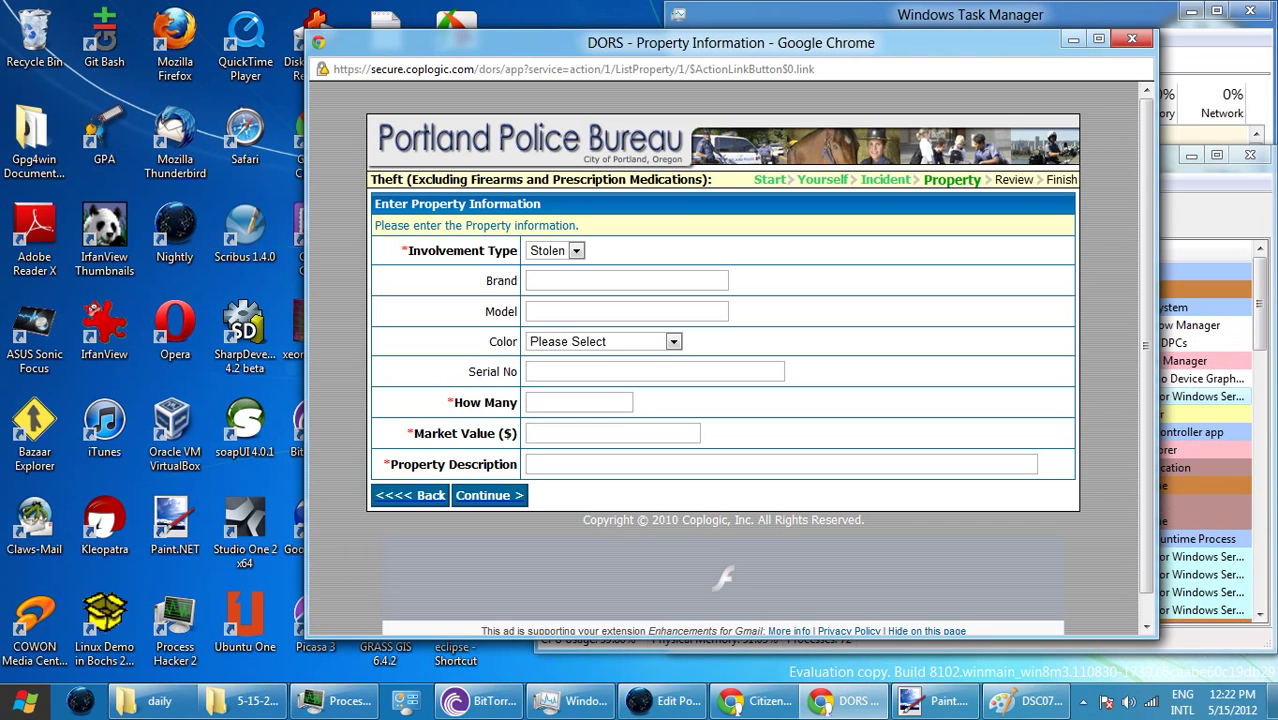
{"action": "left_click", "coordinate": [578, 402]}
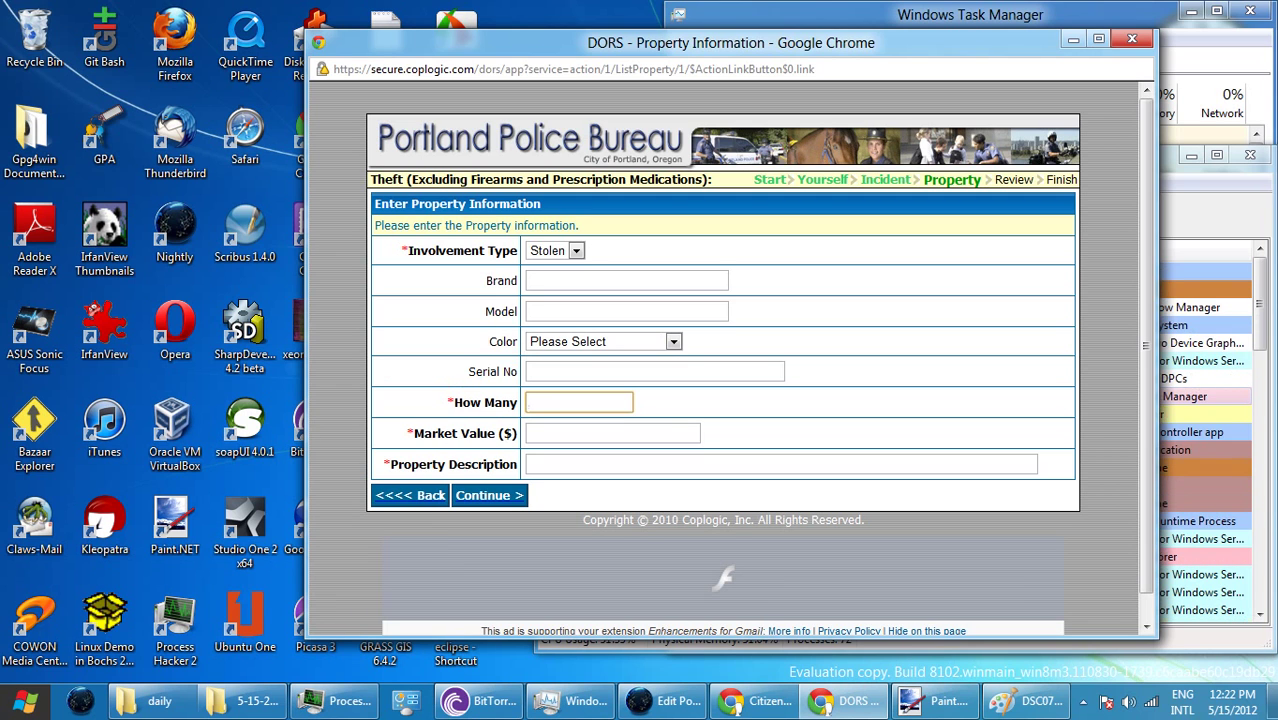
{"action": "type", "text": "1"}
{"action": "key", "text": "Tab"}
{"action": "type", "text": "1.00"}
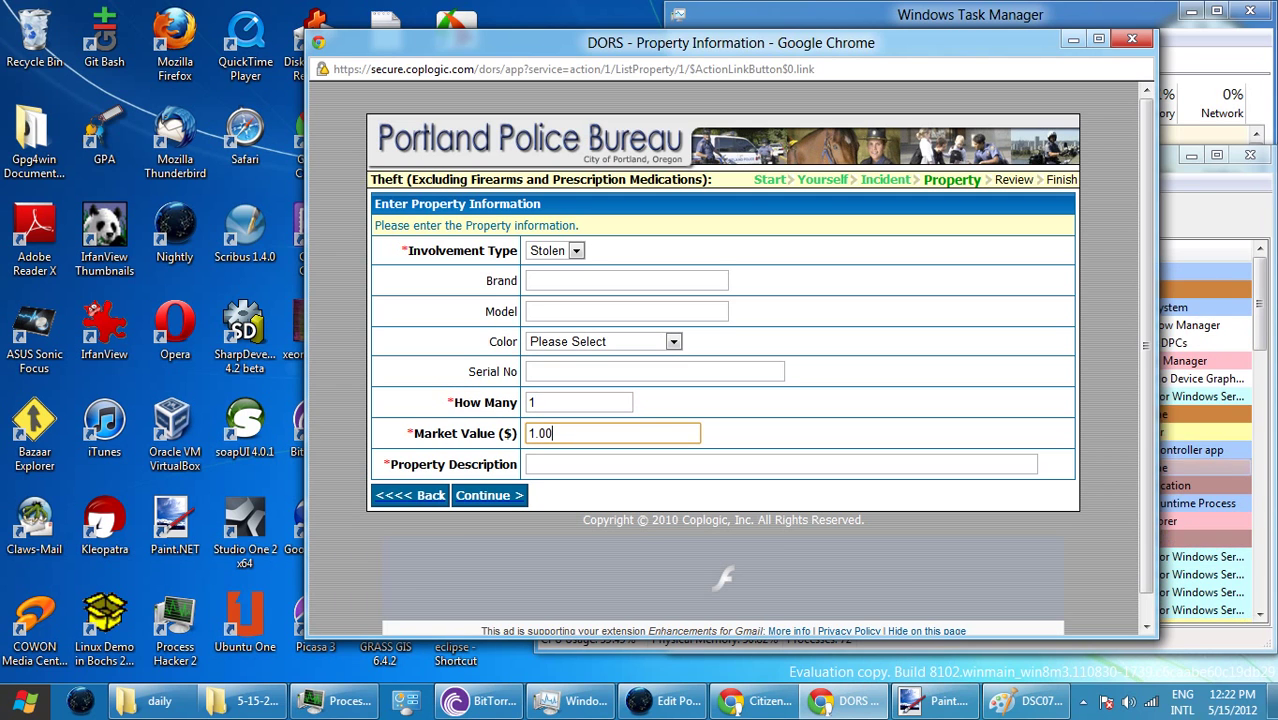
{"action": "key", "text": "Tab"}
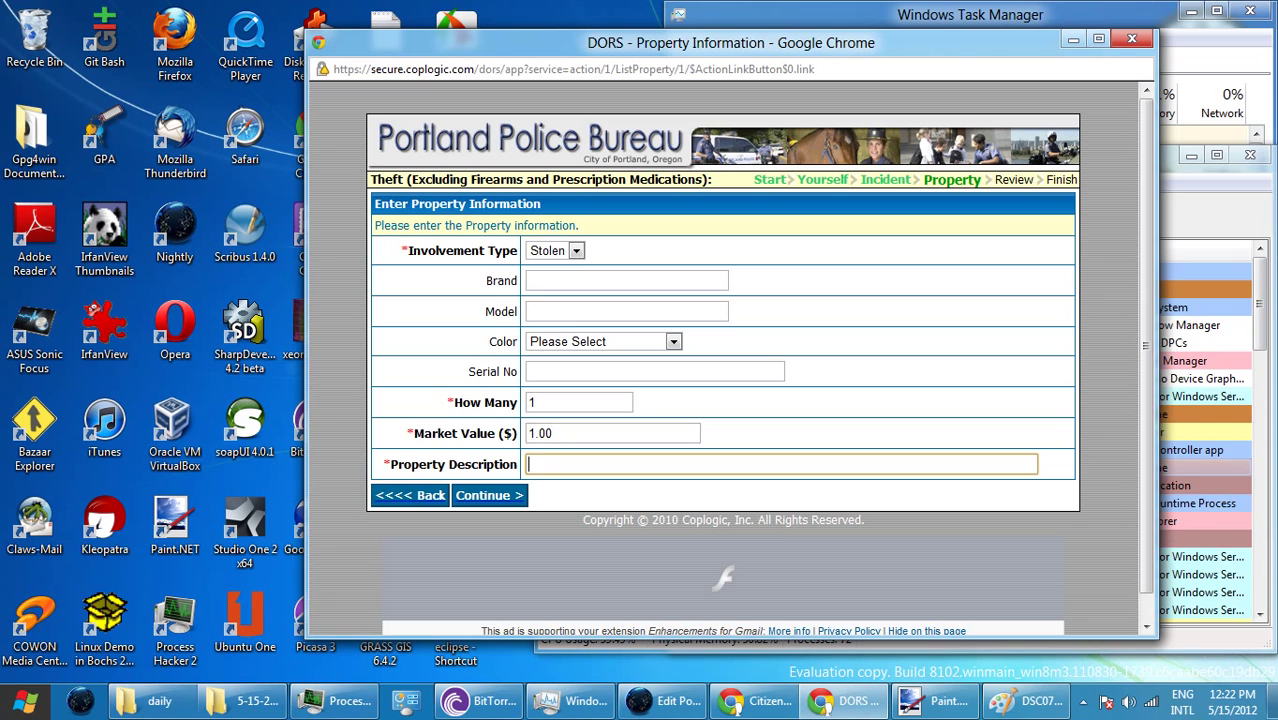
- Type the description 'Foot powder from Dollar Tree.', correcting typos, and submit the item
{"action": "type", "text": "Dol"}
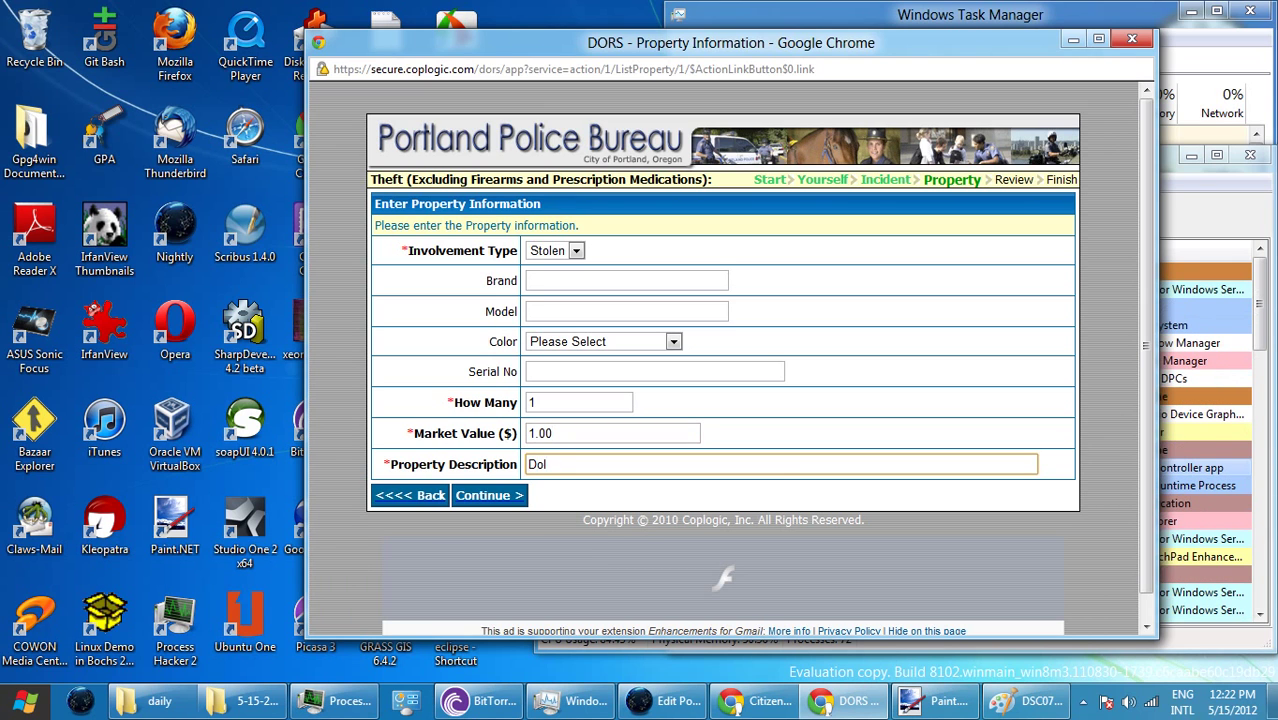
{"action": "key", "text": "ctrl+a"}
{"action": "key", "text": "BackSpace"}
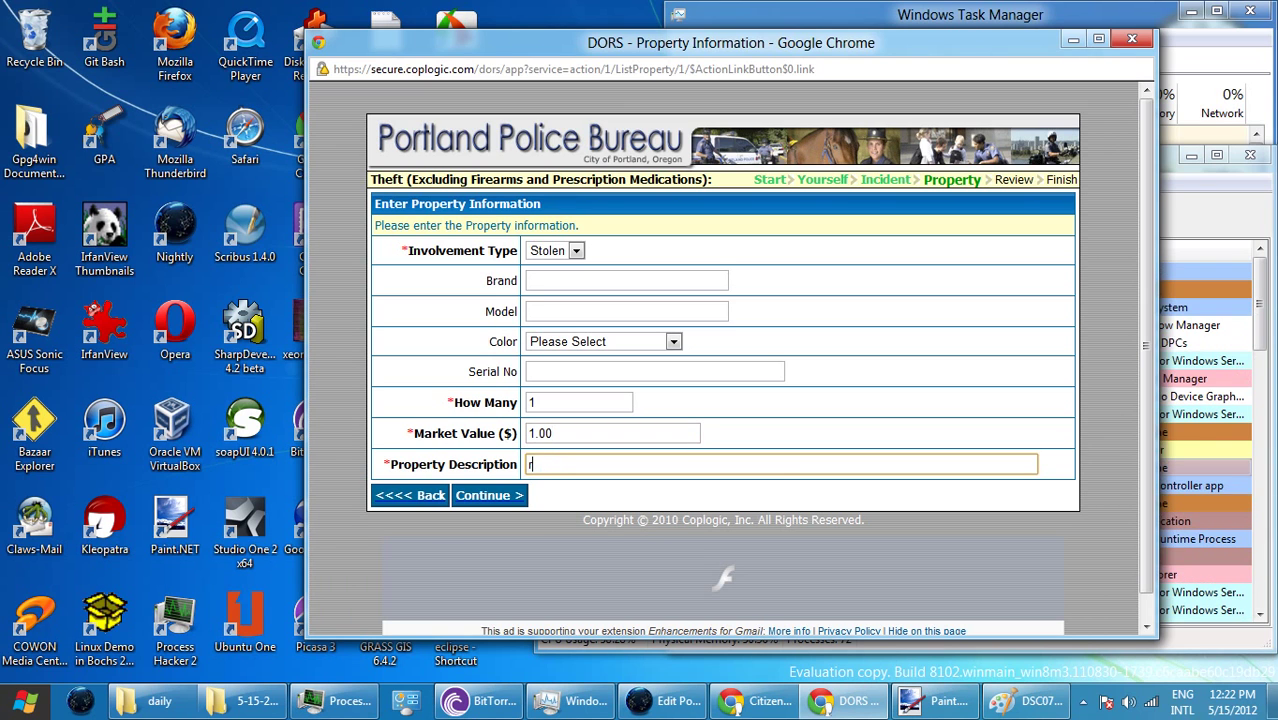
{"action": "type", "text": "Foo"}
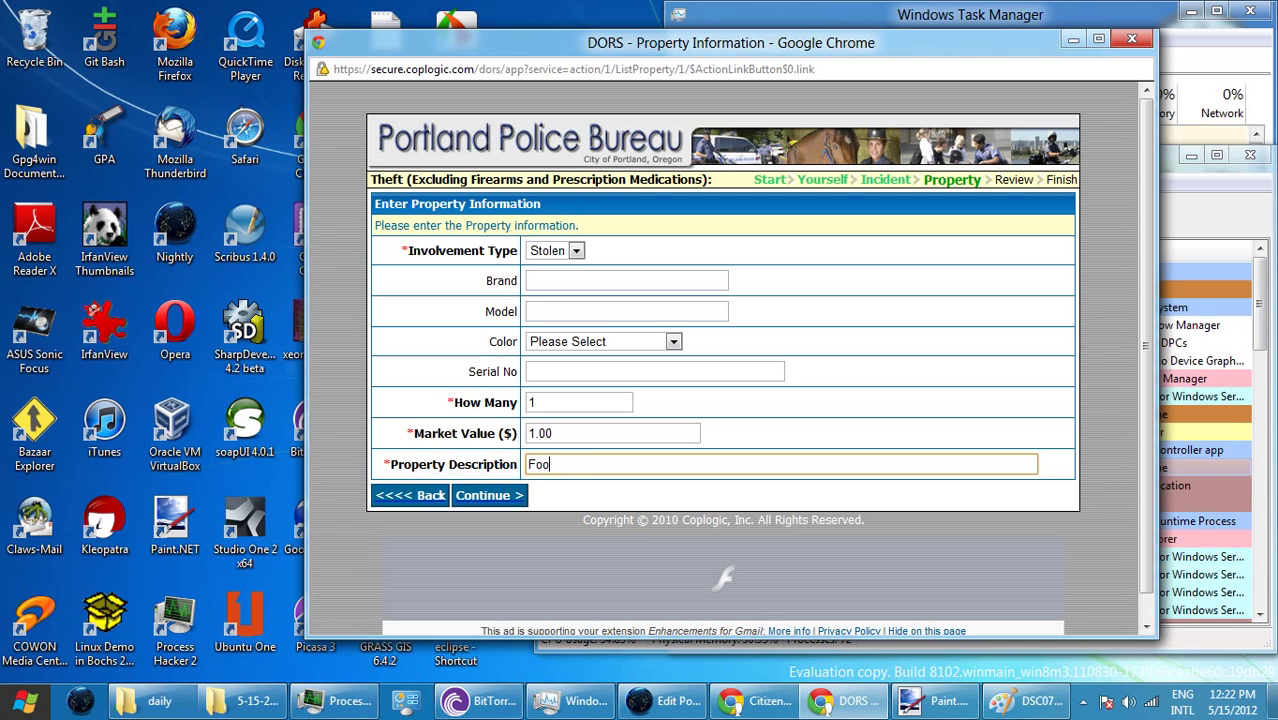
{"action": "type", "text": "t powe"}
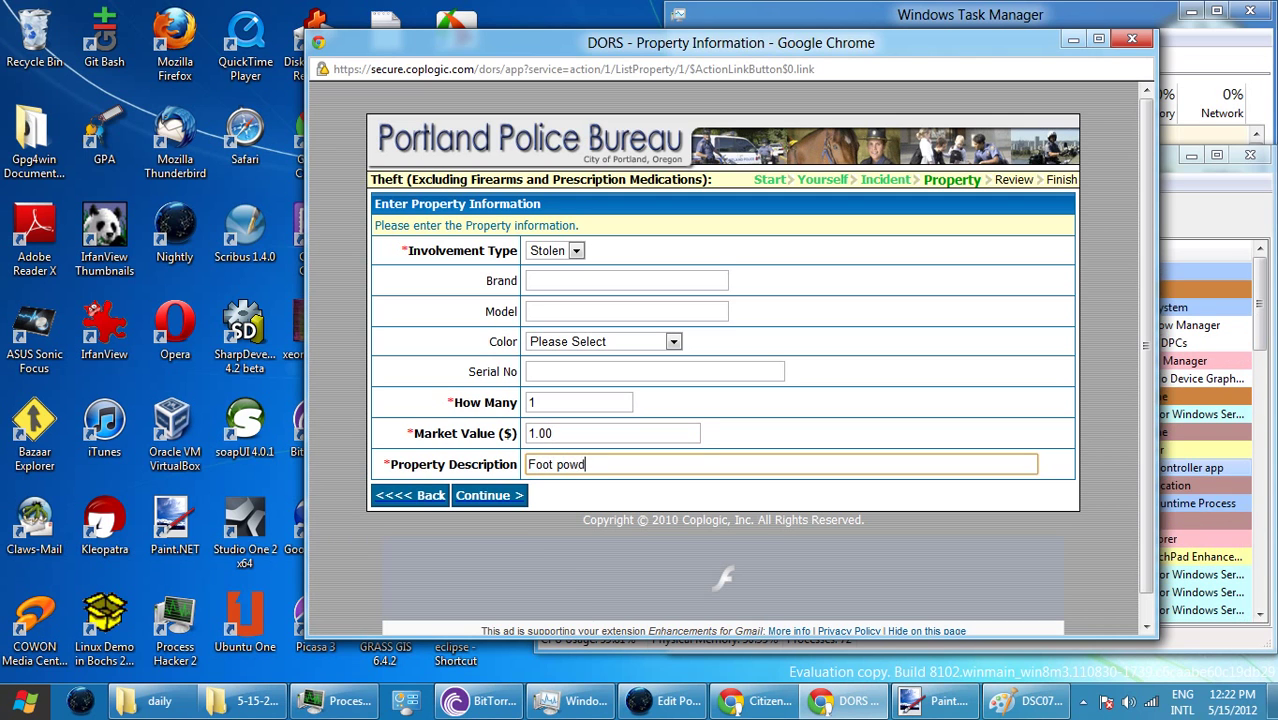
{"action": "type", "text": "e f"}
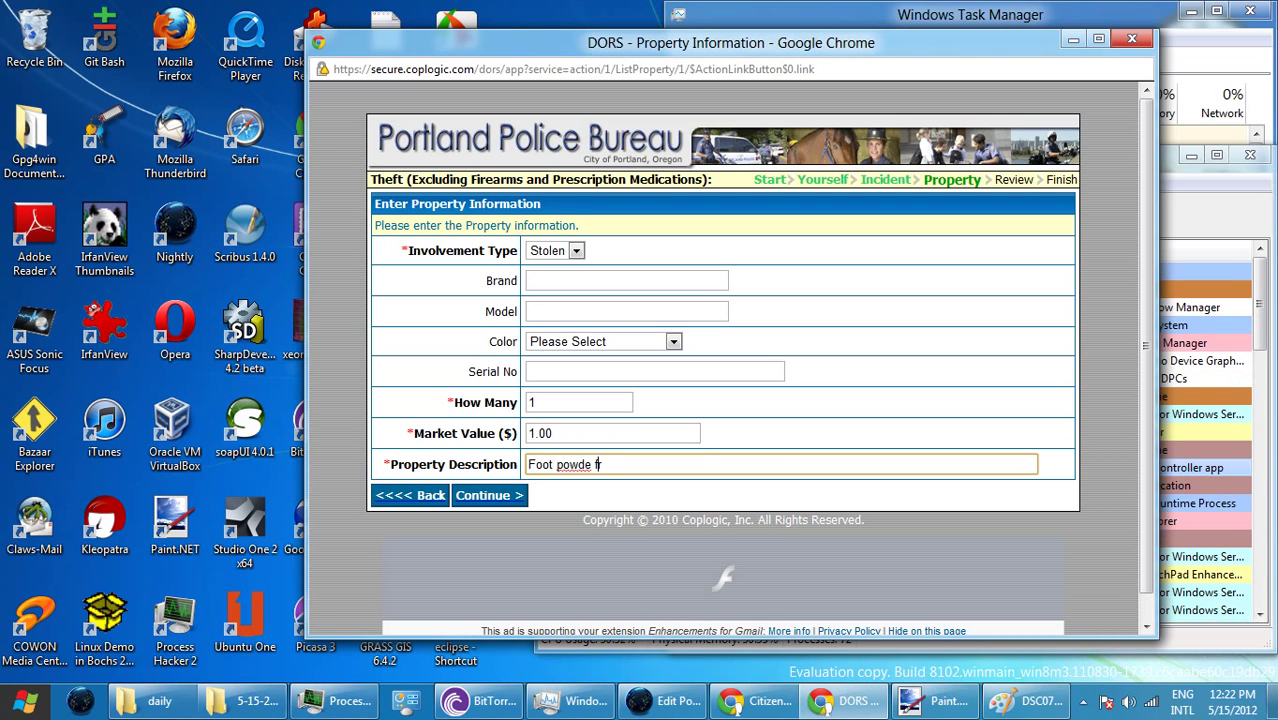
{"action": "type", "text": "rr"}
{"action": "left_click_drag", "start_coordinate": [603, 464], "coordinate": [592, 464]}
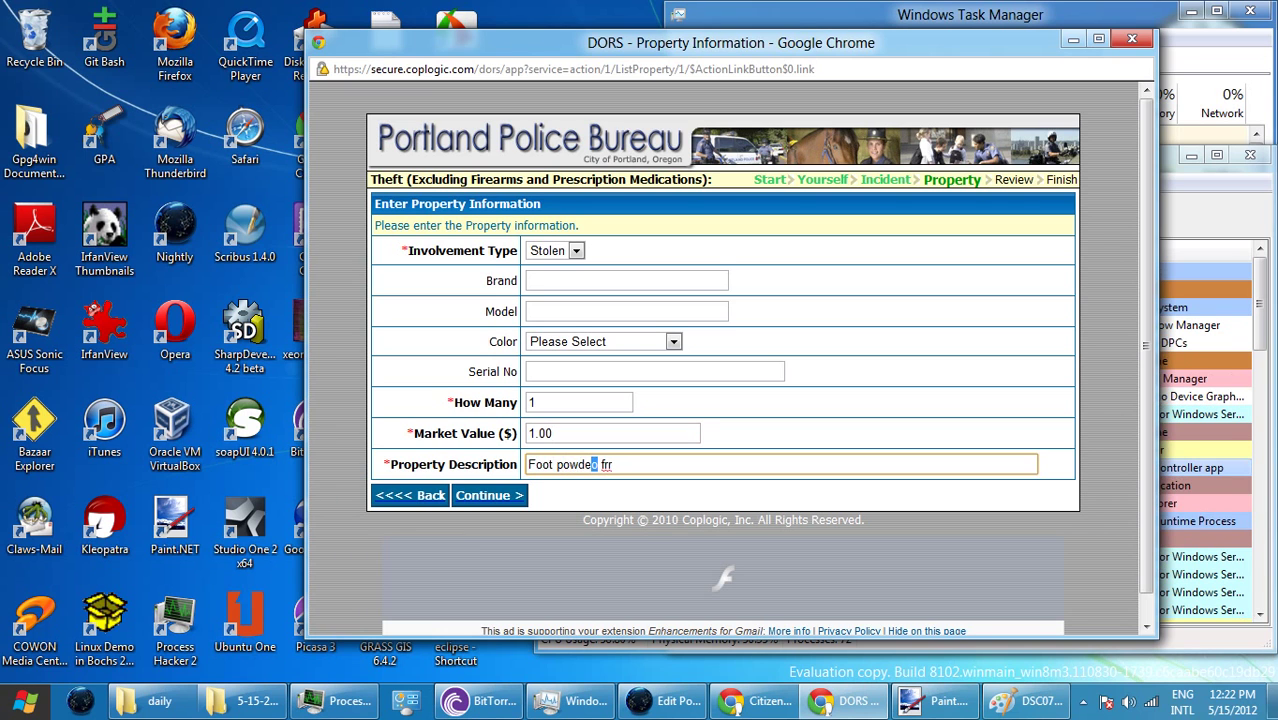
{"action": "key", "text": "Return"}
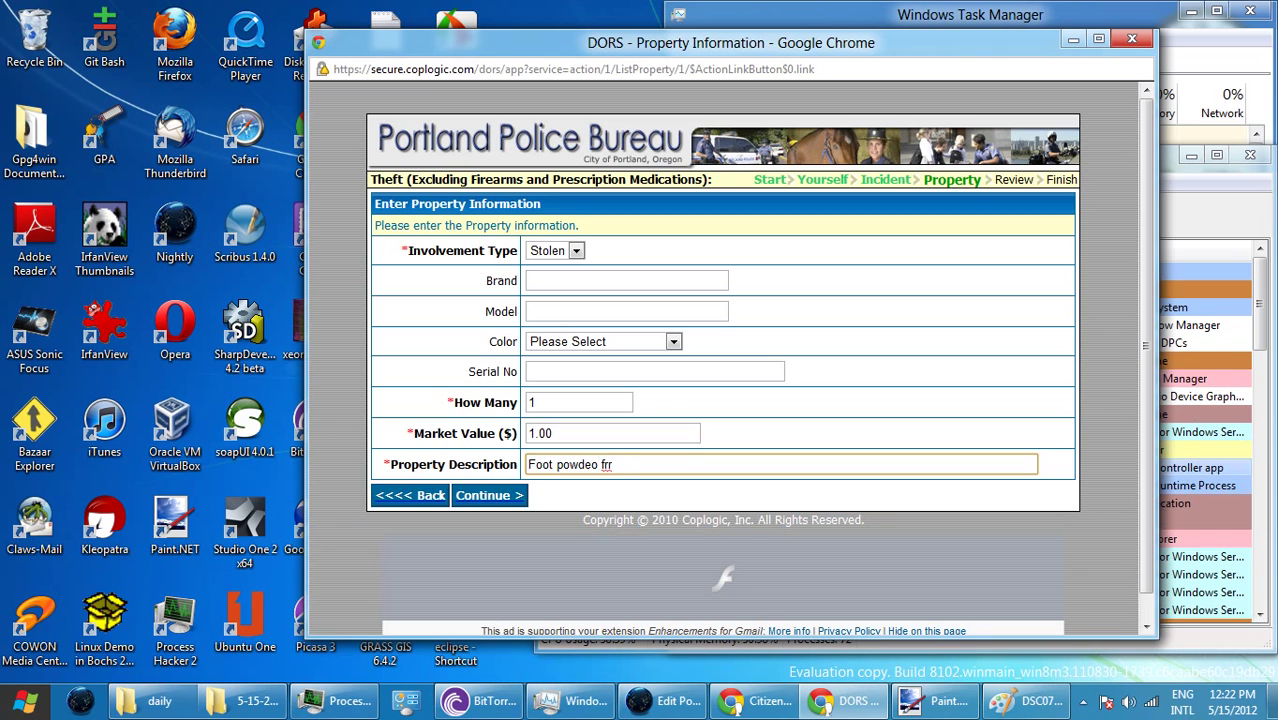
{"action": "left_click", "coordinate": [599, 464]}
{"action": "key", "text": "BackSpace"}
{"action": "type", "text": "r"}
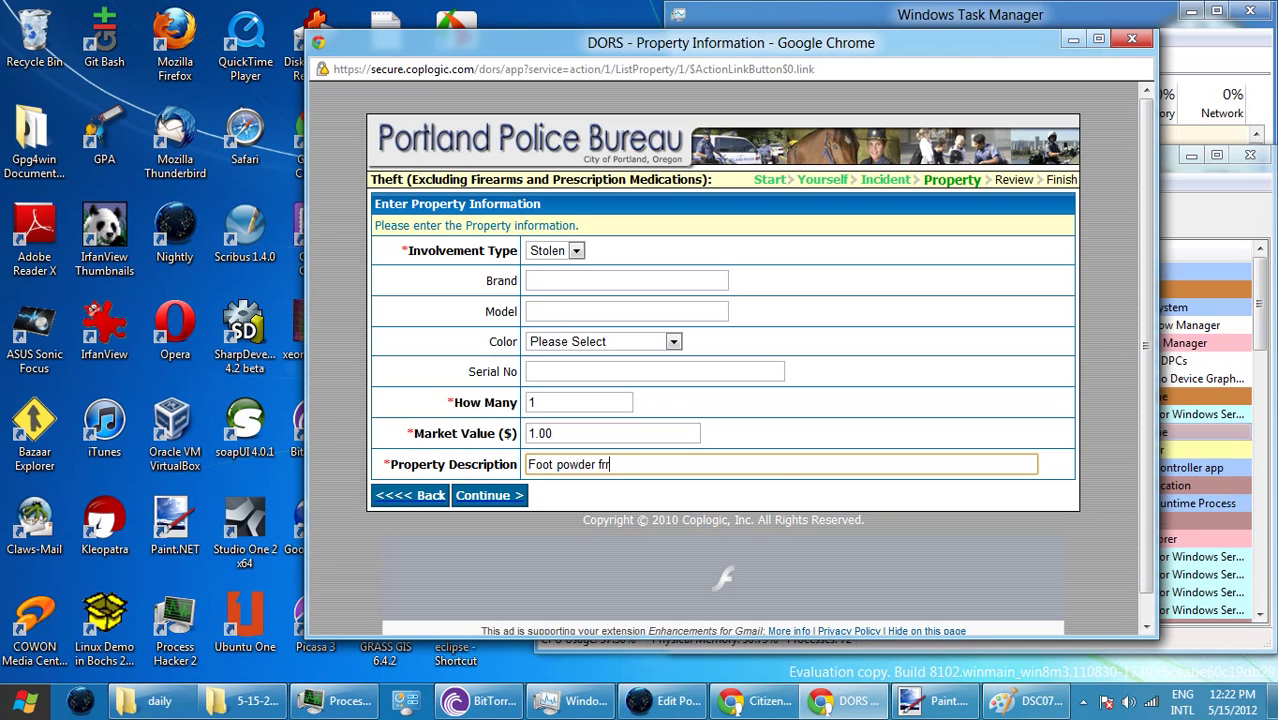
{"action": "type", "text": "om"}
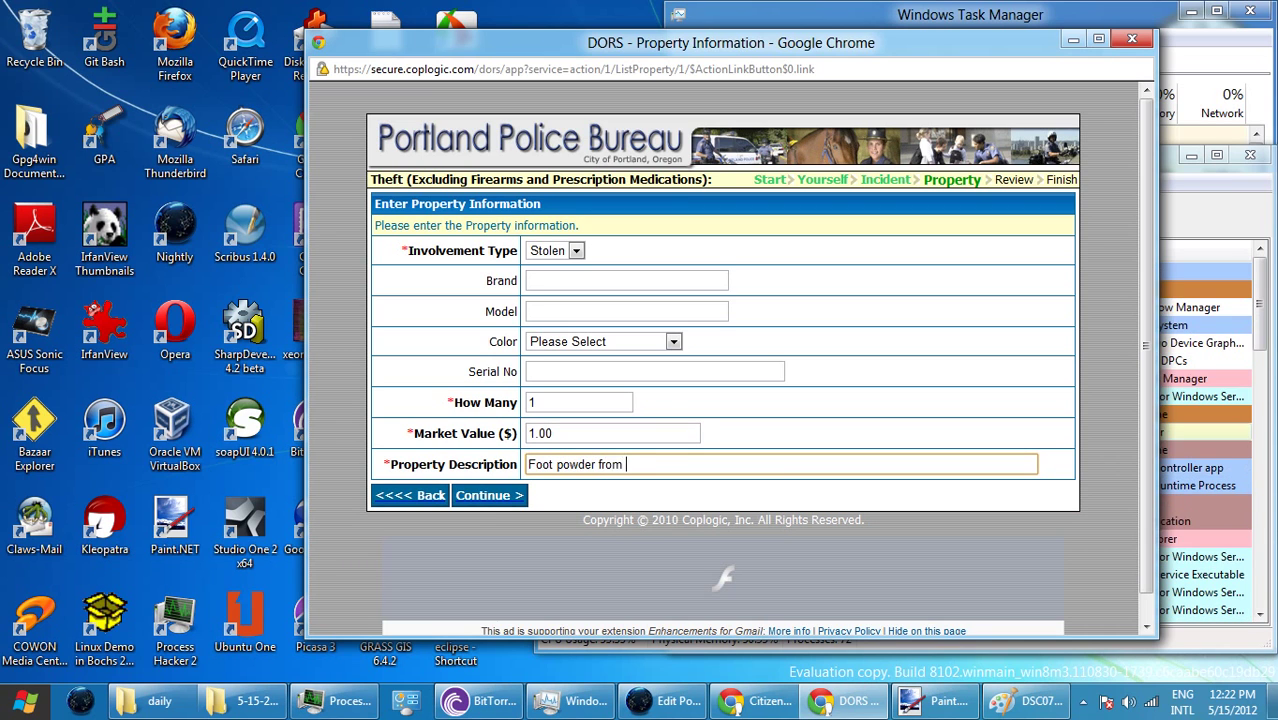
{"action": "type", "text": " dr"}
{"action": "key", "text": "BackSpace"}
{"action": "key", "text": "BackSpace"}
{"action": "type", "text": "Do"}
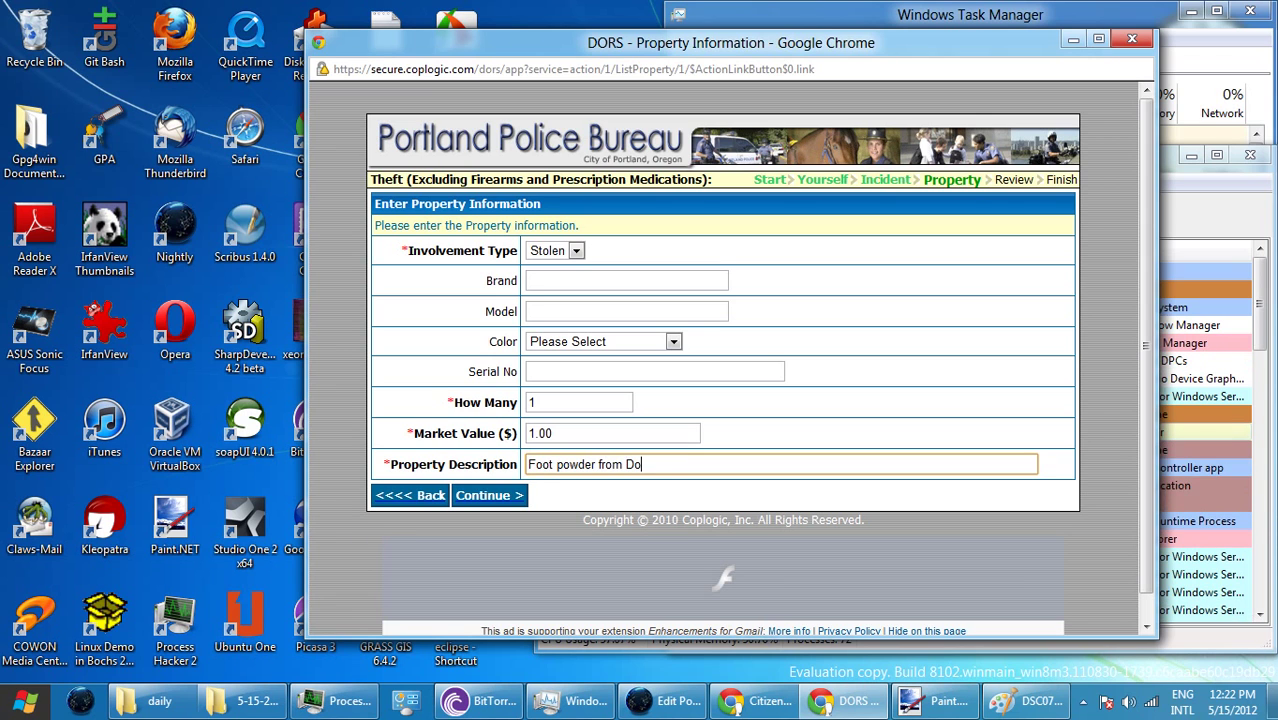
{"action": "type", "text": "llar Tree."}
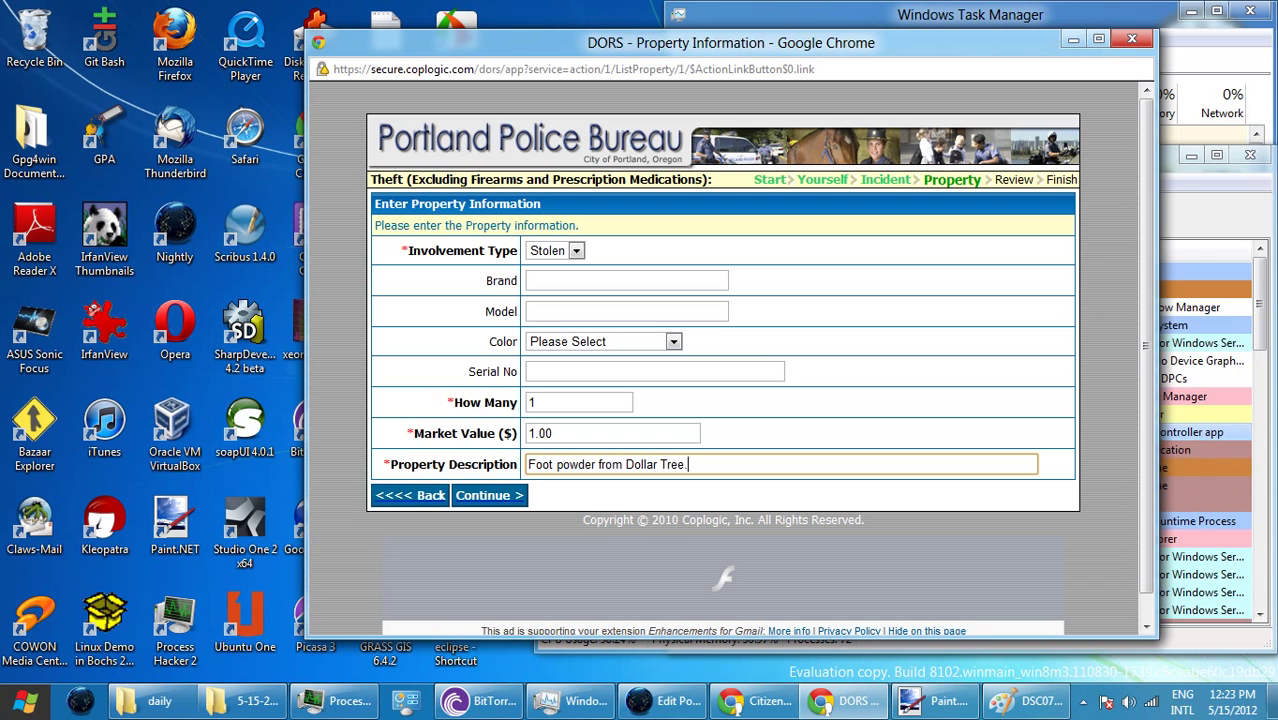
{"action": "key", "text": "Return"}
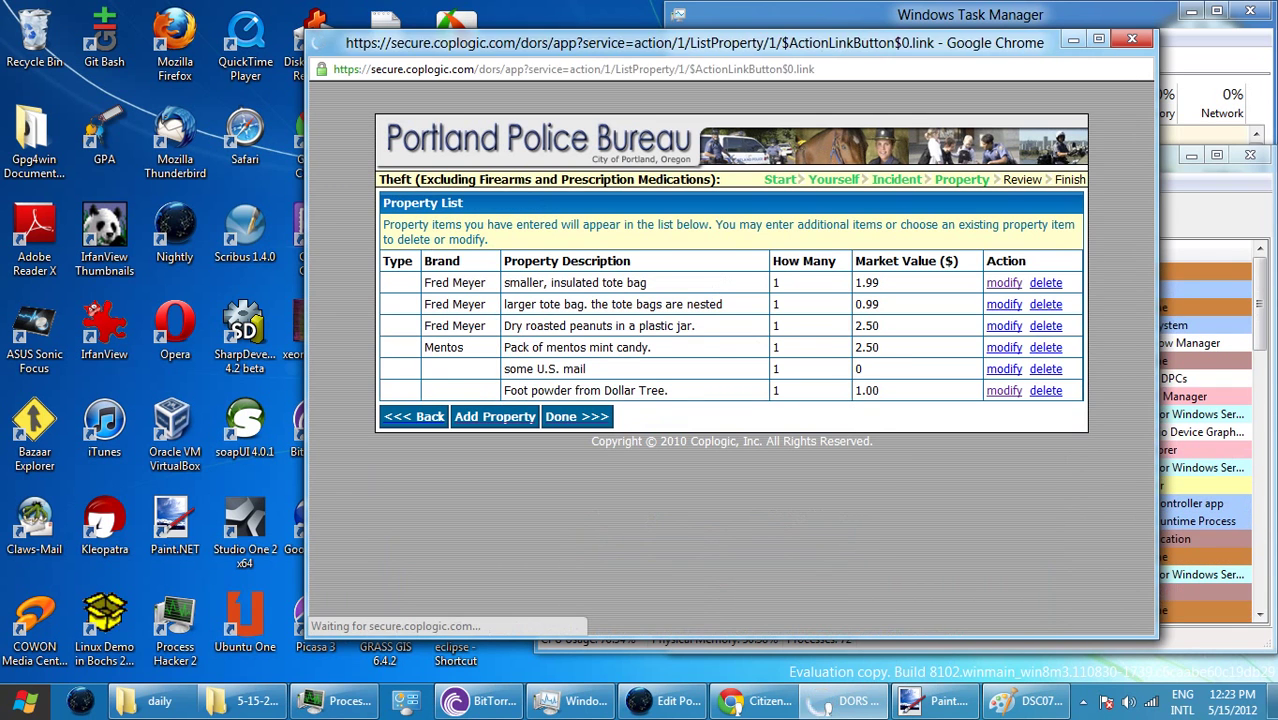
- Enter quantity 1, value 1.00 and description 'sanitizer from Dollar Tree', then submit
{"action": "key", "text": "Tab"}
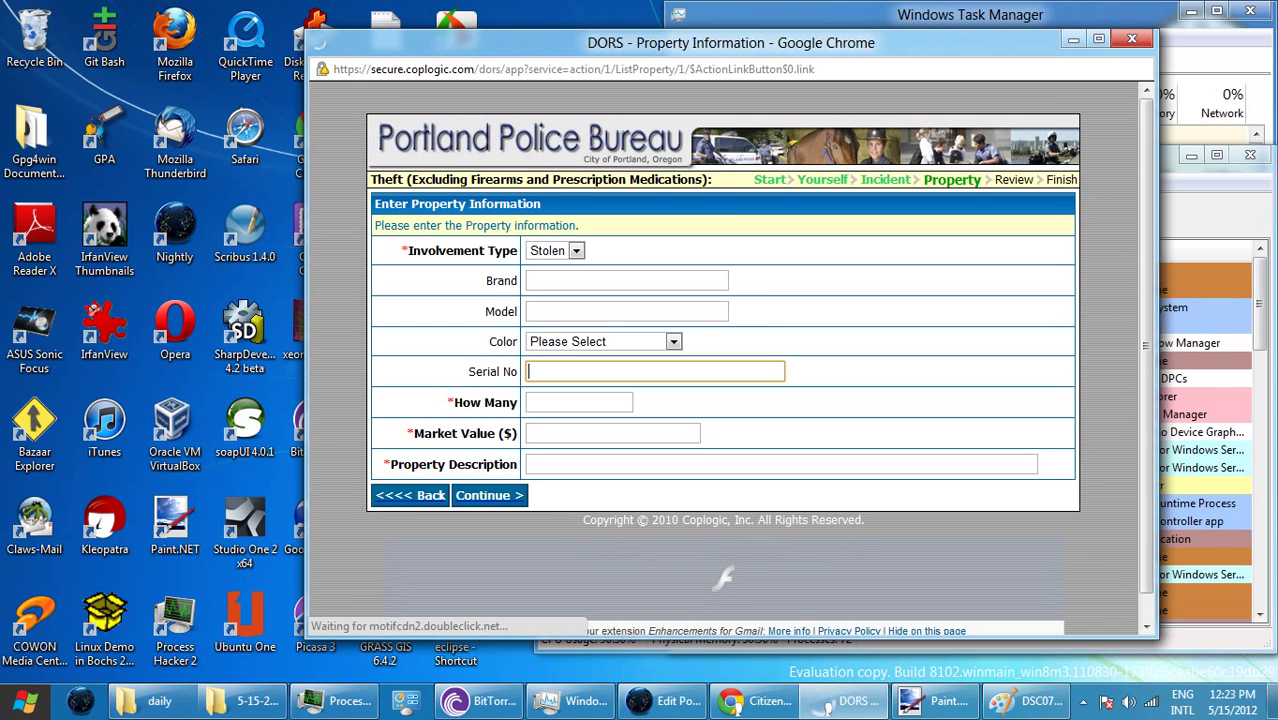
{"action": "key", "text": "Tab"}
{"action": "type", "text": "1"}
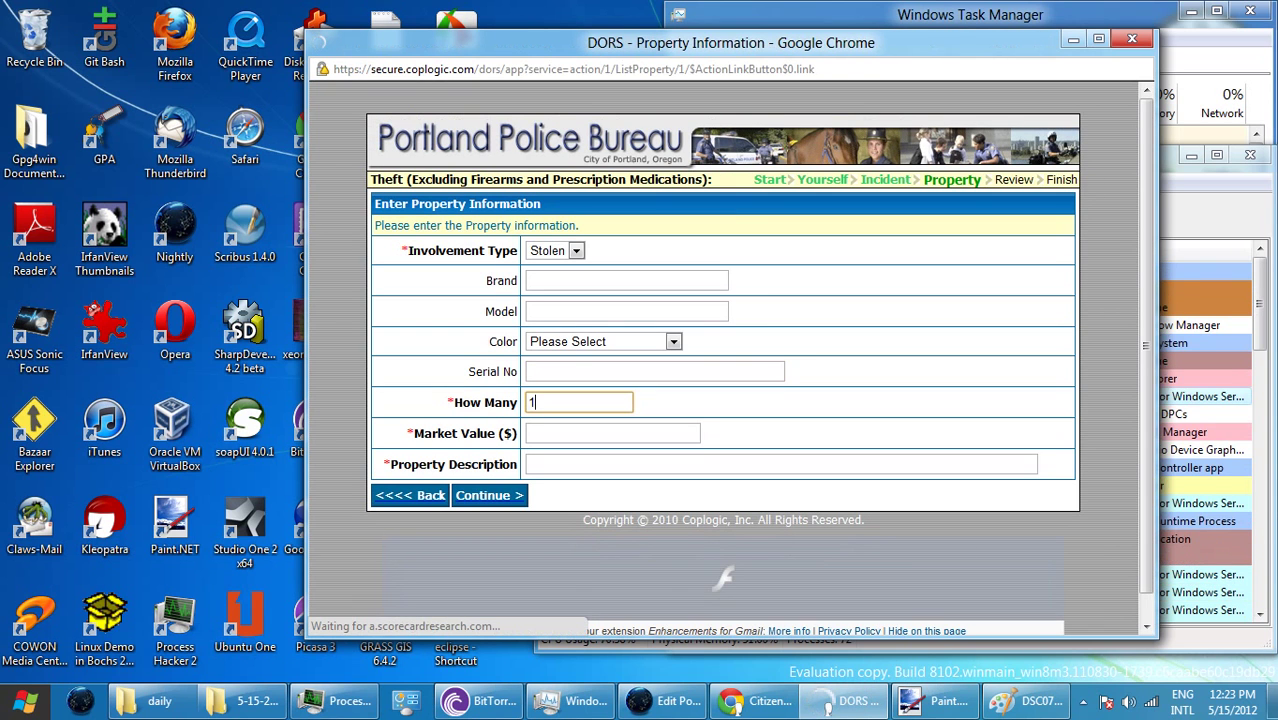
{"action": "key", "text": "Tab"}
{"action": "type", "text": "1"}
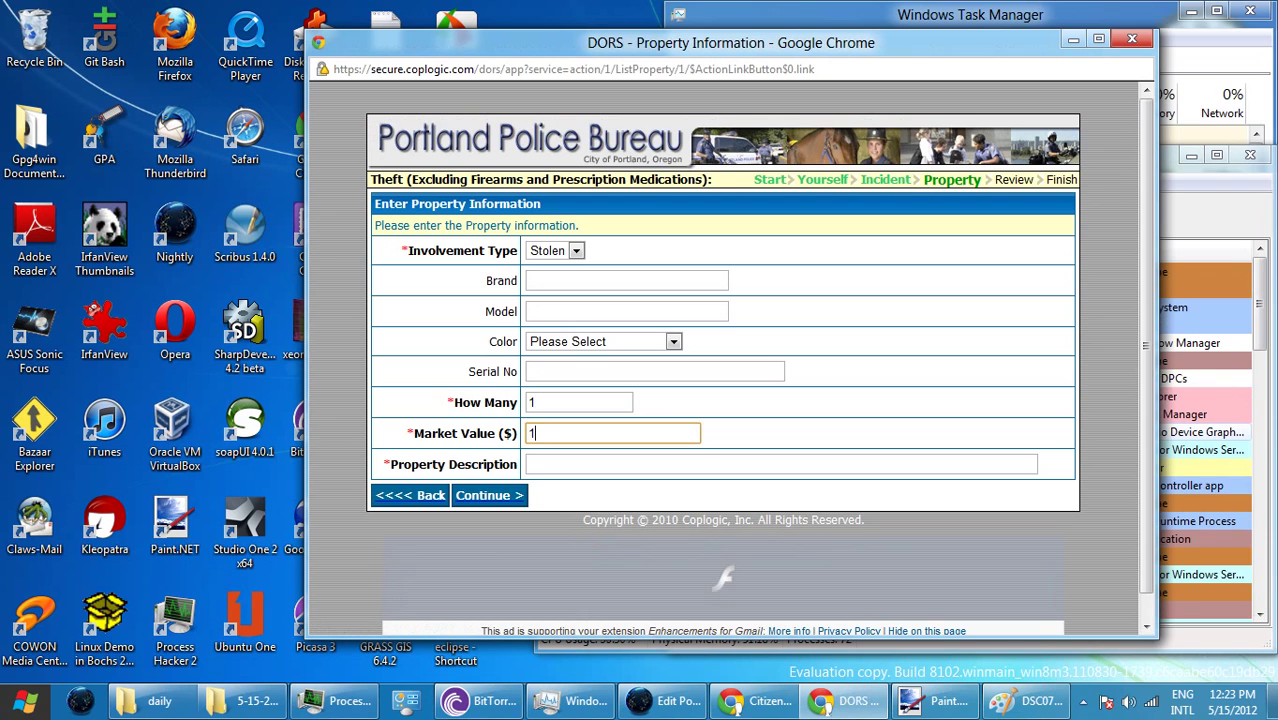
{"action": "type", "text": ".00"}
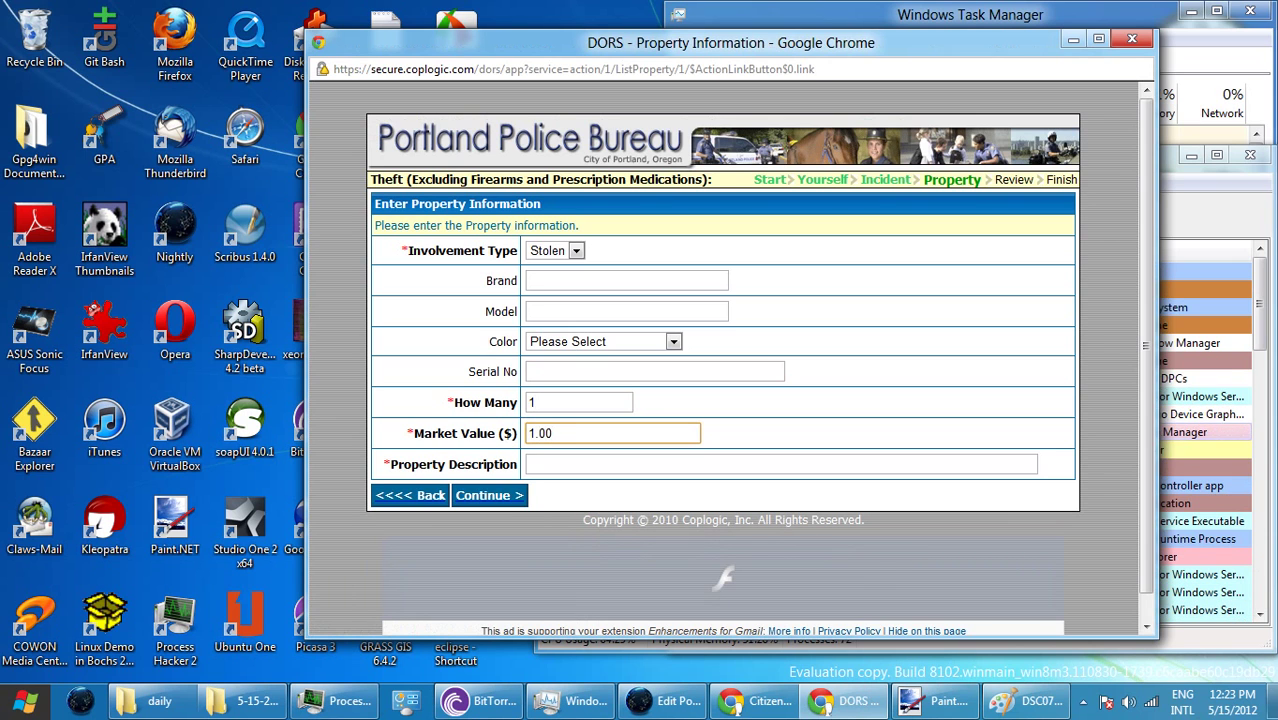
{"action": "left_click", "coordinate": [780, 464]}
{"action": "type", "text": "san"}
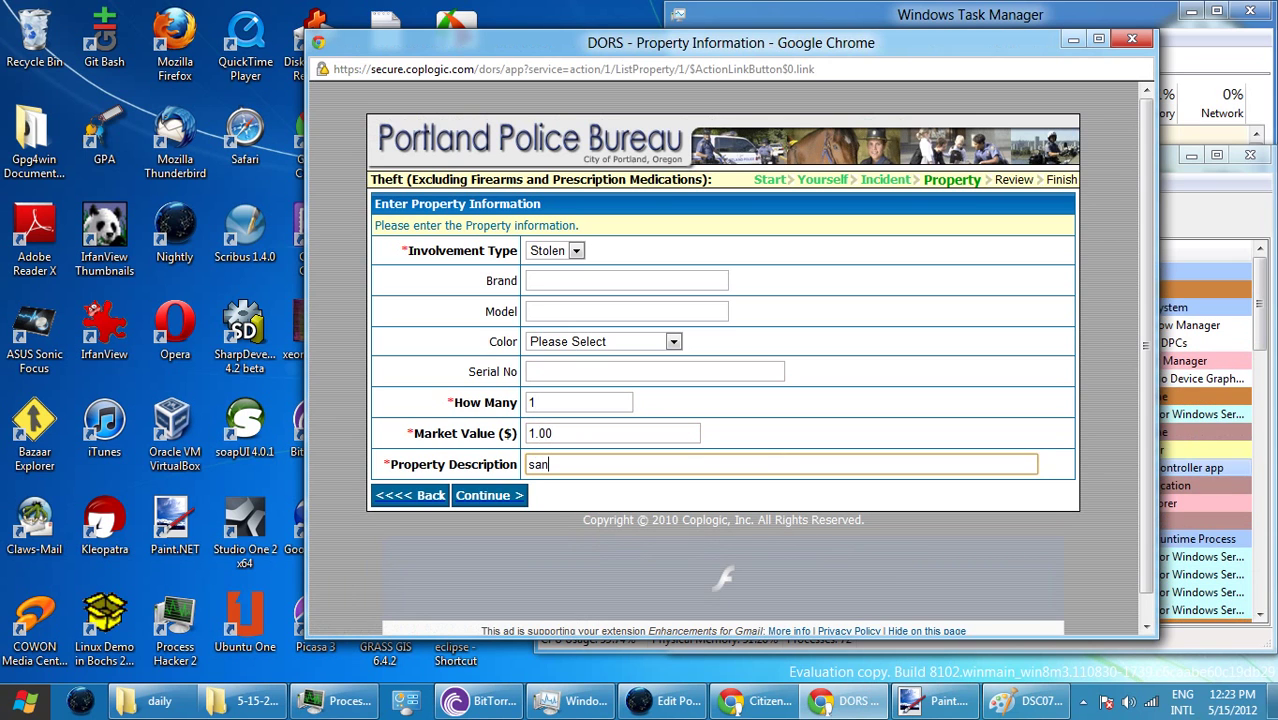
{"action": "type", "text": "itiz"}
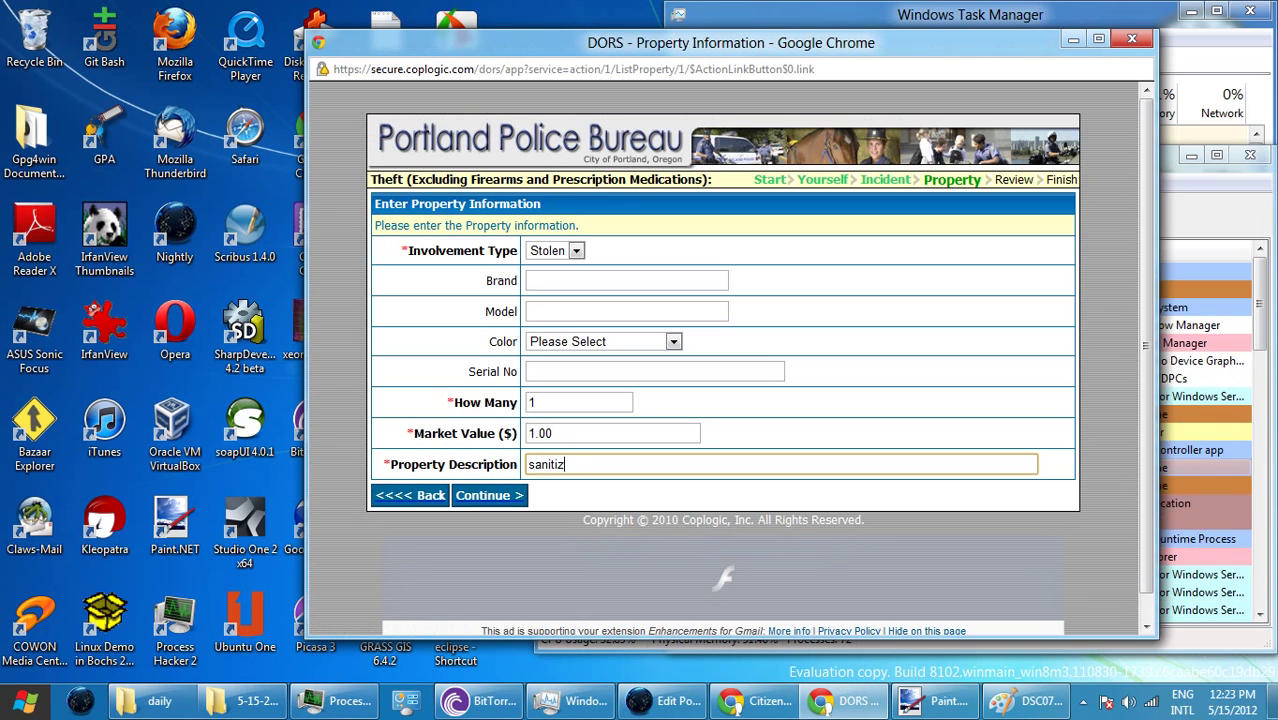
{"action": "type", "text": "er"}
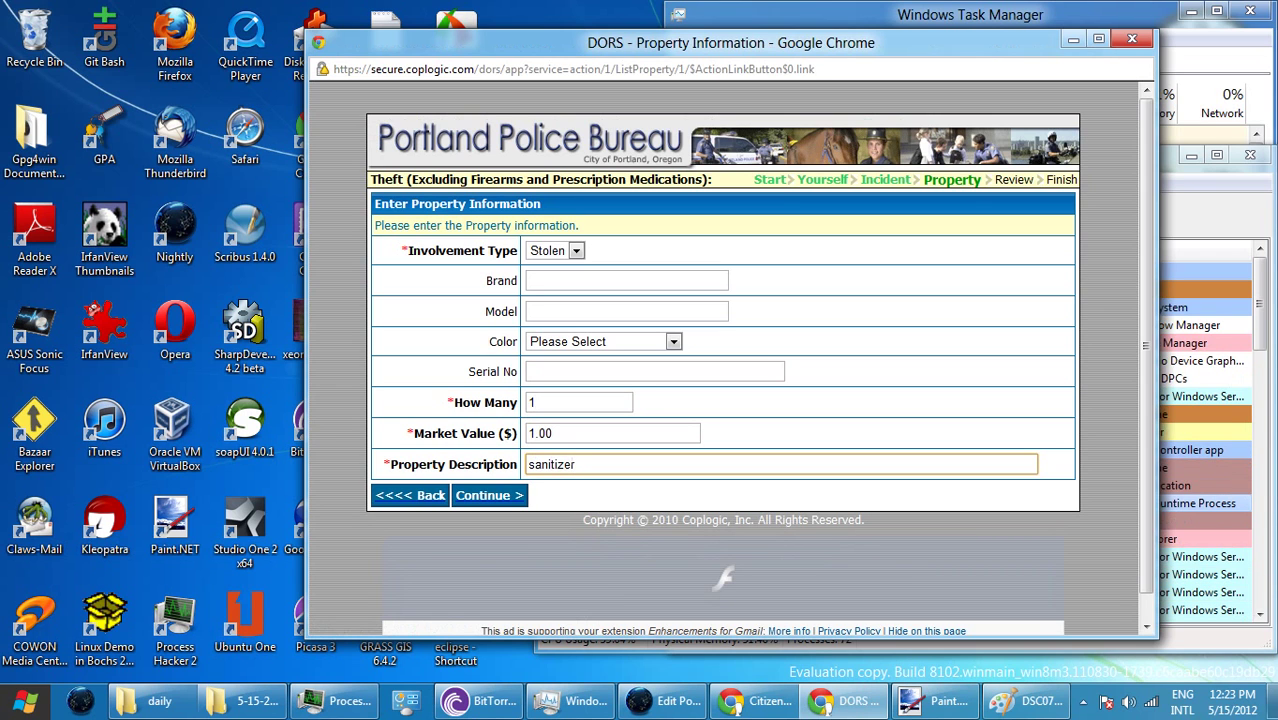
{"action": "type", "text": " fro"}
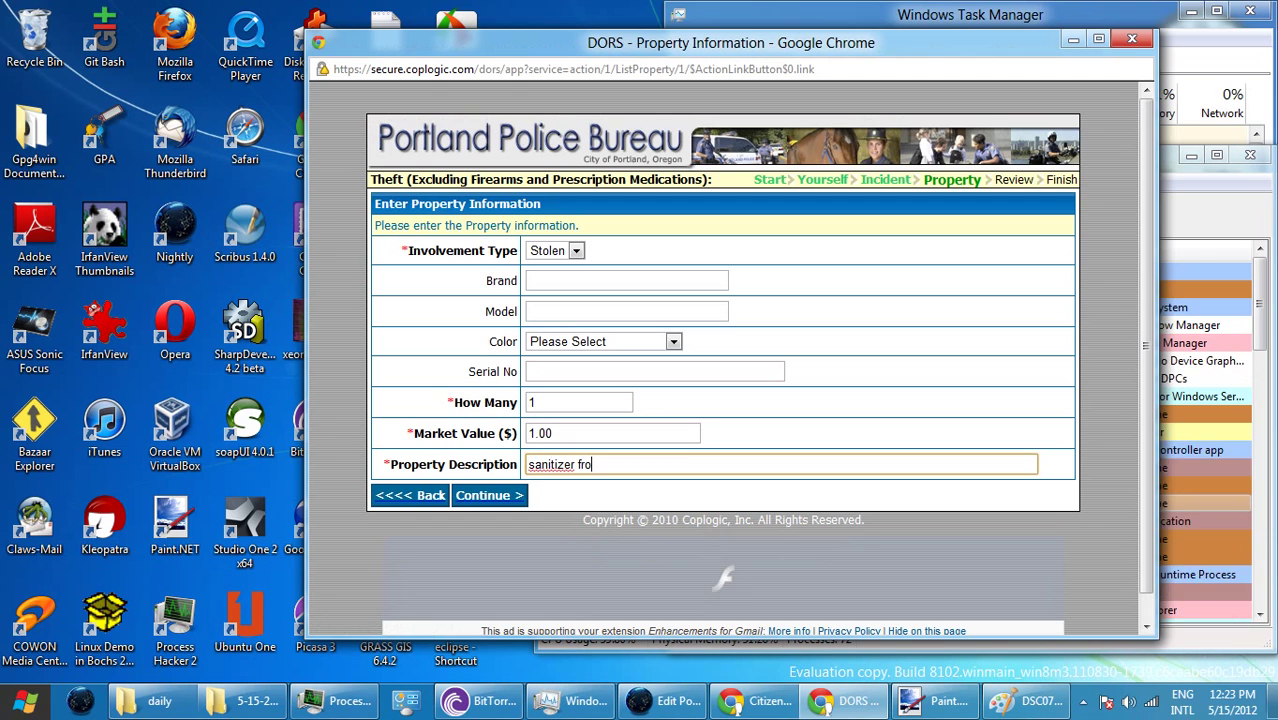
{"action": "type", "text": "m Dollar Tree"}
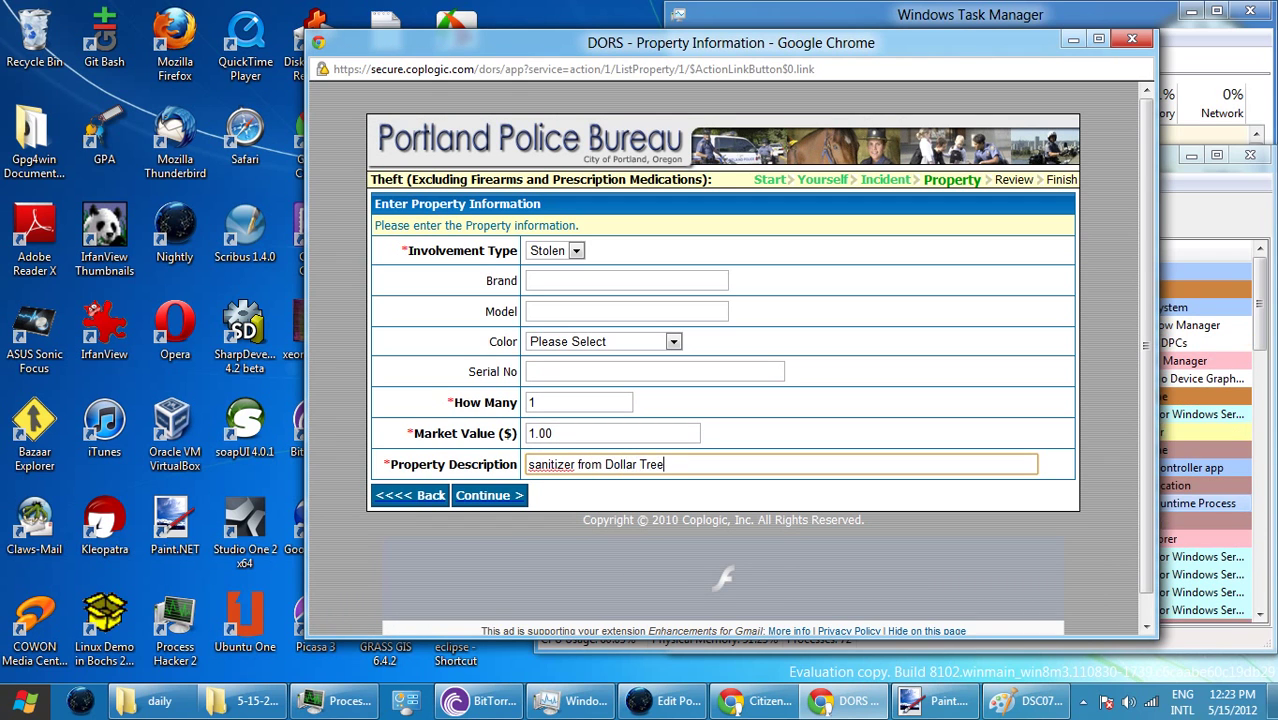
{"action": "key", "text": "Return"}
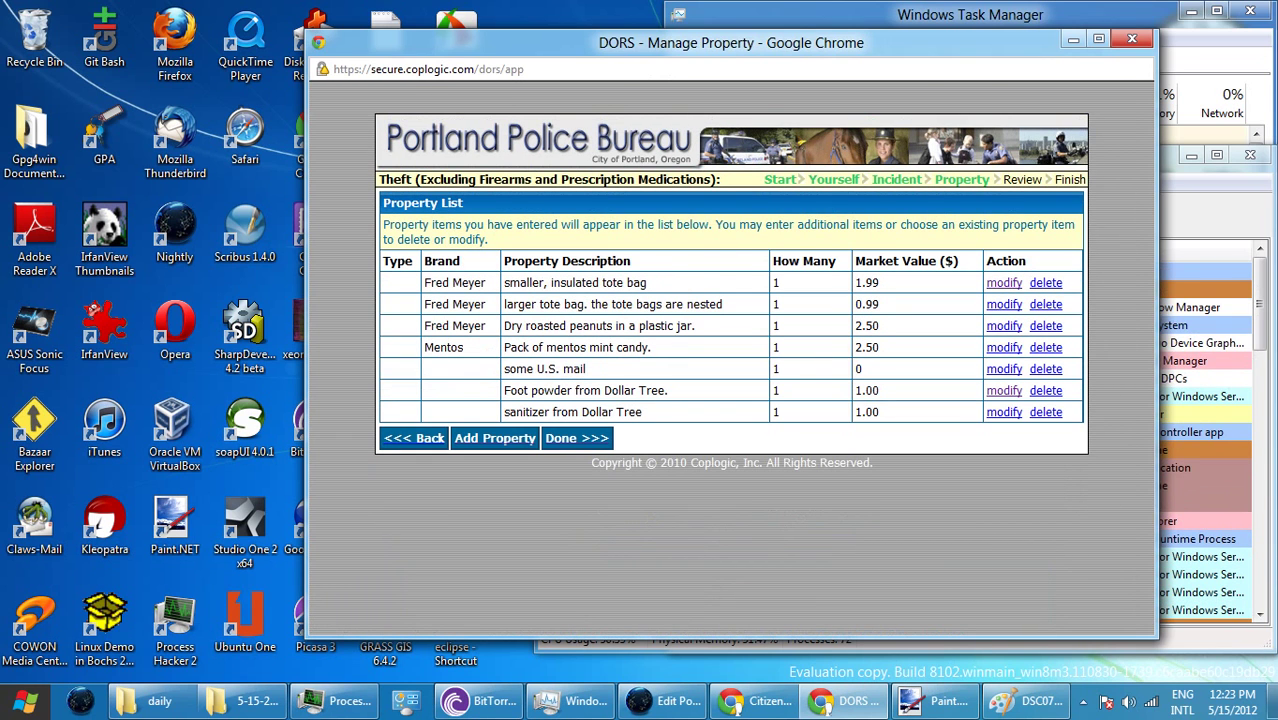
- Enter an item with quantity 1, value 1.00 and description 'lotion from Dollar Tree', and submit
{"action": "key", "text": "Return"}
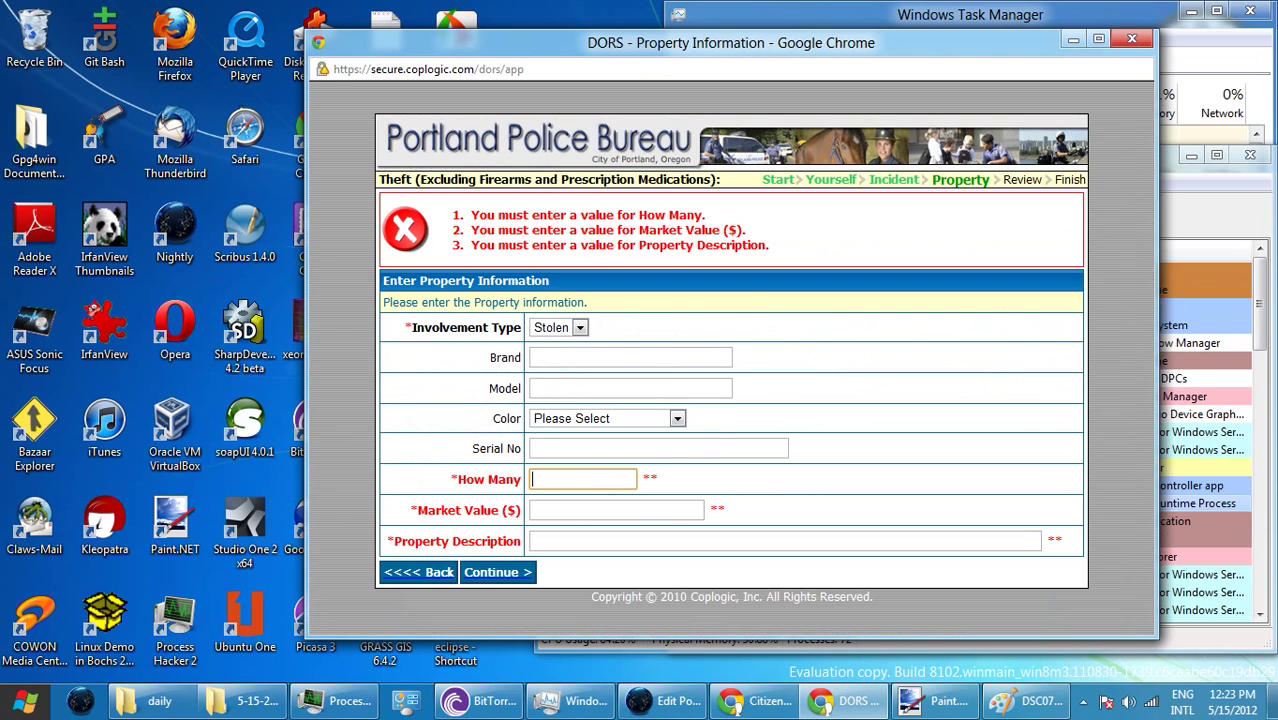
{"action": "type", "text": "1"}
{"action": "key", "text": "Tab"}
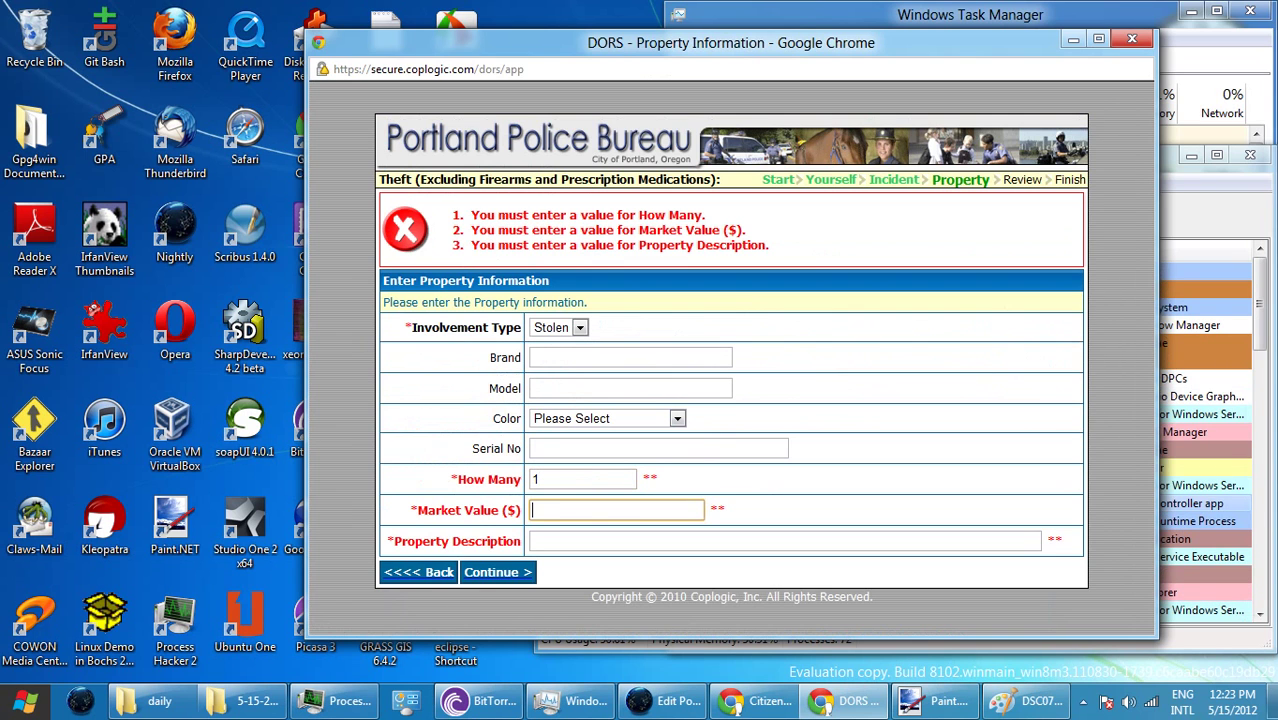
{"action": "type", "text": "1.00"}
{"action": "key", "text": "Tab"}
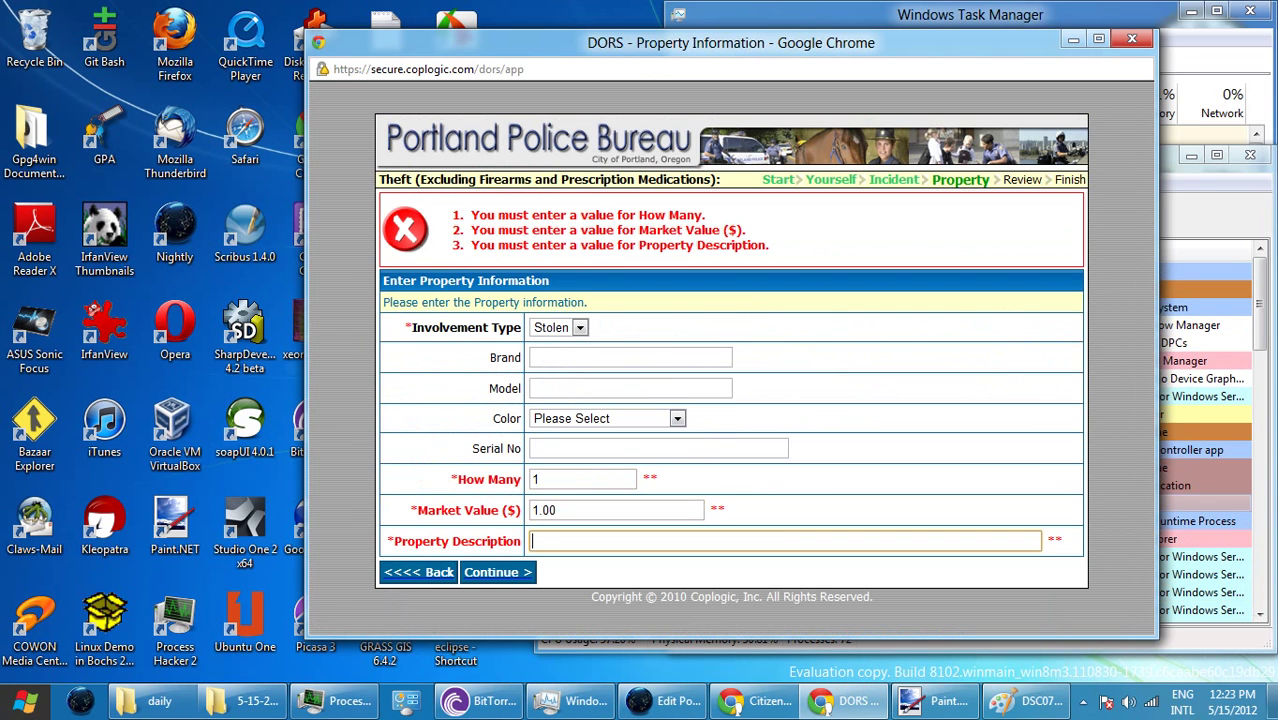
{"action": "type", "text": "lotion f"}
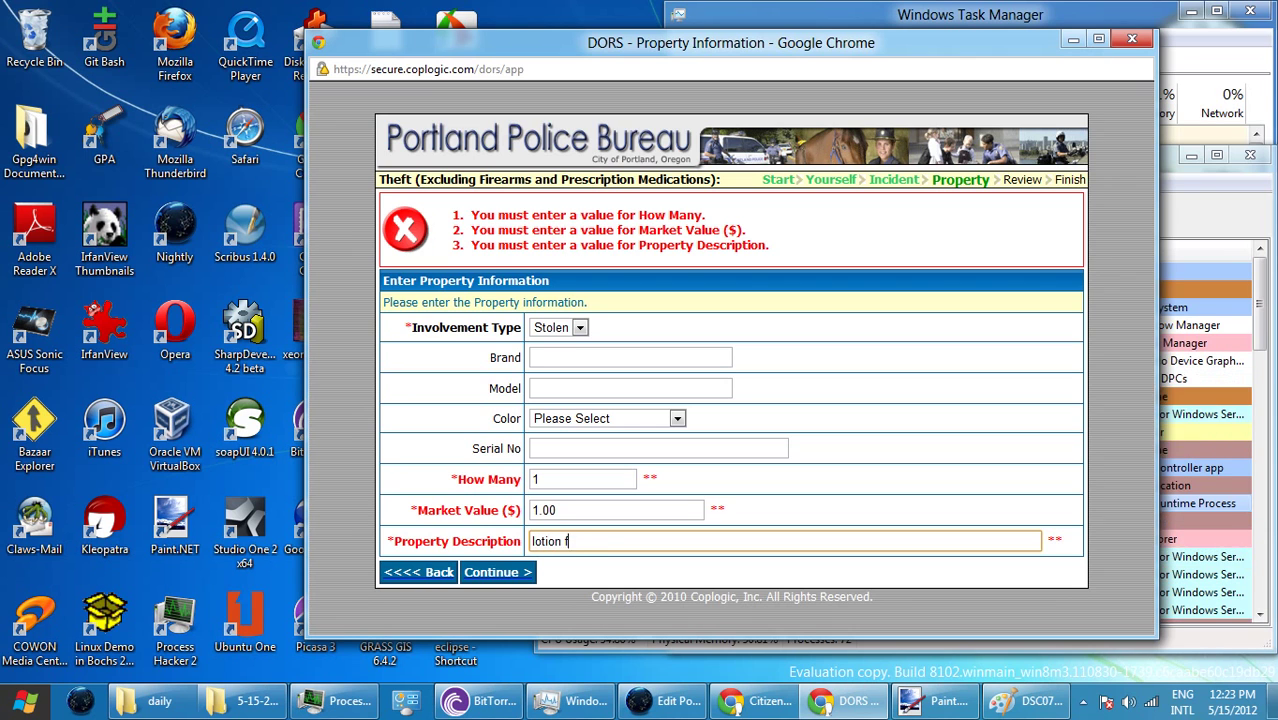
{"action": "type", "text": "rom Dollar "}
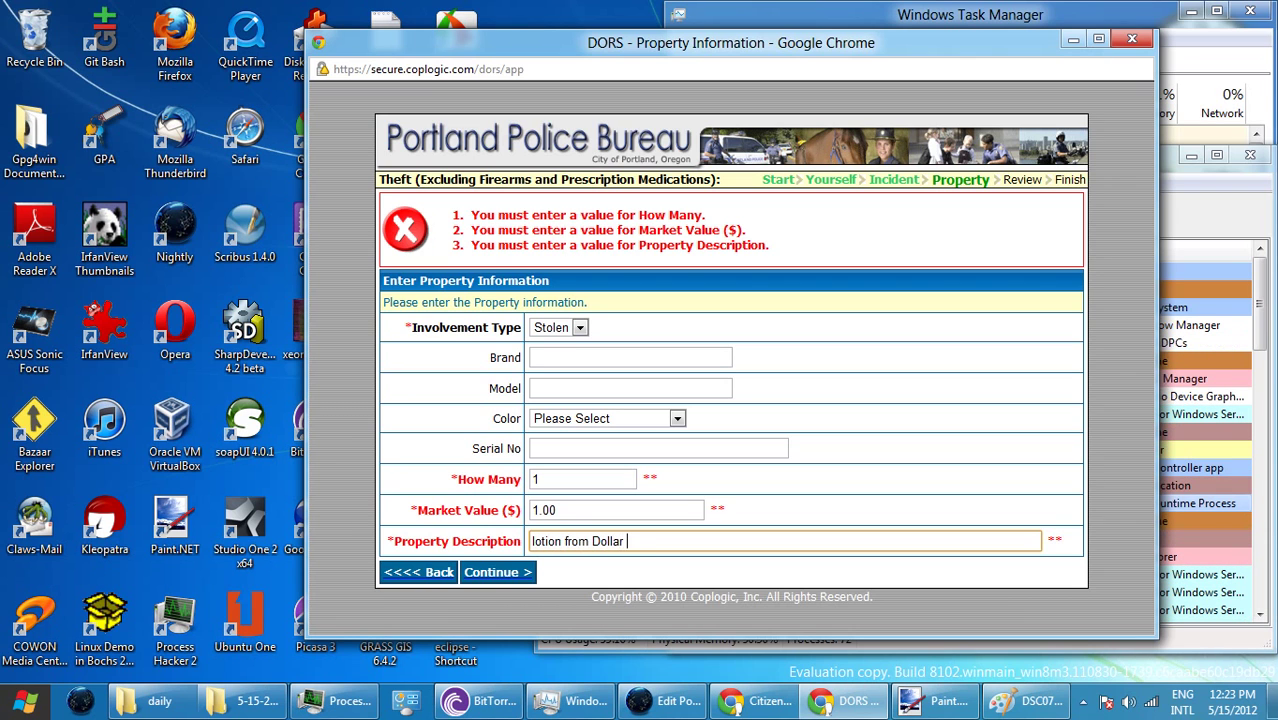
{"action": "type", "text": "Tree"}
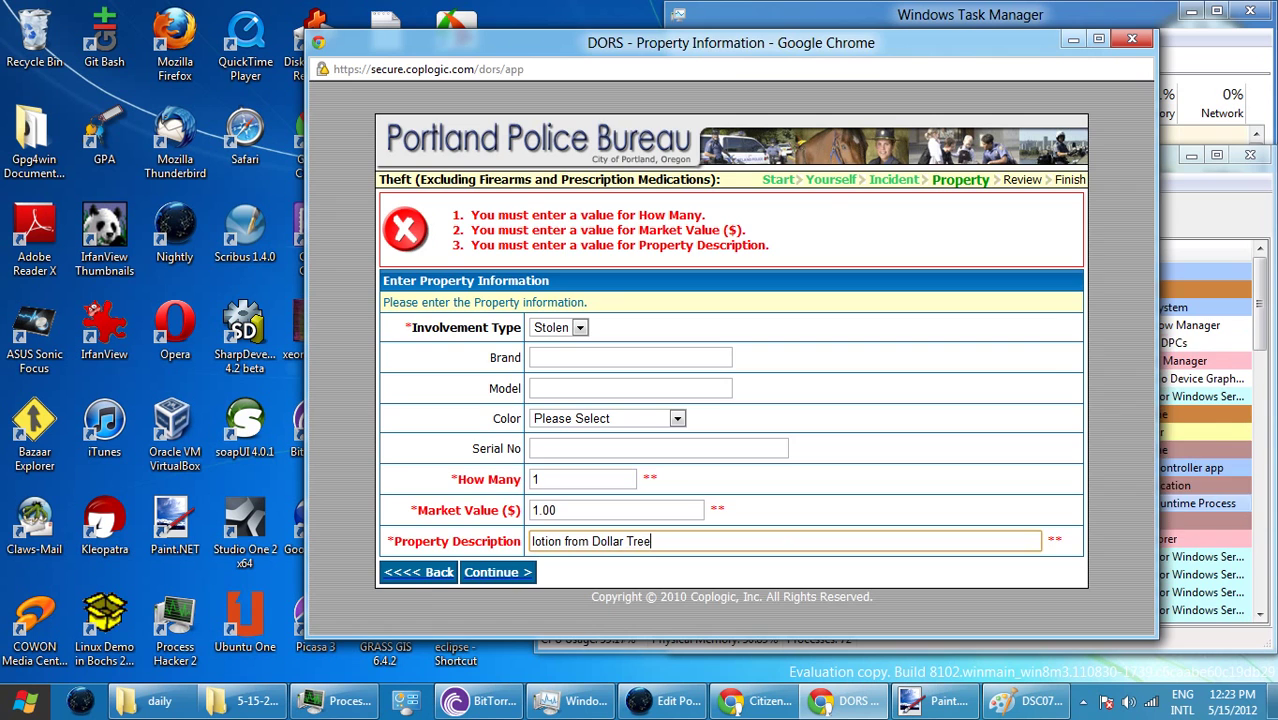
{"action": "key", "text": "Return"}
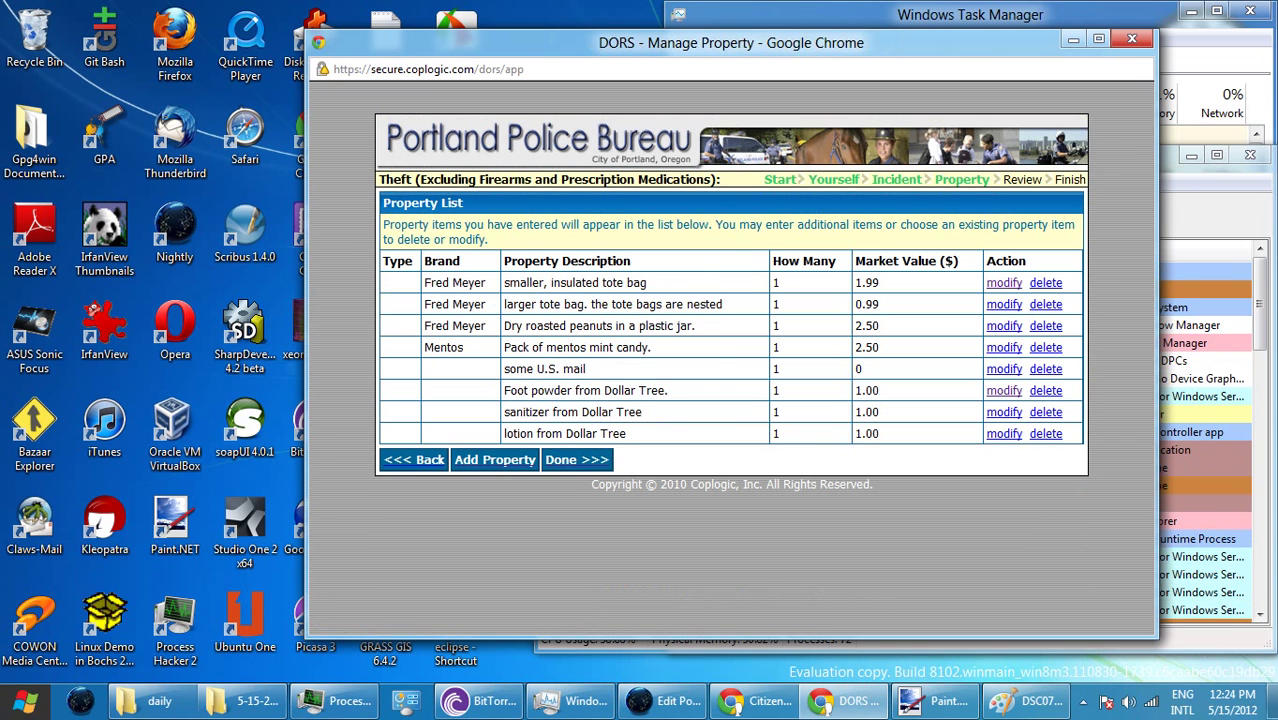
- Begin a Peperidge Farm item (quantity 1, value 1.40), then reload to a blank property form
{"action": "left_click", "coordinate": [494, 459]}
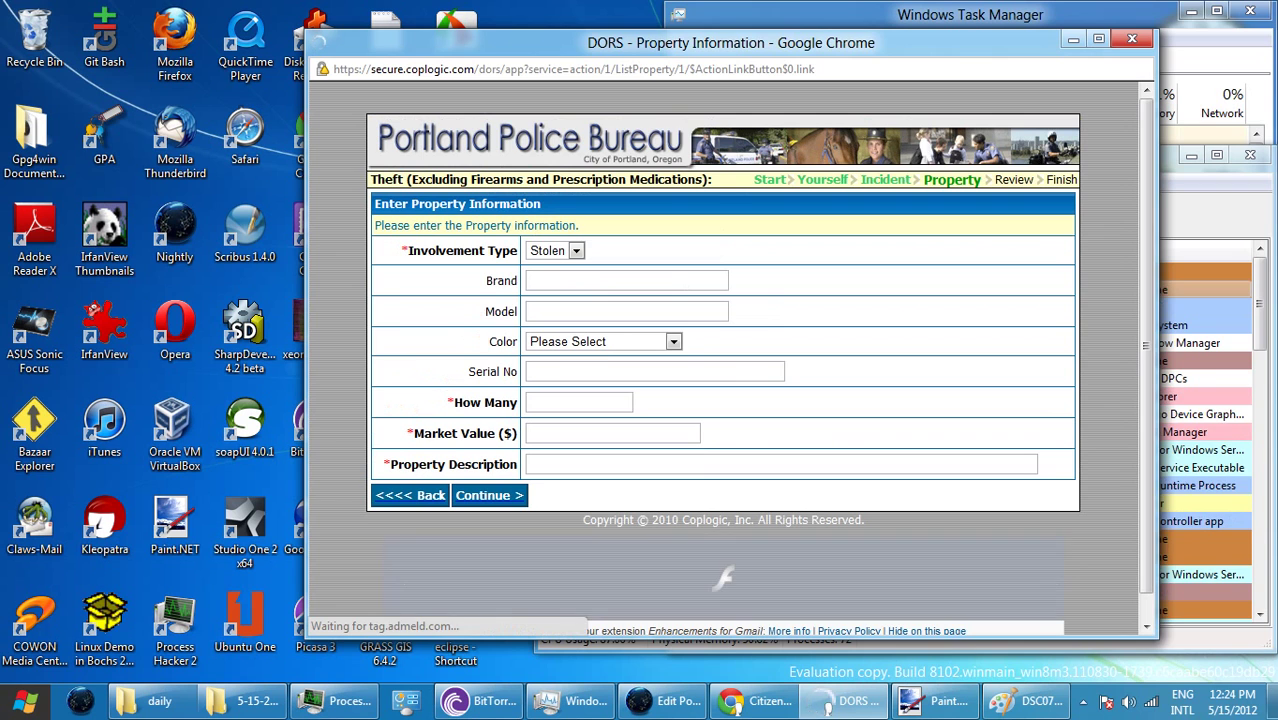
{"action": "left_click", "coordinate": [580, 402]}
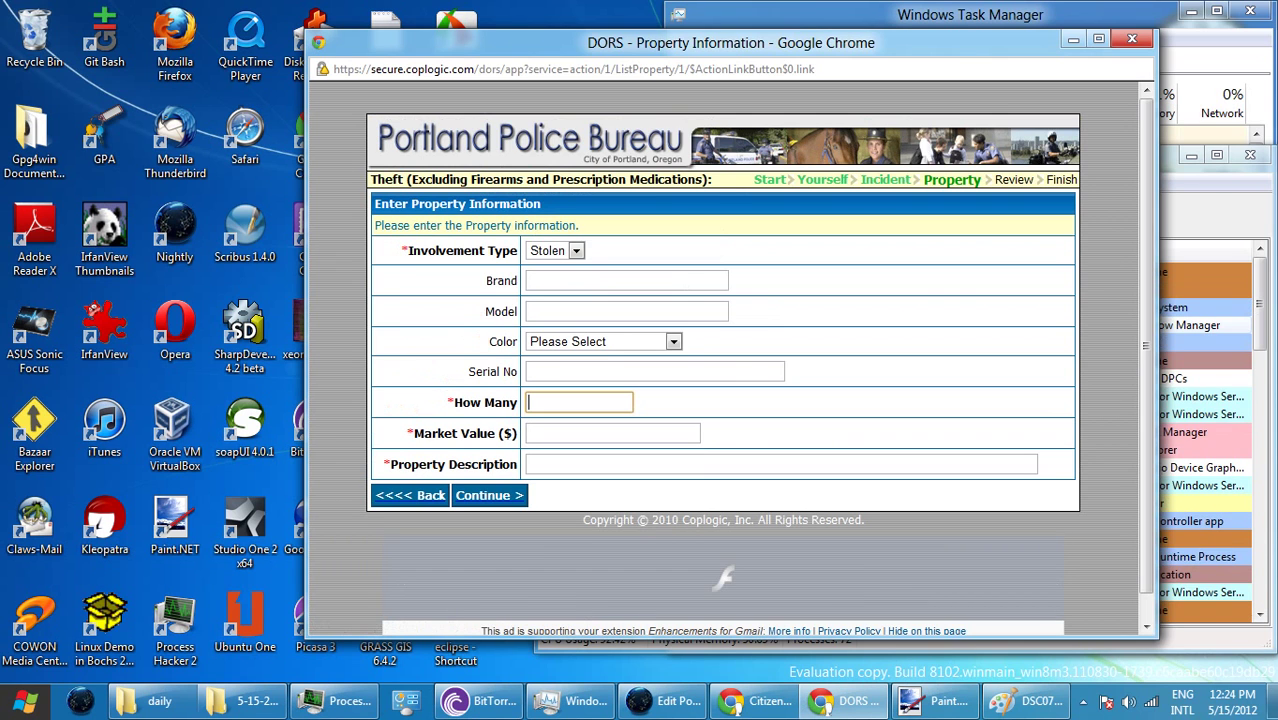
{"action": "left_click", "coordinate": [626, 280]}
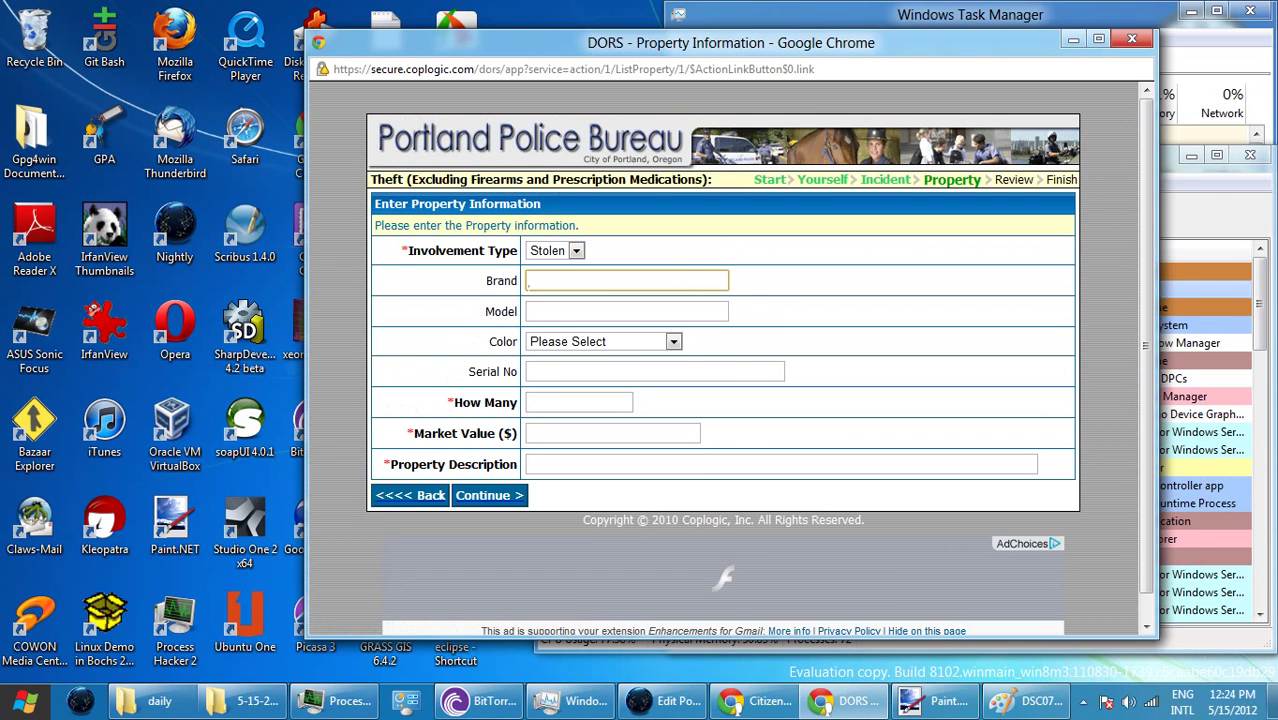
{"action": "type", "text": "Pepe"}
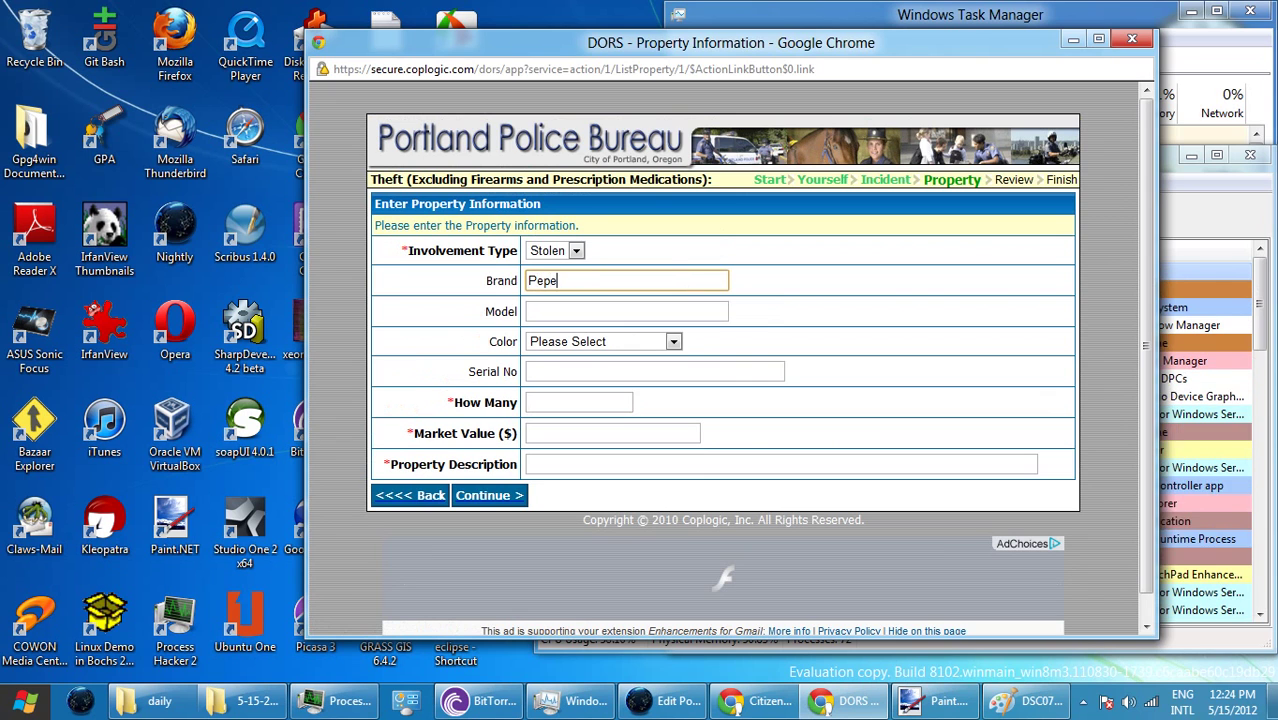
{"action": "type", "text": "ridge "}
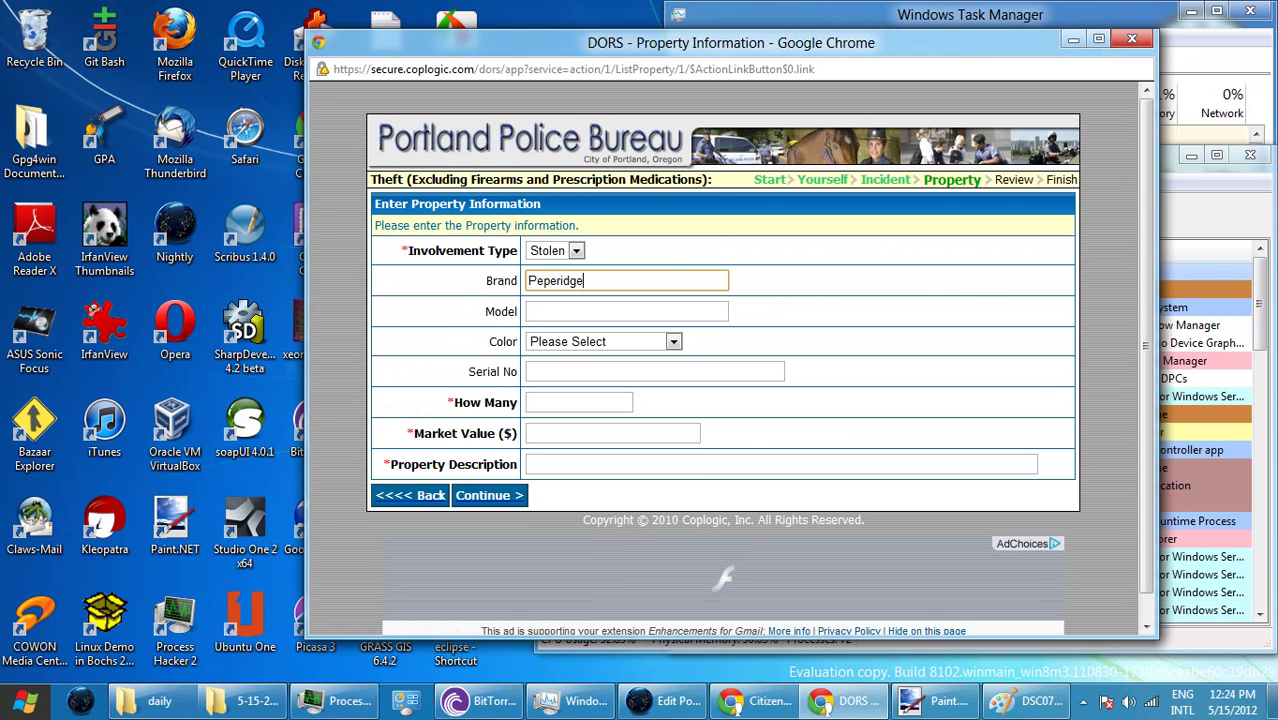
{"action": "type", "text": "Farms"}
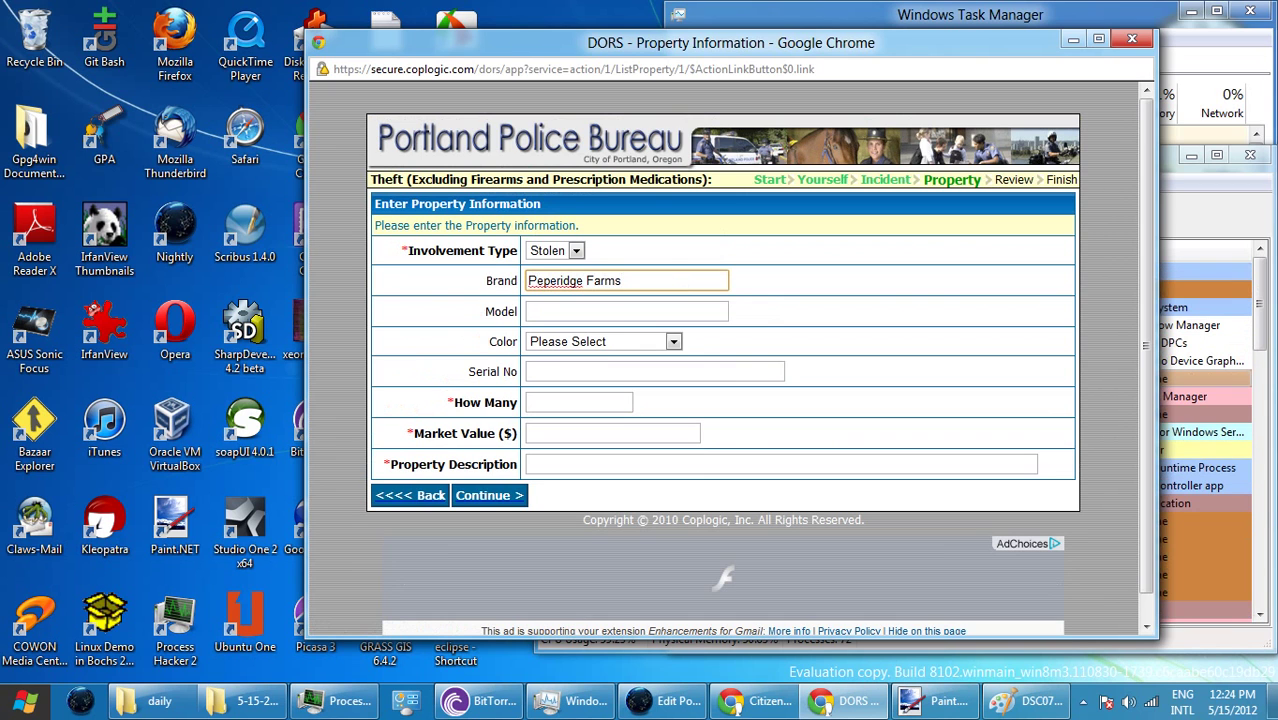
{"action": "left_click", "coordinate": [578, 402]}
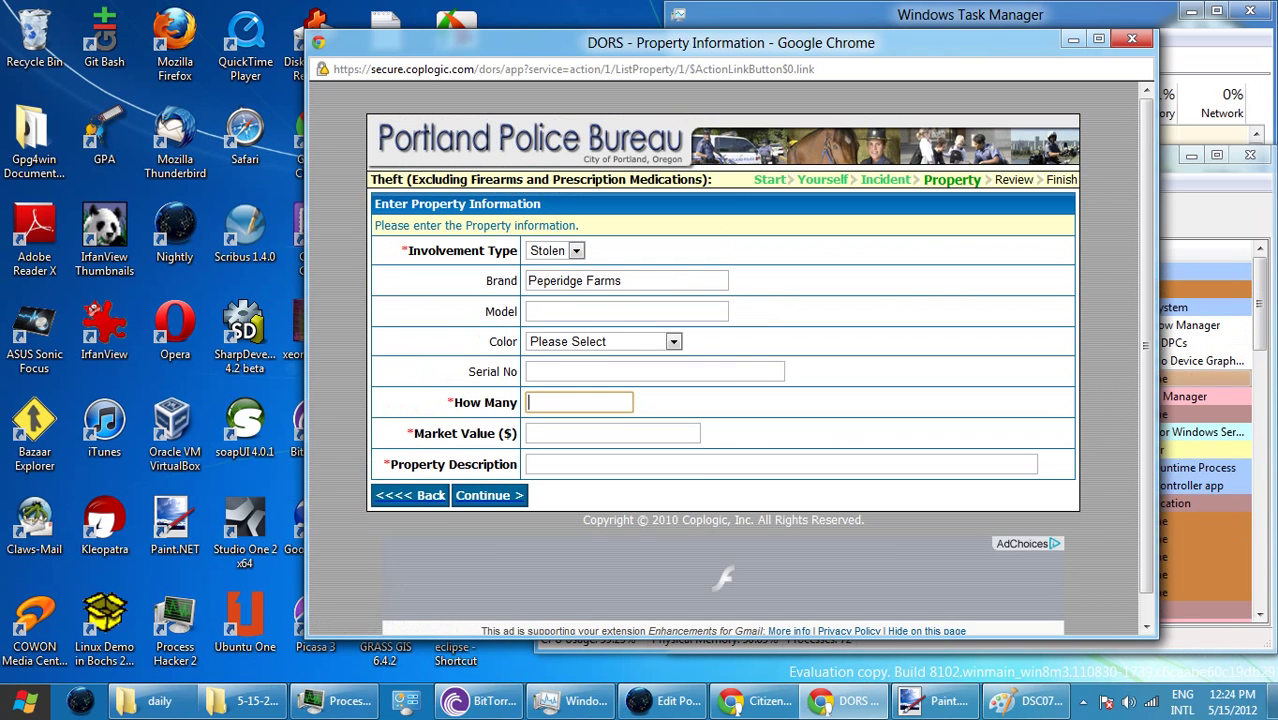
{"action": "type", "text": "1"}
{"action": "left_click", "coordinate": [612, 433]}
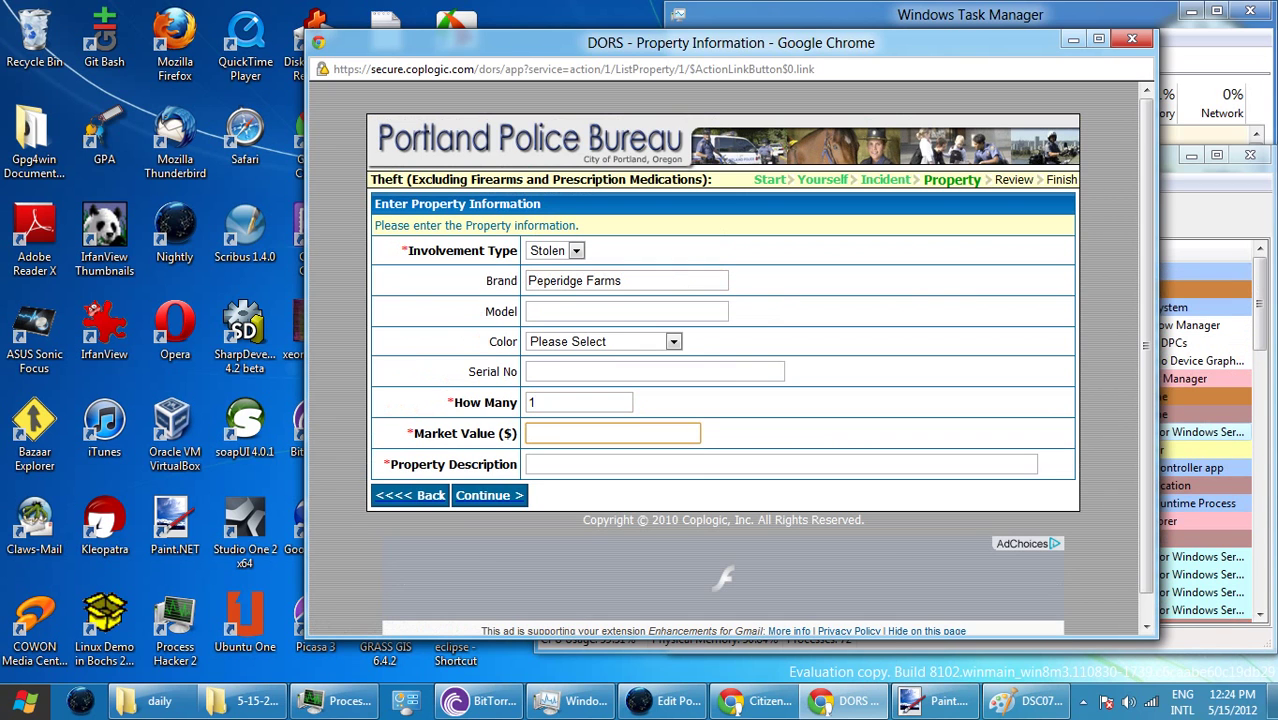
{"action": "type", "text": "1.4"}
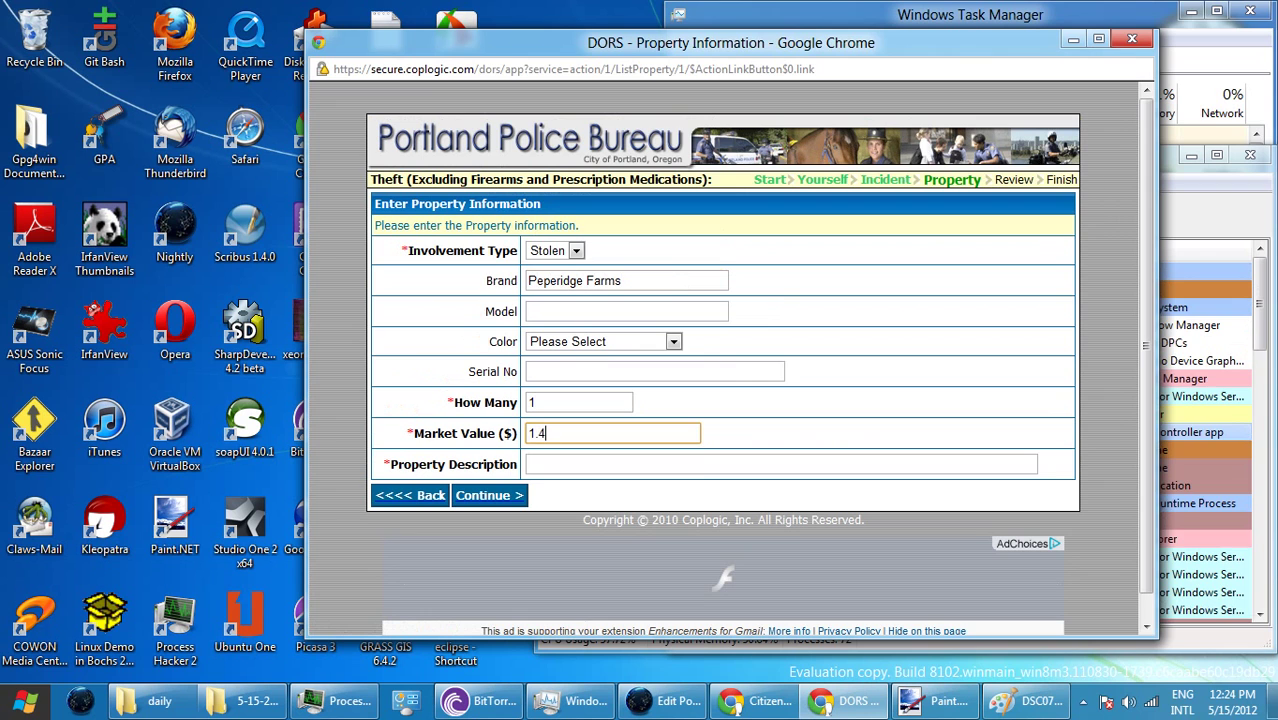
{"action": "type", "text": "0"}
{"action": "left_click", "coordinate": [600, 464]}
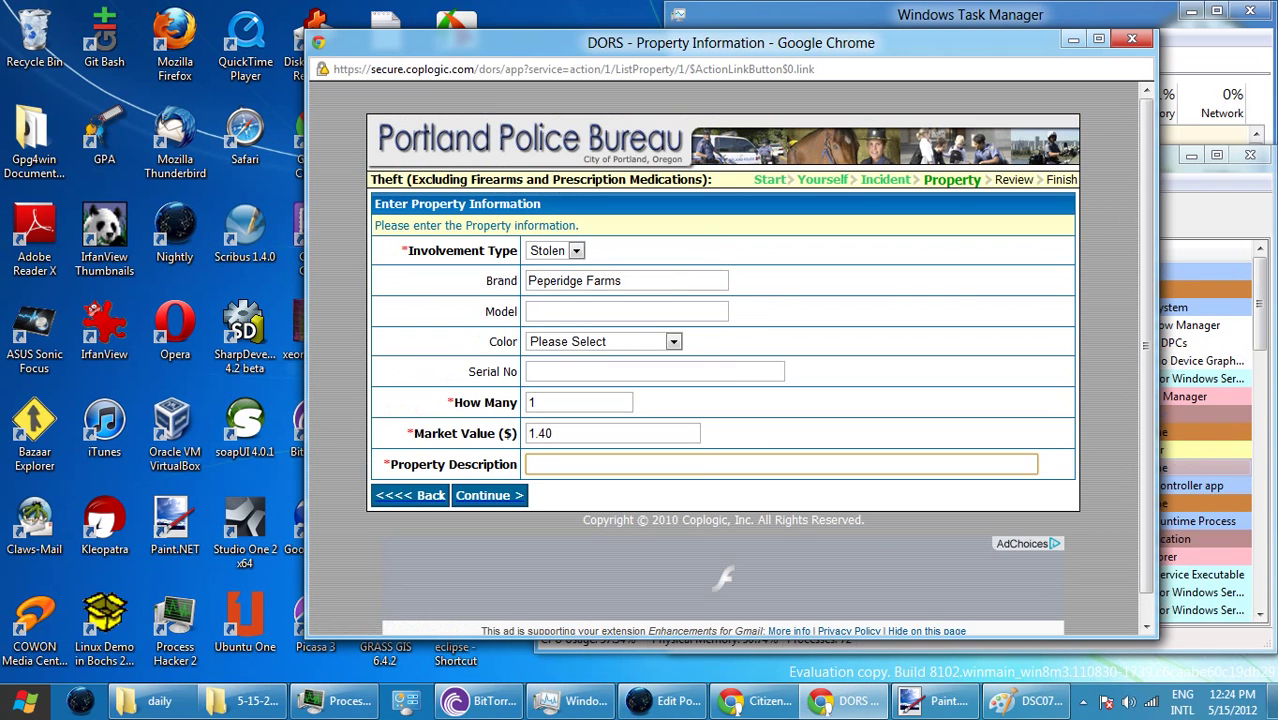
{"action": "type", "text": "cras"}
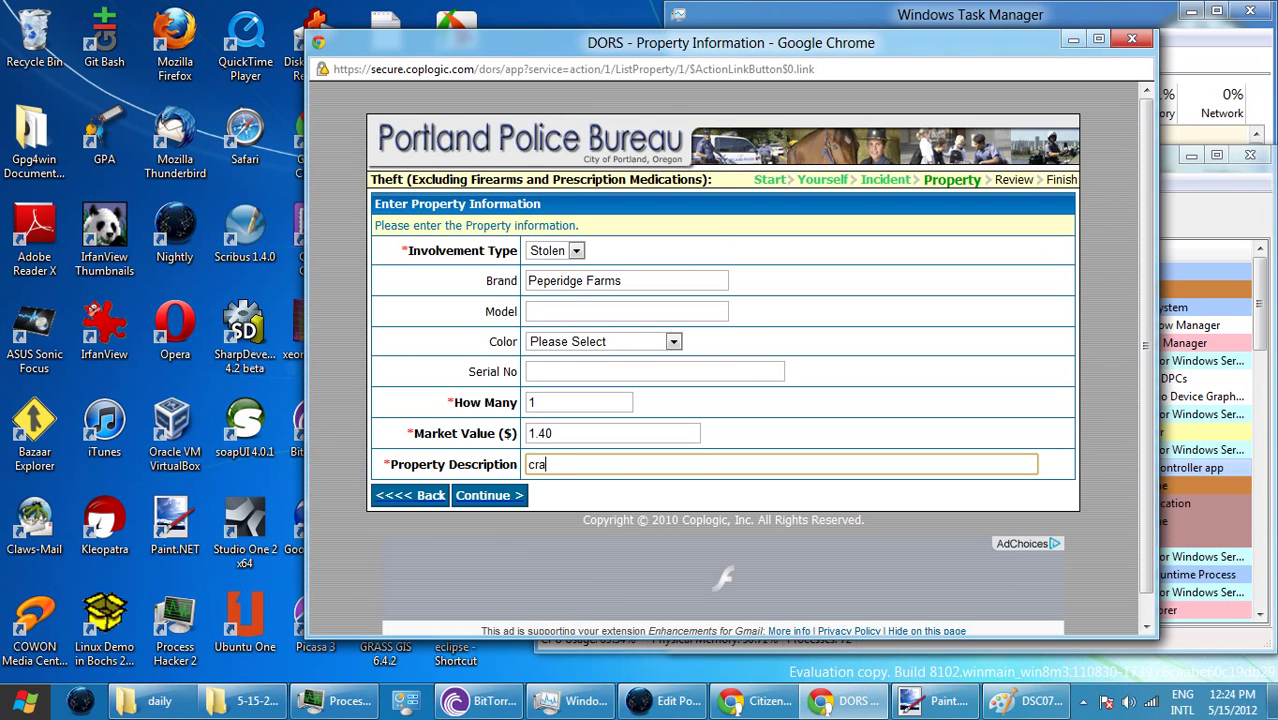
{"action": "key", "text": "Return"}
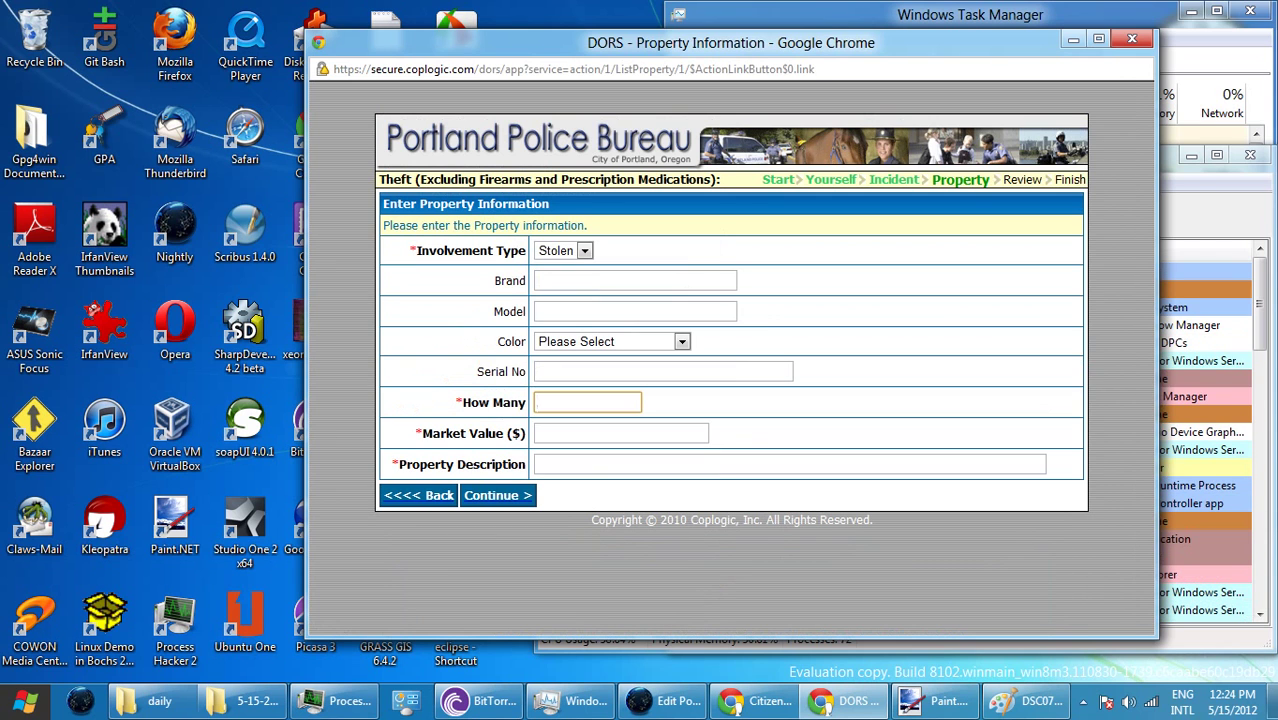
{"action": "key", "text": "Return"}
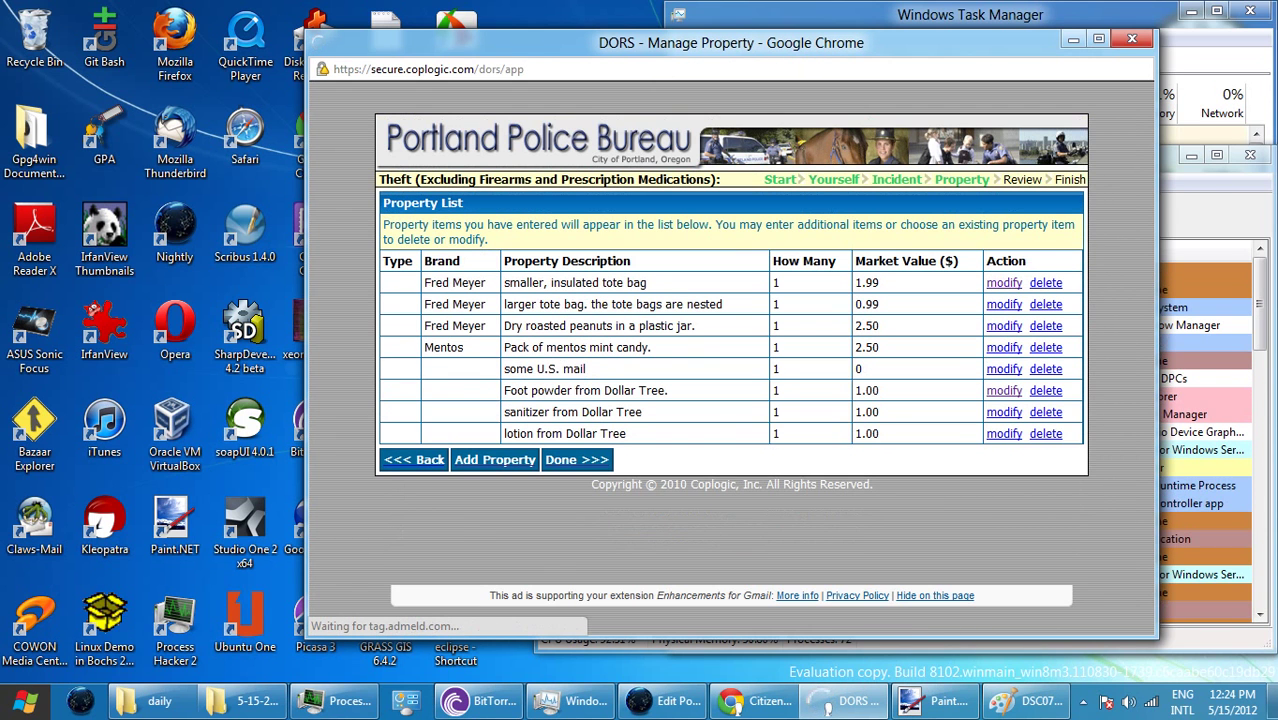
- Enter the brand 'Peperidge Farms' on a fresh property form
{"action": "key", "text": "Return"}
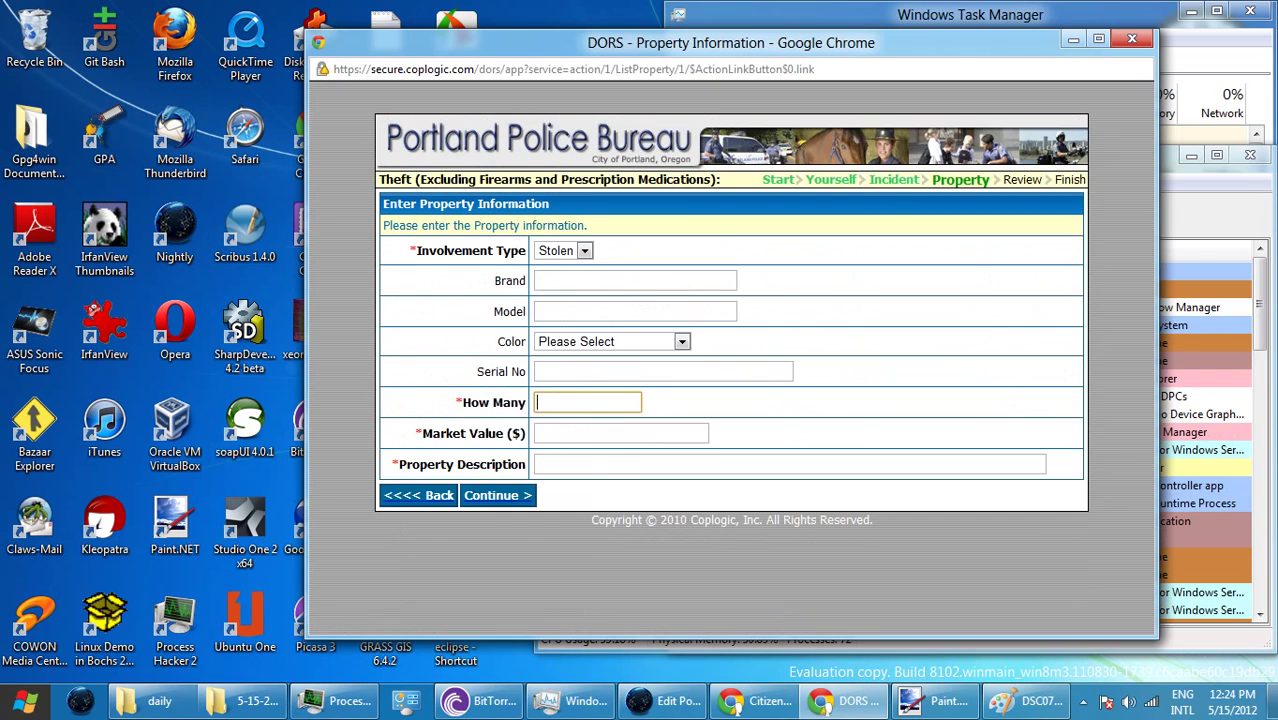
{"action": "left_click", "coordinate": [635, 280]}
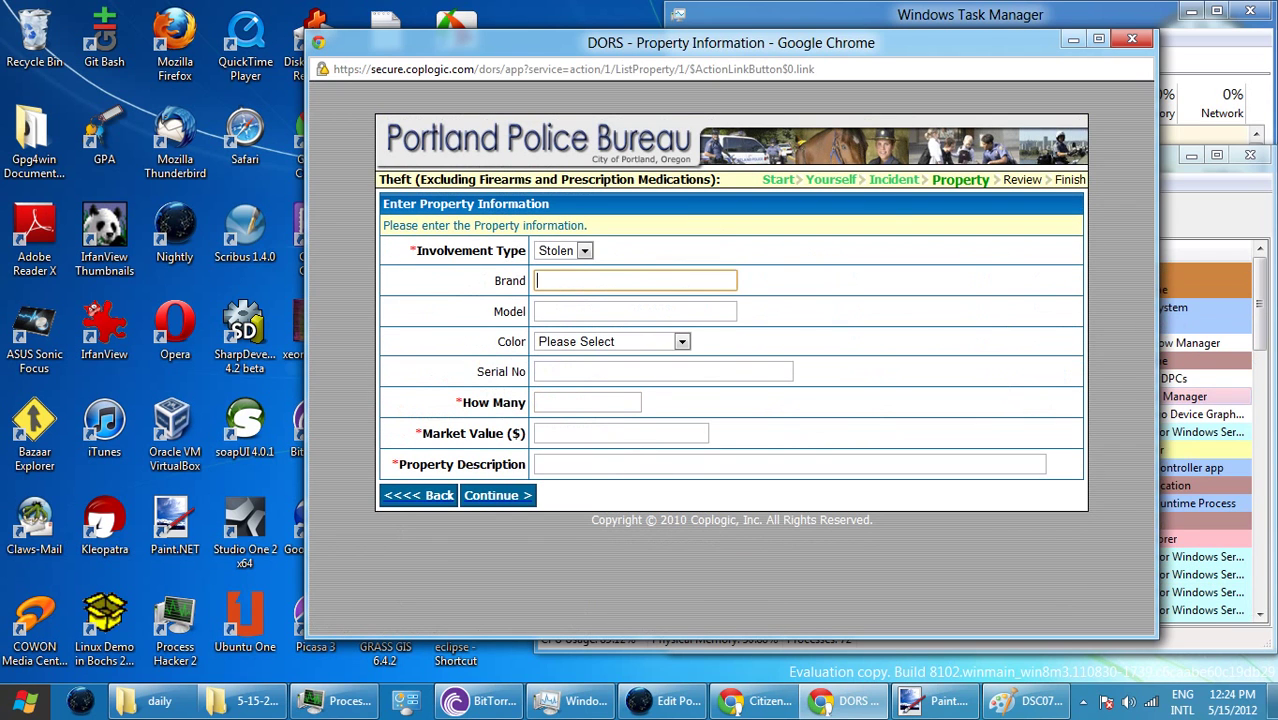
{"action": "type", "text": "Pepr"}
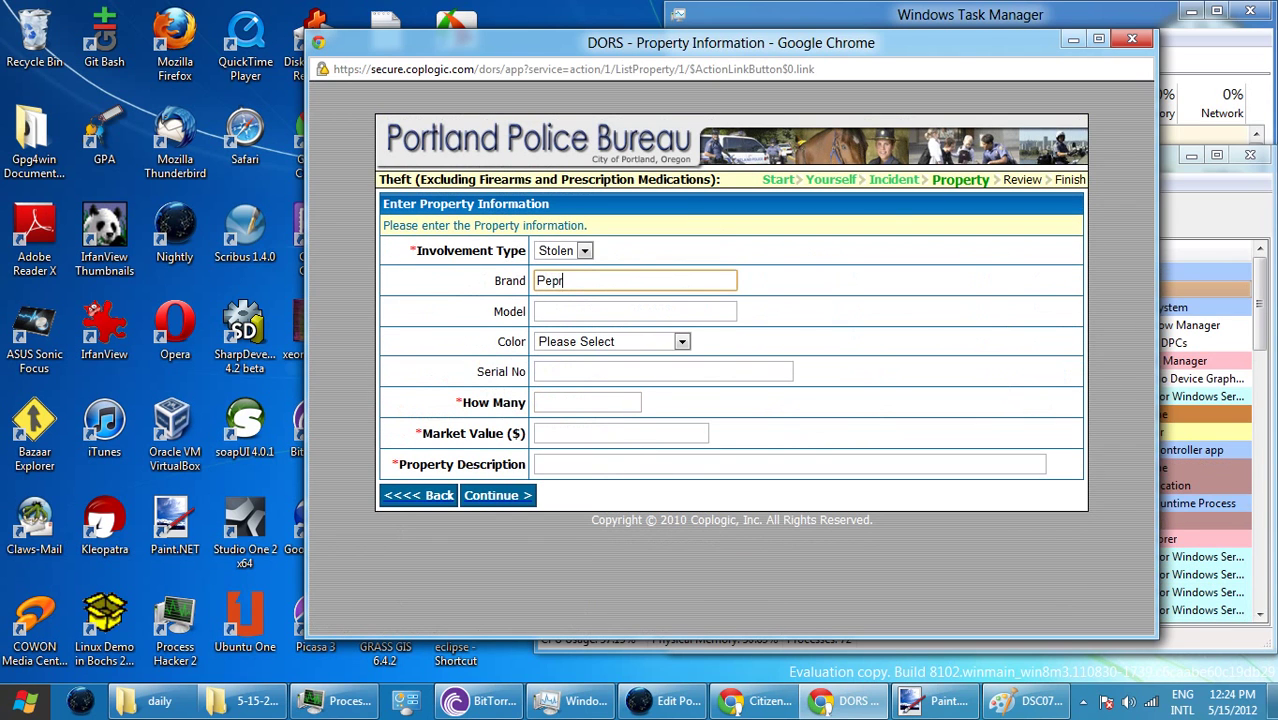
{"action": "type", "text": "idge "}
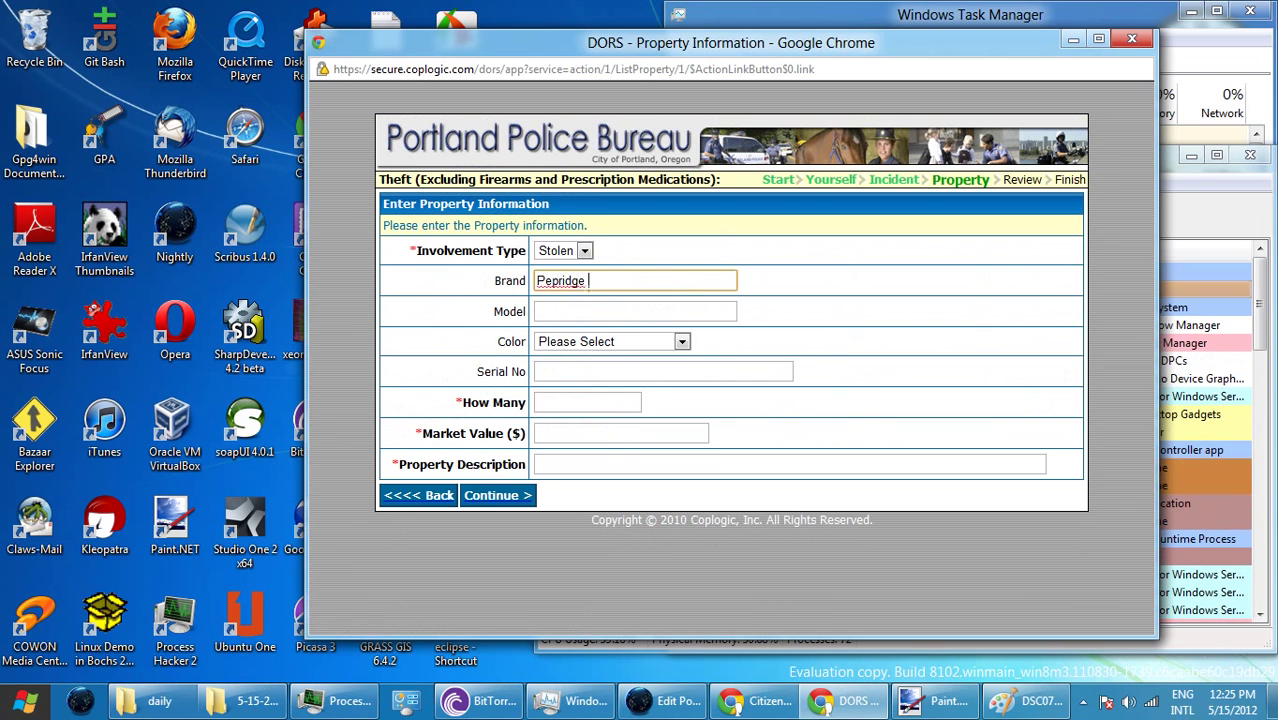
{"action": "type", "text": "Farms"}
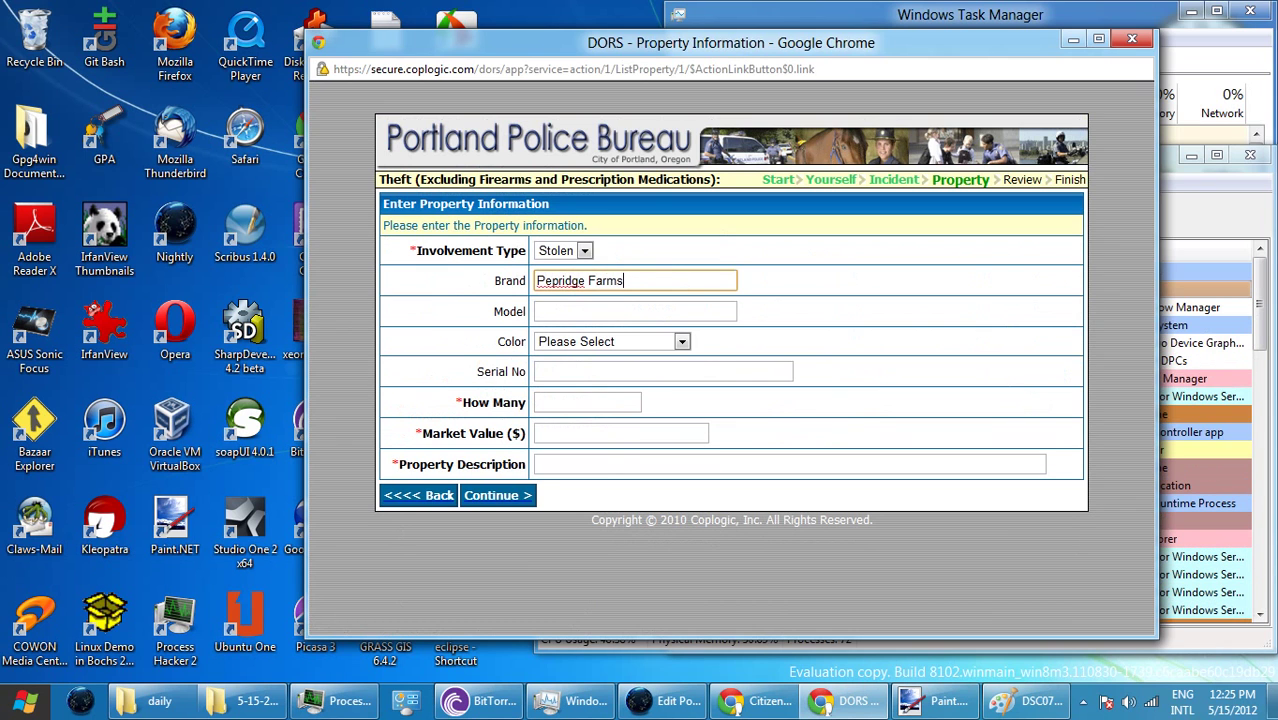
{"action": "left_click", "coordinate": [550, 281]}
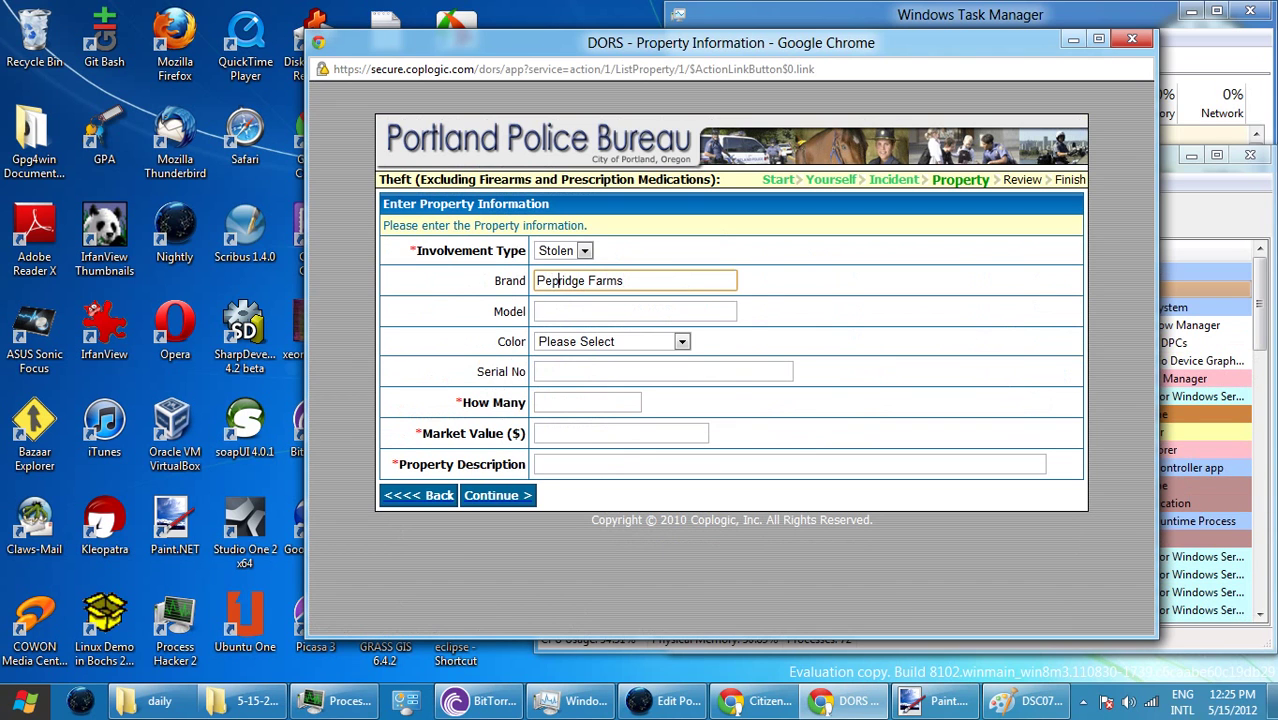
{"action": "type", "text": "p"}
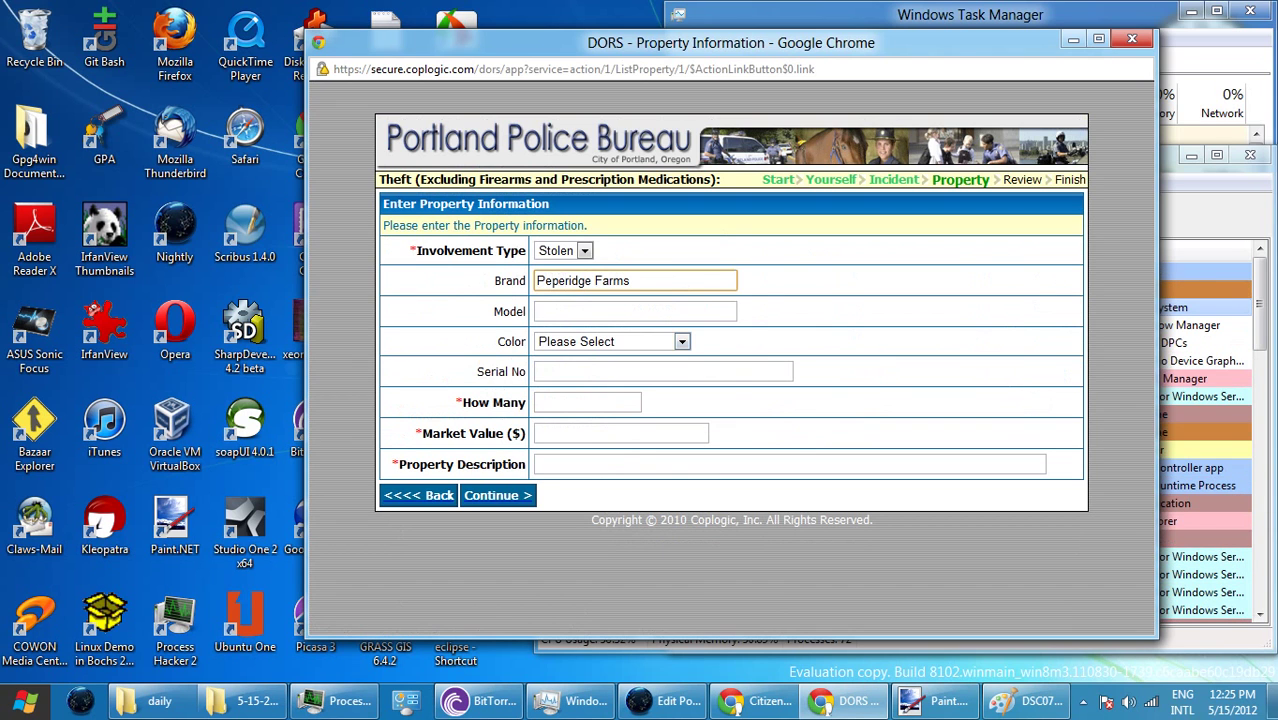
- Set quantity 1, market value 1.40 and description 'cracker fish', and submit the item
{"action": "left_click", "coordinate": [587, 402]}
{"action": "type", "text": "1"}
{"action": "key", "text": "Tab"}
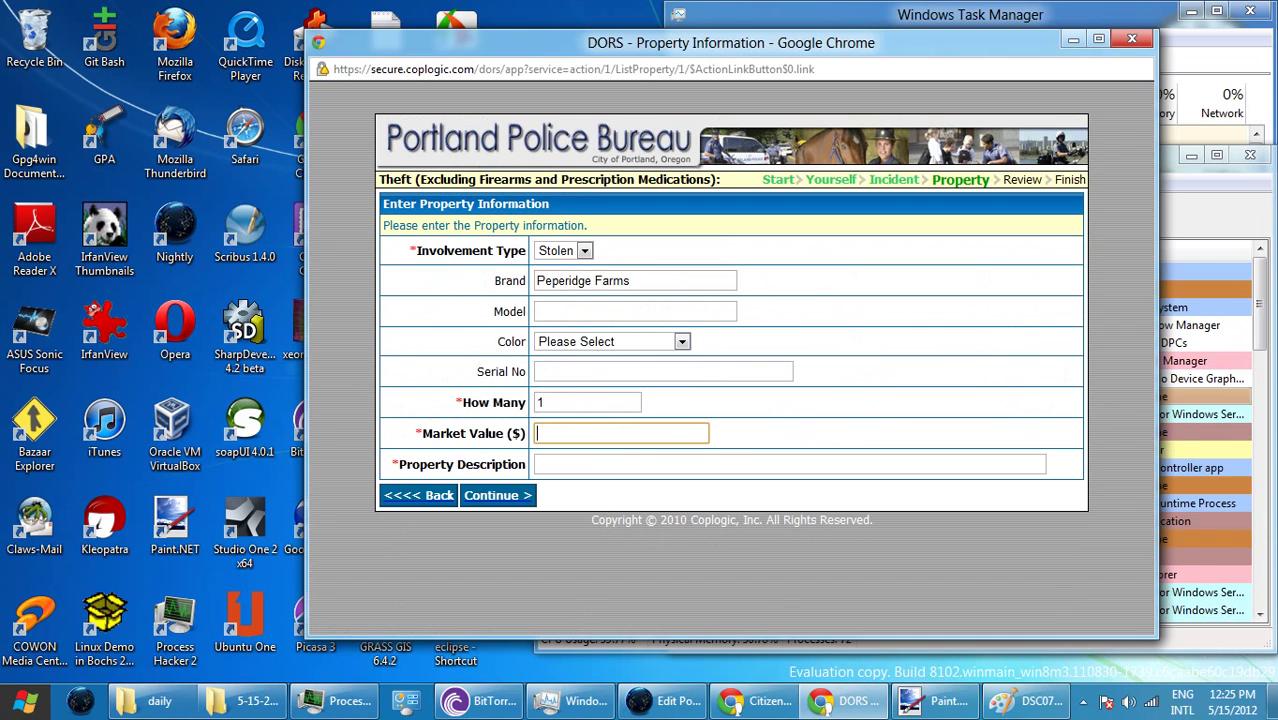
{"action": "type", "text": "1.40"}
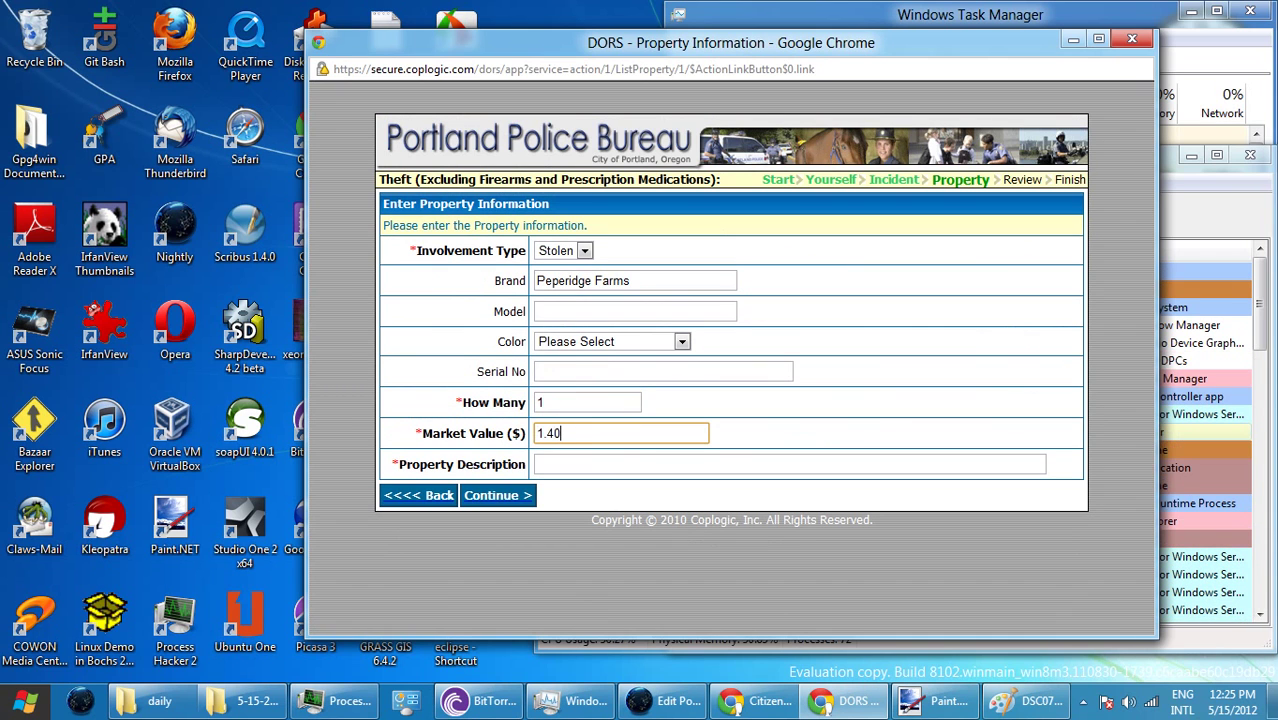
{"action": "key", "text": "Tab"}
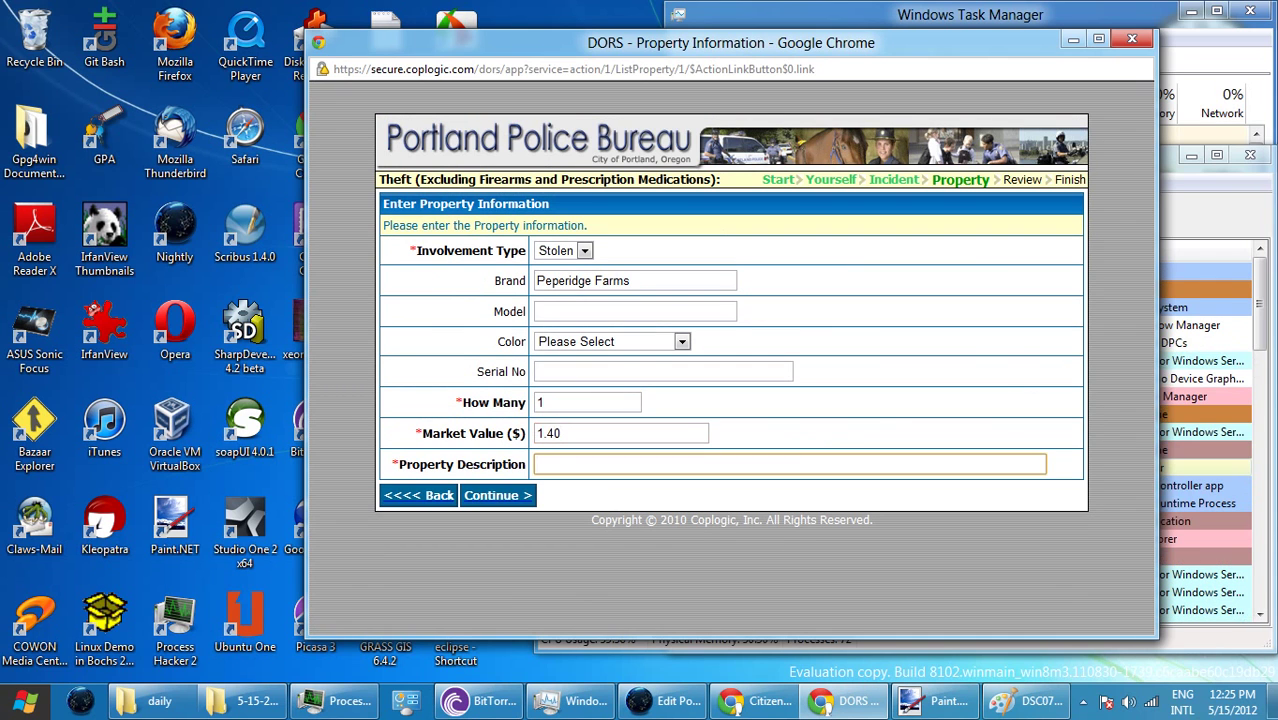
{"action": "type", "text": "cracker fish"}
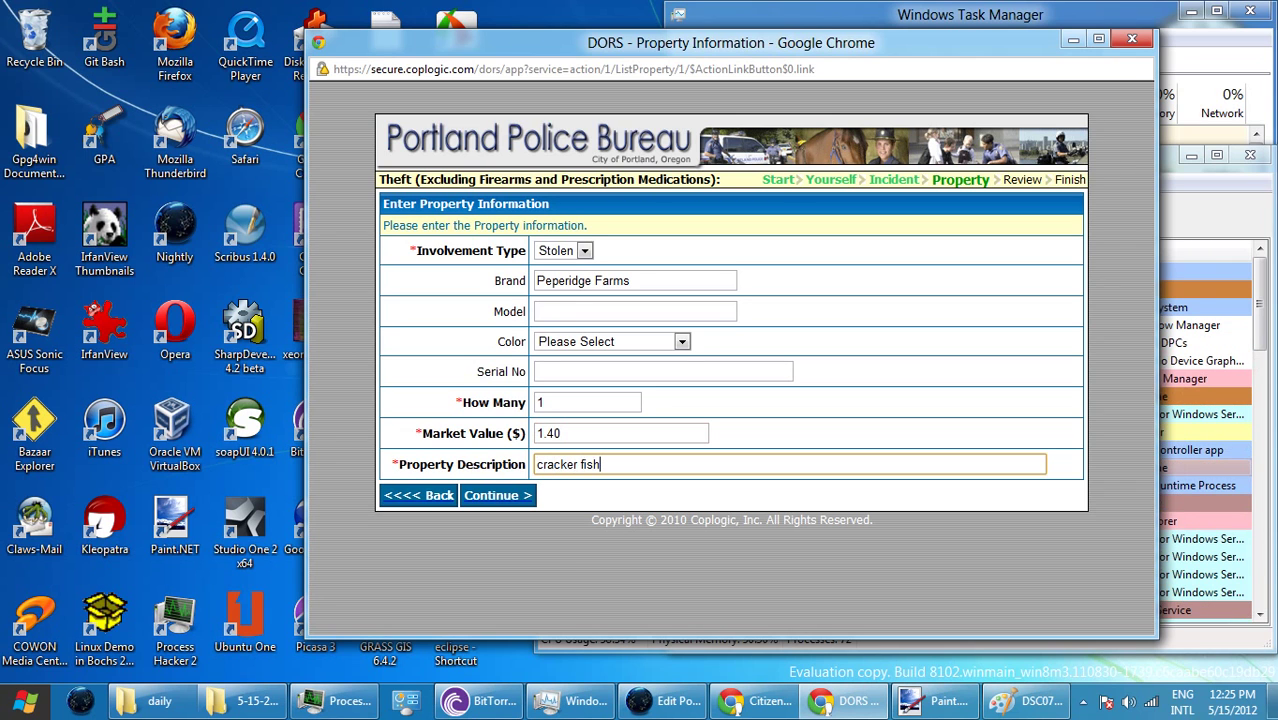
{"action": "key", "text": "Return"}
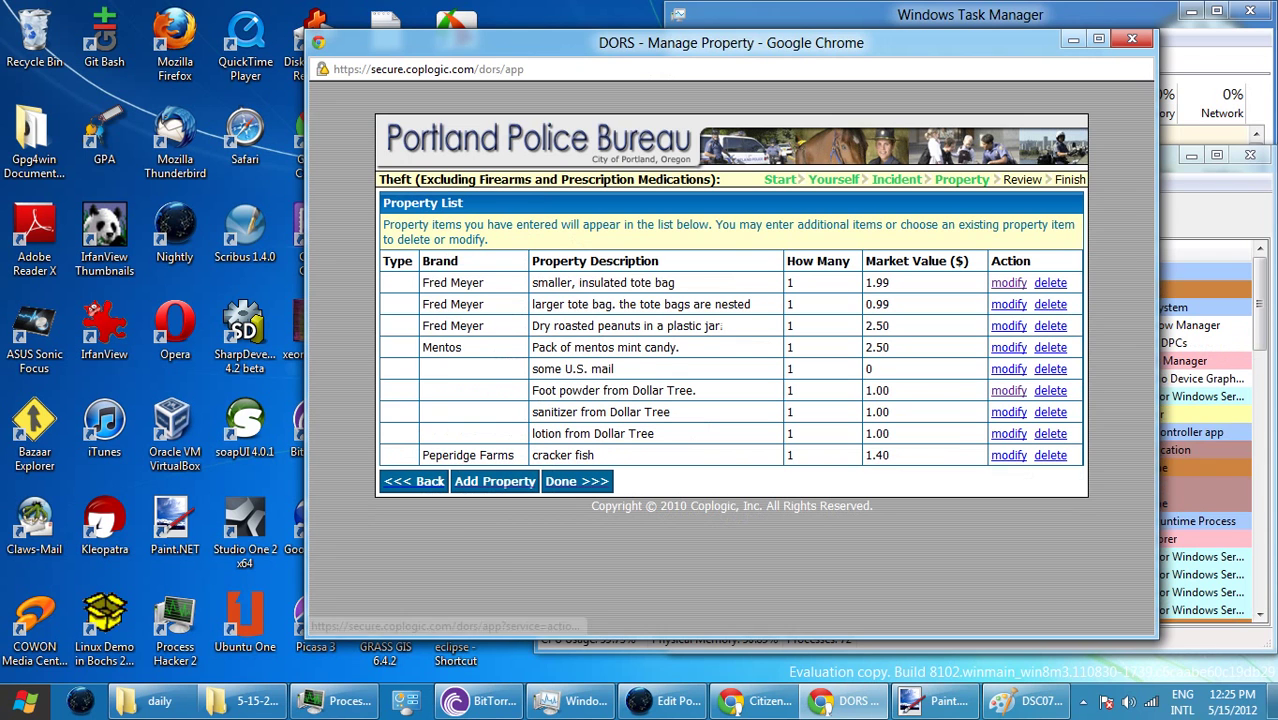
{"action": "left_click", "coordinate": [441, 481]}
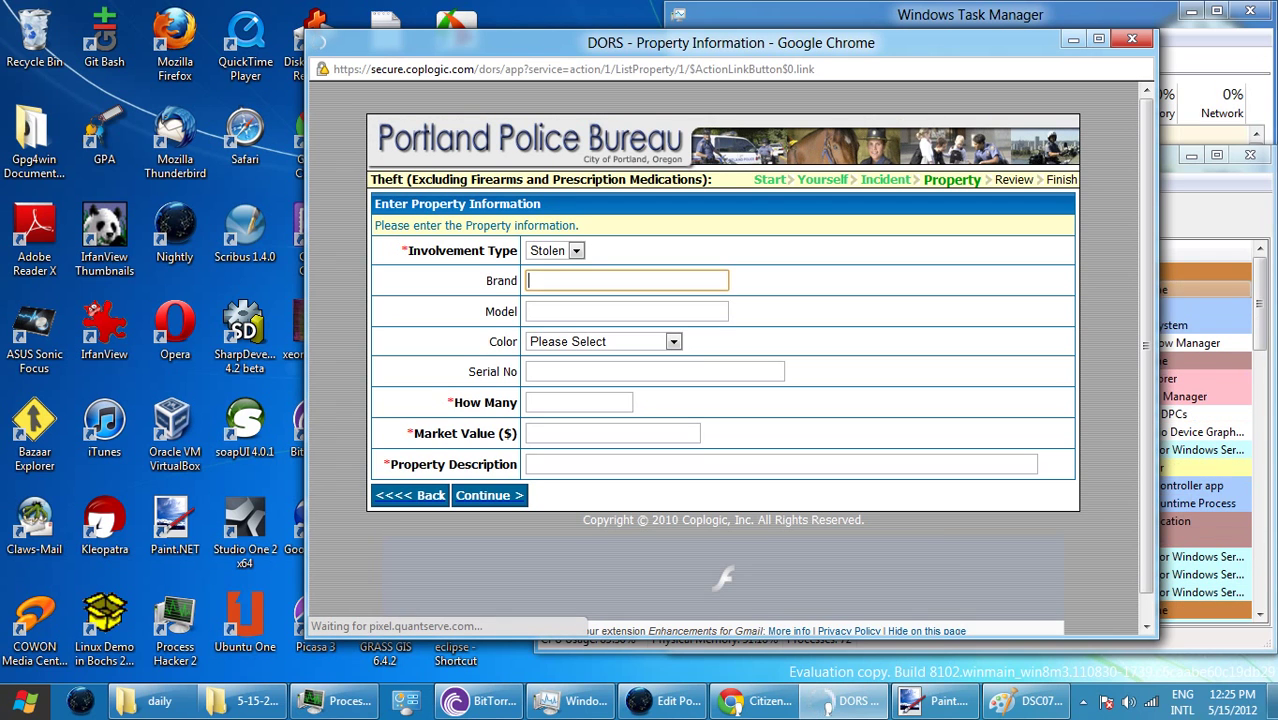
- Enter brand 'Top Flight' and model '120 sheet notebook' for the new item
{"action": "type", "text": "op"}
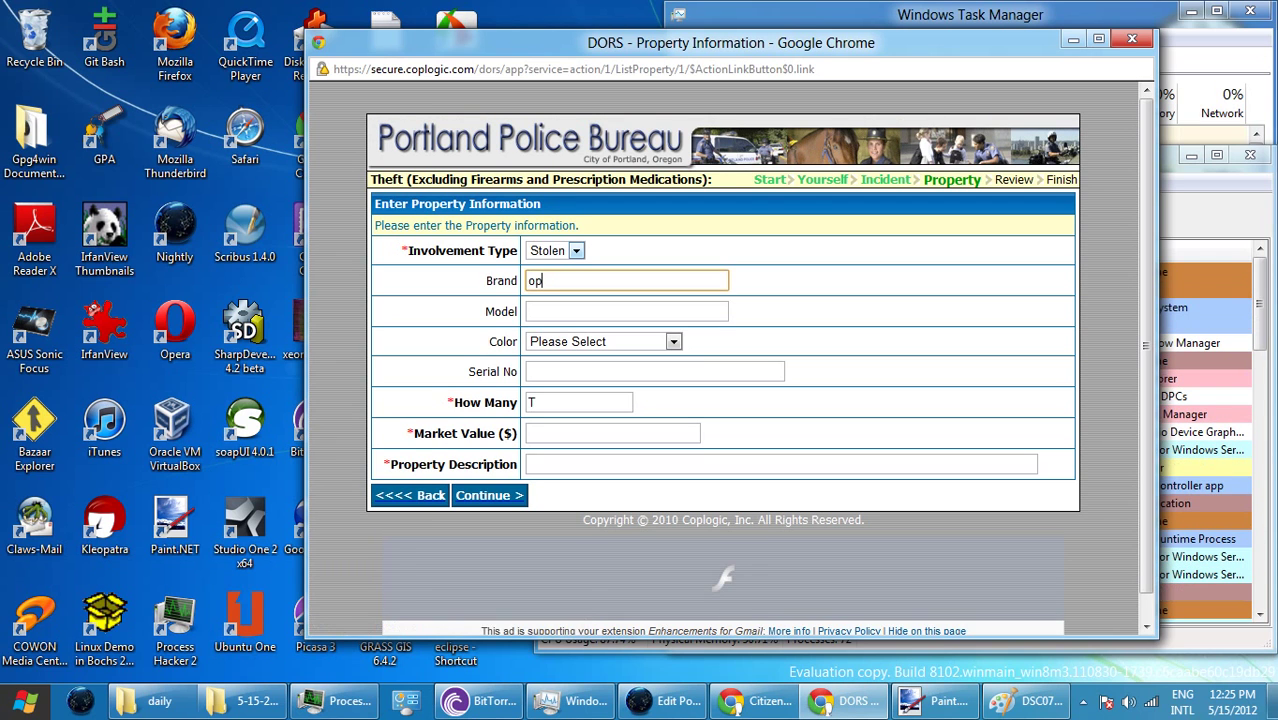
{"action": "key", "text": "BackSpace"}
{"action": "key", "text": "BackSpace"}
{"action": "type", "text": "Top F"}
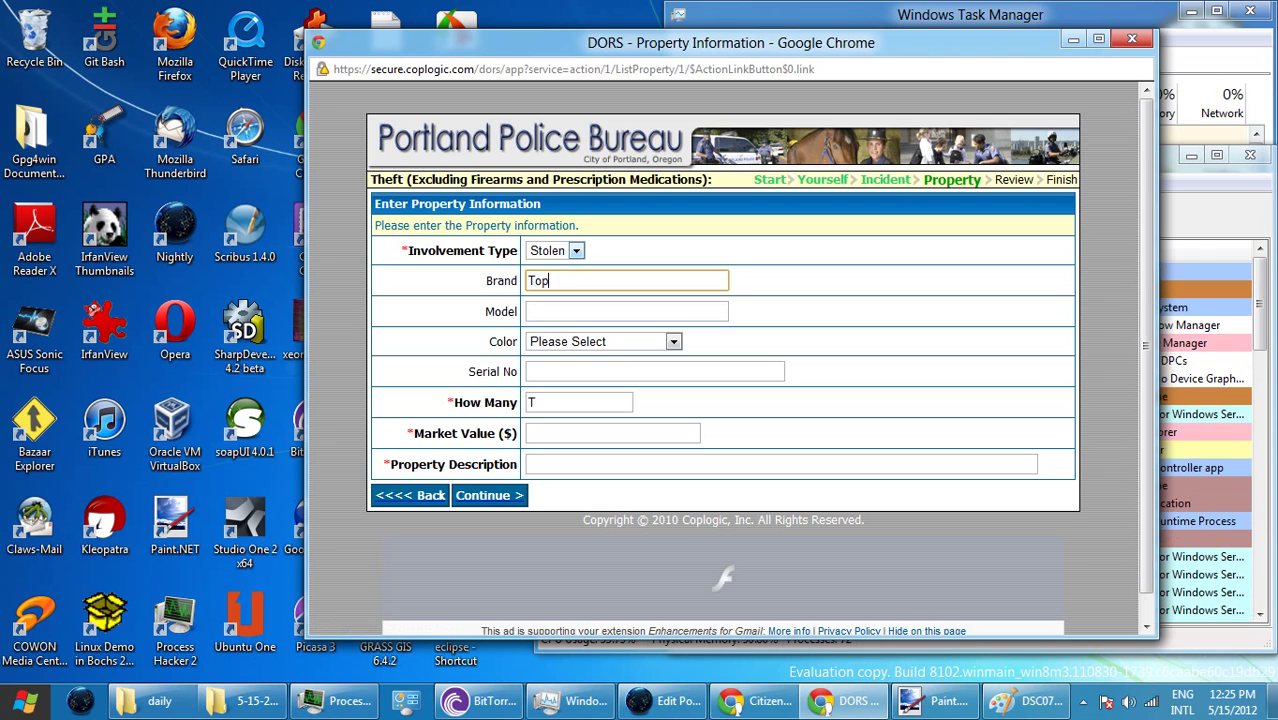
{"action": "left_click", "coordinate": [576, 250]}
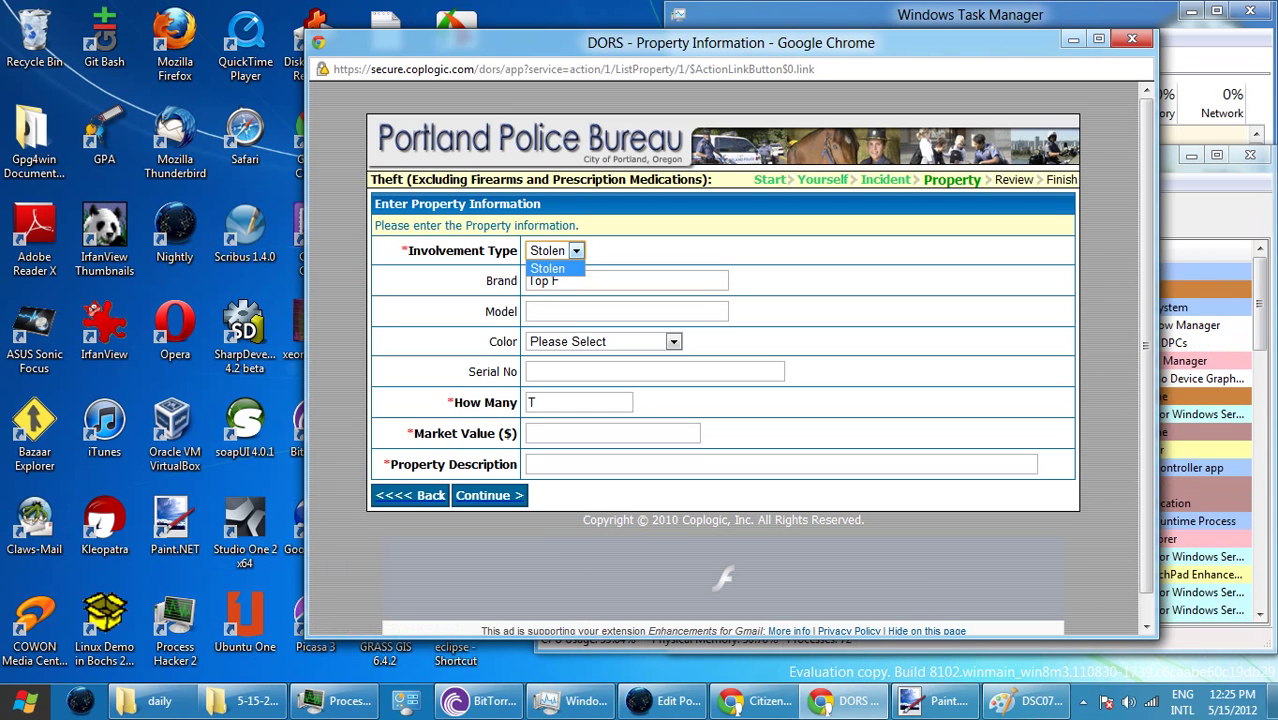
{"action": "left_click", "coordinate": [558, 280]}
{"action": "key", "text": "BackSpace"}
{"action": "type", "text": "li"}
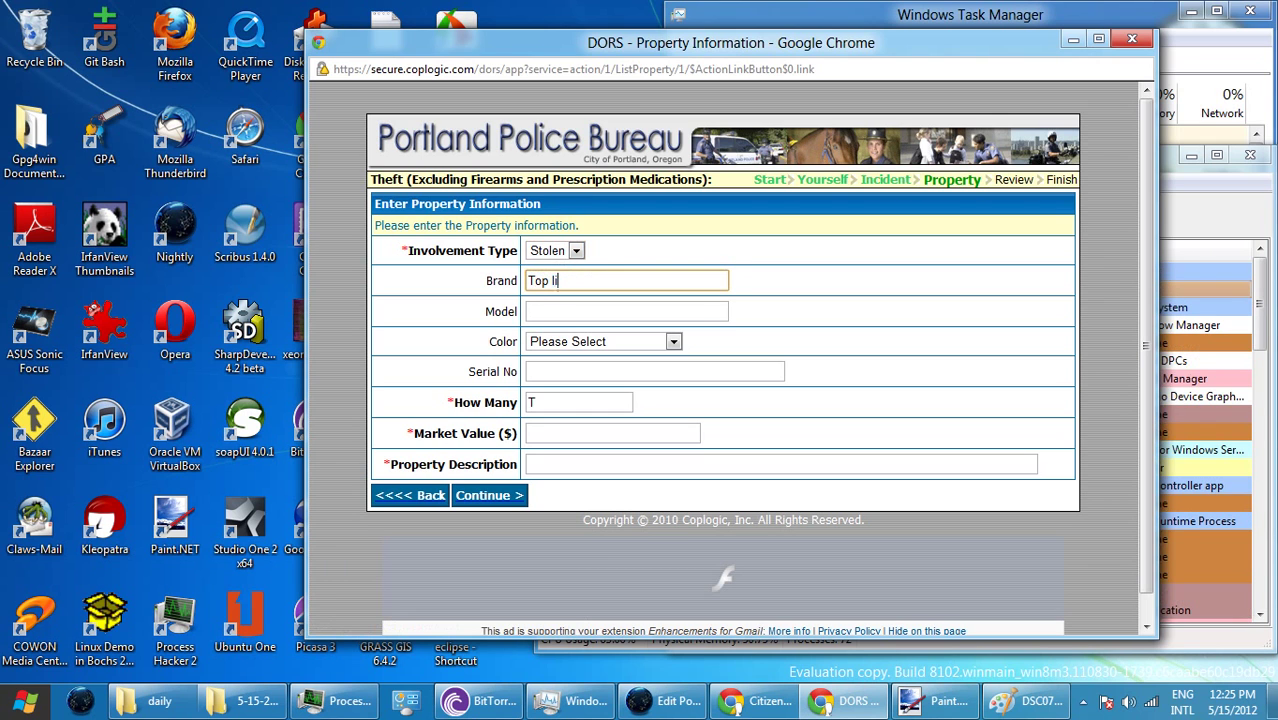
{"action": "type", "text": "ght"}
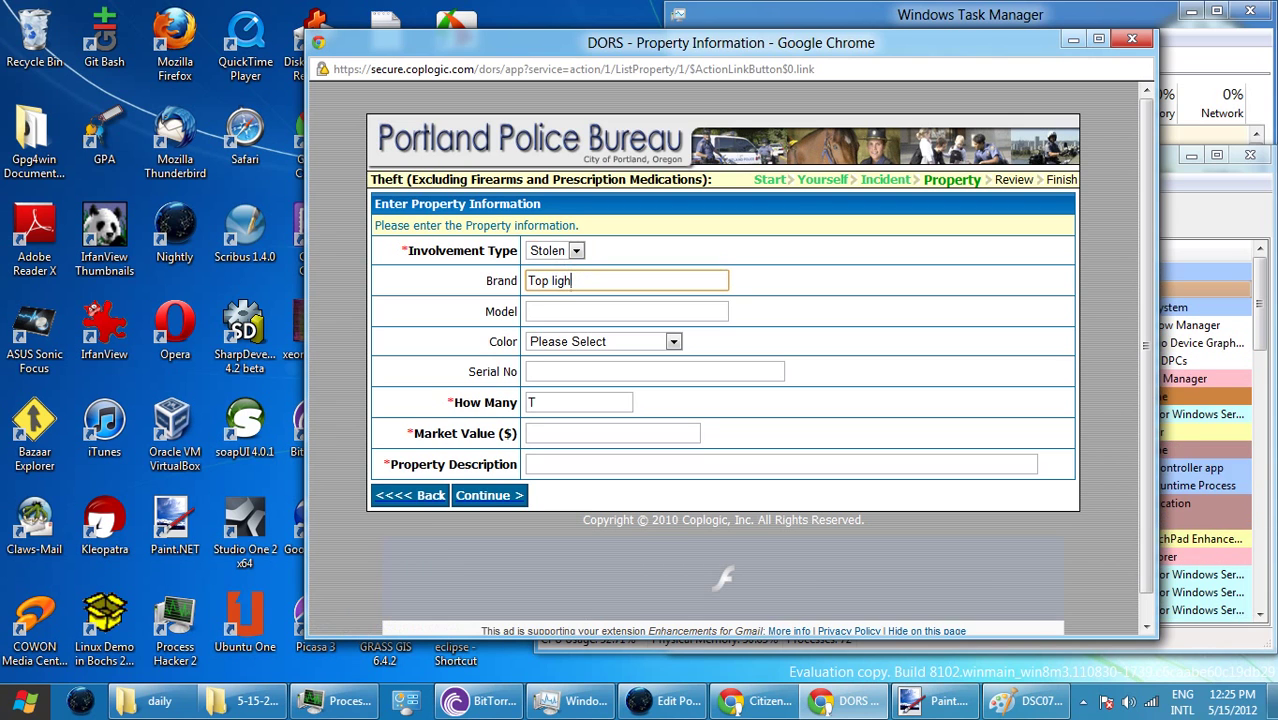
{"action": "key", "text": "BackSpace"}
{"action": "key", "text": "BackSpace"}
{"action": "key", "text": "BackSpace"}
{"action": "key", "text": "BackSpace"}
{"action": "type", "text": "Fli"}
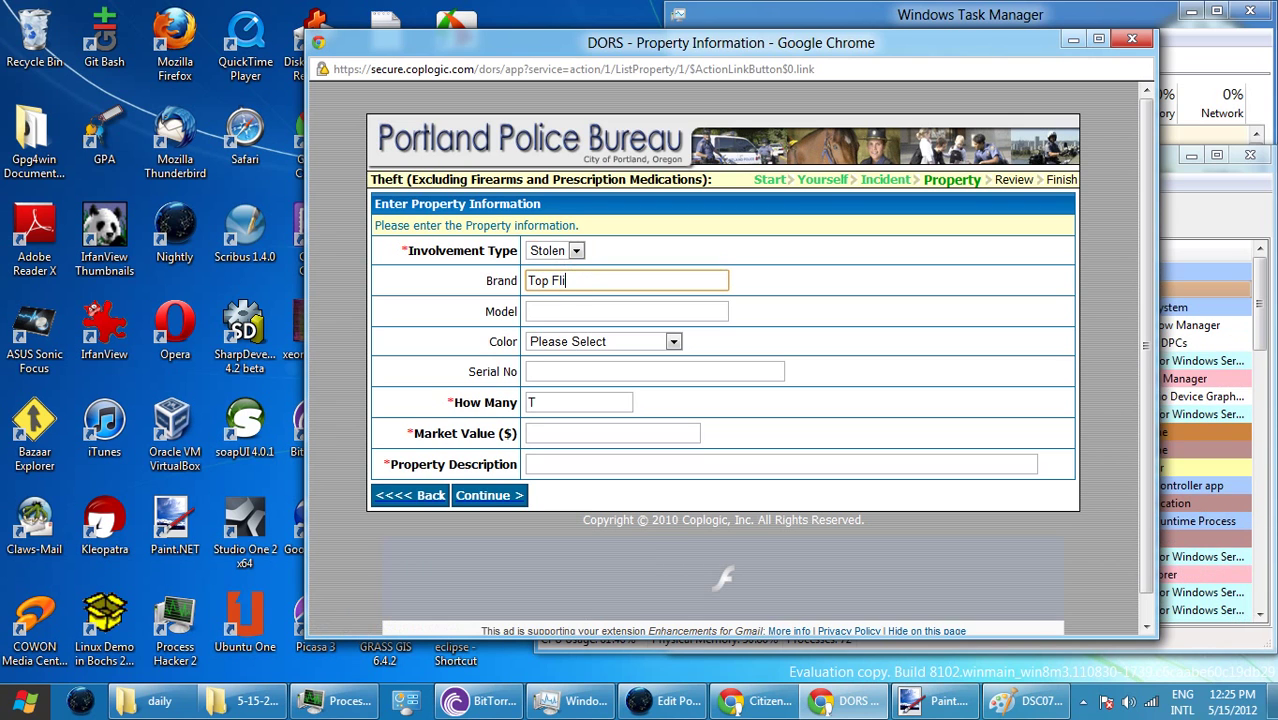
{"action": "type", "text": "ght"}
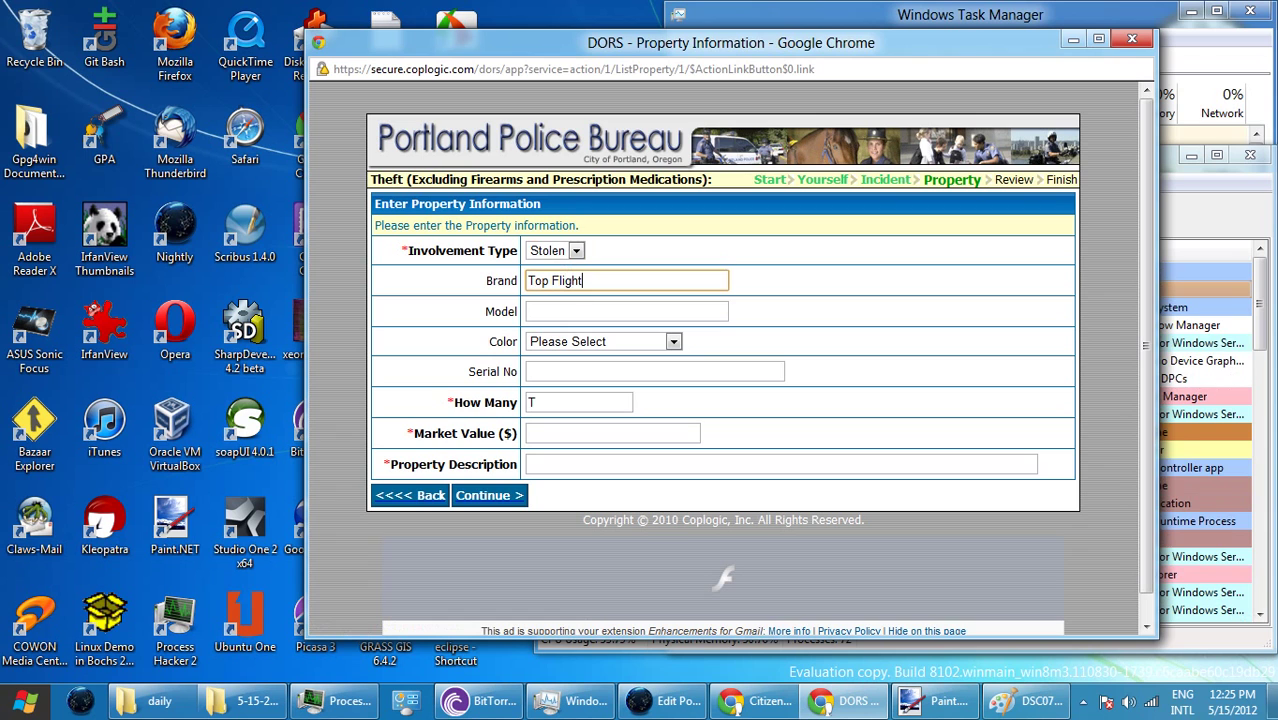
{"action": "left_click", "coordinate": [627, 311]}
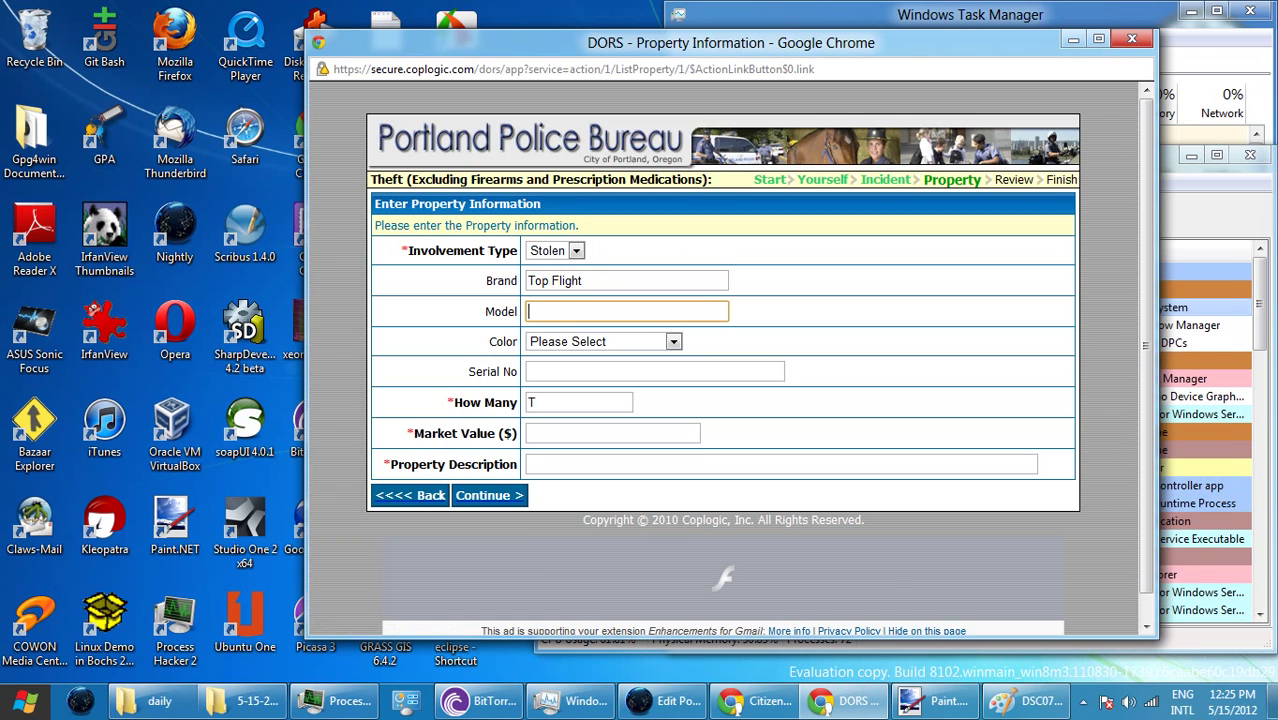
{"action": "type", "text": "120 s"}
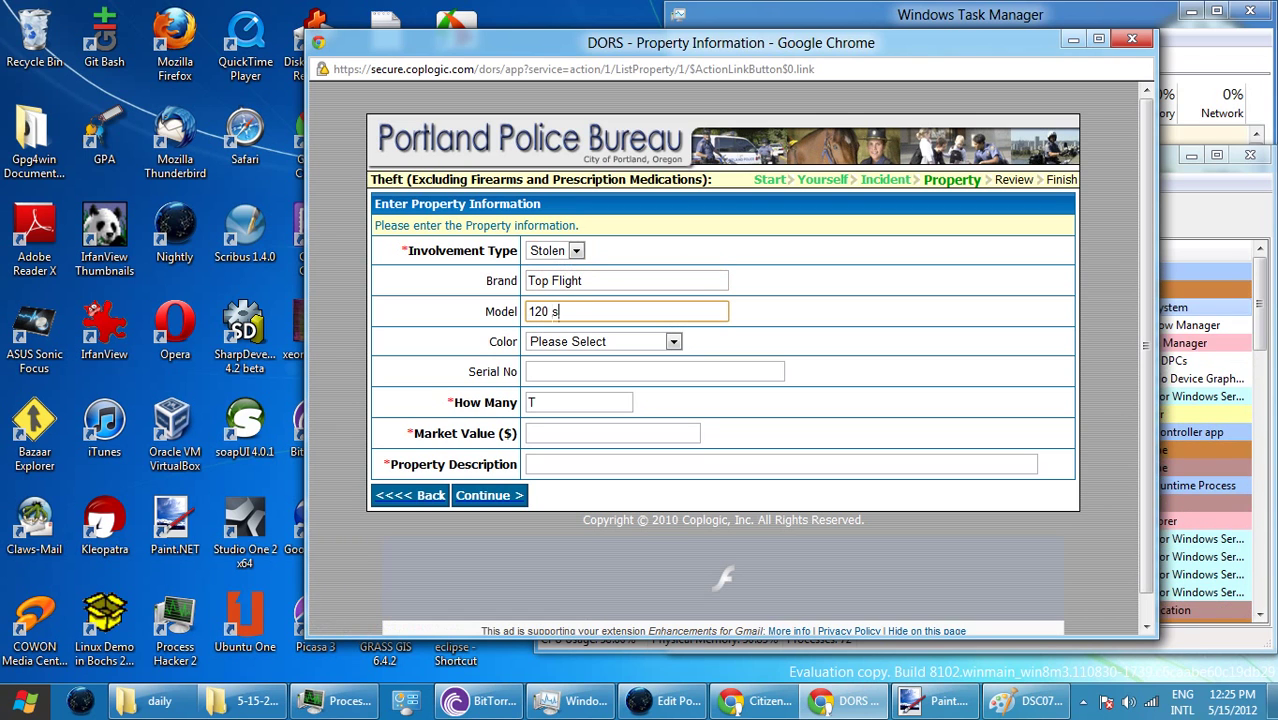
{"action": "type", "text": "heet notebook"}
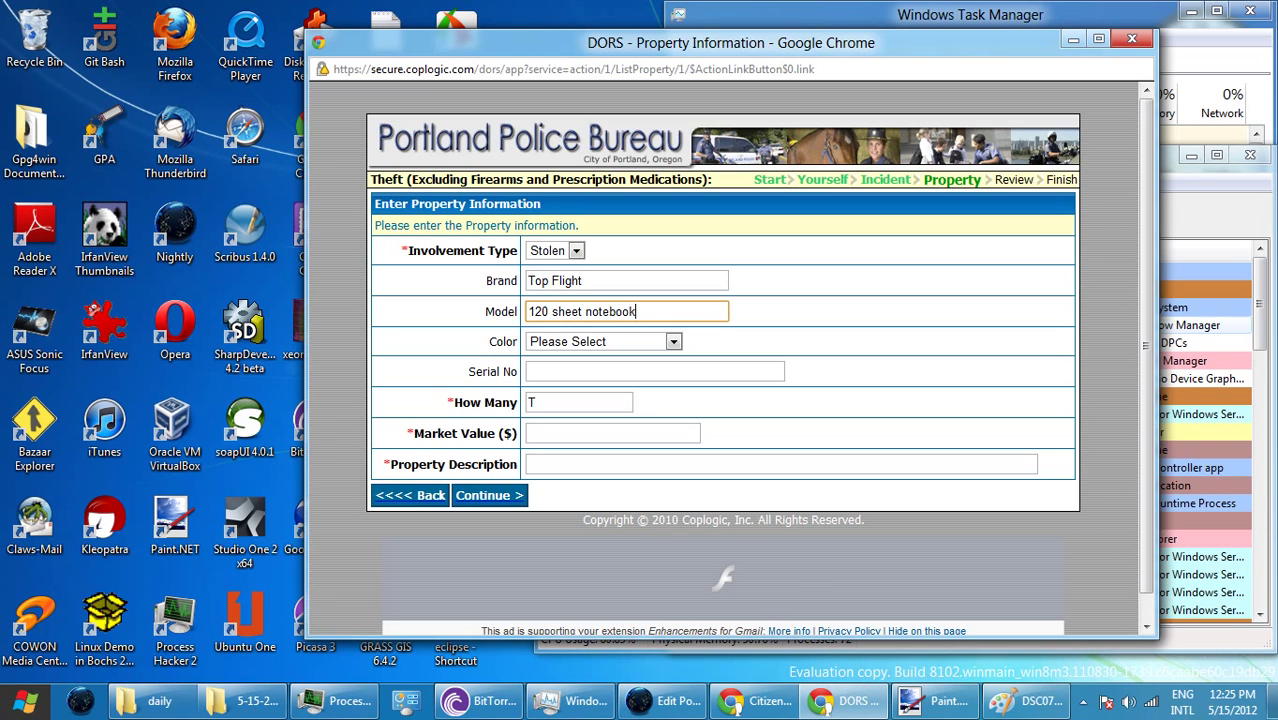
- Set market value 6000.00 and description 'My notebook number 254', then submit
{"action": "key", "text": "Tab"}
{"action": "key", "text": "Tab"}
{"action": "key", "text": "Tab"}
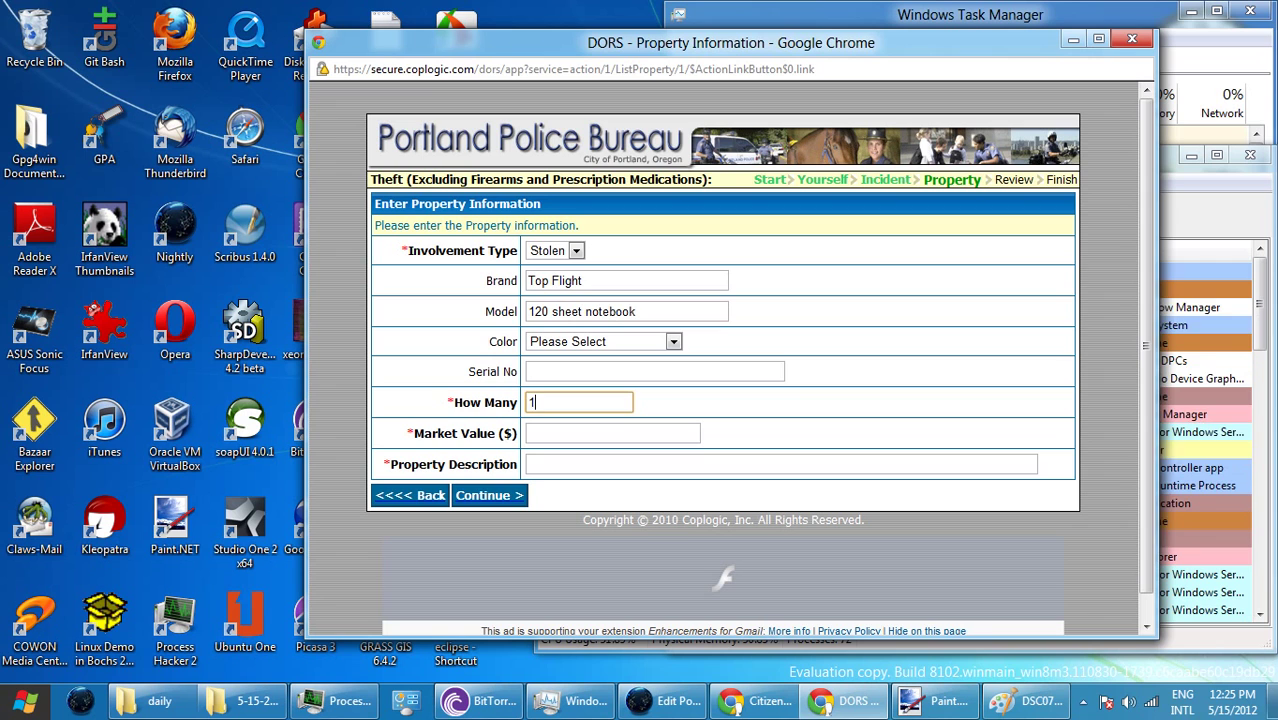
{"action": "key", "text": "Tab"}
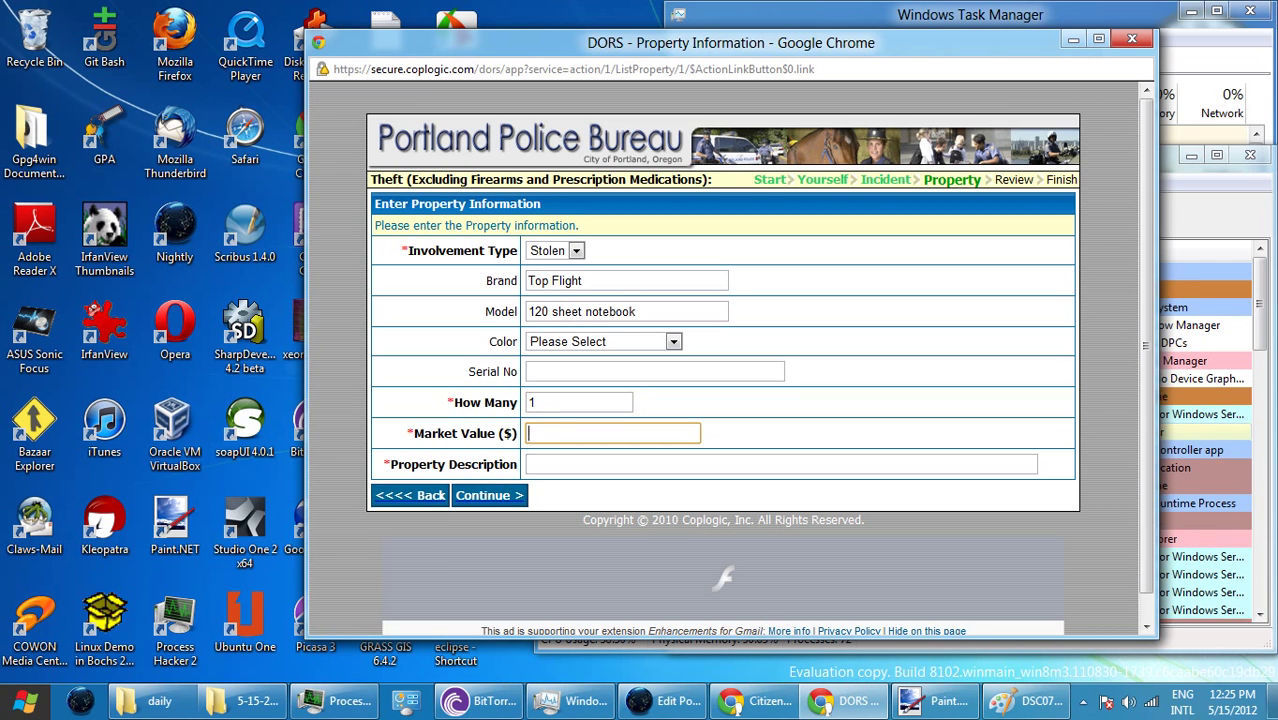
{"action": "type", "text": "6000."}
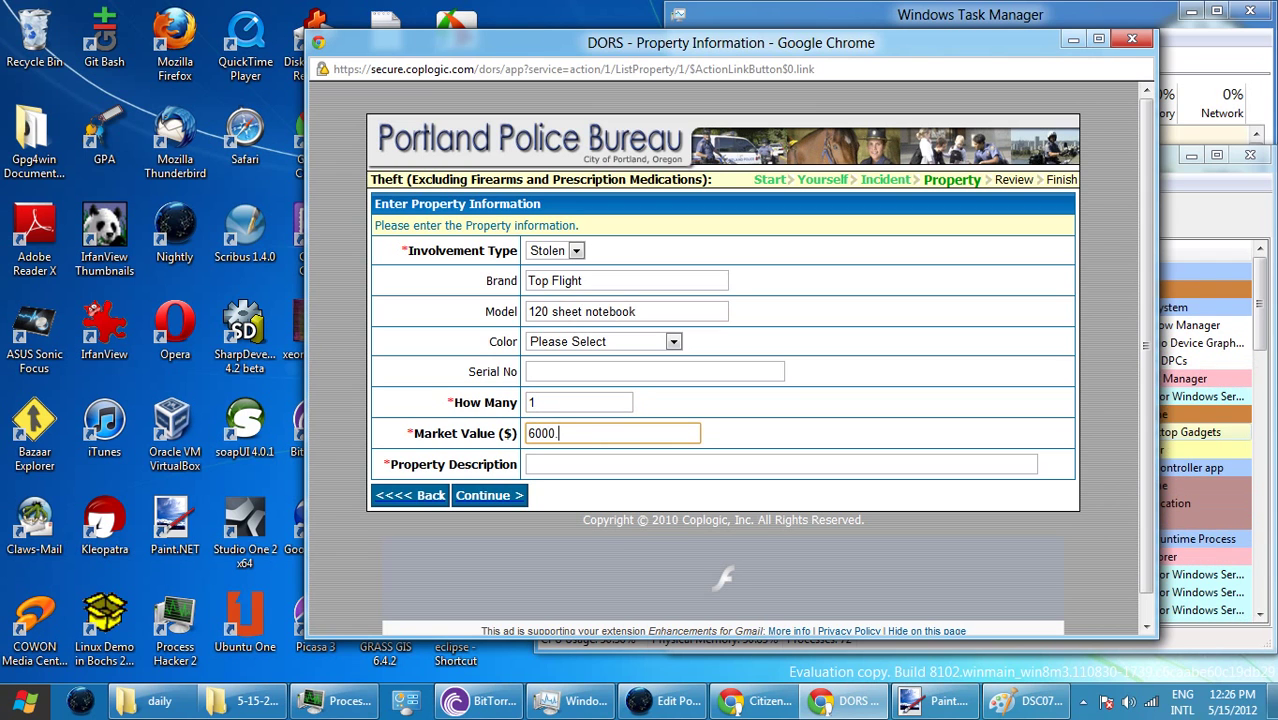
{"action": "type", "text": "00"}
{"action": "key", "text": "Tab"}
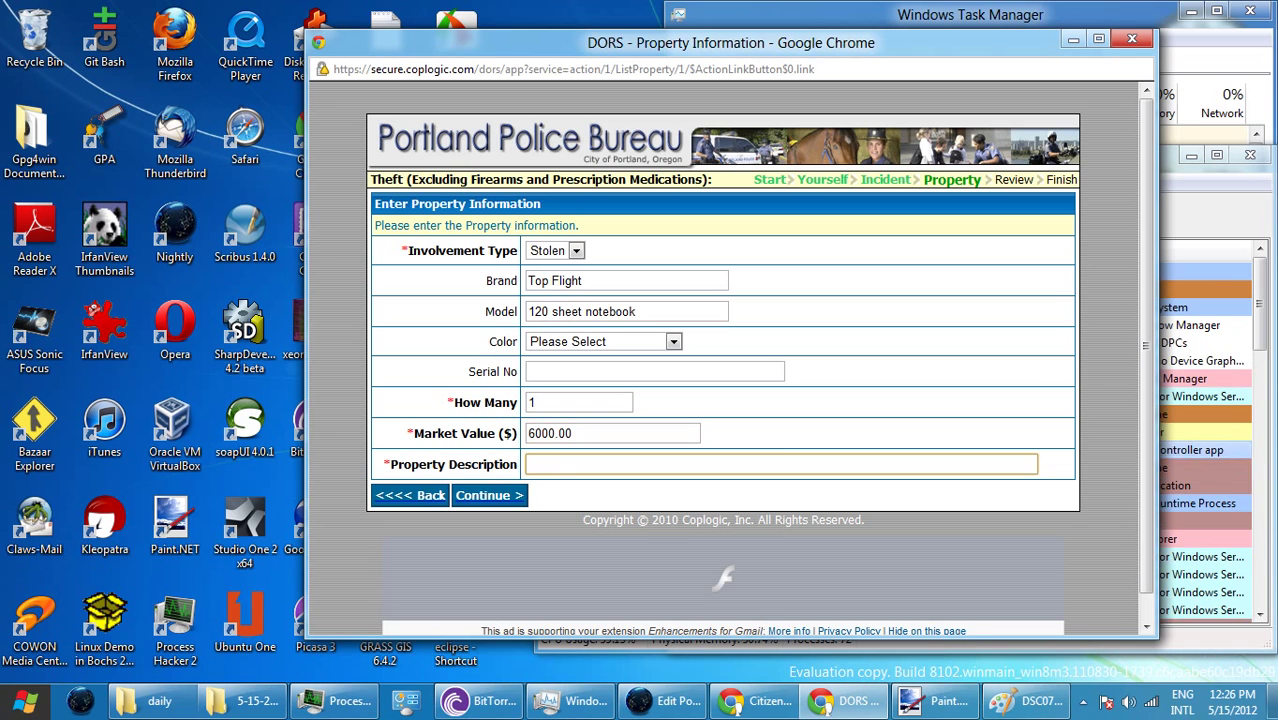
{"action": "type", "text": "My ot"}
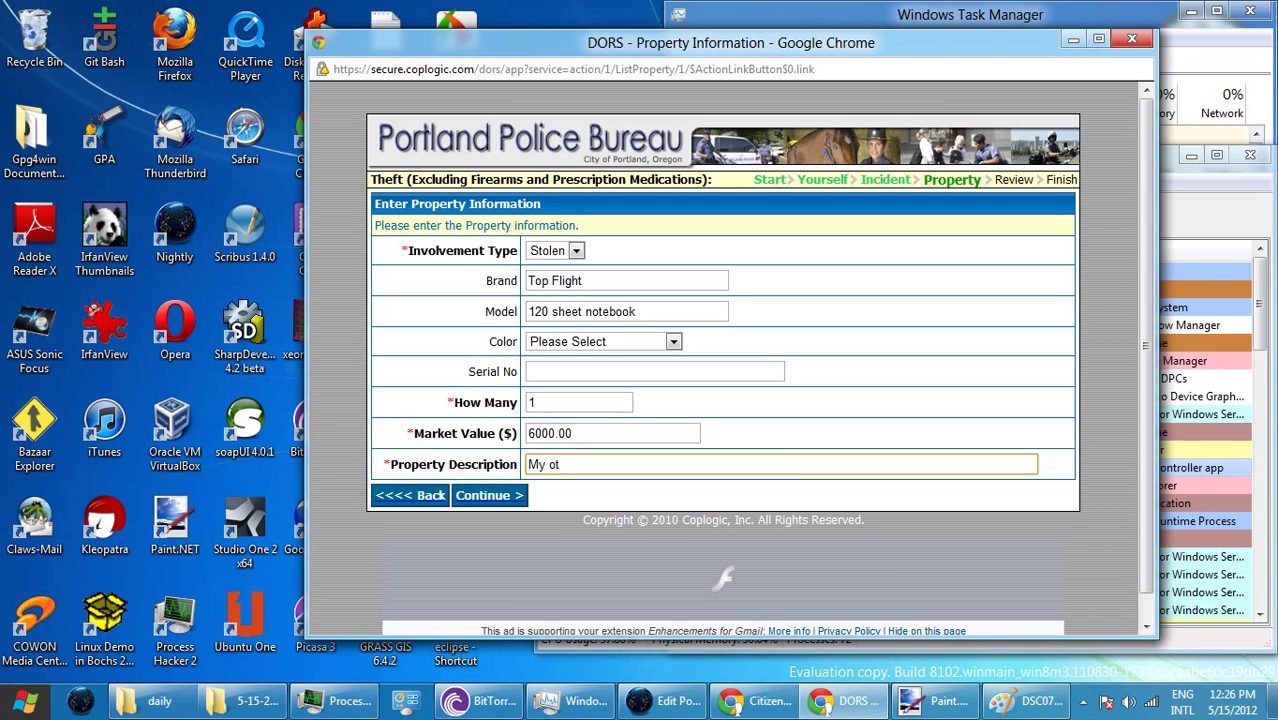
{"action": "key", "text": "BackSpace"}
{"action": "key", "text": "BackSpace"}
{"action": "type", "text": "note"}
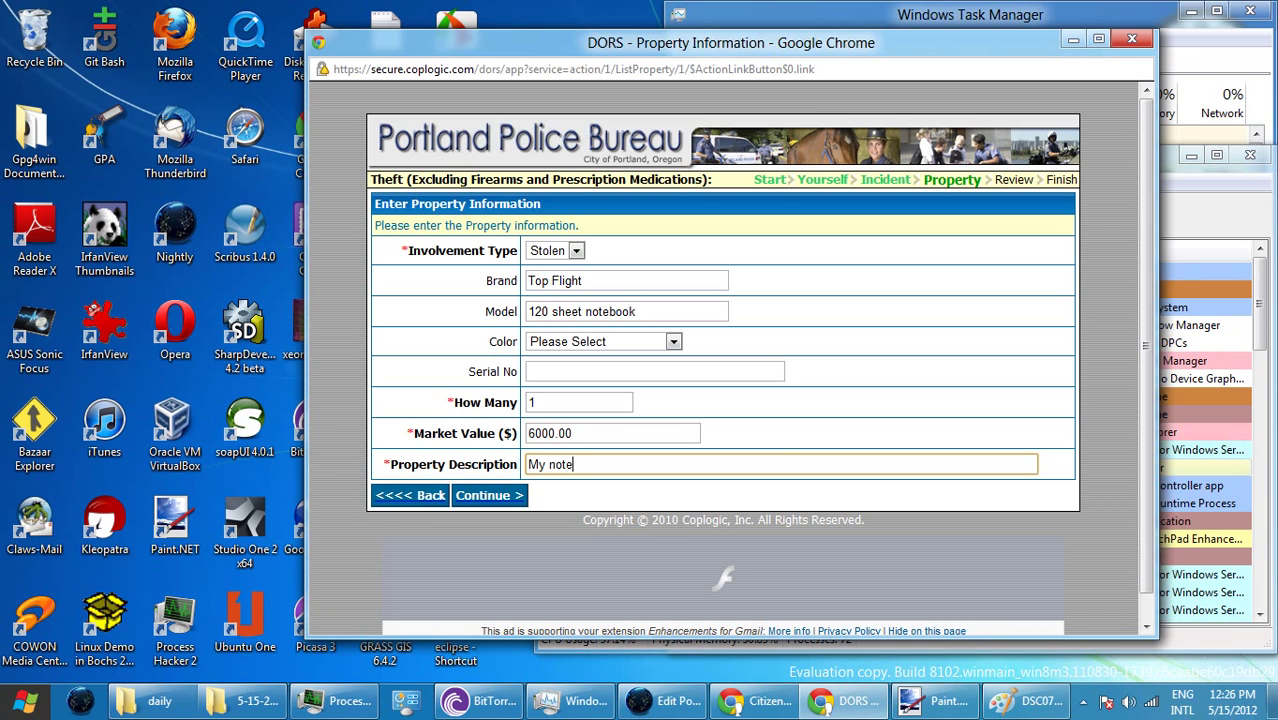
{"action": "type", "text": "book "}
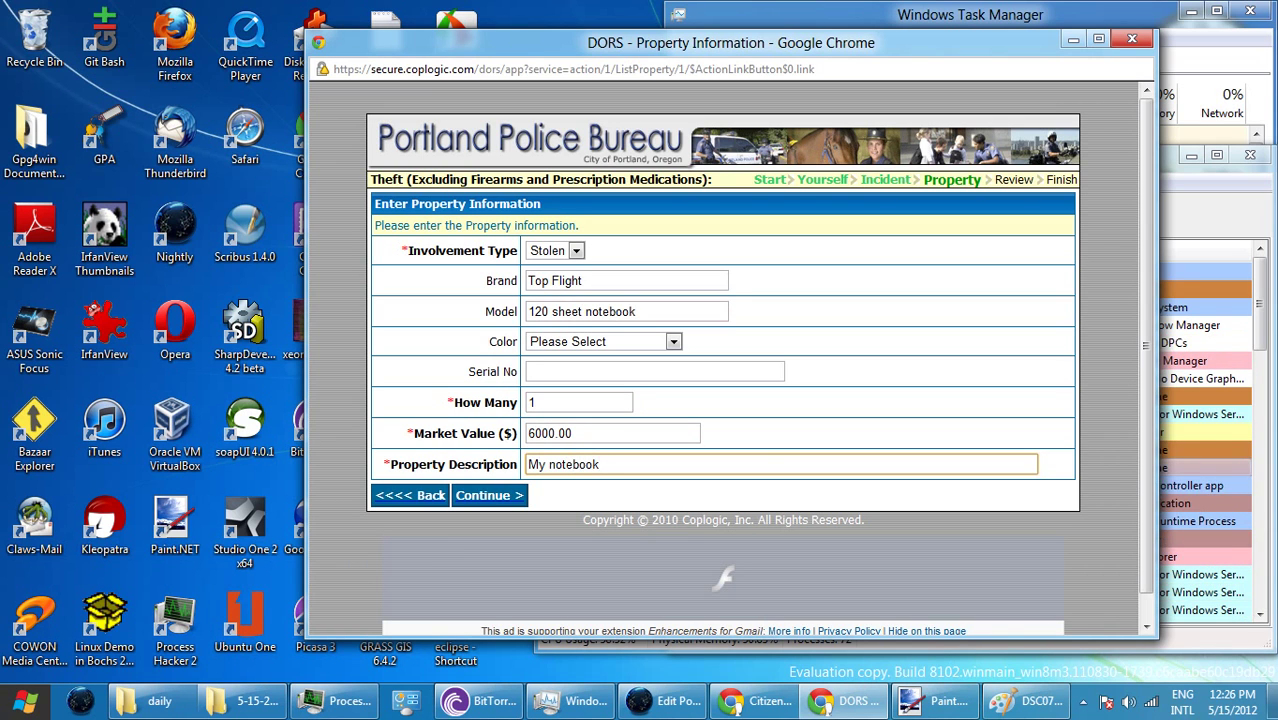
{"action": "type", "text": "number"}
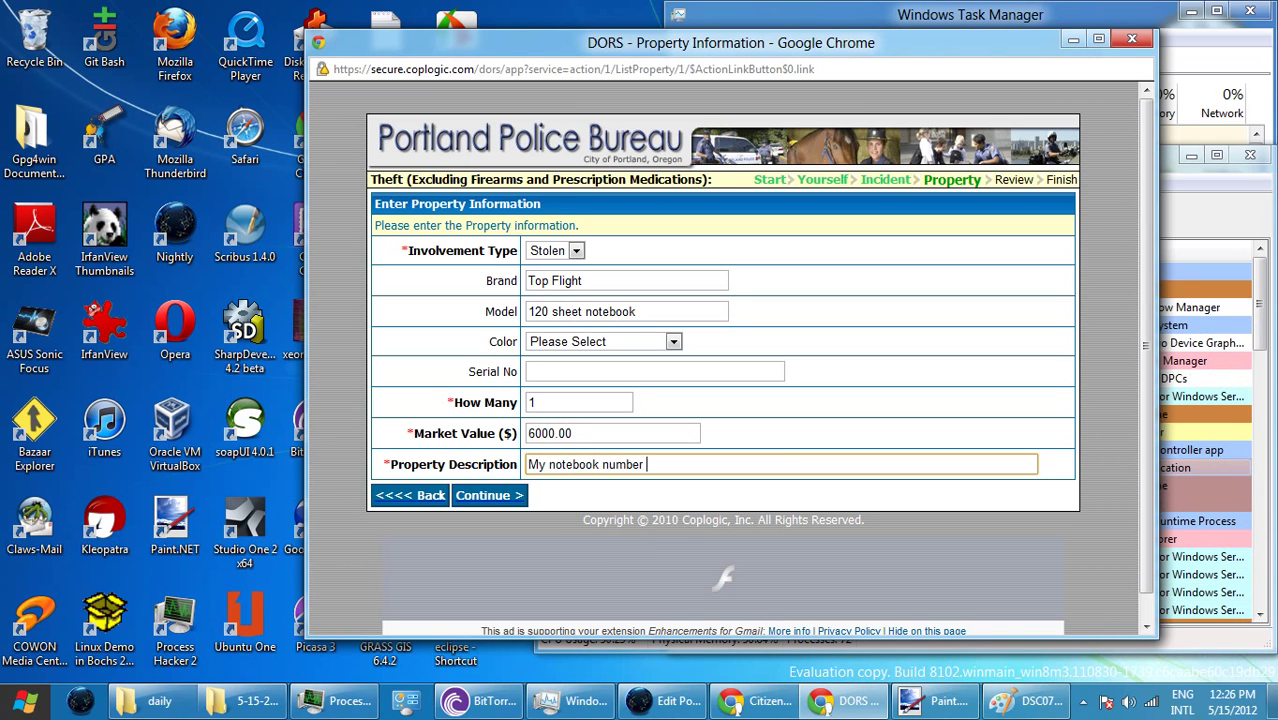
{"action": "type", "text": " 254."}
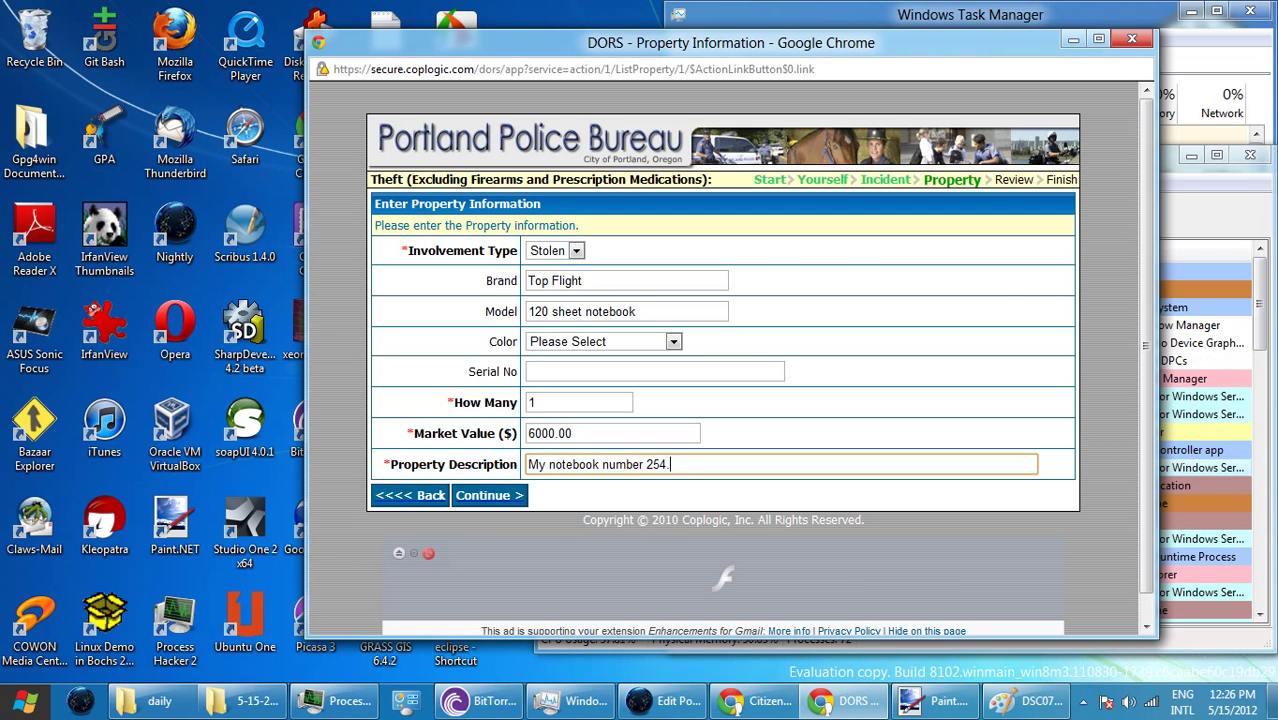
{"action": "key", "text": "Return"}
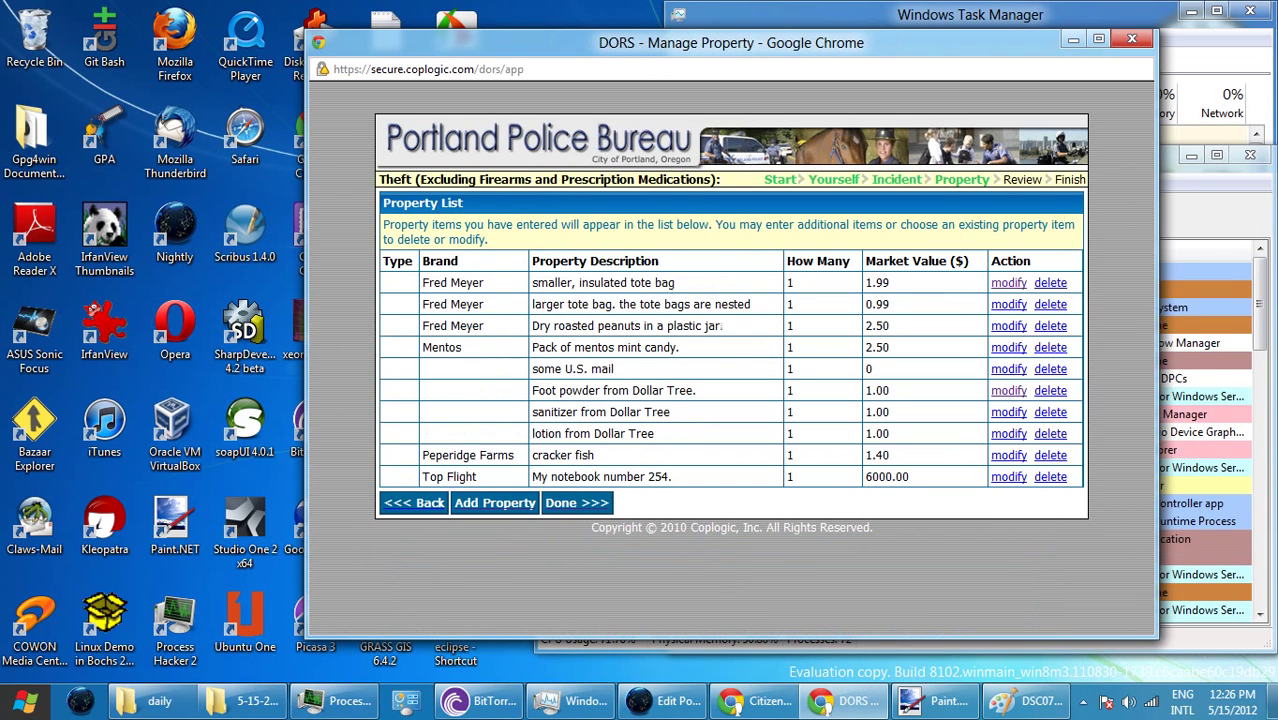
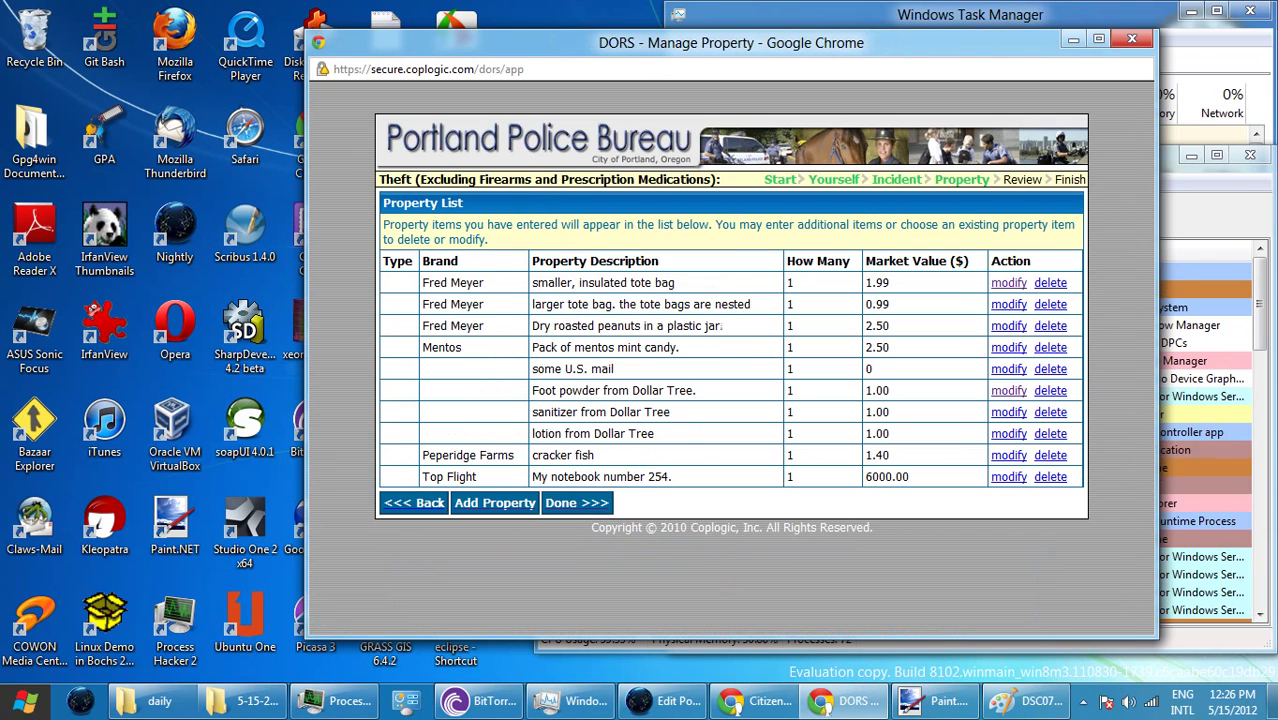
- Start a new property item with brand 'top raman' and model 'oriental'
{"action": "left_click", "coordinate": [495, 503]}
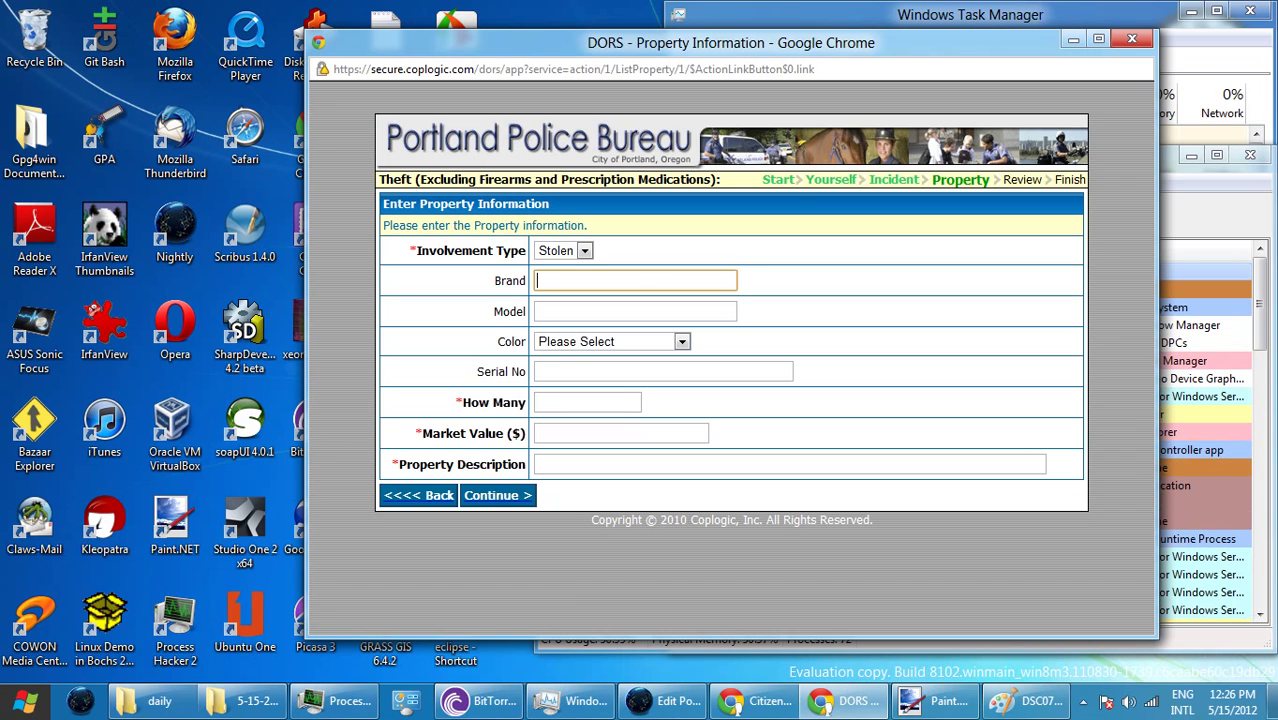
{"action": "type", "text": "top "}
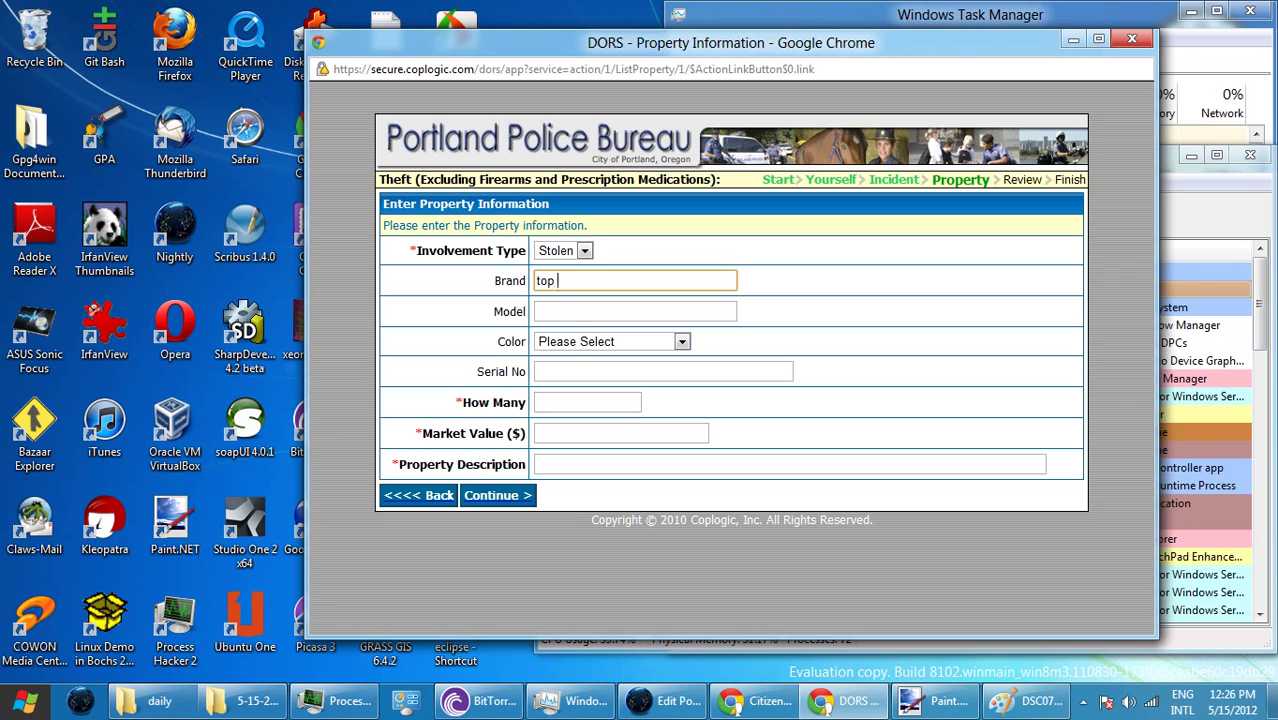
{"action": "type", "text": "raman"}
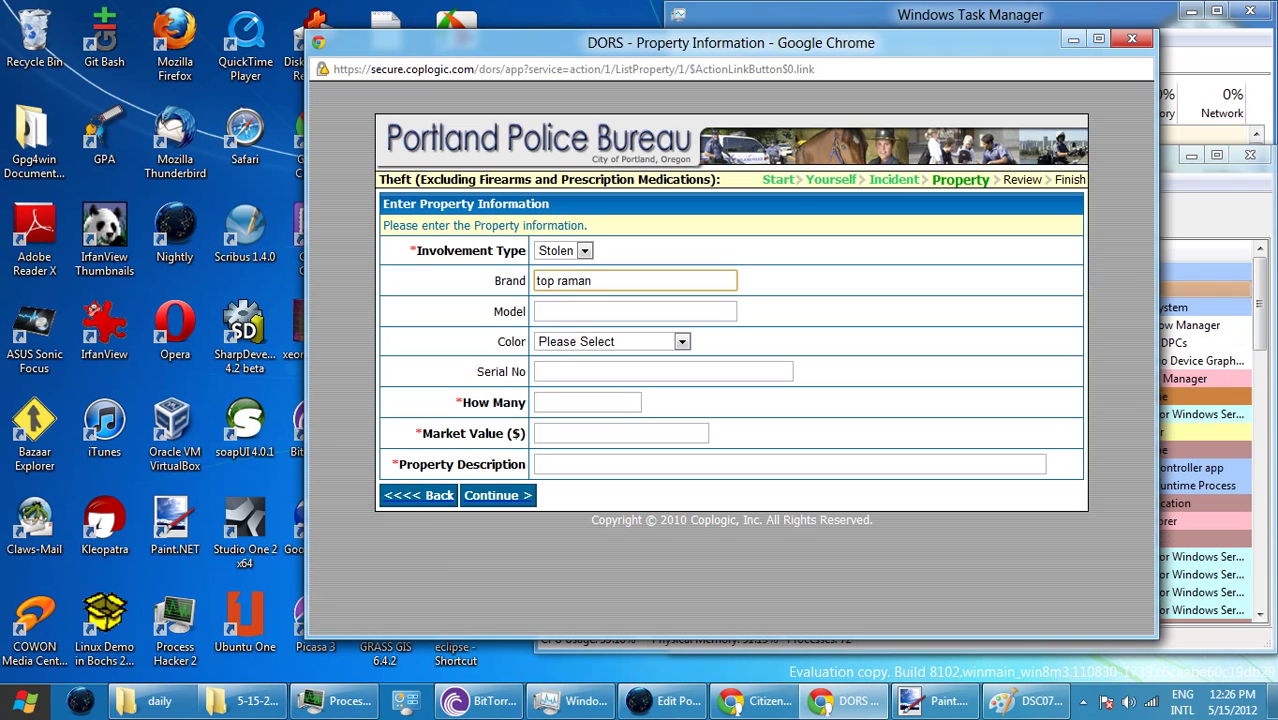
{"action": "left_click", "coordinate": [635, 311]}
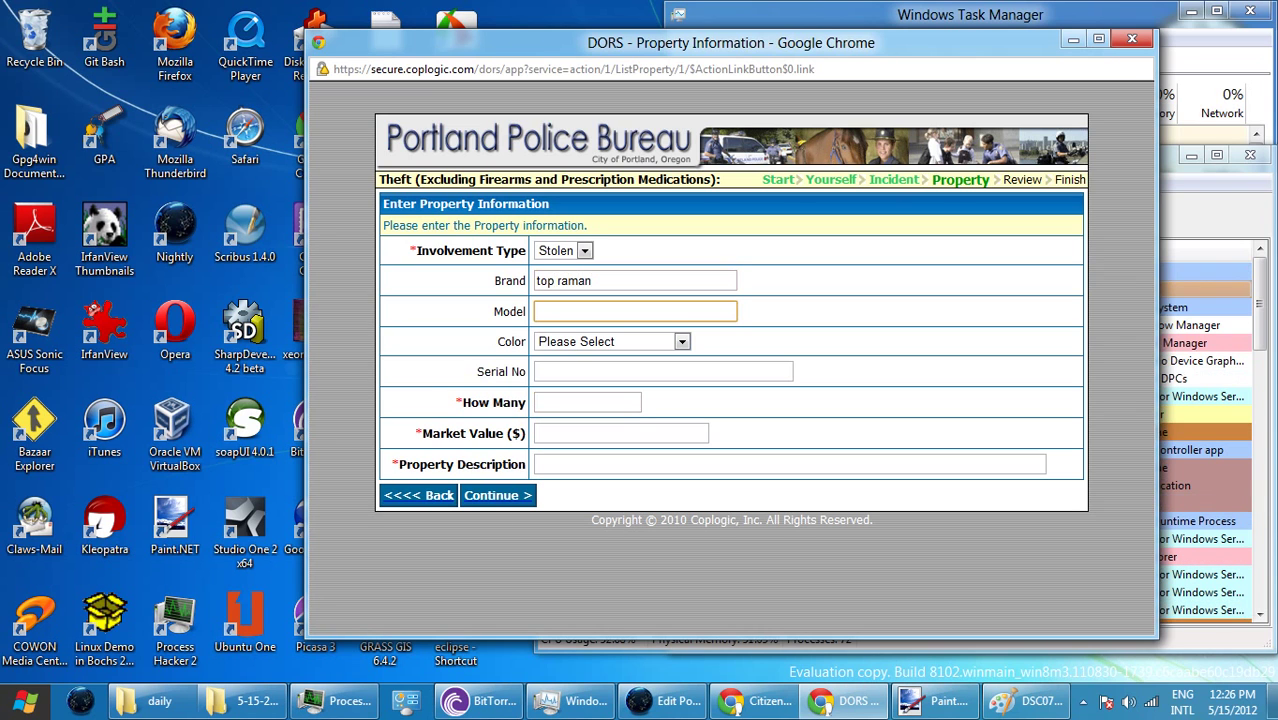
{"action": "type", "text": "orio"}
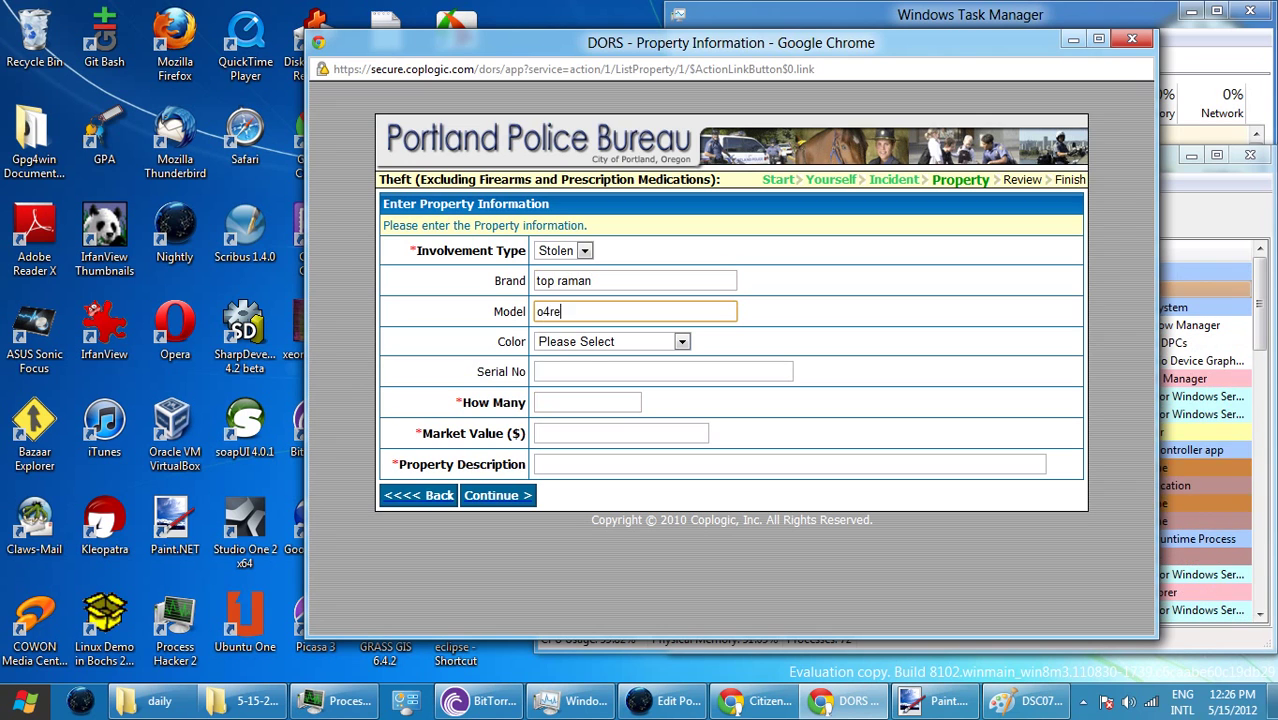
{"action": "key", "text": "BackSpace"}
{"action": "type", "text": "entsa"}
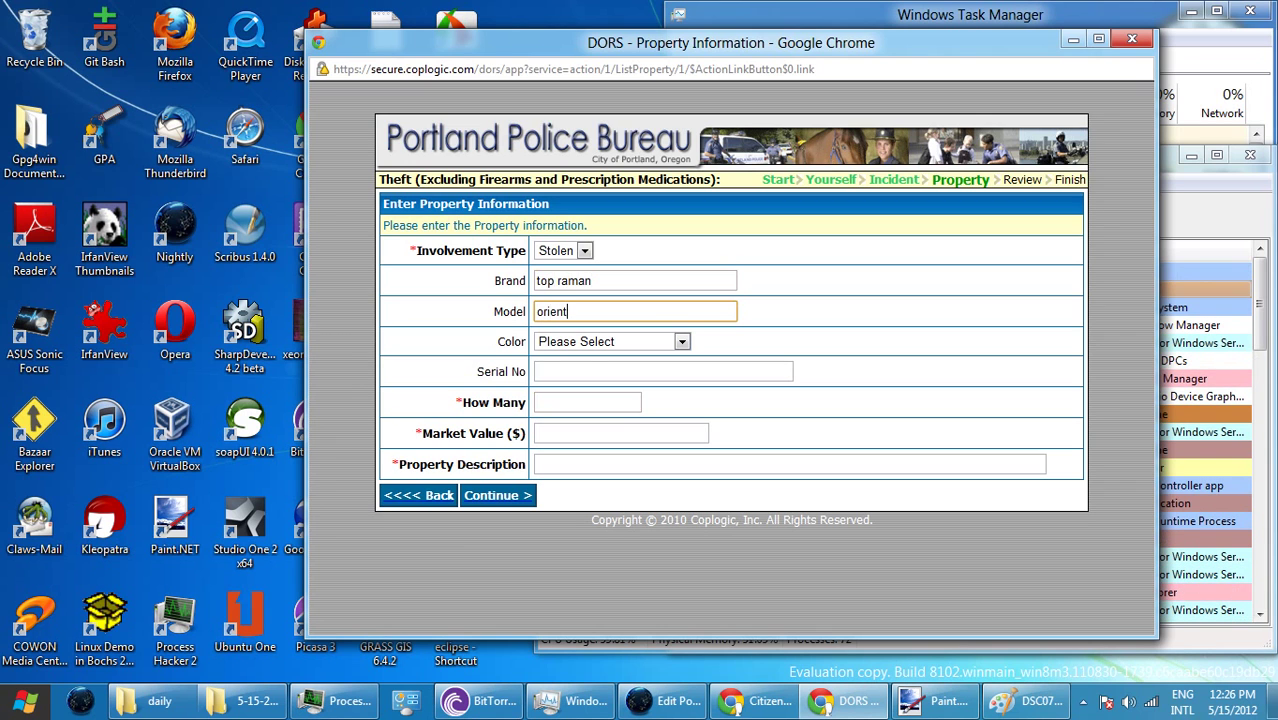
{"action": "key", "text": "BackSpace"}
{"action": "key", "text": "BackSpace"}
{"action": "type", "text": "al"}
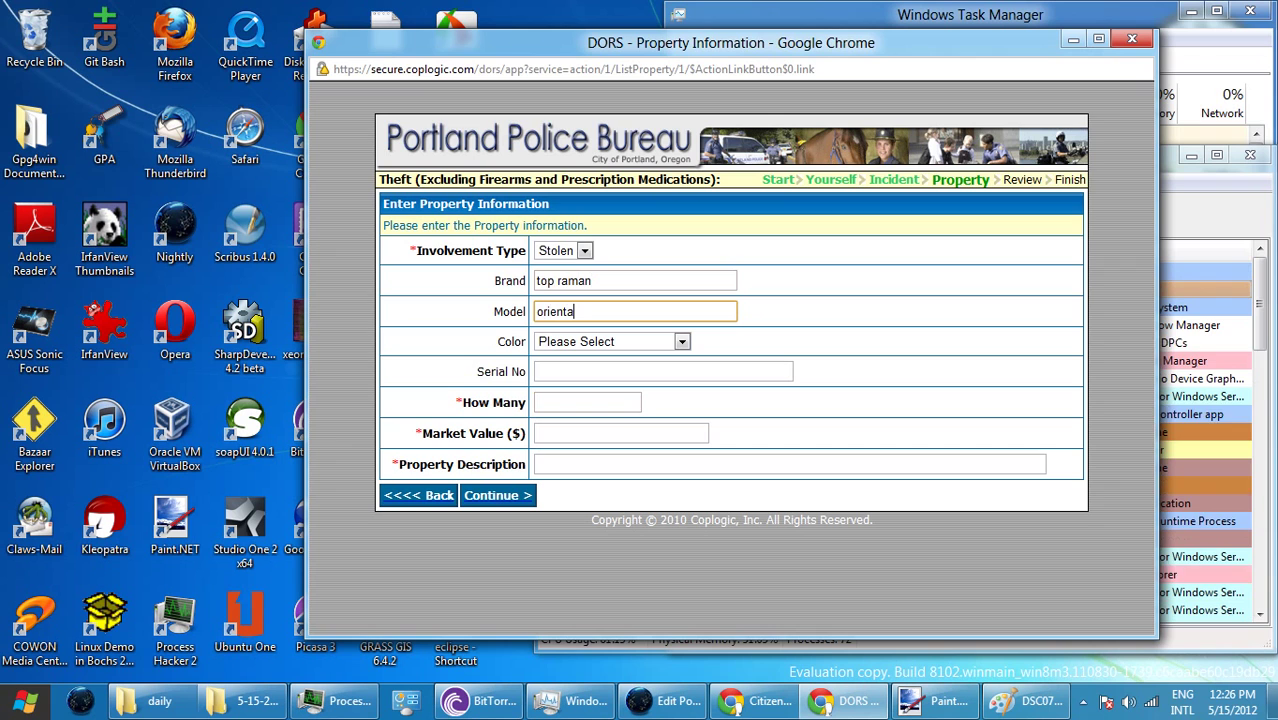
{"action": "left_click", "coordinate": [611, 341]}
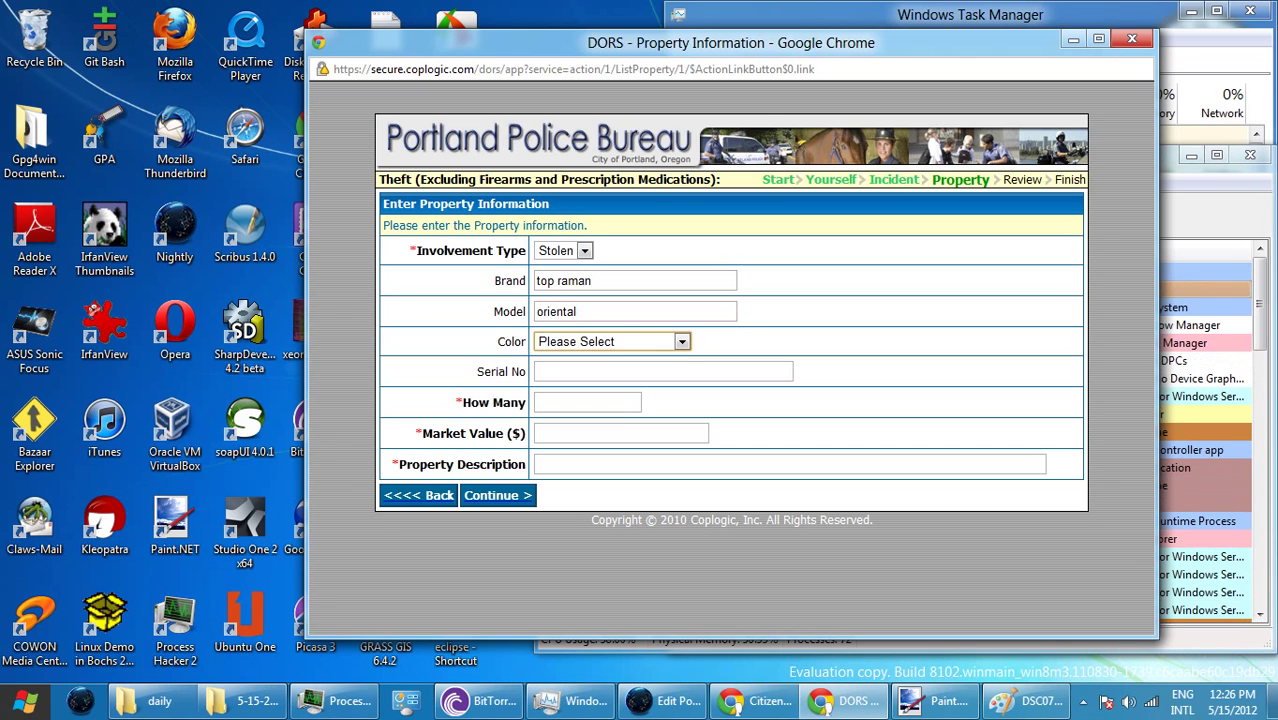
- Enter quantity 2, value 0.34 and description 'instant noodles', then correct the brand to 'top ramen'
{"action": "left_click", "coordinate": [663, 371]}
{"action": "left_click", "coordinate": [587, 402]}
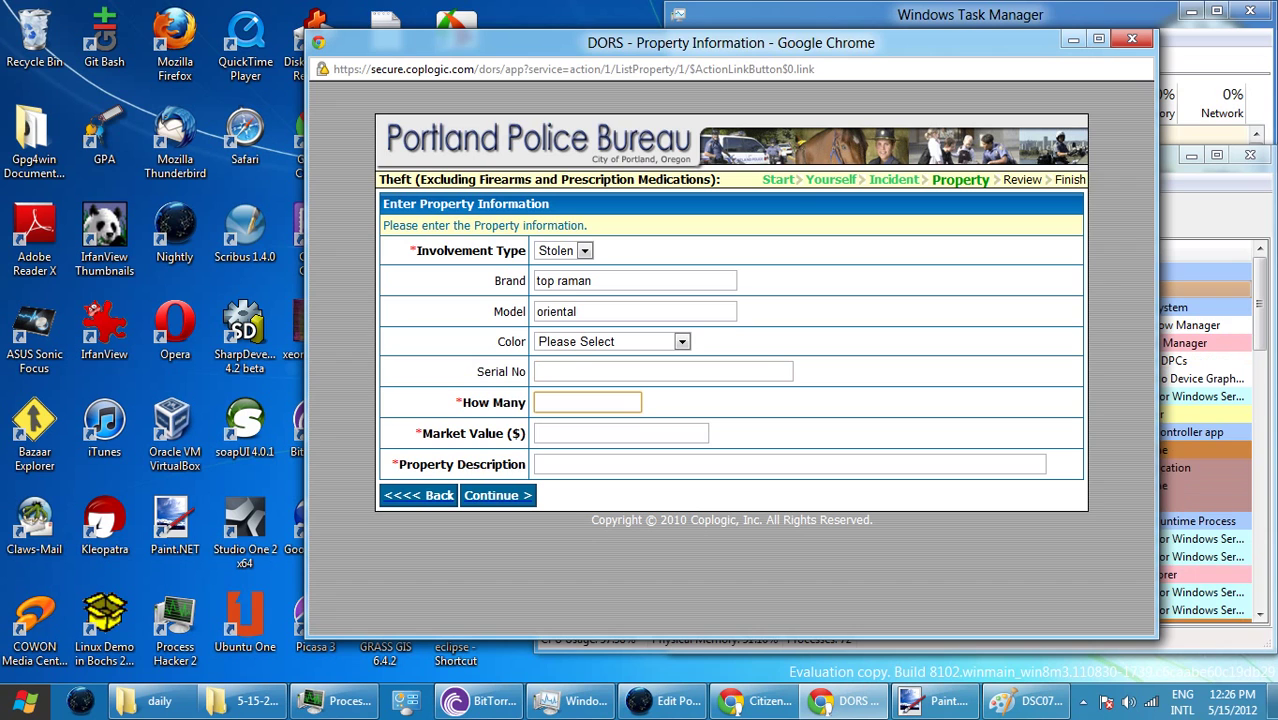
{"action": "type", "text": "2"}
{"action": "key", "text": "Tab"}
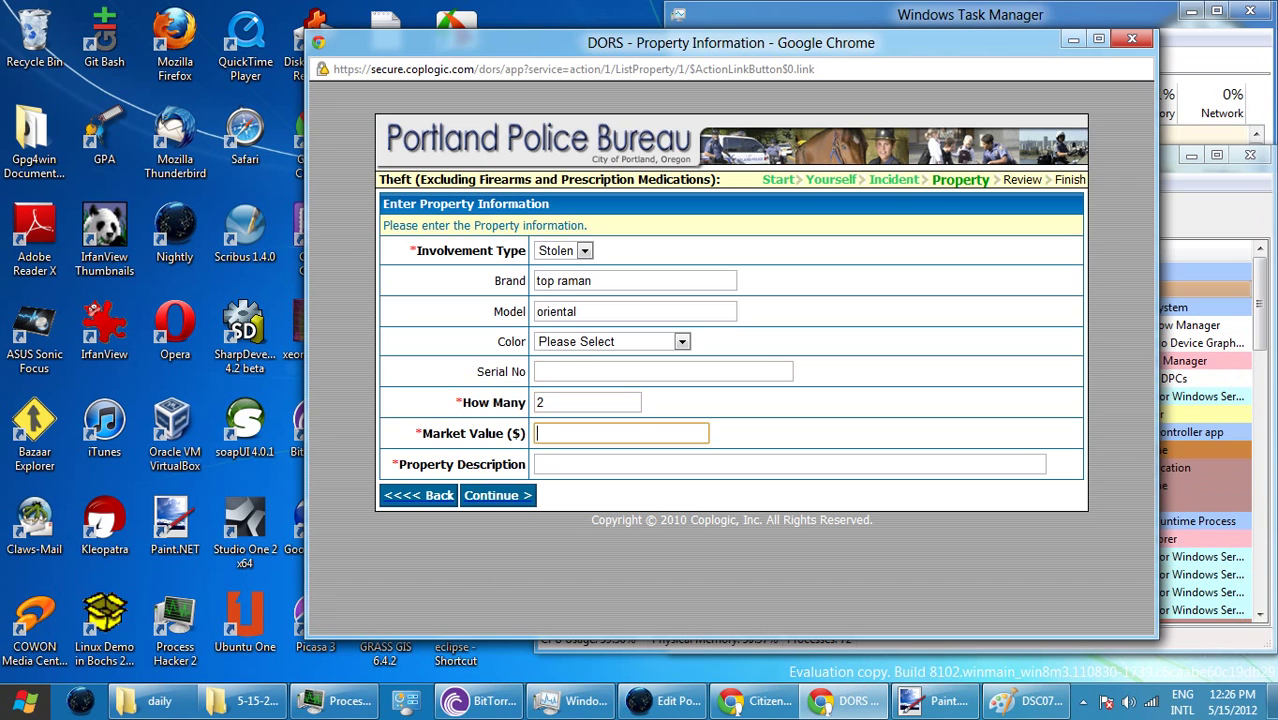
{"action": "type", "text": "0.34"}
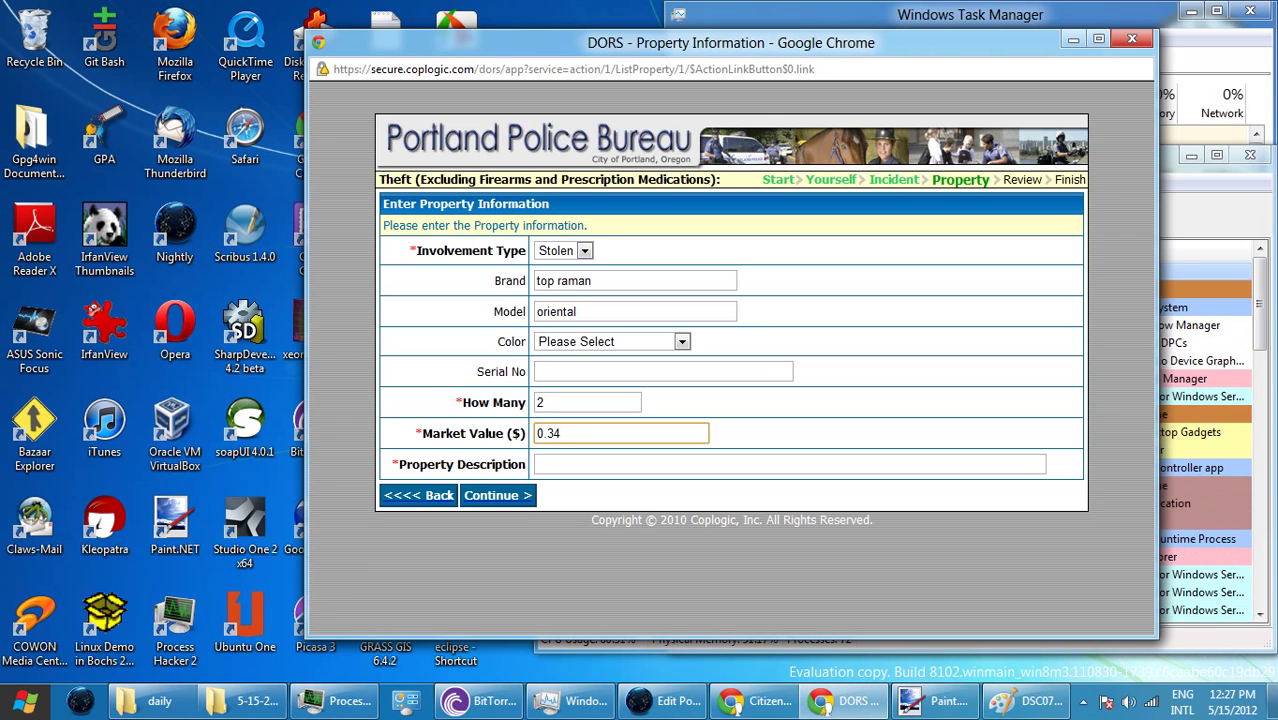
{"action": "left_click", "coordinate": [540, 464]}
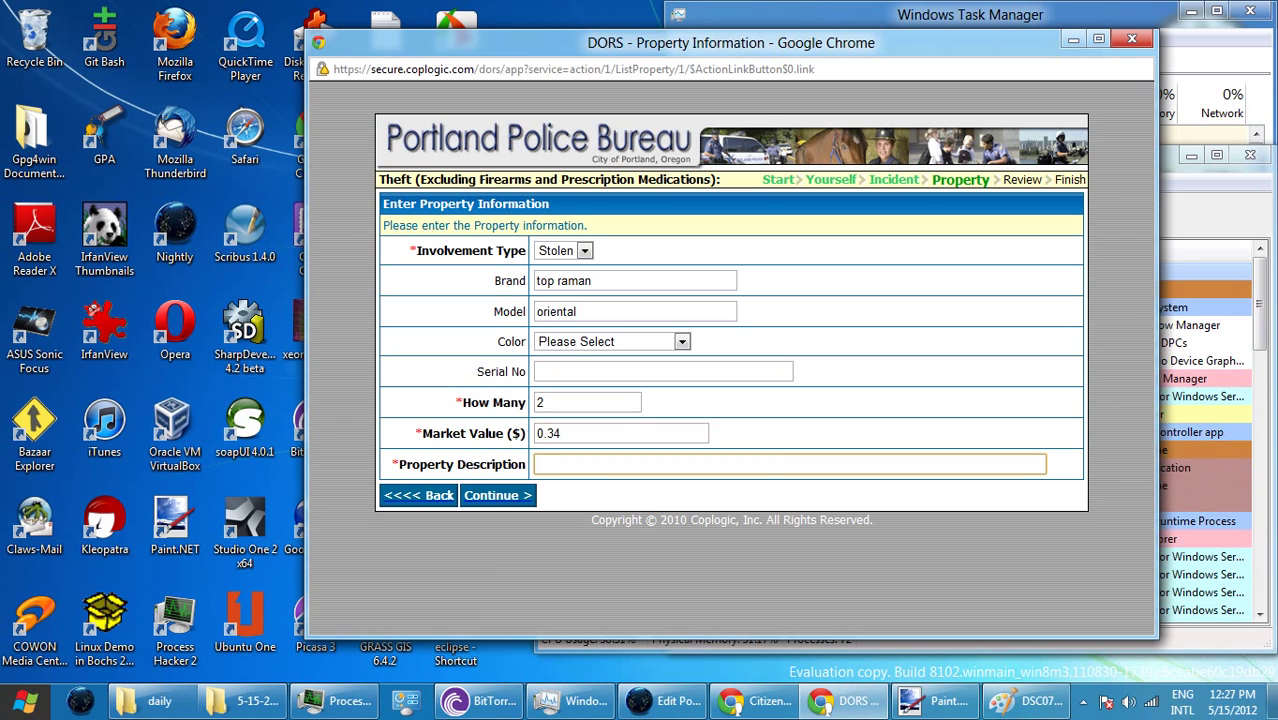
{"action": "type", "text": "inst"}
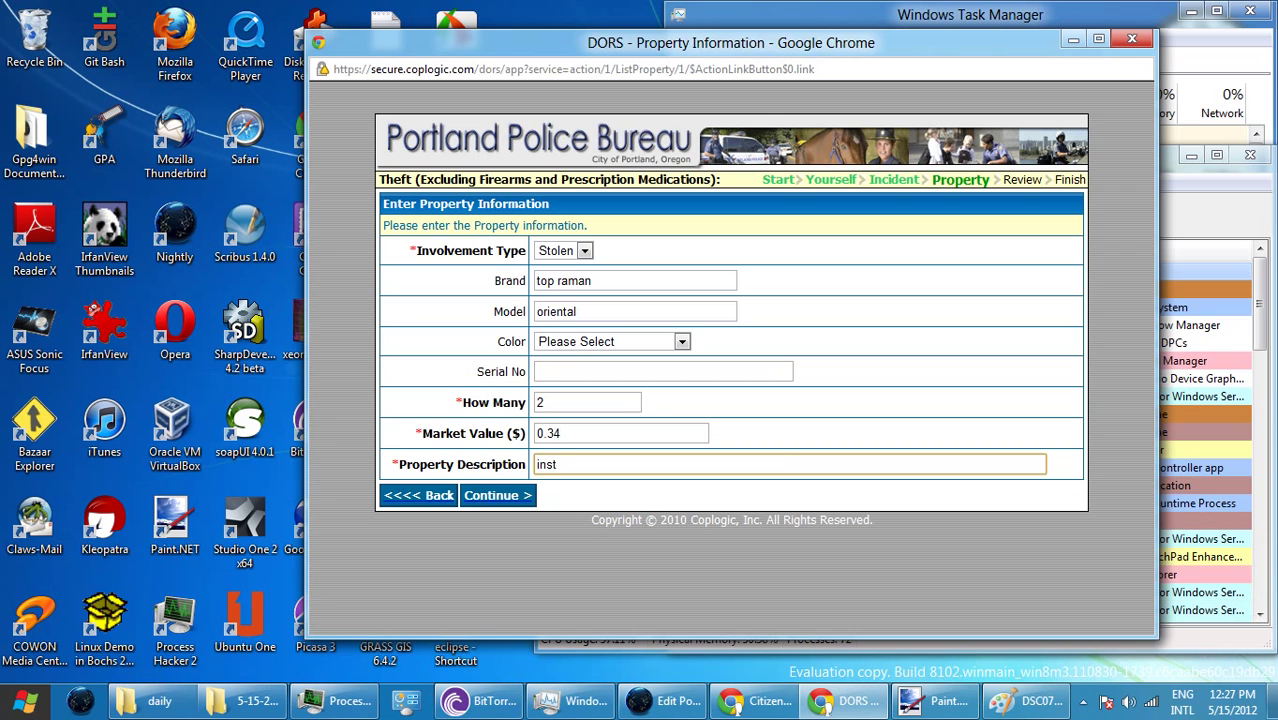
{"action": "type", "text": "ant n"}
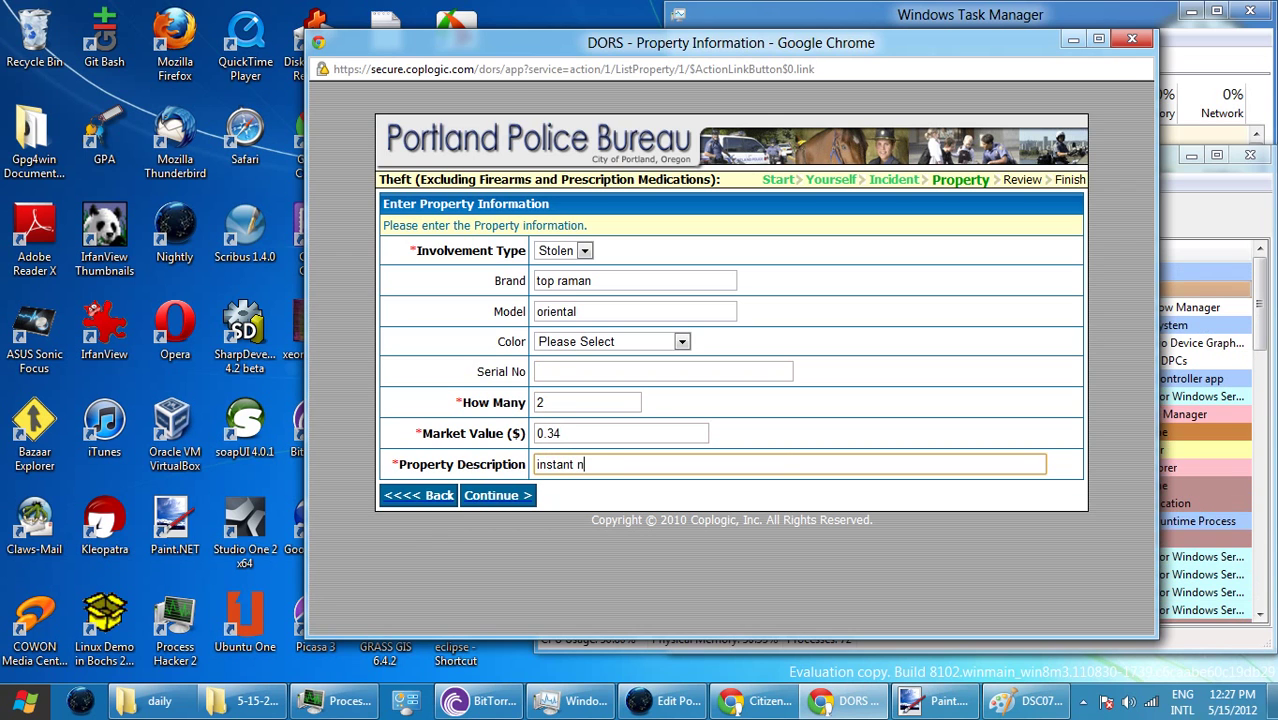
{"action": "type", "text": "oodles"}
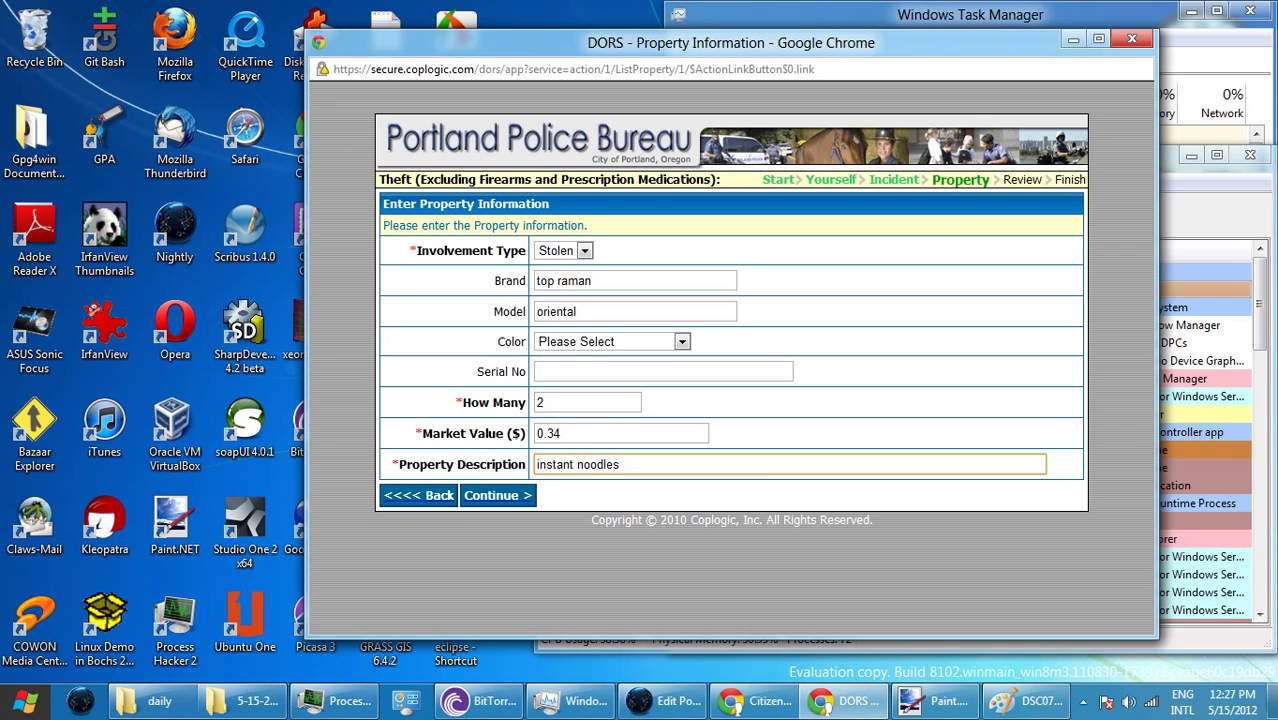
{"action": "left_click", "coordinate": [587, 281]}
{"action": "key", "text": "BackSpace"}
{"action": "type", "text": "e"}
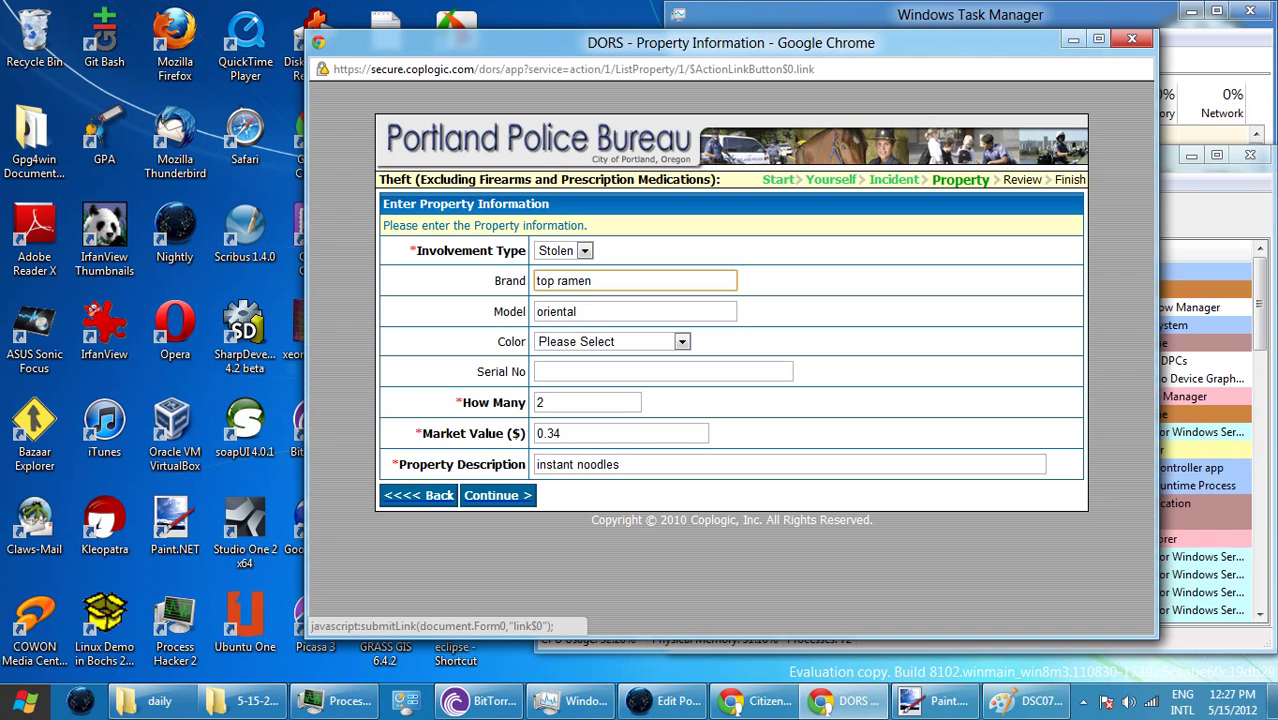
- Save the noodles item and start a new item branded 'kit kat'
{"action": "left_click", "coordinate": [497, 495]}
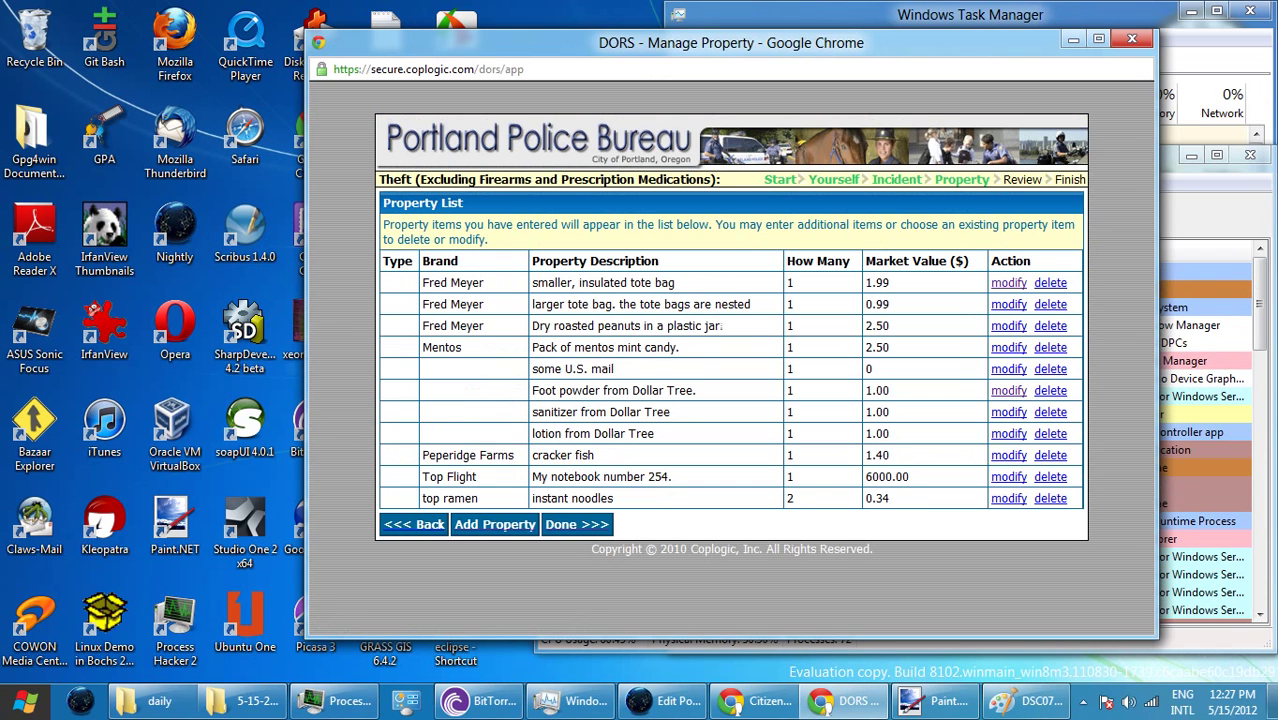
{"action": "left_click", "coordinate": [495, 524]}
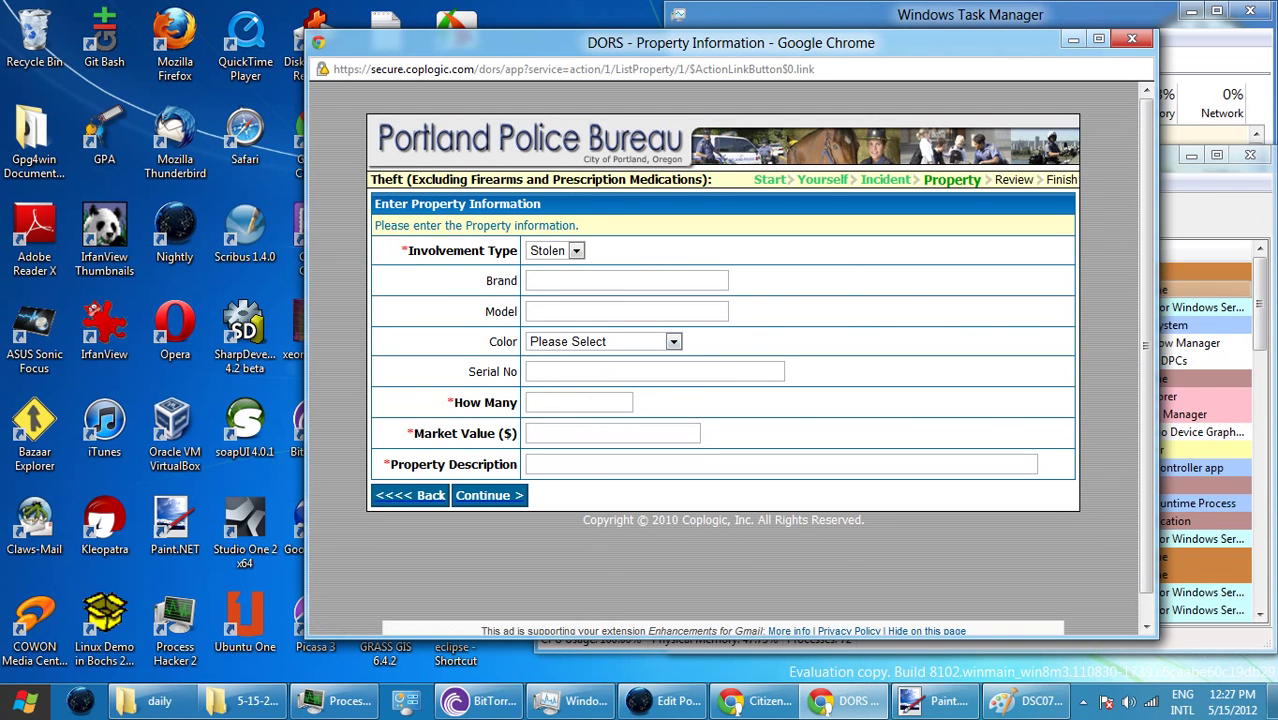
{"action": "left_click", "coordinate": [627, 280]}
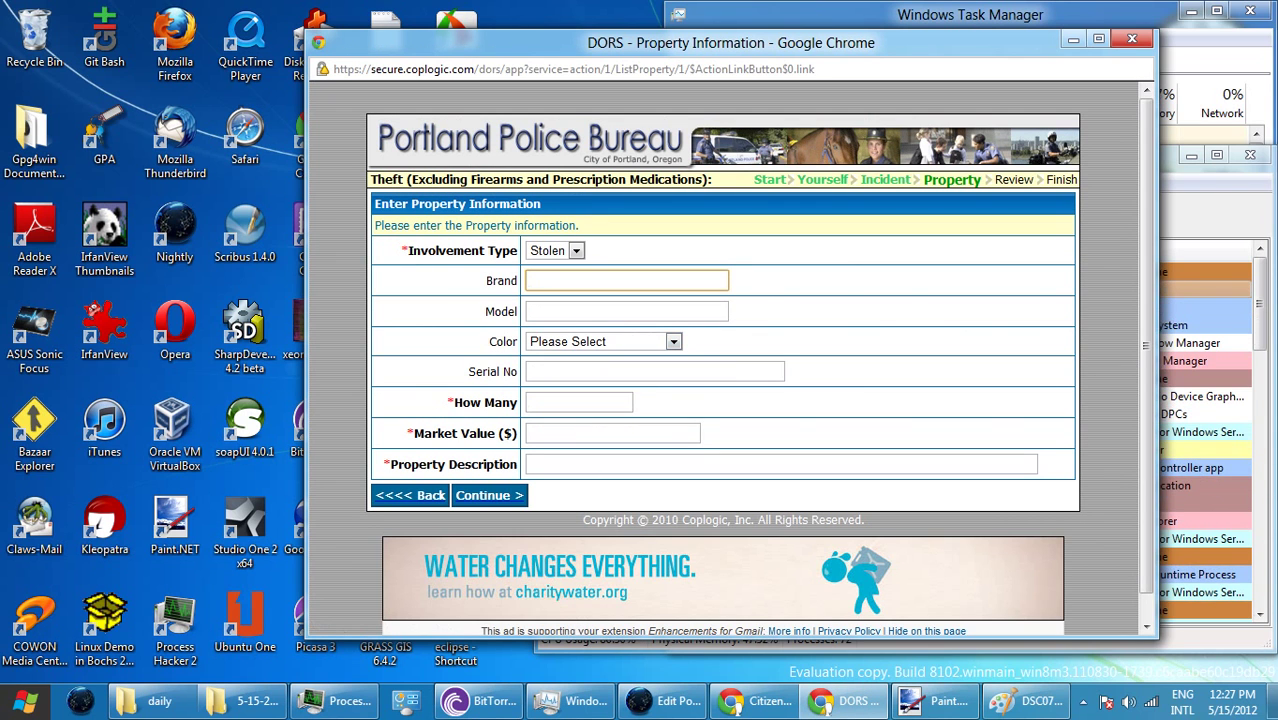
{"action": "type", "text": "kit"}
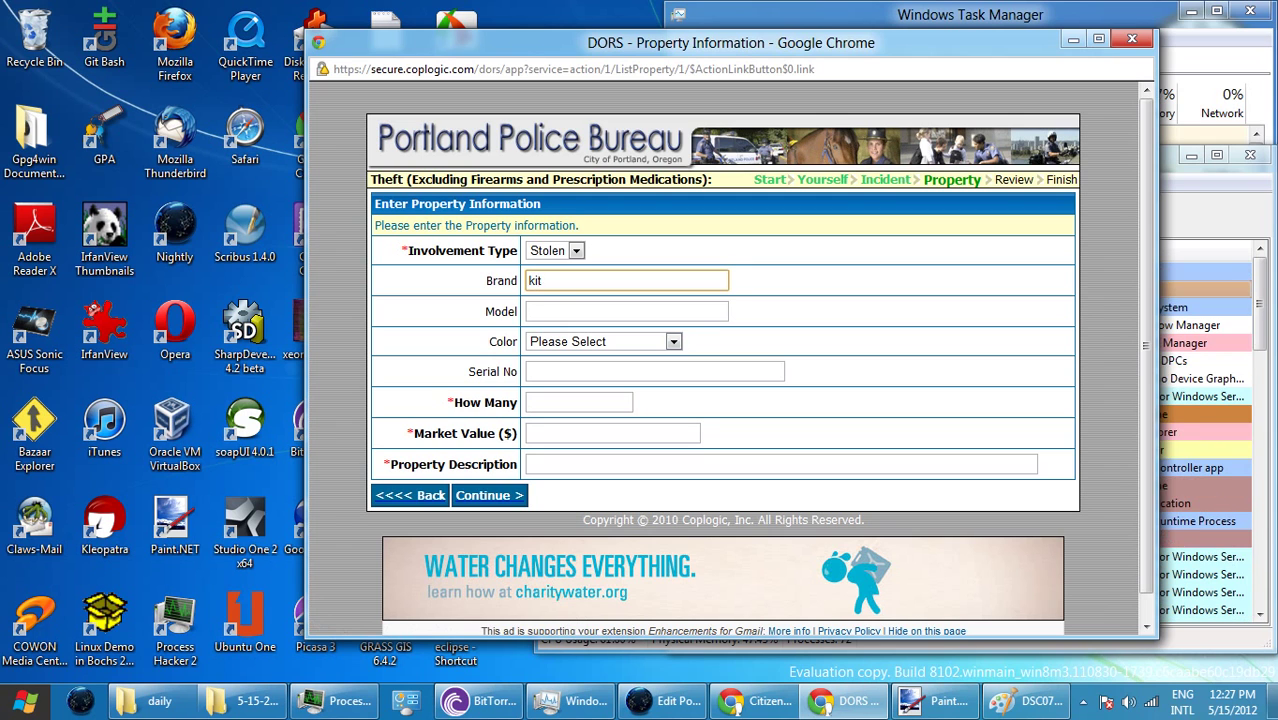
{"action": "type", "text": " kat"}
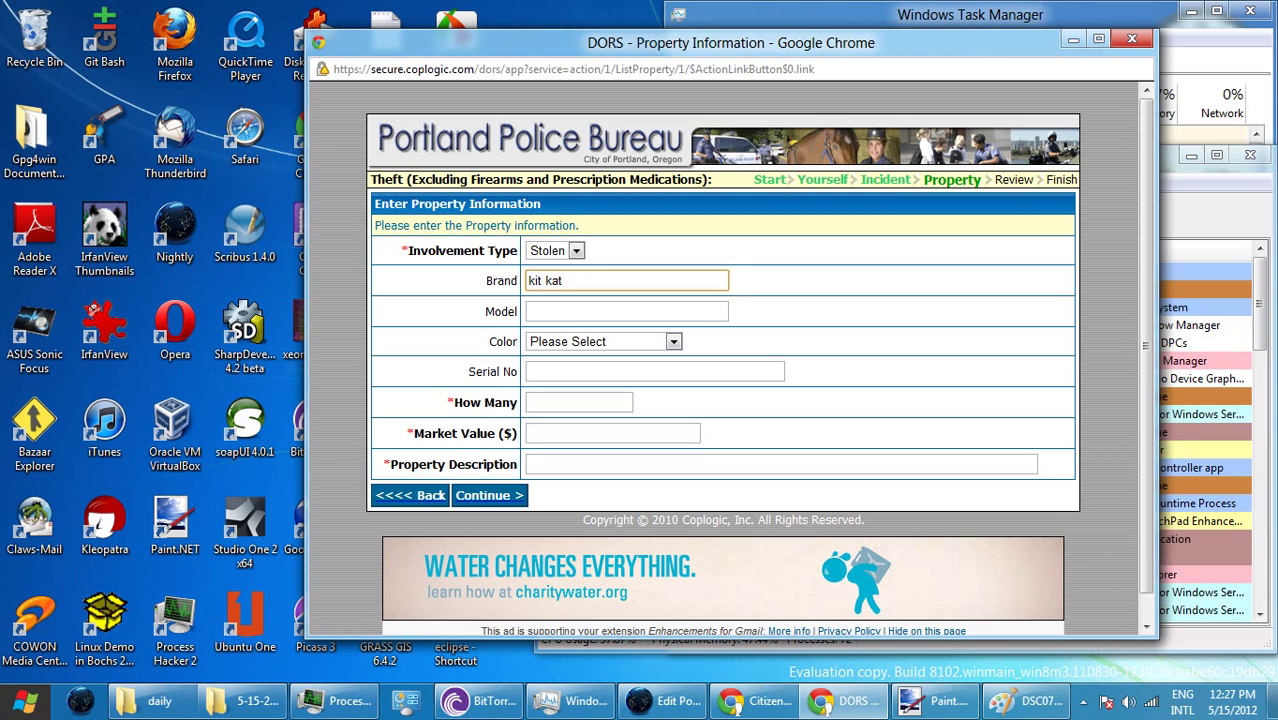
- Give the kit kat item quantity 1, value 0.85 and description 'candy bar', then submit it
{"action": "left_click", "coordinate": [579, 402]}
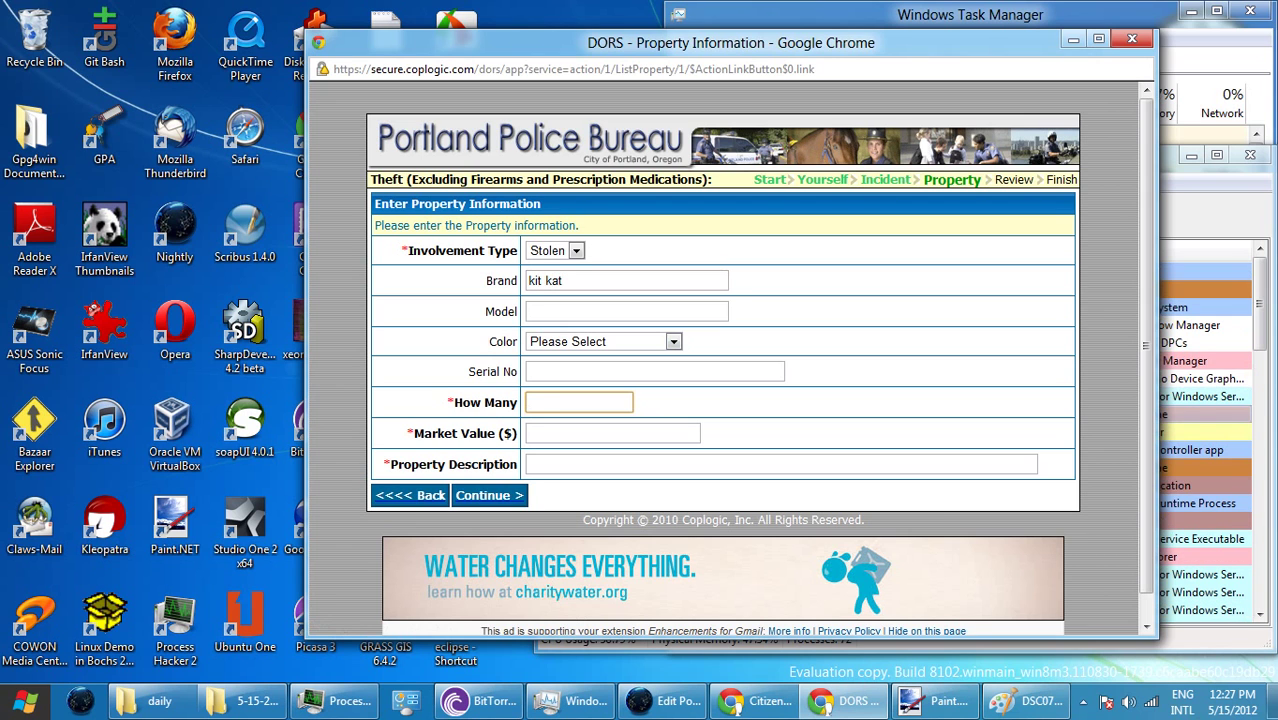
{"action": "type", "text": "1"}
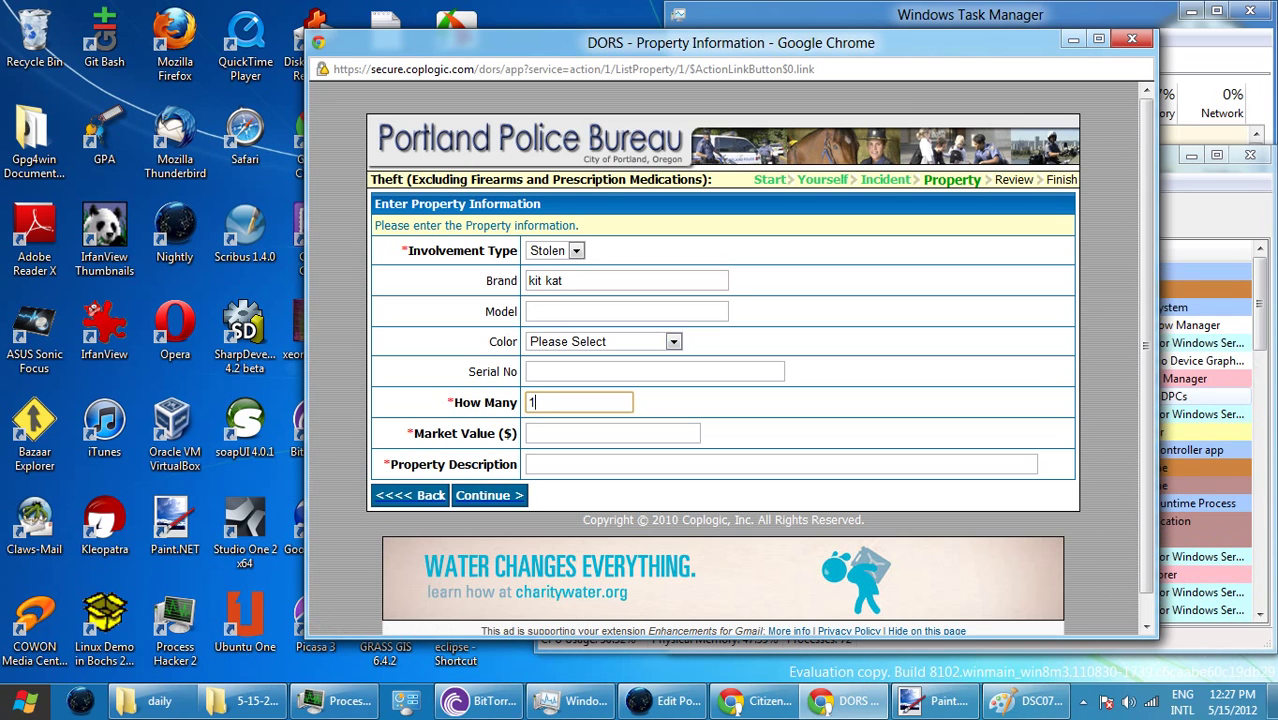
{"action": "key", "text": "Tab"}
{"action": "type", "text": "0."}
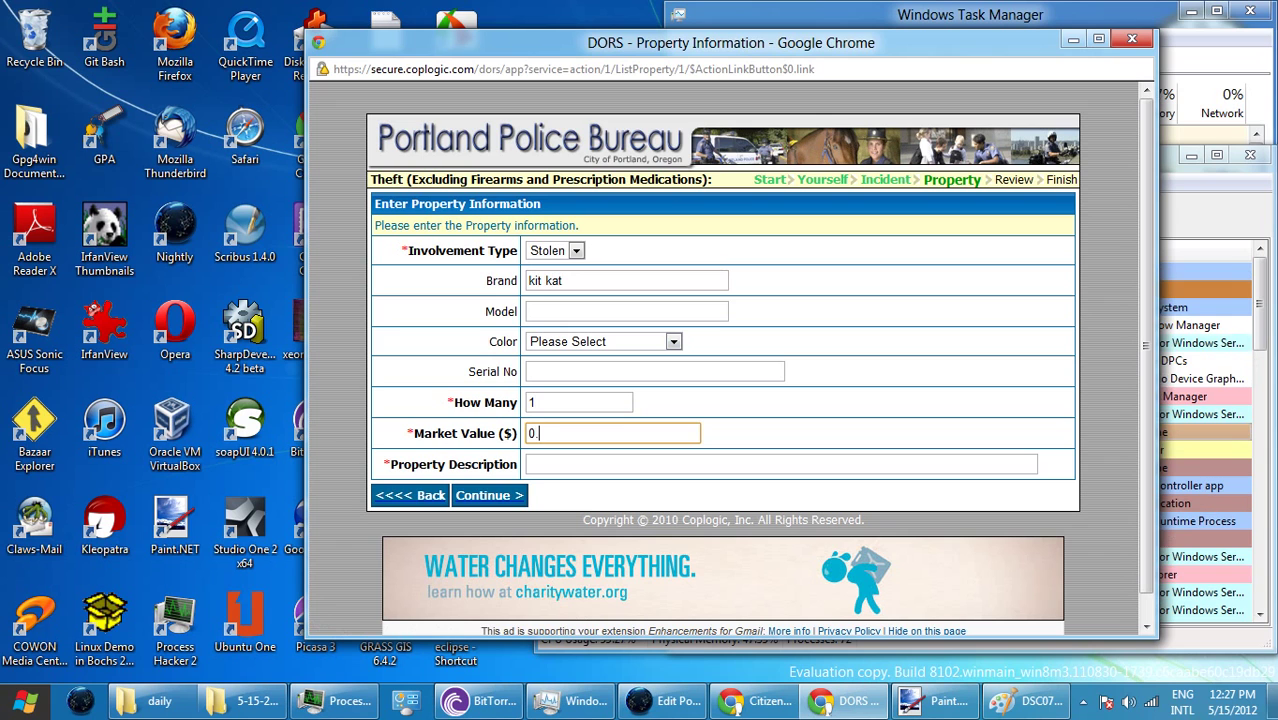
{"action": "type", "text": "85"}
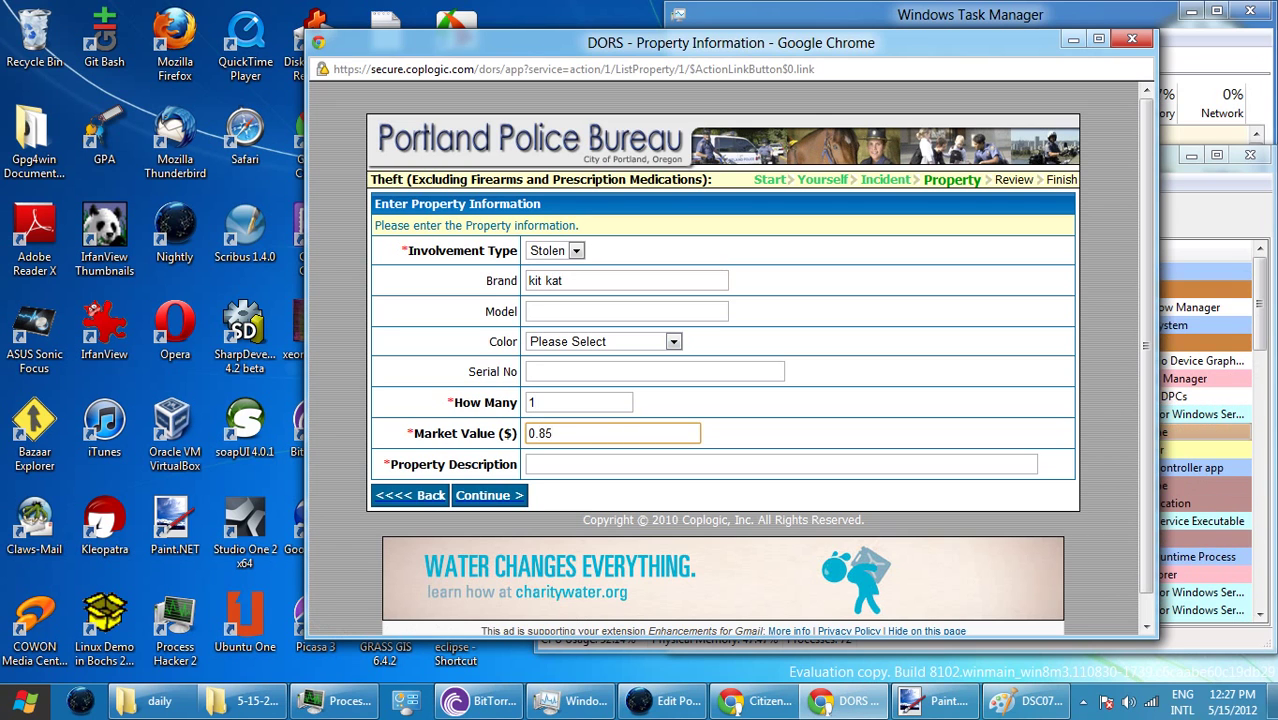
{"action": "key", "text": "Tab"}
{"action": "type", "text": "can"}
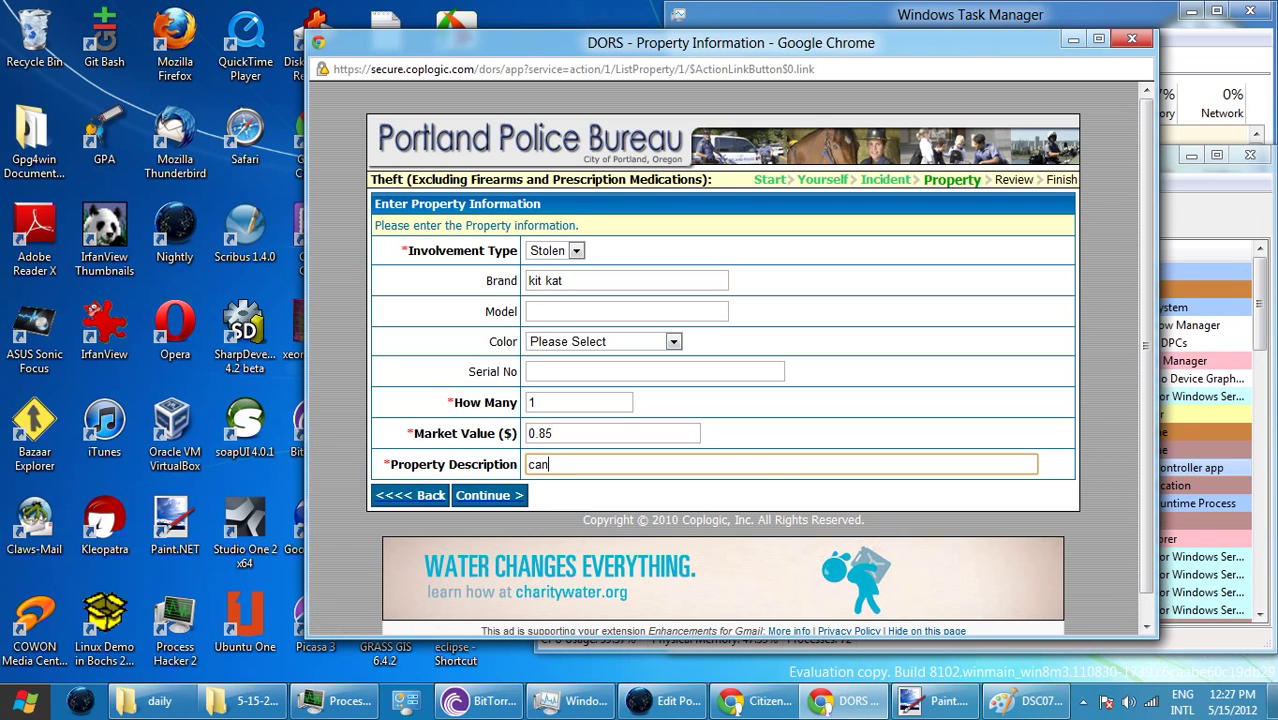
{"action": "type", "text": "d"}
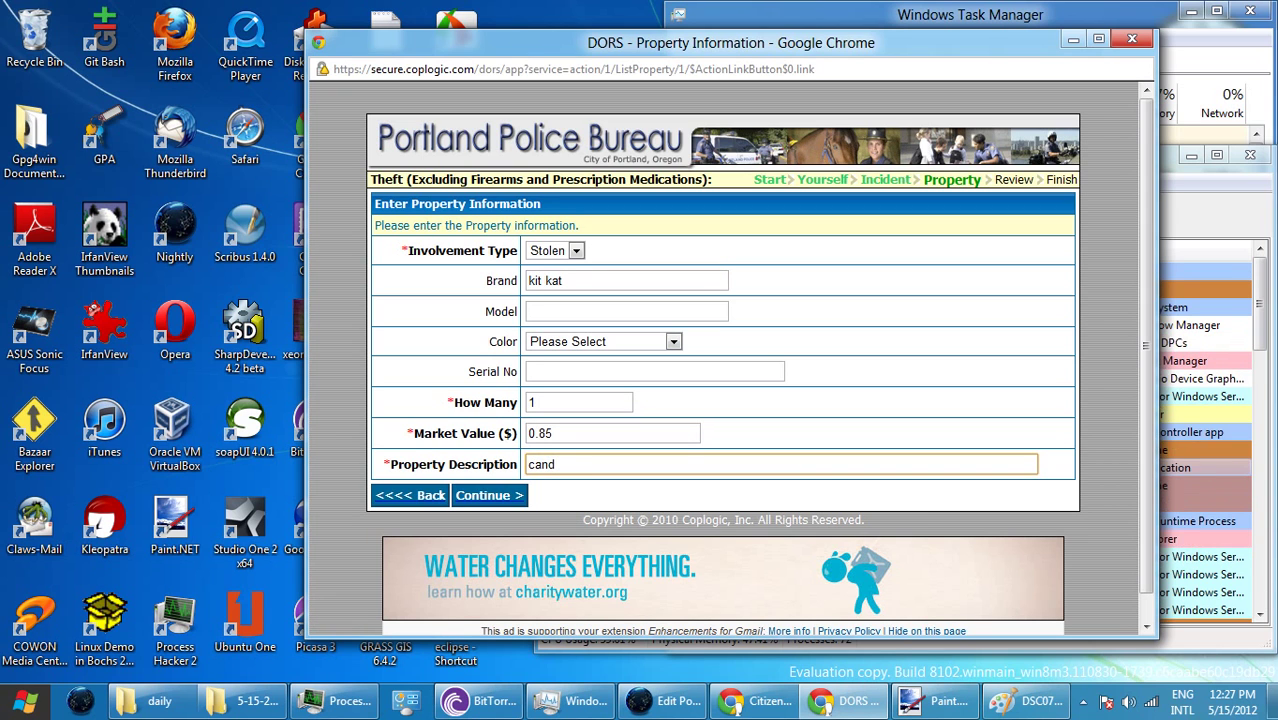
{"action": "type", "text": "y"}
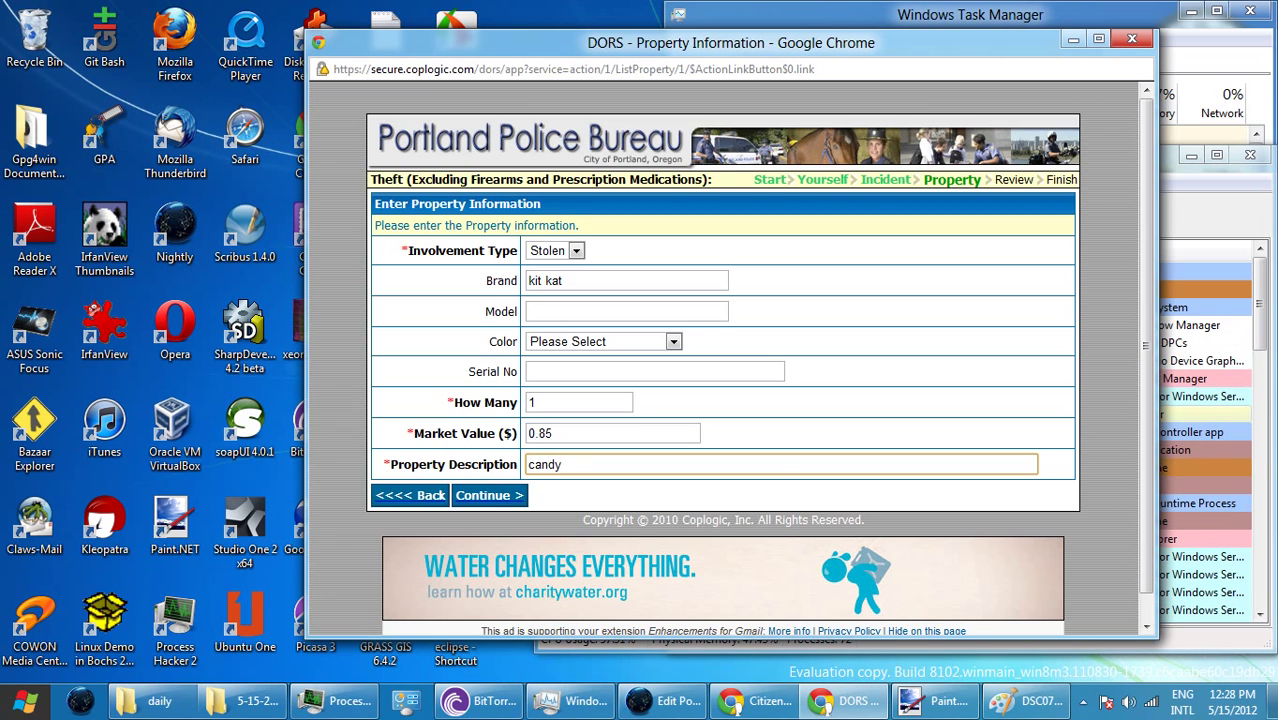
{"action": "type", "text": "bar"}
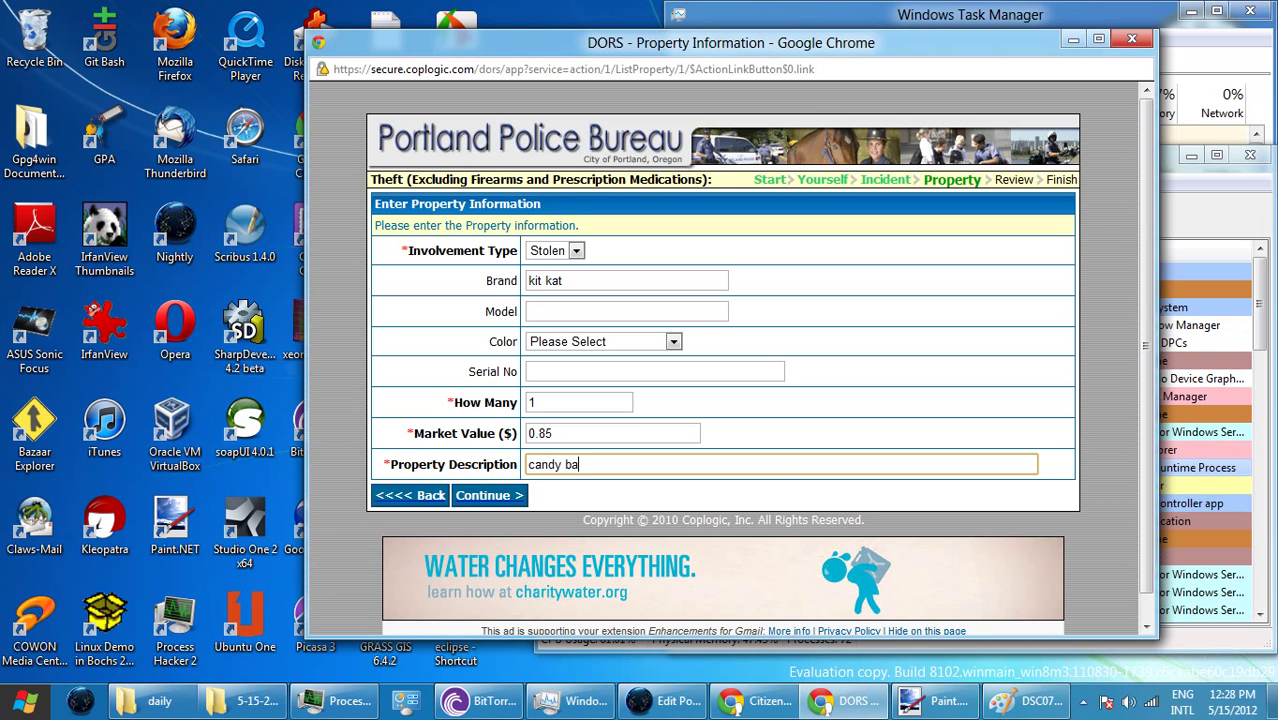
{"action": "key", "text": "ctrl+shift+Left"}
{"action": "key", "text": "ctrl+shift+Left"}
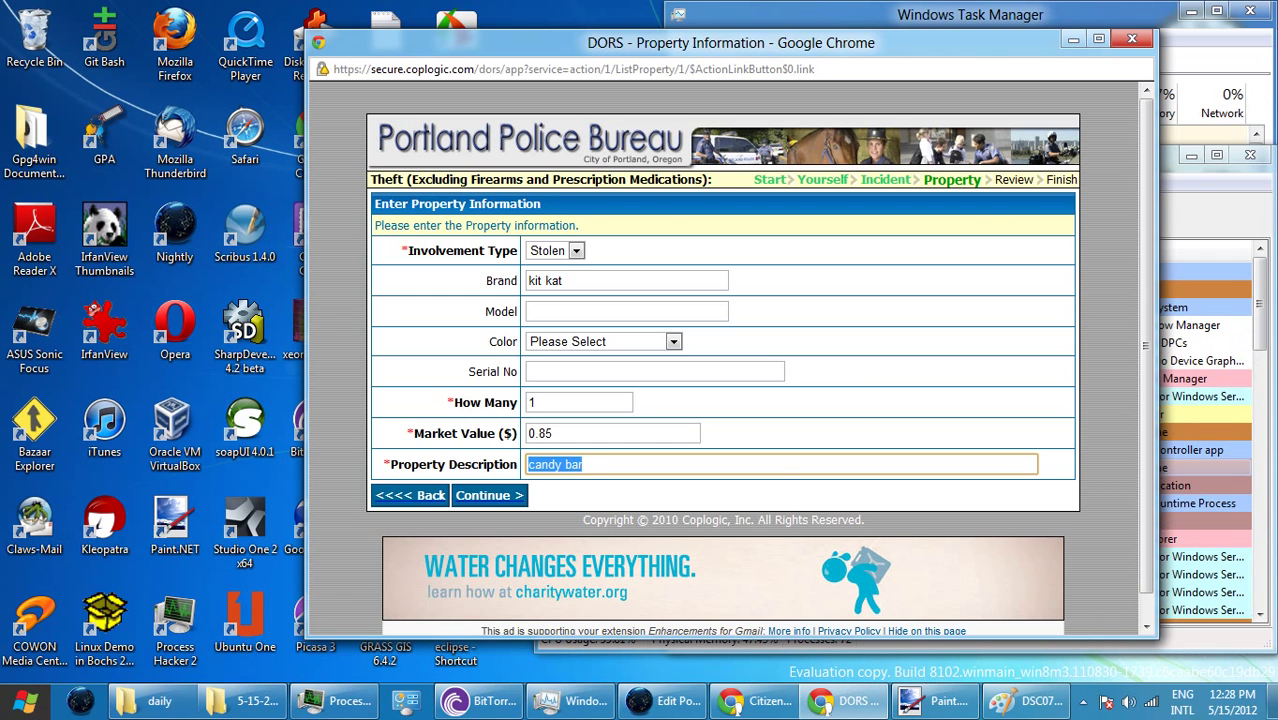
{"action": "key", "text": "Return"}
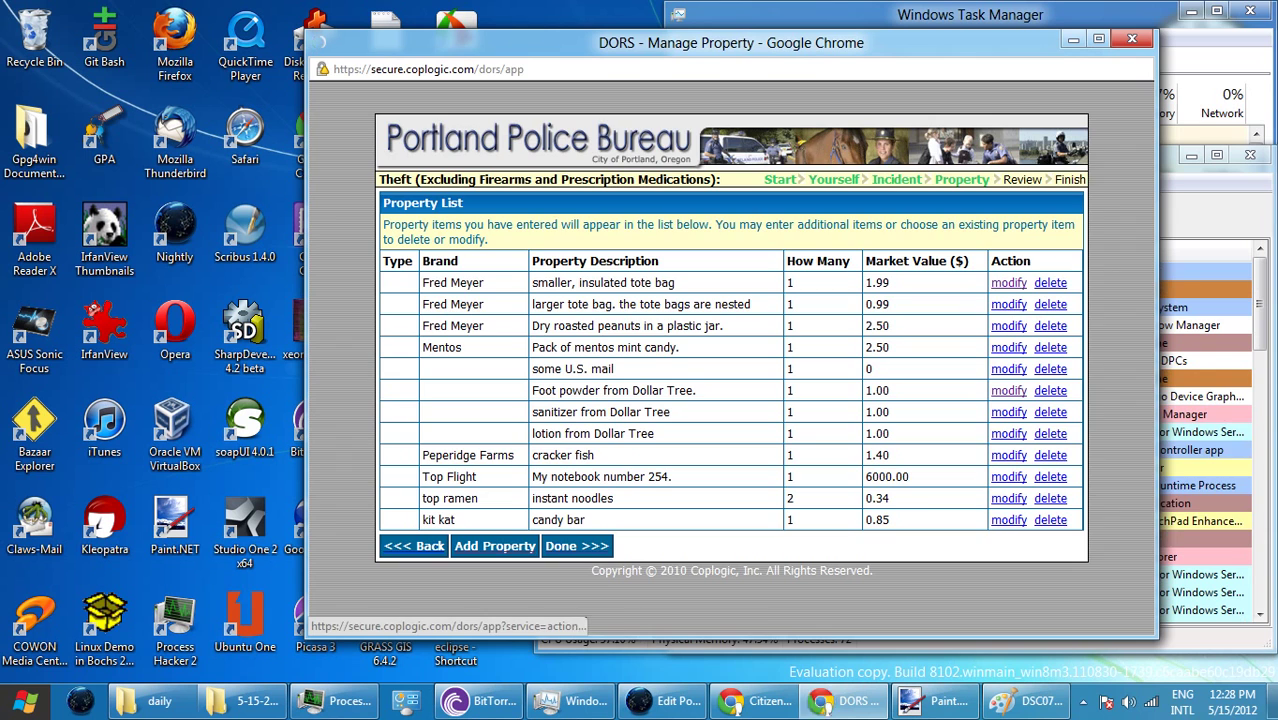
{"action": "left_click", "coordinate": [495, 546]}
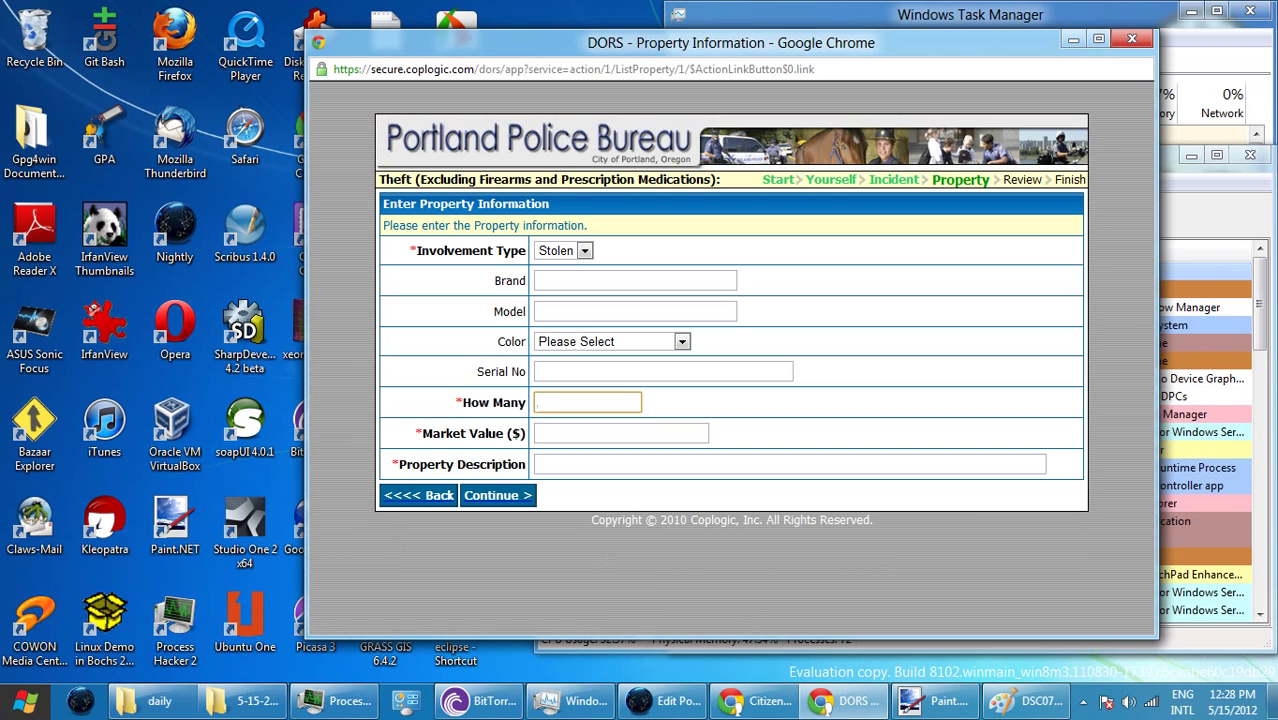
- Enter quantity 1, description 'spoon from Fred Meyer' and value 2.50, then submit the item
{"action": "left_click_drag", "start_coordinate": [536, 281], "coordinate": [533, 311]}
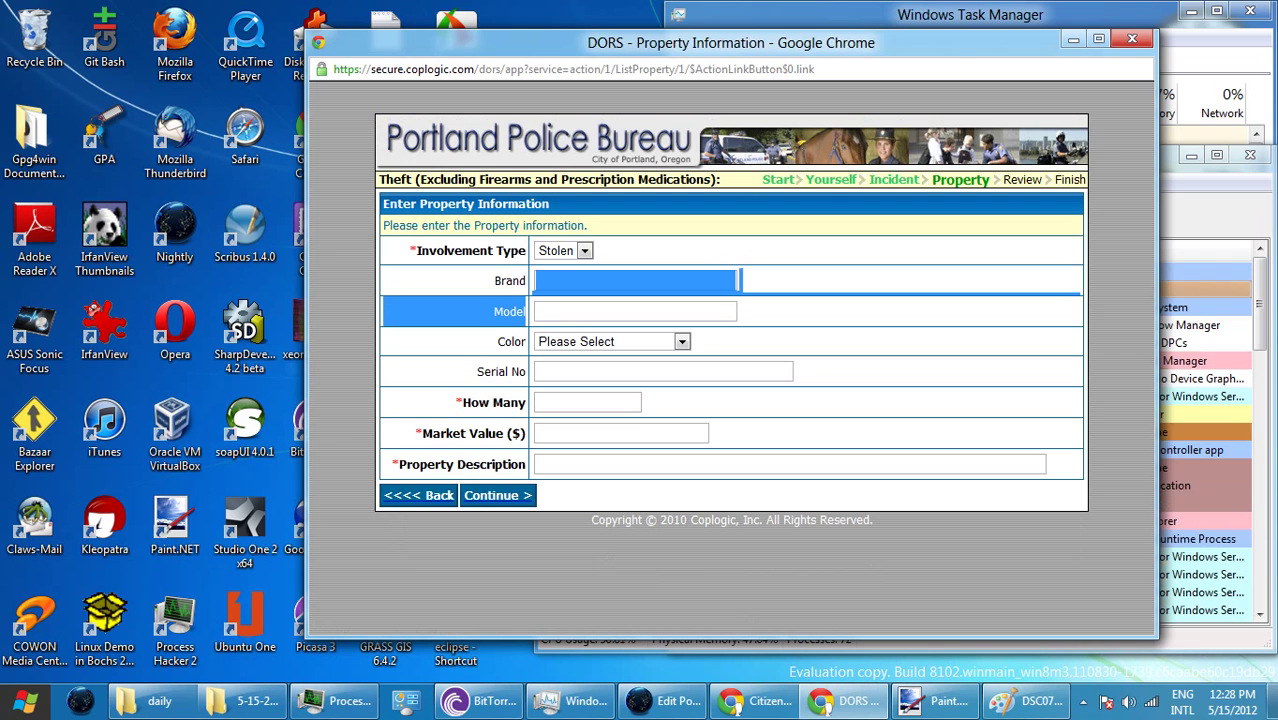
{"action": "left_click", "coordinate": [587, 402]}
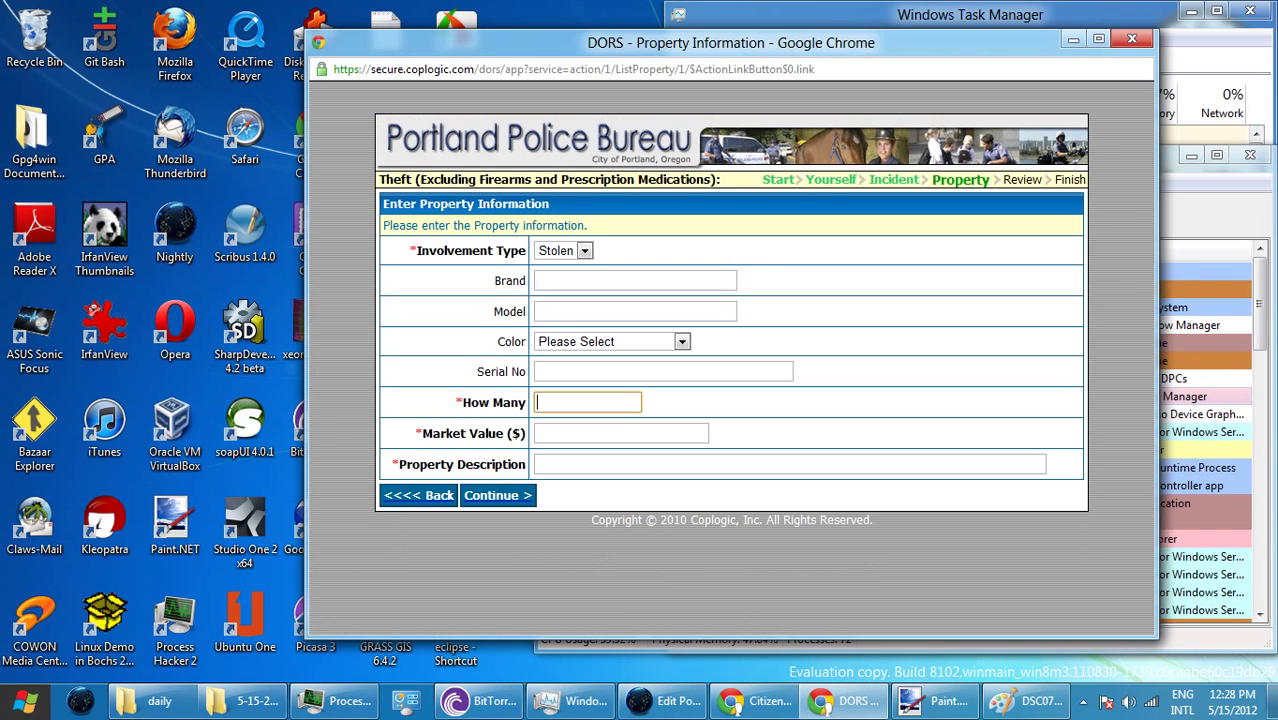
{"action": "type", "text": "1"}
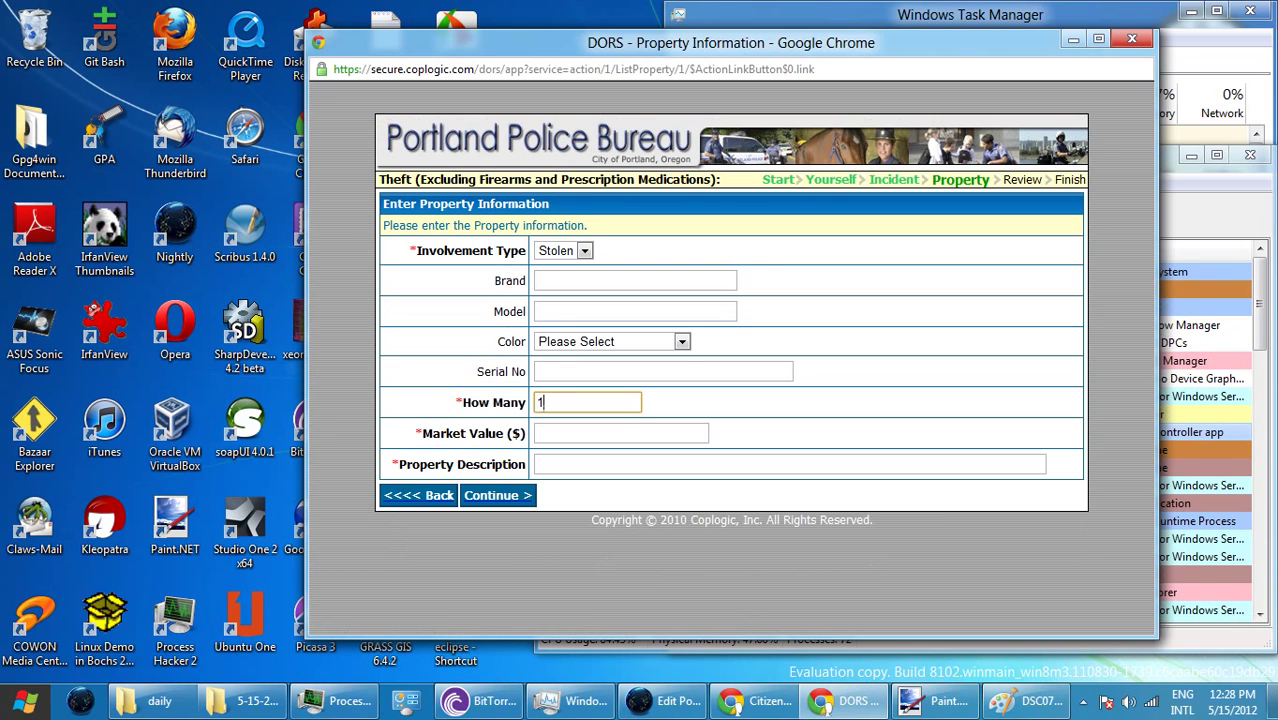
{"action": "left_click", "coordinate": [600, 464]}
{"action": "type", "text": "sp"}
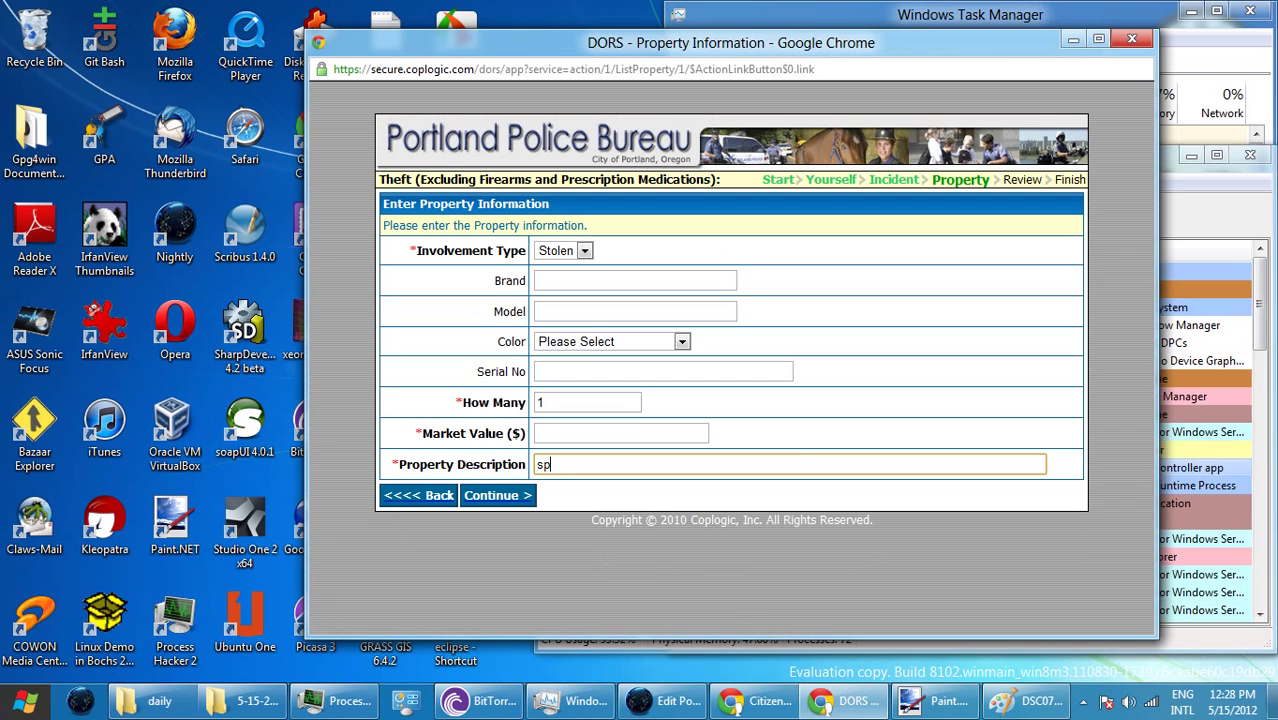
{"action": "type", "text": "oon"}
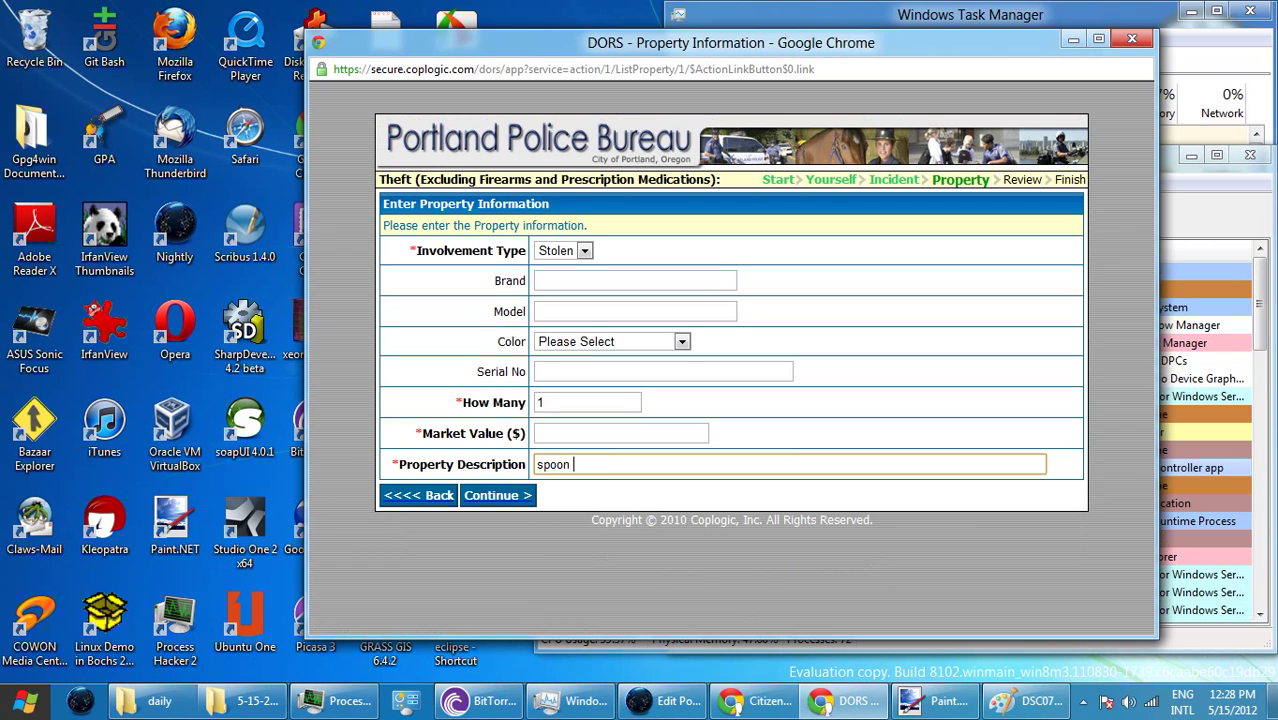
{"action": "type", "text": " from Fr"}
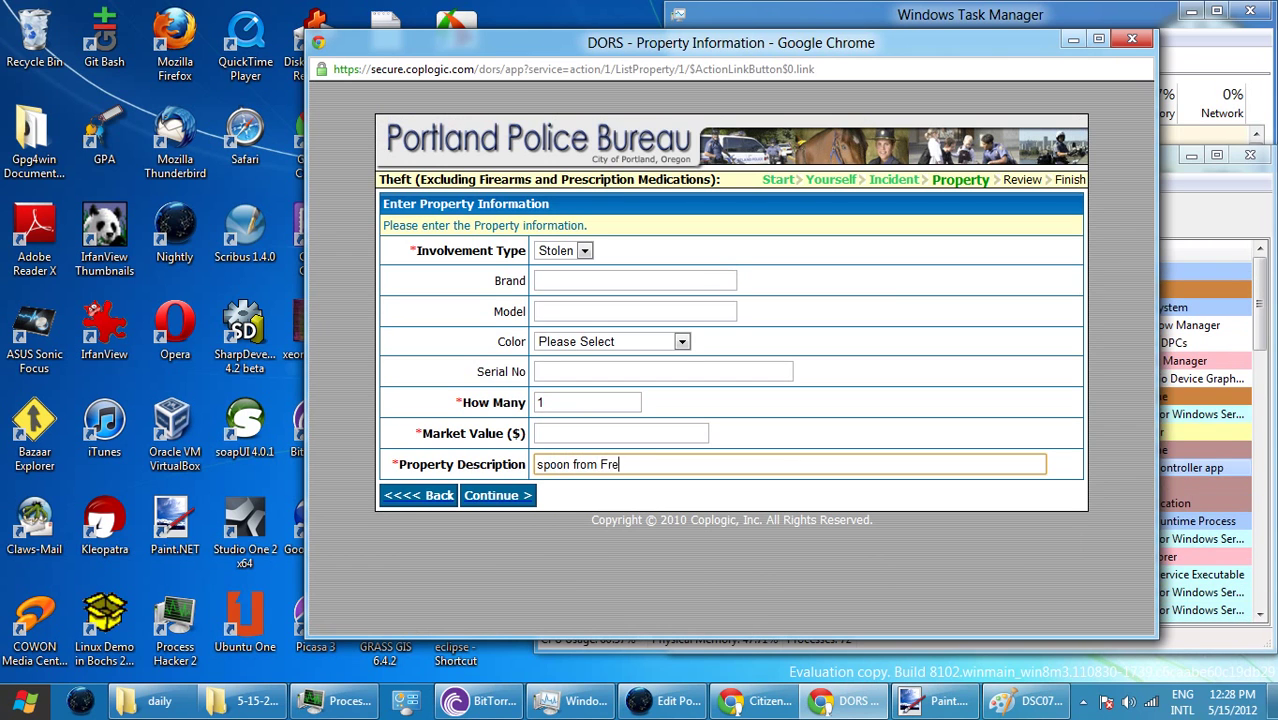
{"action": "type", "text": "e"}
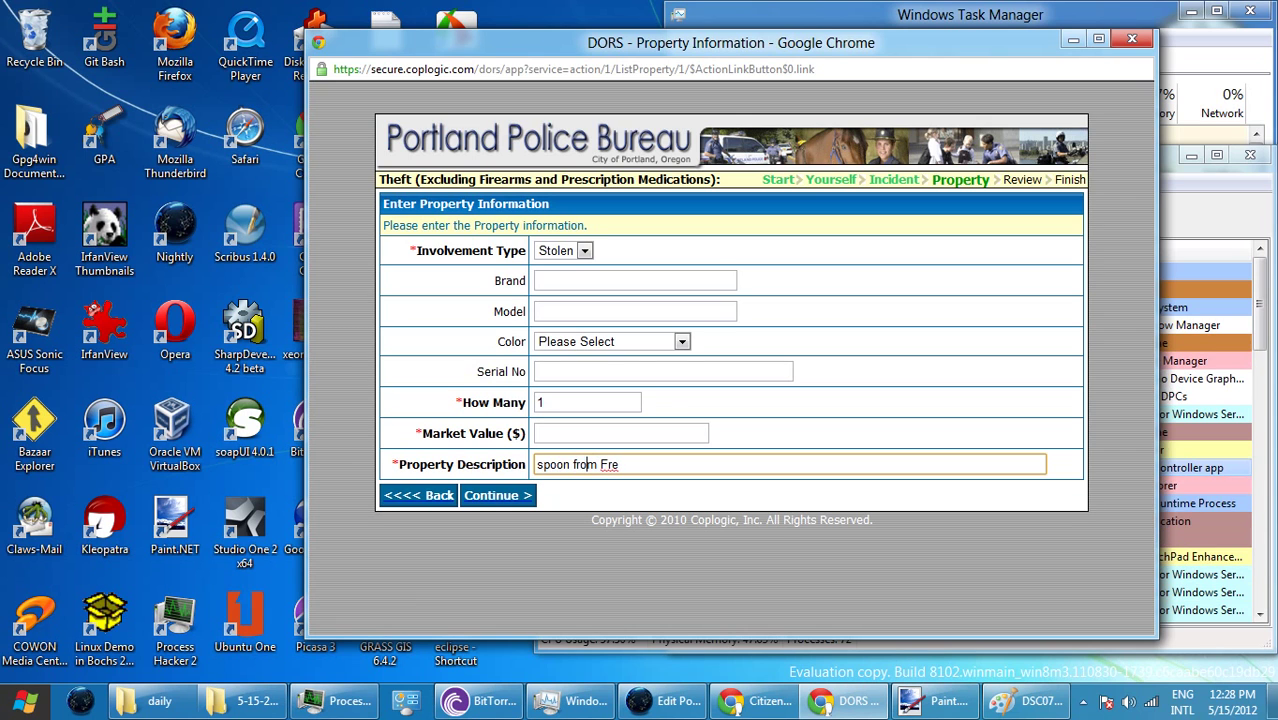
{"action": "type", "text": "D"}
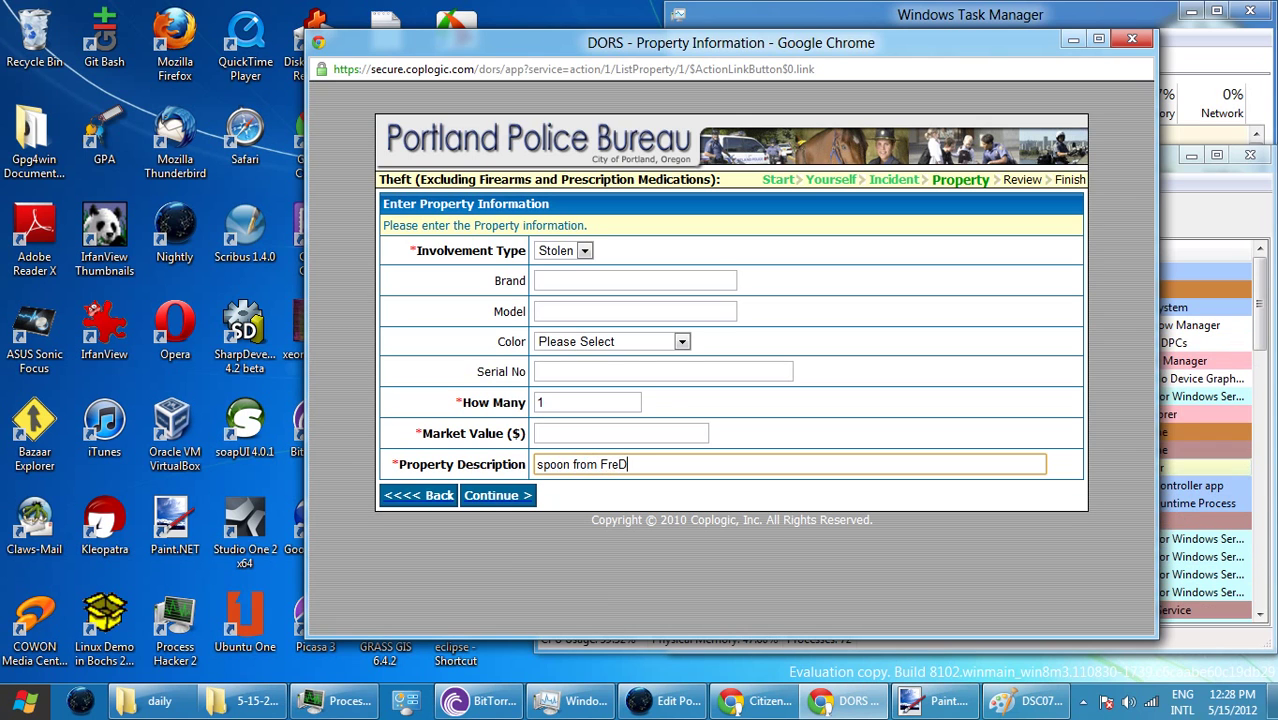
{"action": "key", "text": "BackSpace"}
{"action": "type", "text": "d "}
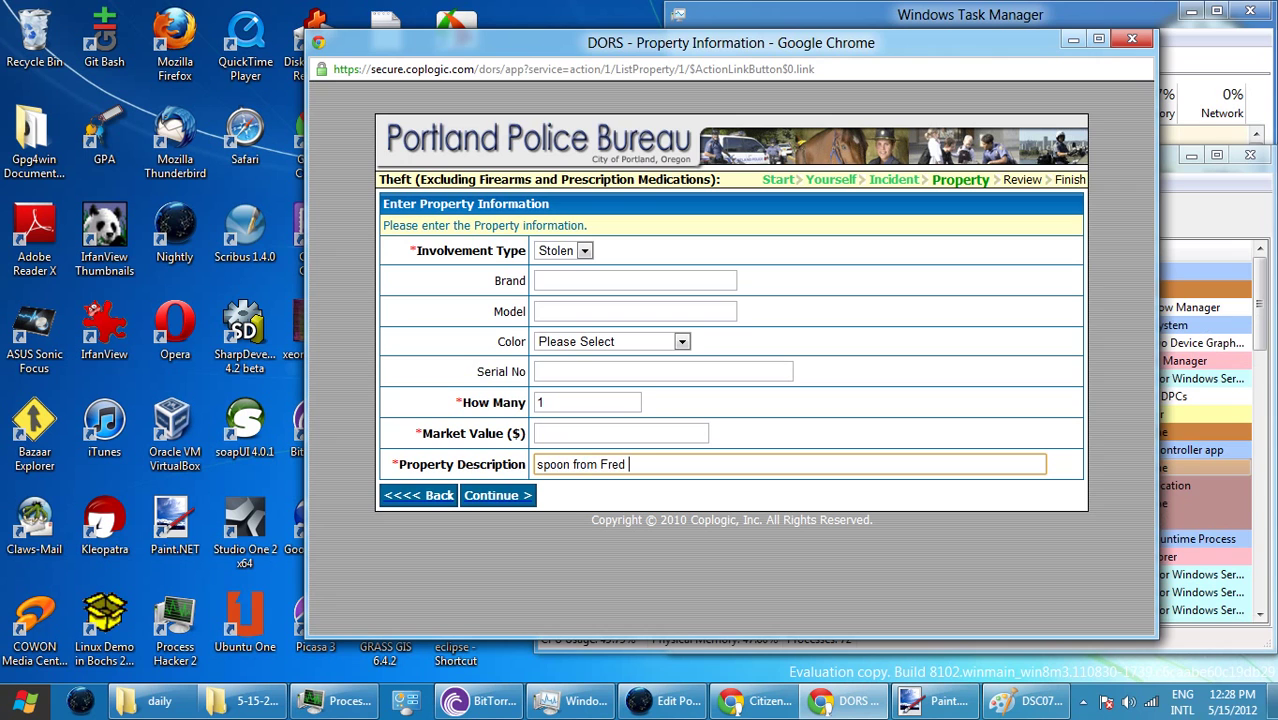
{"action": "type", "text": "Meyer"}
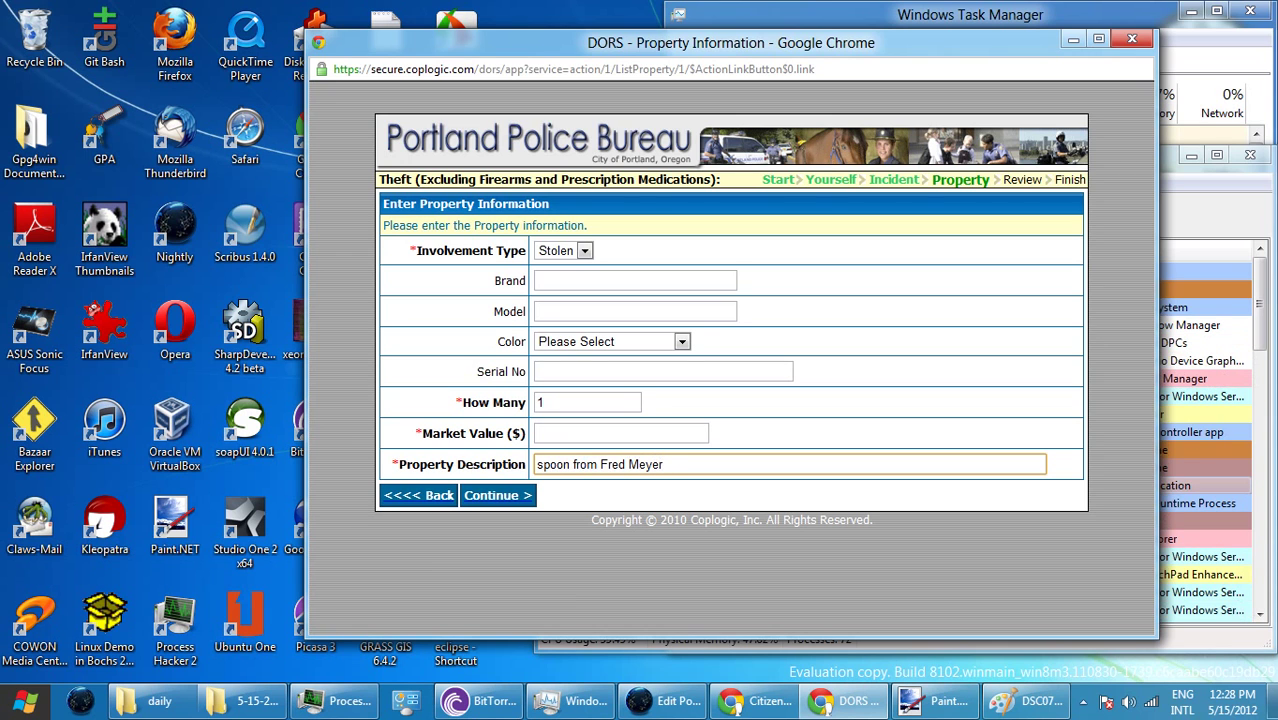
{"action": "left_click", "coordinate": [540, 433]}
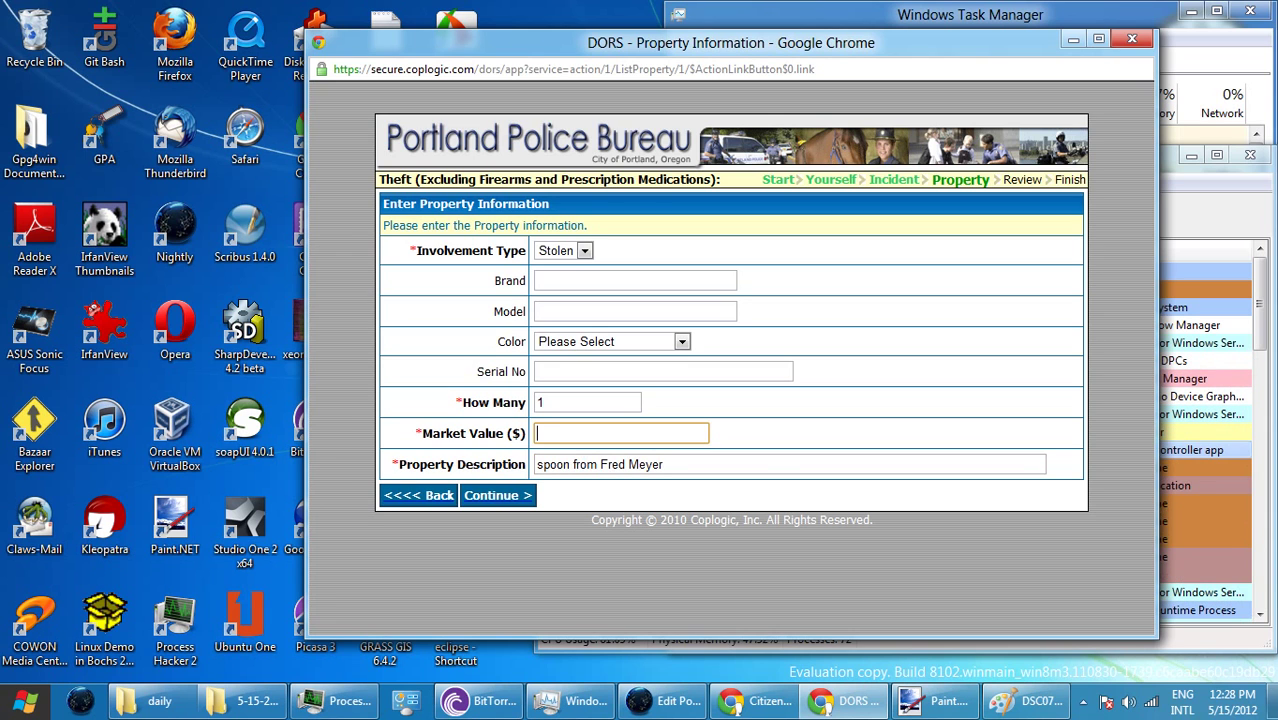
{"action": "type", "text": "2.50"}
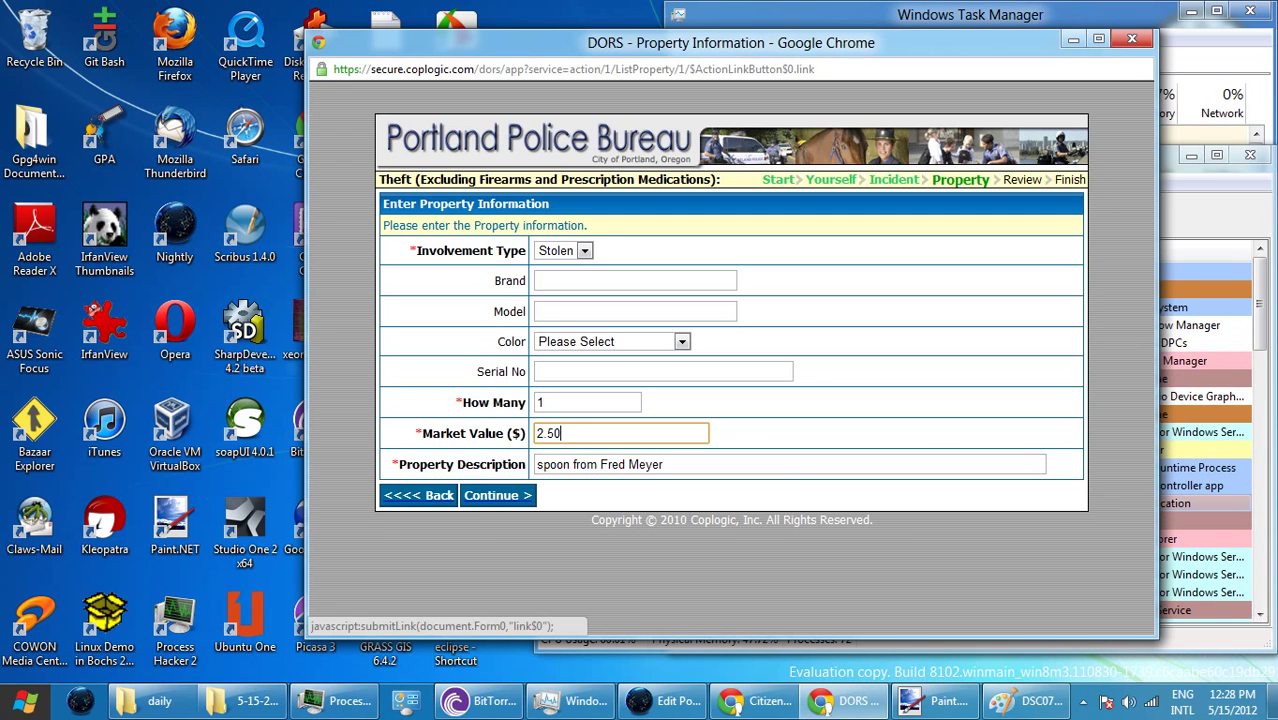
{"action": "left_click", "coordinate": [497, 495]}
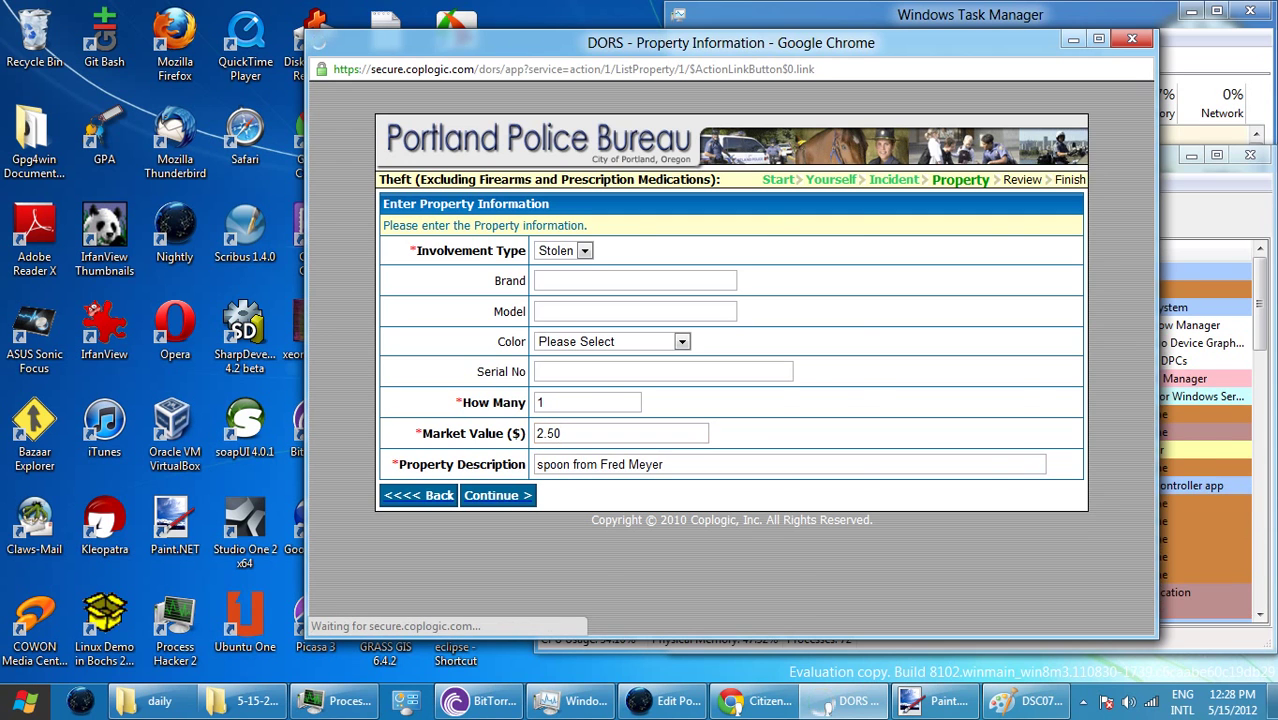
- Enter quantity 1, value 4.50, description 'can opener from Fred Meyer' and brand 'swing-a-way', then submit
{"action": "left_click", "coordinate": [495, 588]}
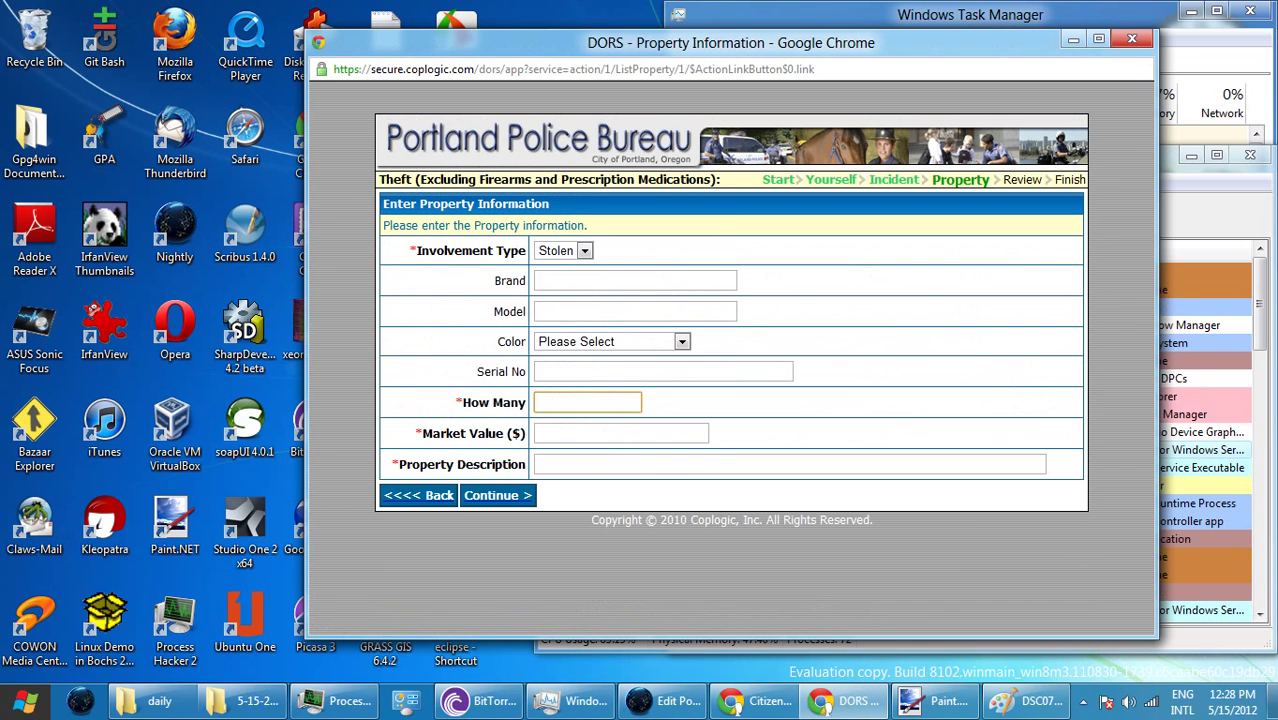
{"action": "type", "text": "1"}
{"action": "key", "text": "Tab"}
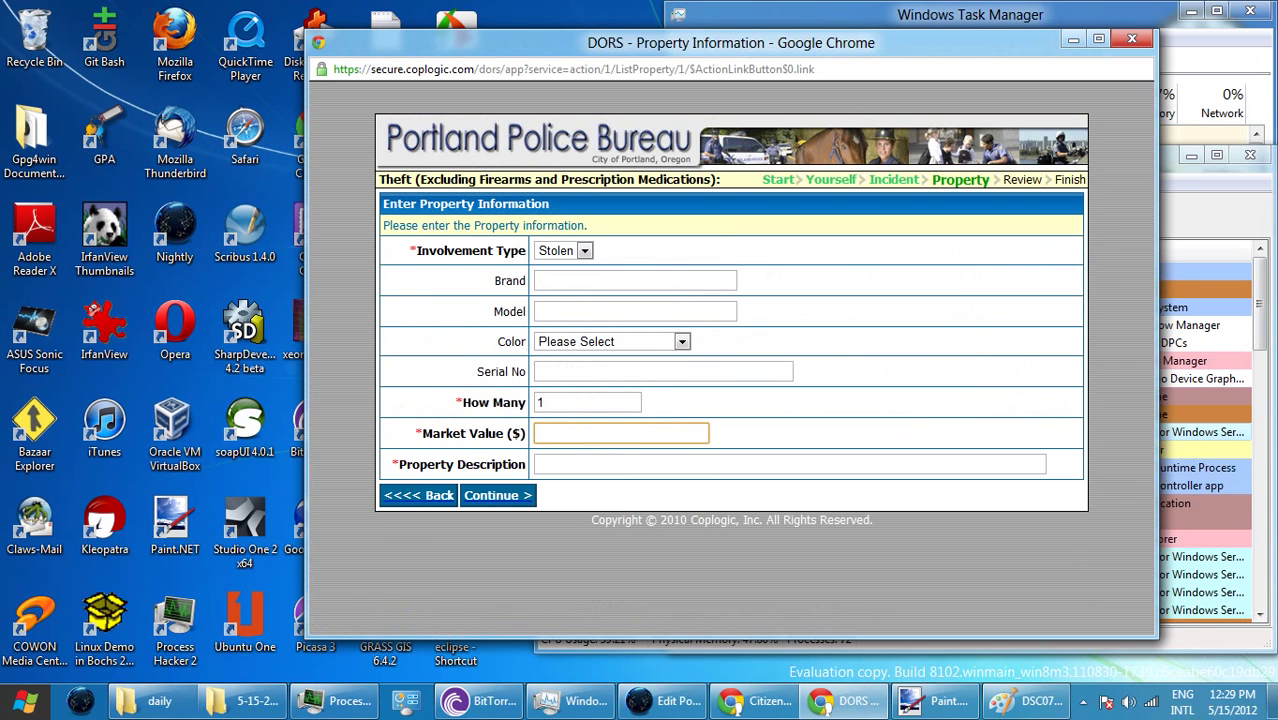
{"action": "type", "text": "4.50"}
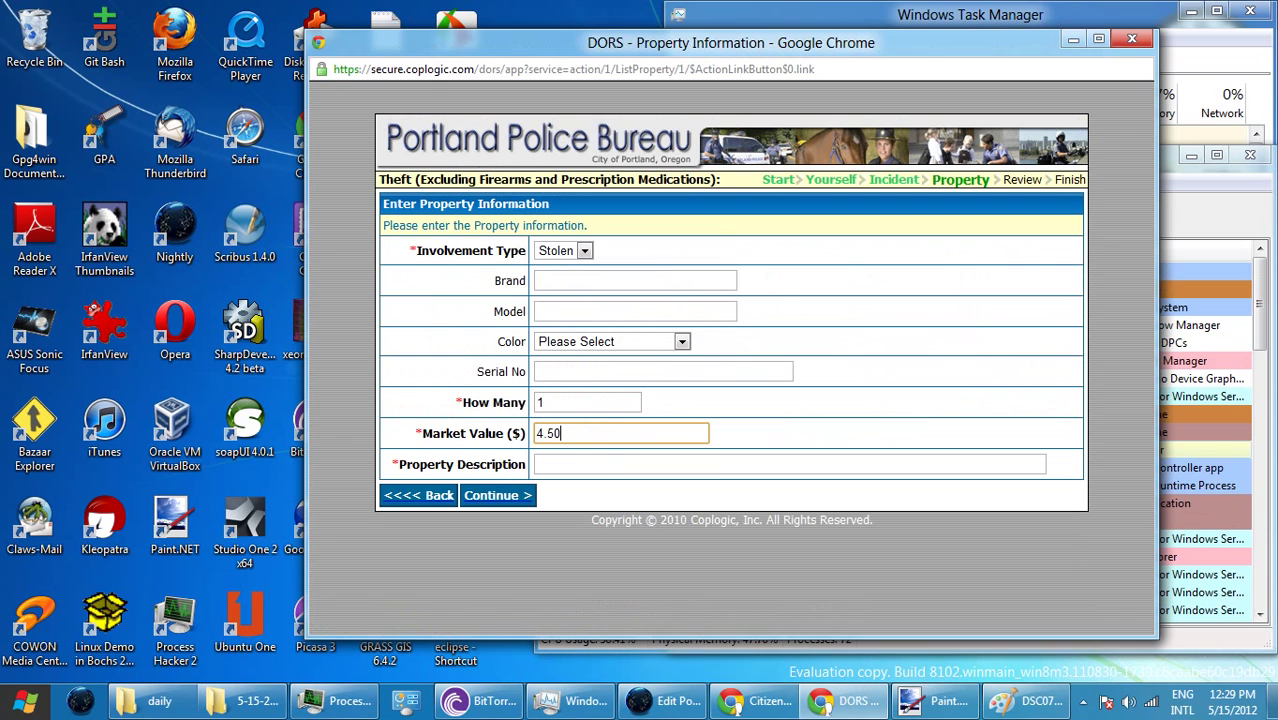
{"action": "key", "text": "Tab"}
{"action": "type", "text": "can o"}
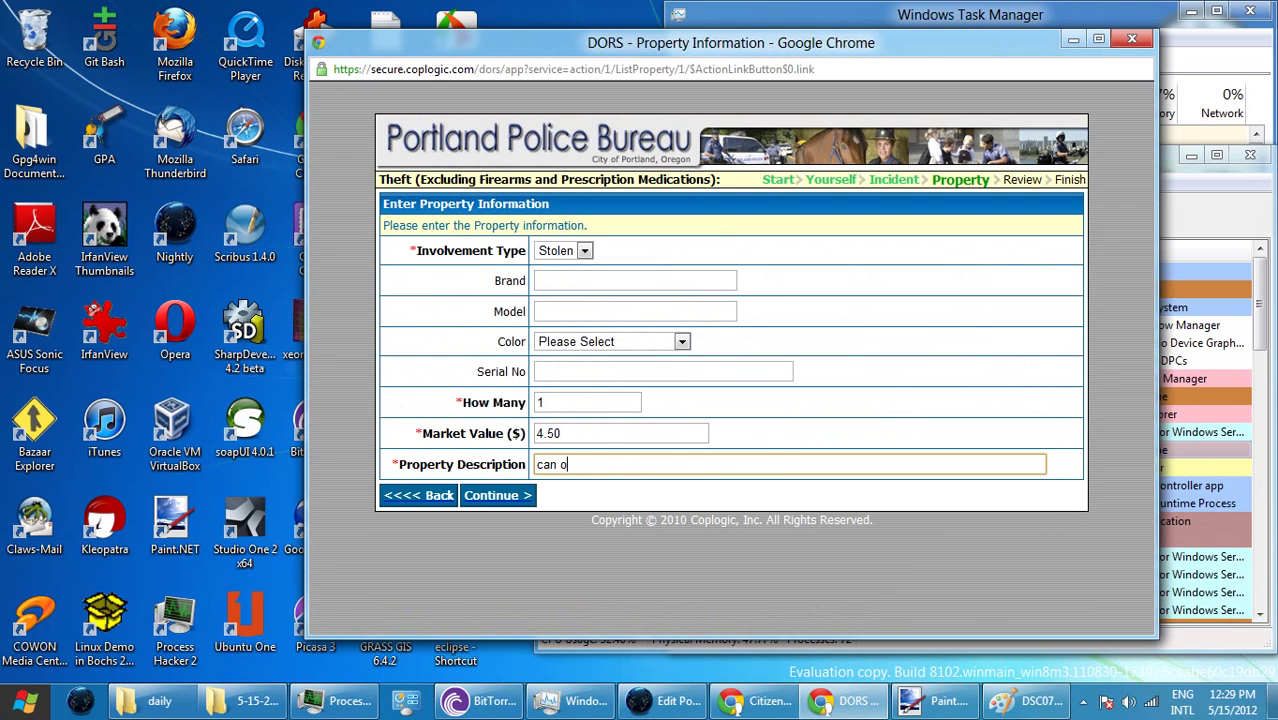
{"action": "type", "text": "pener fro"}
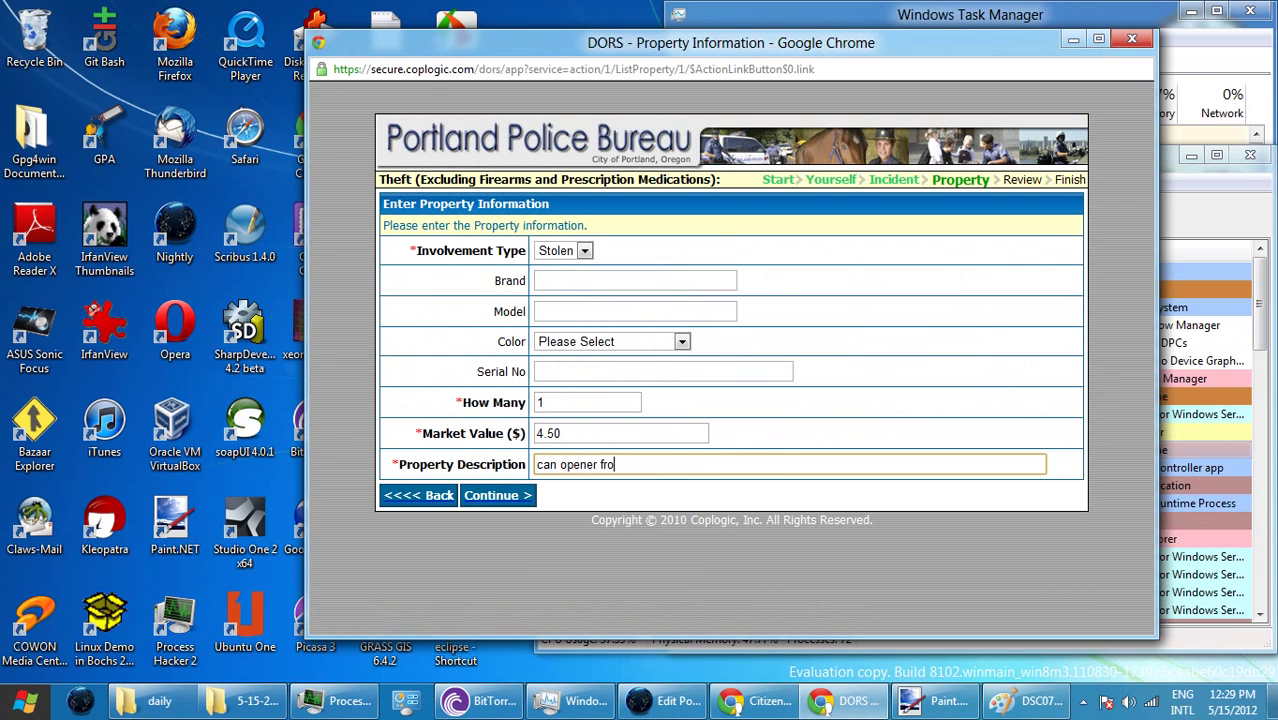
{"action": "type", "text": "m Fred Meyer"}
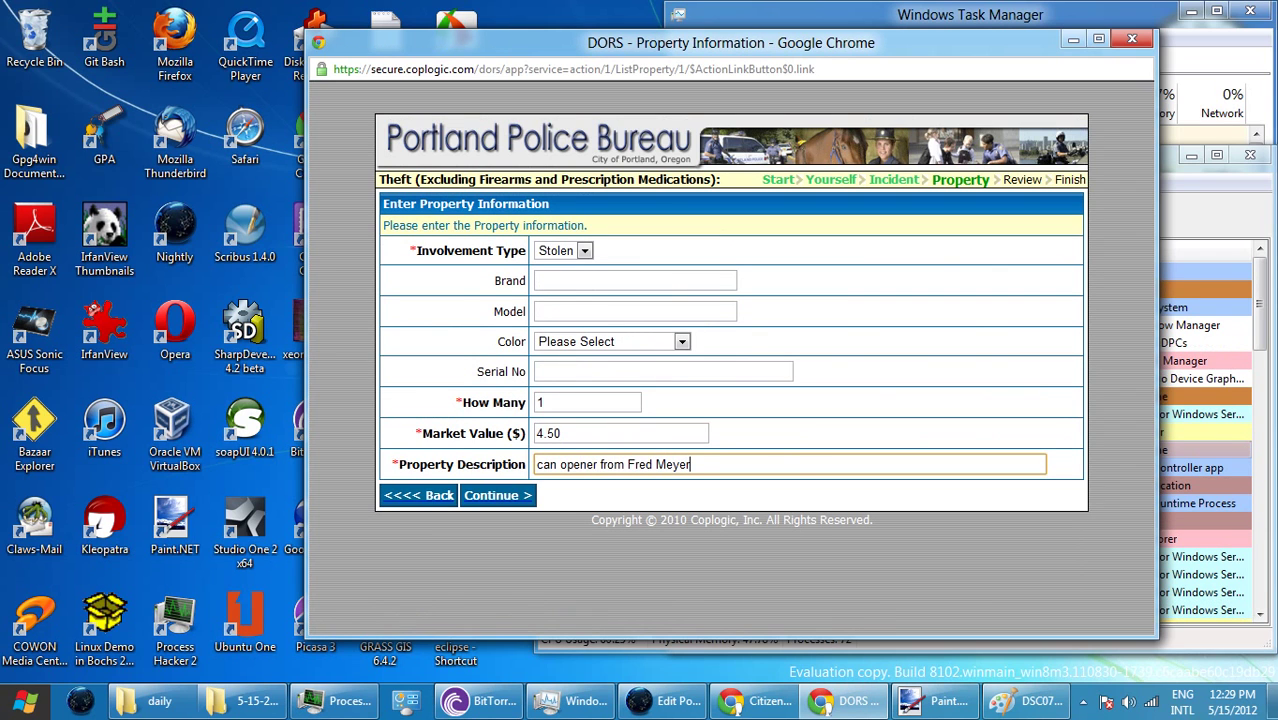
{"action": "left_click", "coordinate": [635, 280]}
{"action": "type", "text": "sw"}
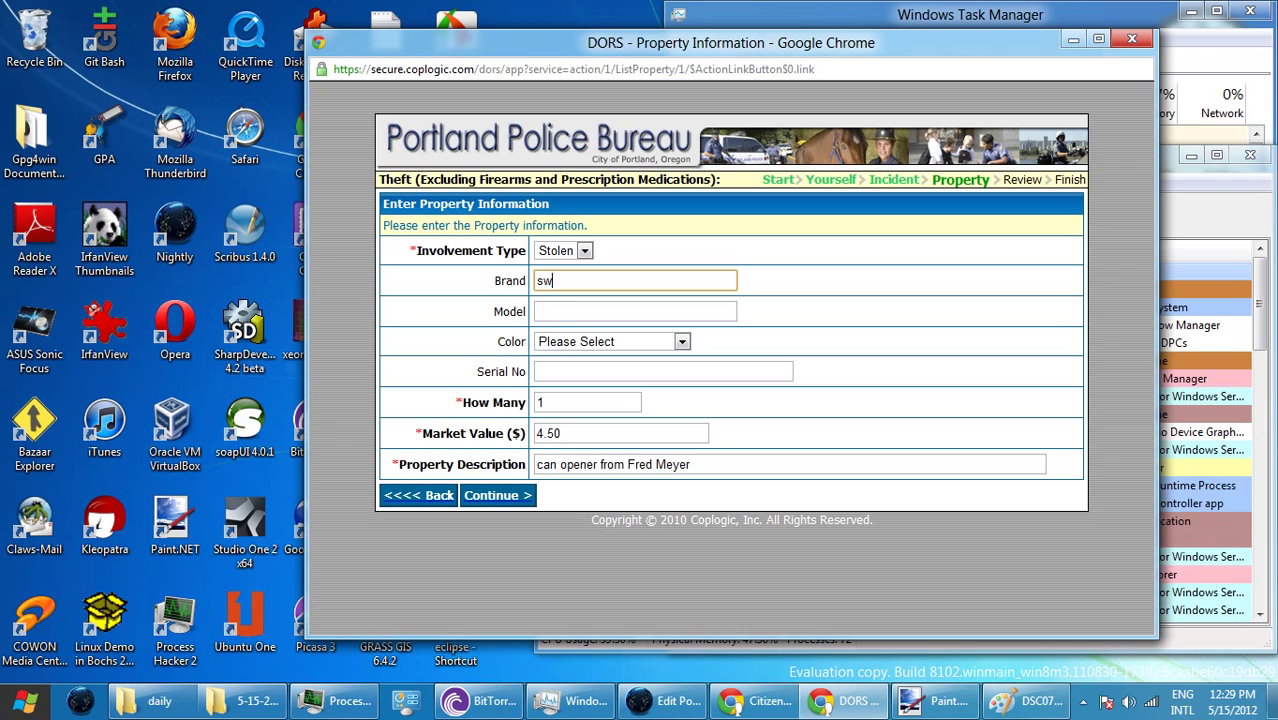
{"action": "type", "text": "ing-a"}
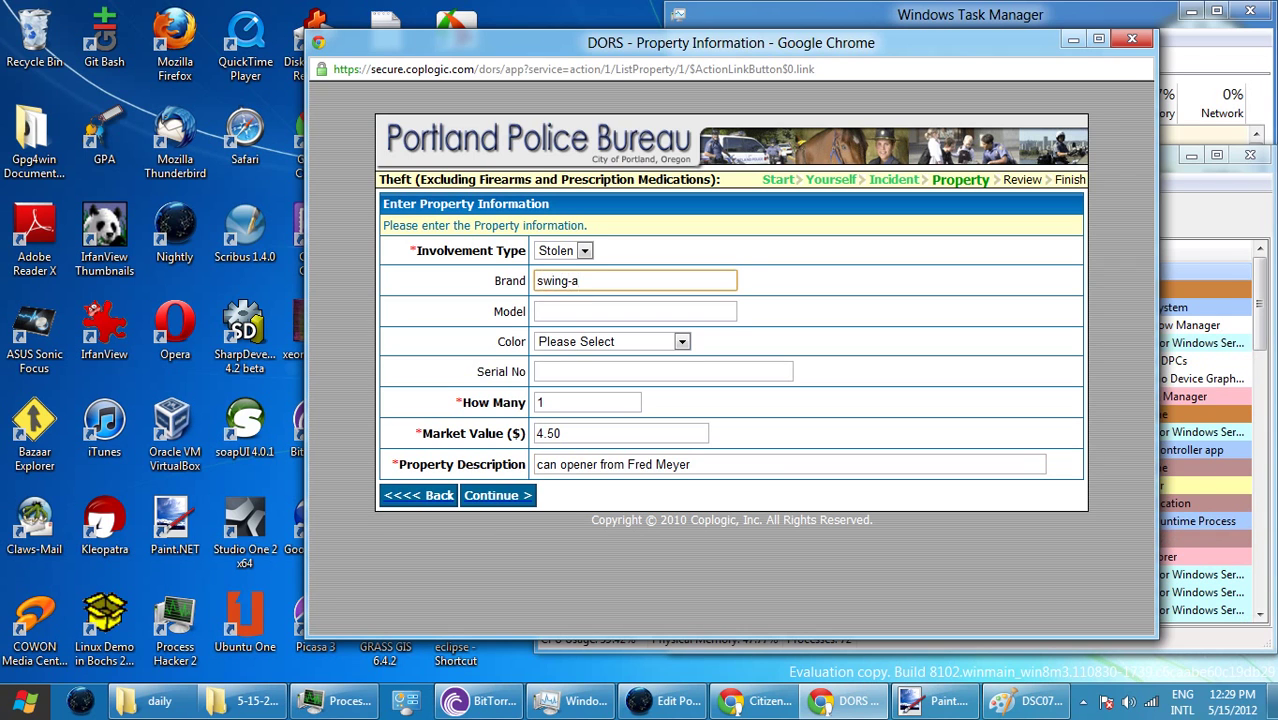
{"action": "type", "text": "-way"}
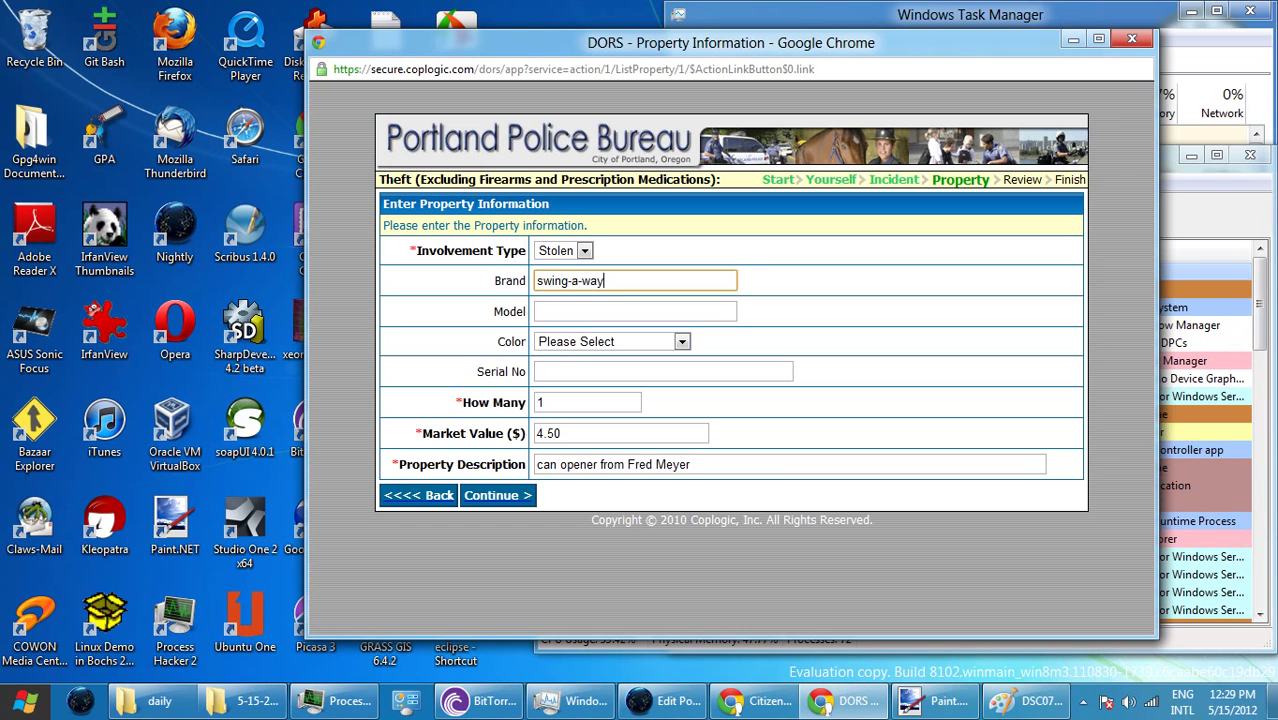
{"action": "key", "text": "Return"}
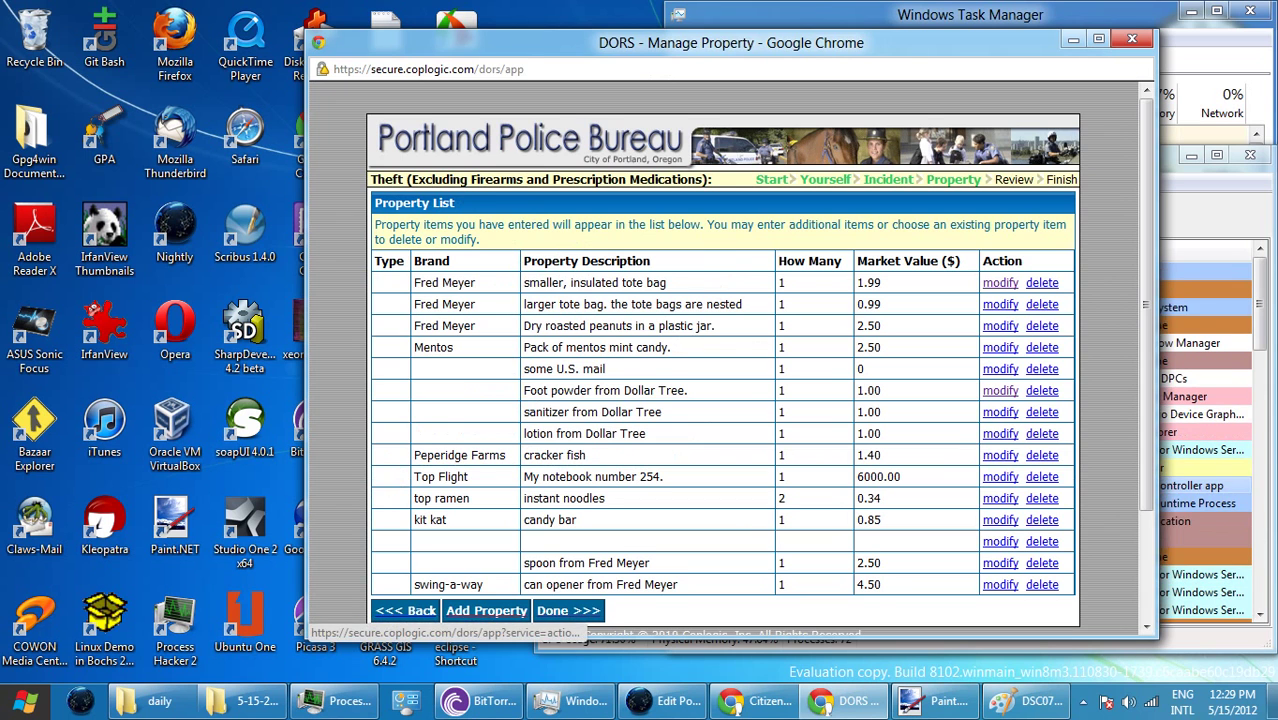
{"action": "key", "text": "Return"}
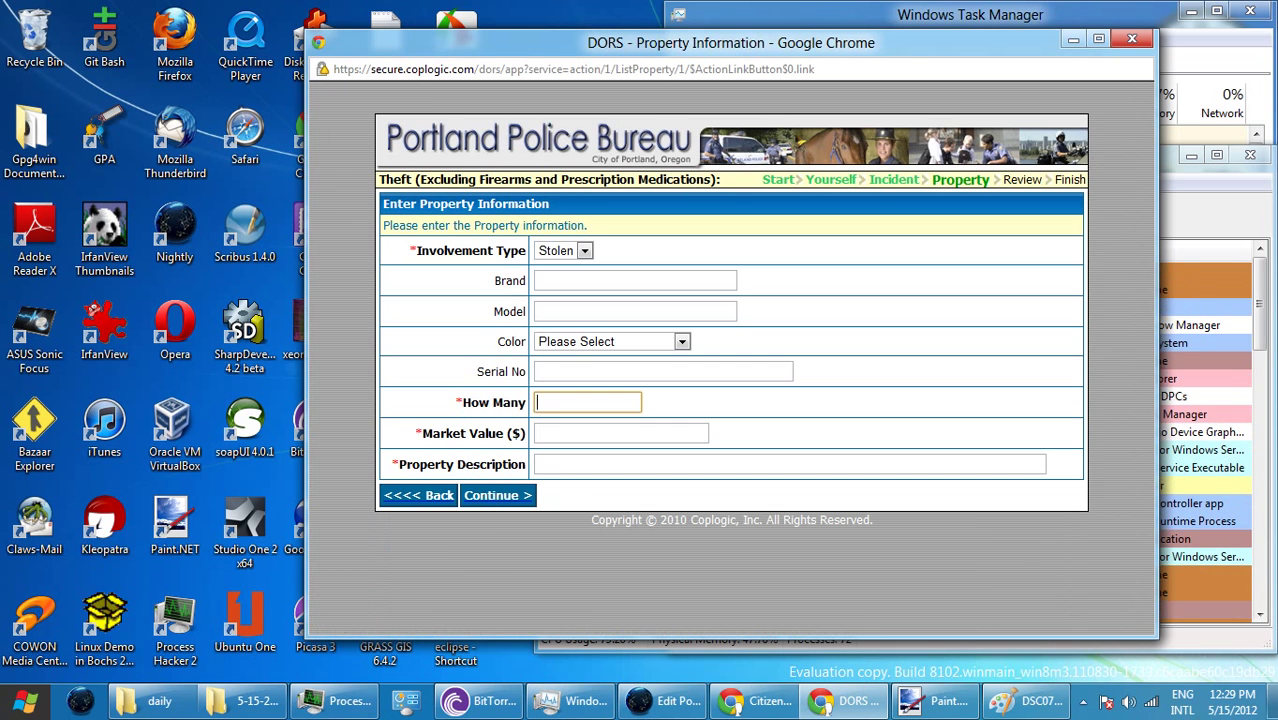
- Fill in quantity 1, market value 0.50 and description 'soda from Fred Meyer'
{"action": "type", "text": "1"}
{"action": "key", "text": "Tab"}
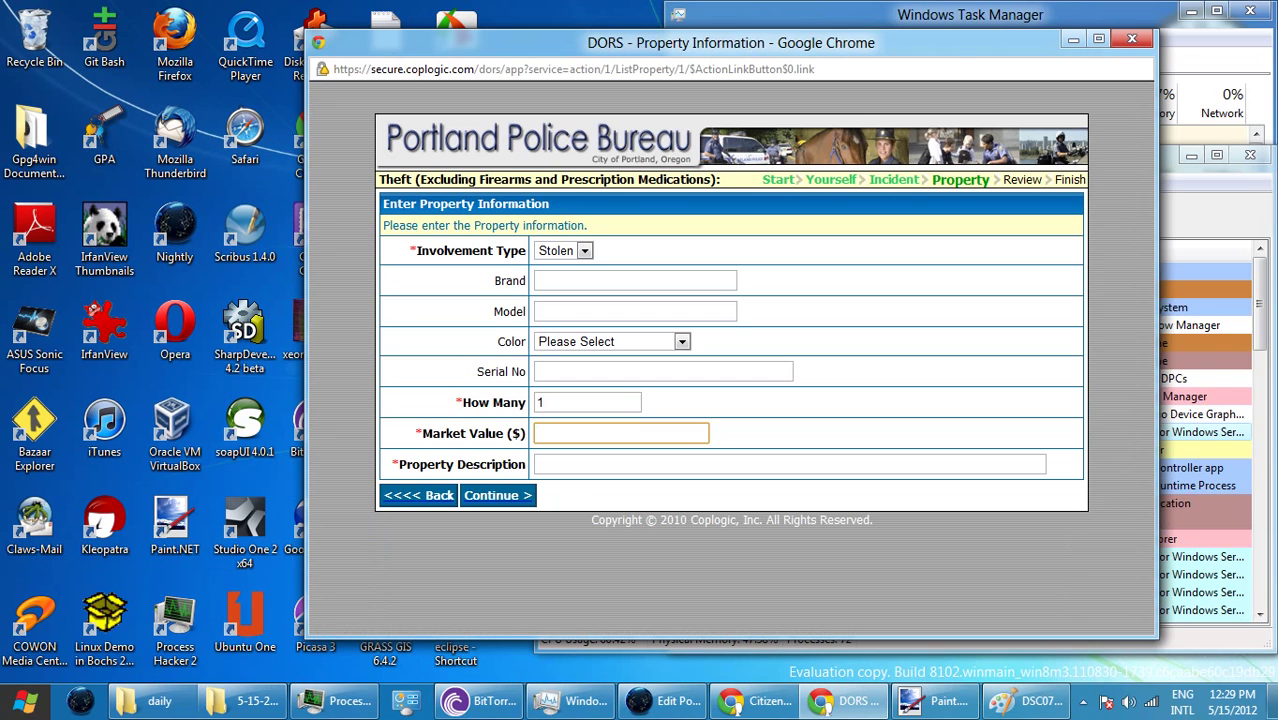
{"action": "type", "text": "0.5"}
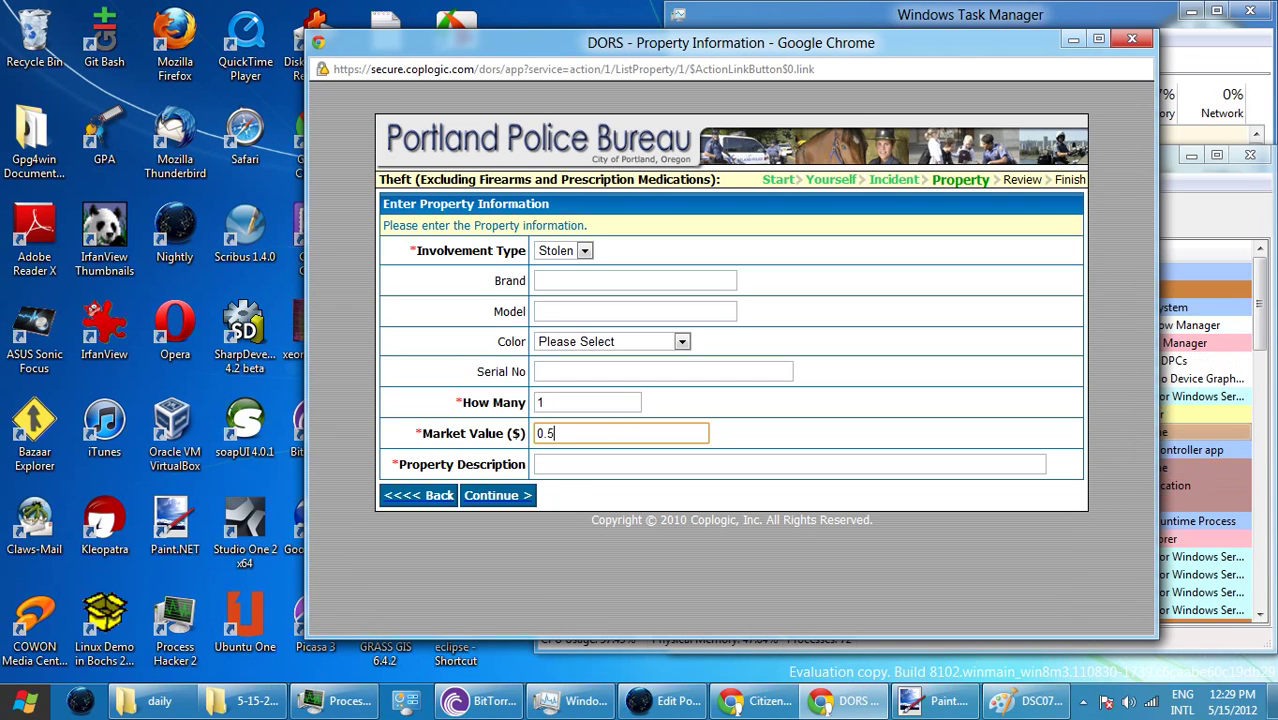
{"action": "type", "text": "0"}
{"action": "key", "text": "Tab"}
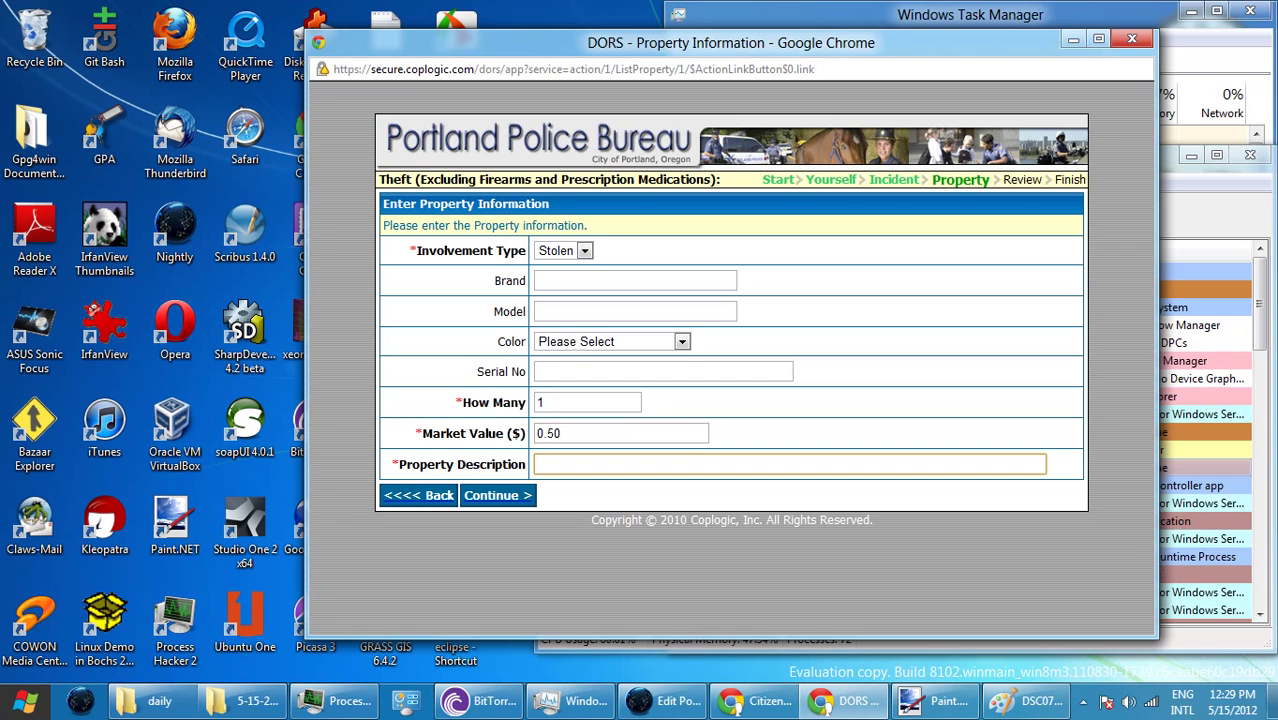
{"action": "type", "text": "soda"}
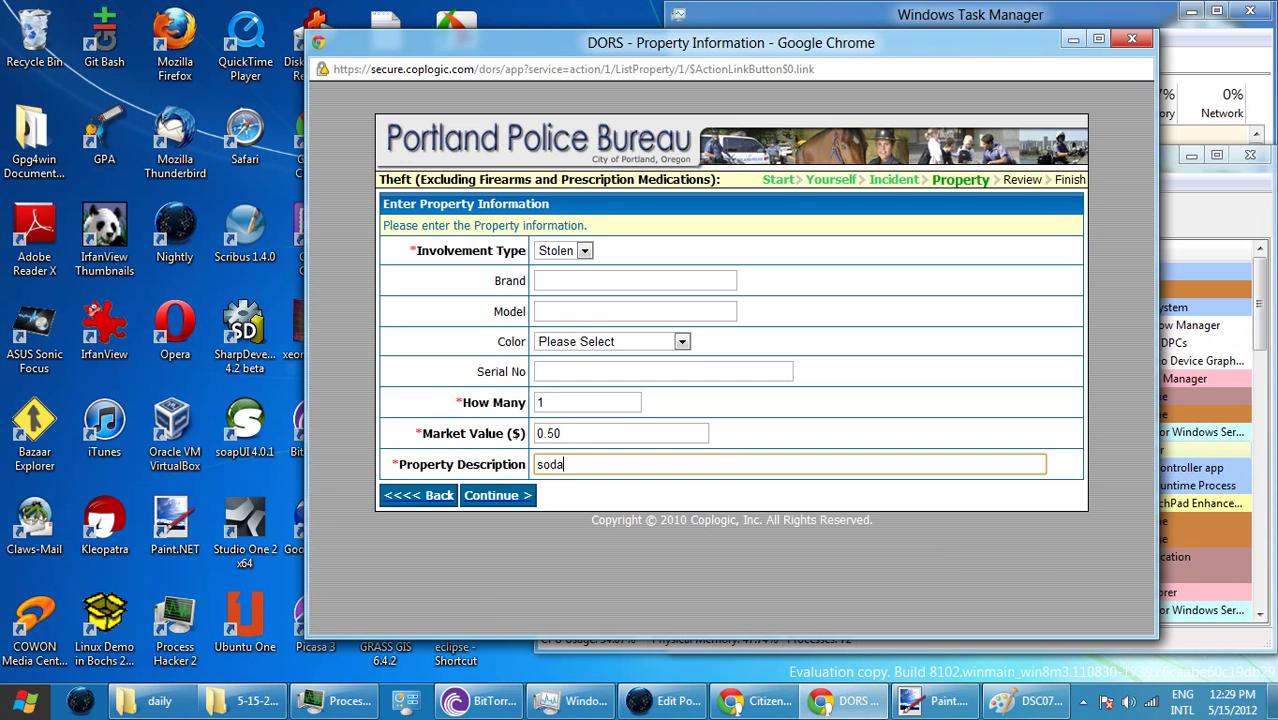
{"action": "type", "text": " from fr"}
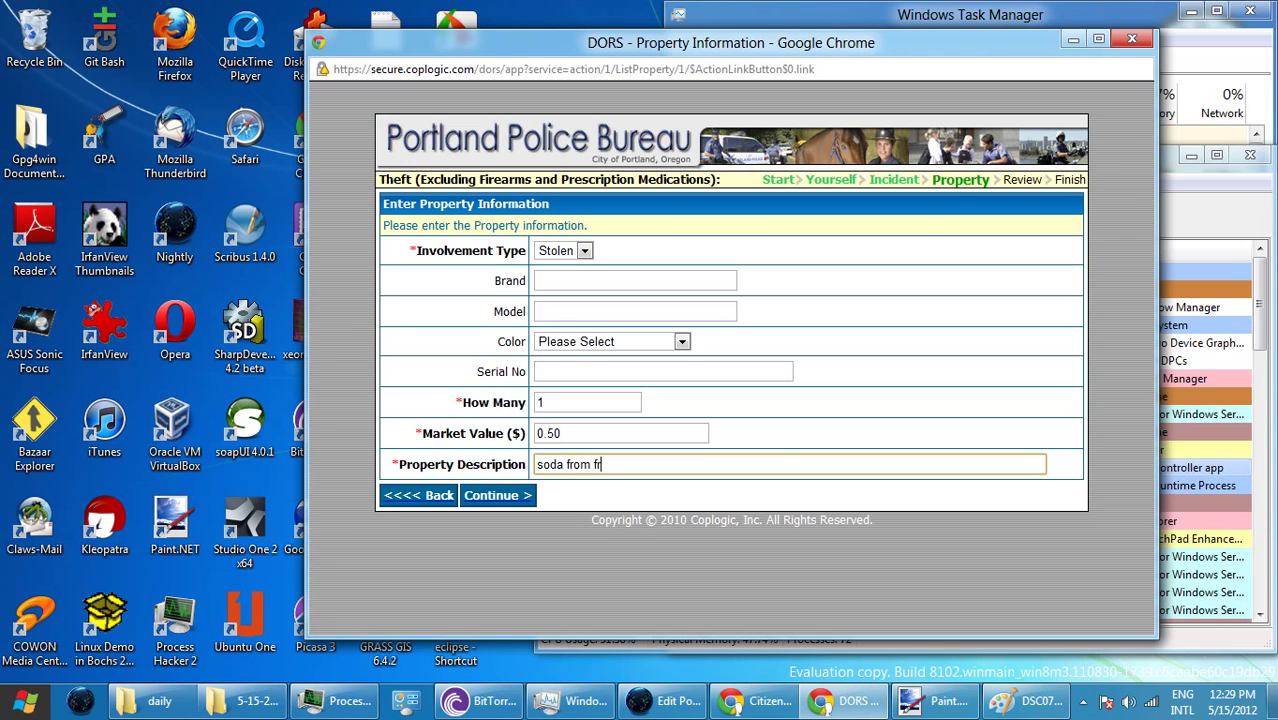
{"action": "key", "text": "BackSpace"}
{"action": "type", "text": "Fred Meyer"}
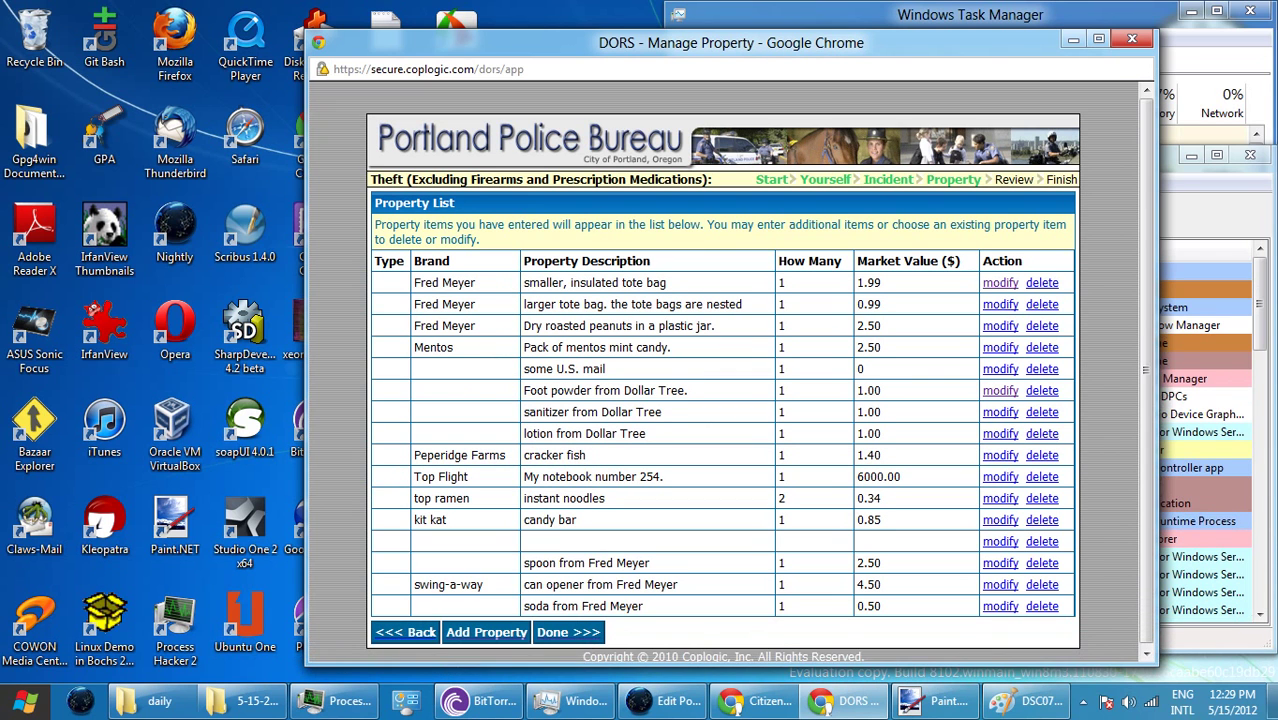
- Save the soda item, then add Lawrys 'season salt from Fred Meyer', quantity 1, value 2.60
{"action": "key", "text": "Return"}
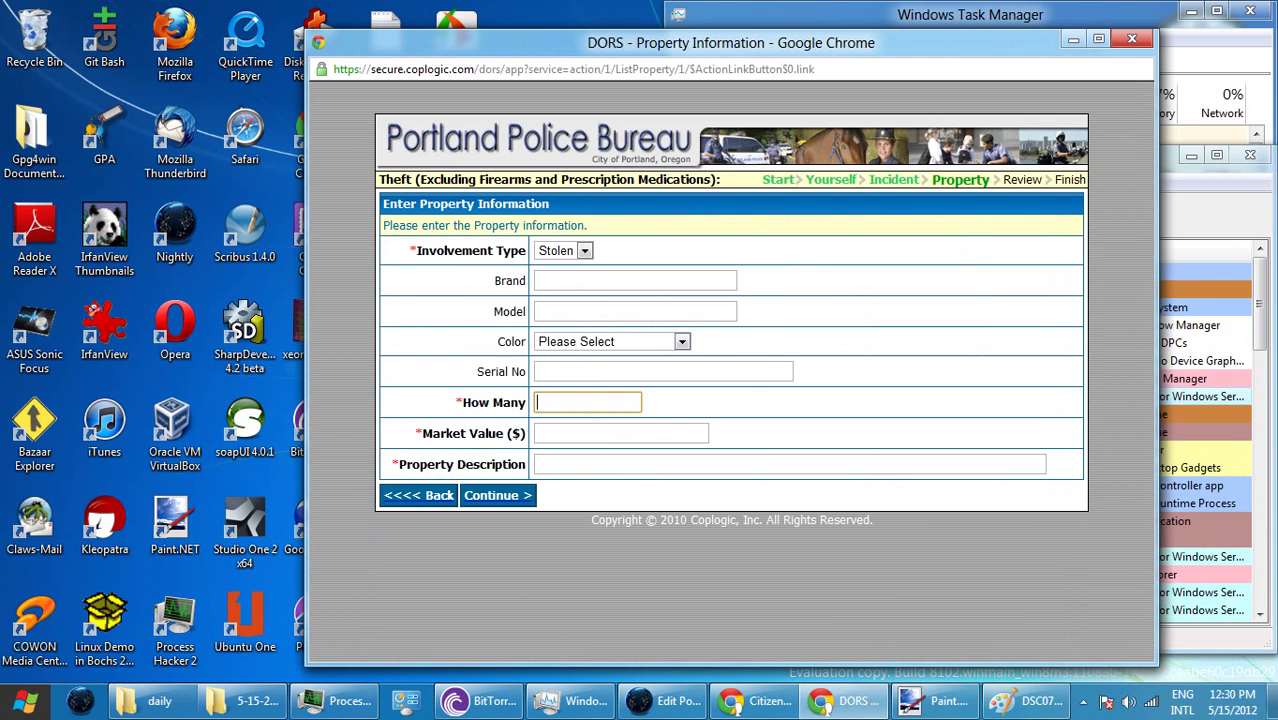
{"action": "left_click", "coordinate": [636, 281]}
{"action": "type", "text": "La"}
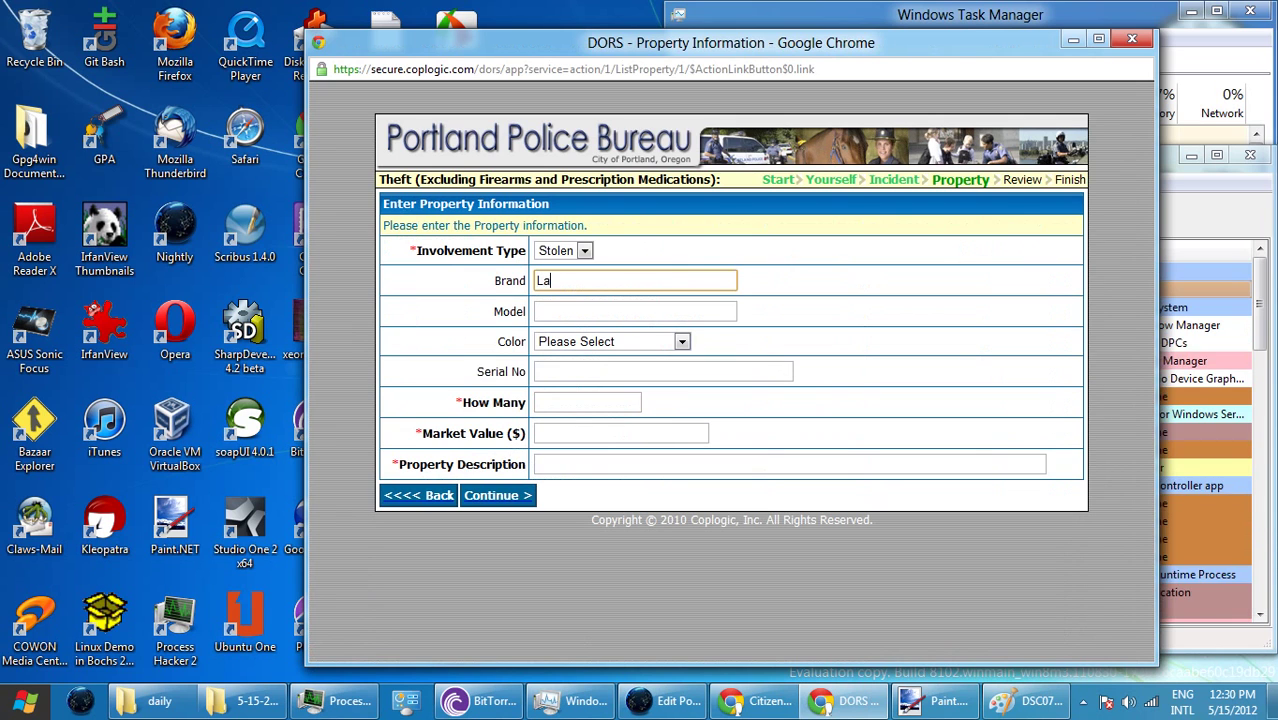
{"action": "type", "text": "wry"}
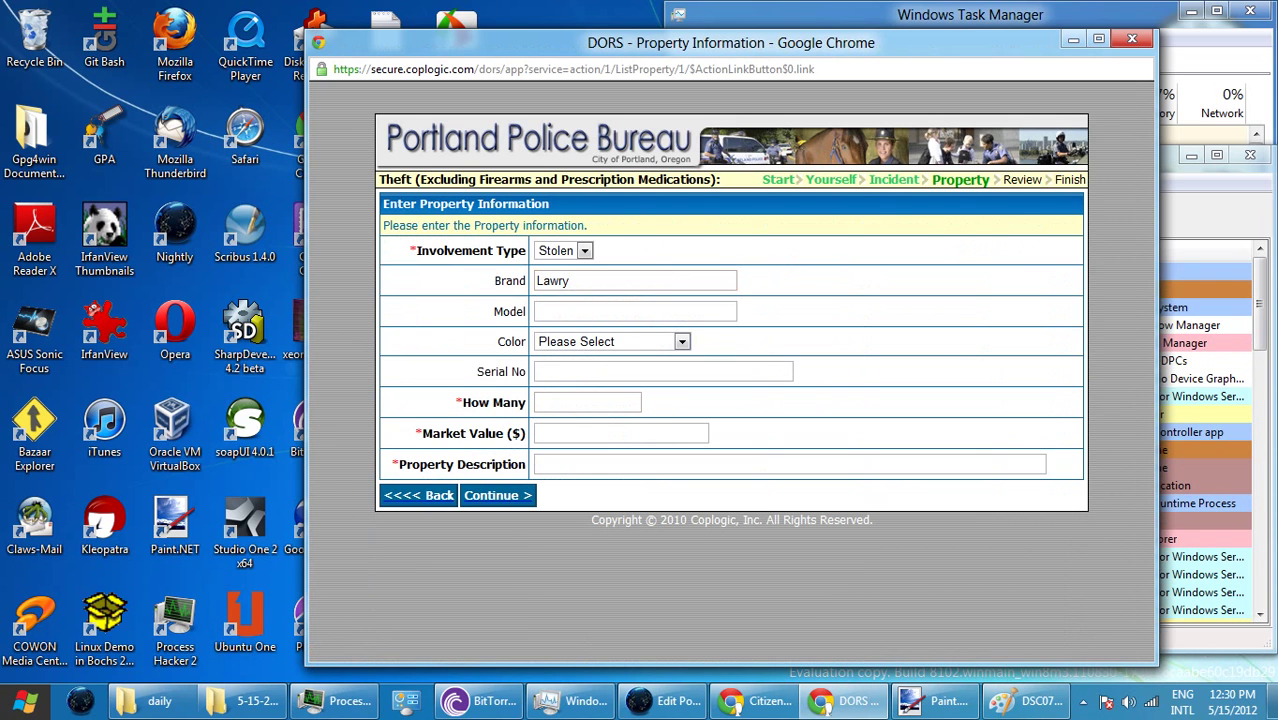
{"action": "type", "text": "s"}
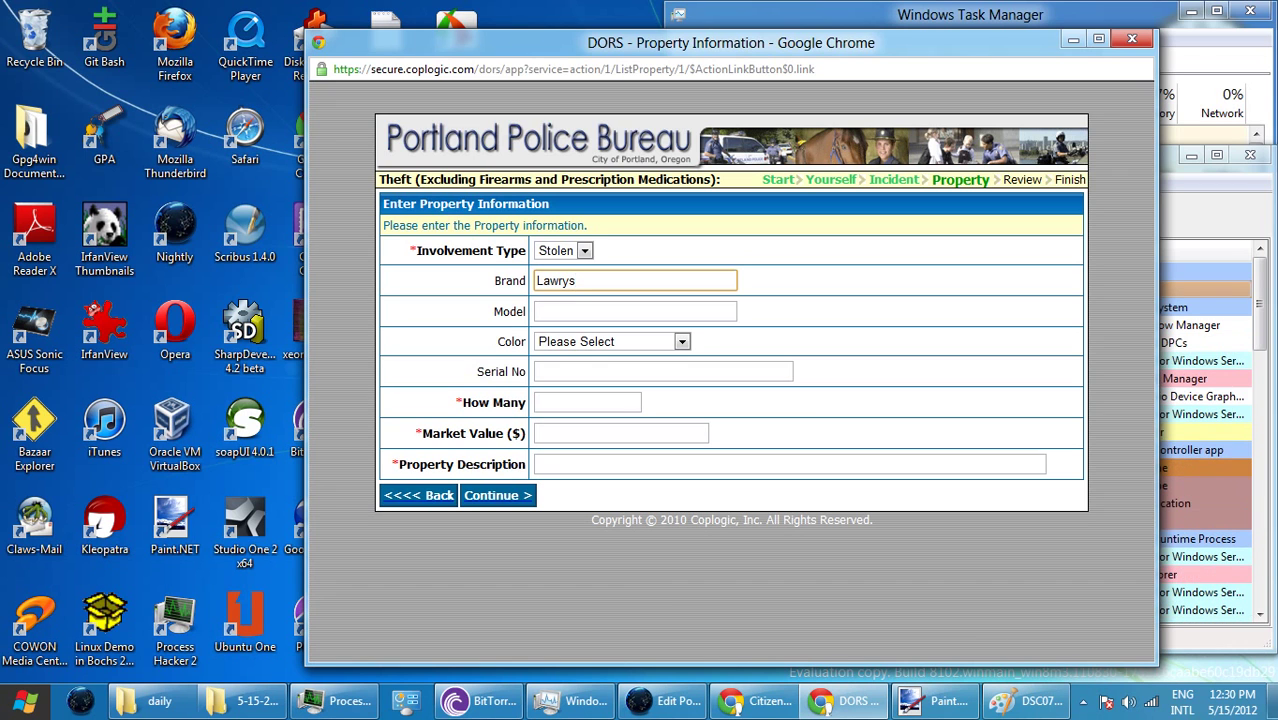
{"action": "left_click", "coordinate": [587, 402]}
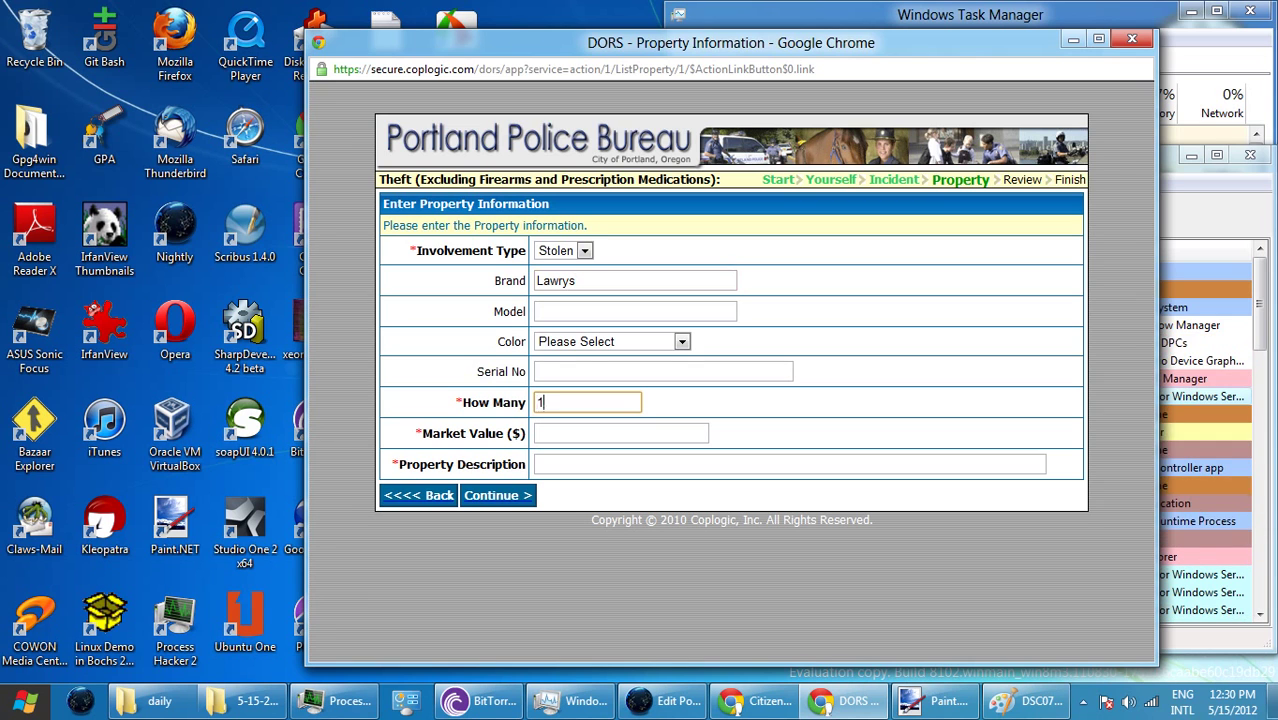
{"action": "type", "text": "1"}
{"action": "key", "text": "Tab"}
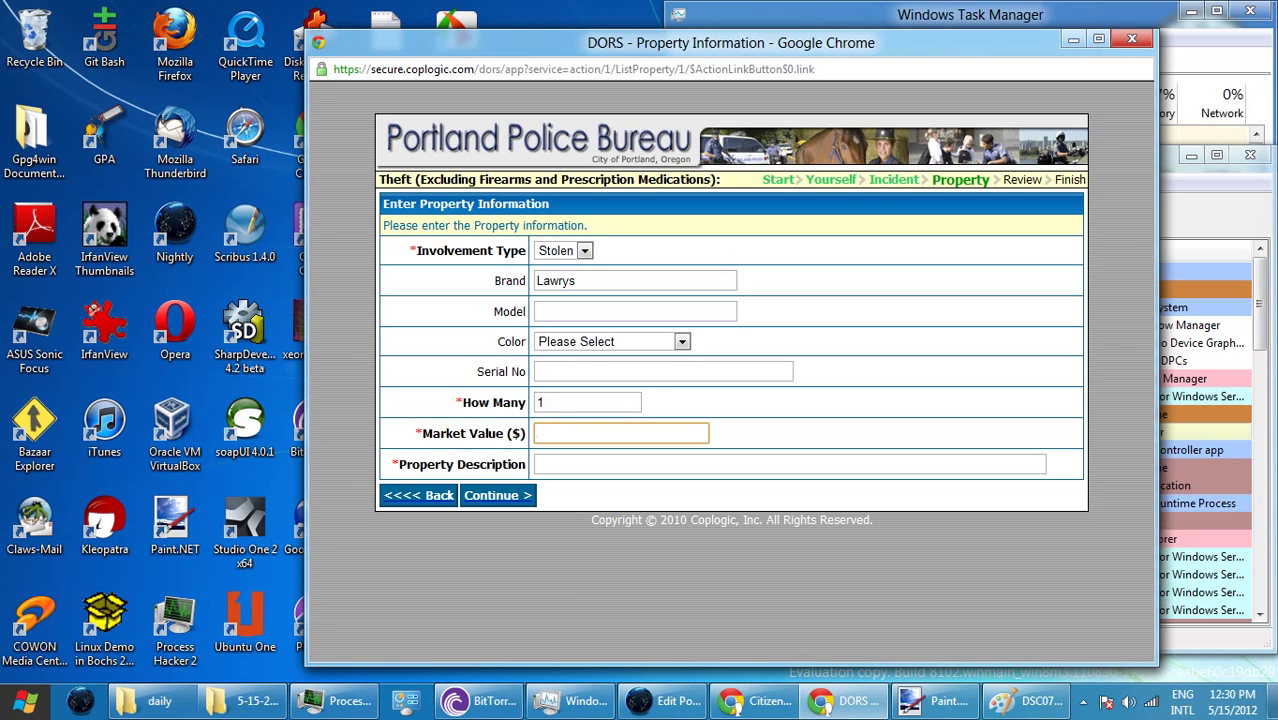
{"action": "type", "text": "2.60"}
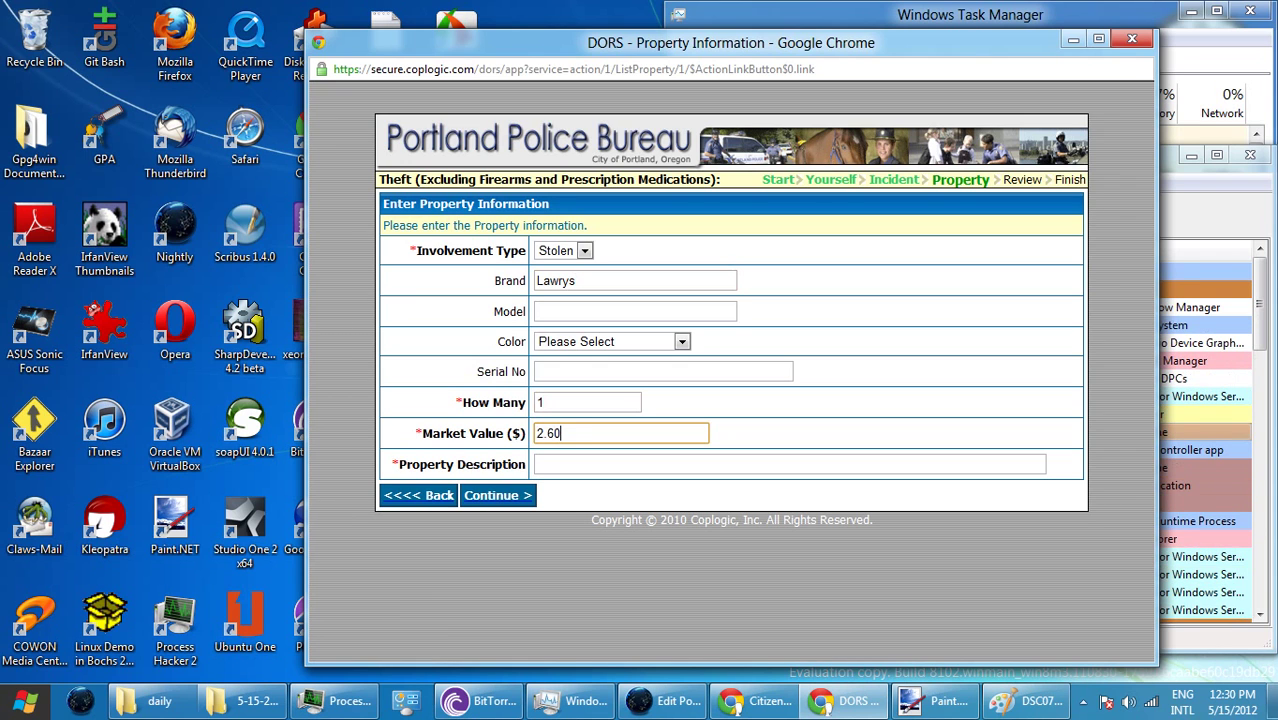
{"action": "key", "text": "Tab"}
{"action": "type", "text": "sea"}
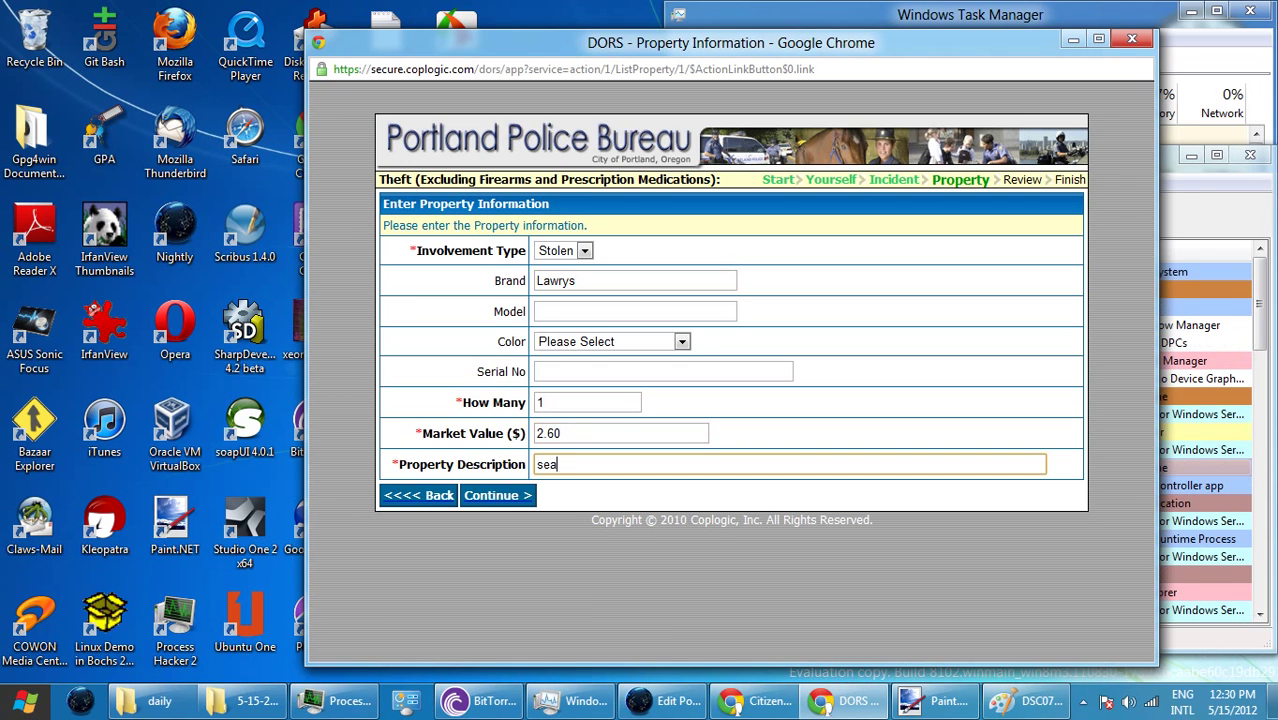
{"action": "type", "text": "son sao"}
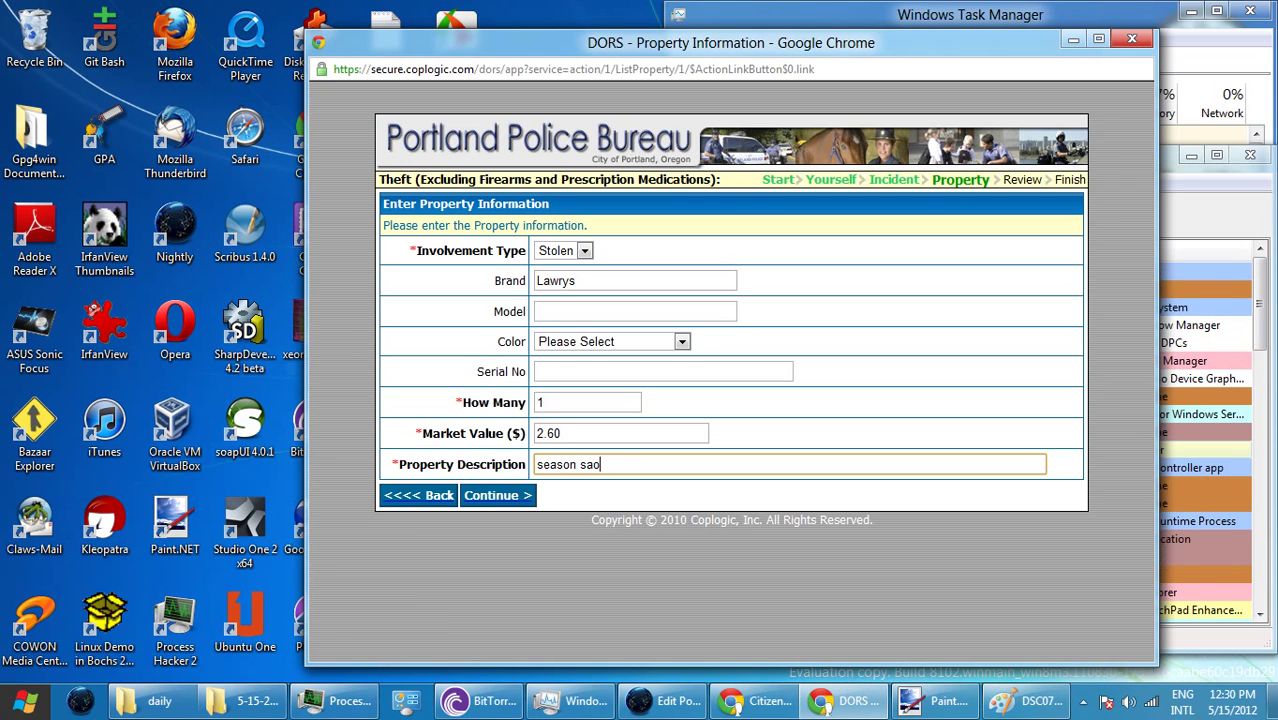
{"action": "key", "text": "BackSpace"}
{"action": "type", "text": "lt"}
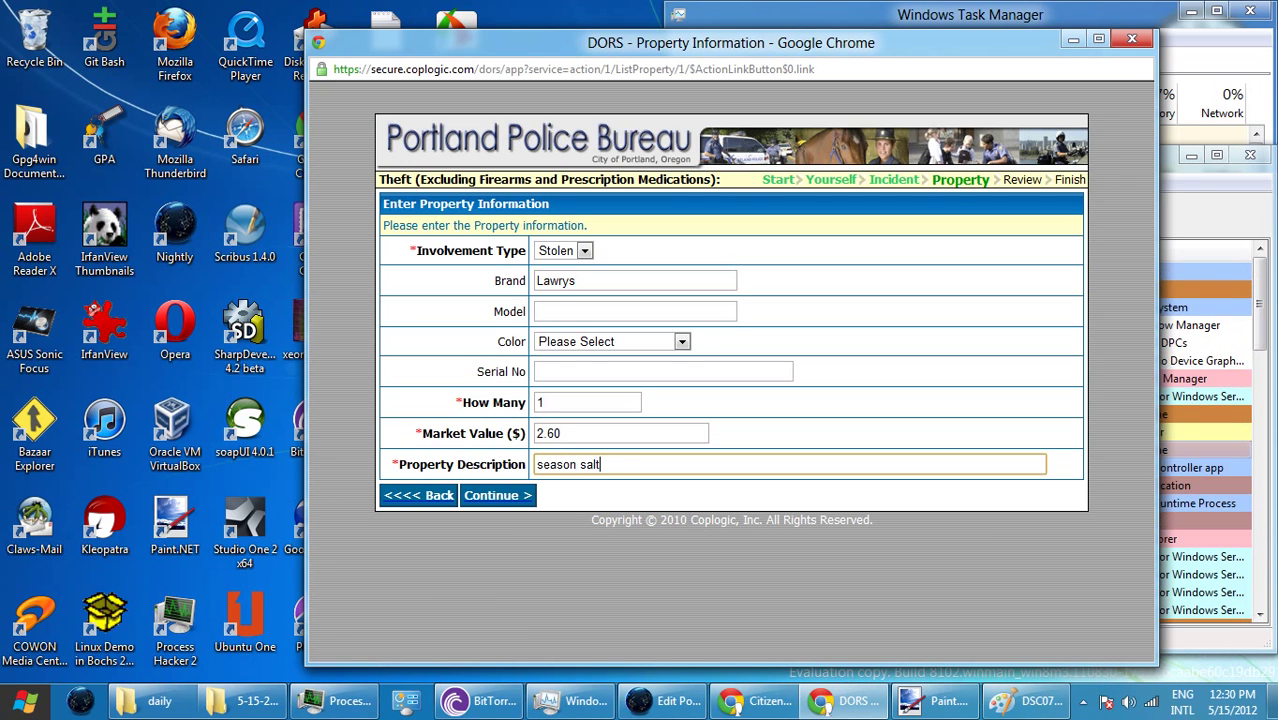
{"action": "type", "text": " from rFred Me"}
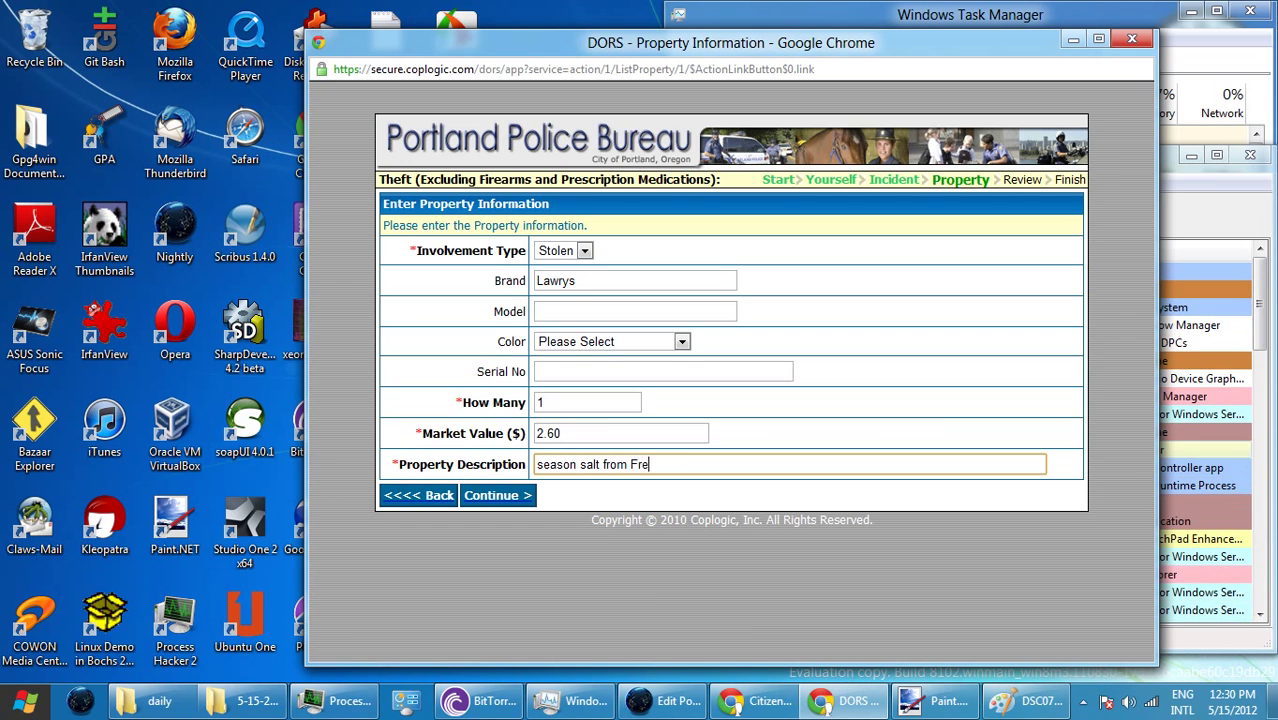
{"action": "type", "text": "ye"}
{"action": "left_click", "coordinate": [631, 464]}
{"action": "type", "text": "r"}
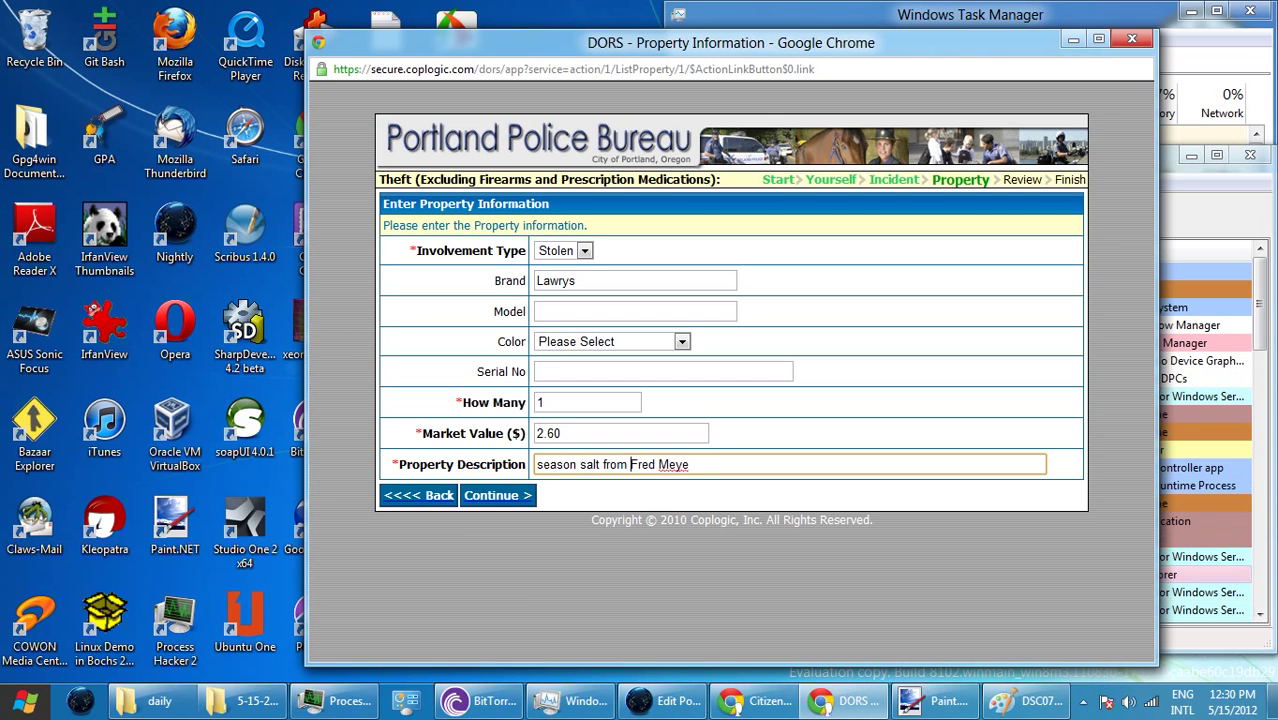
{"action": "left_click", "coordinate": [690, 464]}
{"action": "type", "text": "r"}
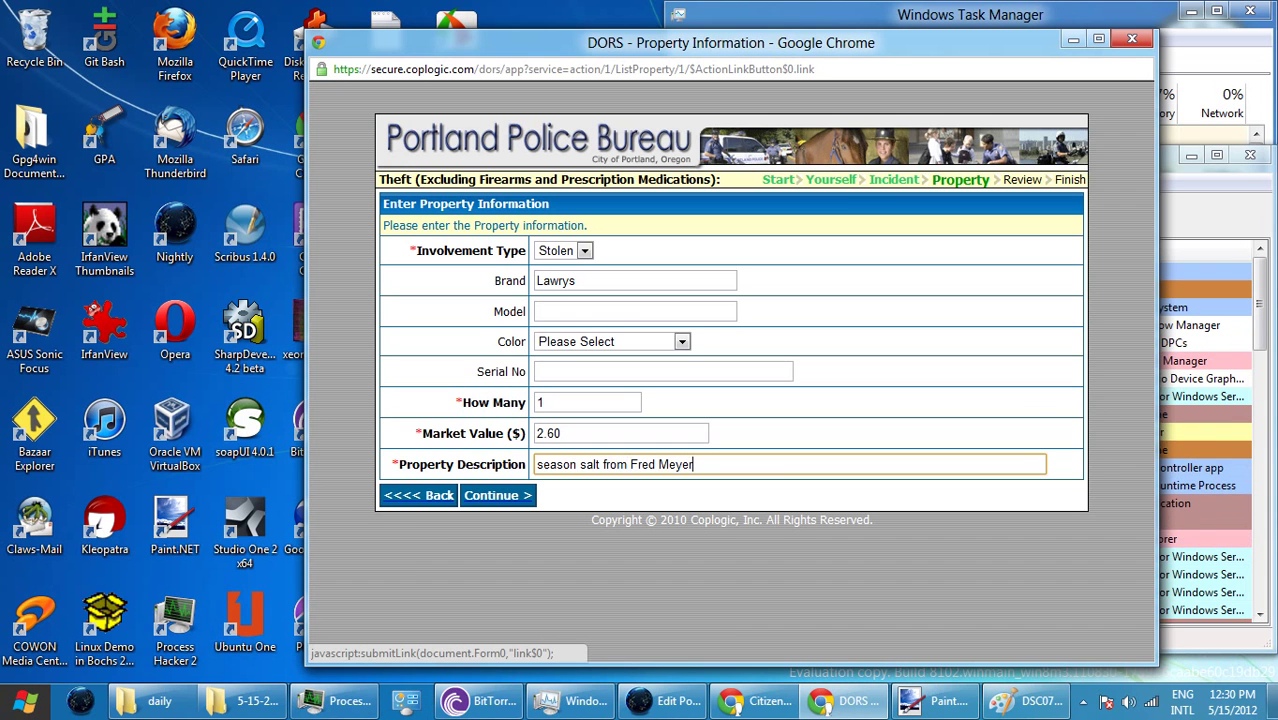
{"action": "key", "text": "Return"}
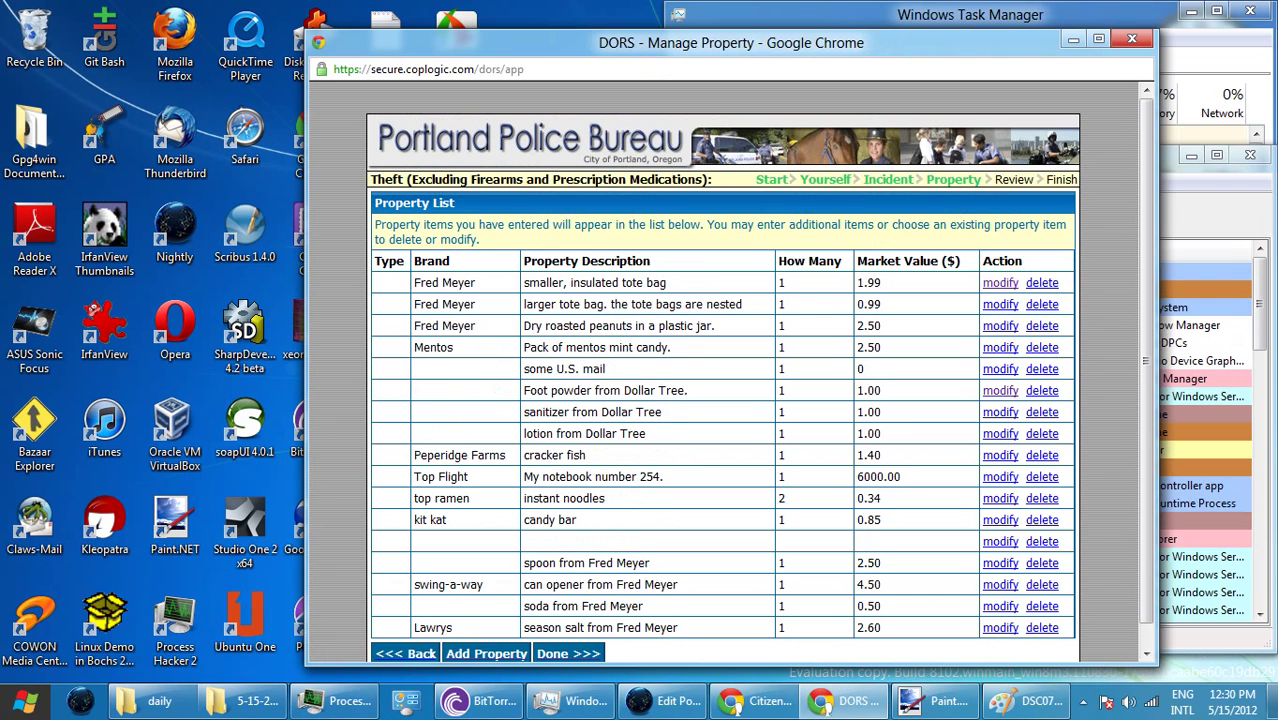
- Add 'dollar tree onion powder', quantity 1, value 1.00, to the property list
{"action": "scroll", "coordinate": [758, 376], "scroll_direction": "down", "scroll_amount": 1}
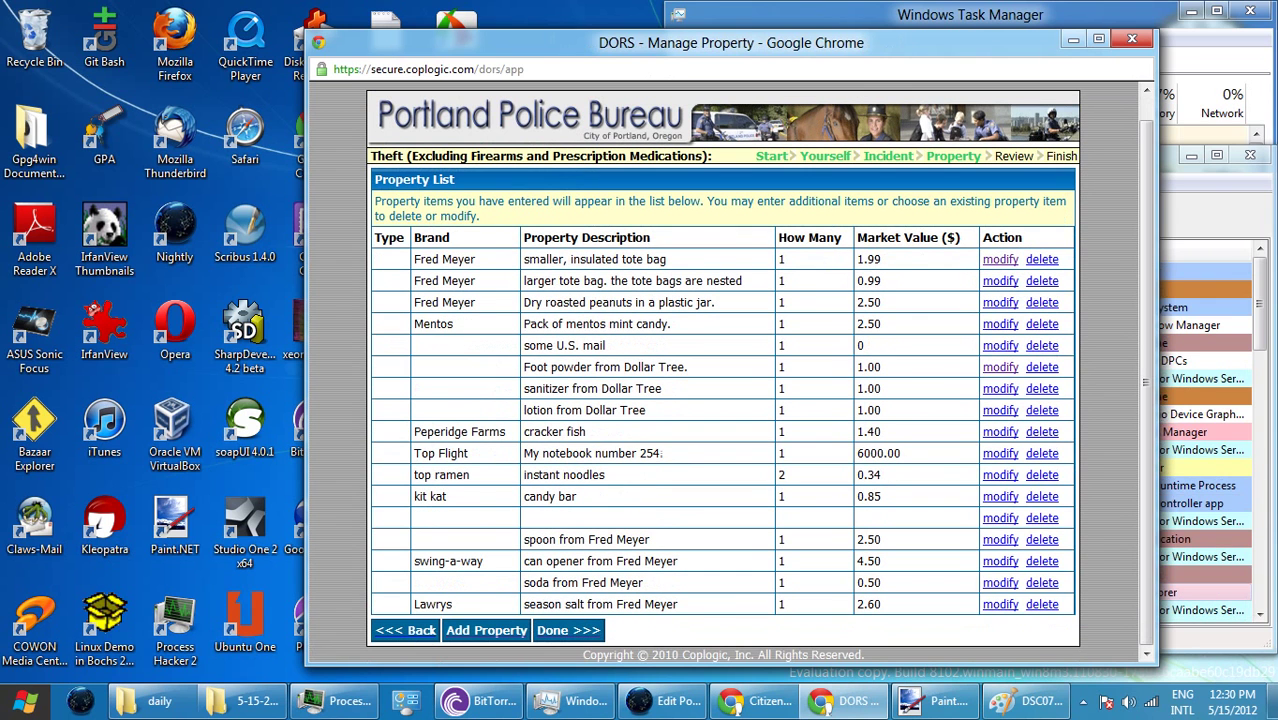
{"action": "left_click", "coordinate": [486, 630]}
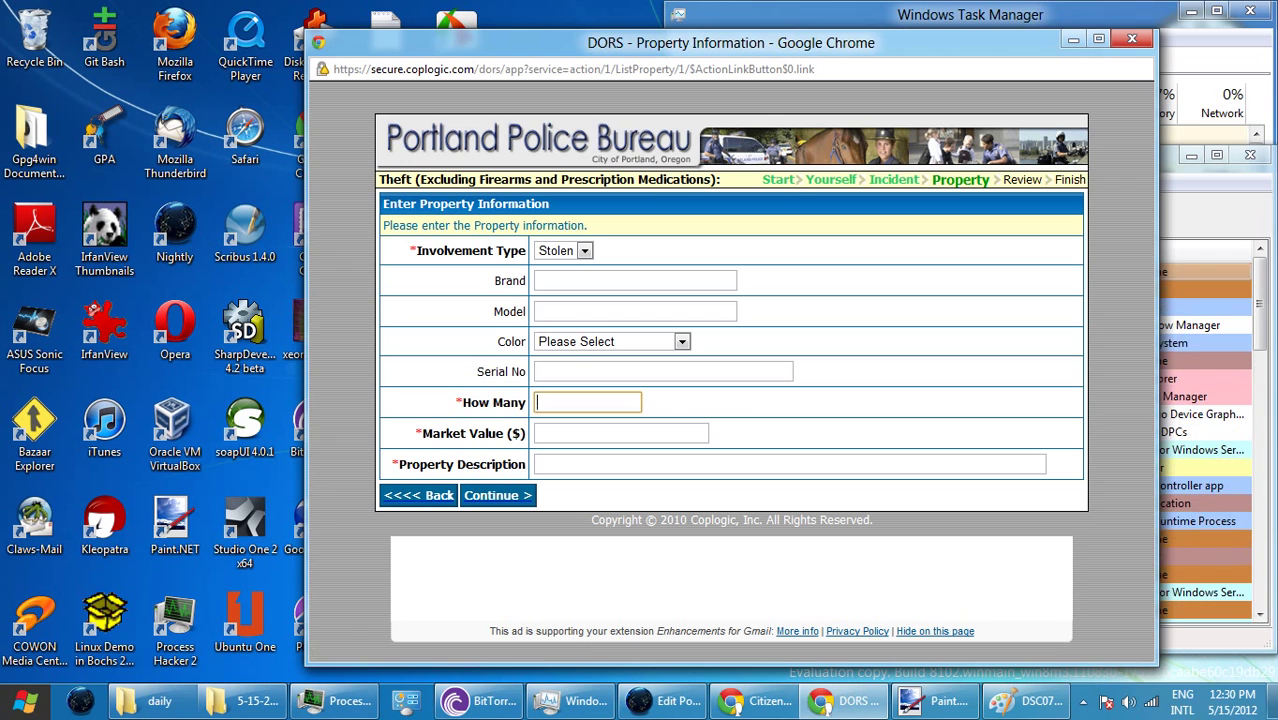
{"action": "type", "text": "1"}
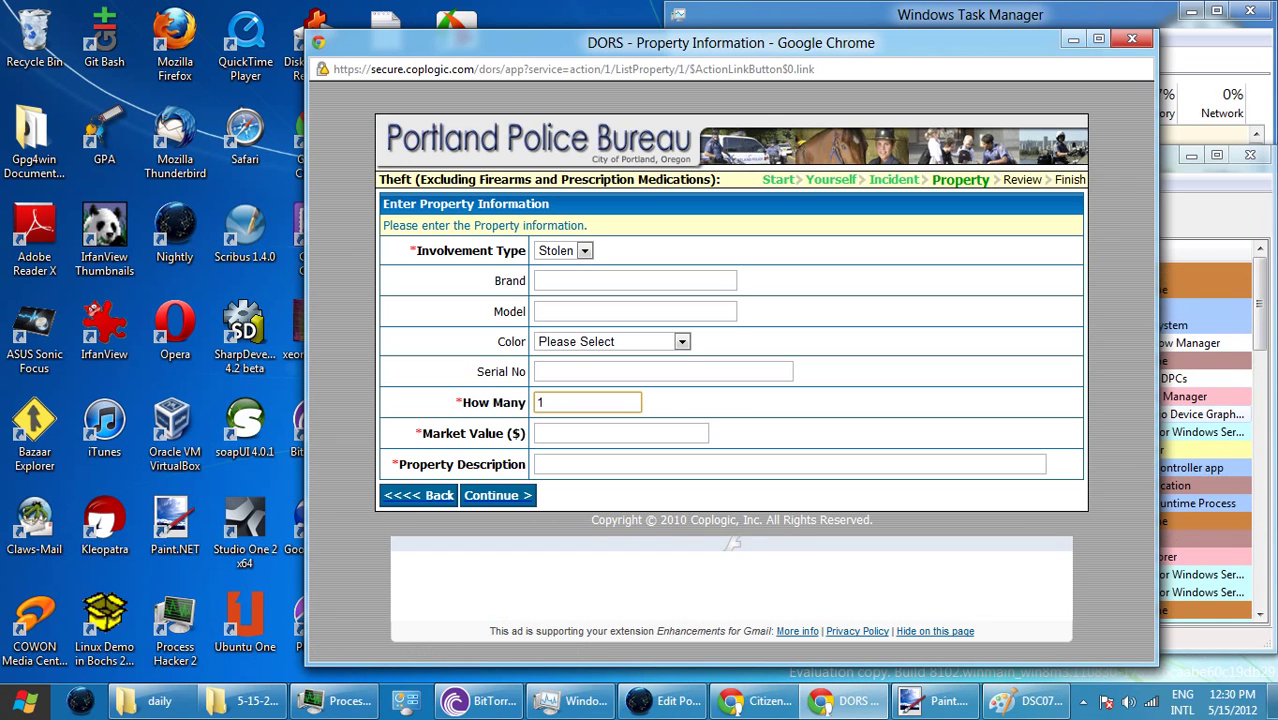
{"action": "key", "text": "Tab"}
{"action": "type", "text": "1.00"}
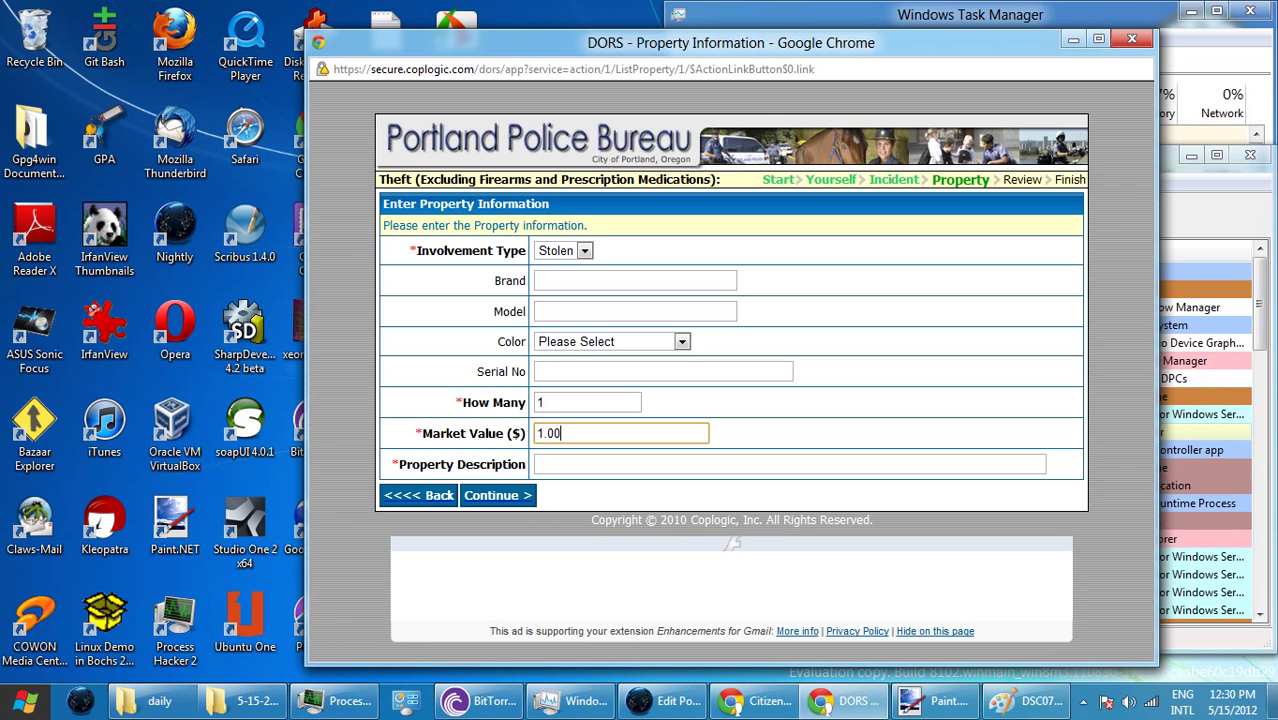
{"action": "key", "text": "Tab"}
{"action": "type", "text": "doll"}
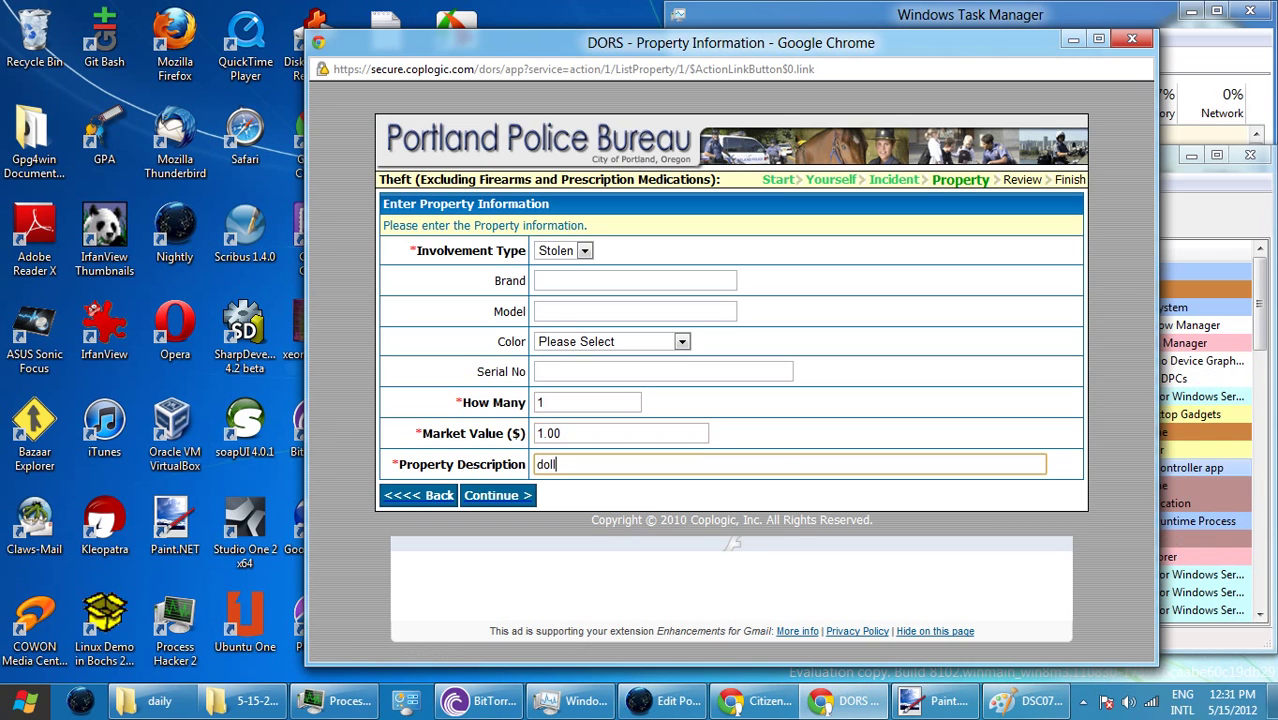
{"action": "type", "text": "ar t"}
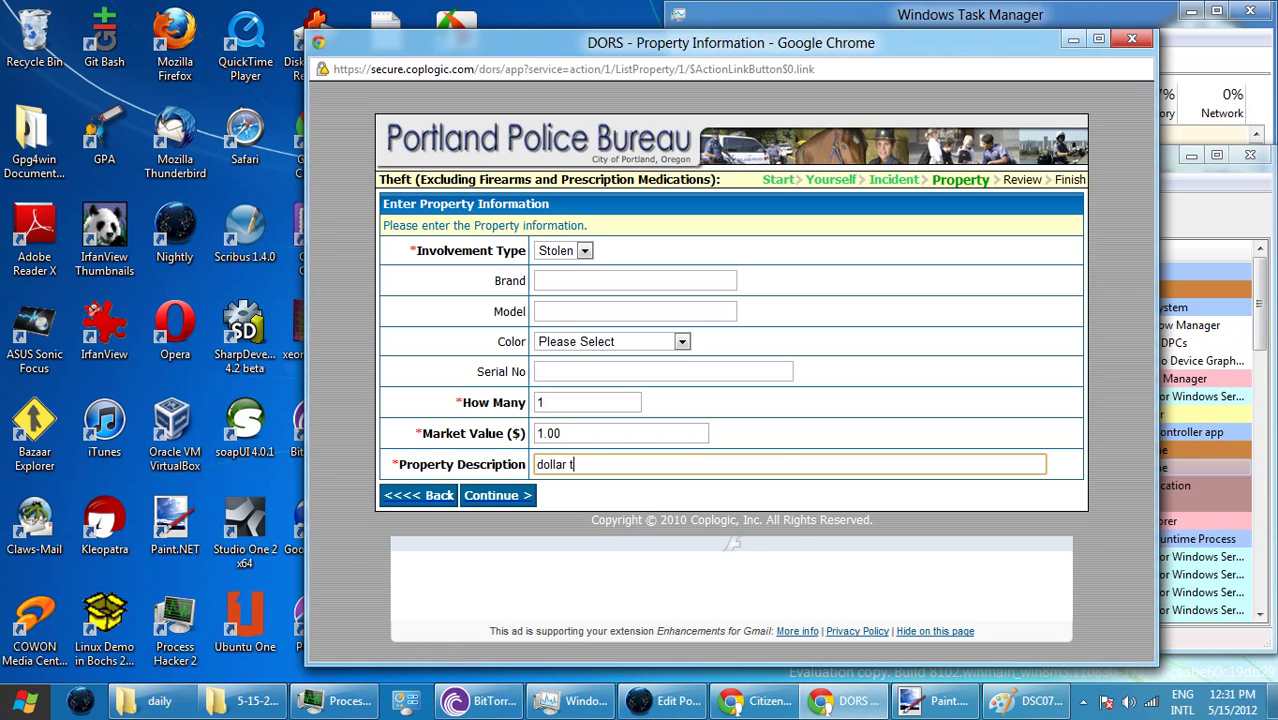
{"action": "type", "text": "ree on"}
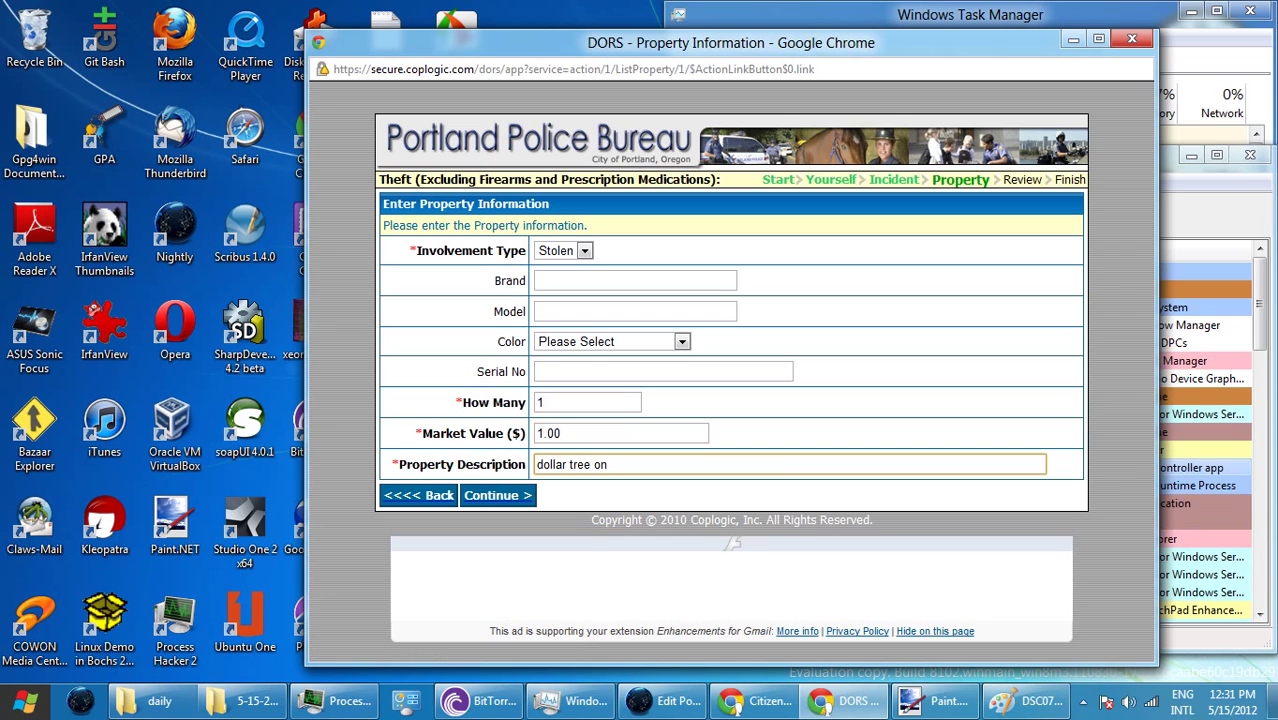
{"action": "type", "text": "ion pow"}
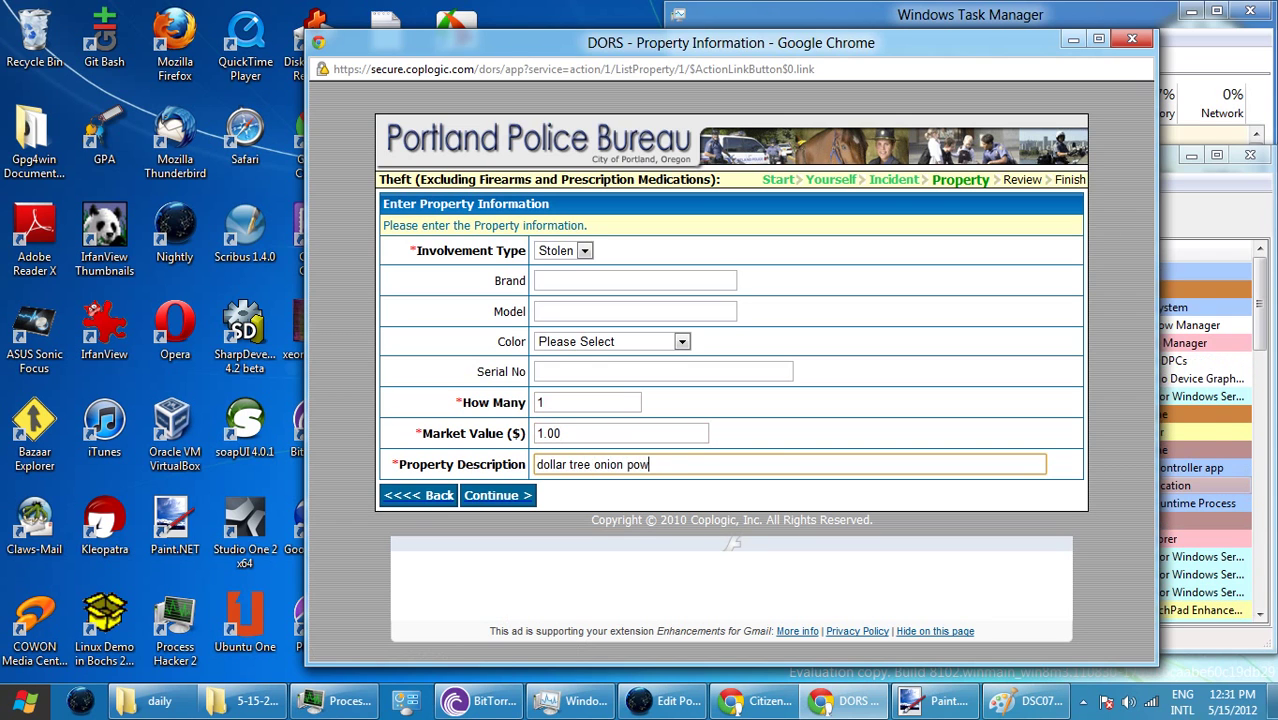
{"action": "type", "text": "der"}
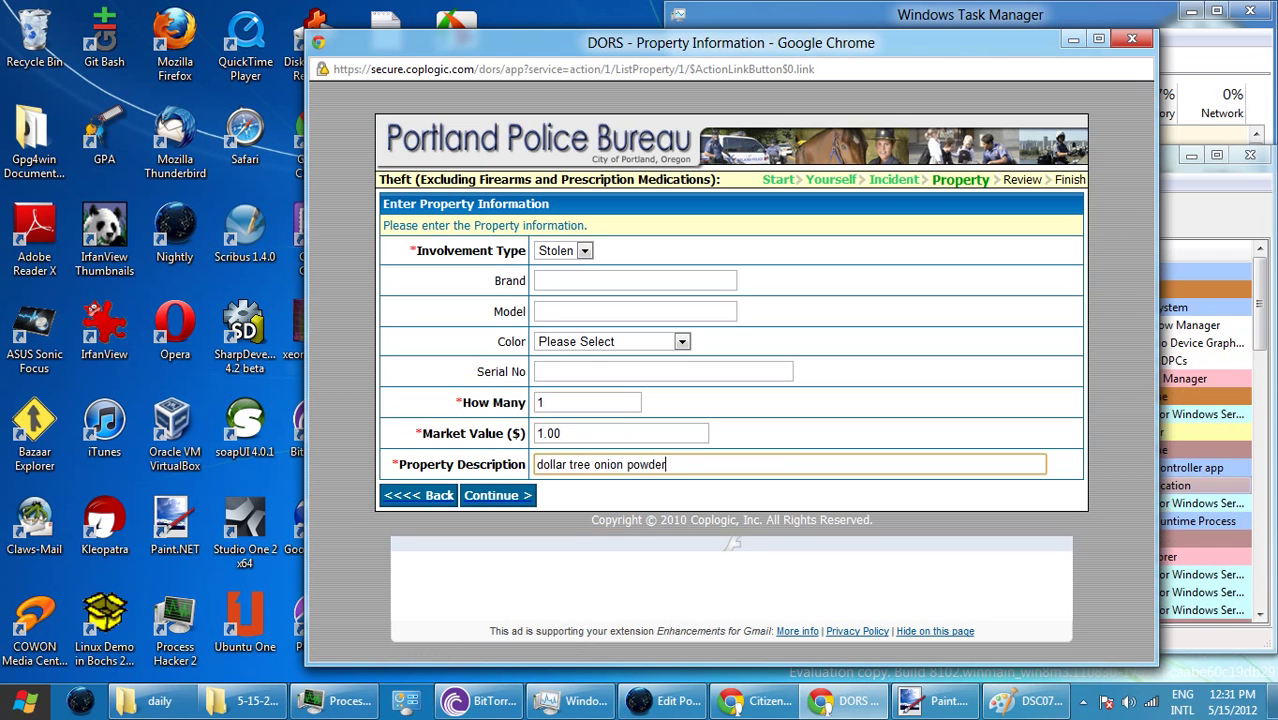
{"action": "left_click", "coordinate": [733, 541]}
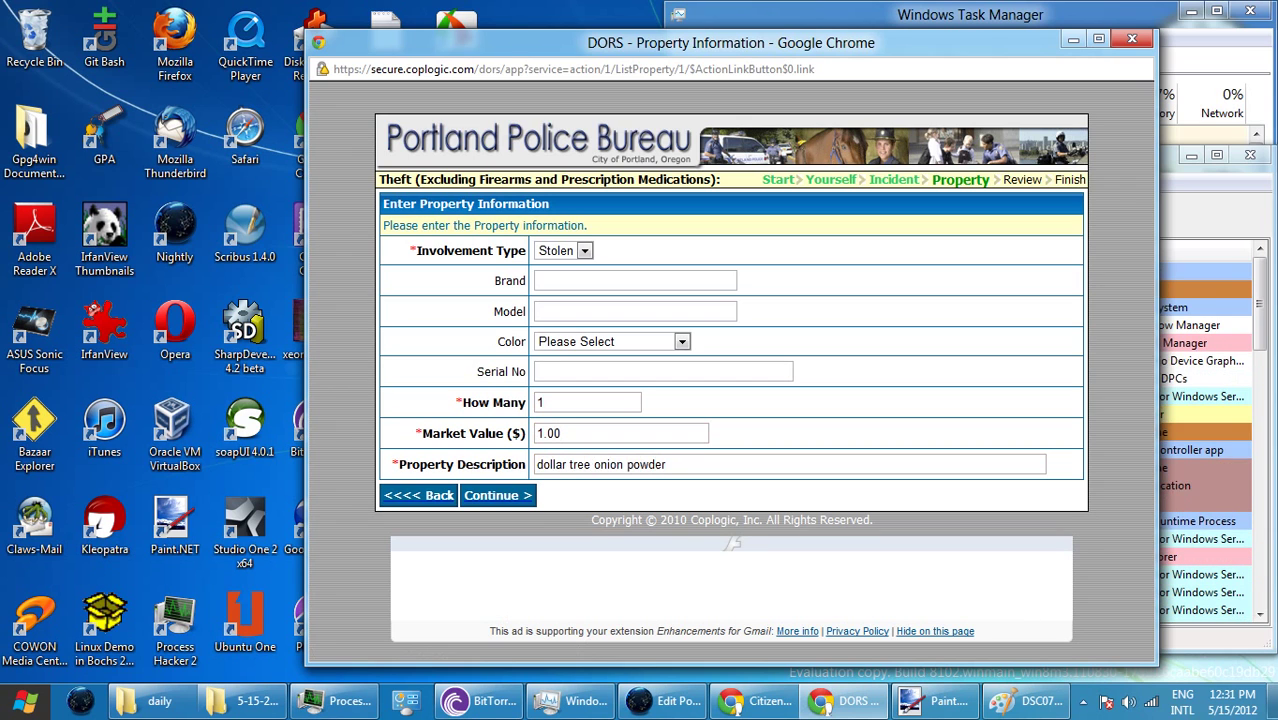
{"action": "key", "text": "Tab"}
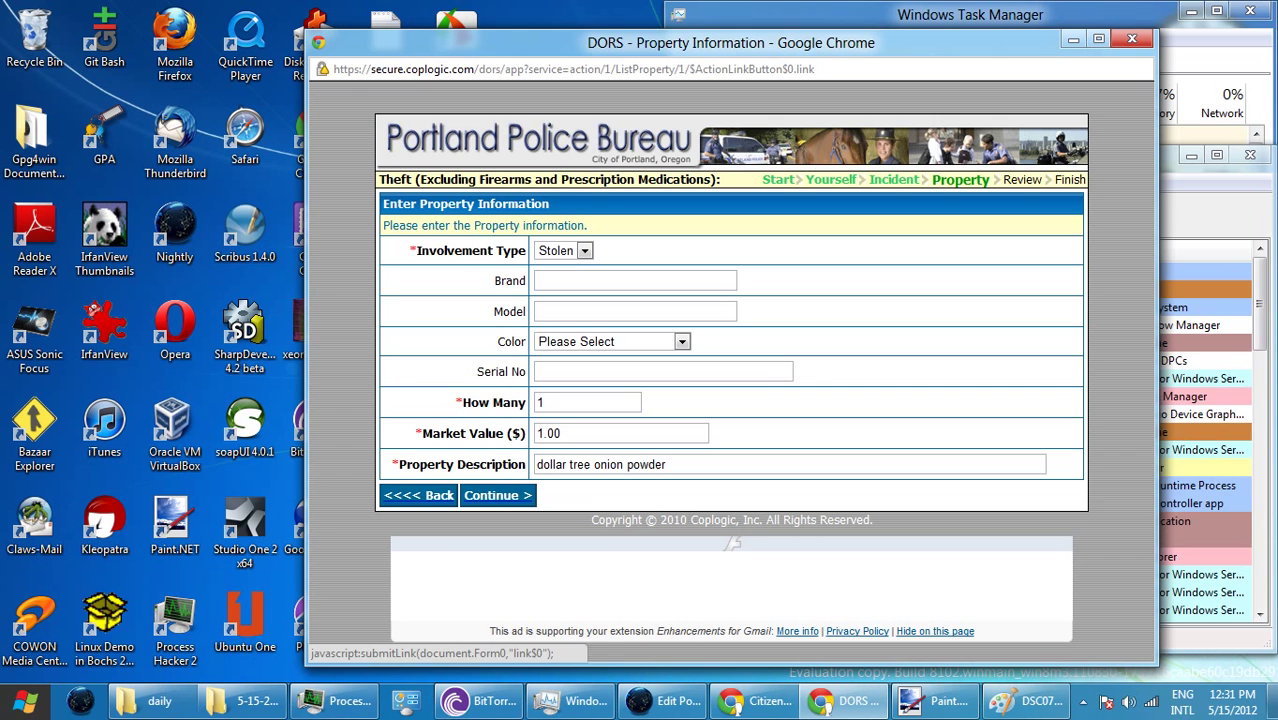
{"action": "key", "text": "Return"}
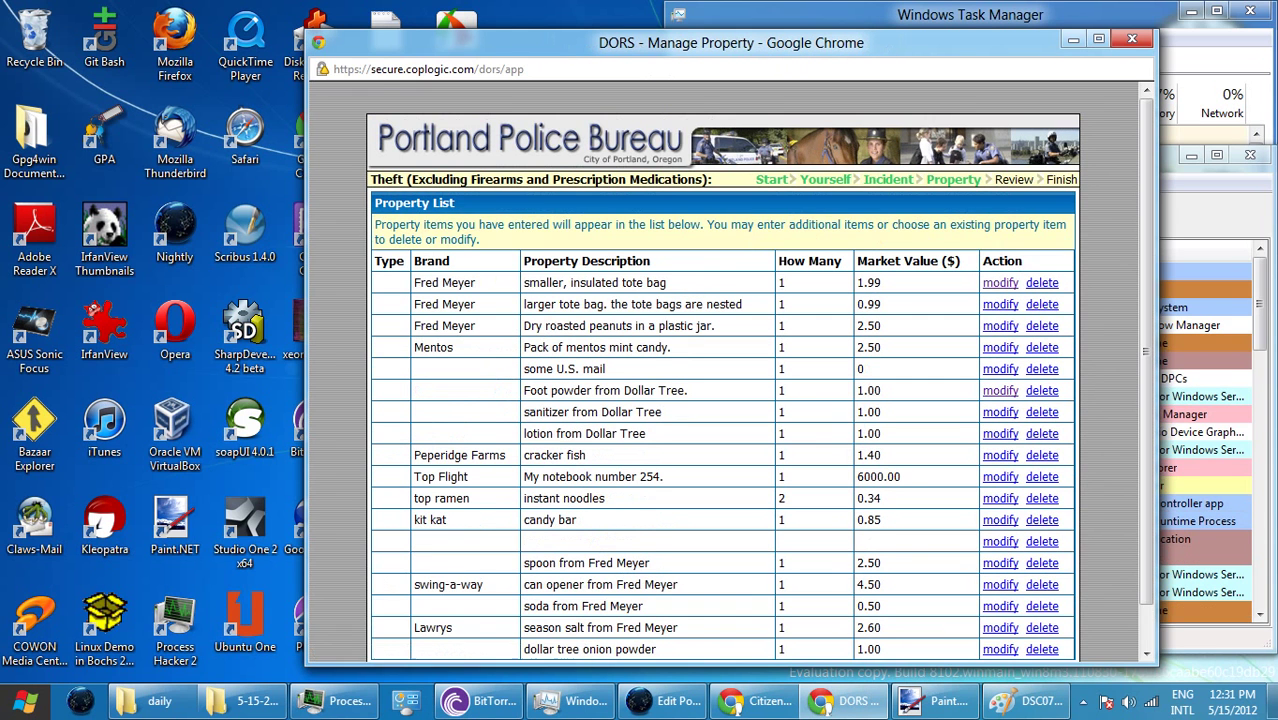
- Move below the dollar tree onion powder entry and open a new Add Property form
{"action": "key", "text": "Down"}
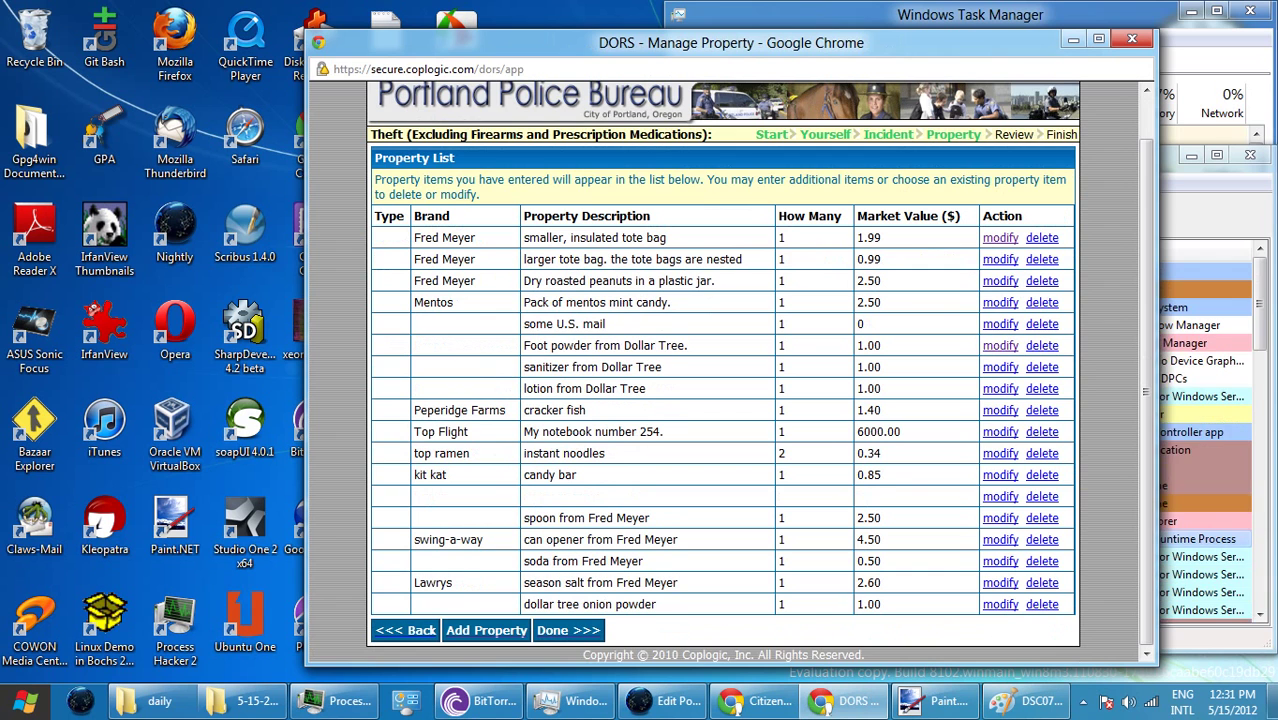
{"action": "key", "text": "Tab"}
{"action": "key", "text": "Return"}
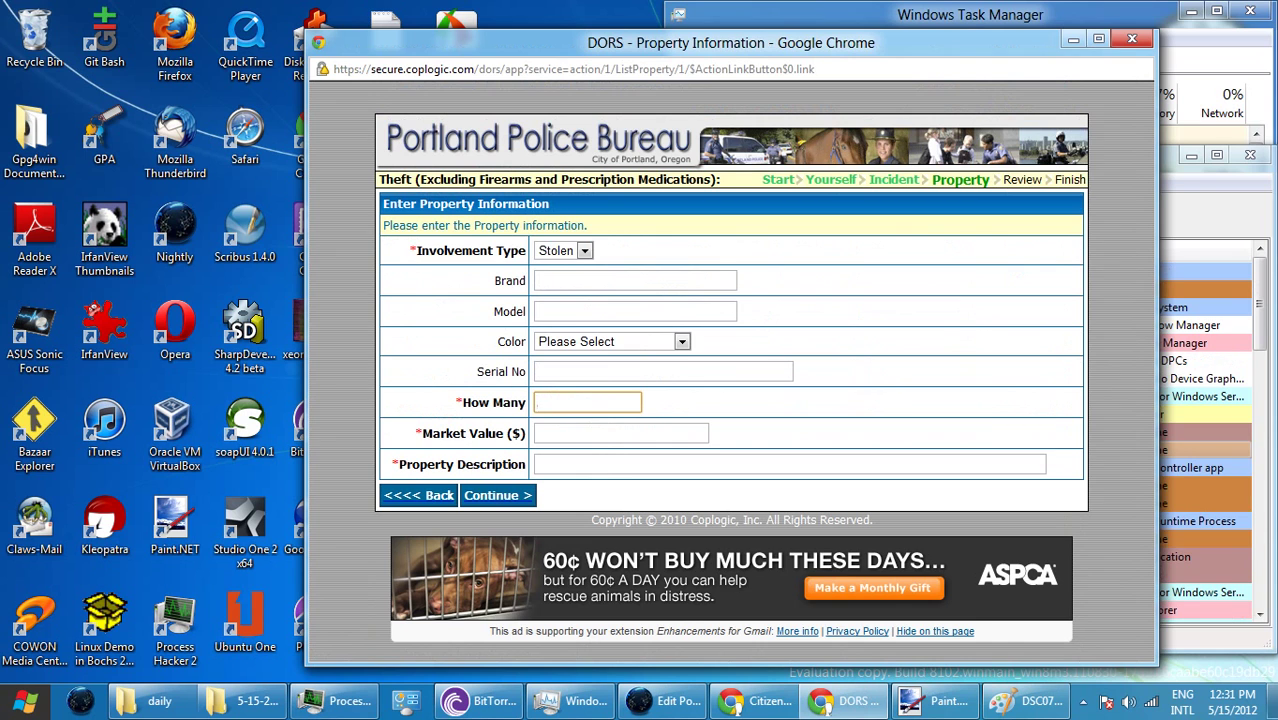
- Enter quantity 1, value 0 and description 'one bag of reciepts', then submit the item
{"action": "type", "text": "1"}
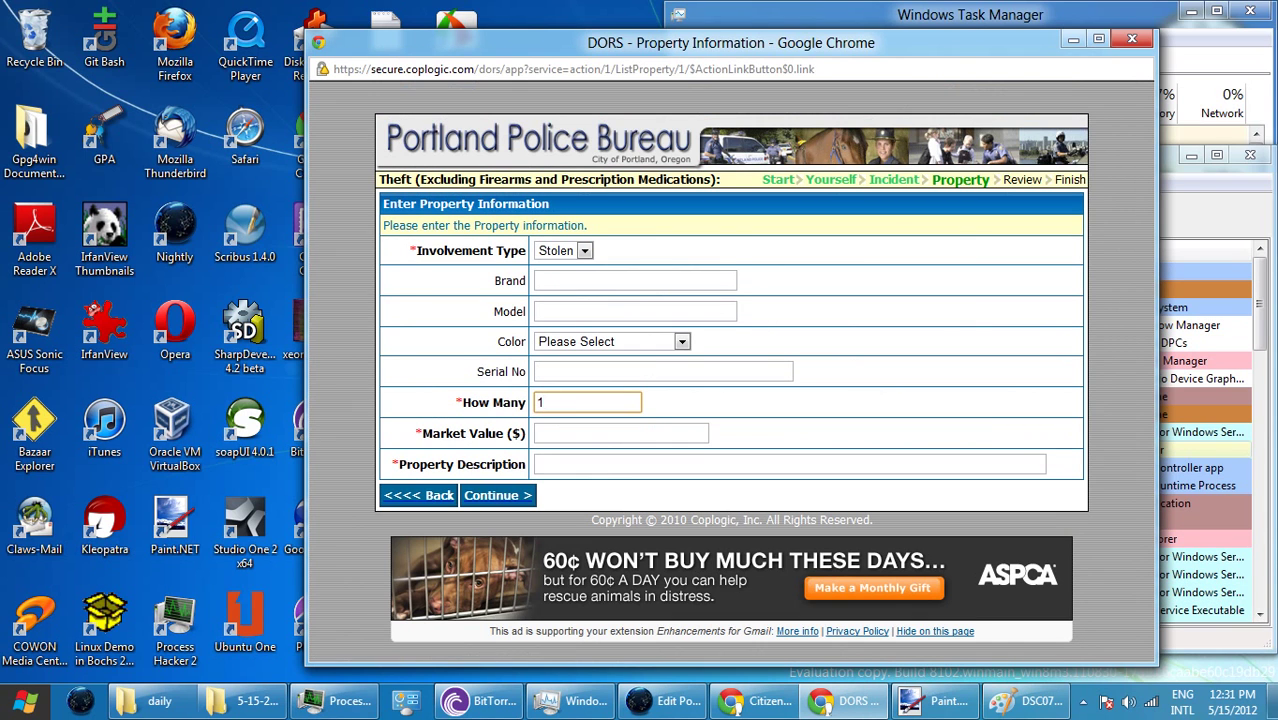
{"action": "left_click", "coordinate": [540, 433]}
{"action": "type", "text": "0"}
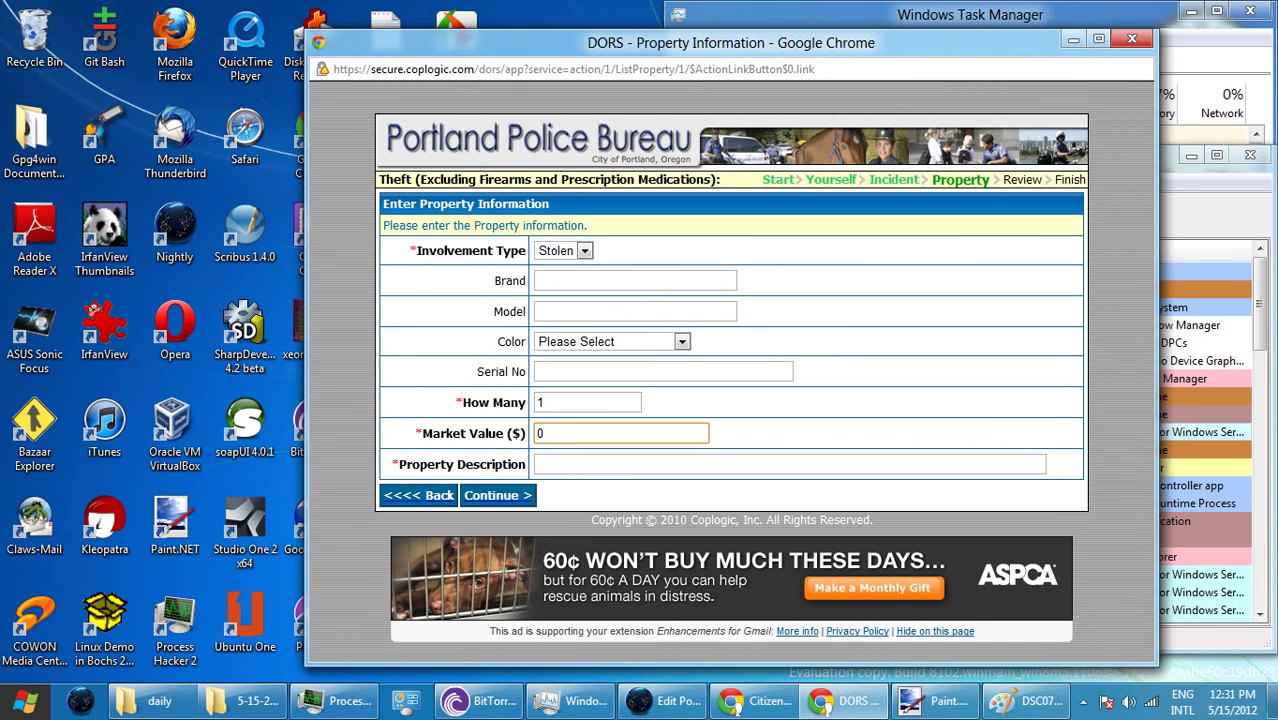
{"action": "left_click", "coordinate": [540, 464]}
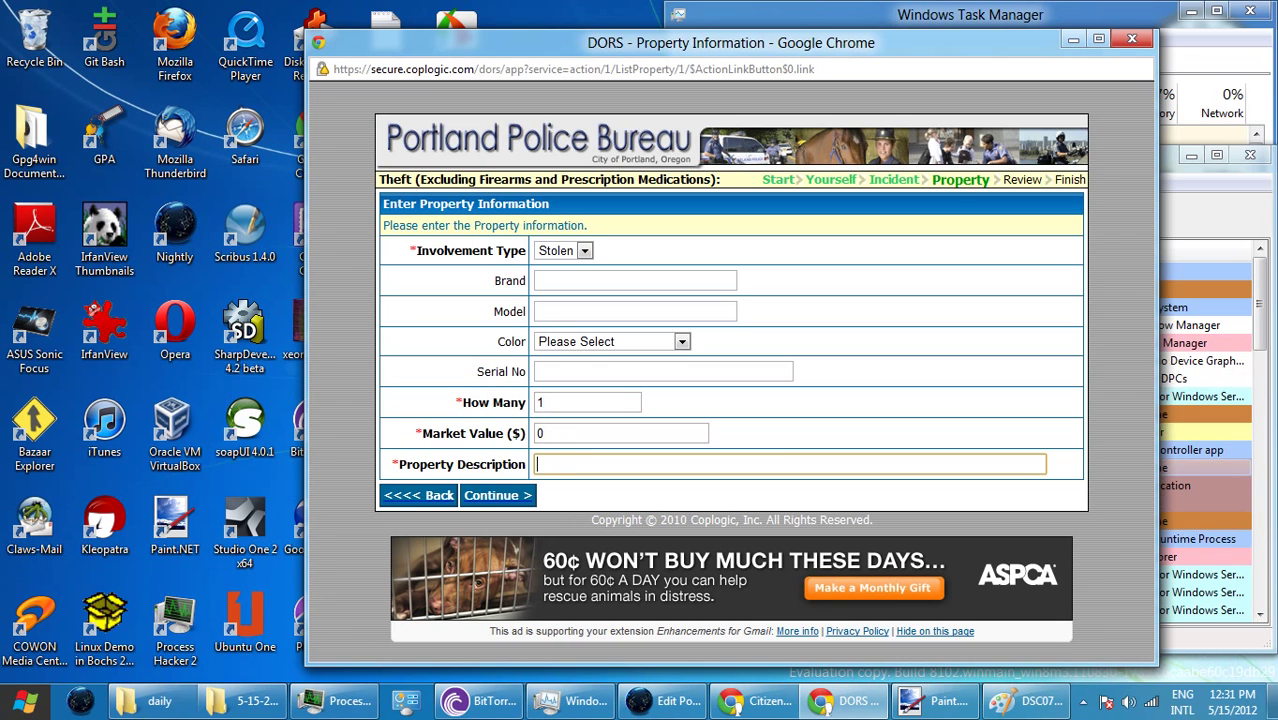
{"action": "type", "text": "one ba"}
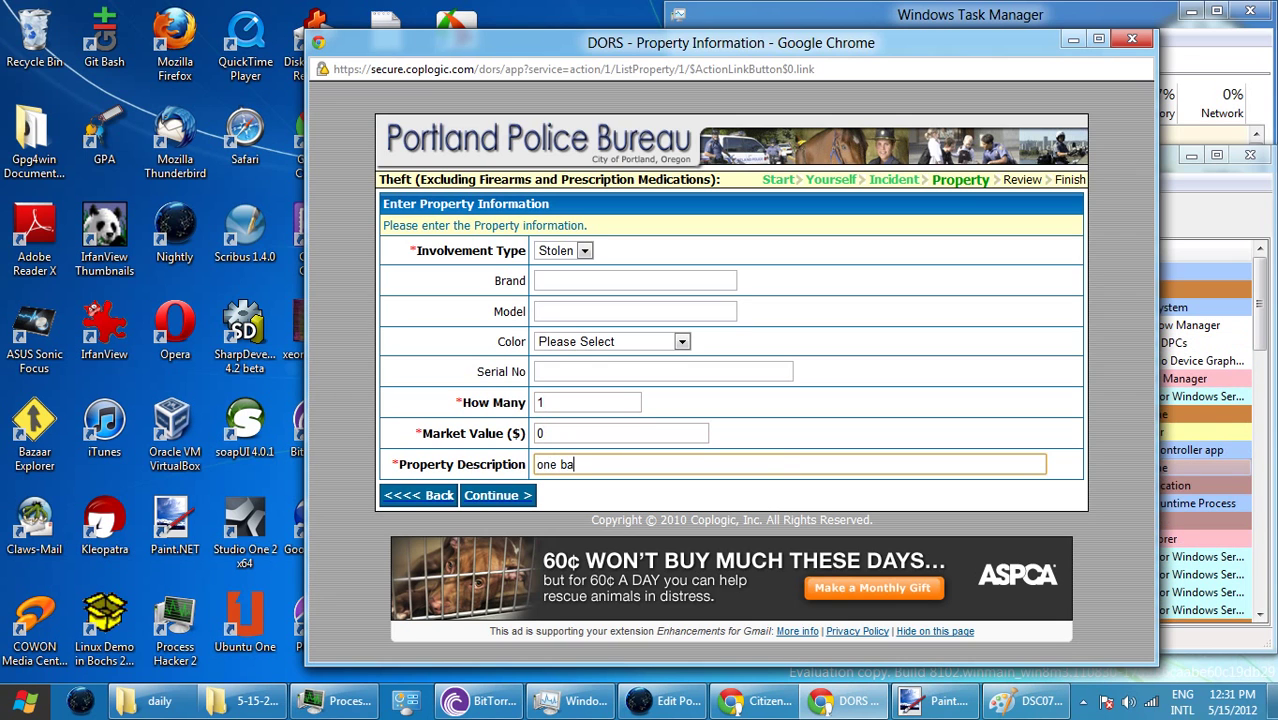
{"action": "type", "text": "g of"}
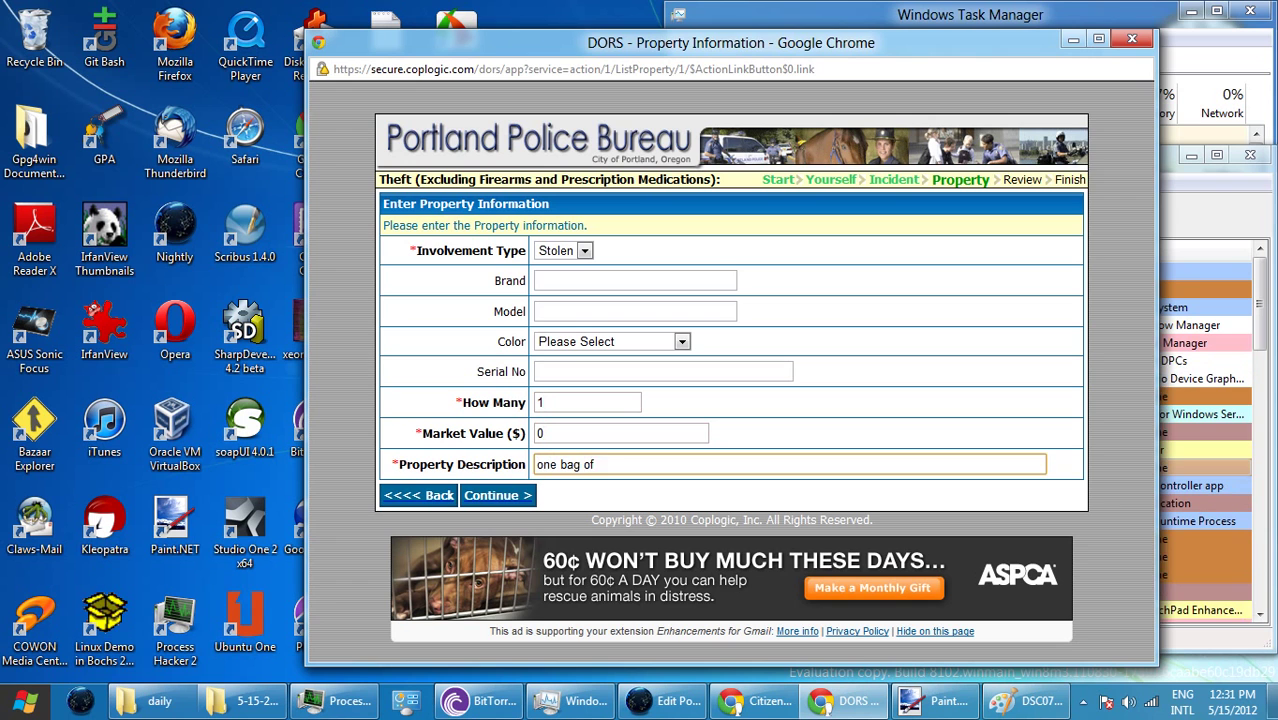
{"action": "type", "text": " reciepts"}
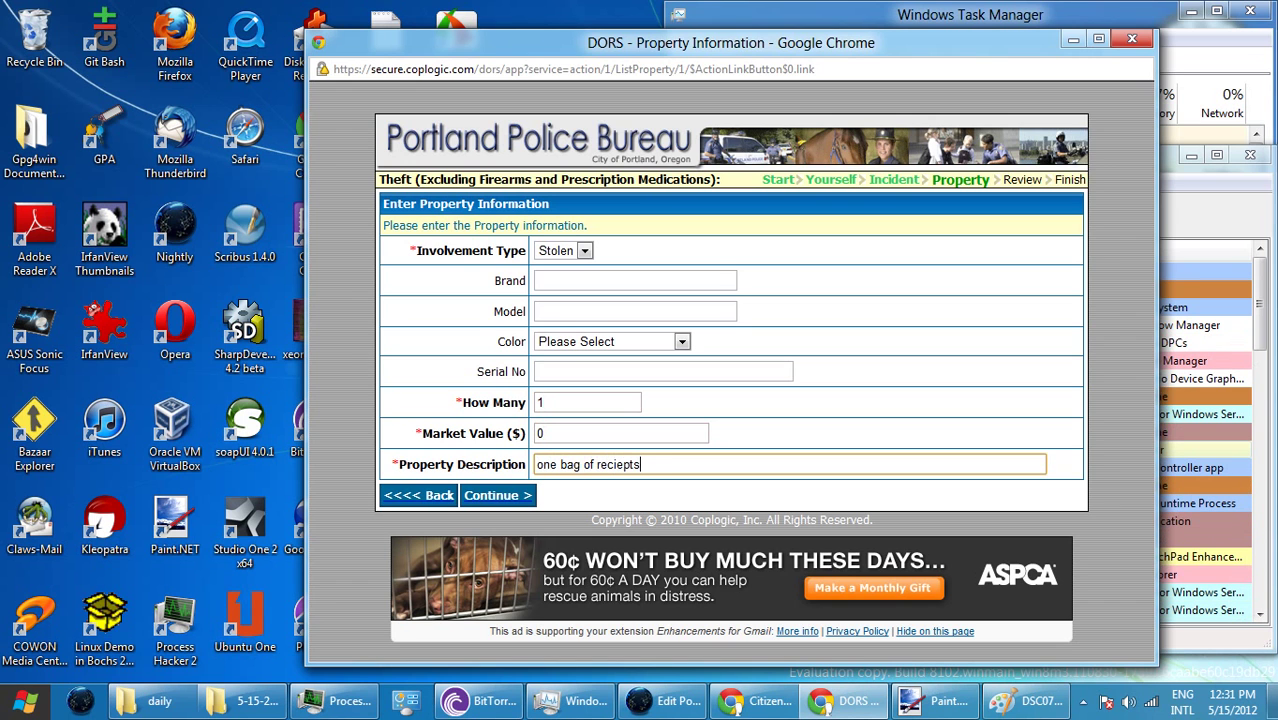
{"action": "key", "text": "Return"}
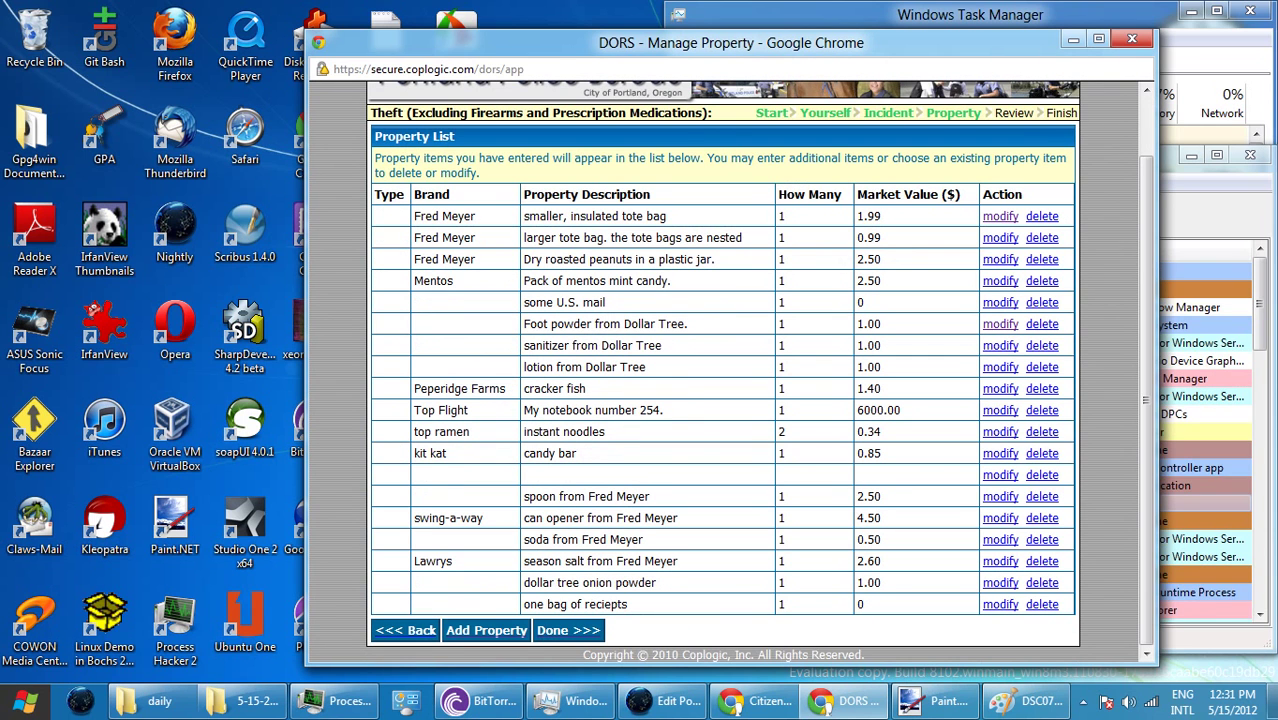
- Scroll the property list and choose Done to open the Review Report page
{"action": "scroll", "coordinate": [722, 370], "scroll_direction": "up", "scroll_amount": 1}
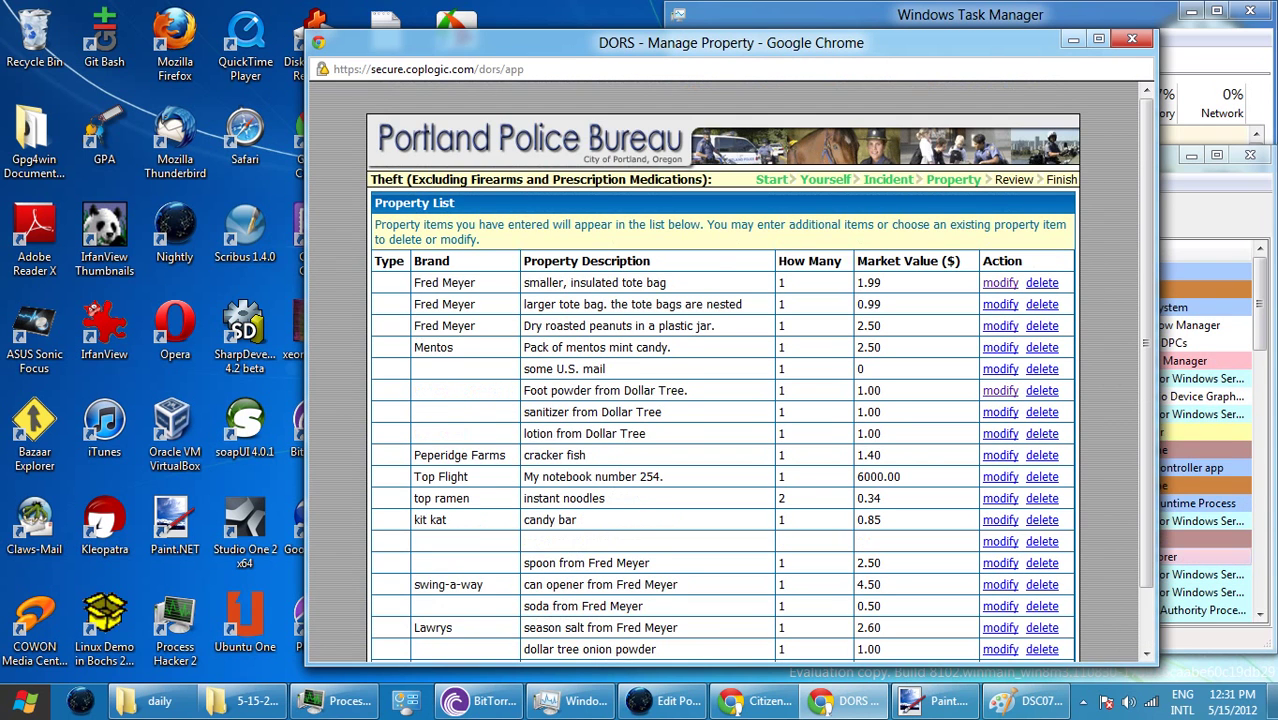
{"action": "scroll", "coordinate": [722, 370], "scroll_direction": "down", "scroll_amount": 1}
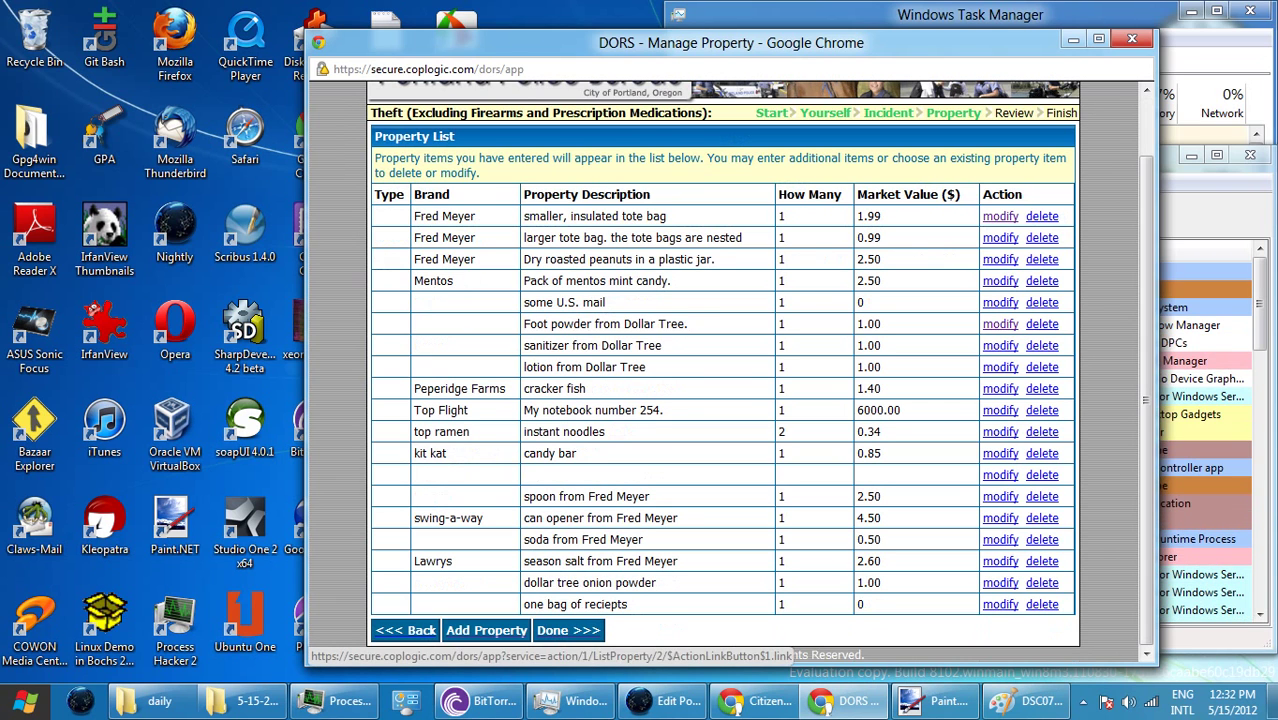
{"action": "left_click", "coordinate": [567, 630]}
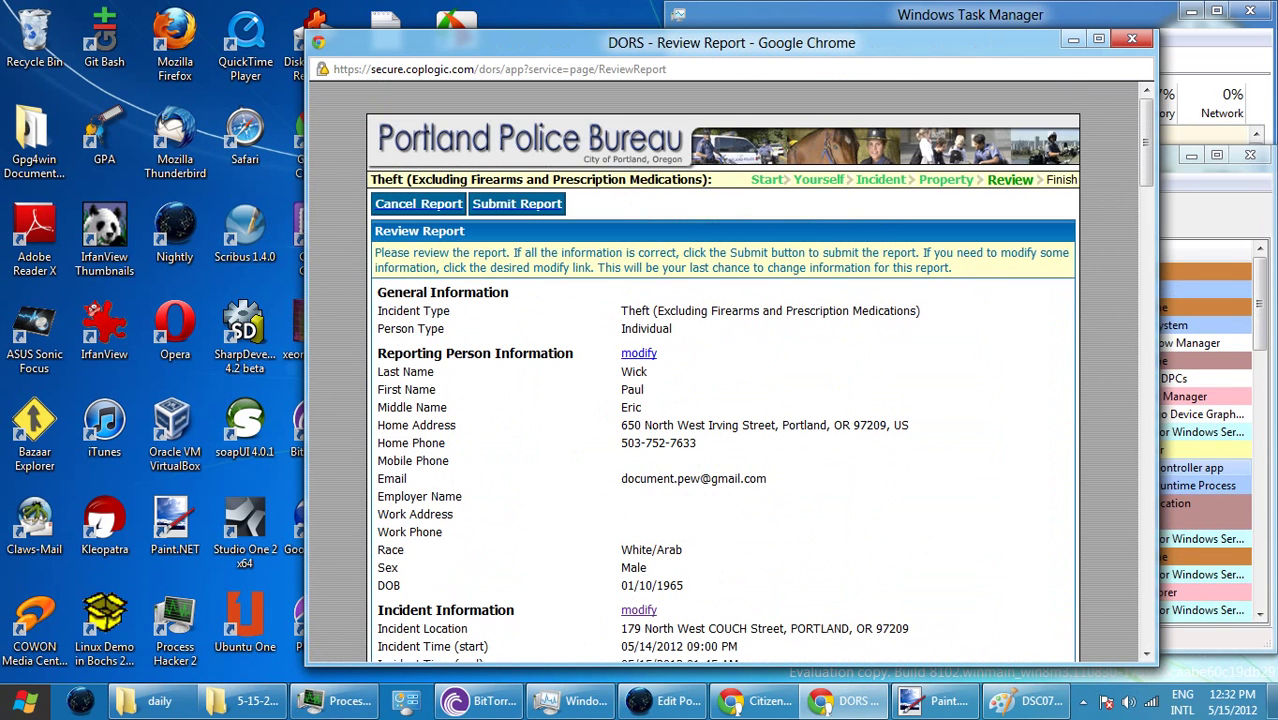
- Print the report with Save as PDF destination and Landscape layout, then save it
{"action": "key", "text": "ctrl+p"}
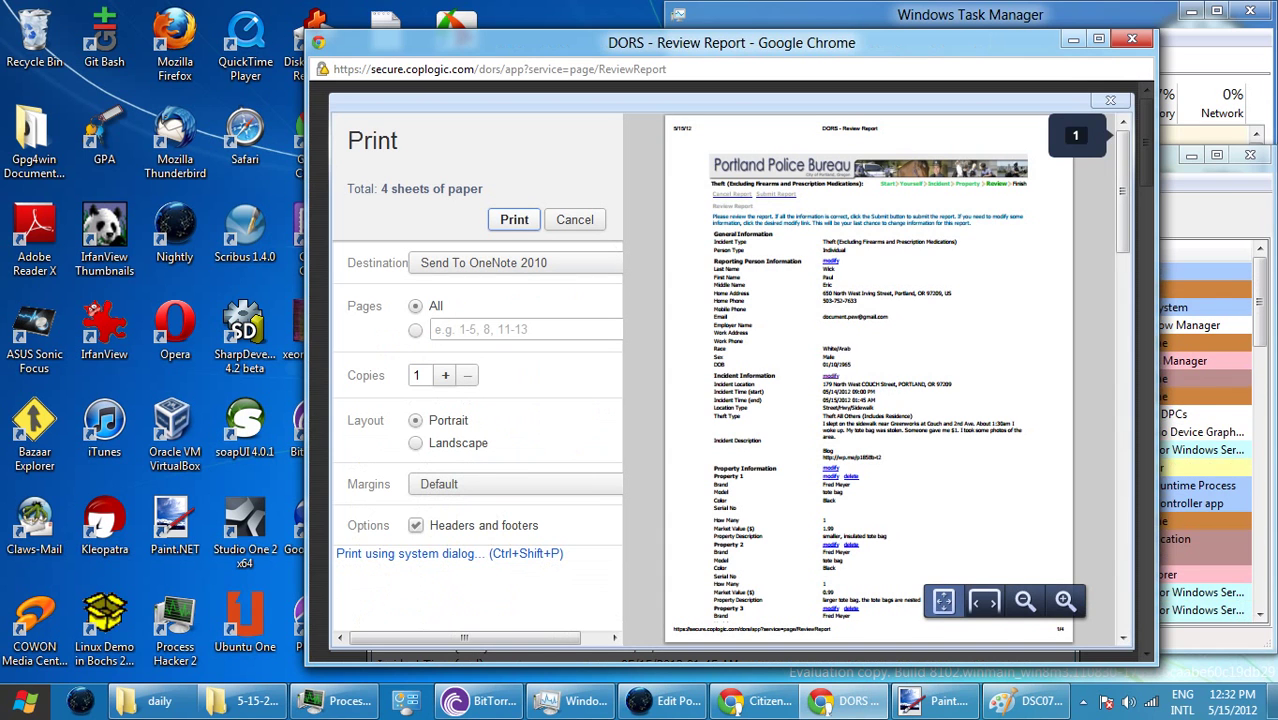
{"action": "key", "text": "alt+Down"}
{"action": "key", "text": "Down"}
{"action": "key", "text": "Down"}
{"action": "key", "text": "Down"}
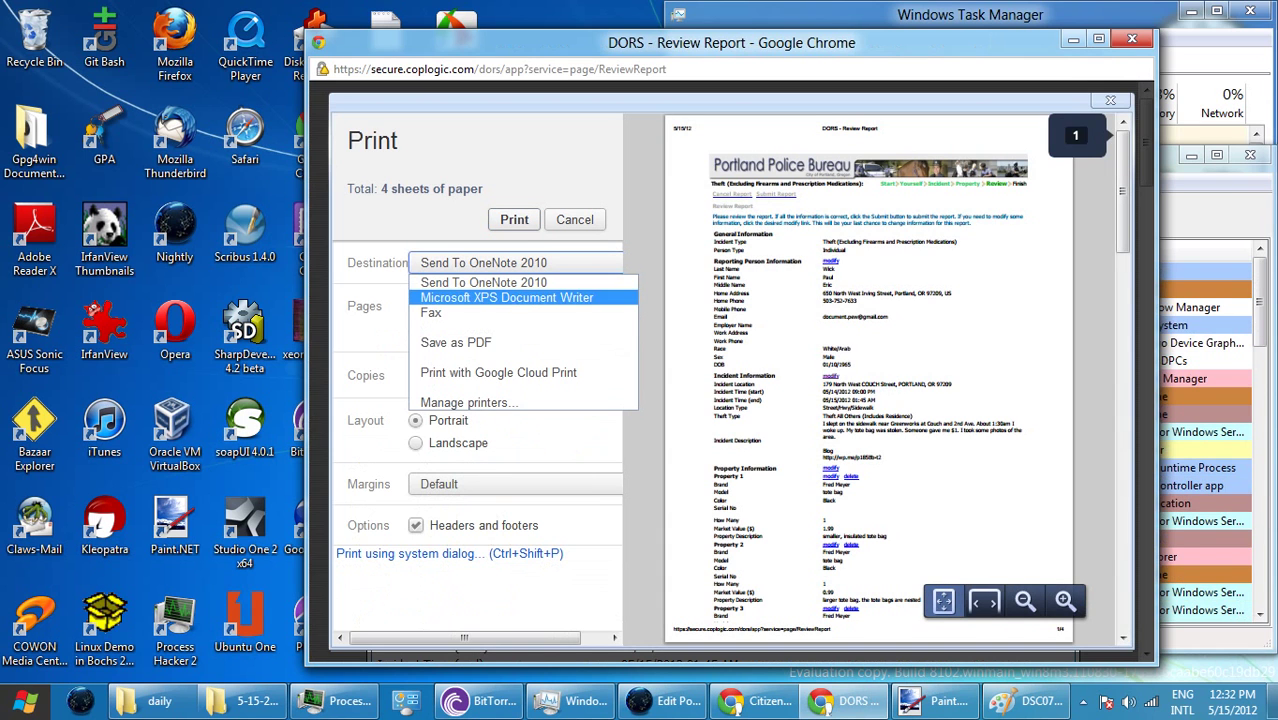
{"action": "key", "text": "Return"}
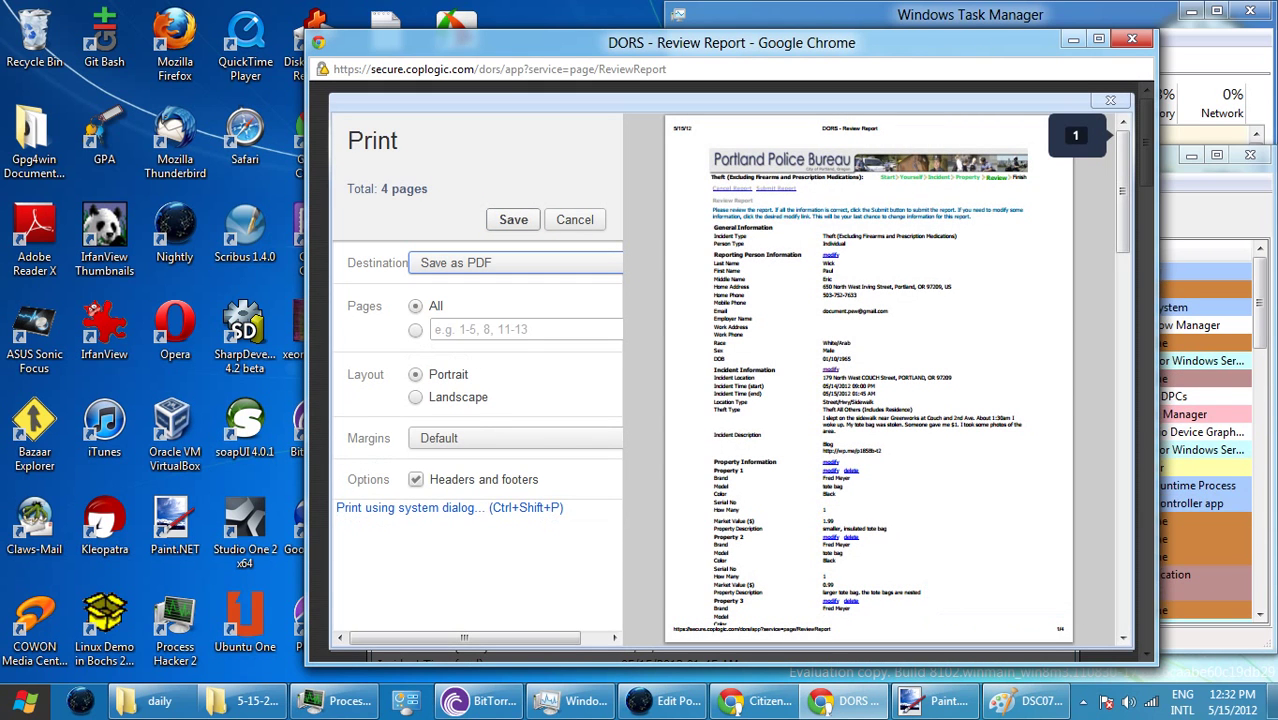
{"action": "left_click", "coordinate": [415, 397]}
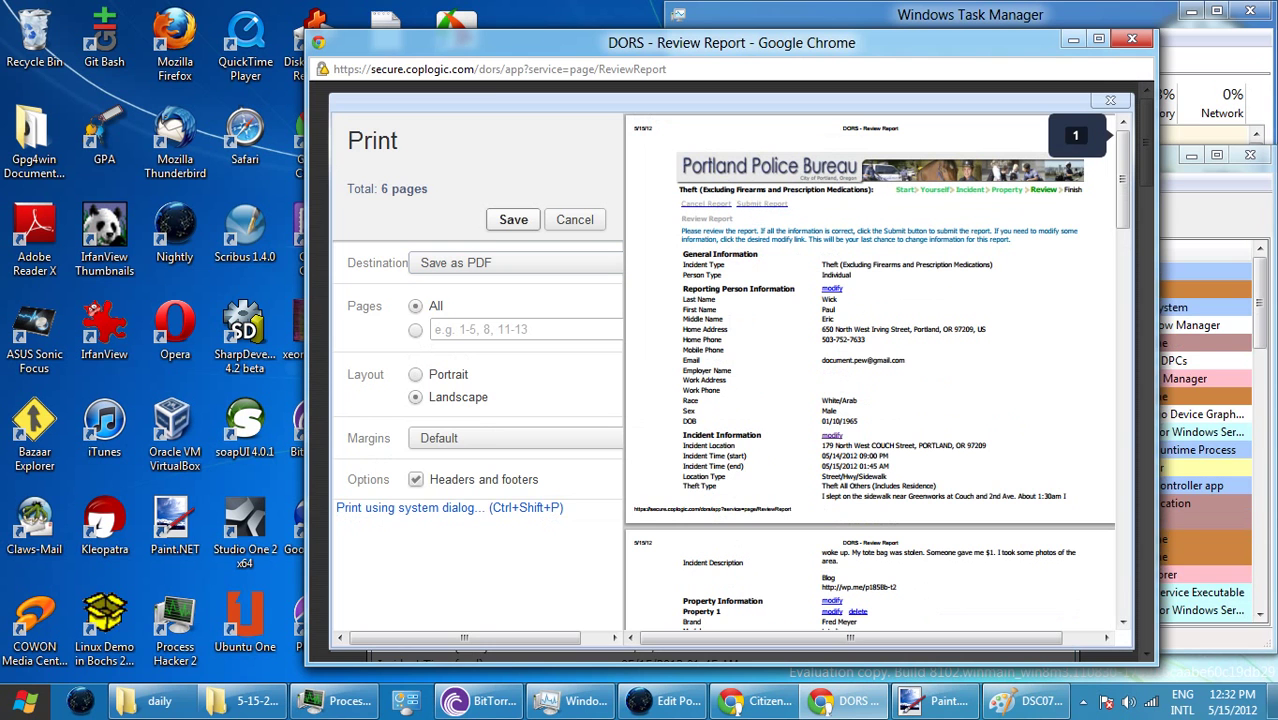
{"action": "key", "text": "Return"}
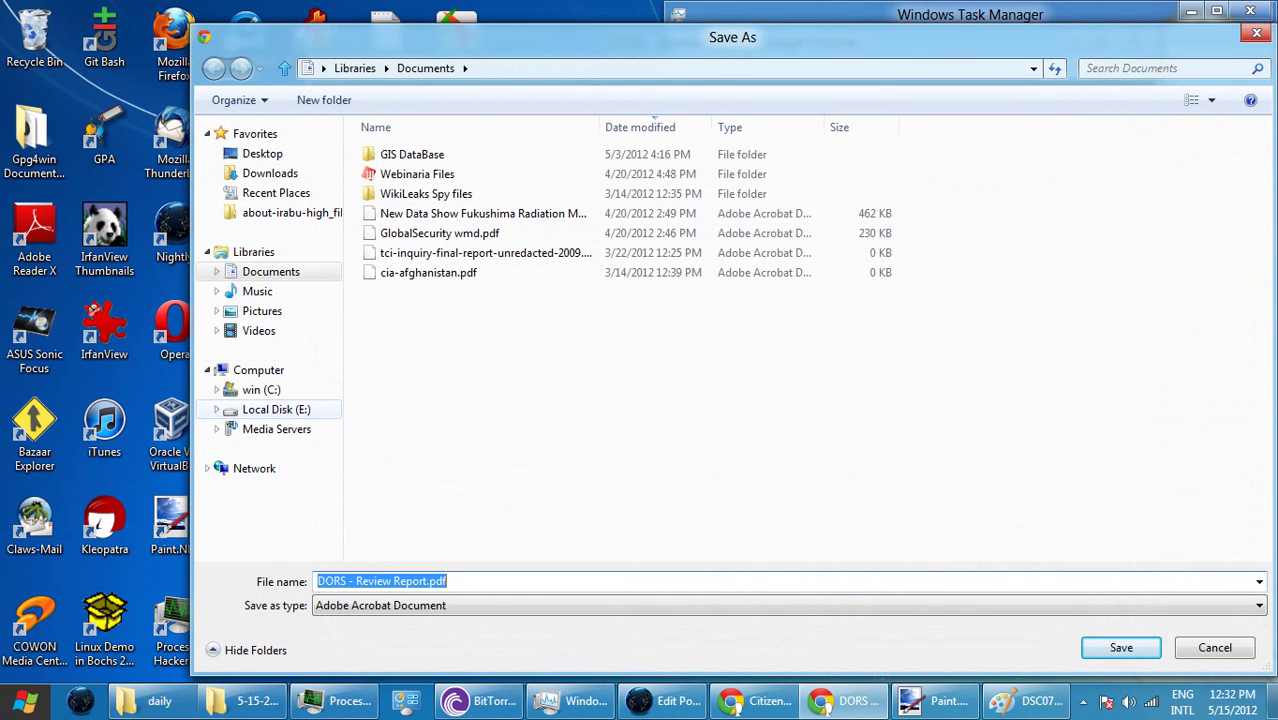
- Save 'DORS - Review Report.pdf' into C:\daily\5-15-2012
{"action": "left_click", "coordinate": [276, 409]}
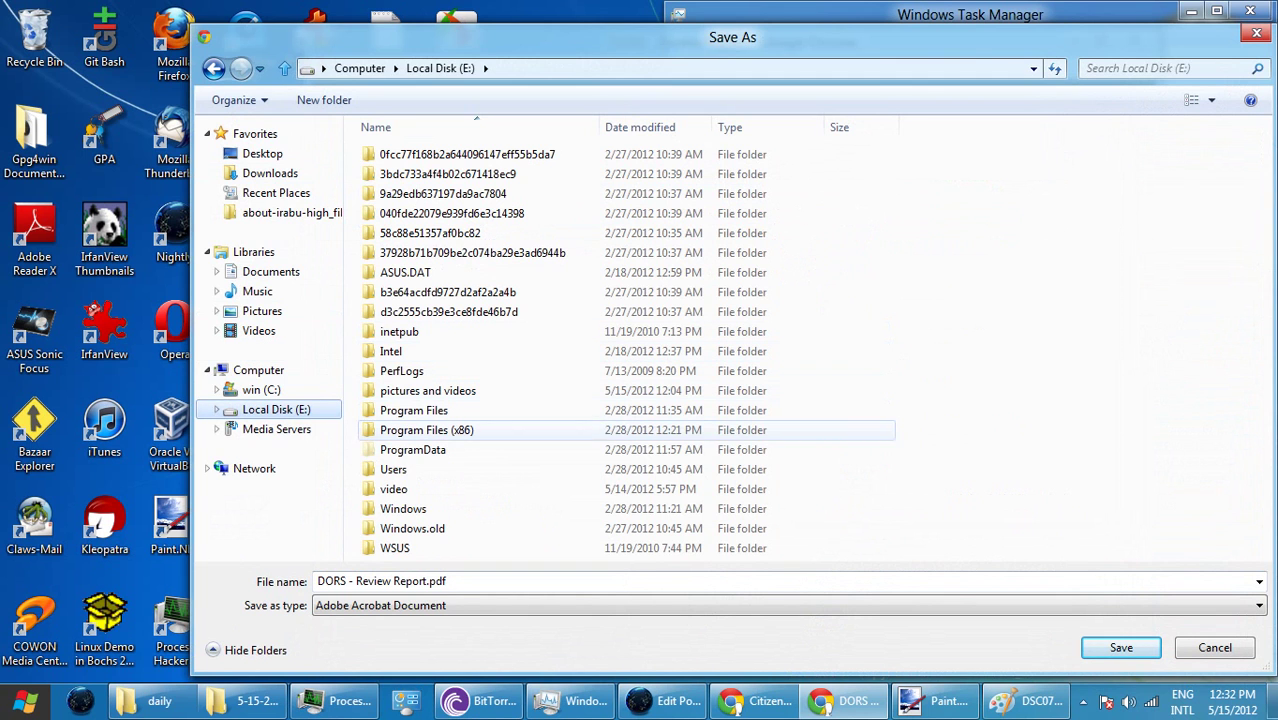
{"action": "left_click", "coordinate": [261, 390]}
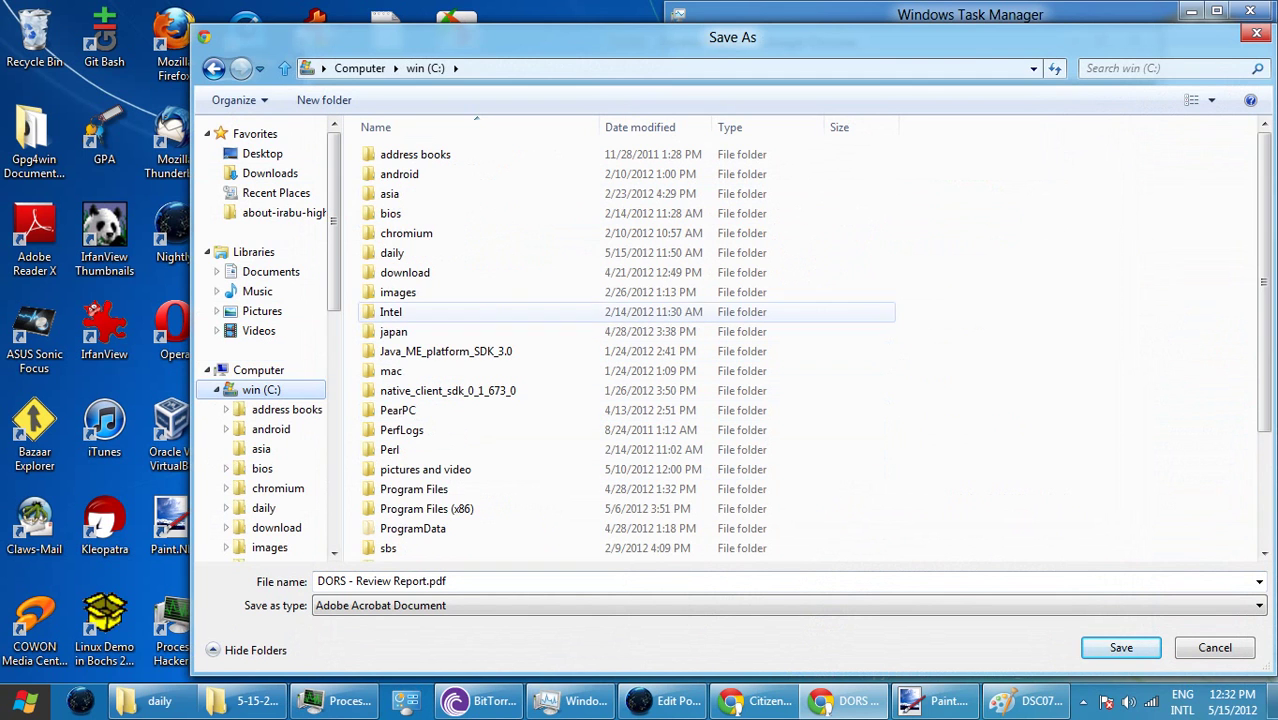
{"action": "double_click", "coordinate": [392, 253]}
{"action": "left_click", "coordinate": [404, 154]}
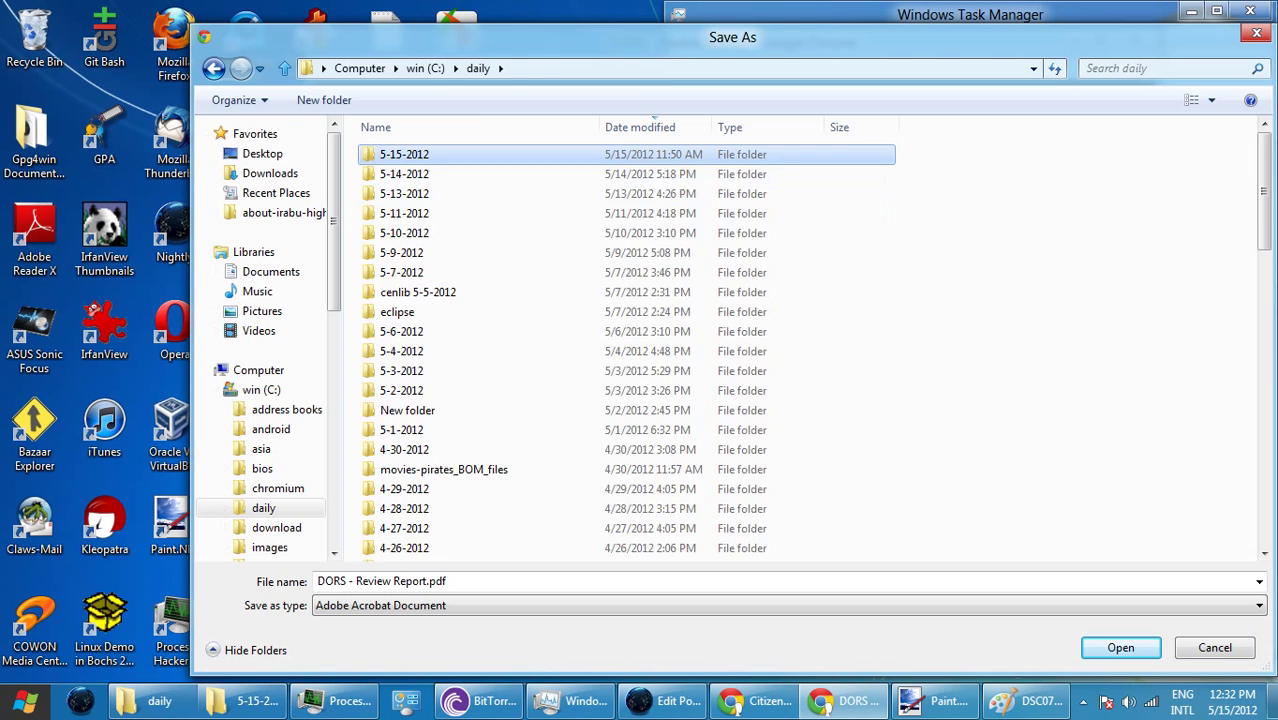
{"action": "key", "text": "Return"}
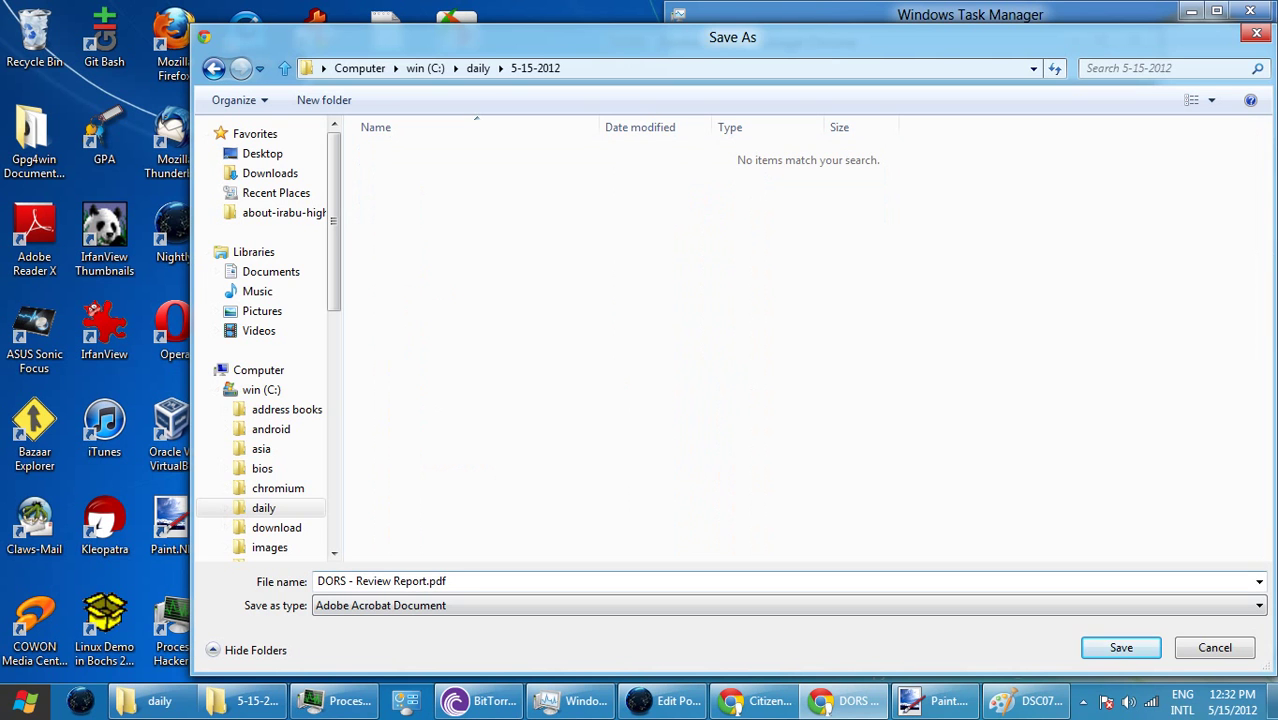
{"action": "key", "text": "Return"}
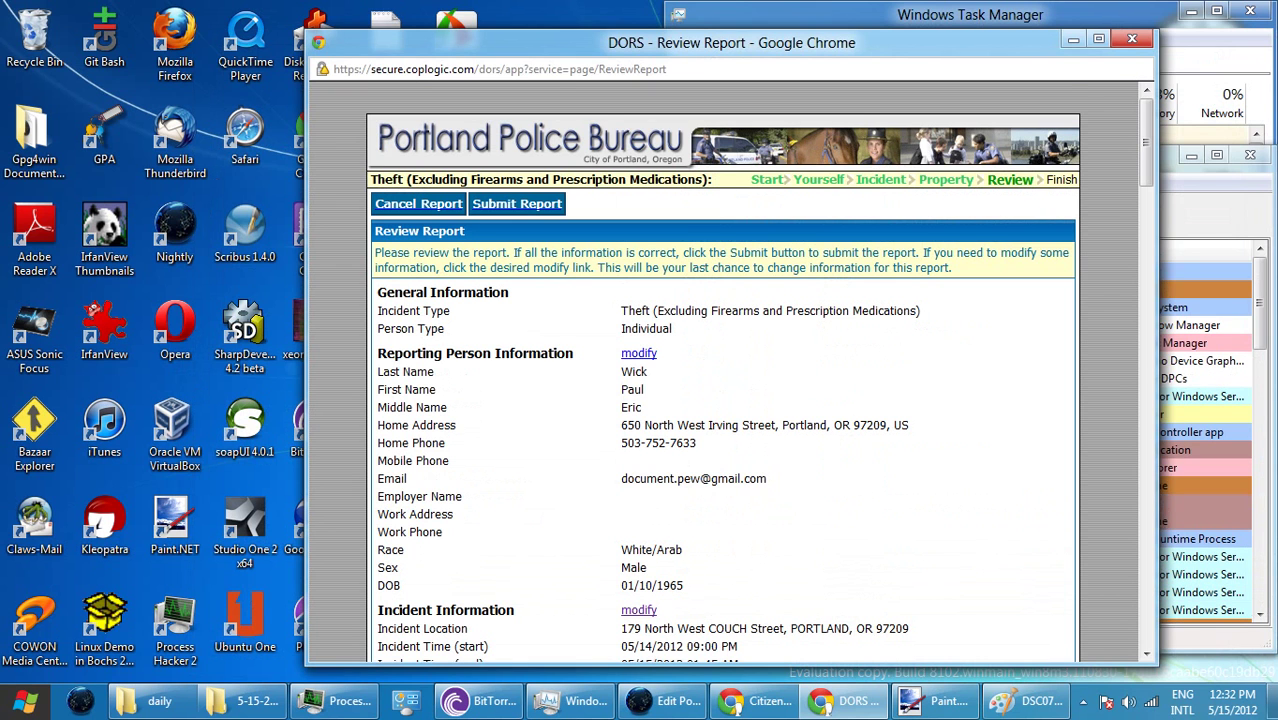
- Check the property list down to item 19, the bag of reciepts, then submit the report
{"action": "scroll", "coordinate": [720, 400], "scroll_direction": "down", "scroll_amount": 2}
{"action": "scroll", "coordinate": [720, 400], "scroll_direction": "down", "scroll_amount": 1}
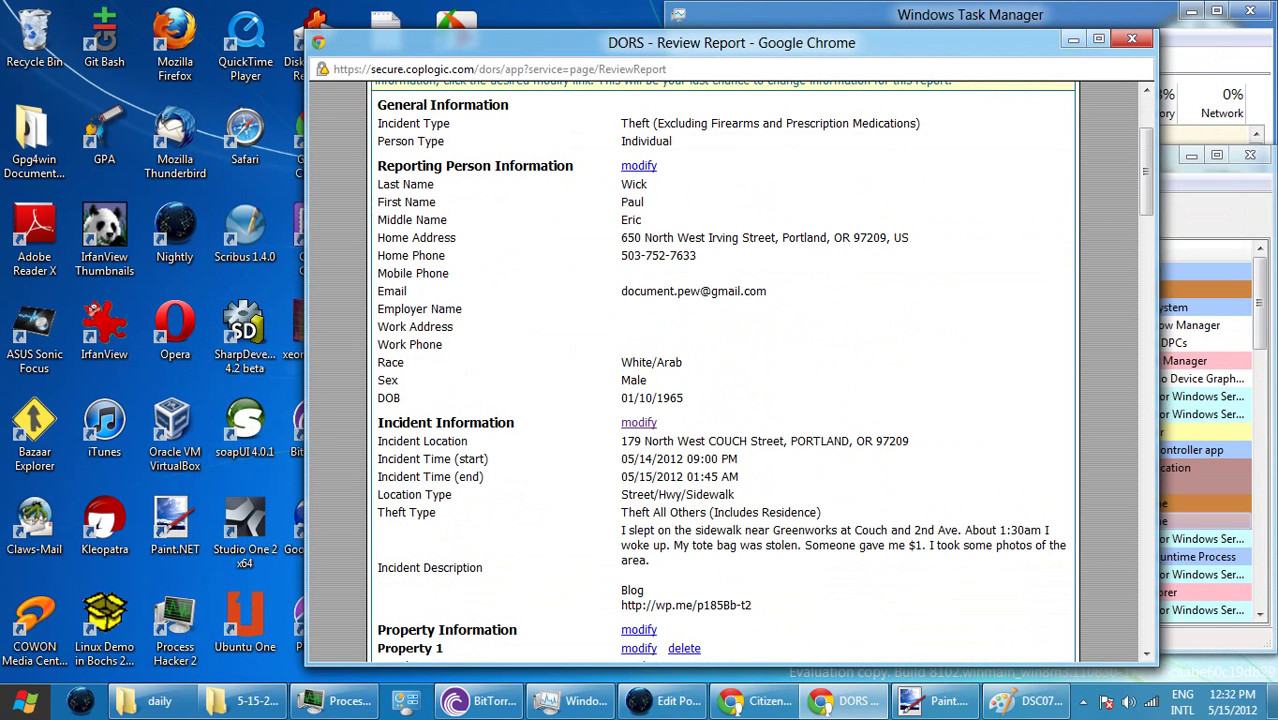
{"action": "scroll", "coordinate": [720, 400], "scroll_direction": "down", "scroll_amount": 1}
{"action": "scroll", "coordinate": [720, 400], "scroll_direction": "down", "scroll_amount": 2}
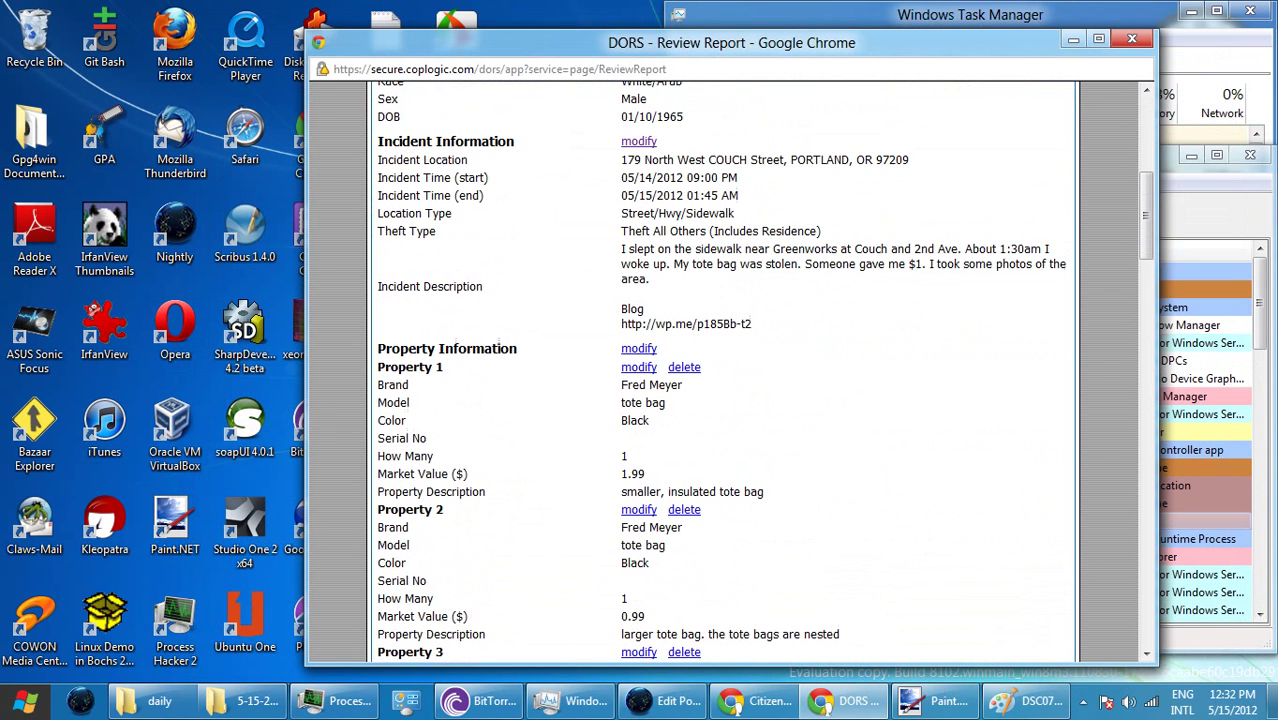
{"action": "scroll", "coordinate": [720, 400], "scroll_direction": "down", "scroll_amount": 8}
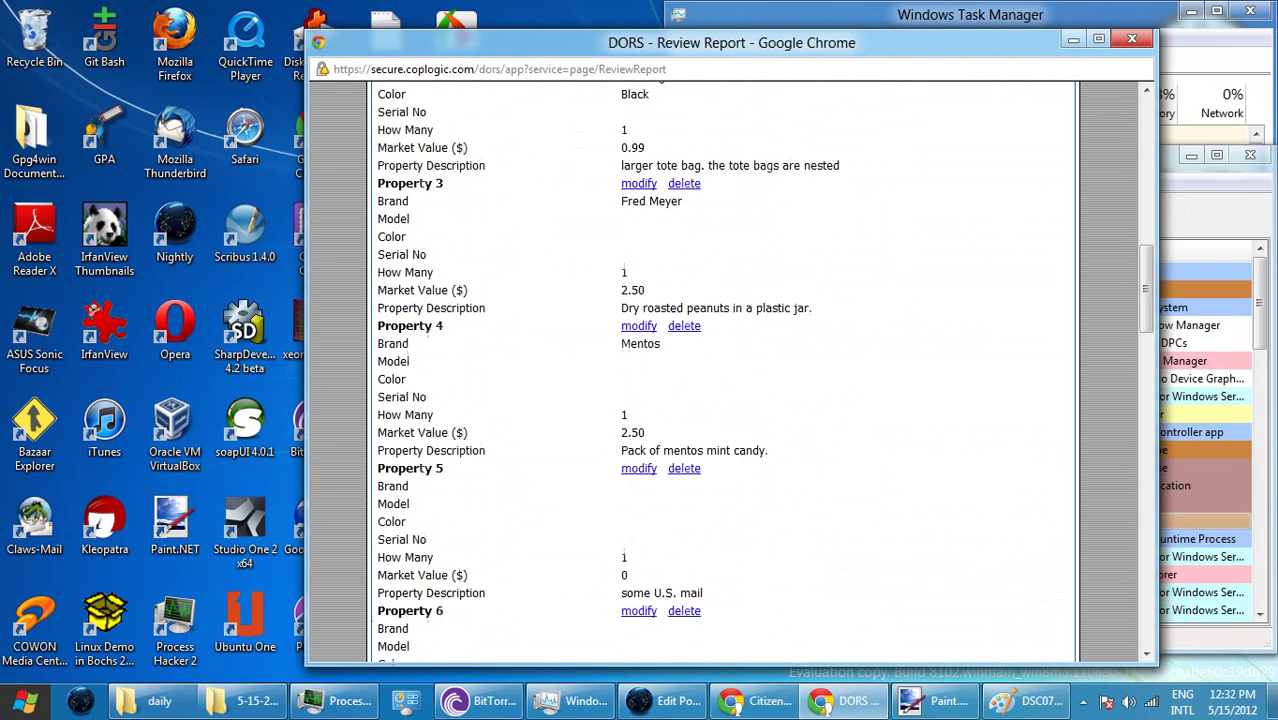
{"action": "scroll", "coordinate": [720, 370], "scroll_direction": "down", "scroll_amount": 12}
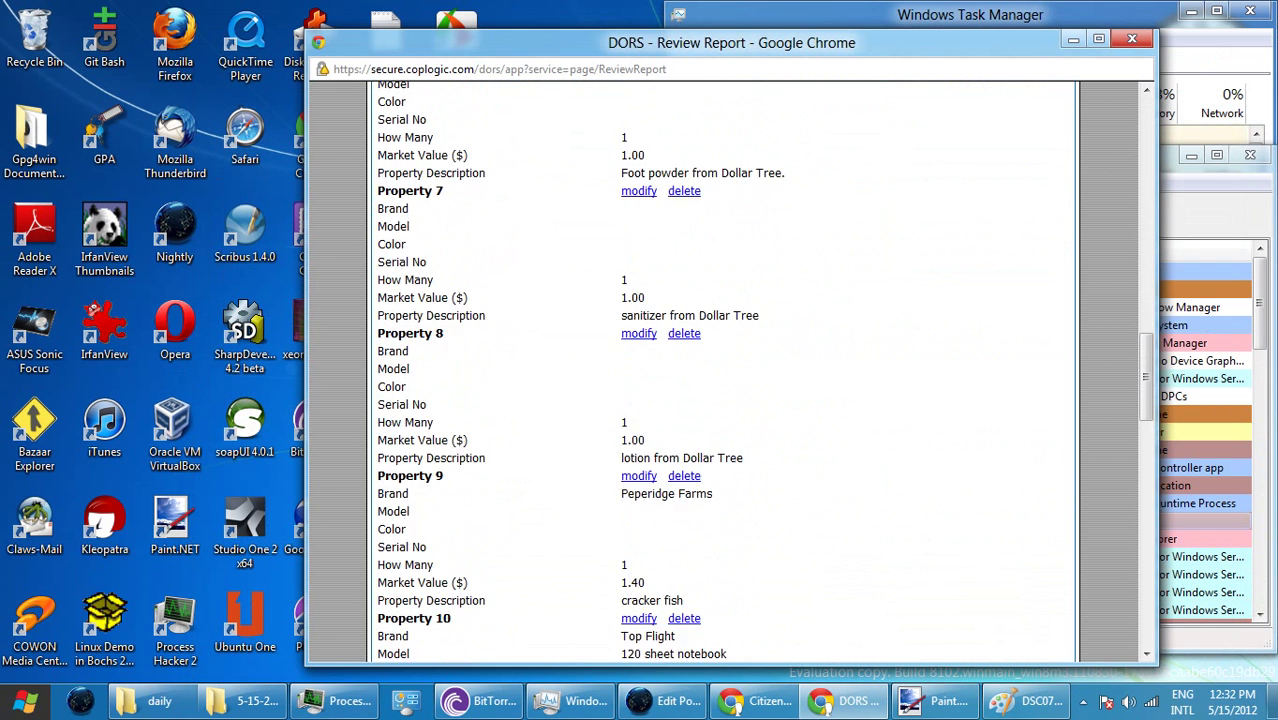
{"action": "scroll", "coordinate": [720, 370], "scroll_direction": "down", "scroll_amount": 6}
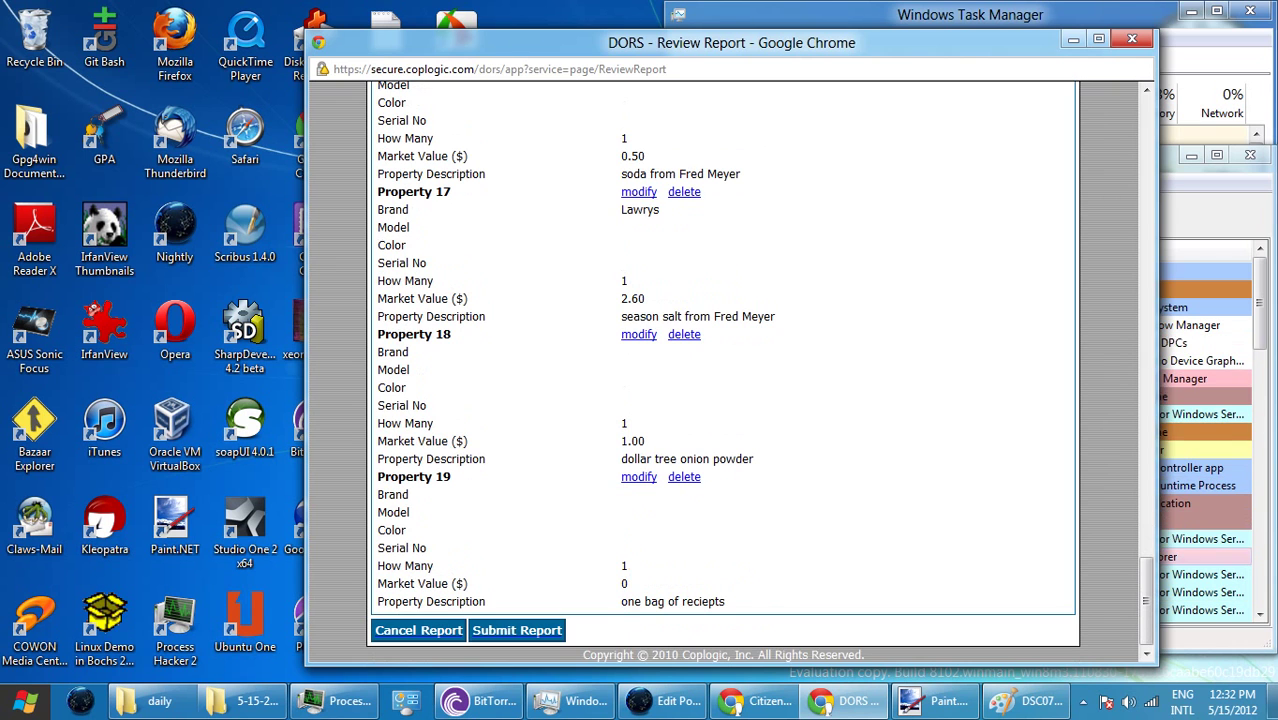
{"action": "left_click", "coordinate": [517, 630]}
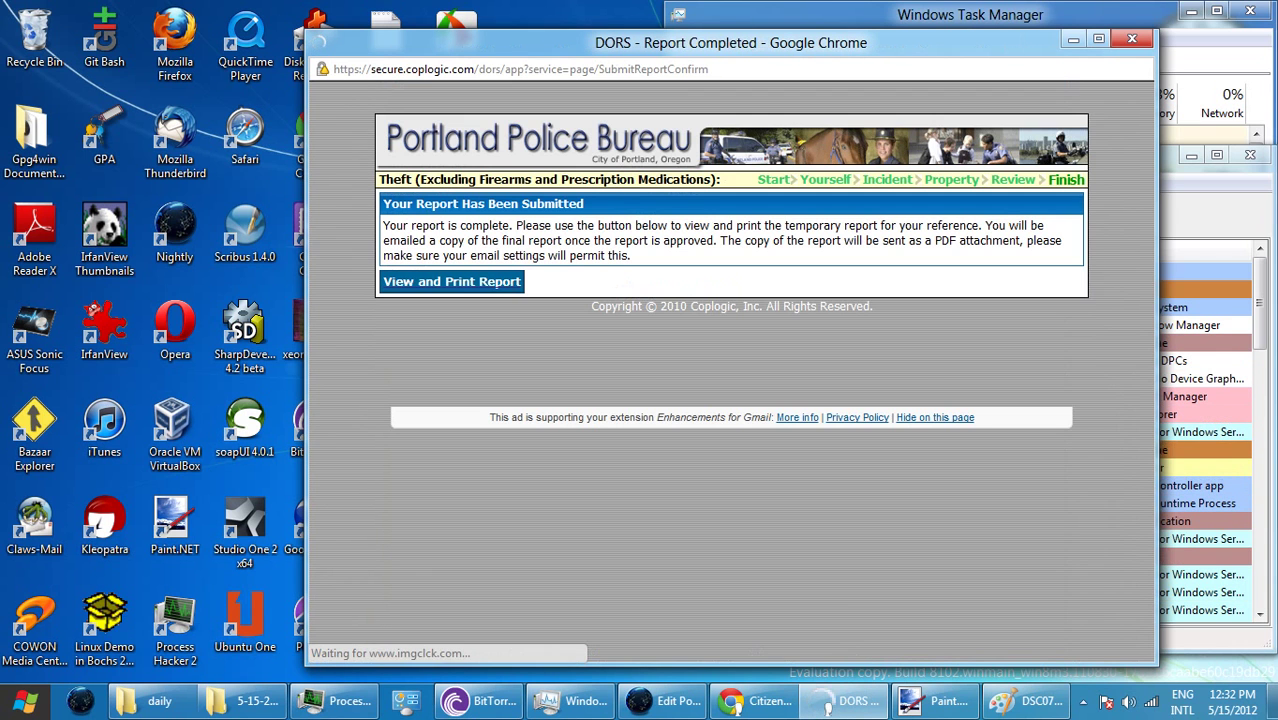